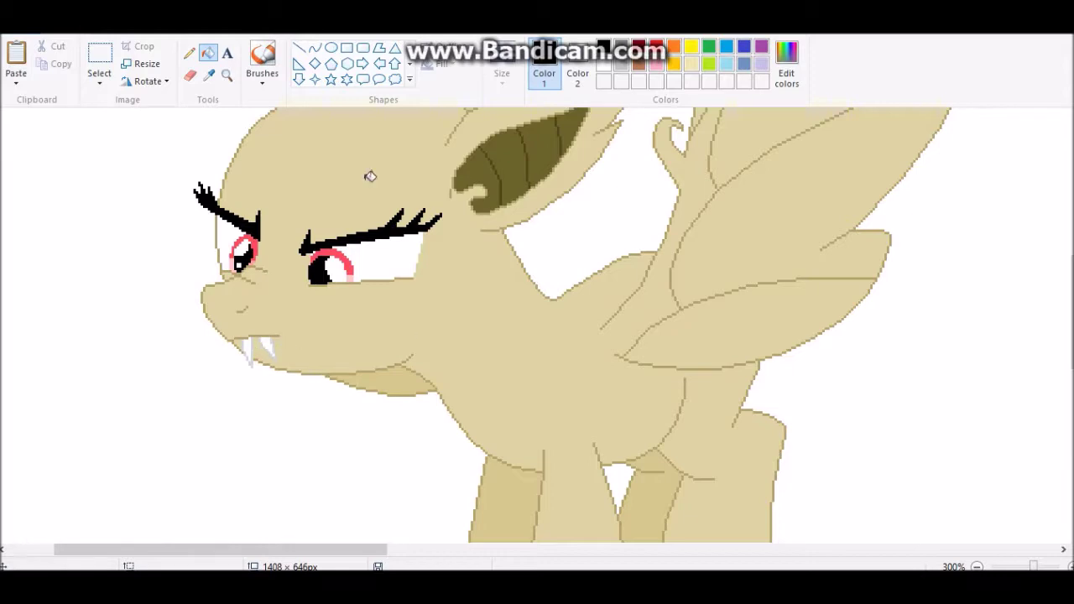
# - Recolor the bat pony's irises purple and sample the blue outline color from the reference pony
pyautogui.keyDown('ctrl'); pyautogui.scroll(-5, 377, 135); pyautogui.keyUp('ctrl')
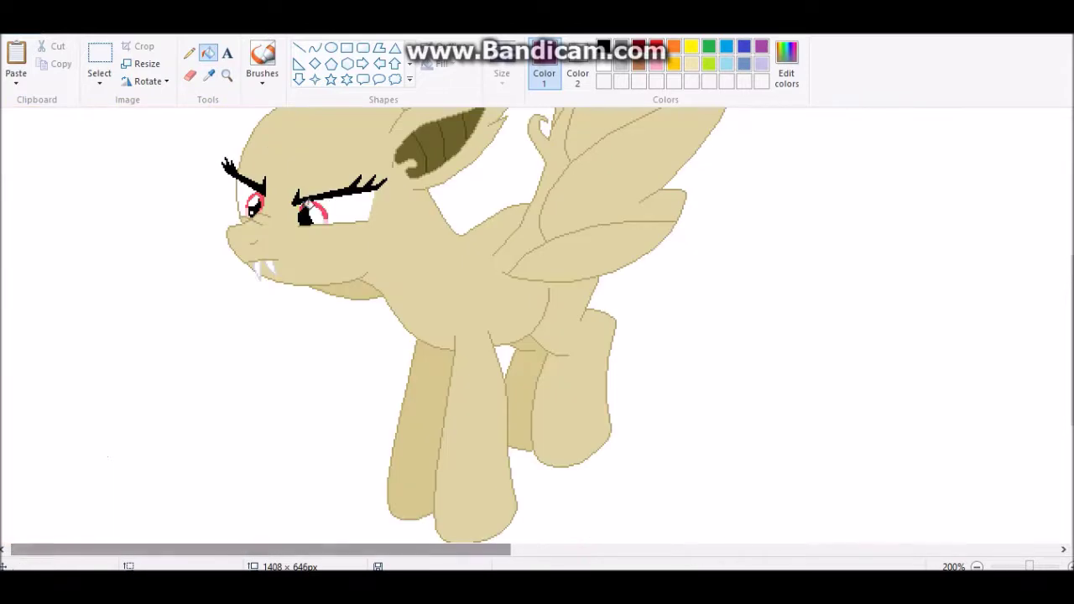
pyautogui.hscroll(-5, 324, 207)
pyautogui.click(546, 549)
pyautogui.keyDown('ctrl'); pyautogui.scroll(2, 233, 443); pyautogui.keyUp('ctrl')
pyautogui.click(210, 74)
pyautogui.scroll(3, 635, 357)
pyautogui.keyDown('ctrl'); pyautogui.scroll(-2, 544, 556); pyautogui.keyUp('ctrl')
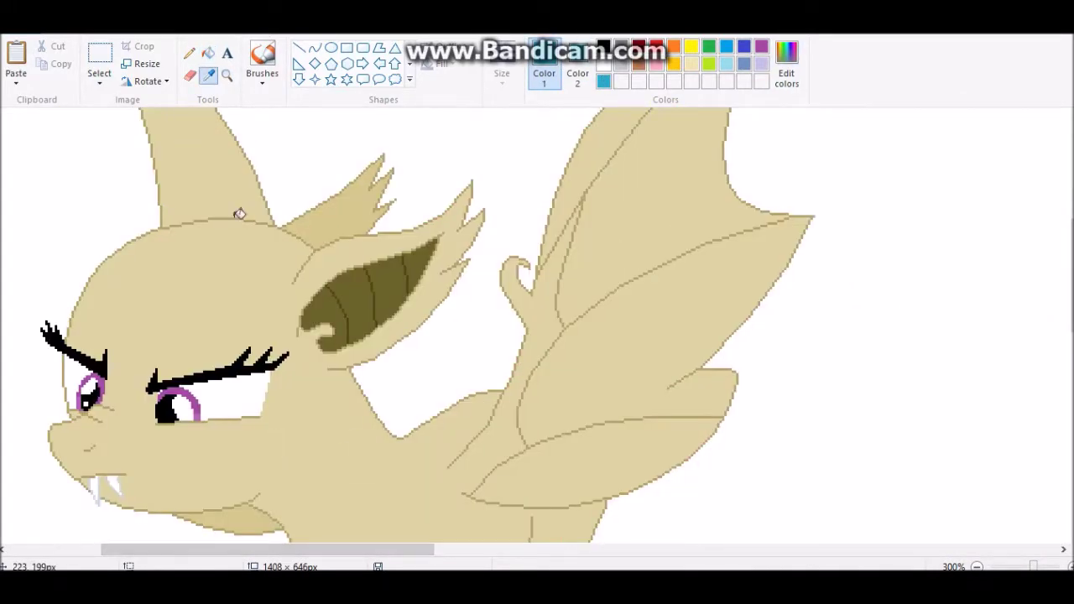
# - Enlarge the Eraser and replace the tan outlines of the whole bat pony with the sampled blue
pyautogui.click(190, 75)
pyautogui.hscroll(-3, 215, 213)
pyautogui.hotkey('ctrl', '+')
pyautogui.hotkey('ctrl', '+')
pyautogui.hotkey('ctrl', '+')
pyautogui.hotkey('ctrl', '+')
pyautogui.hotkey('ctrl', '+')
pyautogui.hotkey('ctrl', '+')
pyautogui.scroll(5, 212, 212)
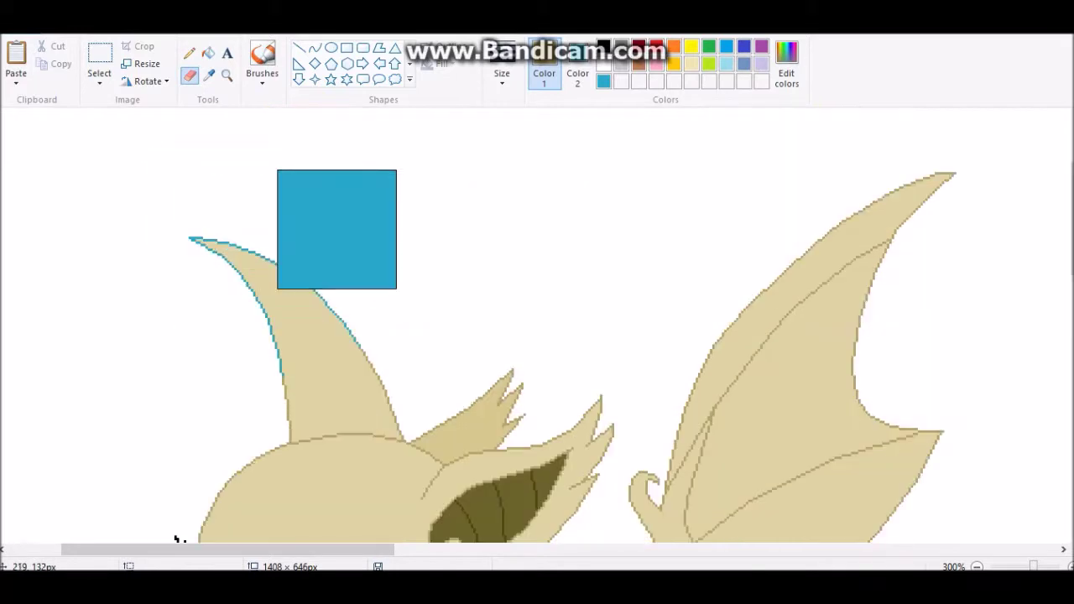
pyautogui.hotkey('ctrl', '-')
pyautogui.scroll(-2, 336, 299)
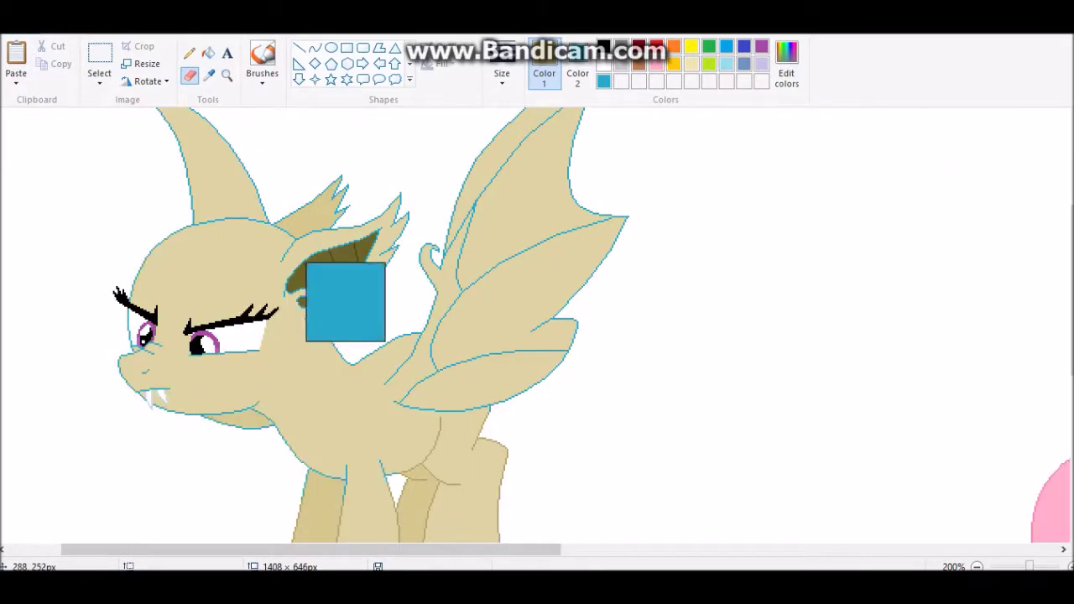
pyautogui.scroll(-3, 345, 302)
pyautogui.scroll(3, 383, 427)
# - Mix a lighter shade of the outline blue as a new custom color for the coat
pyautogui.click(74, 38)
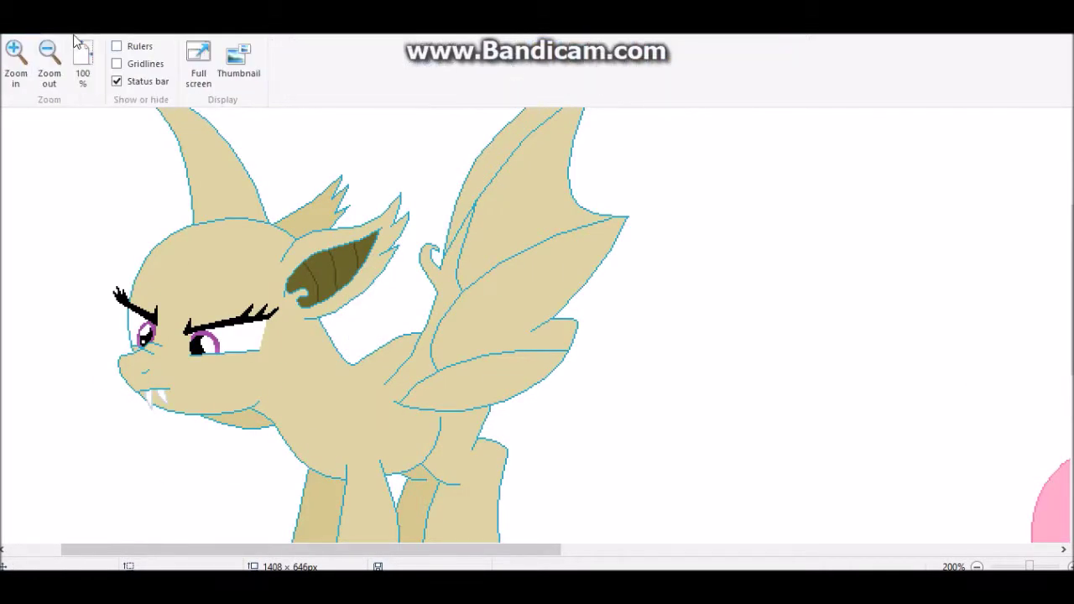
pyautogui.click(63, 38)
pyautogui.click(786, 73)
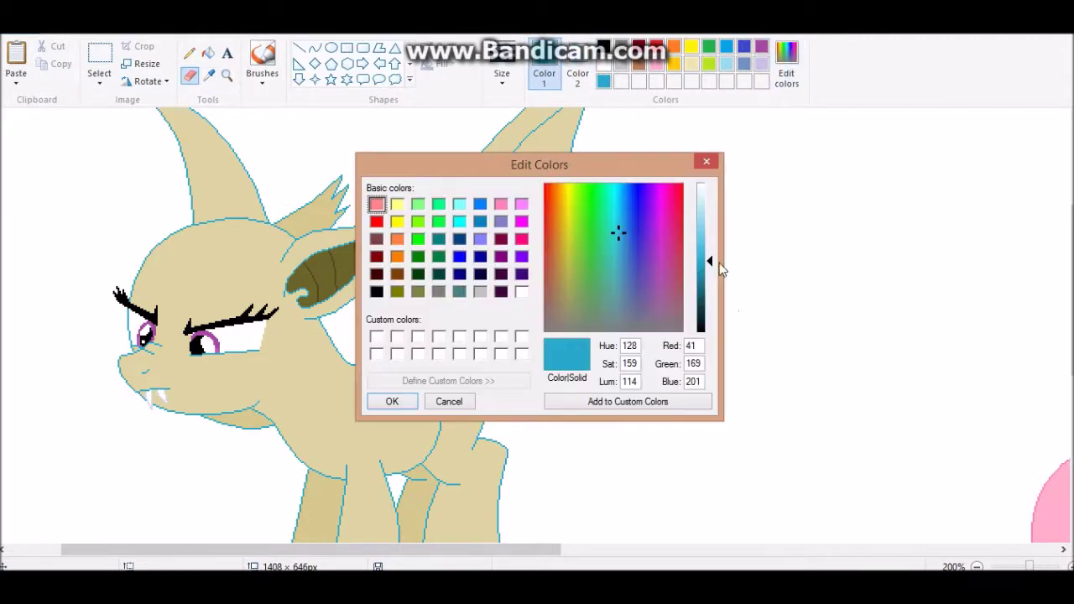
pyautogui.click(392, 401)
# - Fill the bat pony's head, body, wing and legs with the lighter blue
pyautogui.click(208, 52)
pyautogui.click(235, 437)
pyautogui.click(211, 176)
pyautogui.click(537, 210)
pyautogui.click(496, 302)
pyautogui.scroll(-3, 496, 302)
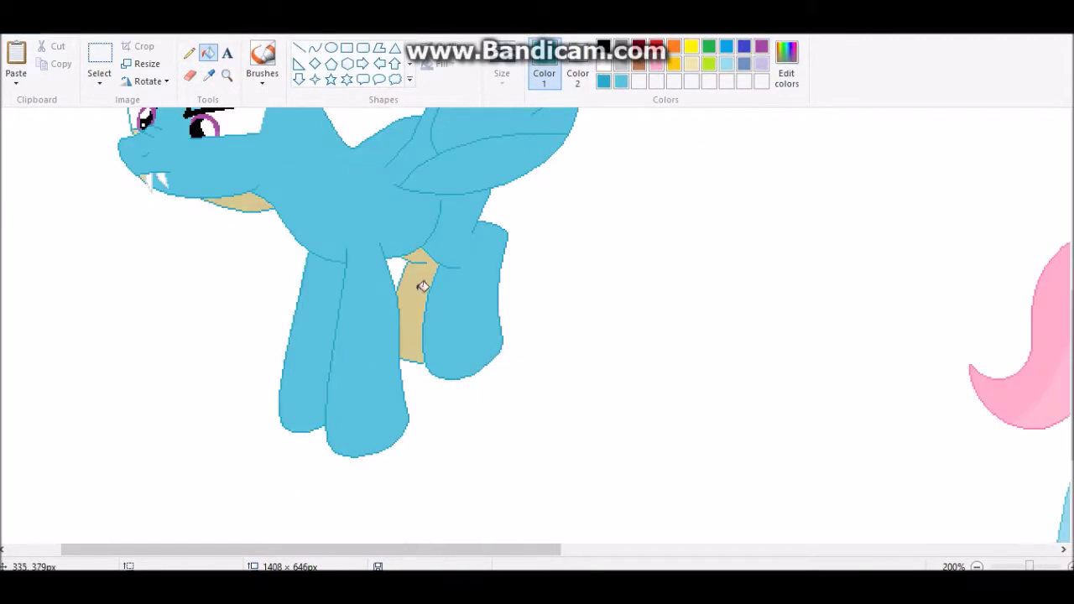
# - Fill the remaining tan areas of the far hind leg and lower jaw with the lighter blue
pyautogui.click(412, 311)
pyautogui.hotkey('ctrl', 'z')
pyautogui.scroll(3, 259, 276)
pyautogui.click(637, 184)
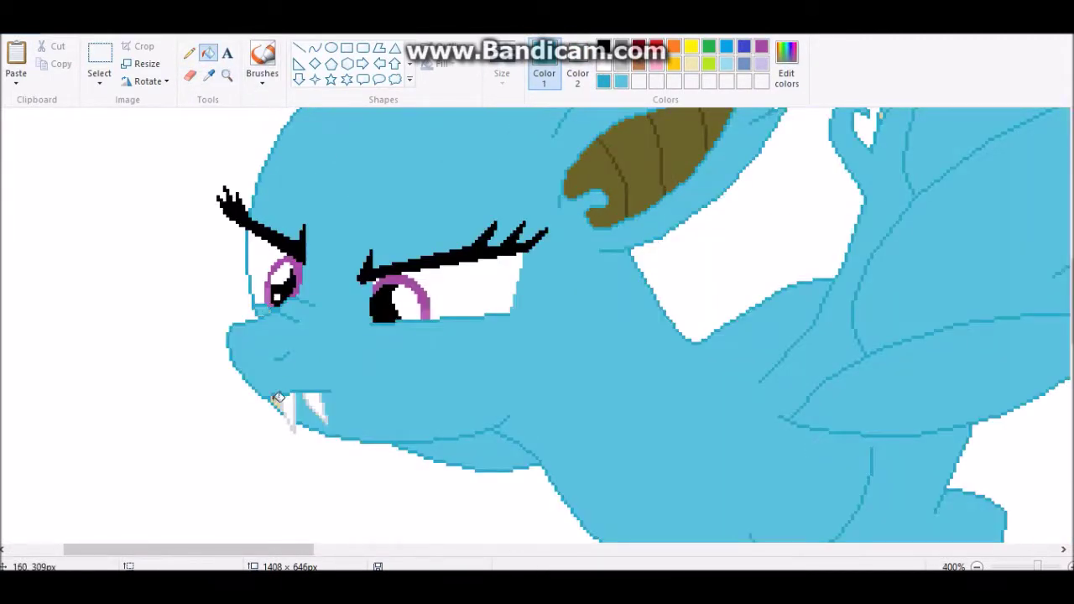
# - Recolor the inner ear, replacing its dark lines with the outline blue and filling it with the coat blue
pyautogui.scroll(2, 632, 275)
pyautogui.click(631, 275)
pyautogui.click(670, 225)
pyautogui.click(190, 75)
pyautogui.click(501, 76)
pyautogui.moveTo(699, 210); pyautogui.dragTo(700, 252)
pyautogui.moveTo(647, 295); pyautogui.dragTo(600, 248)
pyautogui.click(208, 52)
pyautogui.click(619, 285)
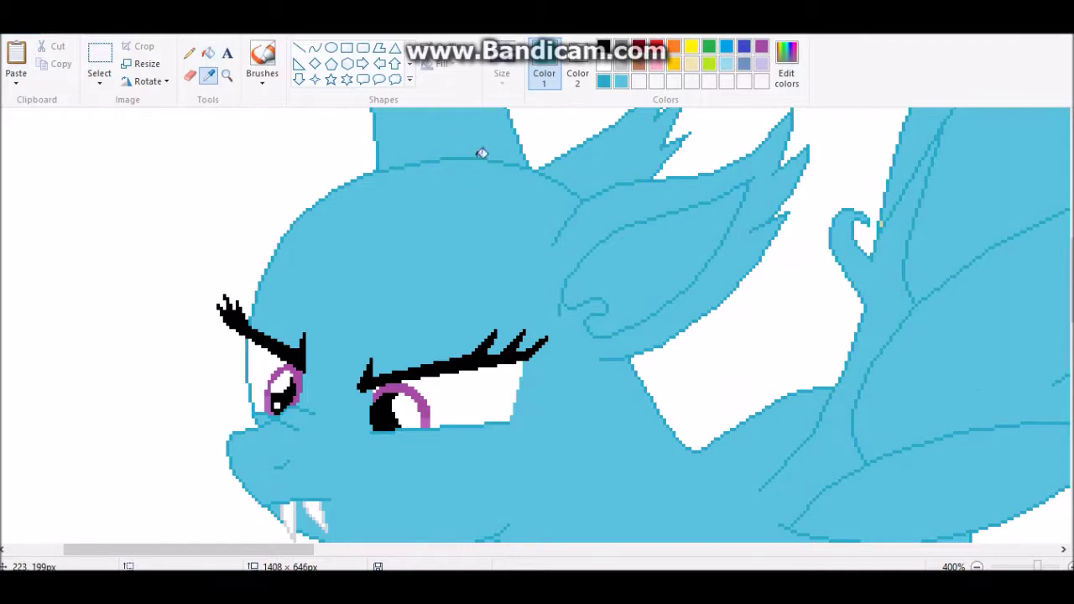
# - Try to draw a forehead horn with two cross bands in the outline blue using the Curve tool
pyautogui.click(314, 48)
pyautogui.moveTo(306, 265); pyautogui.dragTo(369, 211)
pyautogui.click(501, 76)
pyautogui.click(537, 121)
pyautogui.scroll(5, 537, 336)
pyautogui.moveTo(192, 319)
pyautogui.mouseDown()
pyautogui.moveTo(163, 249)
pyautogui.moveTo(254, 314)
pyautogui.mouseUp()
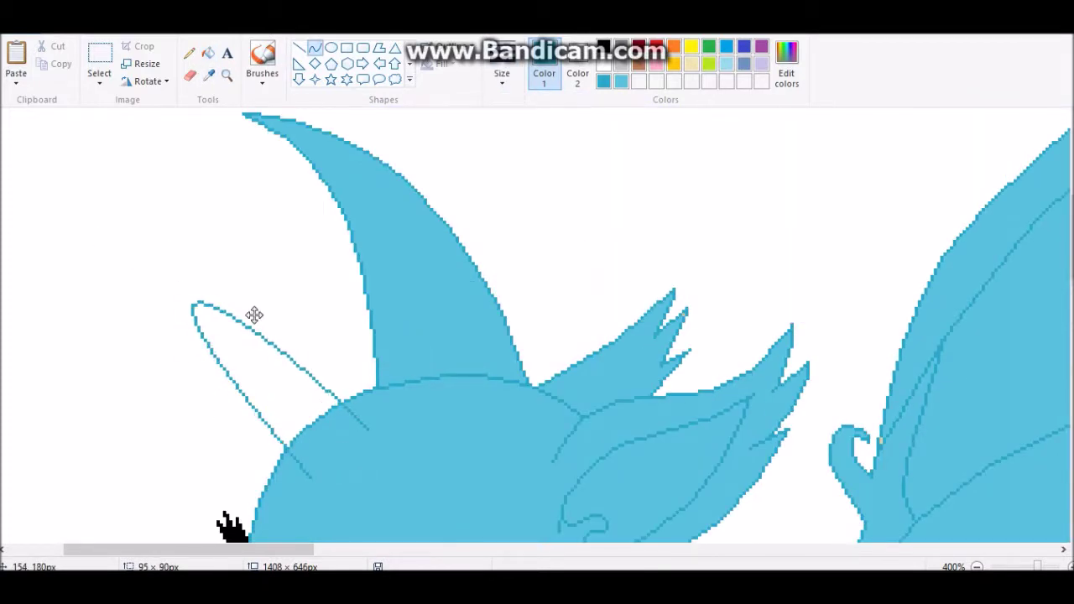
pyautogui.moveTo(209, 354); pyautogui.dragTo(265, 337)
pyautogui.click(237, 346)
pyautogui.moveTo(241, 393); pyautogui.dragTo(305, 378)
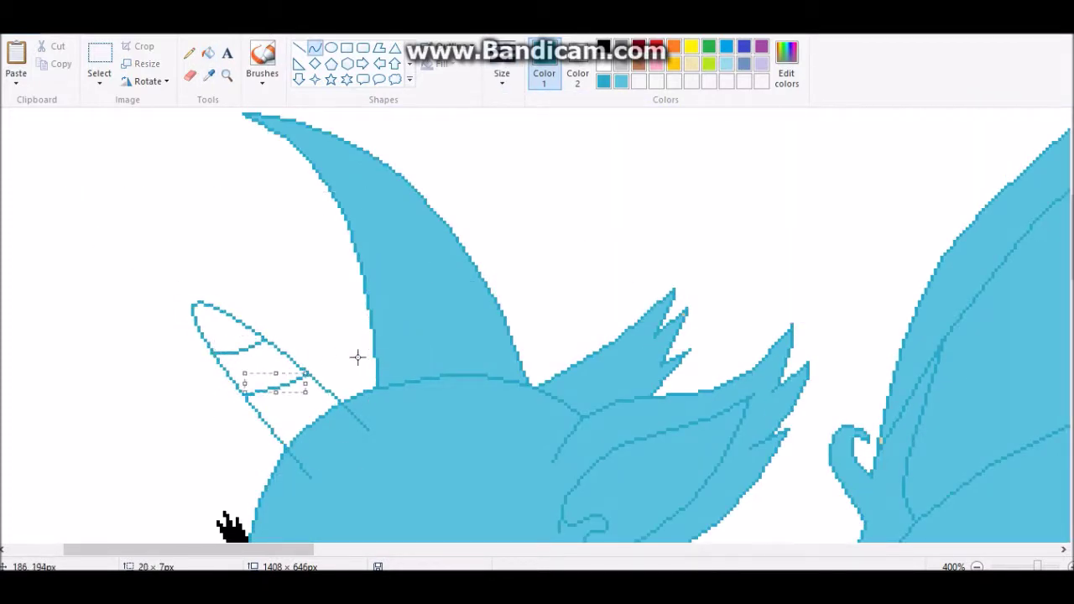
pyautogui.scroll(-3, 336, 323)
pyautogui.scroll(1, 281, 218)
pyautogui.hotkey('ctrl', 'z')
pyautogui.hotkey('ctrl', 'z')
pyautogui.hotkey('ctrl', 'z')
# - Draw a pointed horn outline on the forehead in red with the Curve tool
pyautogui.click(656, 48)
pyautogui.moveTo(302, 358)
pyautogui.mouseDown()
pyautogui.moveTo(352, 324)
pyautogui.moveTo(227, 221)
pyautogui.moveTo(219, 227)
pyautogui.mouseUp()
pyautogui.hotkey('ctrl', 'z')
pyautogui.moveTo(299, 363); pyautogui.dragTo(345, 315)
pyautogui.moveTo(323, 339)
pyautogui.mouseDown()
pyautogui.moveTo(218, 207)
pyautogui.moveTo(208, 221)
pyautogui.mouseUp()
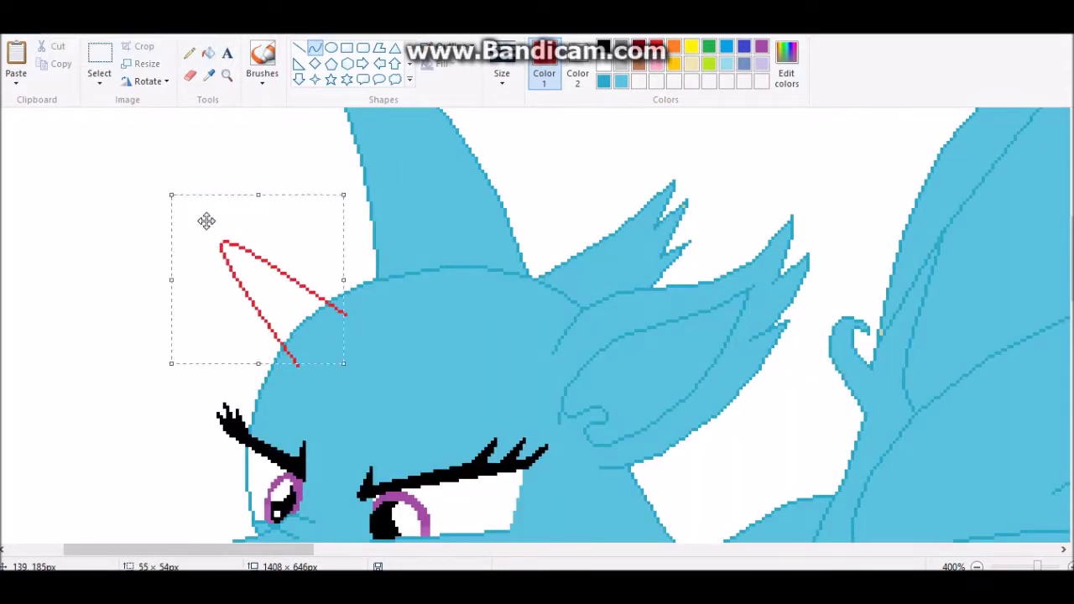
pyautogui.hotkey('ctrl', 'z')
pyautogui.moveTo(301, 384)
pyautogui.mouseDown()
pyautogui.moveTo(366, 329)
pyautogui.moveTo(210, 204)
pyautogui.moveTo(201, 217)
pyautogui.mouseUp()
# - Add three red curved bands across the horn
pyautogui.moveTo(210, 264); pyautogui.dragTo(281, 262)
pyautogui.click(188, 52)
pyautogui.click(313, 48)
pyautogui.moveTo(244, 312); pyautogui.dragTo(329, 299)
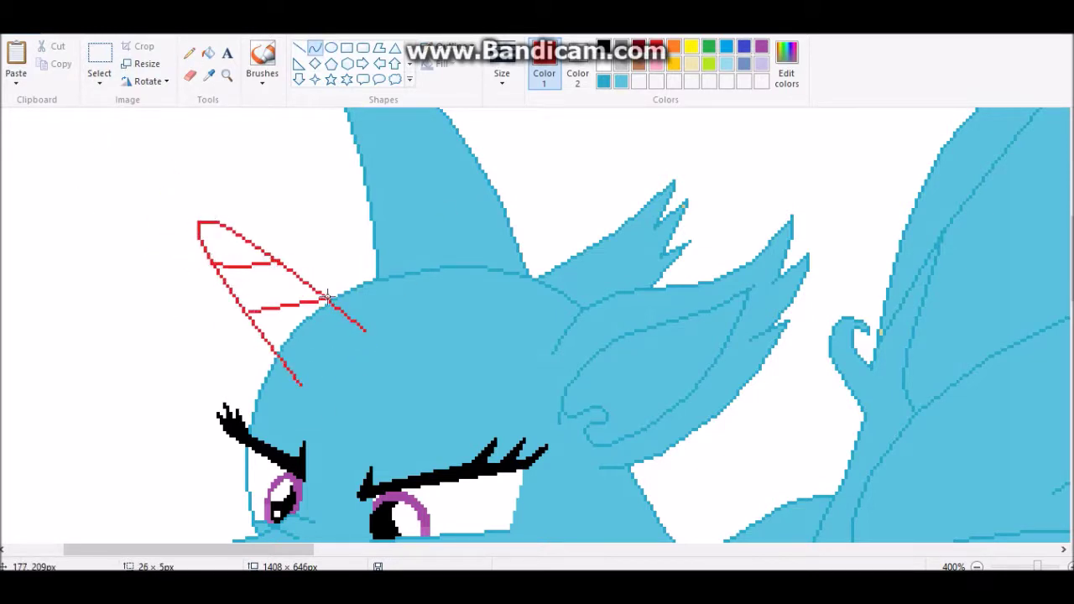
pyautogui.moveTo(269, 347)
pyautogui.mouseDown()
pyautogui.moveTo(363, 328)
pyautogui.moveTo(312, 333)
pyautogui.mouseUp()
# - Fill the horn's sections with the coat blue and replace its red lines with the outline blue
pyautogui.click(208, 52)
pyautogui.click(260, 285)
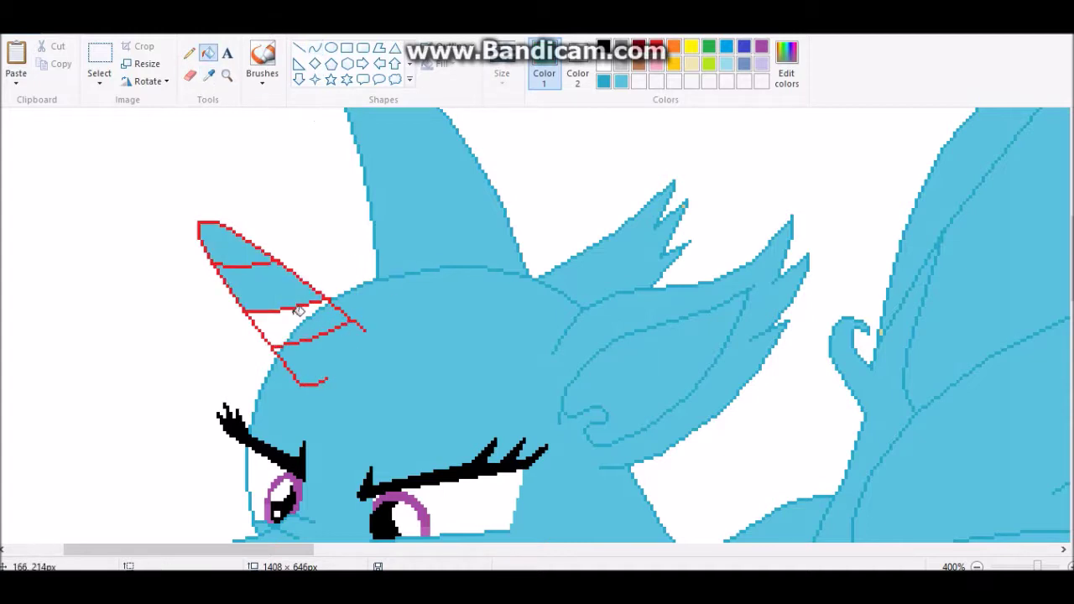
pyautogui.click(290, 331)
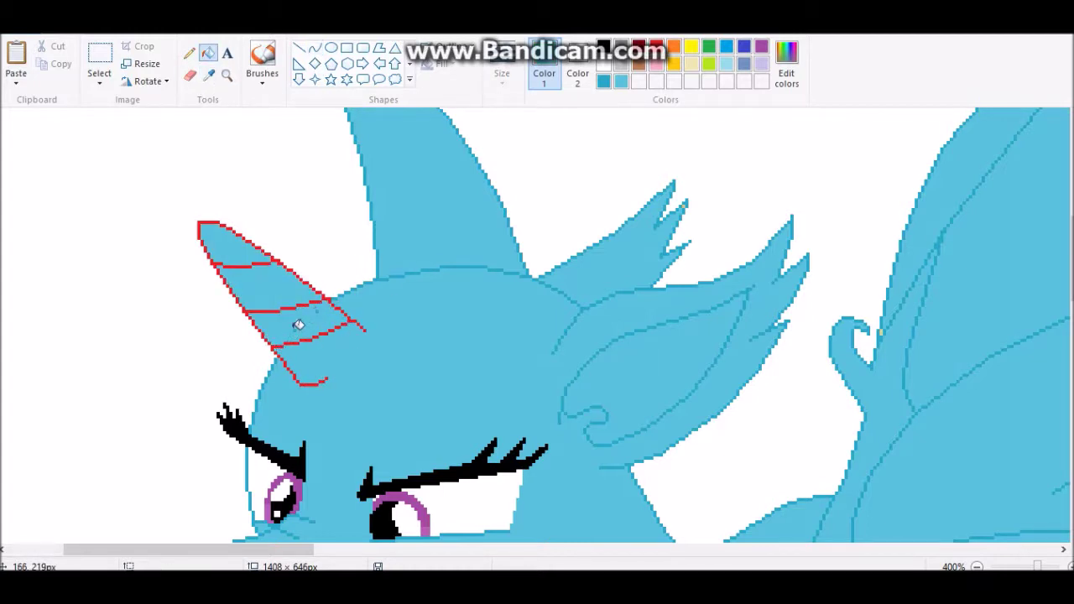
pyautogui.click(190, 75)
pyautogui.moveTo(202, 225)
pyautogui.mouseDown()
pyautogui.moveTo(249, 332)
pyautogui.moveTo(312, 355)
pyautogui.moveTo(331, 335)
pyautogui.moveTo(255, 275)
pyautogui.mouseUp()
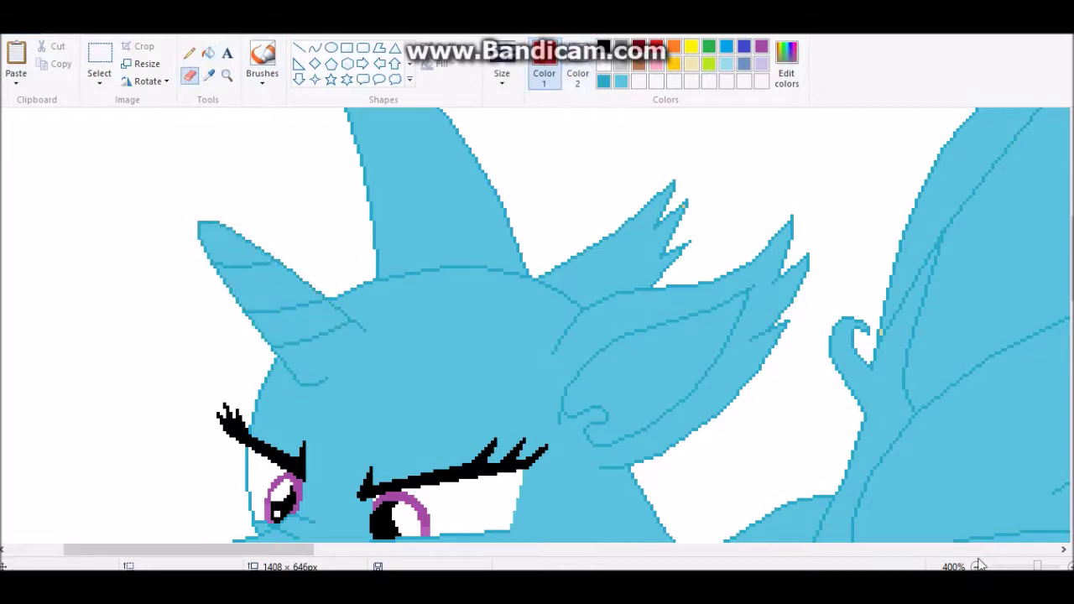
pyautogui.scroll(-3, 601, 311)
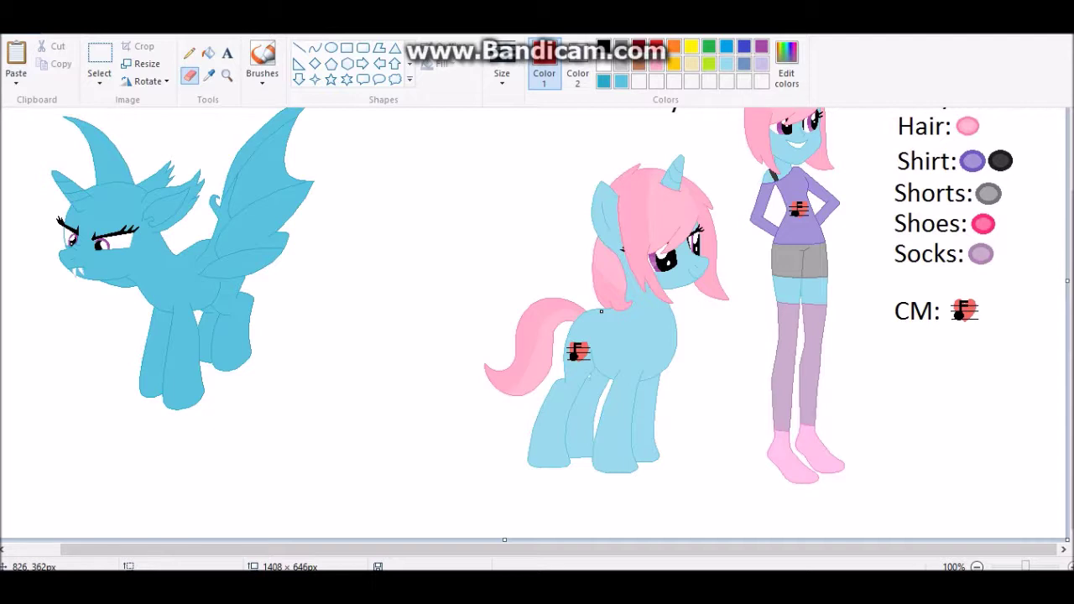
# - Widen the canvas to 2076 px and place a copy of the bat pony on the new blank area
pyautogui.scroll(-2, 553, 317)
pyautogui.moveTo(561, 240); pyautogui.dragTo(784, 283)
pyautogui.click(99, 55)
pyautogui.moveTo(29, 128); pyautogui.dragTo(214, 330)
pyautogui.click(16, 58)
pyautogui.moveTo(93, 213); pyautogui.dragTo(664, 240)
# - Copy the reference pony's hindquarters and tail, flip the copy horizontally and place it beside the copied bat pony
pyautogui.moveTo(259, 240); pyautogui.dragTo(307, 275)
pyautogui.rightClick(307, 275)
pyautogui.click(433, 276)
pyautogui.rightClick(24, 143)
pyautogui.click(216, 446)
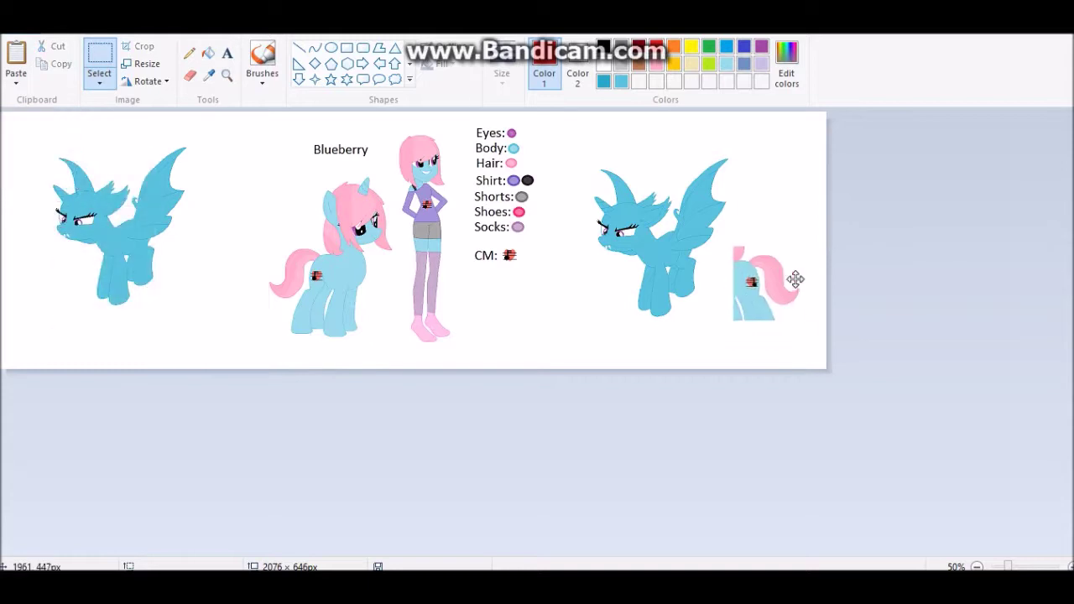
# - Sketch a curved tail in red on the copied bat pony with the Pencil, following the pasted reference
pyautogui.click(226, 75)
pyautogui.click(189, 53)
pyautogui.moveTo(524, 171)
pyautogui.mouseDown()
pyautogui.moveTo(598, 181)
pyautogui.moveTo(633, 218)
pyautogui.moveTo(651, 303)
pyautogui.moveTo(686, 304)
pyautogui.moveTo(649, 362)
pyautogui.moveTo(565, 330)
pyautogui.moveTo(517, 247)
pyautogui.mouseUp()
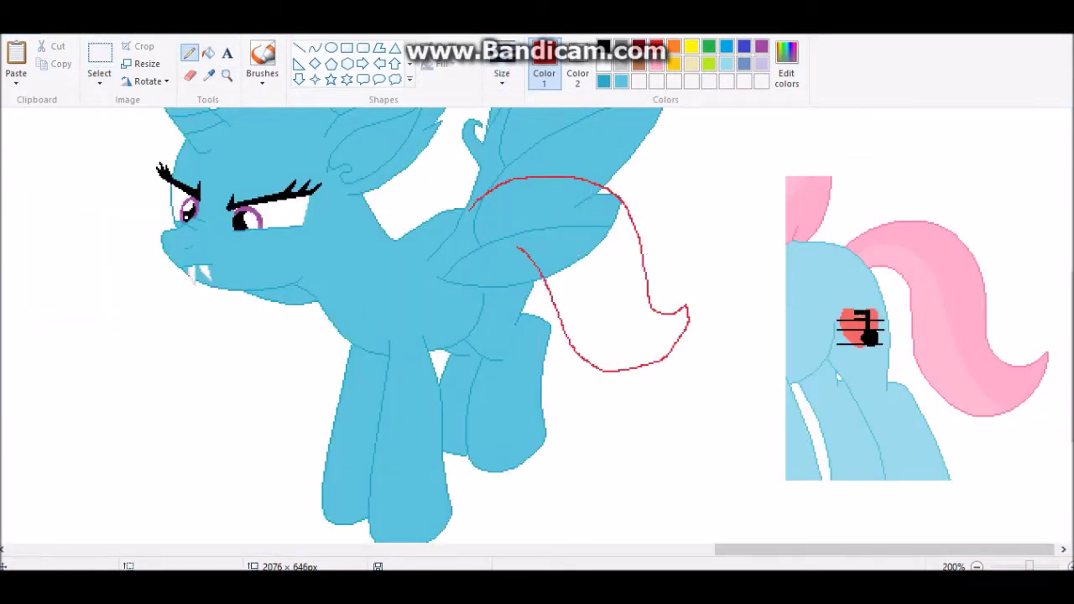
# - Delete the pasted tail reference beside the bat pony
pyautogui.click(99, 55)
pyautogui.moveTo(755, 174)
pyautogui.mouseDown()
pyautogui.moveTo(1007, 478)
pyautogui.moveTo(1070, 513)
pyautogui.mouseUp()
pyautogui.rightClick(908, 345)
pyautogui.click(939, 463)
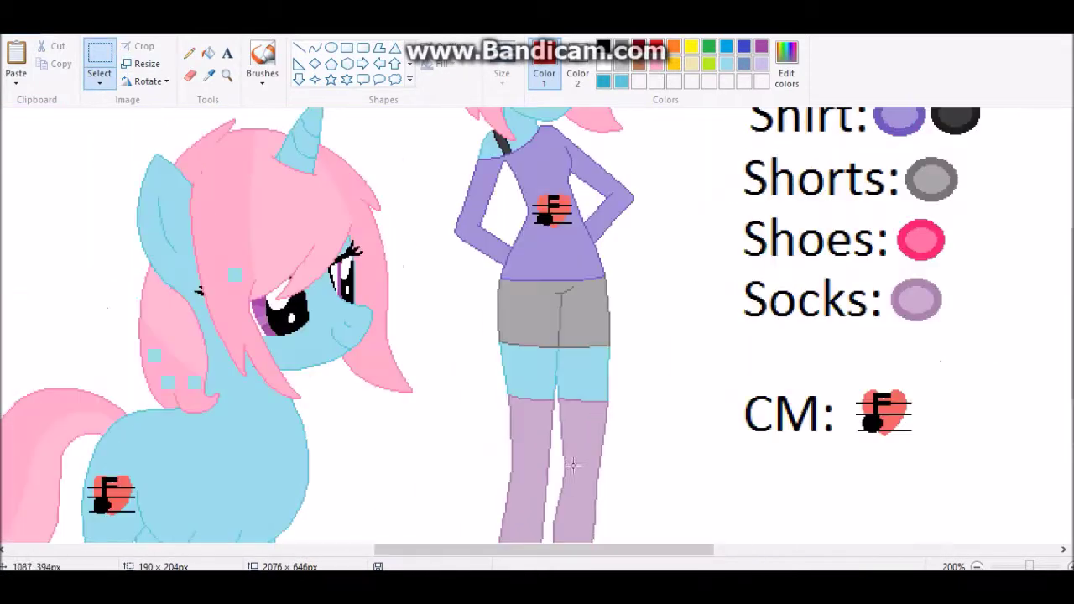
# - Copy the reference pony's head and place it, flipped horizontally, beside the copied bat pony
pyautogui.moveTo(108, 108); pyautogui.dragTo(418, 417)
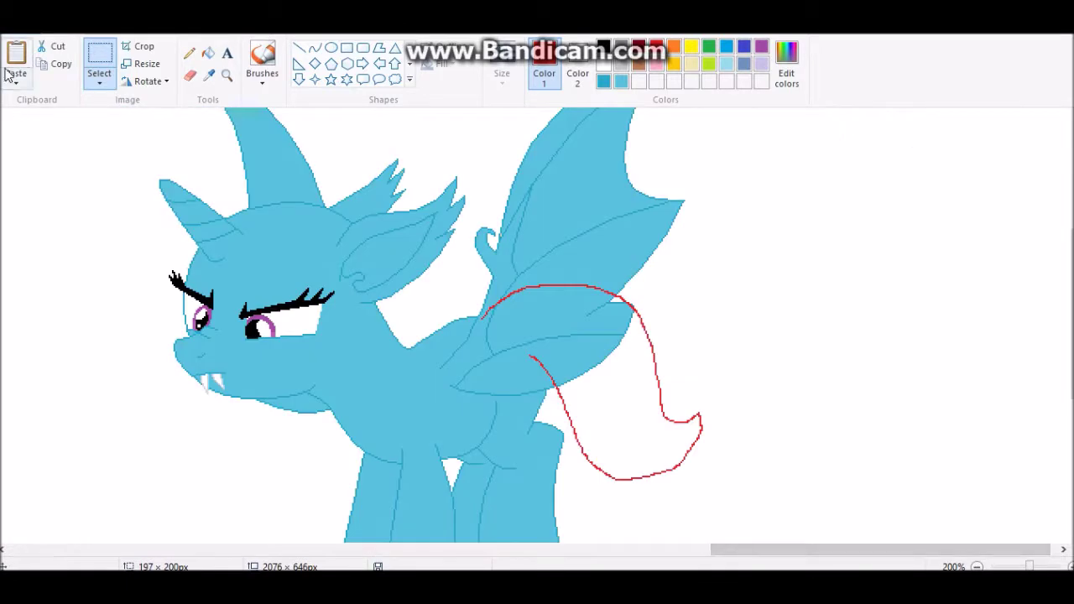
pyautogui.click(9, 74)
pyautogui.moveTo(86, 276); pyautogui.dragTo(812, 278)
# - Sketch the reference's mane and fringe in red around the bat pony's head and neck with the Pencil
pyautogui.click(190, 52)
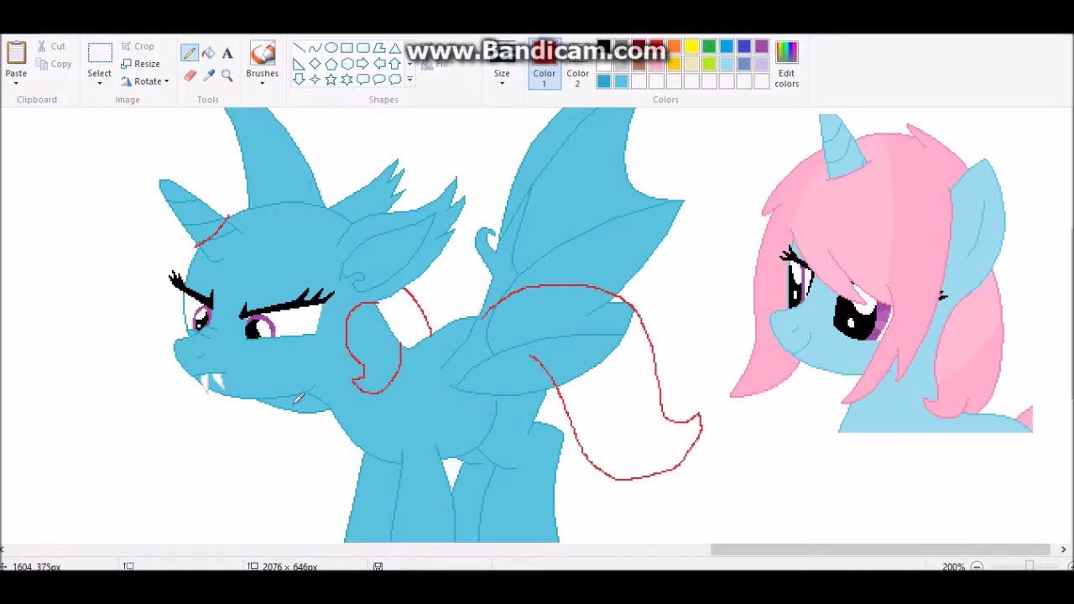
pyautogui.hotkey('ctrl', 'z')
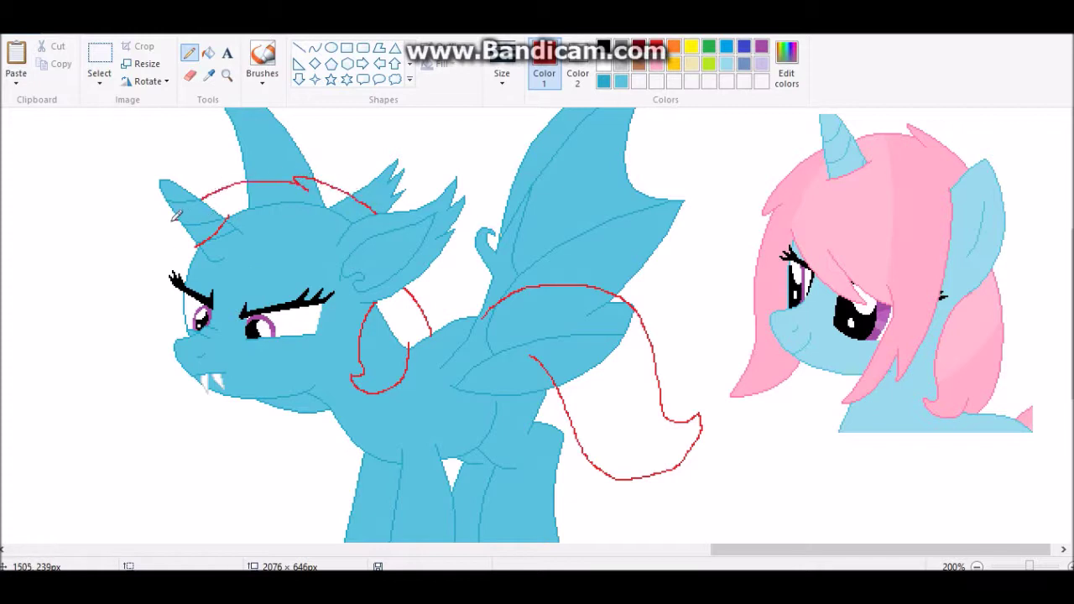
pyautogui.moveTo(140, 277); pyautogui.dragTo(136, 390)
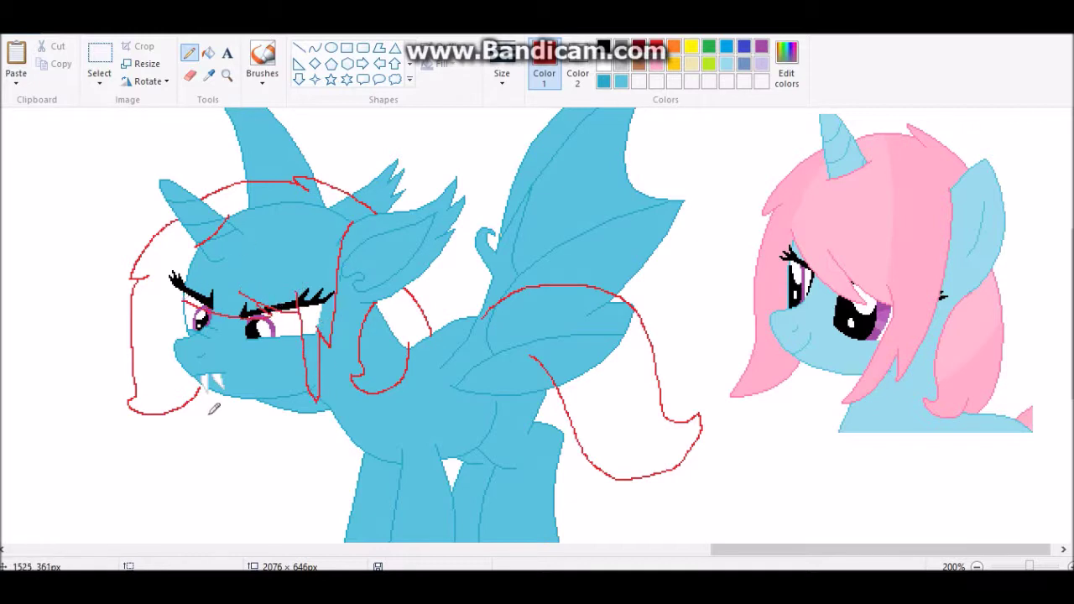
# - Delete the pasted head reference beside the bat pony
pyautogui.click(99, 58)
pyautogui.moveTo(718, 109); pyautogui.dragTo(1038, 443)
pyautogui.press('Delete')
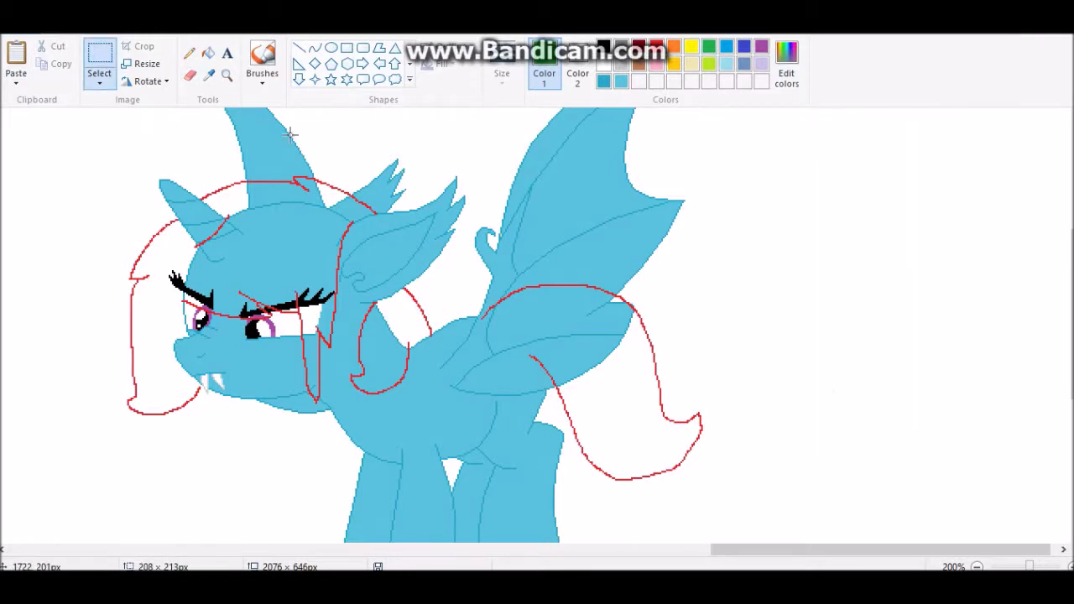
# - Trace the tail sketch's outer edge, tip and lower edge in green with the Curve tool
pyautogui.click(226, 76)
pyautogui.click(627, 407)
pyautogui.click(314, 48)
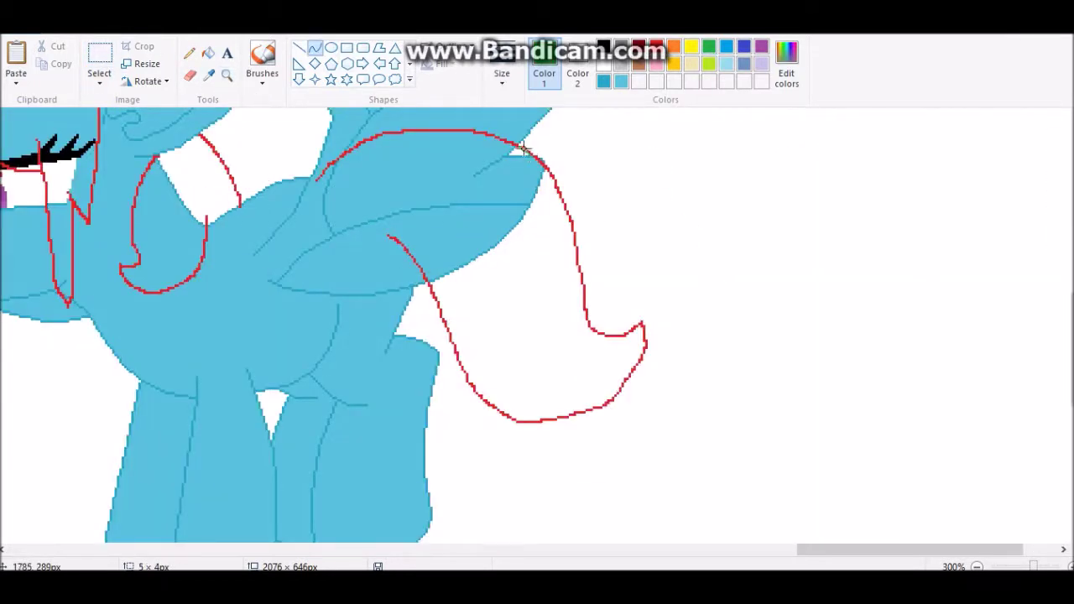
pyautogui.moveTo(546, 168); pyautogui.dragTo(587, 321)
pyautogui.moveTo(567, 243); pyautogui.dragTo(579, 236)
pyautogui.moveTo(587, 321)
pyautogui.mouseDown()
pyautogui.moveTo(662, 321)
pyautogui.moveTo(503, 412)
pyautogui.mouseUp()
pyautogui.moveTo(571, 378); pyautogui.dragTo(594, 436)
pyautogui.click(638, 369)
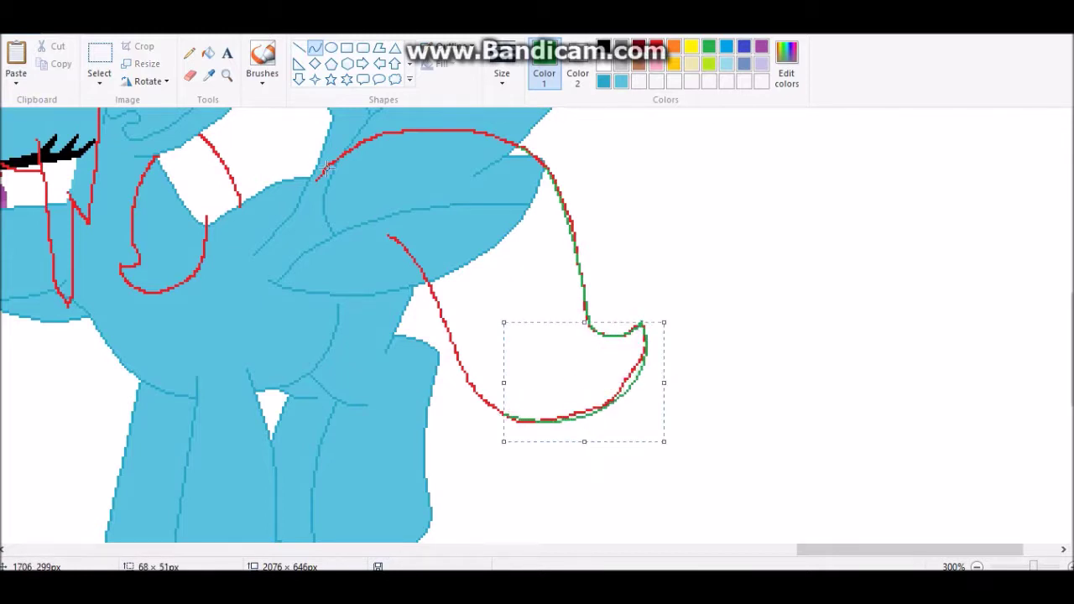
# - Trace the tail sketch's inner edge in green up to the wing
pyautogui.click(189, 52)
pyautogui.click(314, 48)
pyautogui.moveTo(503, 416); pyautogui.dragTo(426, 282)
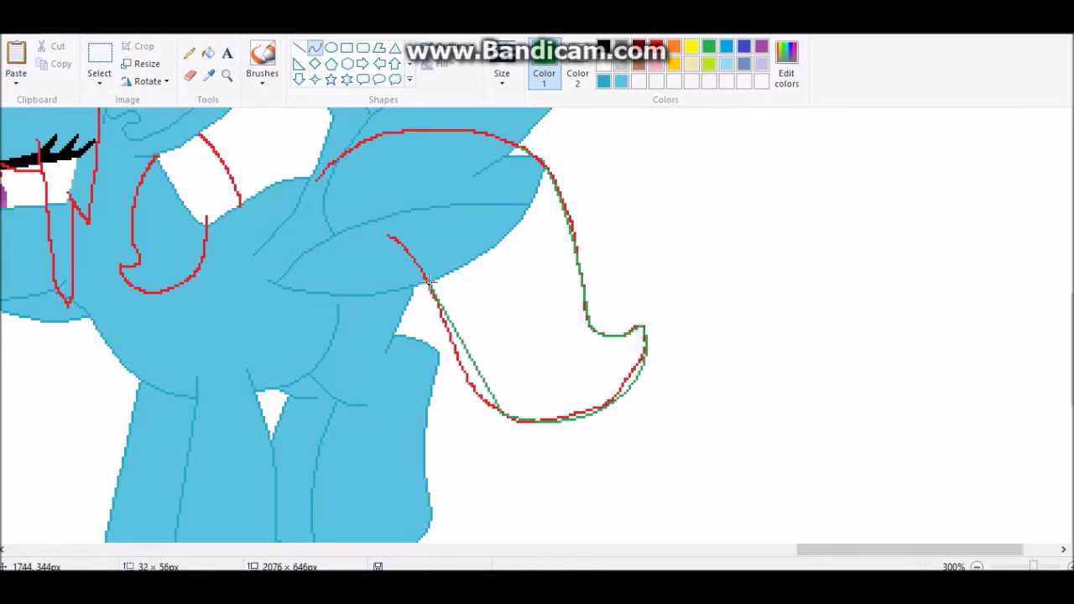
pyautogui.moveTo(467, 350); pyautogui.dragTo(454, 375)
# - Trace the mane lock behind the ear and along the neck with green curves
pyautogui.moveTo(801, 553); pyautogui.dragTo(741, 554)
pyautogui.moveTo(485, 134); pyautogui.dragTo(526, 204)
pyautogui.moveTo(508, 160); pyautogui.dragTo(516, 164)
pyautogui.moveTo(440, 155); pyautogui.dragTo(417, 242)
pyautogui.moveTo(429, 202)
pyautogui.mouseDown()
pyautogui.moveTo(444, 213)
pyautogui.moveTo(403, 266)
pyautogui.moveTo(488, 219)
pyautogui.mouseUp()
pyautogui.click(420, 242)
pyautogui.moveTo(448, 289); pyautogui.dragTo(451, 314)
# - Trace the hairline at the horn's base and the pointed lock in front of the ear in green
pyautogui.scroll(3, 497, 277)
pyautogui.moveTo(172, 177); pyautogui.dragTo(219, 132)
pyautogui.click(201, 154)
pyautogui.moveTo(408, 142); pyautogui.dragTo(355, 410)
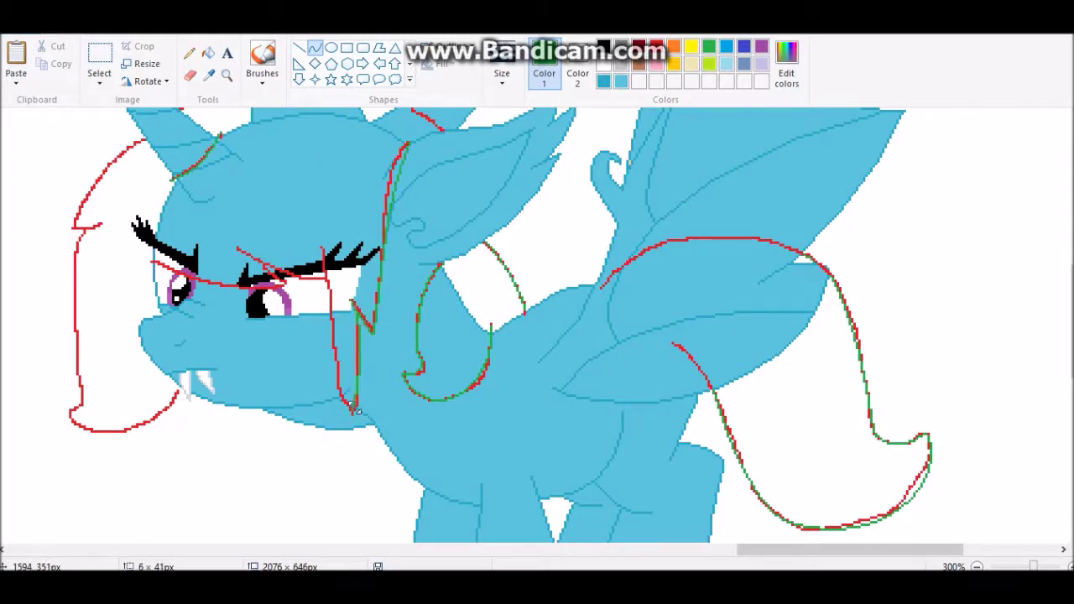
pyautogui.moveTo(355, 369)
pyautogui.mouseDown()
pyautogui.moveTo(329, 357)
pyautogui.moveTo(331, 336)
pyautogui.mouseUp()
pyautogui.click(188, 52)
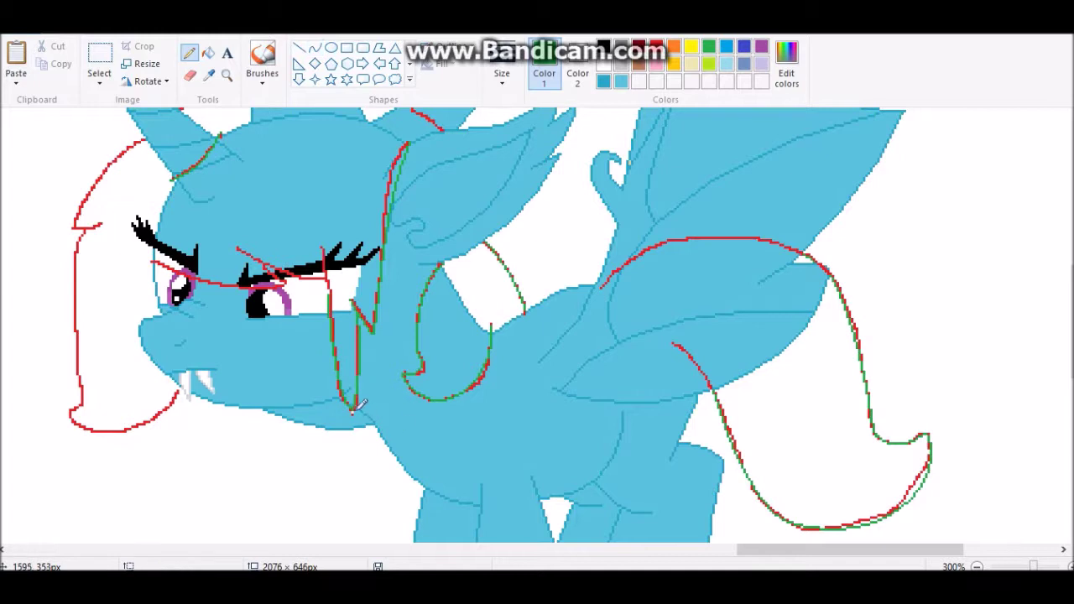
# - Trace the fringe lines across the eyes in green
pyautogui.click(314, 48)
pyautogui.moveTo(327, 278)
pyautogui.mouseDown()
pyautogui.moveTo(237, 249)
pyautogui.moveTo(298, 289)
pyautogui.moveTo(281, 296)
pyautogui.mouseUp()
pyautogui.click(189, 52)
pyautogui.scroll(2, 307, 348)
# - Trace the mane's upper edge from the ear over the horns to the forehead in green
pyautogui.click(314, 47)
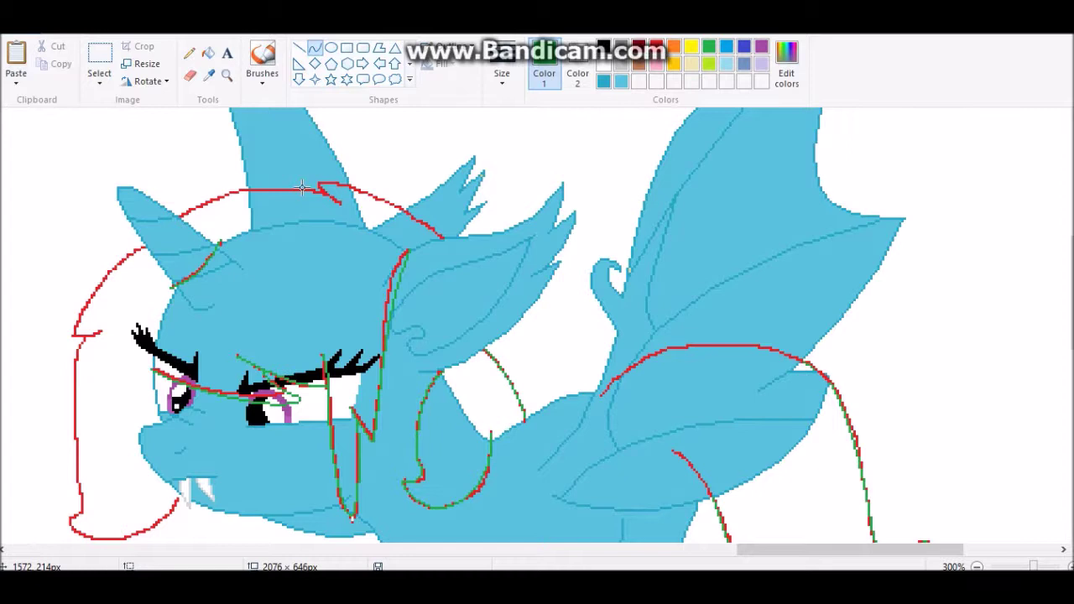
pyautogui.moveTo(400, 205); pyautogui.dragTo(252, 191)
pyautogui.moveTo(141, 248); pyautogui.dragTo(75, 334)
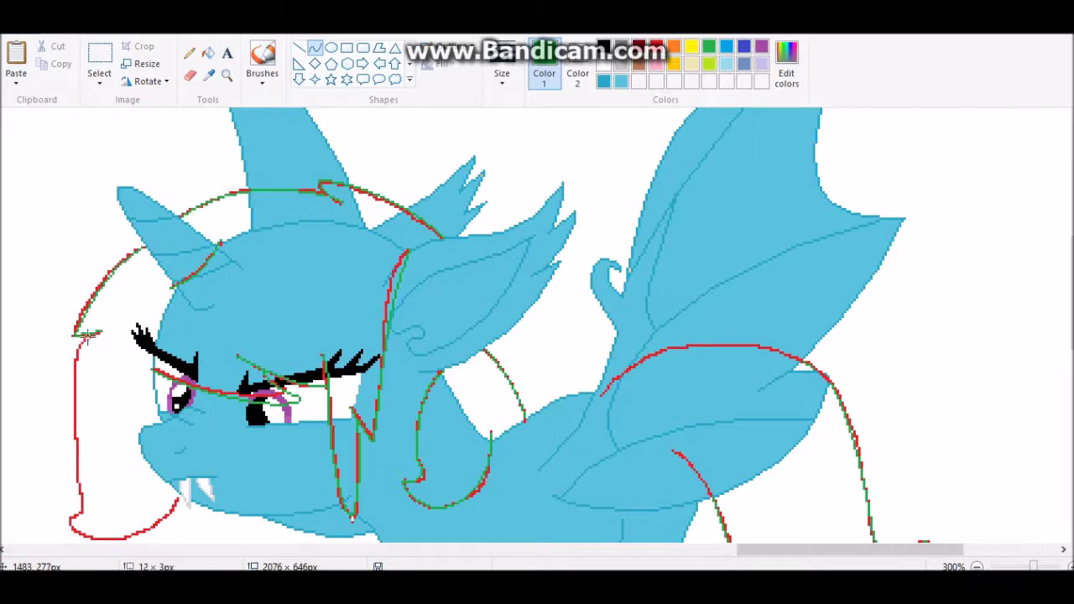
# - Trace the long mane lock hanging in front of the face in green
pyautogui.scroll(-3, 87, 333)
pyautogui.moveTo(75, 228); pyautogui.dragTo(77, 386)
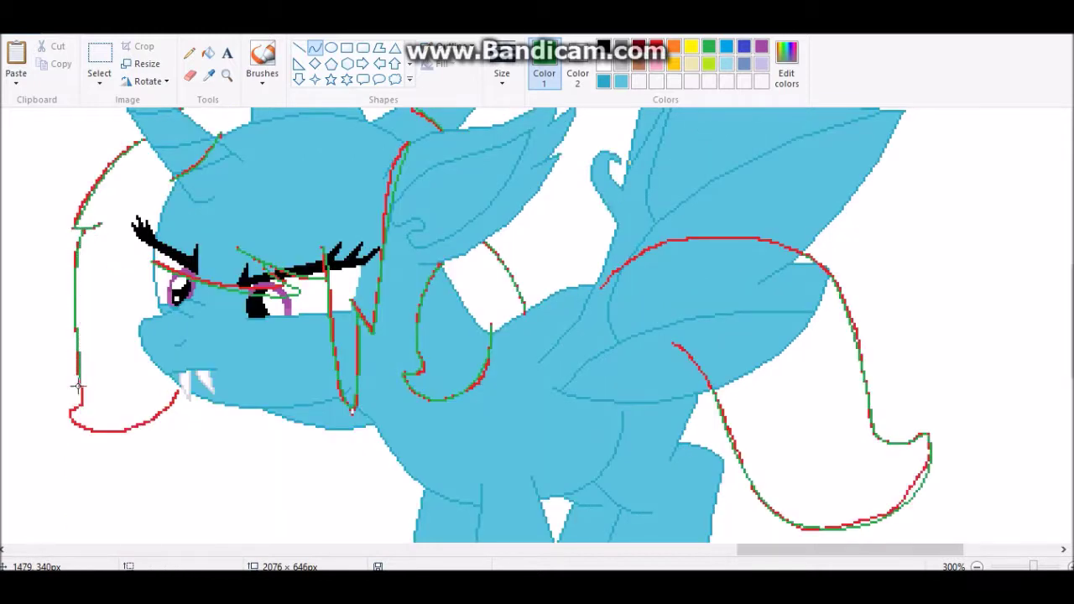
pyautogui.moveTo(68, 423); pyautogui.dragTo(178, 387)
pyautogui.moveTo(100, 436); pyautogui.dragTo(100, 442)
pyautogui.moveTo(164, 406); pyautogui.dragTo(168, 401)
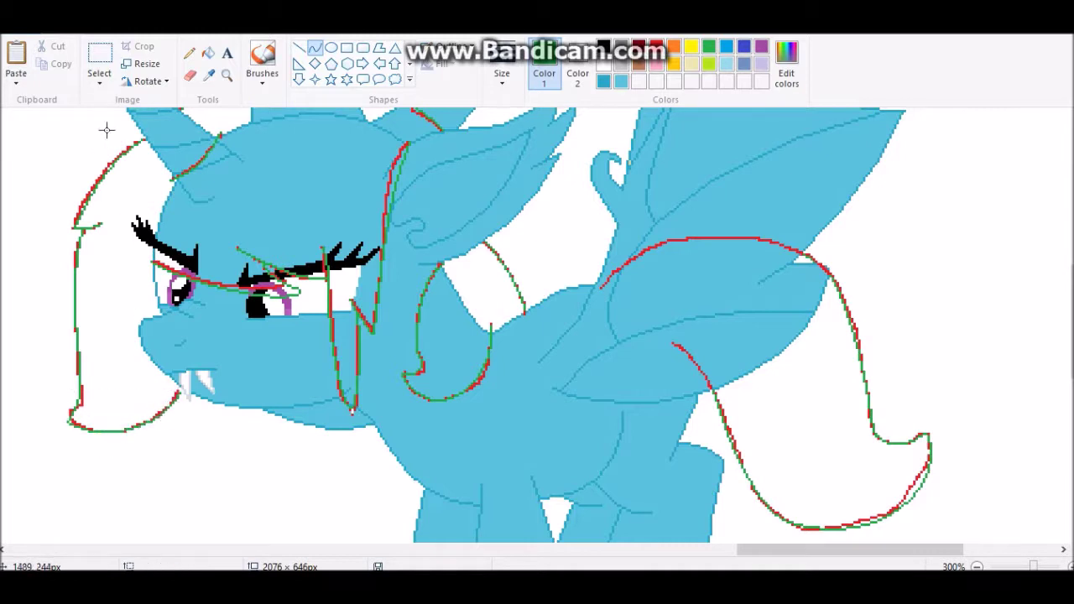
# - Erase only the red guide lines around the mane and tail by replacing red with white
pyautogui.click(189, 52)
pyautogui.click(661, 48)
pyautogui.click(190, 75)
pyautogui.moveTo(536, 231)
pyautogui.mouseDown()
pyautogui.moveTo(886, 434)
pyautogui.moveTo(738, 267)
pyautogui.moveTo(546, 383)
pyautogui.moveTo(458, 375)
pyautogui.moveTo(372, 312)
pyautogui.moveTo(348, 403)
pyautogui.moveTo(262, 312)
pyautogui.mouseUp()
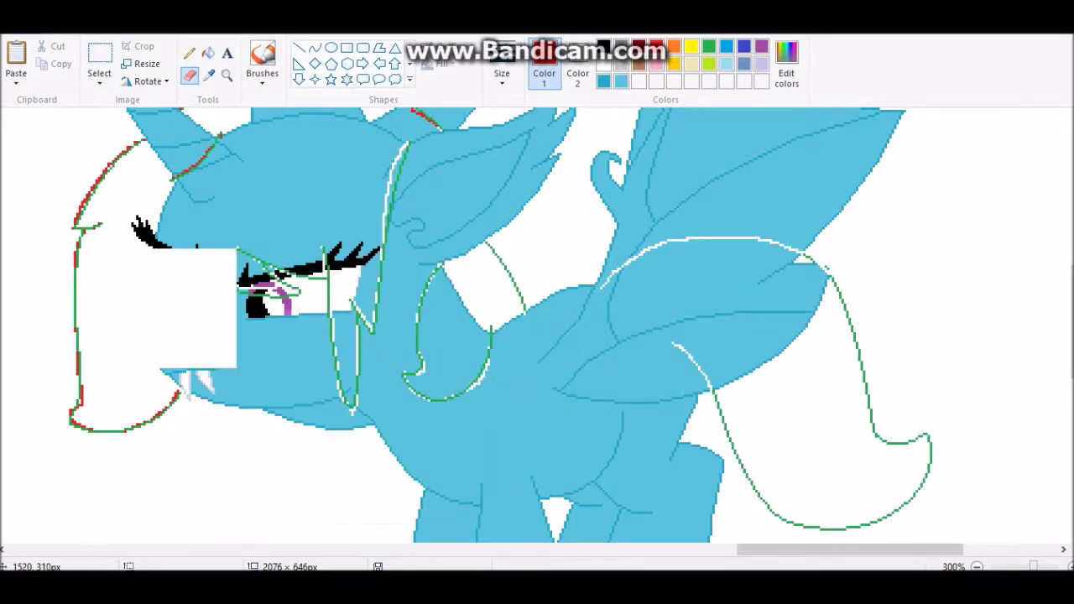
pyautogui.scroll(2, 261, 313)
pyautogui.scroll(-2, 385, 278)
pyautogui.scroll(-1, 222, 291)
# - Replace the copied pony's blue fill and outline colours with white, leaving the green mane and tail lines
pyautogui.click(208, 75)
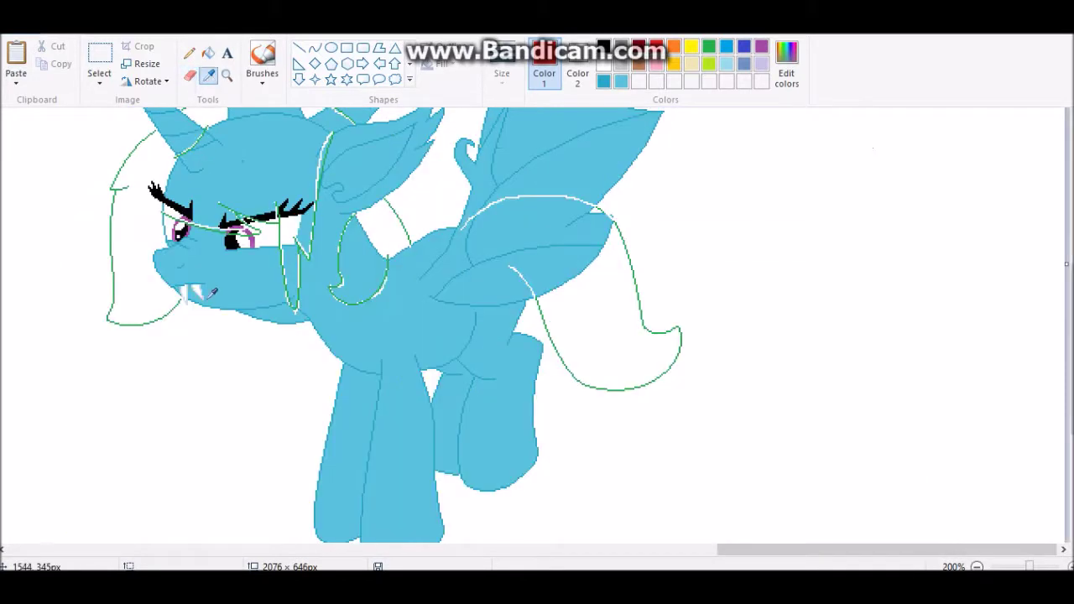
pyautogui.click(220, 295)
pyautogui.moveTo(258, 237)
pyautogui.mouseDown()
pyautogui.moveTo(277, 273)
pyautogui.moveTo(484, 381)
pyautogui.moveTo(329, 327)
pyautogui.moveTo(484, 410)
pyautogui.moveTo(158, 215)
pyautogui.mouseUp()
pyautogui.scroll(-3, 330, 327)
pyautogui.scroll(5, 329, 327)
pyautogui.moveTo(260, 336)
pyautogui.mouseDown()
pyautogui.moveTo(499, 349)
pyautogui.moveTo(400, 336)
pyautogui.mouseUp()
pyautogui.scroll(-3, 401, 335)
pyautogui.scroll(2, 369, 297)
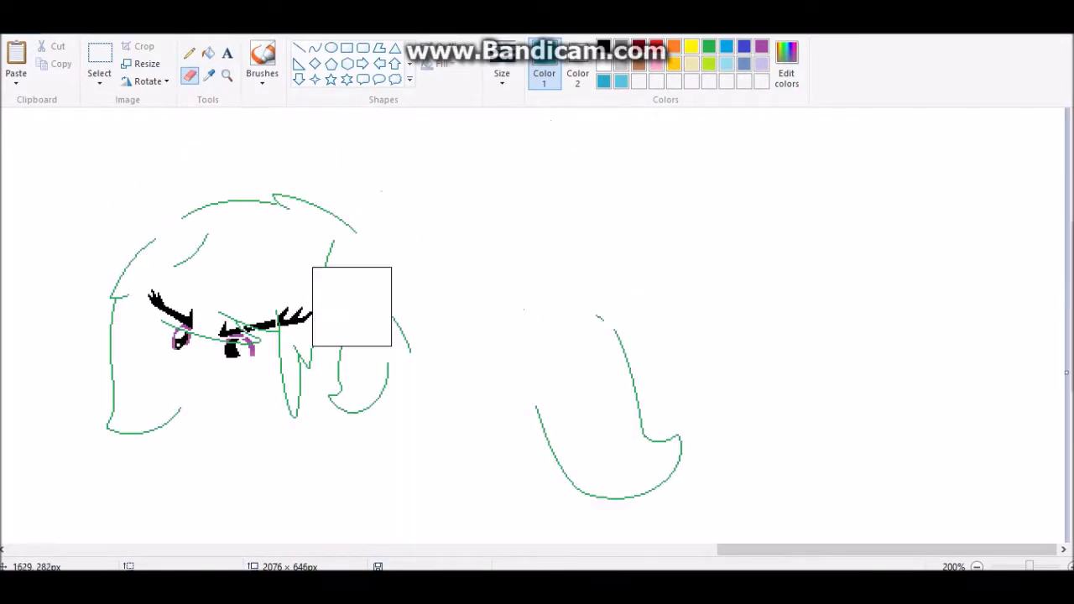
# - Copy the isolated green linework and paste it over the blue bat pony without hair
pyautogui.scroll(-1, 515, 394)
pyautogui.click(99, 58)
pyautogui.moveTo(897, 392); pyautogui.dragTo(561, 183)
pyautogui.rightClick(693, 280)
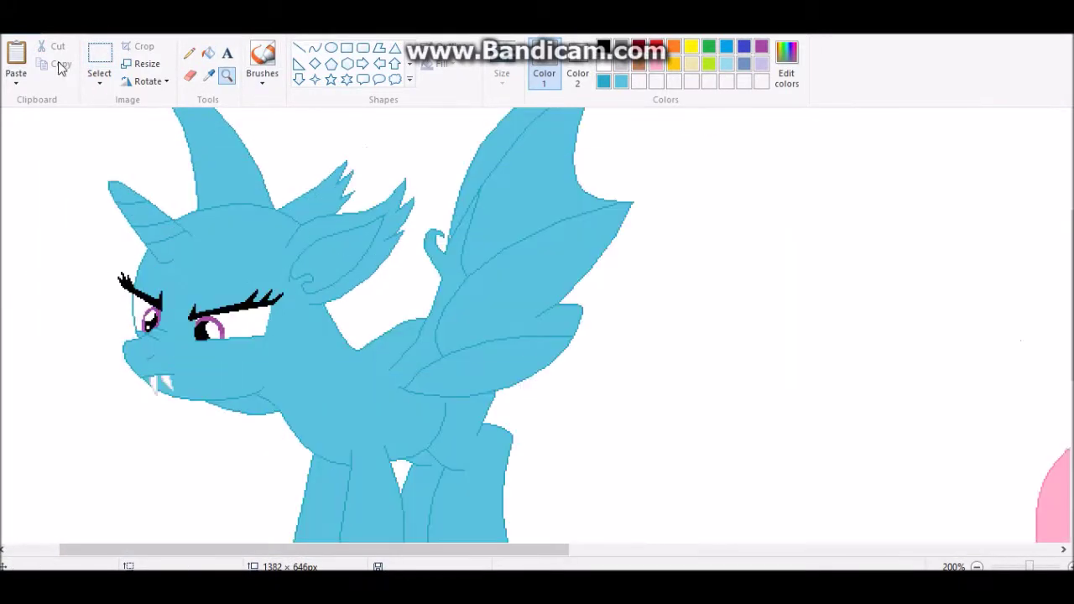
pyautogui.hotkey('ctrl', 'v')
# - Fill the mane areas over the head, front lock and neck with the darker outline blue
pyautogui.click(208, 52)
pyautogui.scroll(1, 468, 269)
pyautogui.click(227, 74)
pyautogui.click(151, 242)
pyautogui.click(208, 52)
pyautogui.click(323, 297)
pyautogui.click(410, 228)
pyautogui.click(208, 74)
pyautogui.click(208, 52)
pyautogui.scroll(-2, 513, 290)
pyautogui.click(512, 290)
pyautogui.scroll(1, 374, 283)
pyautogui.click(208, 74)
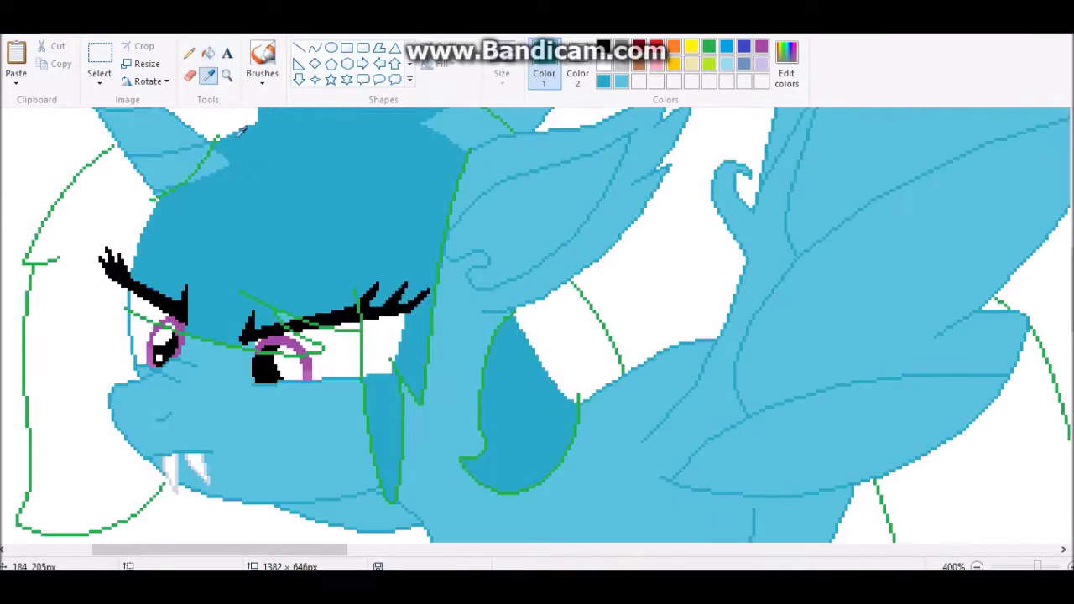
# - Fill the mane areas with white, clearing the body colour, outlines and lashes beneath the hair
pyautogui.click(240, 125)
pyautogui.click(294, 209)
pyautogui.click(210, 167)
pyautogui.click(260, 323)
pyautogui.click(270, 343)
pyautogui.click(199, 290)
pyautogui.click(332, 314)
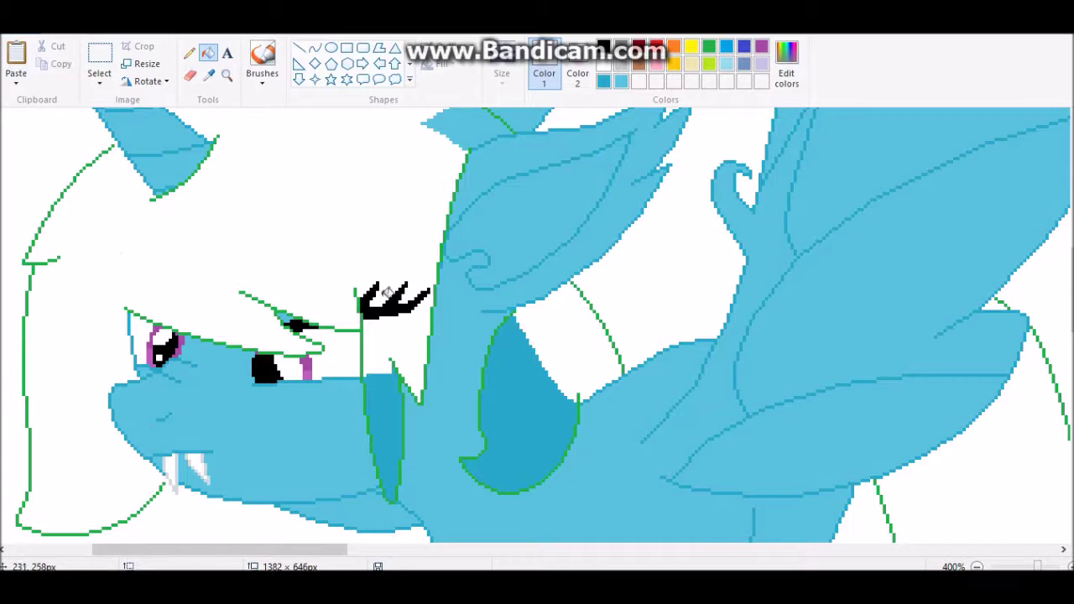
pyautogui.click(387, 292)
pyautogui.scroll(1, 467, 235)
pyautogui.scroll(-2, 445, 277)
pyautogui.scroll(2, 382, 296)
# - Inspect the green mane and tail outlines for gaps
pyautogui.click(189, 52)
pyautogui.scroll(-1, 88, 302)
pyautogui.scroll(-1, 88, 302)
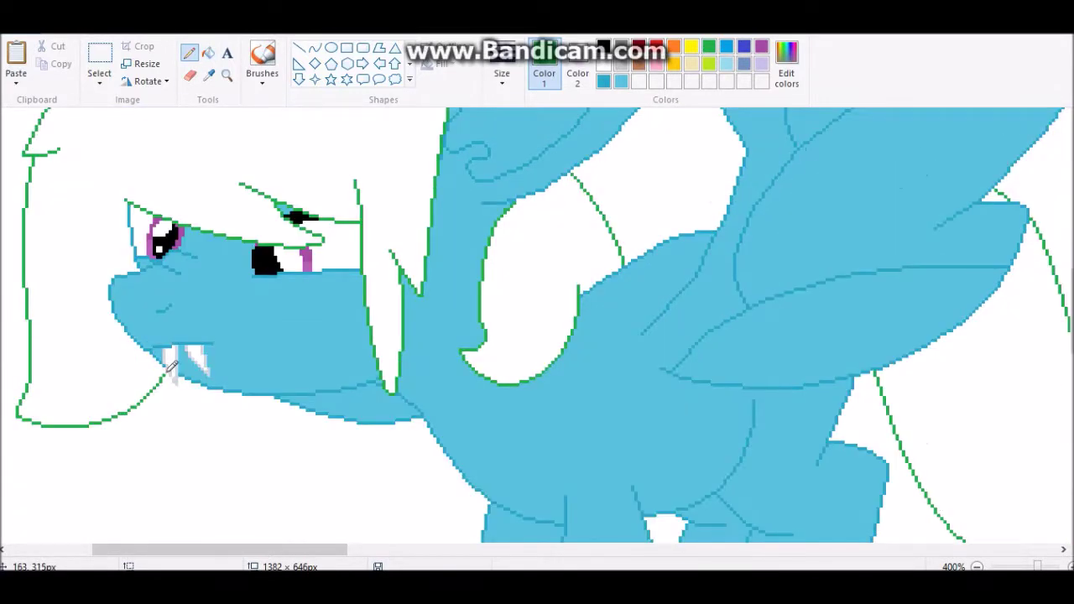
pyautogui.scroll(2, 428, 313)
pyautogui.scroll(-2, 131, 255)
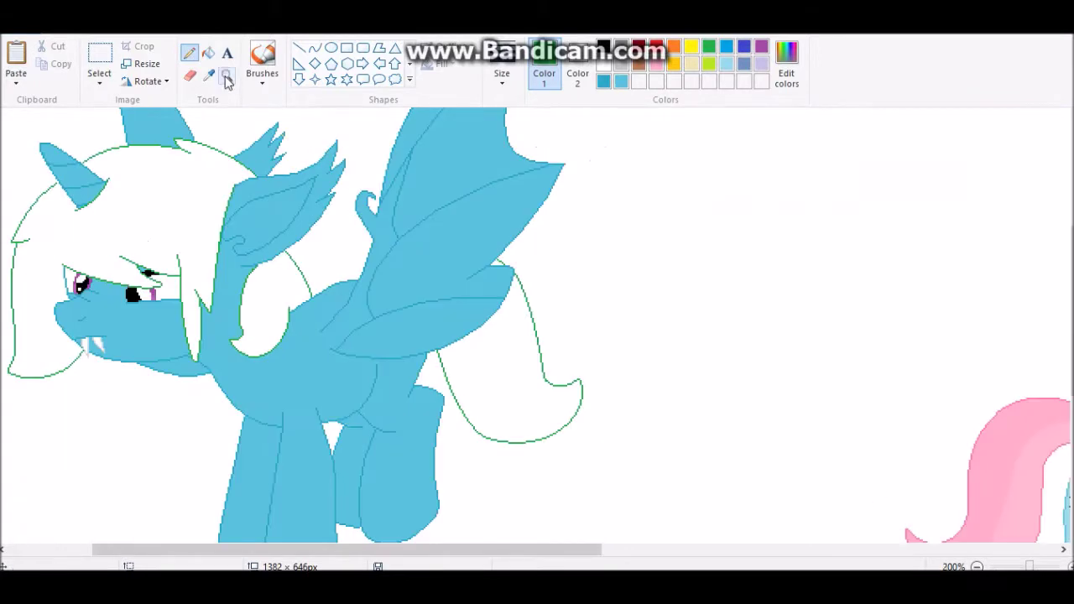
pyautogui.scroll(1, 131, 255)
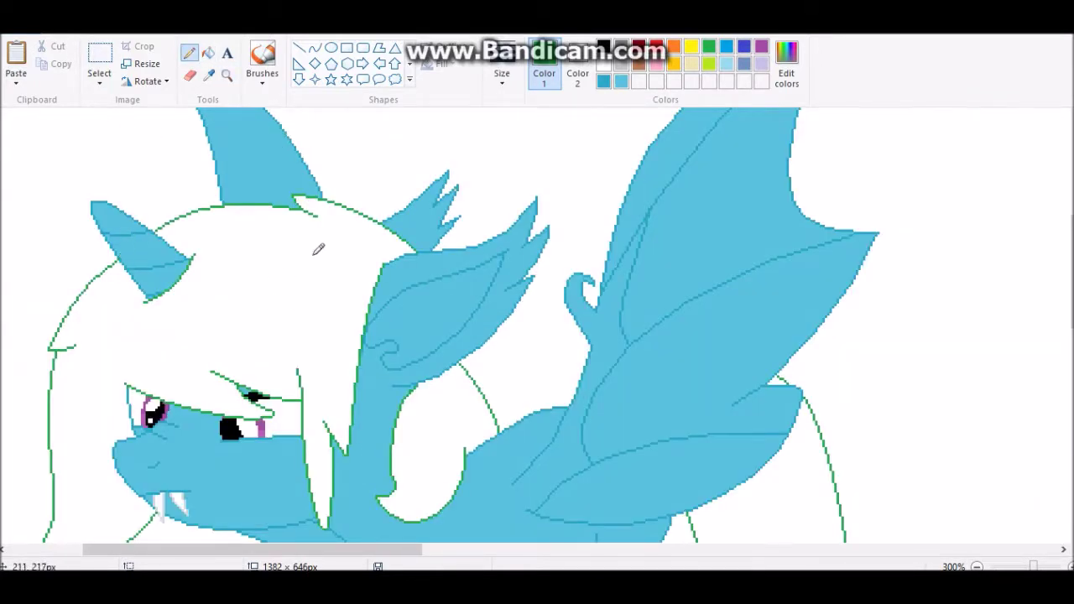
pyautogui.scroll(-5, 395, 251)
pyautogui.scroll(3, 679, 285)
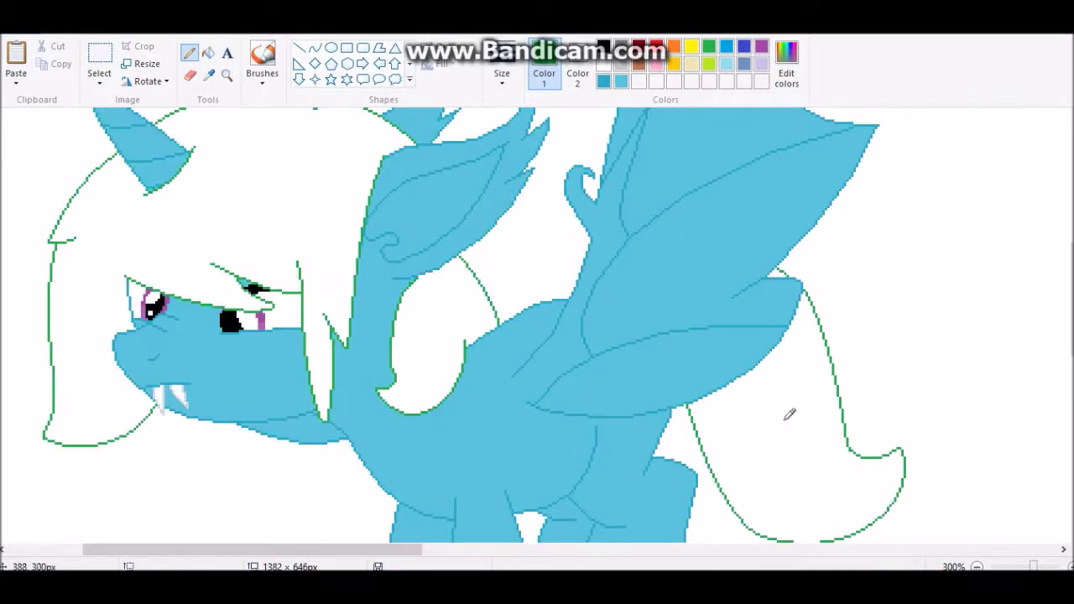
pyautogui.scroll(-3, 645, 333)
pyautogui.scroll(4, 422, 314)
# - Mix a custom hot pink and replace the green mane and tail outlines with it
pyautogui.click(786, 63)
pyautogui.click(700, 234)
pyautogui.click(392, 400)
pyautogui.hscroll(-15, 536, 327)
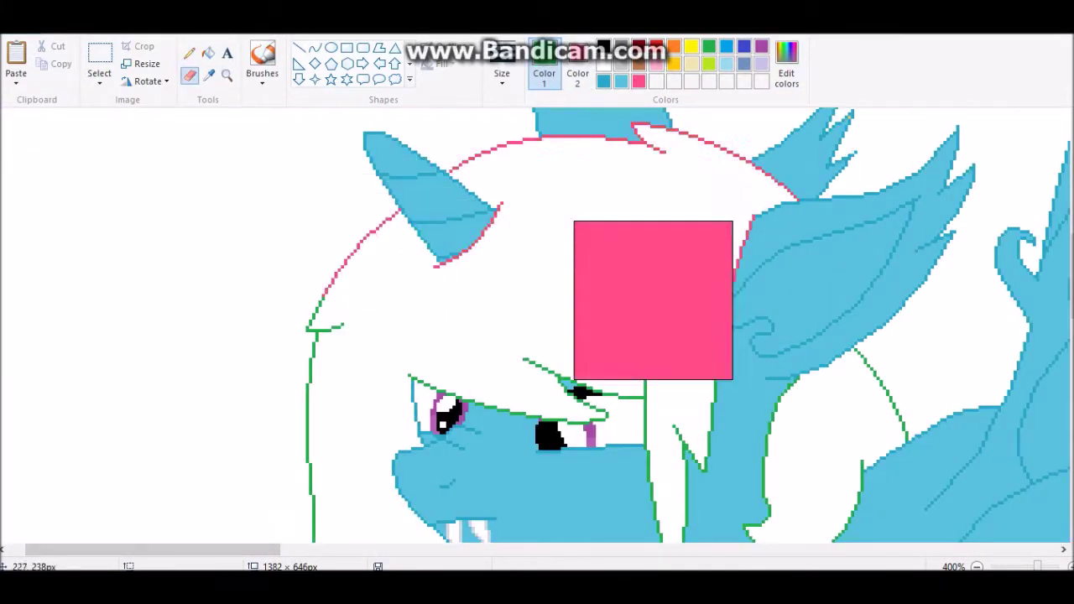
pyautogui.scroll(-3, 503, 327)
pyautogui.scroll(-2, 900, 482)
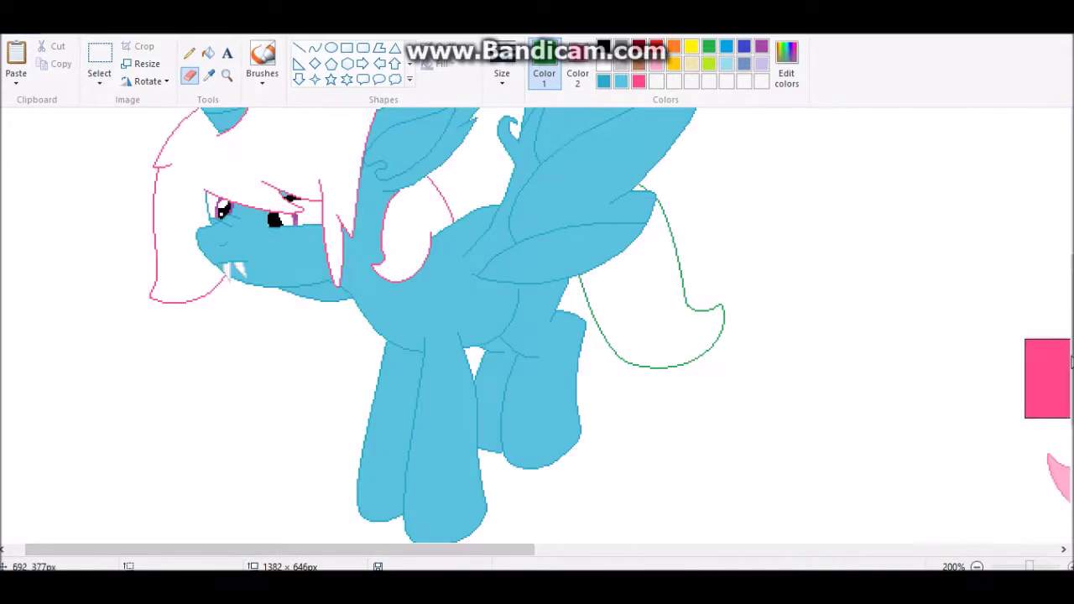
pyautogui.scroll(3, 900, 481)
pyautogui.moveTo(639, 277); pyautogui.dragTo(616, 403)
# - Mix a lighter pink and fill the mane, neck hair and tail with it
pyautogui.click(208, 74)
pyautogui.click(786, 75)
pyautogui.click(709, 227)
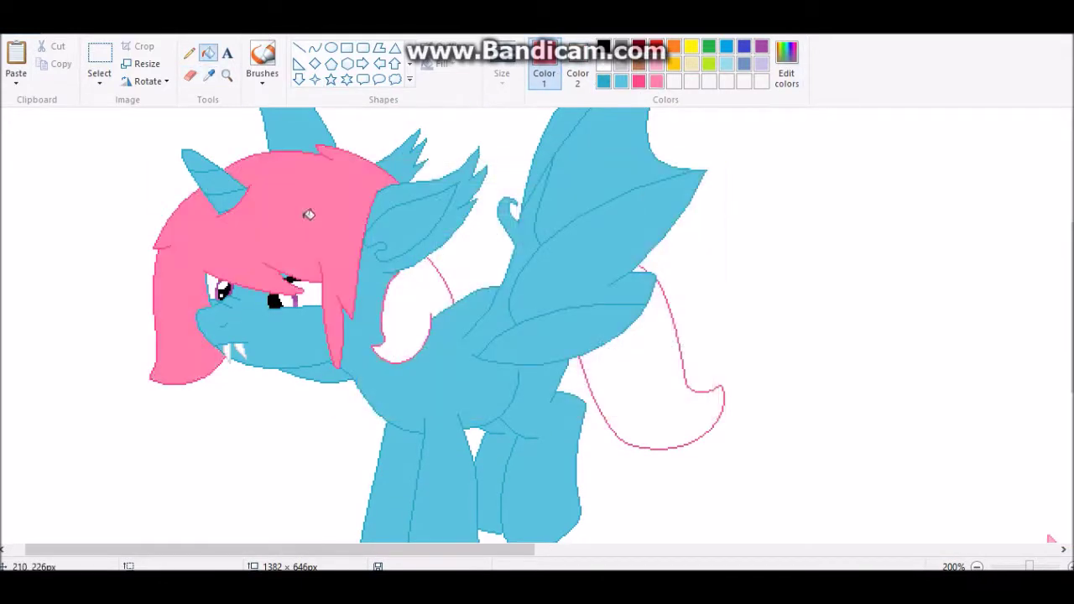
pyautogui.click(411, 311)
pyautogui.click(651, 271)
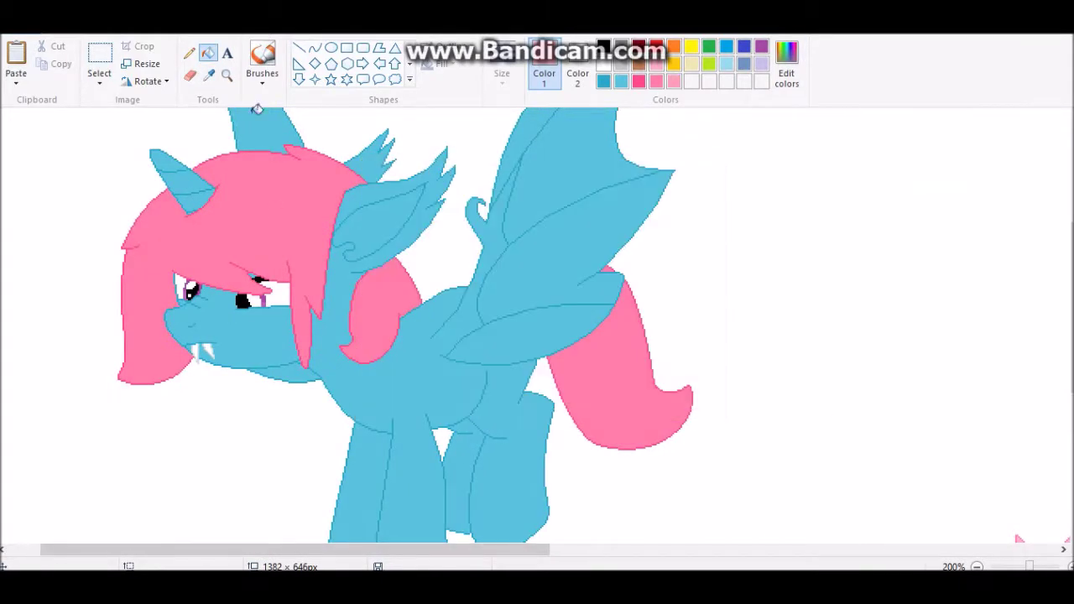
# - Draw curved highlight edges across the tail and neck hair and fill the highlights with pale pink
pyautogui.click(227, 74)
pyautogui.click(651, 393)
pyautogui.click(313, 47)
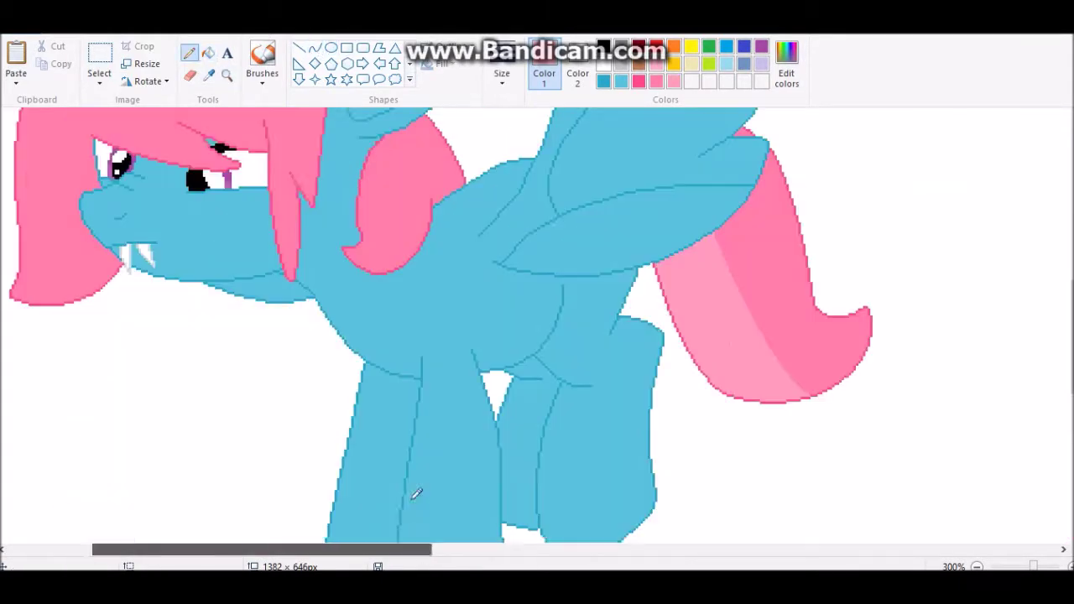
pyautogui.click(208, 52)
pyautogui.click(415, 277)
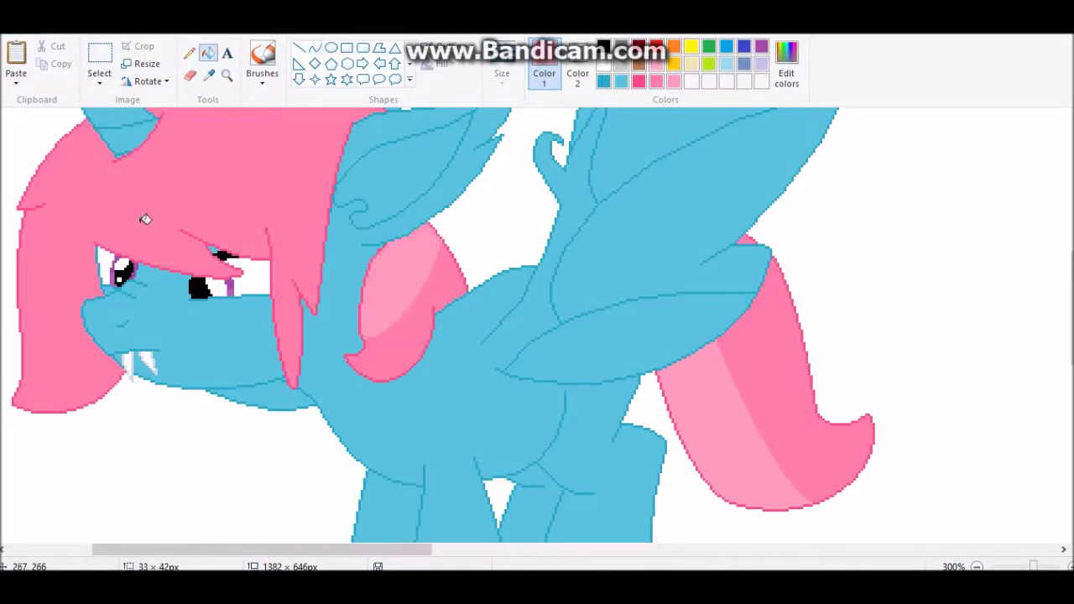
# - Draw curved highlight edges across the head mane and fill the fringe section between them with pale pink
pyautogui.scroll(3, 94, 176)
pyautogui.click(226, 74)
pyautogui.click(118, 252)
pyautogui.click(314, 47)
pyautogui.moveTo(132, 383); pyautogui.dragTo(99, 239)
pyautogui.moveTo(357, 357); pyautogui.dragTo(360, 161)
pyautogui.click(364, 187)
pyautogui.click(367, 355)
pyautogui.click(208, 52)
pyautogui.click(278, 281)
pyautogui.scroll(-3, 279, 281)
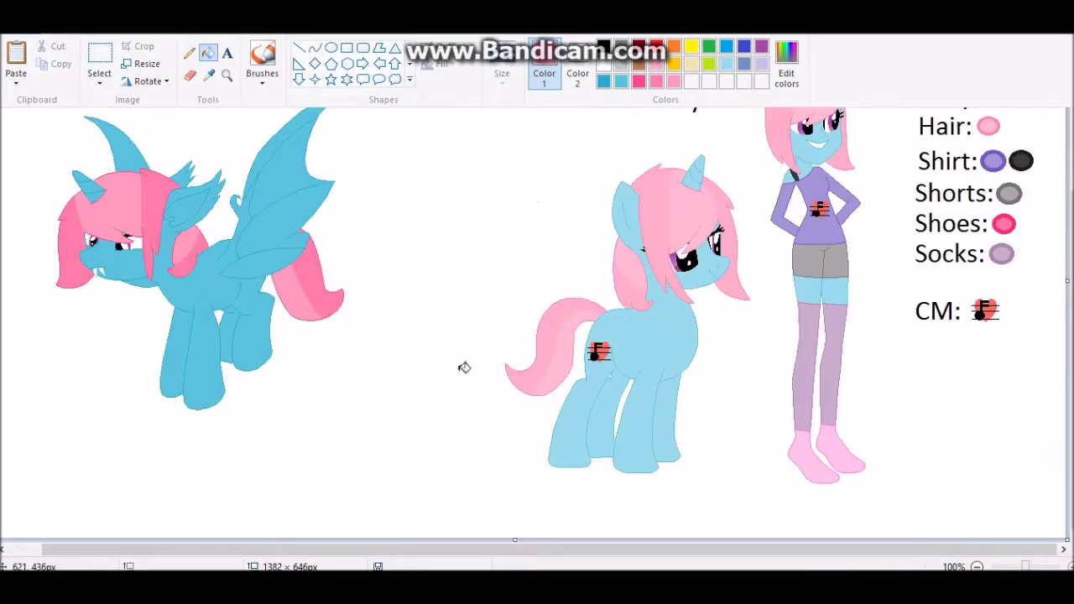
# - Copy the CM heart-and-note emblem from the reference and place it in the blank area beside the bat pony's tail
pyautogui.click(99, 60)
pyautogui.moveTo(961, 284); pyautogui.dragTo(1027, 334)
pyautogui.rightClick(983, 304)
pyautogui.click(913, 328)
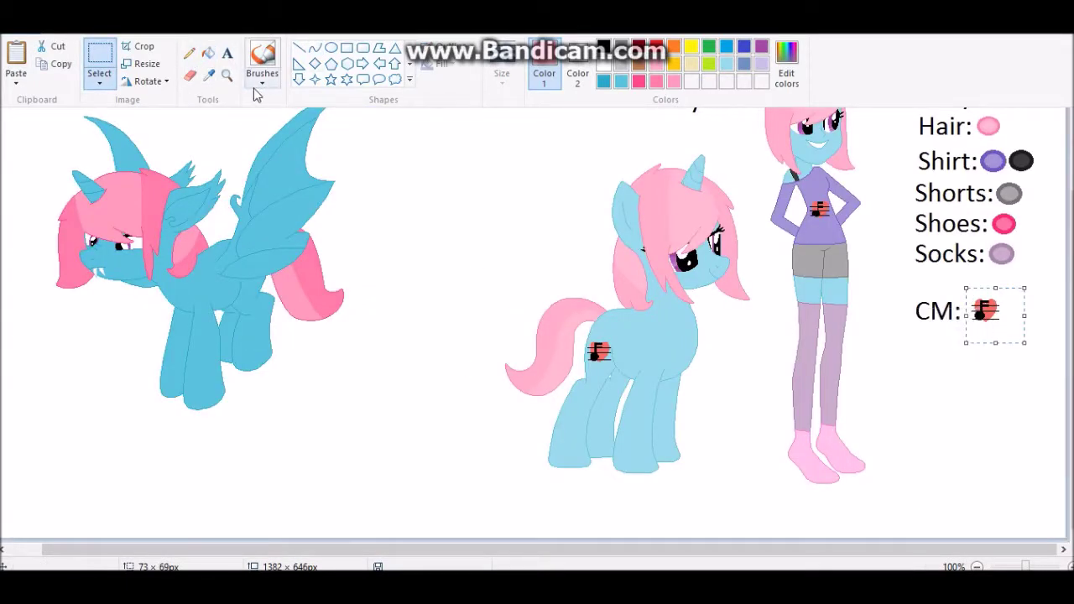
pyautogui.click(227, 74)
pyautogui.click(227, 281)
pyautogui.hotkey('ctrl', 'v')
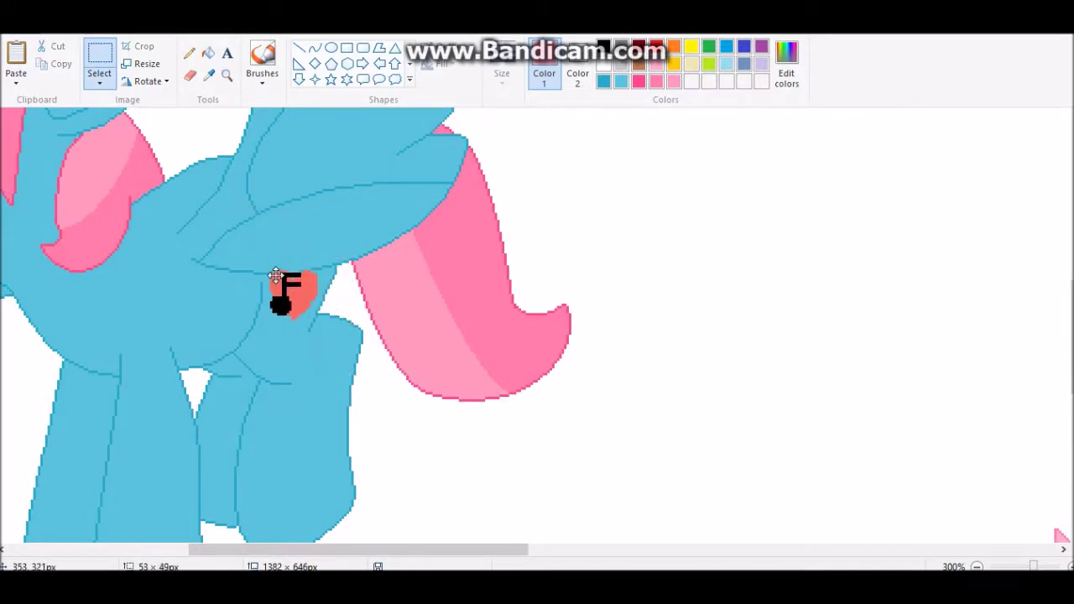
pyautogui.moveTo(293, 291); pyautogui.dragTo(707, 361)
# - Place the emblem on the flank tucked under the wing, using a white-cleared copy of the wing edge as a mask
pyautogui.click(243, 269)
pyautogui.moveTo(243, 269); pyautogui.dragTo(357, 346)
pyautogui.rightClick(285, 283)
pyautogui.click(306, 312)
pyautogui.hotkey('ctrl', 'v')
pyautogui.moveTo(57, 148); pyautogui.dragTo(723, 244)
pyautogui.click(208, 53)
pyautogui.click(712, 251)
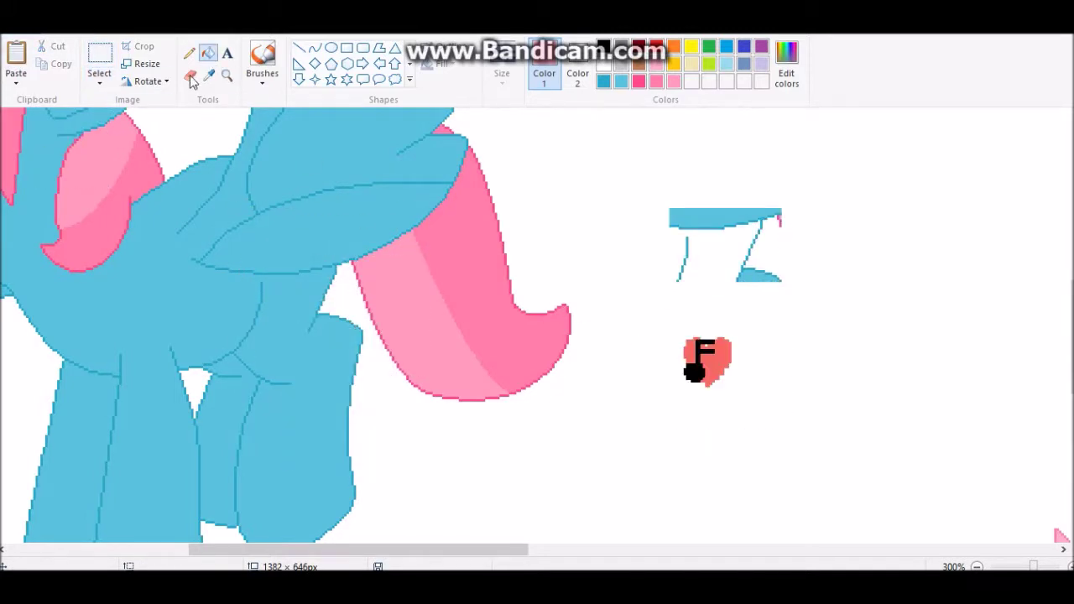
pyautogui.moveTo(760, 409)
pyautogui.mouseDown()
pyautogui.moveTo(647, 321)
pyautogui.moveTo(231, 253)
pyautogui.moveTo(231, 241)
pyautogui.moveTo(230, 258)
pyautogui.mouseUp()
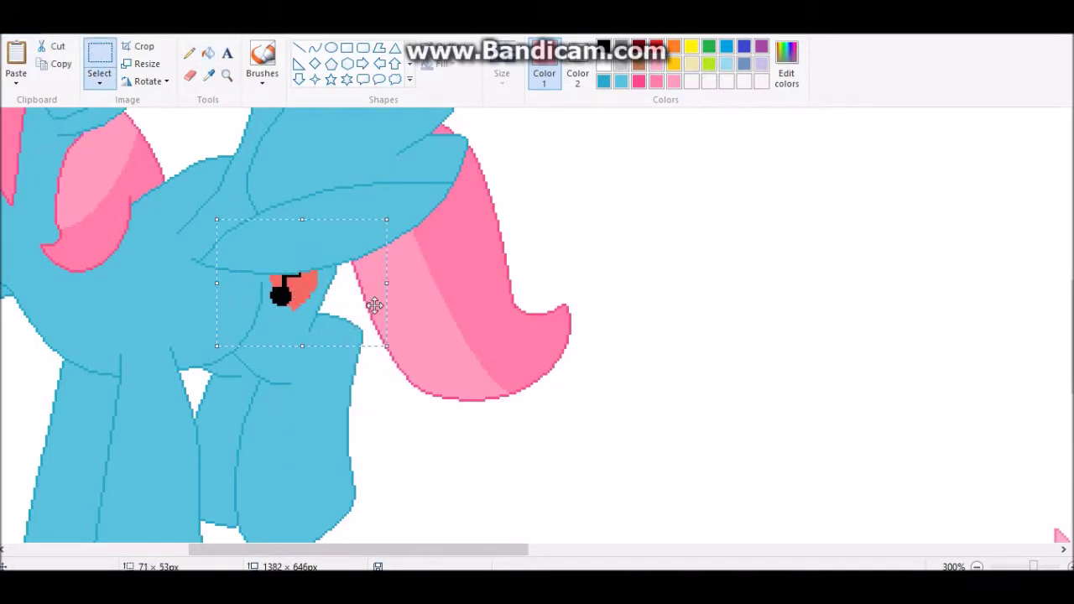
# - Copy the finished bat pony and paste it into the Bat Pony frame of the other drawing
pyautogui.click(977, 566)
pyautogui.click(977, 567)
pyautogui.moveTo(19, 131); pyautogui.dragTo(228, 319)
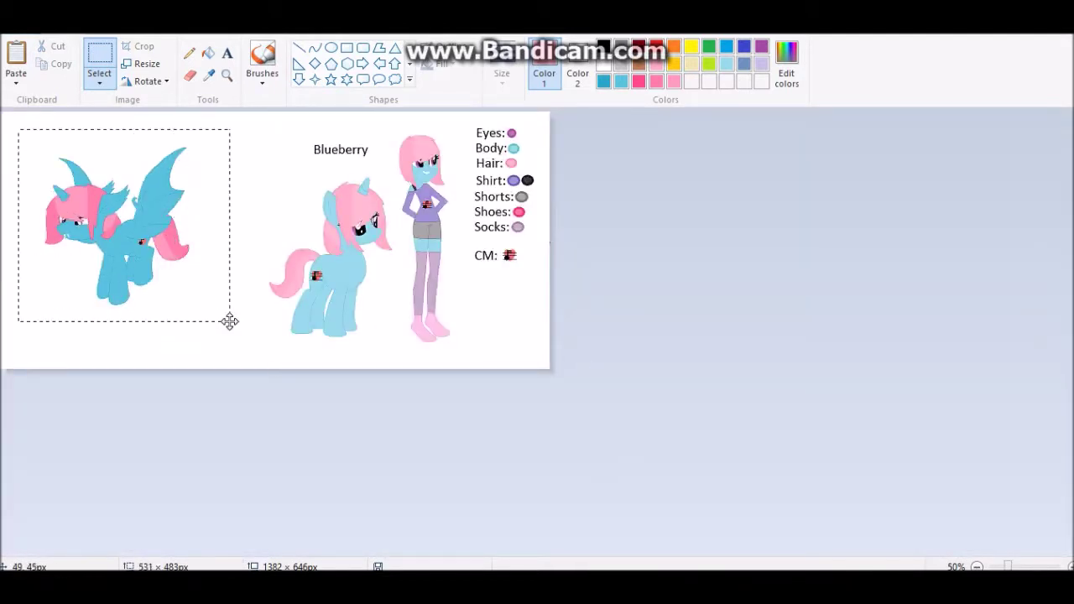
pyautogui.rightClick(126, 216)
pyautogui.click(175, 309)
pyautogui.moveTo(257, 588)
pyautogui.click(169, 512)
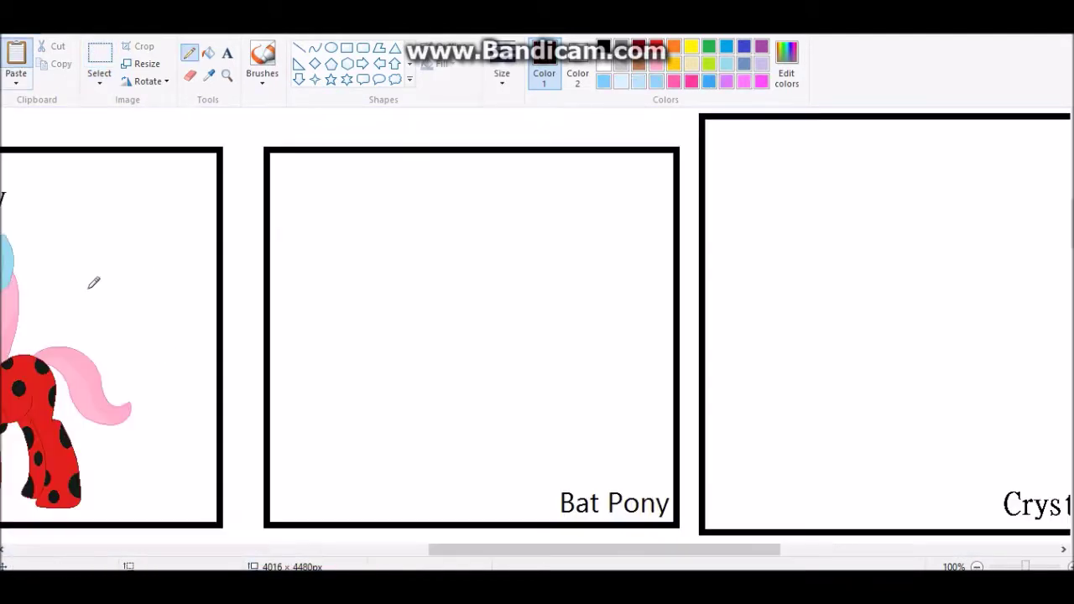
pyautogui.hotkey('ctrl', 'v')
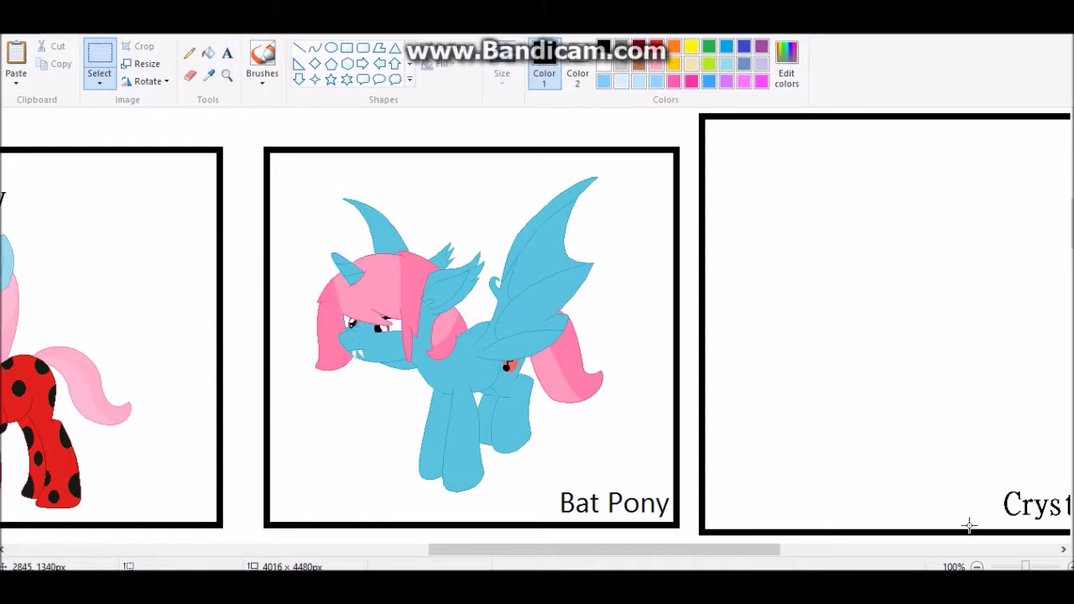
pyautogui.scroll(-1, 978, 501)
pyautogui.scroll(1, 663, 221)
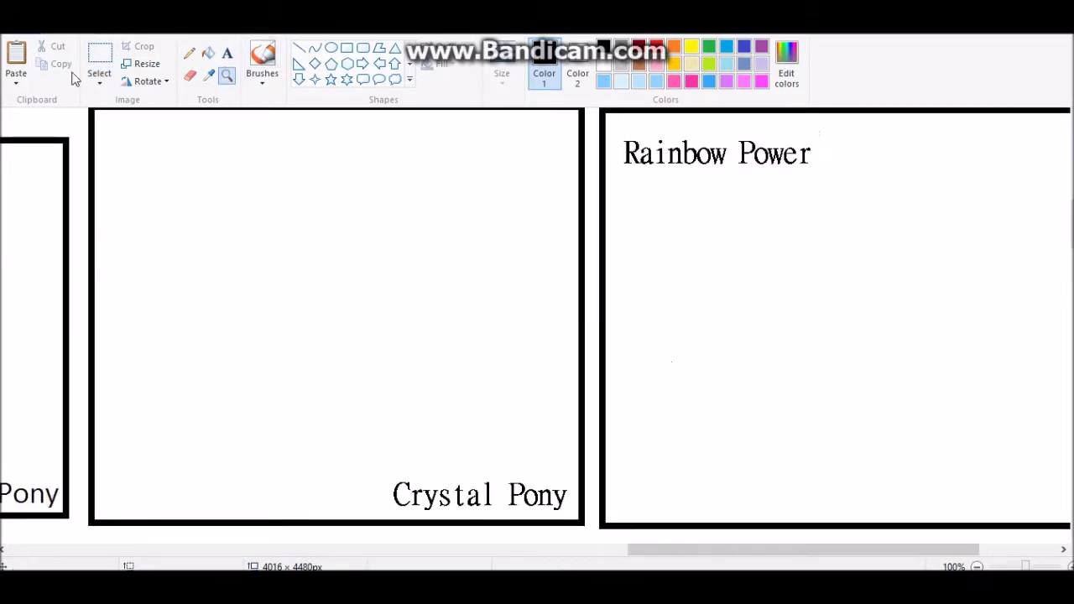
# - Switch back to the Blueberry drawing, fill the unicorn base's irises purple and cover its blue eyeshadow with the face colour
pyautogui.hotkey('alt', 'Tab')
pyautogui.click(226, 75)
pyautogui.click(105, 197)
pyautogui.click(173, 235)
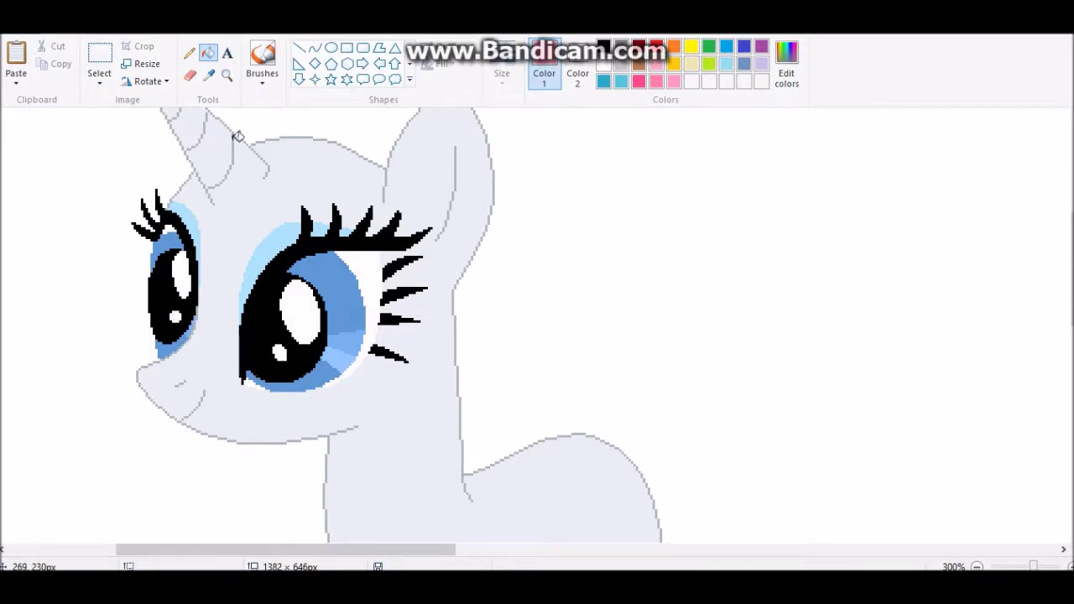
pyautogui.hscroll(10, 364, 132)
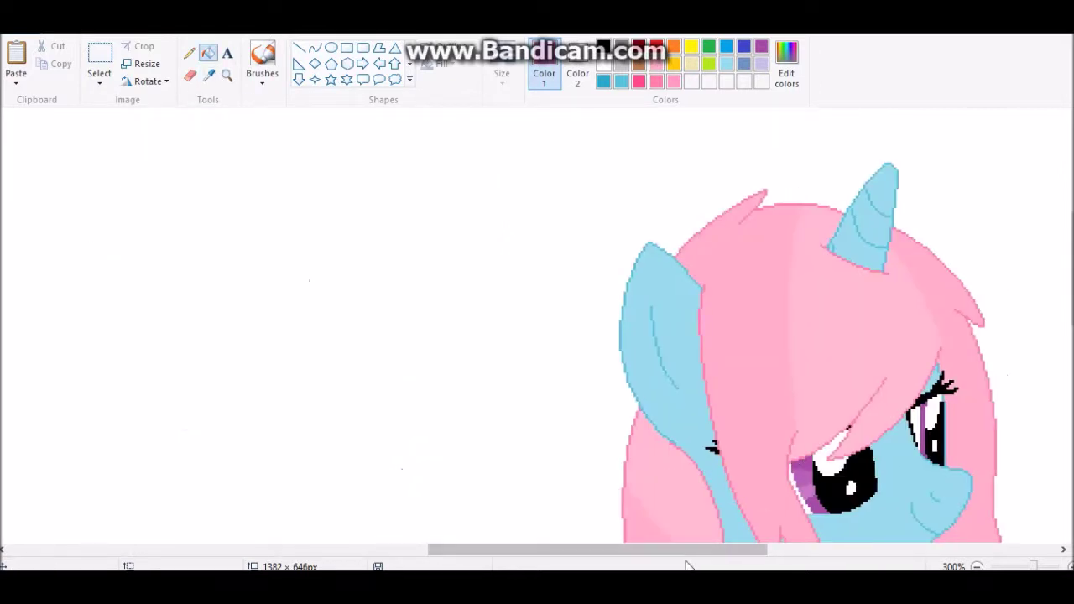
pyautogui.hscroll(-10, 232, 354)
pyautogui.click(304, 252)
pyautogui.click(302, 346)
pyautogui.click(466, 286)
pyautogui.click(436, 378)
# - Fill the light blue iris patches with the reference pony's lighter purple
pyautogui.click(208, 74)
pyautogui.click(323, 534)
pyautogui.moveTo(323, 550)
pyautogui.mouseDown()
pyautogui.moveTo(647, 565)
pyautogui.moveTo(236, 511)
pyautogui.mouseUp()
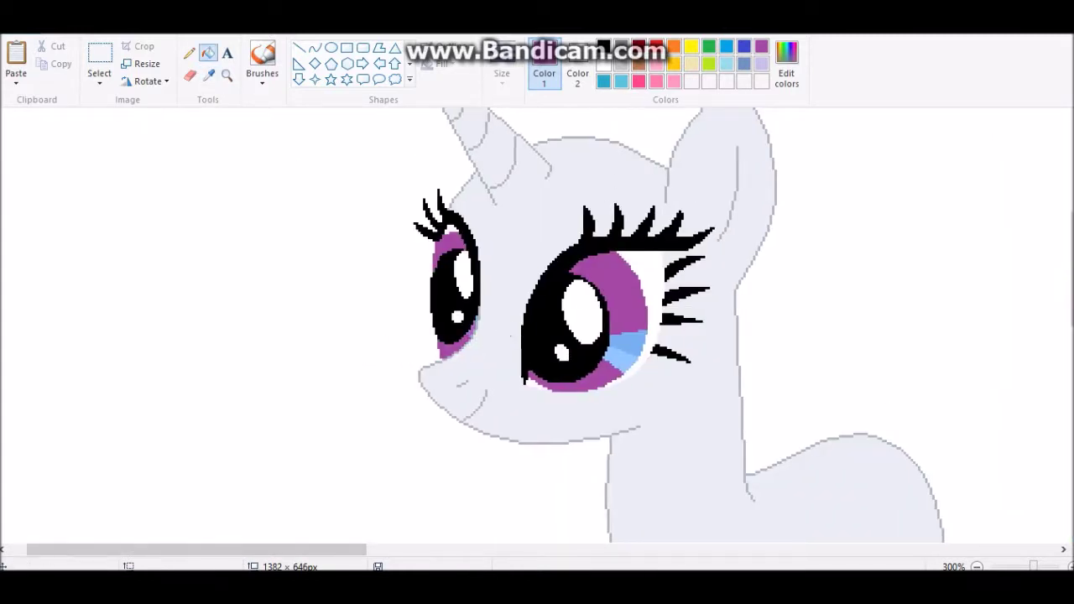
pyautogui.click(633, 345)
pyautogui.click(614, 332)
pyautogui.moveTo(260, 549); pyautogui.dragTo(410, 550)
pyautogui.hscroll(-3, 305, 506)
# - Replace the unicorn base's grey outlines with the reference pony's blue outline colour
pyautogui.click(208, 75)
pyautogui.moveTo(287, 549); pyautogui.dragTo(639, 549)
pyautogui.click(475, 234)
pyautogui.click(208, 75)
pyautogui.rightClick(475, 235)
pyautogui.hscroll(-3, 276, 211)
pyautogui.click(190, 75)
pyautogui.scroll(2, 413, 303)
pyautogui.scroll(-9, 413, 303)
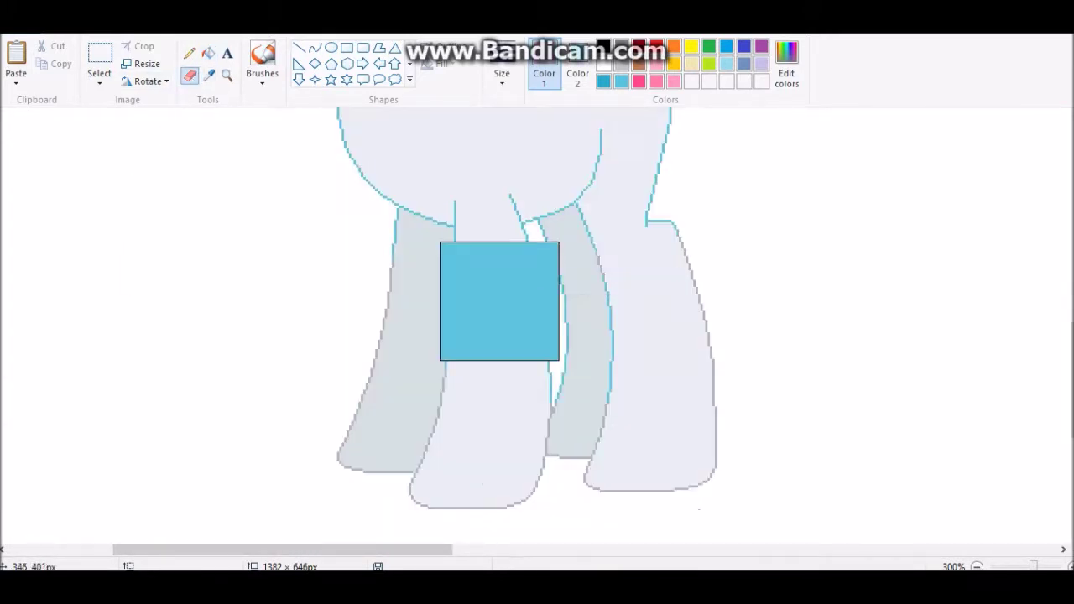
# - Fill the unicorn base's head, body, horn and legs with the reference pony's light body blue
pyautogui.scroll(9, 704, 370)
pyautogui.hscroll(5, 701, 477)
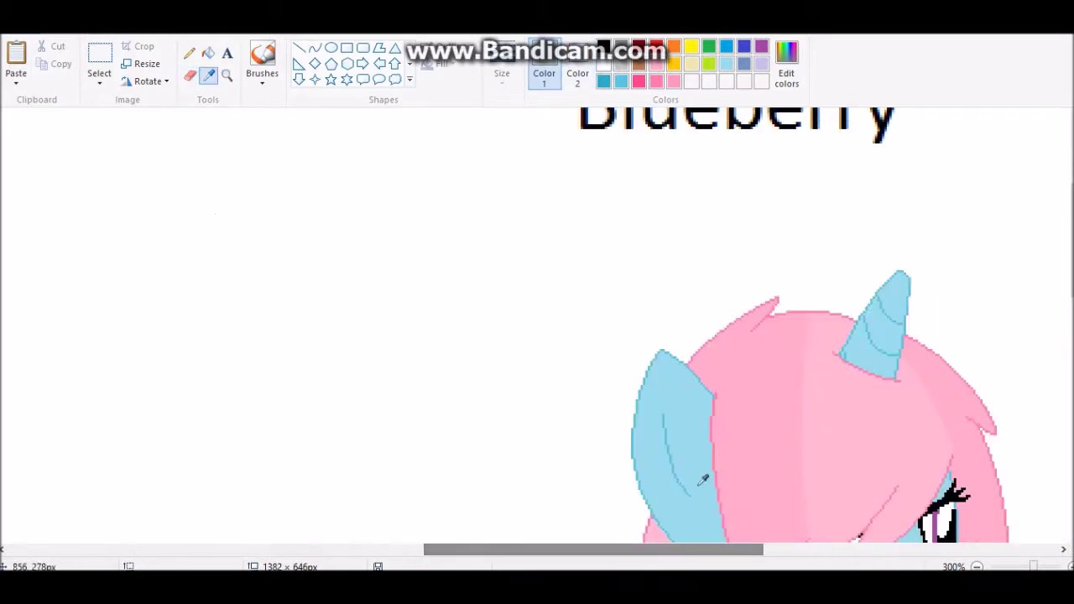
pyautogui.hscroll(-5, 702, 477)
pyautogui.click(208, 53)
pyautogui.click(638, 269)
pyautogui.scroll(-5, 638, 336)
pyautogui.click(909, 352)
pyautogui.scroll(-2, 821, 462)
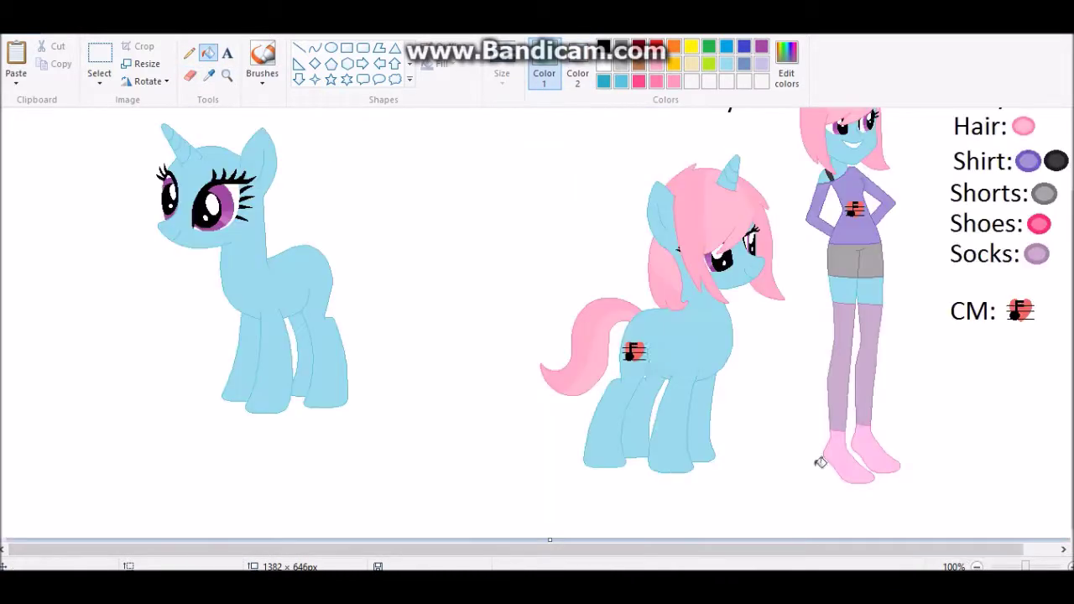
# - Place a copy of the recoloured unicorn base beyond the colour list and widen the canvas to 2210 px
pyautogui.scroll(-1, 300, 220)
pyautogui.click(99, 63)
pyautogui.moveTo(45, 137); pyautogui.dragTo(211, 333)
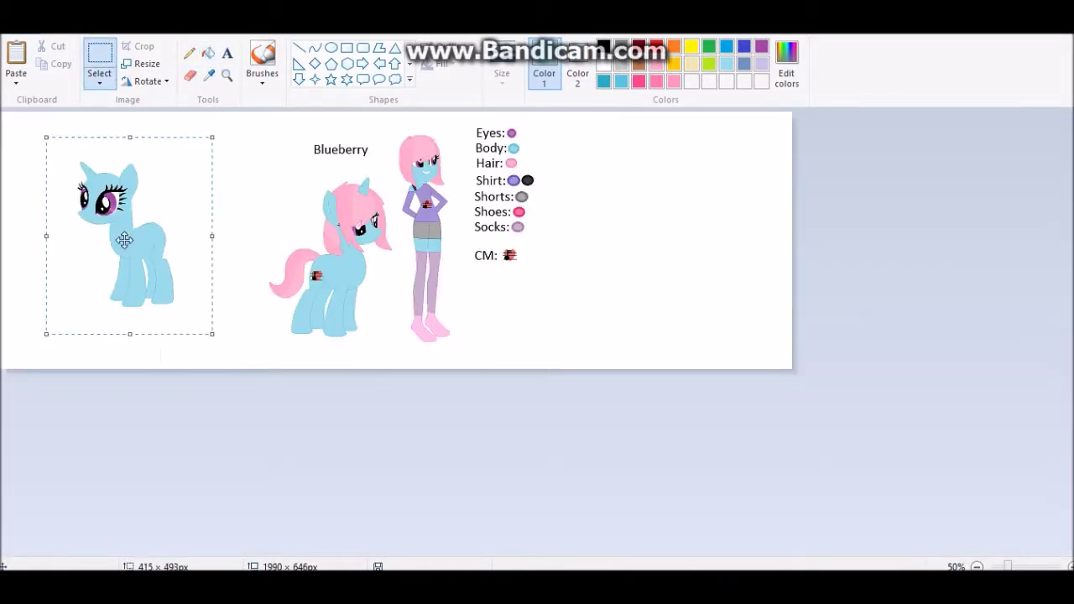
pyautogui.rightClick(118, 235)
pyautogui.click(139, 236)
pyautogui.click(16, 59)
pyautogui.moveTo(67, 235); pyautogui.dragTo(629, 274)
pyautogui.moveTo(791, 241); pyautogui.dragTo(881, 240)
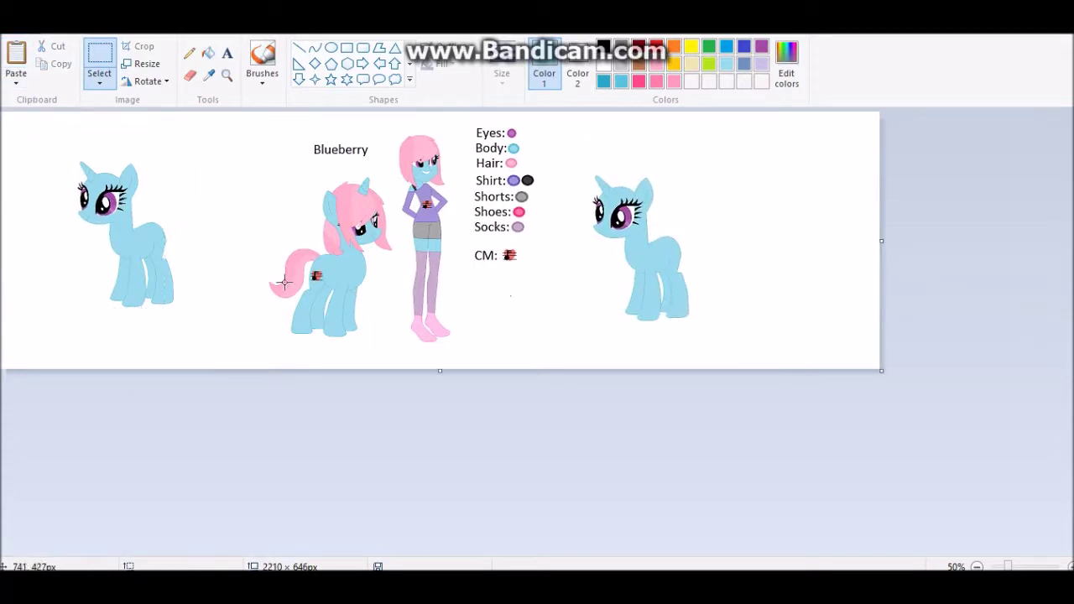
# - Paste a copy of the pink-haired reference pony beside the copied base and flip it horizontally
pyautogui.moveTo(392, 327); pyautogui.dragTo(395, 328)
pyautogui.rightClick(333, 258)
pyautogui.click(361, 281)
pyautogui.click(15, 59)
pyautogui.moveTo(76, 201); pyautogui.dragTo(809, 242)
pyautogui.rightClick(784, 215)
pyautogui.click(939, 423)
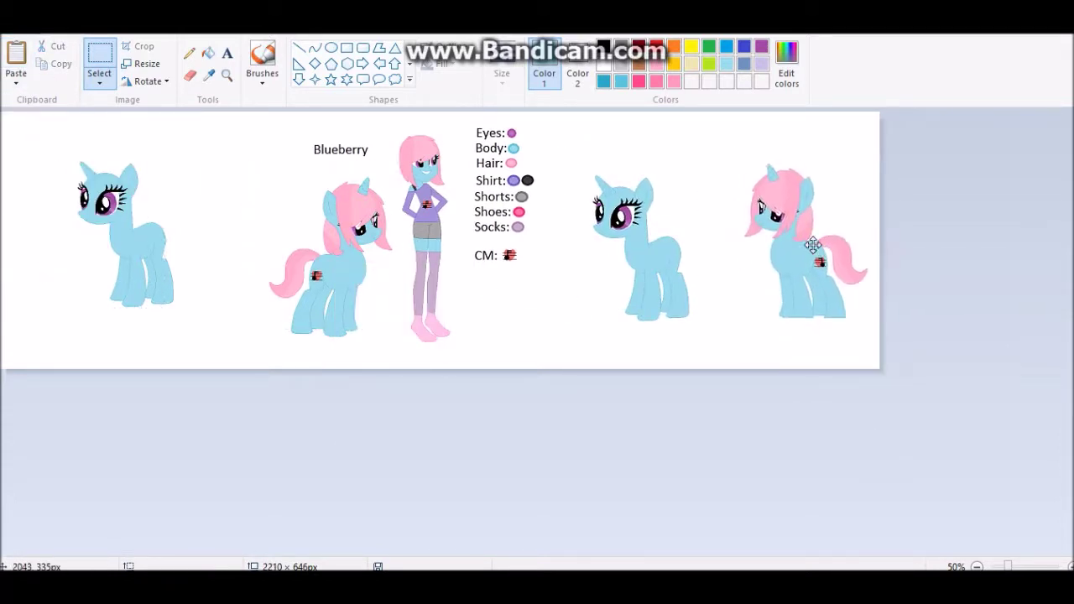
# - Try sketching a red tail outline on the copied unicorn base and a red hairline across its horn
pyautogui.scroll(2, 658, 259)
pyautogui.click(190, 53)
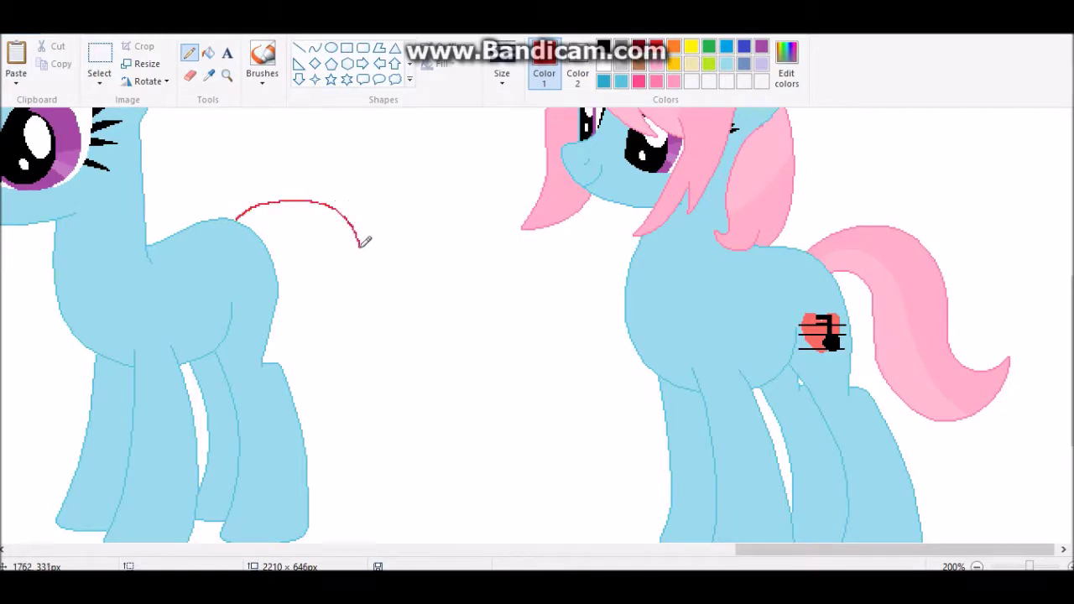
pyautogui.moveTo(475, 270)
pyautogui.mouseDown()
pyautogui.moveTo(465, 388)
pyautogui.moveTo(309, 326)
pyautogui.mouseUp()
pyautogui.hotkey('ctrl', 'z')
pyautogui.scroll(5, 776, 525)
pyautogui.hscroll(-3, 777, 525)
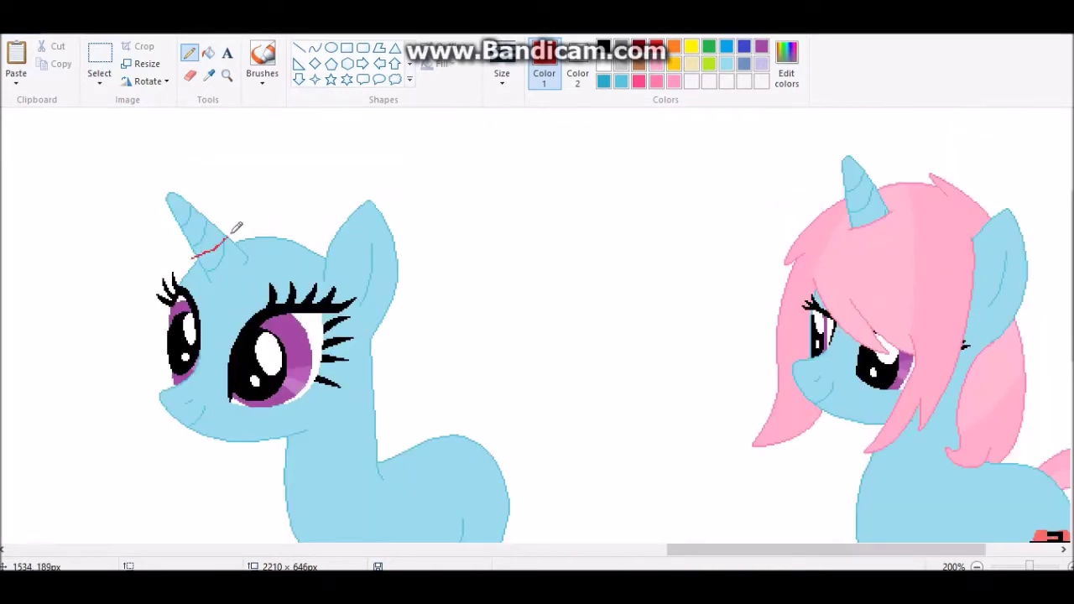
pyautogui.moveTo(157, 406)
pyautogui.mouseDown()
pyautogui.moveTo(111, 317)
pyautogui.moveTo(223, 147)
pyautogui.mouseUp()
pyautogui.hotkey('ctrl', 'z')
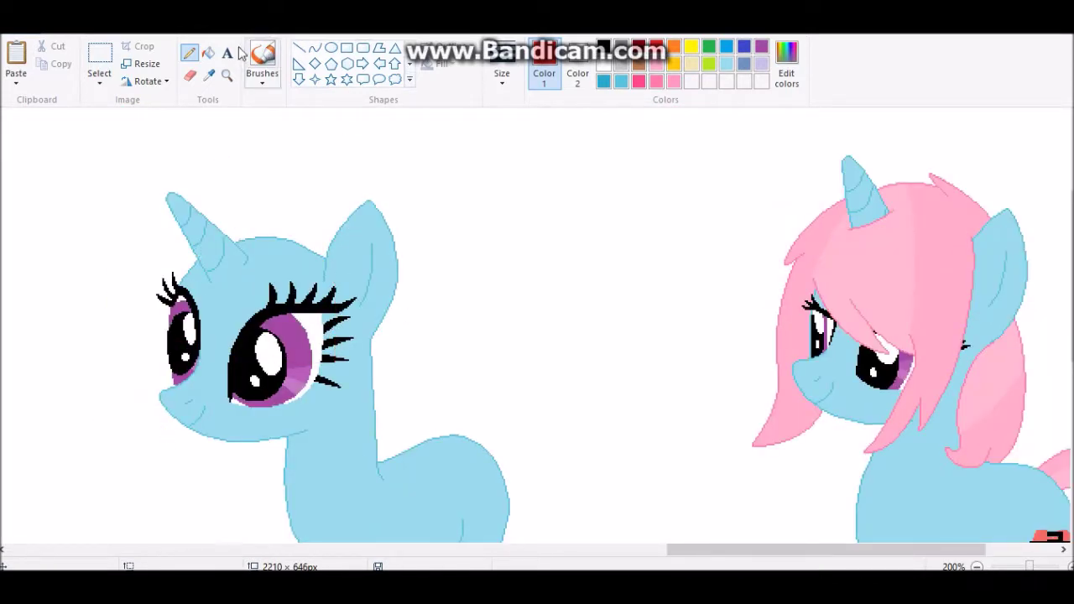
# - Write a red note about not knowing which style to give her beside the copied base, and discard it
pyautogui.click(226, 52)
pyautogui.moveTo(480, 236); pyautogui.dragTo(771, 319)
pyautogui.write('idk what style to give he')
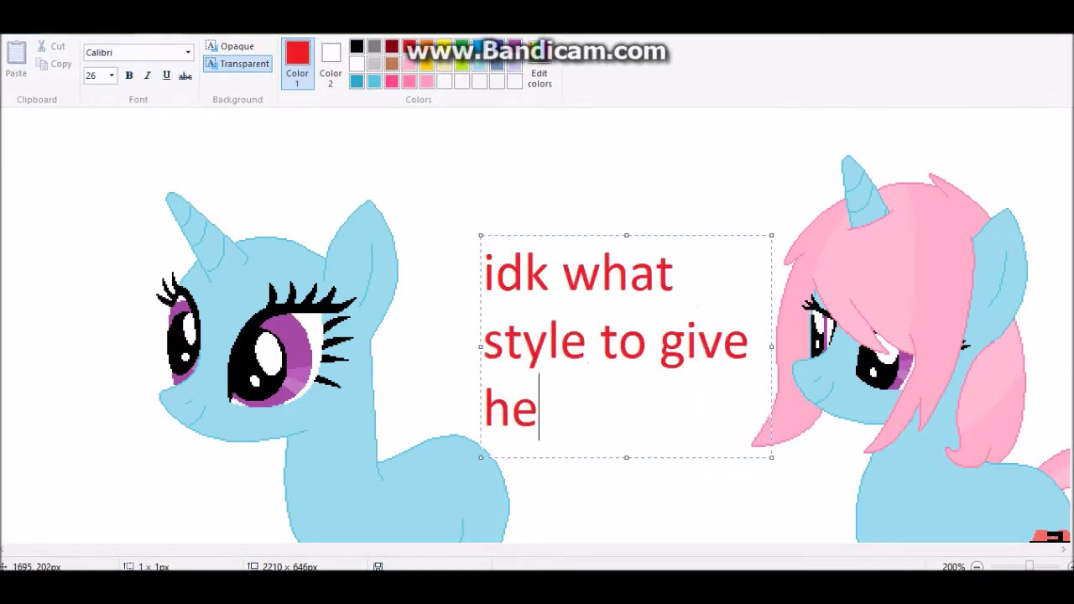
pyautogui.press('BackSpace')
pyautogui.press('BackSpace')
pyautogui.press('BackSpace')
pyautogui.press('BackSpace')
pyautogui.press('BackSpace')
pyautogui.press('BackSpace')
pyautogui.press('BackSpace')
pyautogui.press('BackSpace')
pyautogui.press('BackSpace')
pyautogui.press('BackSpace')
pyautogui.press('BackSpace')
pyautogui.press('BackSpace')
pyautogui.press('BackSpace')
pyautogui.press('BackSpace')
pyautogui.press('BackSpace')
pyautogui.press('BackSpace')
pyautogui.press('BackSpace')
pyautogui.press('BackSpace')
pyautogui.press('BackSpace')
pyautogui.press('BackSpace')
pyautogui.press('Escape')
# - Try sketching a red mane lock from behind the copied base's ear down over its neck
pyautogui.click(189, 52)
pyautogui.scroll(-3, 393, 199)
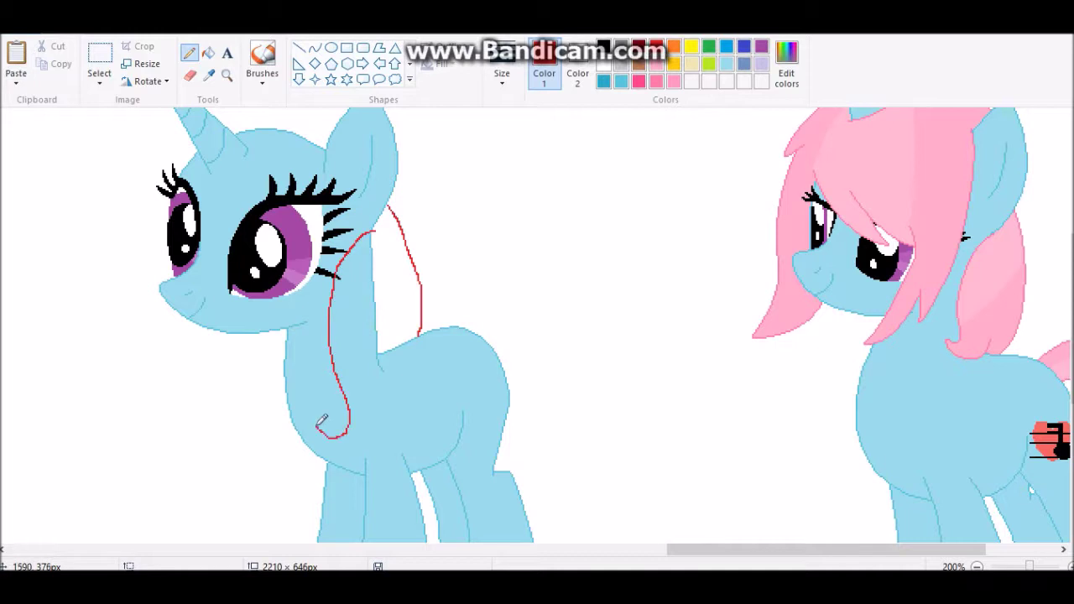
pyautogui.hotkey('ctrl', 'z')
pyautogui.hotkey('ctrl', 'z')
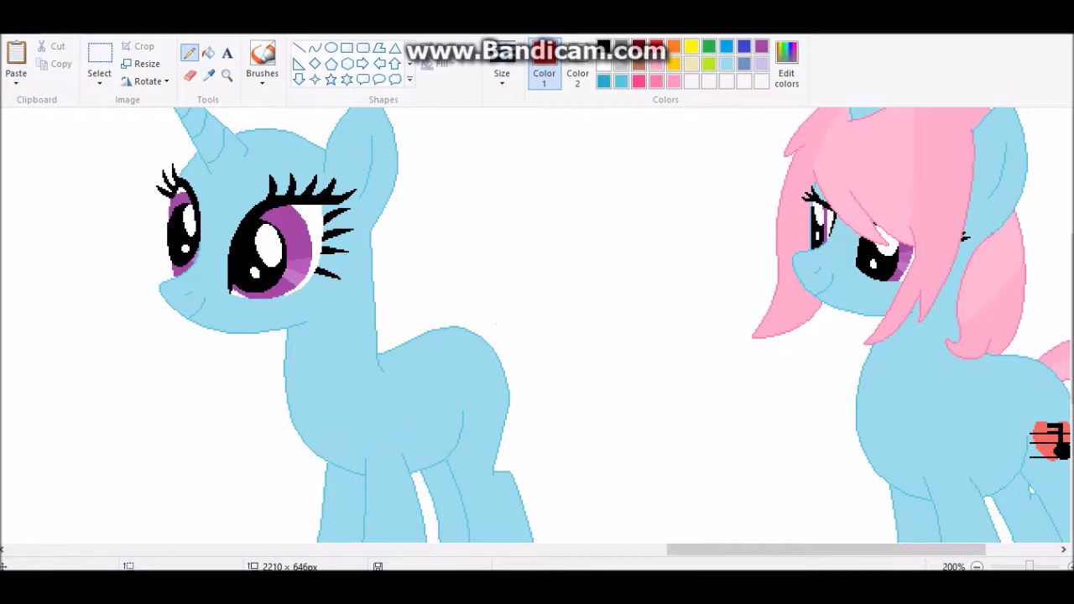
# - Write a red note about keeping her hair style the same below the colour list, and discard it
pyautogui.keyDown('ctrl'); pyautogui.scroll(-1, 914, 359); pyautogui.keyUp('ctrl')
pyautogui.scroll(1, 931, 166)
pyautogui.click(226, 52)
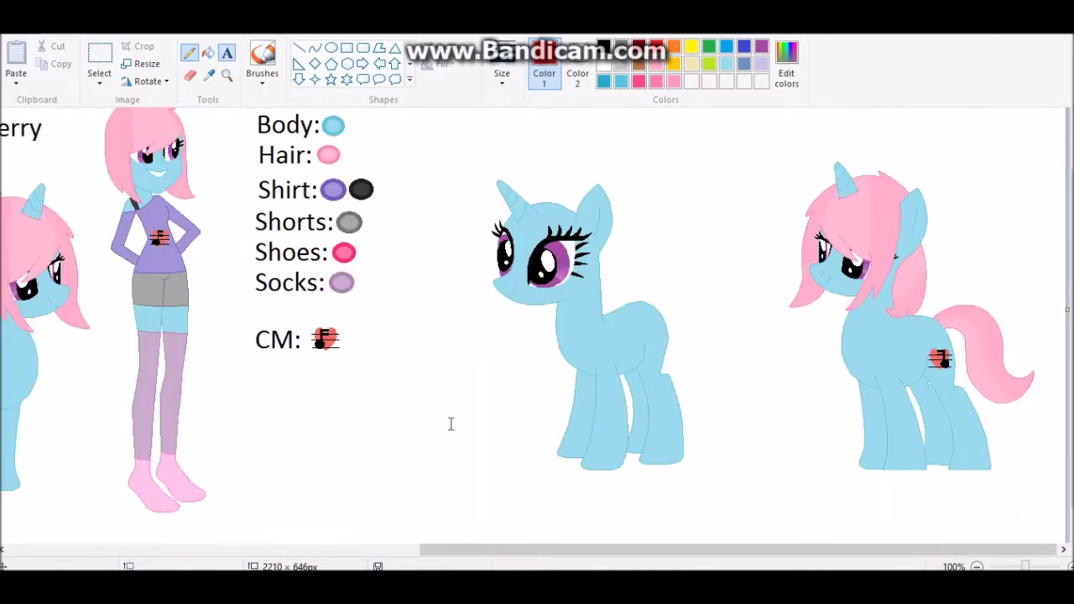
pyautogui.click(404, 380)
pyautogui.write("I've de")
pyautogui.press('BackSpace')
pyautogui.press('BackSpace')
pyautogui.press('BackSpace')
pyautogui.press('BackSpace')
pyautogui.press('BackSpace')
pyautogui.press('BackSpace')
pyautogui.press('BackSpace')
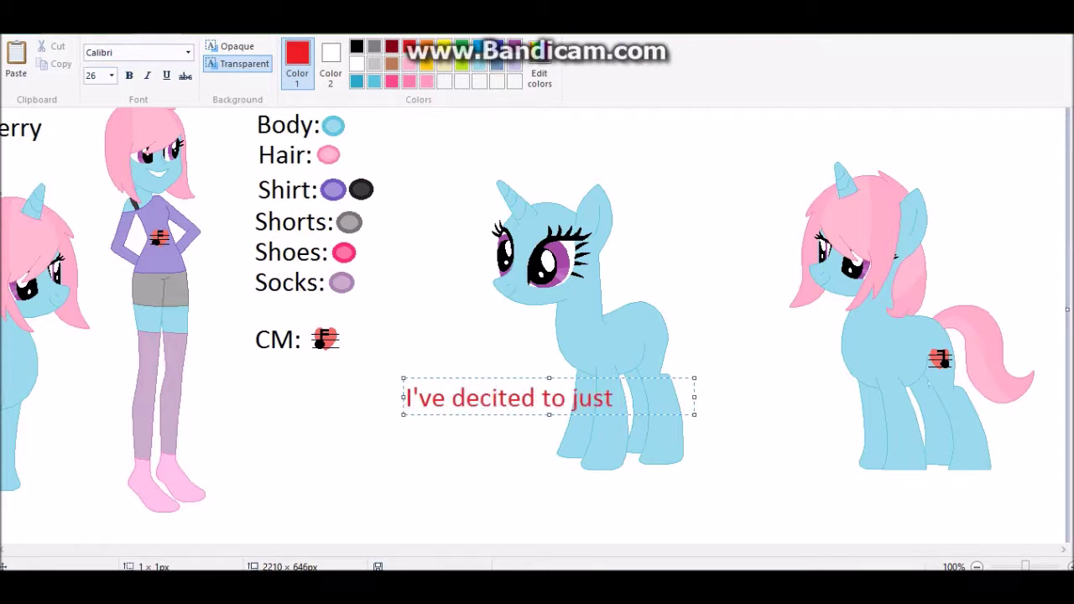
pyautogui.write('decited to just keep her hair style the sa')
pyautogui.press('BackSpace')
pyautogui.press('BackSpace')
pyautogui.press('BackSpace')
pyautogui.press('BackSpace')
pyautogui.press('BackSpace')
pyautogui.press('BackSpace')
pyautogui.press('BackSpace')
pyautogui.press('BackSpace')
pyautogui.press('BackSpace')
pyautogui.press('BackSpace')
pyautogui.press('BackSpace')
pyautogui.press('BackSpace')
pyautogui.press('BackSpace')
pyautogui.press('BackSpace')
pyautogui.press('BackSpace')
pyautogui.press('BackSpace')
pyautogui.press('BackSpace')
pyautogui.press('BackSpace')
pyautogui.press('BackSpace')
pyautogui.press('BackSpace')
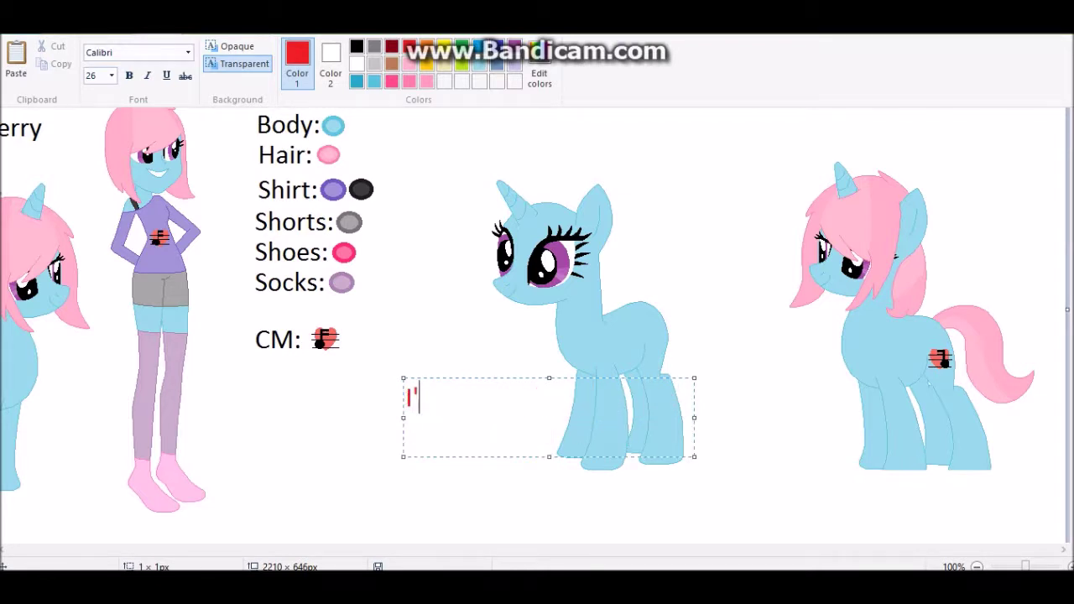
pyautogui.click(455, 264)
# - Sketch a curved tail with an upturned tip freehand in red on the copied base, following the reference pony
pyautogui.click(226, 76)
pyautogui.click(797, 347)
pyautogui.click(189, 55)
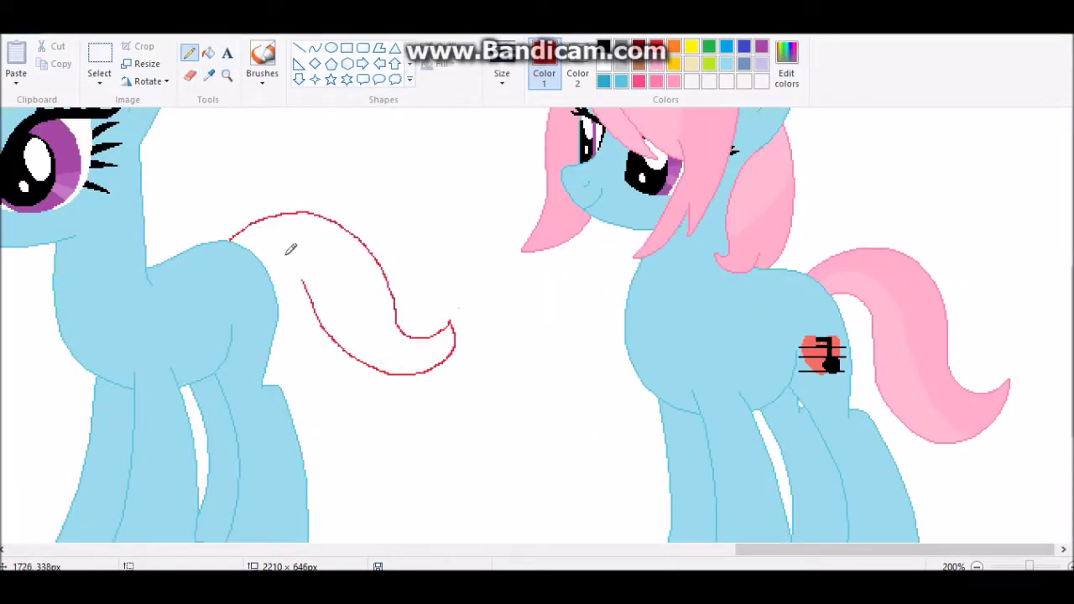
pyautogui.click(71, 32)
pyautogui.moveTo(451, 320); pyautogui.dragTo(458, 356)
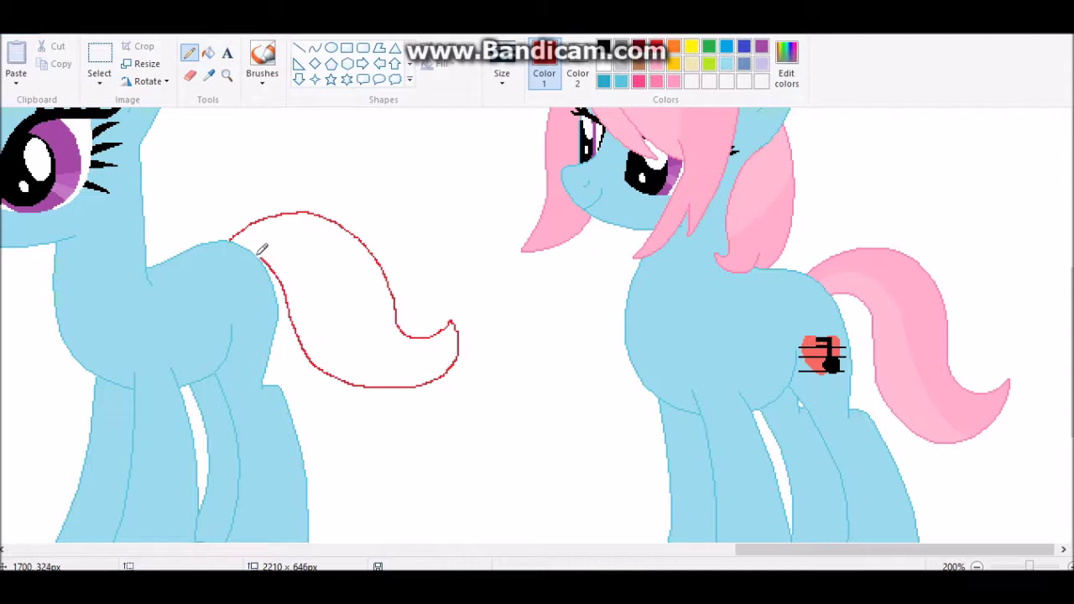
# - Sketch the reference pony's mane in red on the copied base, including the neck lock, crown, fringe and face strands
pyautogui.moveTo(750, 549); pyautogui.dragTo(704, 549)
pyautogui.scroll(3, 416, 261)
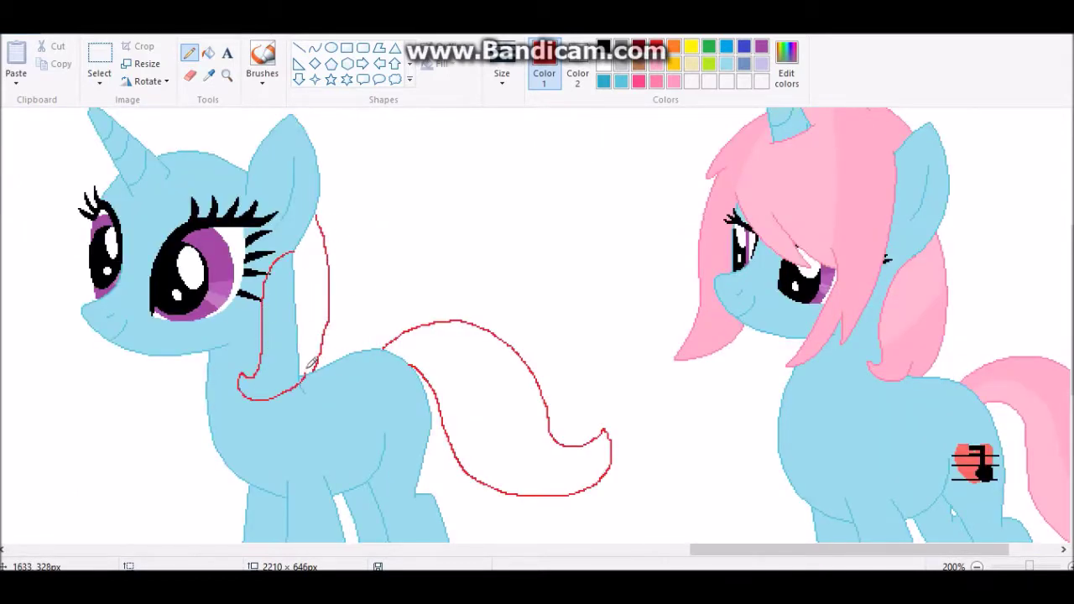
pyautogui.scroll(3, 243, 331)
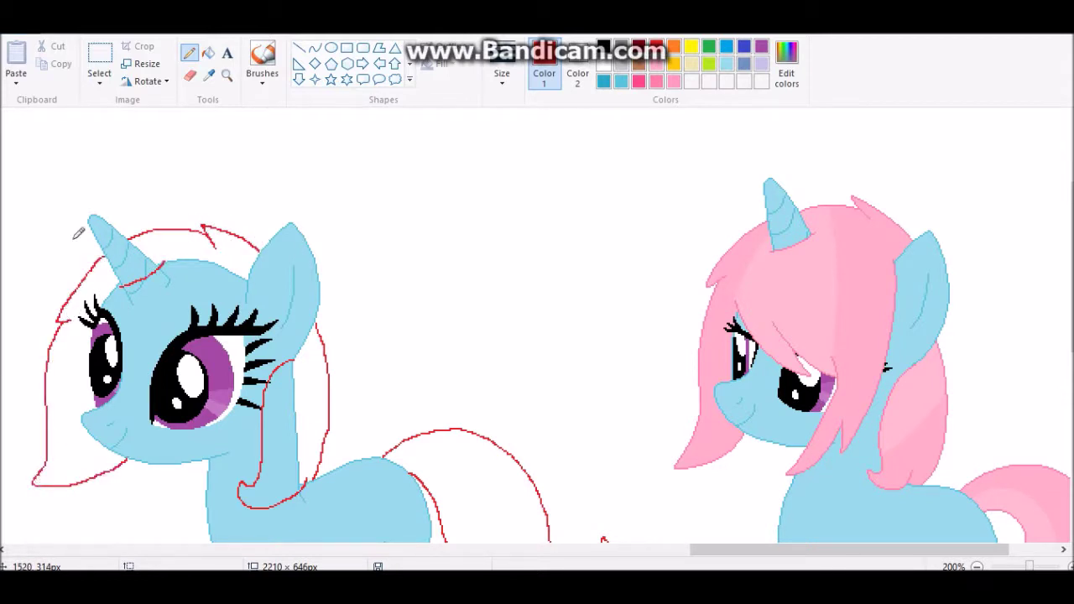
pyautogui.scroll(-3, 119, 451)
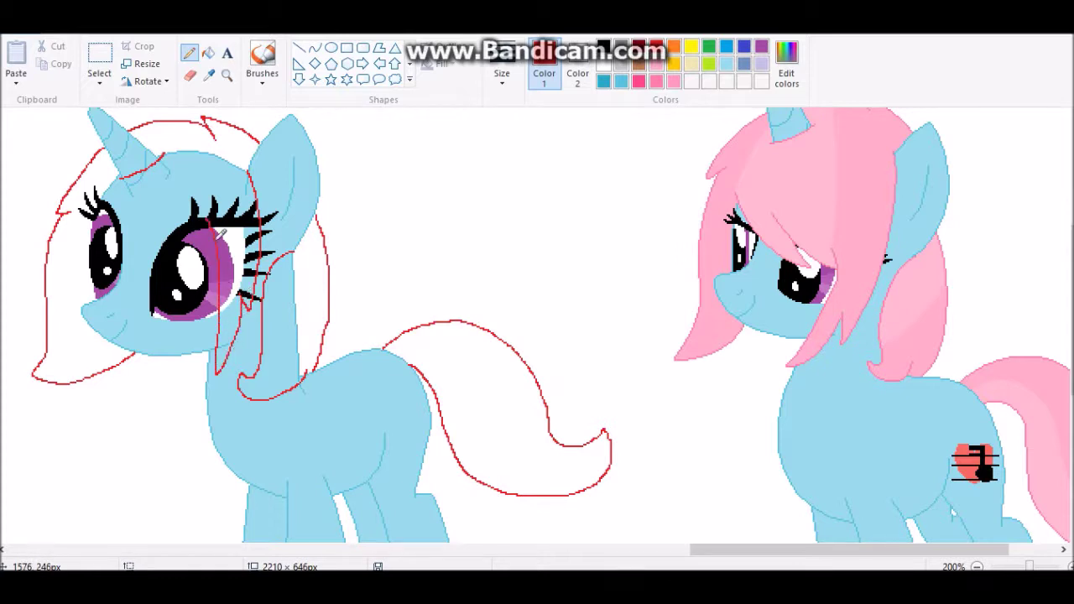
# - Trace the red tail sketch with smooth green curves from the rump around the tip and back
pyautogui.click(708, 46)
pyautogui.click(226, 74)
pyautogui.click(503, 388)
pyautogui.click(314, 47)
pyautogui.moveTo(215, 210); pyautogui.dragTo(446, 256)
pyautogui.moveTo(280, 172)
pyautogui.mouseDown()
pyautogui.moveTo(399, 157)
pyautogui.moveTo(474, 352)
pyautogui.mouseUp()
pyautogui.moveTo(463, 312); pyautogui.dragTo(459, 305)
pyautogui.click(503, 359)
pyautogui.moveTo(546, 336); pyautogui.dragTo(515, 464)
pyautogui.moveTo(383, 422); pyautogui.dragTo(256, 235)
pyautogui.moveTo(312, 336); pyautogui.dragTo(304, 351)
pyautogui.moveTo(276, 256); pyautogui.dragTo(293, 249)
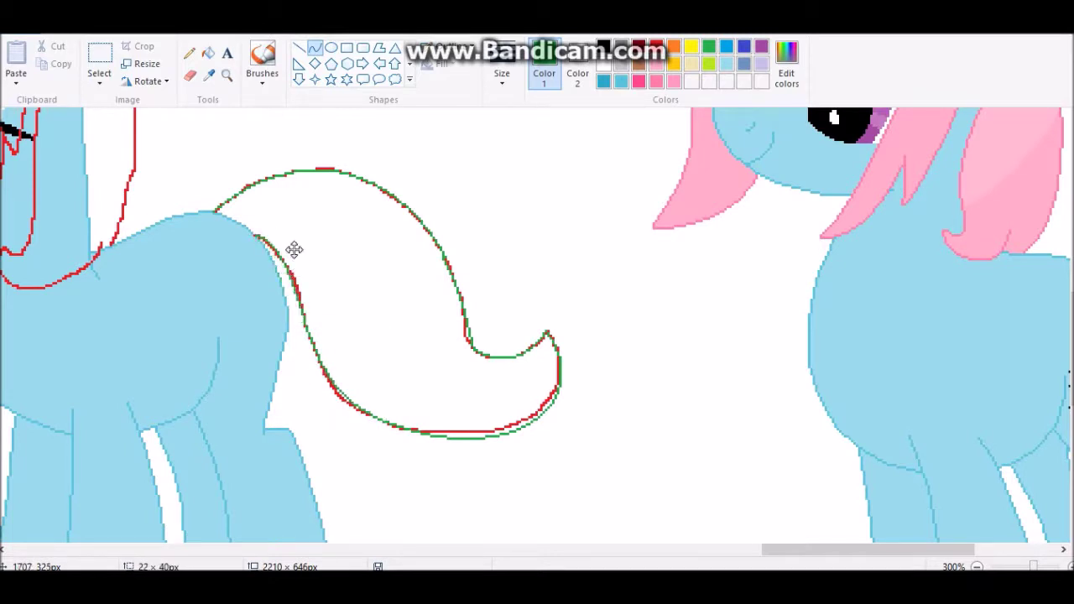
# - Trace the mane lock behind the neck with green curves, including its curled lower end
pyautogui.moveTo(785, 549); pyautogui.dragTo(710, 547)
pyautogui.scroll(3, 567, 279)
pyautogui.moveTo(502, 228); pyautogui.dragTo(495, 431)
pyautogui.moveTo(491, 259); pyautogui.dragTo(534, 417)
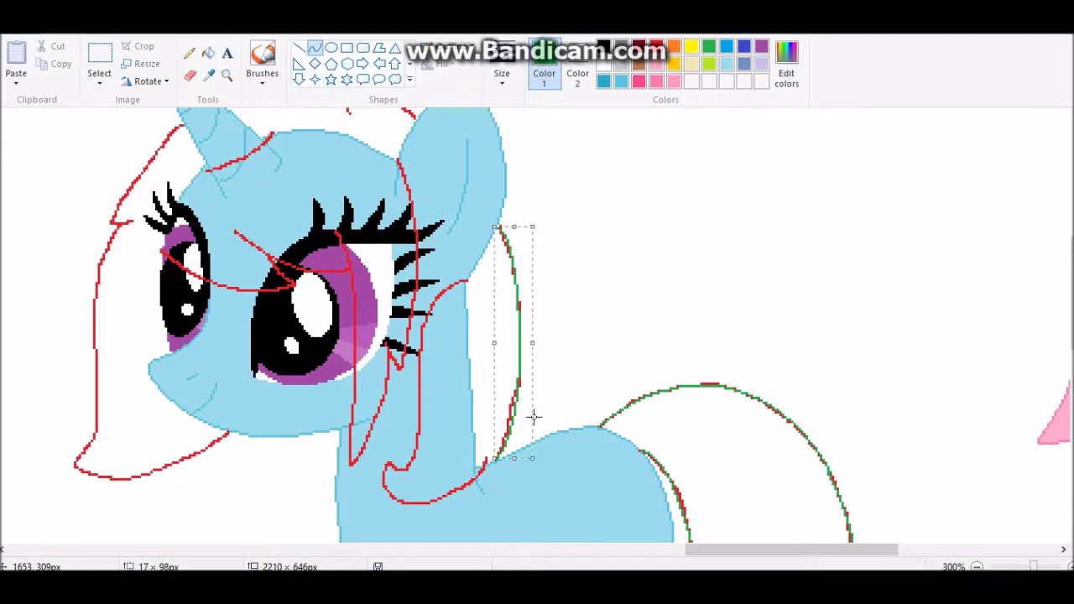
pyautogui.moveTo(467, 281); pyautogui.dragTo(418, 406)
pyautogui.moveTo(443, 344); pyautogui.dragTo(417, 314)
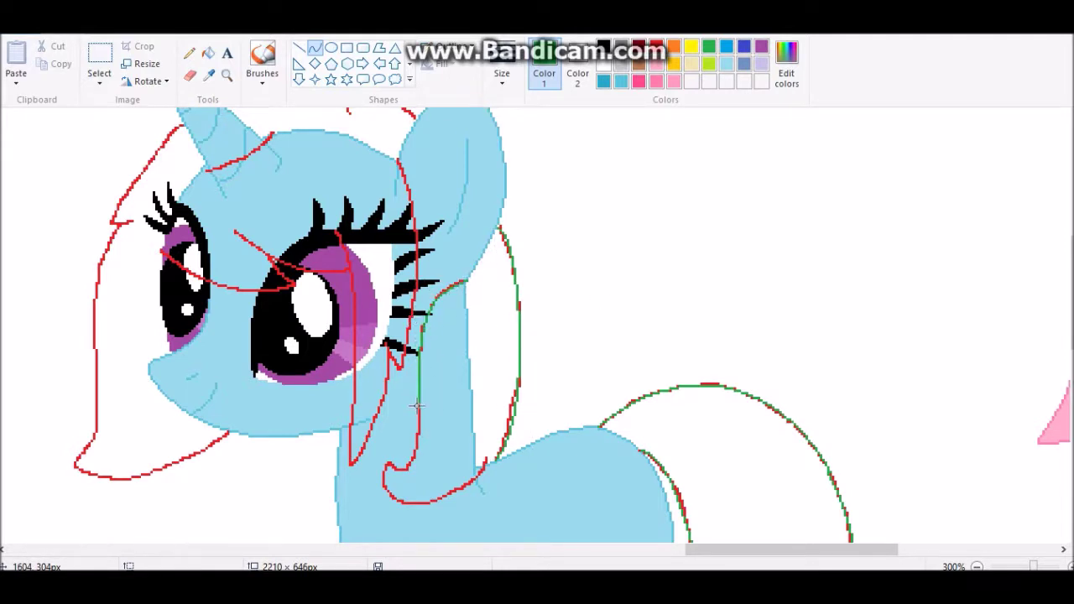
pyautogui.moveTo(419, 406); pyautogui.dragTo(482, 466)
pyautogui.click(352, 503)
pyautogui.click(464, 518)
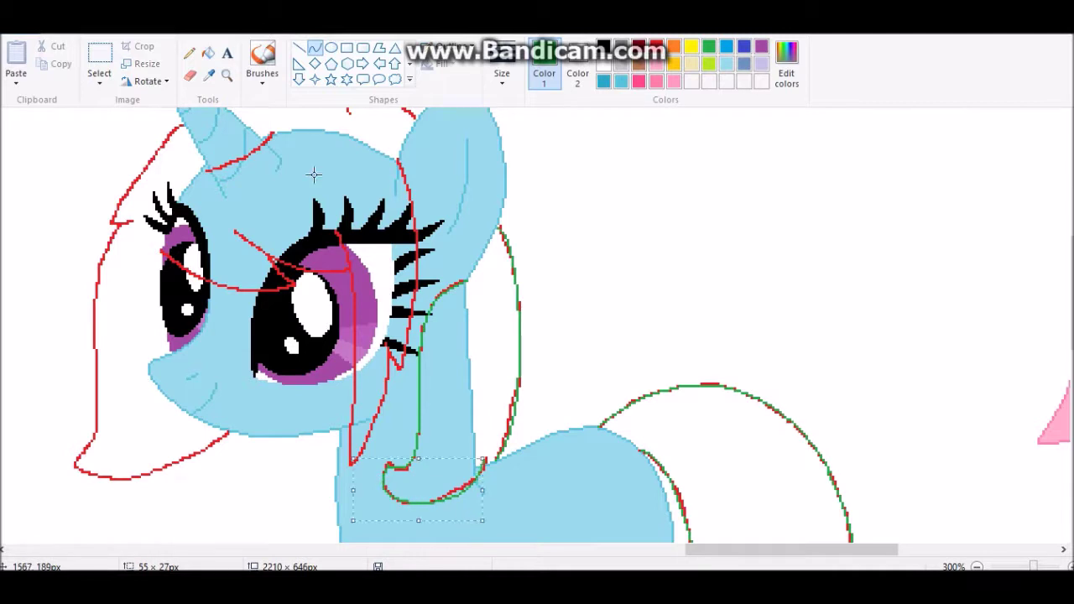
# - Trace the crown of the mane, the tuft and the hairline around the horn with green curves
pyautogui.click(188, 52)
pyautogui.scroll(3, 249, 251)
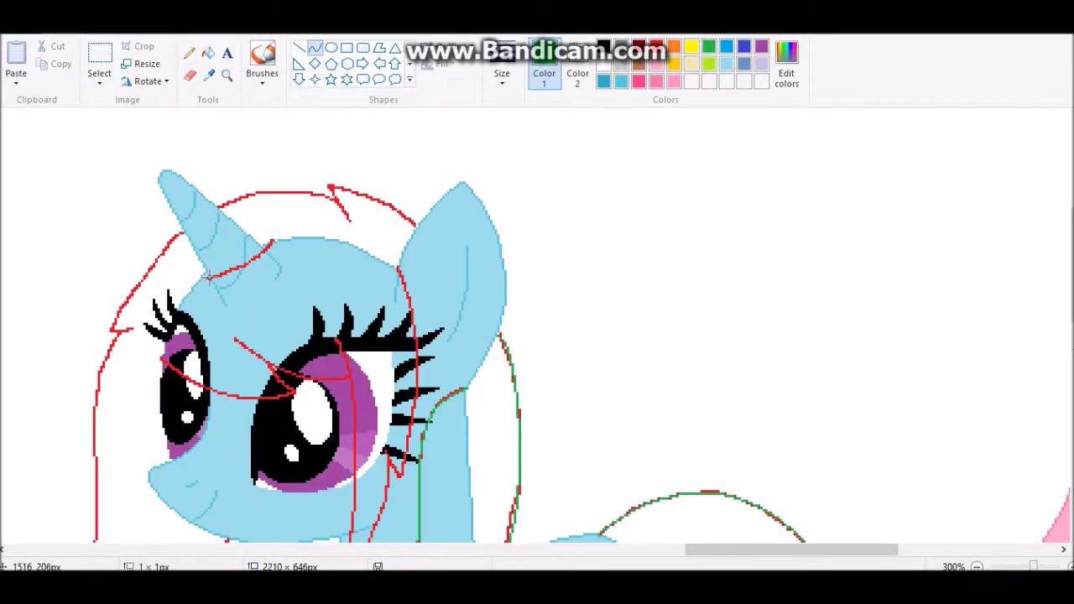
pyautogui.moveTo(329, 185)
pyautogui.mouseDown()
pyautogui.moveTo(321, 201)
pyautogui.moveTo(217, 204)
pyautogui.moveTo(232, 188)
pyautogui.mouseUp()
pyautogui.click(232, 187)
pyautogui.moveTo(179, 234)
pyautogui.mouseDown()
pyautogui.moveTo(110, 325)
pyautogui.moveTo(126, 342)
pyautogui.mouseUp()
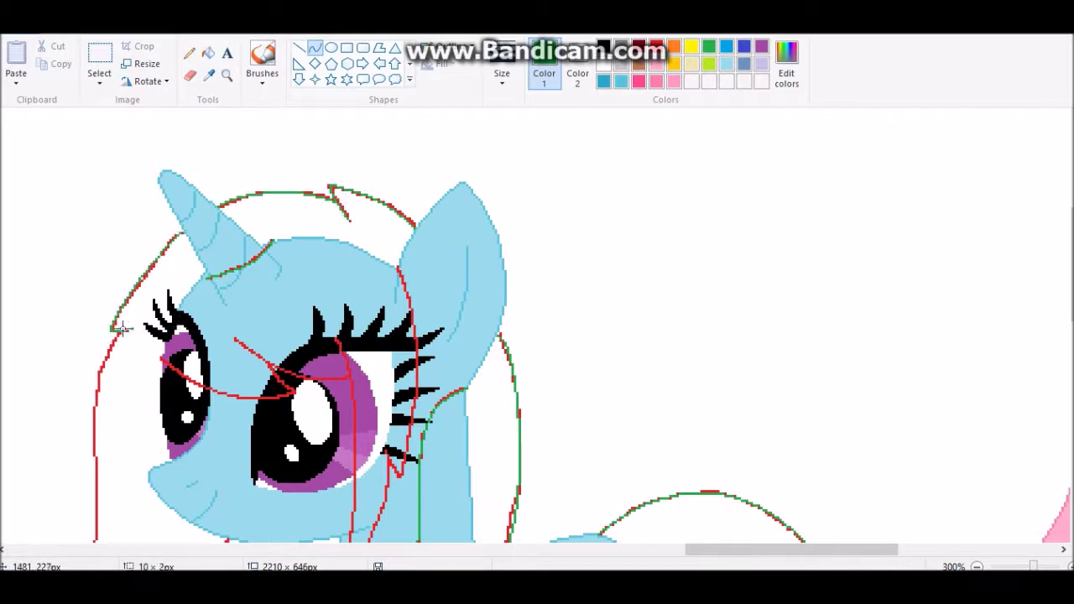
# - Trace the long front lock and the side strand below the ear with green curves
pyautogui.scroll(-3, 115, 242)
pyautogui.moveTo(111, 222)
pyautogui.mouseDown()
pyautogui.moveTo(96, 356)
pyautogui.moveTo(108, 372)
pyautogui.moveTo(69, 467)
pyautogui.mouseUp()
pyautogui.moveTo(84, 460)
pyautogui.mouseDown()
pyautogui.moveTo(96, 444)
pyautogui.moveTo(79, 460)
pyautogui.moveTo(227, 434)
pyautogui.moveTo(206, 456)
pyautogui.mouseUp()
pyautogui.moveTo(397, 164); pyautogui.dragTo(398, 366)
pyautogui.moveTo(403, 260); pyautogui.dragTo(421, 302)
pyautogui.moveTo(382, 344); pyautogui.dragTo(353, 463)
pyautogui.hotkey('ctrl', 'z')
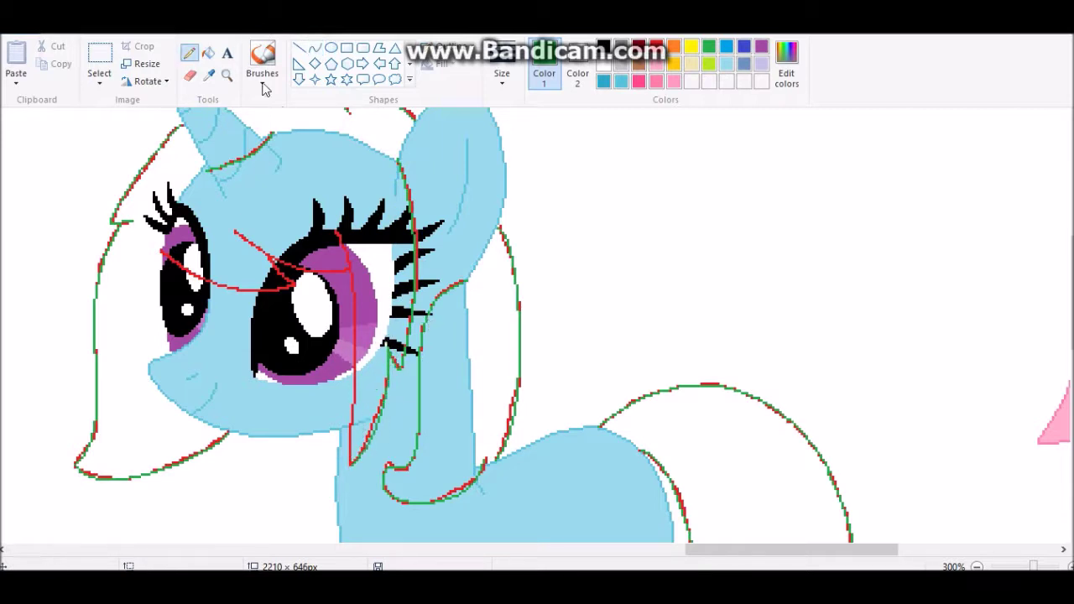
# - Trace the inner side strand and the fringe crossing both eyes with green curves
pyautogui.click(313, 47)
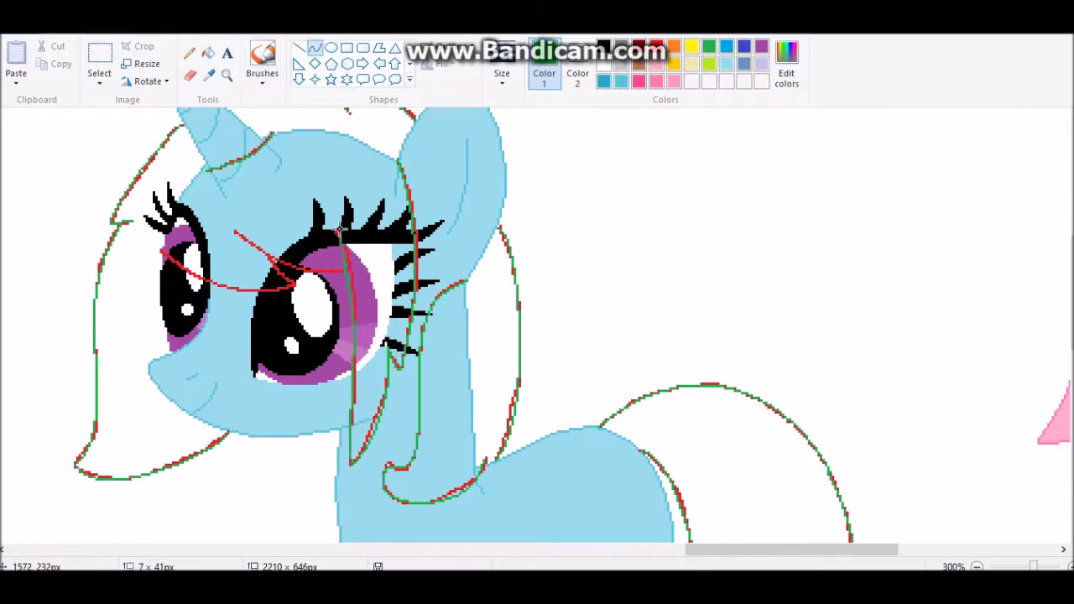
pyautogui.moveTo(348, 271); pyautogui.dragTo(234, 228)
pyautogui.moveTo(290, 270)
pyautogui.mouseDown()
pyautogui.moveTo(265, 265)
pyautogui.moveTo(309, 281)
pyautogui.moveTo(164, 256)
pyautogui.moveTo(165, 292)
pyautogui.mouseUp()
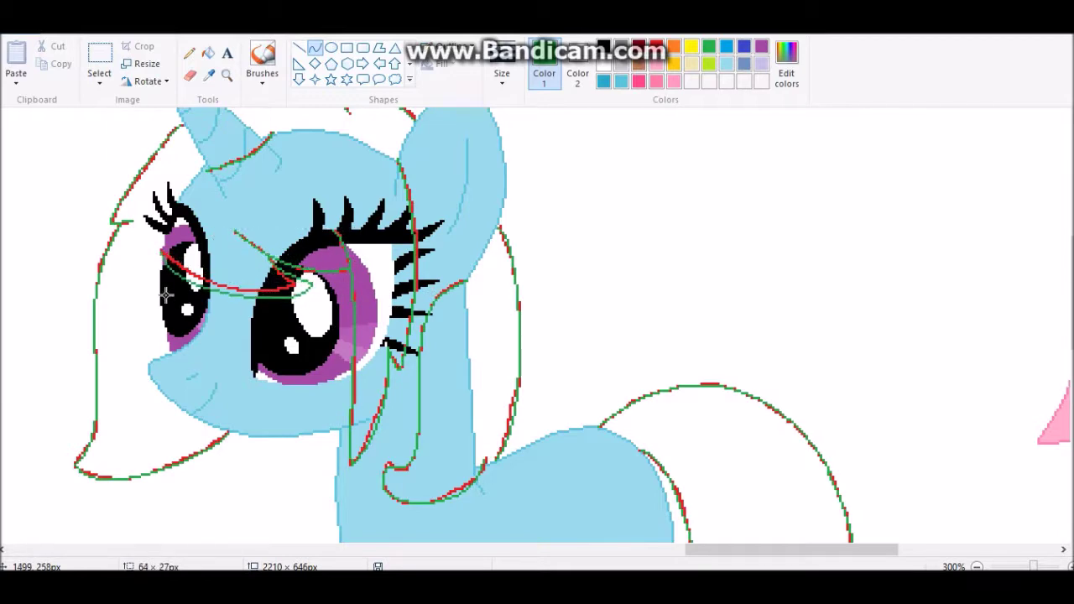
# - Erase only the red sketch lines from the tail and mane, keeping the green outlines
pyautogui.scroll(-5, 166, 294)
pyautogui.scroll(5, 220, 251)
pyautogui.click(638, 46)
pyautogui.click(190, 75)
pyautogui.scroll(-5, 419, 252)
pyautogui.moveTo(728, 337); pyautogui.dragTo(837, 419)
pyautogui.scroll(3, 525, 199)
pyautogui.scroll(3, 386, 269)
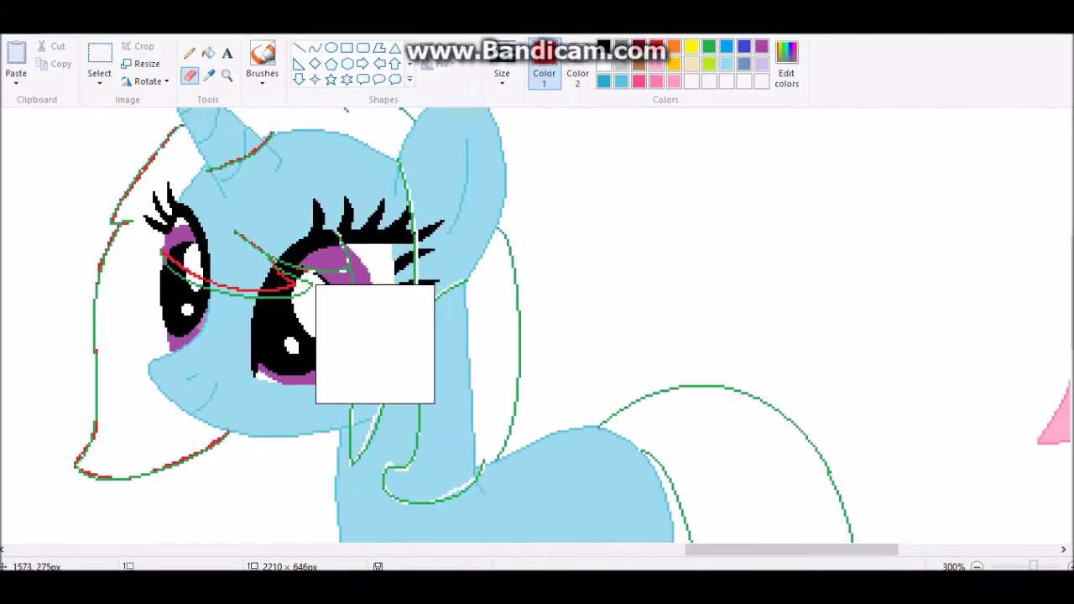
pyautogui.scroll(3, 226, 414)
# - Erase the light blue fill from the copied base's head, body and legs, keeping the line art
pyautogui.click(190, 52)
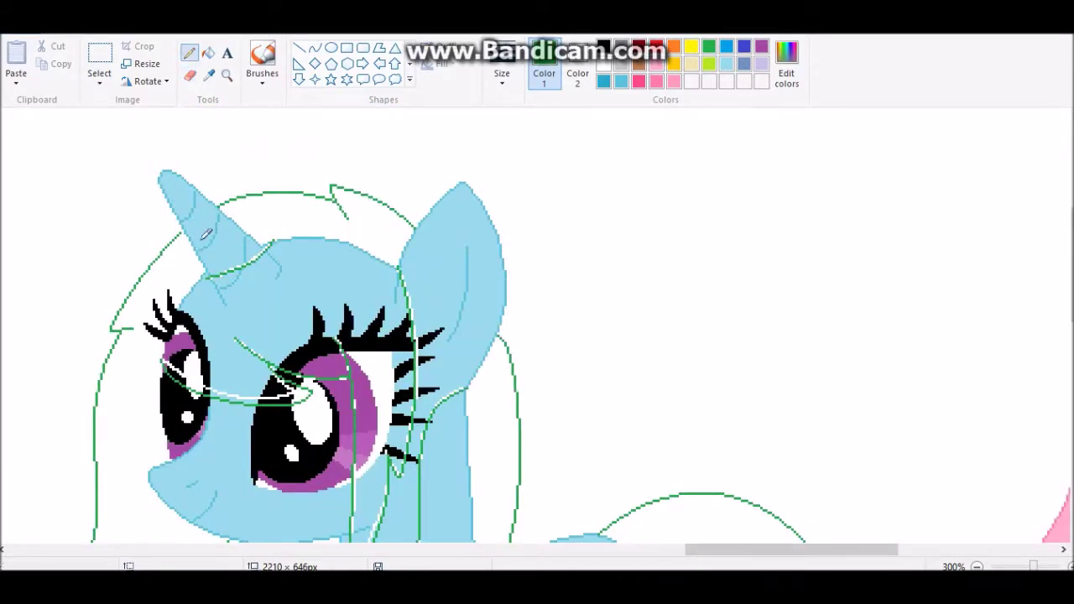
pyautogui.scroll(-3, 617, 344)
pyautogui.click(190, 74)
pyautogui.scroll(-3, 537, 336)
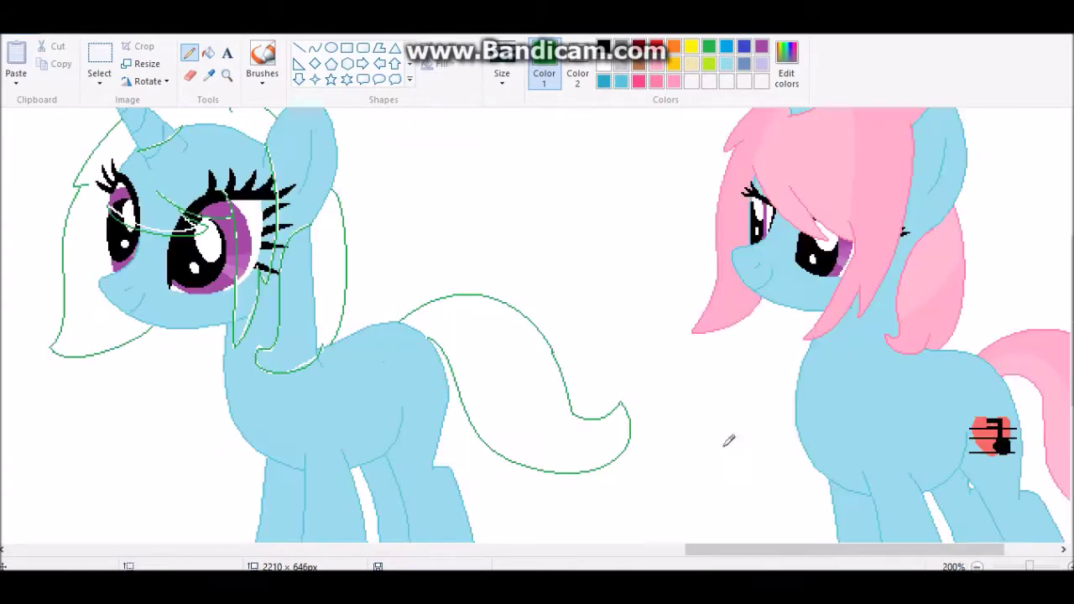
pyautogui.moveTo(268, 218); pyautogui.dragTo(227, 240)
pyautogui.scroll(2, 227, 240)
pyautogui.moveTo(235, 378); pyautogui.dragTo(311, 319)
pyautogui.scroll(-3, 311, 319)
pyautogui.moveTo(436, 276); pyautogui.dragTo(271, 431)
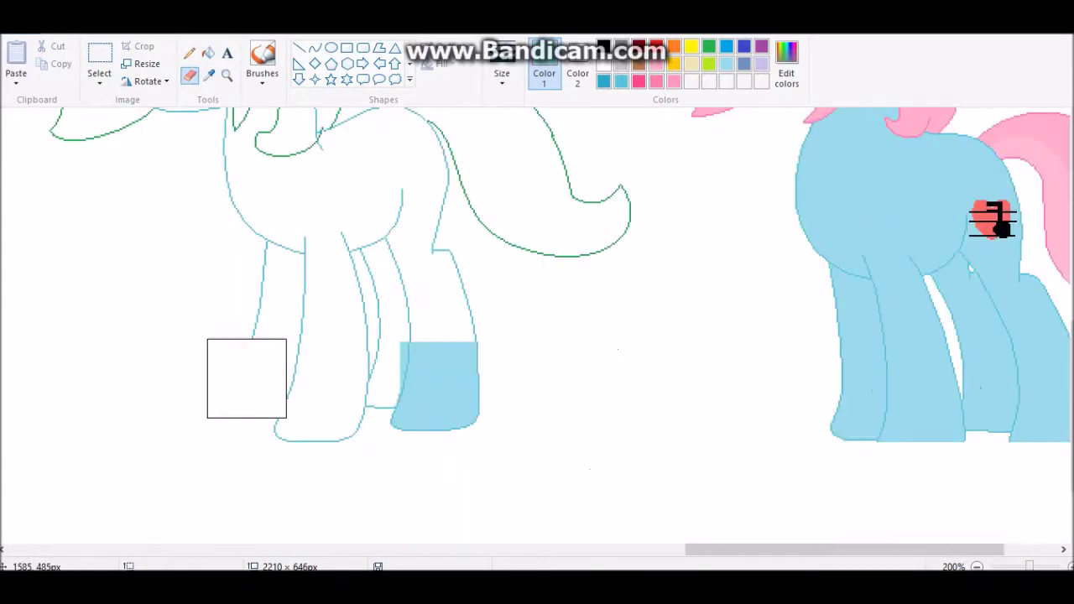
# - Transfer the green mane and tail outlines onto the original recoloured unicorn base and reduce the canvas width to 1524 px
pyautogui.scroll(9, 334, 258)
pyautogui.click(620, 67)
pyautogui.click(208, 52)
pyautogui.click(196, 363)
pyautogui.scroll(-2, 888, 503)
pyautogui.click(99, 62)
pyautogui.moveTo(446, 134); pyautogui.dragTo(775, 396)
pyautogui.rightClick(642, 243)
pyautogui.click(688, 362)
pyautogui.scroll(-1, 688, 362)
pyautogui.moveTo(724, 149); pyautogui.dragTo(879, 367)
pyautogui.rightClick(812, 255)
pyautogui.click(850, 371)
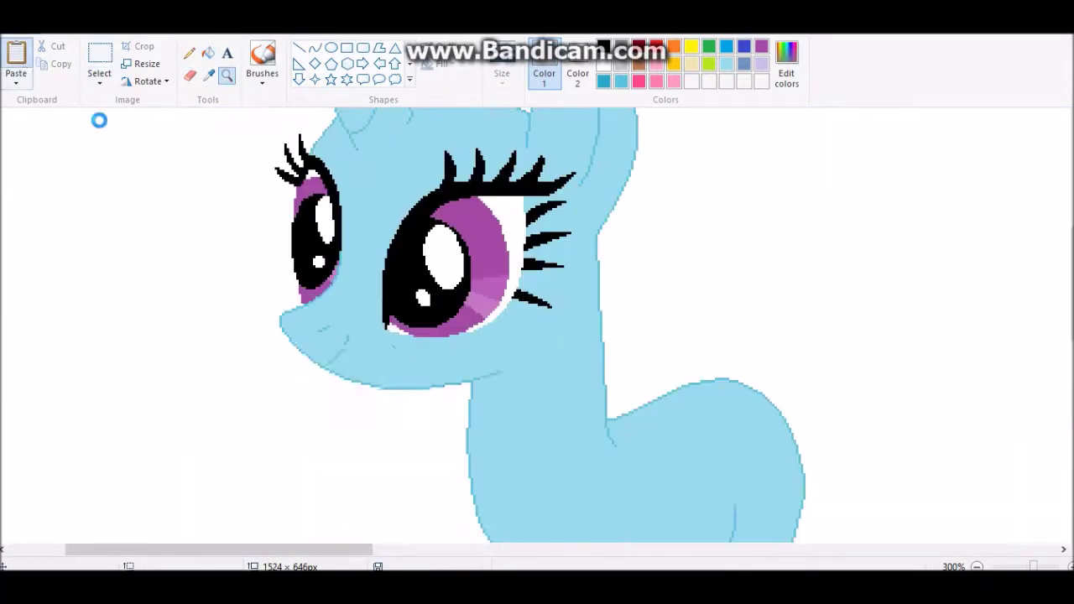
pyautogui.hotkey('ctrl', 'v')
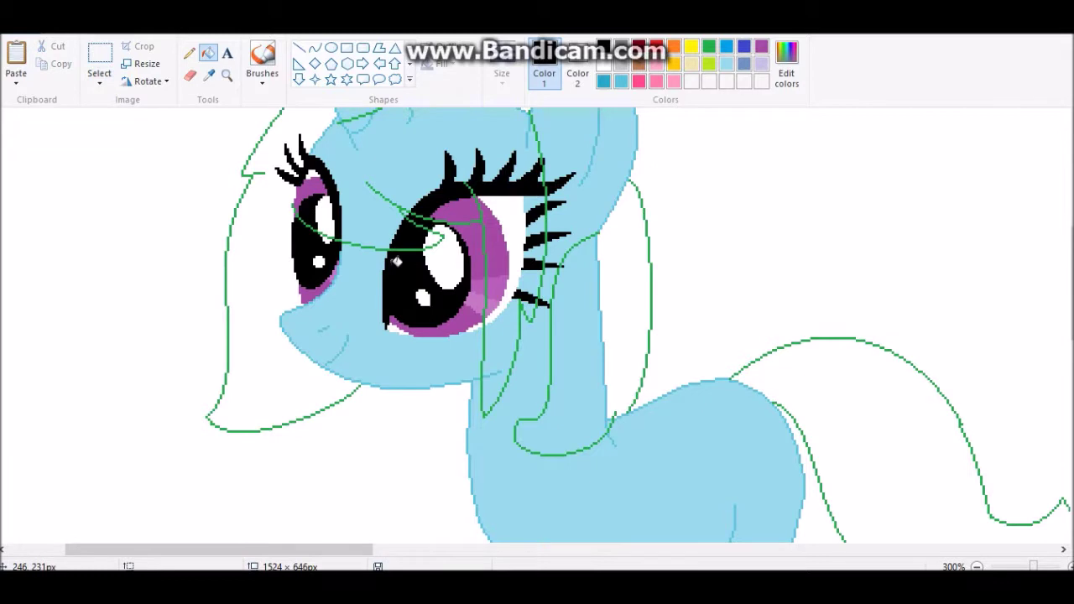
# - Fill the forehead area enclosed by the mane outline with white
pyautogui.scroll(3, 397, 262)
pyautogui.click(209, 75)
pyautogui.scroll(1, 341, 164)
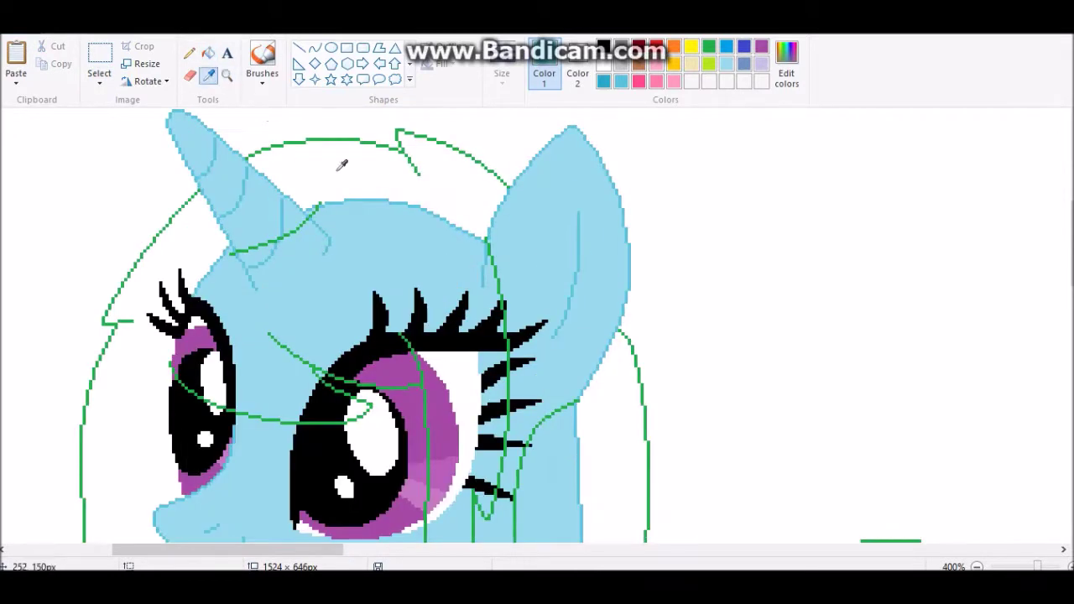
pyautogui.click(341, 164)
pyautogui.click(326, 231)
# - Erase the blue head and horn-base outline sections that lie beneath the green mane outline
pyautogui.click(190, 74)
pyautogui.click(502, 72)
pyautogui.click(510, 127)
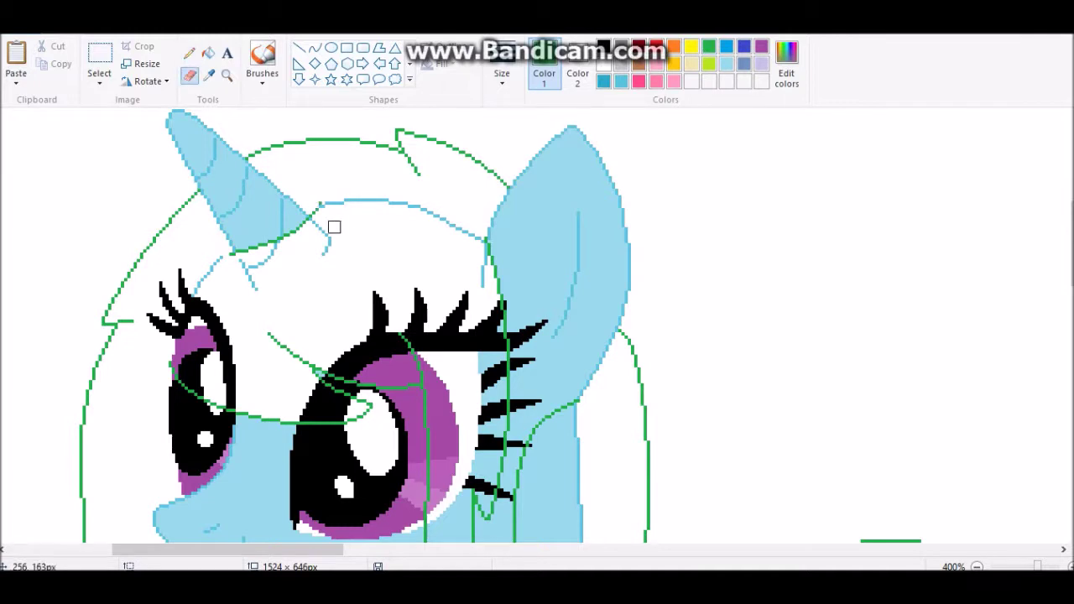
pyautogui.click(190, 53)
pyautogui.moveTo(330, 205); pyautogui.dragTo(474, 246)
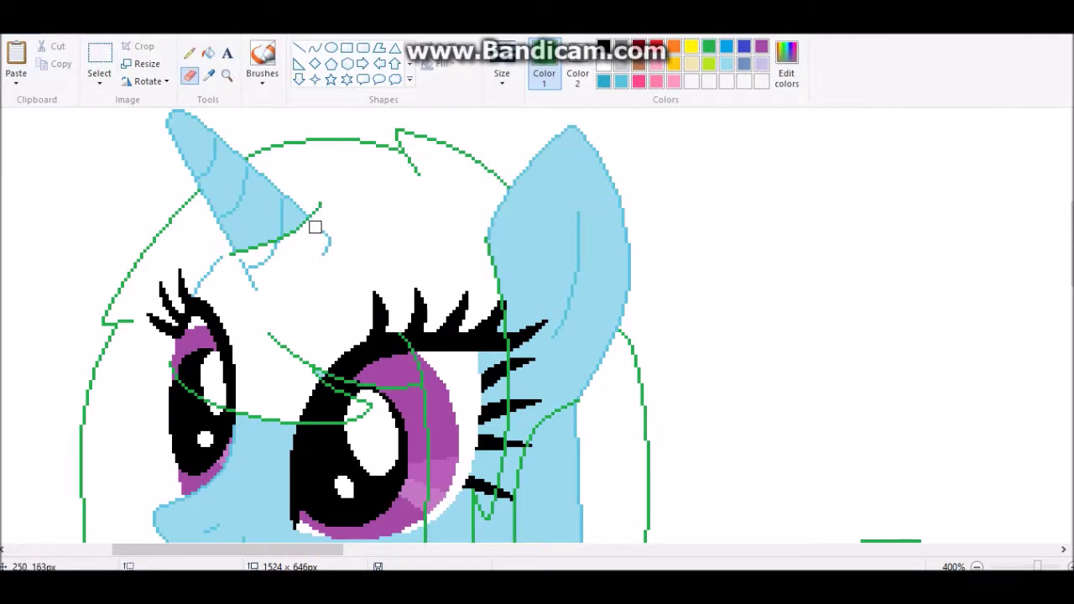
pyautogui.moveTo(203, 281); pyautogui.dragTo(197, 374)
# - Fill the eye, lash, face and neck areas enclosed by the fringe and side locks of the mane with white
pyautogui.click(208, 53)
pyautogui.hotkey('ctrl', 'z')
pyautogui.hotkey('ctrl', 'y')
pyautogui.click(363, 388)
pyautogui.click(361, 377)
pyautogui.click(484, 364)
pyautogui.scroll(-3, 484, 364)
pyautogui.click(440, 289)
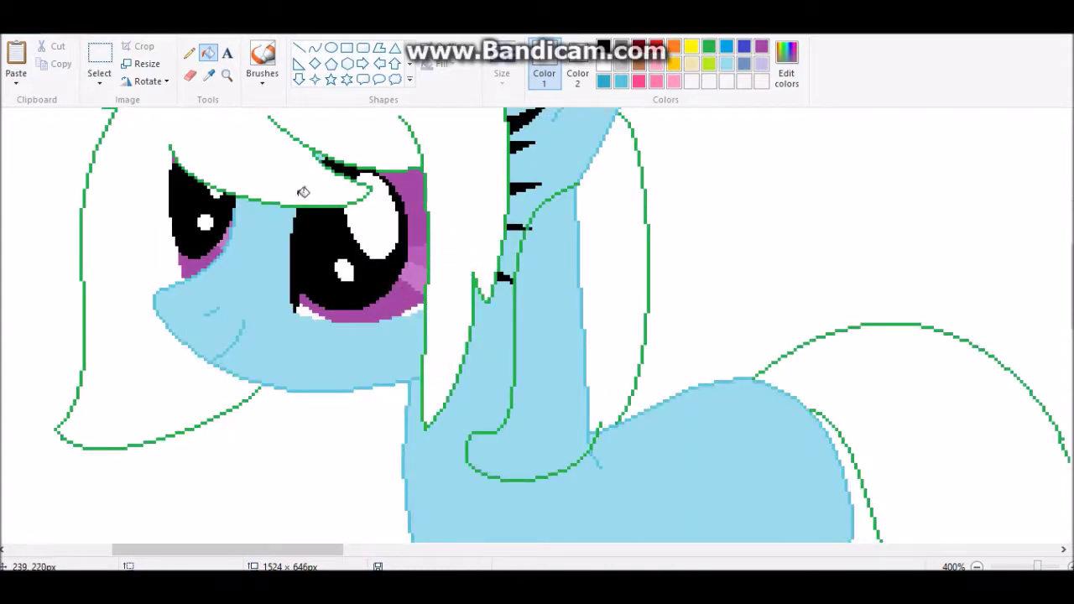
pyautogui.click(537, 225)
# - Sample the darker pink from the Hair swatch and replace the green mane and tail outlines with it
pyautogui.scroll(4, 343, 364)
pyautogui.keyDown('ctrl'); pyautogui.scroll(-3, 1001, 532); pyautogui.keyUp('ctrl')
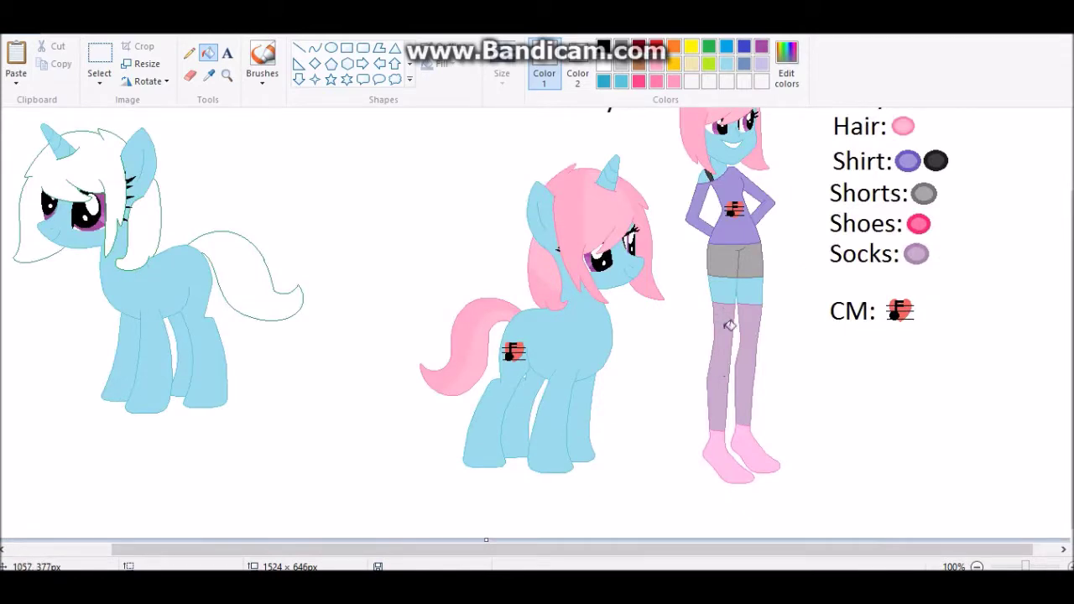
pyautogui.click(227, 74)
pyautogui.click(732, 226)
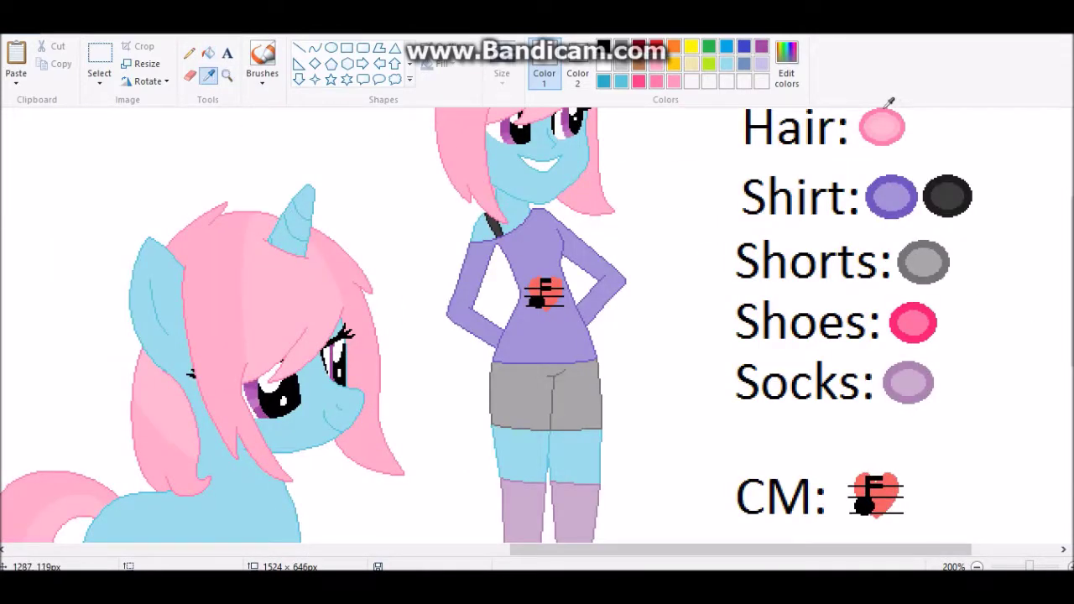
pyautogui.moveTo(839, 549); pyautogui.dragTo(394, 550)
pyautogui.click(189, 75)
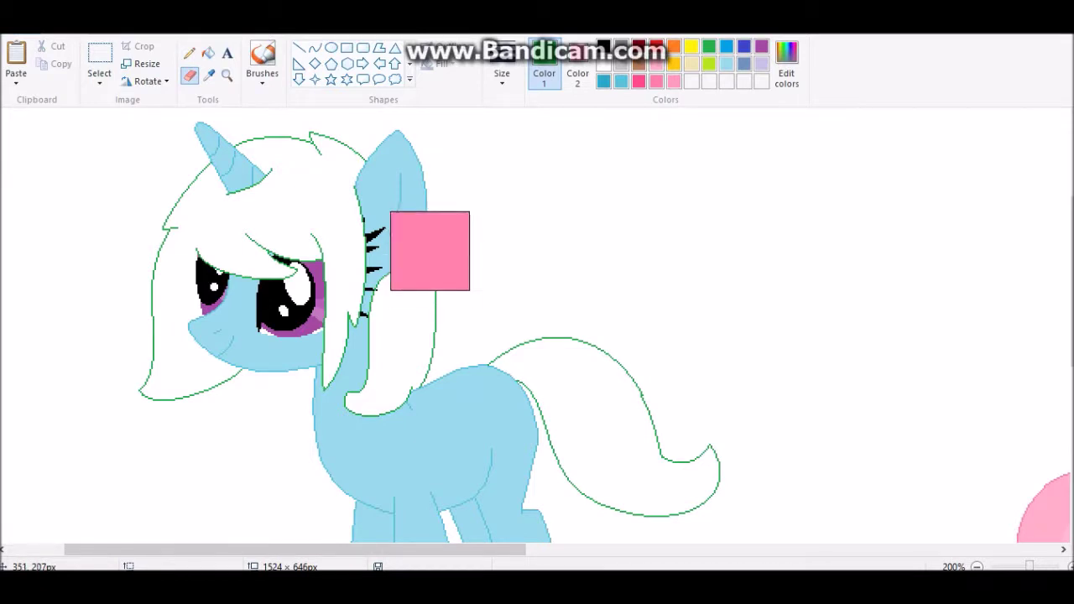
pyautogui.moveTo(562, 386)
pyautogui.mouseDown()
pyautogui.moveTo(647, 518)
pyautogui.moveTo(340, 377)
pyautogui.moveTo(139, 350)
pyautogui.mouseUp()
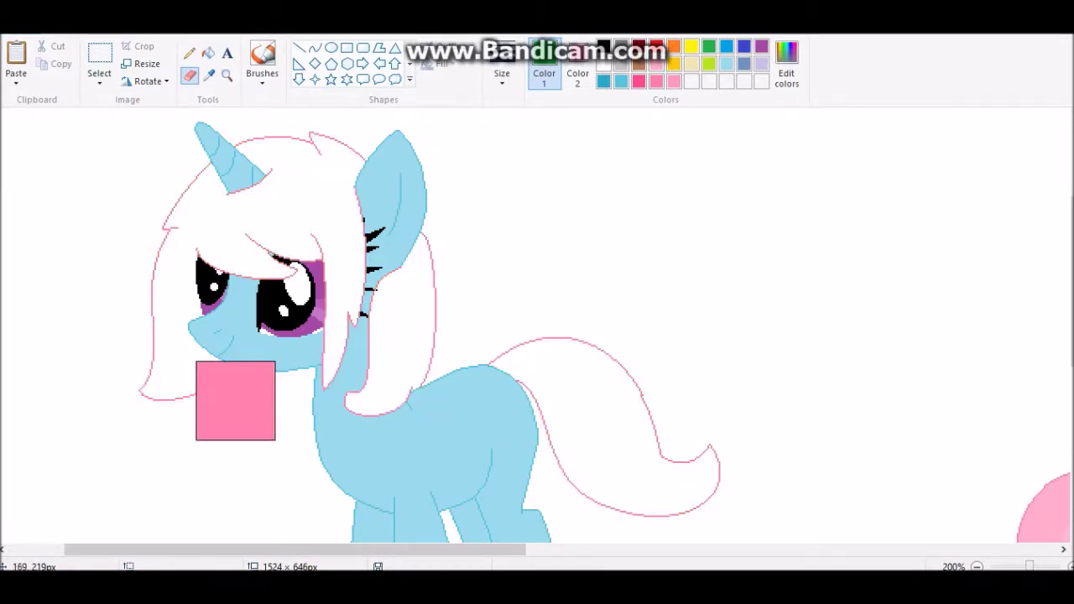
# - Fill the unicorn's fringe, hanging mane locks and tail with the lighter hair pink
pyautogui.click(656, 80)
pyautogui.click(208, 52)
pyautogui.moveTo(293, 549); pyautogui.dragTo(239, 549)
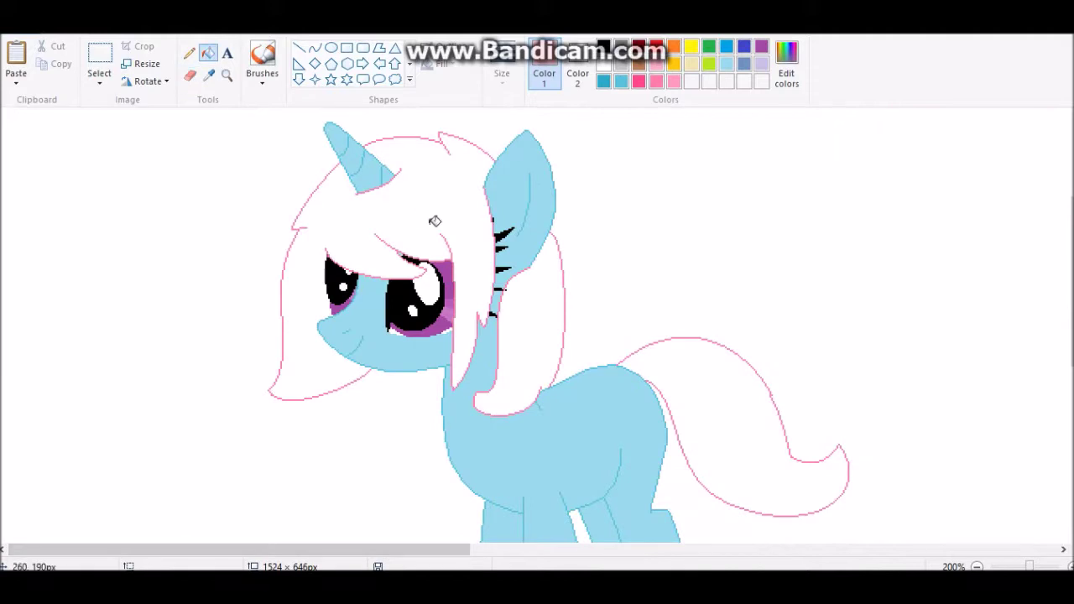
pyautogui.click(403, 184)
pyautogui.click(310, 336)
pyautogui.click(520, 336)
pyautogui.click(713, 419)
pyautogui.click(226, 75)
pyautogui.moveTo(420, 549); pyautogui.dragTo(687, 525)
pyautogui.click(109, 398)
pyautogui.click(315, 47)
pyautogui.click(208, 52)
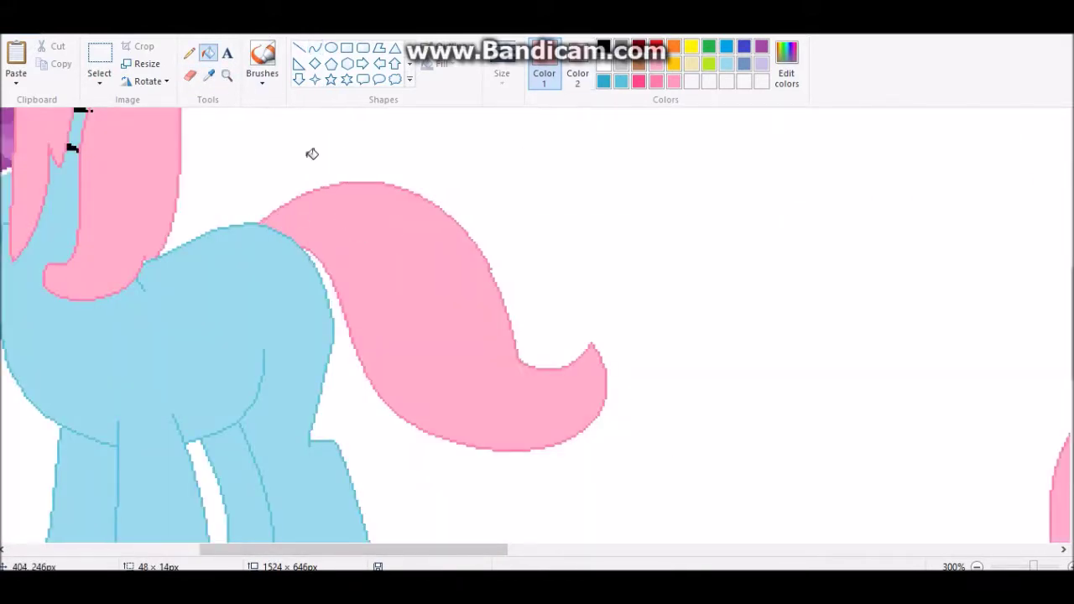
pyautogui.click(310, 153)
pyautogui.click(570, 73)
pyautogui.click(543, 74)
pyautogui.hotkey('ctrl', 'z')
# - Draw curves across the tail and the rear mane lock and fill the areas they bound with a paler pink highlight
pyautogui.click(314, 47)
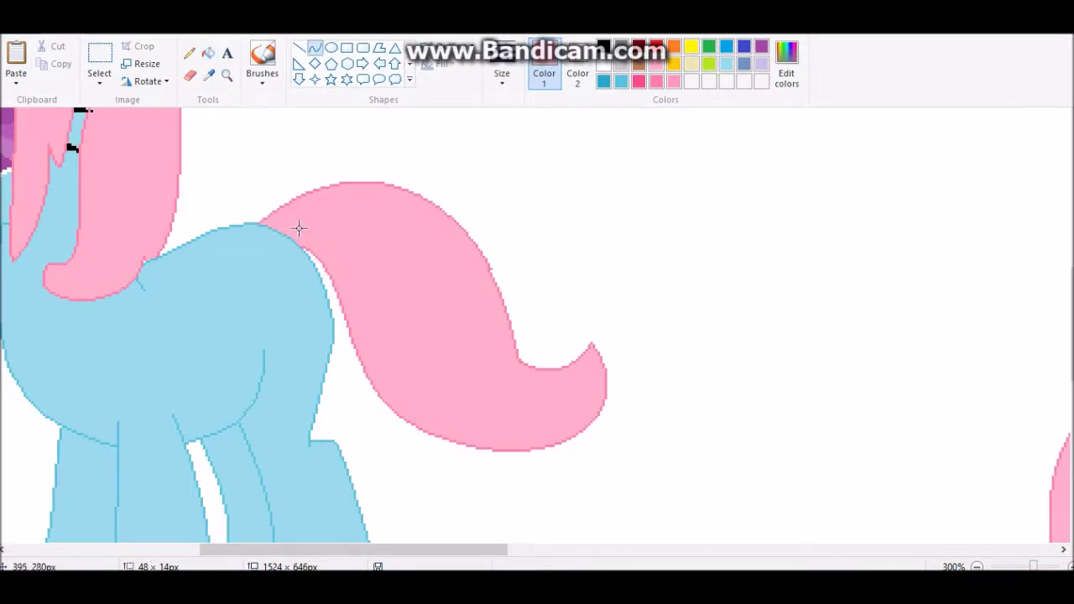
pyautogui.moveTo(445, 344); pyautogui.dragTo(513, 442)
pyautogui.click(189, 52)
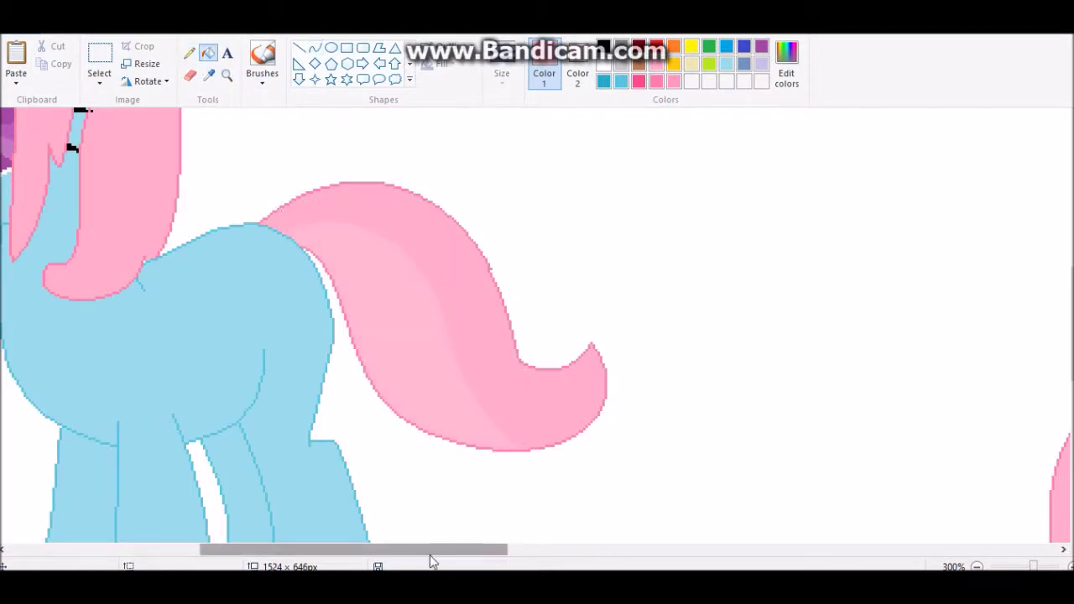
pyautogui.scroll(5, 503, 327)
pyautogui.hscroll(-5, 503, 327)
pyautogui.click(315, 47)
pyautogui.click(189, 52)
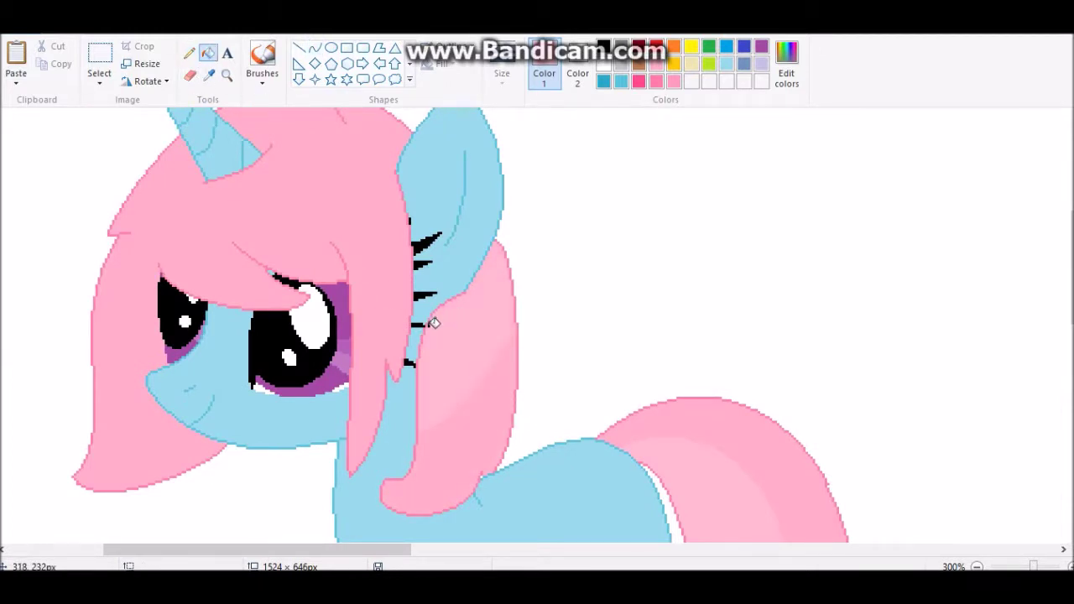
# - Draw curves across the fringe and fill the band between them with the paler pink highlight
pyautogui.scroll(5, 336, 252)
pyautogui.click(315, 47)
pyautogui.scroll(-3, 157, 365)
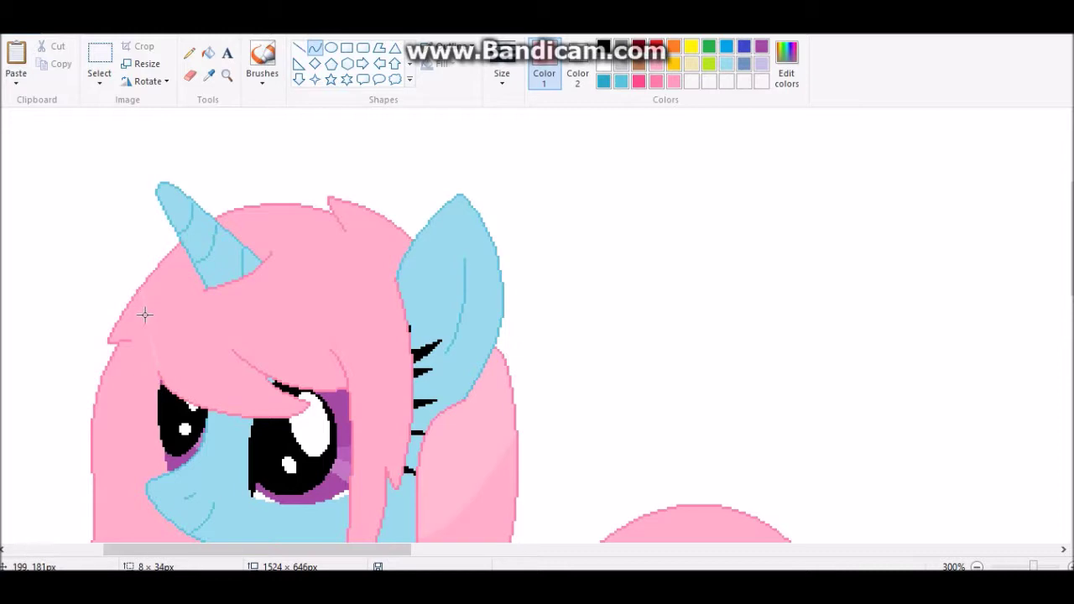
pyautogui.click(208, 52)
pyautogui.scroll(-3, 666, 388)
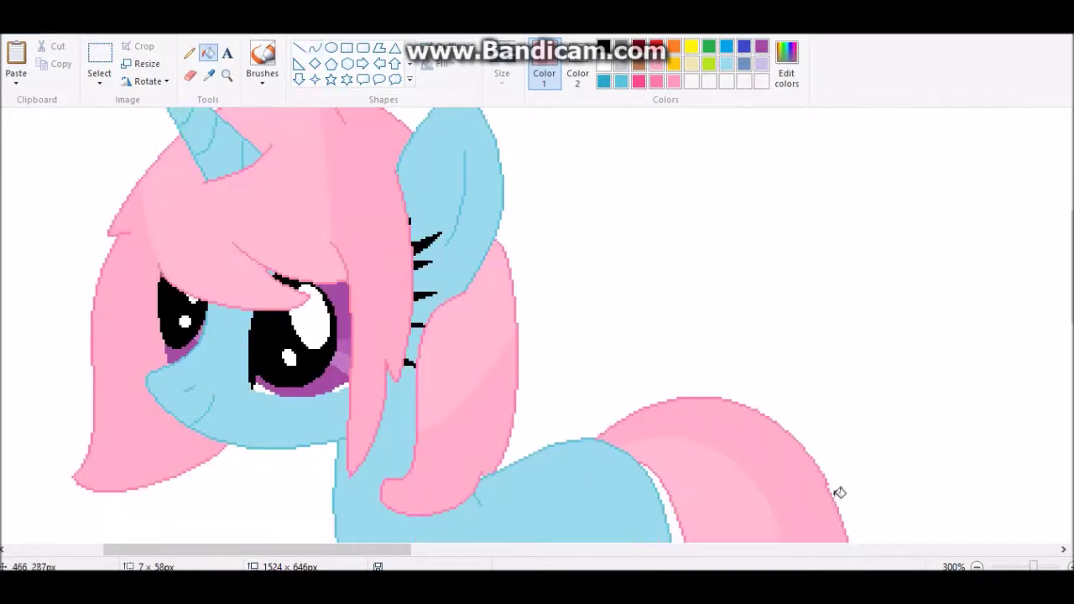
# - Copy the heart-and-note cutie mark from the reference sheet and place it on the new unicorn's flank
pyautogui.click(977, 566)
pyautogui.click(977, 567)
pyautogui.click(99, 61)
pyautogui.moveTo(891, 283); pyautogui.dragTo(971, 348)
pyautogui.hotkey('ctrl', 'c')
pyautogui.hotkey('ctrl', 'v')
pyautogui.moveTo(34, 138); pyautogui.dragTo(356, 229)
pyautogui.scroll(1, 335, 293)
pyautogui.moveTo(479, 219); pyautogui.dragTo(290, 336)
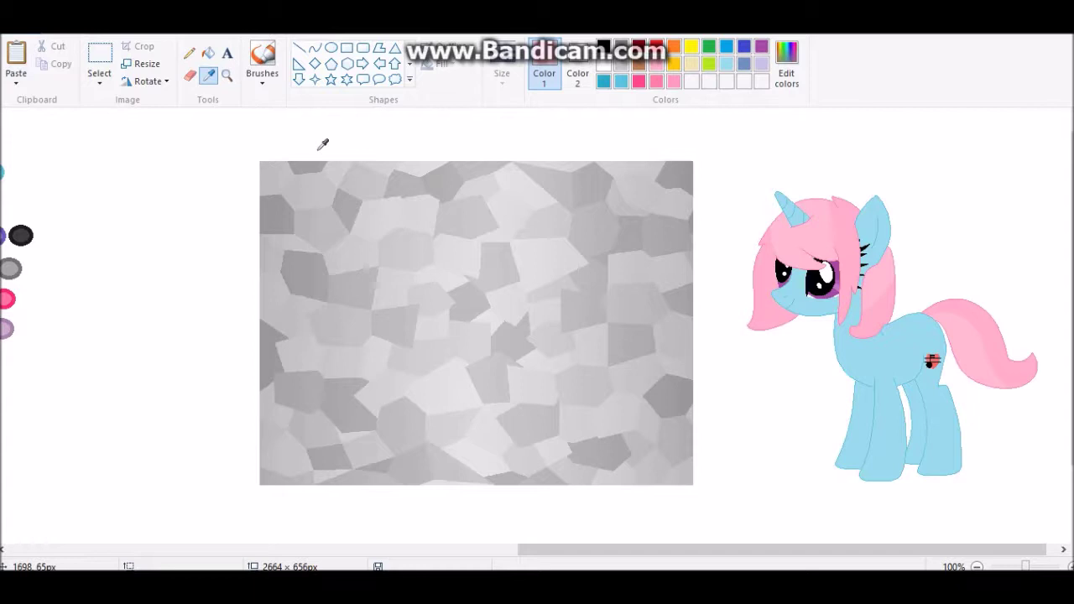
pyautogui.click(207, 77)
pyautogui.click(805, 303)
pyautogui.click(226, 53)
pyautogui.moveTo(420, 240); pyautogui.dragTo(130, 276)
pyautogui.write("i won't be able to add the")
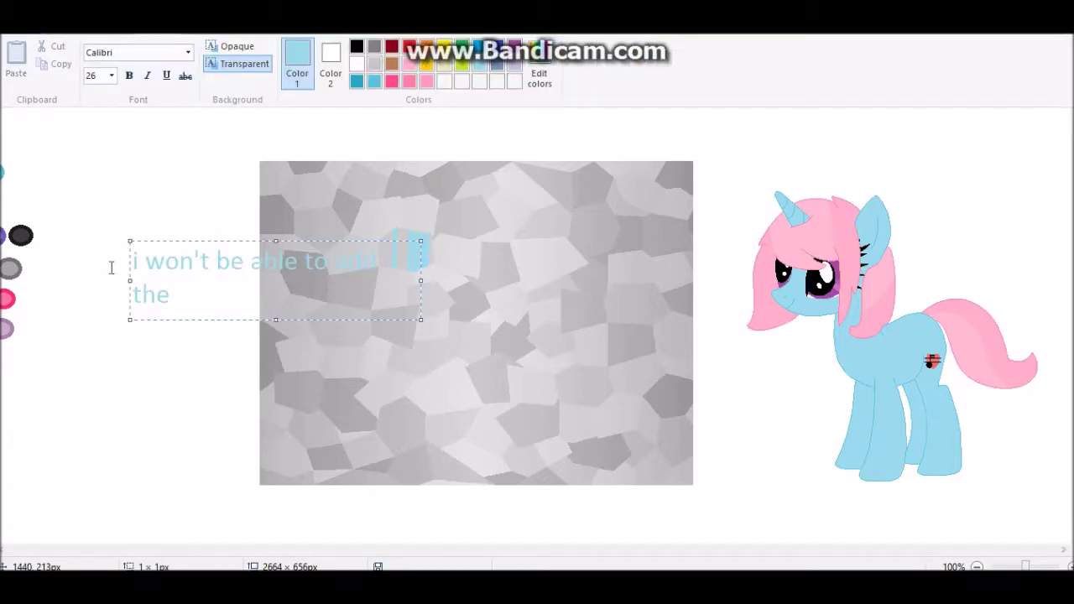
pyautogui.write(' cryst')
pyautogui.press('BackSpace')
pyautogui.press('BackSpace')
pyautogui.press('BackSpace')
pyautogui.press('BackSpace')
pyautogui.press('BackSpace')
pyautogui.press('BackSpace')
pyautogui.press('BackSpace')
pyautogui.press('BackSpace')
pyautogui.press('BackSpace')
pyautogui.press('BackSpace')
pyautogui.press('BackSpace')
pyautogui.press('BackSpace')
pyautogui.press('BackSpace')
pyautogui.press('BackSpace')
pyautogui.press('BackSpace')
pyautogui.press('BackSpace')
pyautogui.press('BackSpace')
pyautogui.press('BackSpace')
pyautogui.press('BackSpace')
pyautogui.press('BackSpace')
# - Delete the grey crystal texture together with the unicorn copy beside it
pyautogui.click(99, 63)
pyautogui.moveTo(234, 130); pyautogui.dragTo(1052, 518)
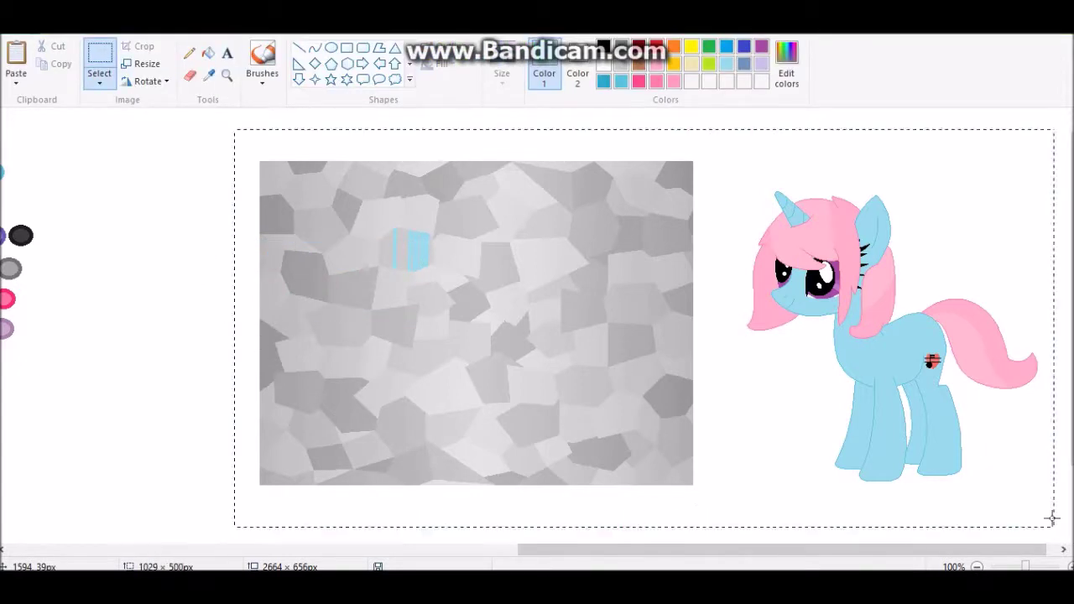
pyautogui.press('Delete')
# - Cut the finished unicorn from the reference sheet and place it inside the Crystal Pony frame
pyautogui.click(976, 567)
pyautogui.moveTo(49, 140); pyautogui.dragTo(238, 346)
pyautogui.rightClick(168, 241)
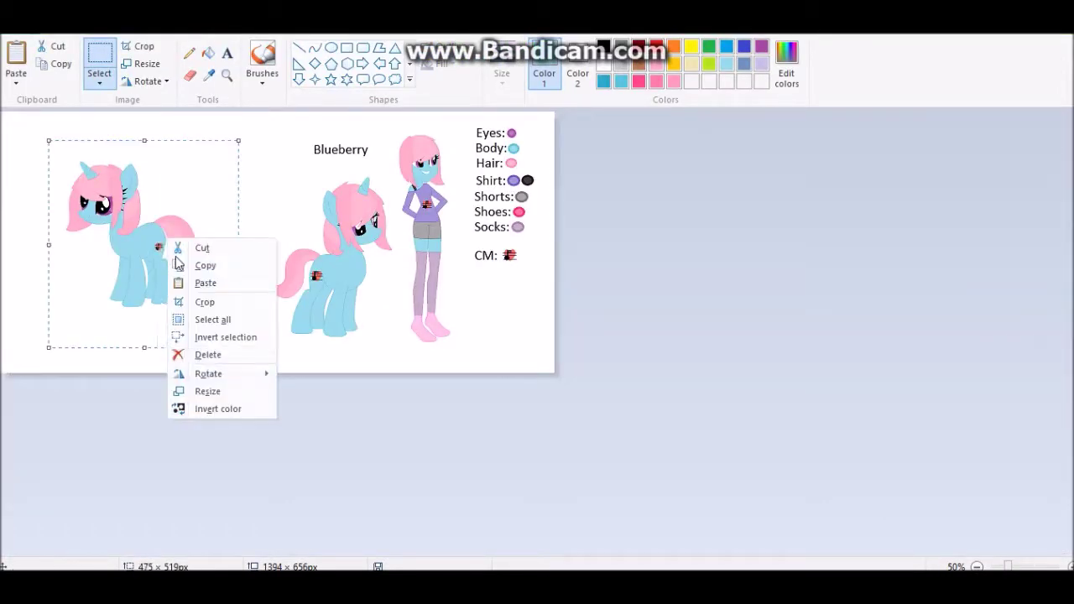
pyautogui.click(201, 248)
pyautogui.click(345, 511)
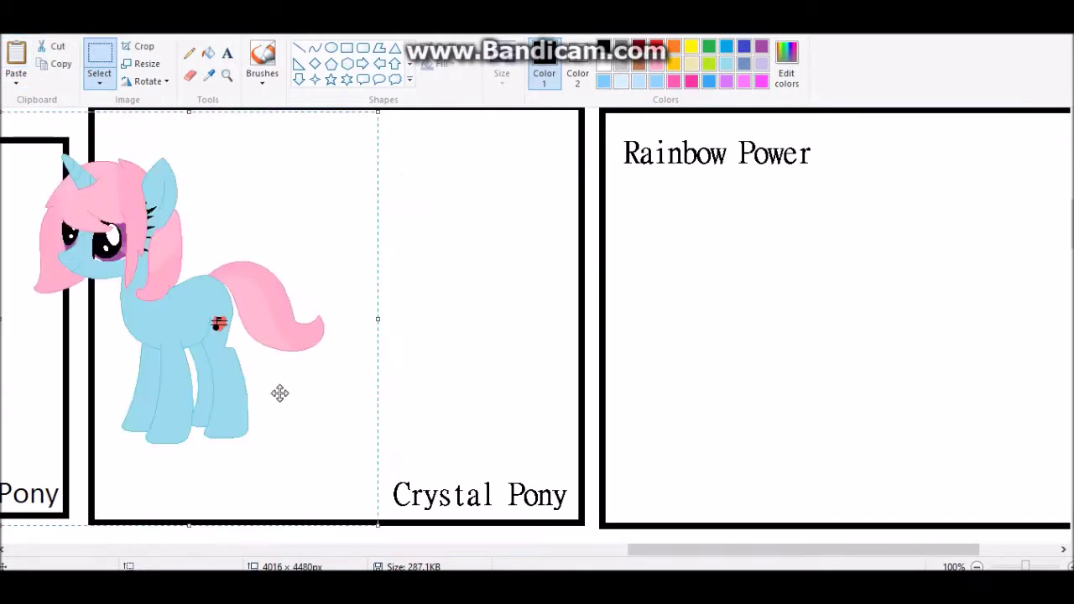
pyautogui.moveTo(278, 391); pyautogui.dragTo(328, 355)
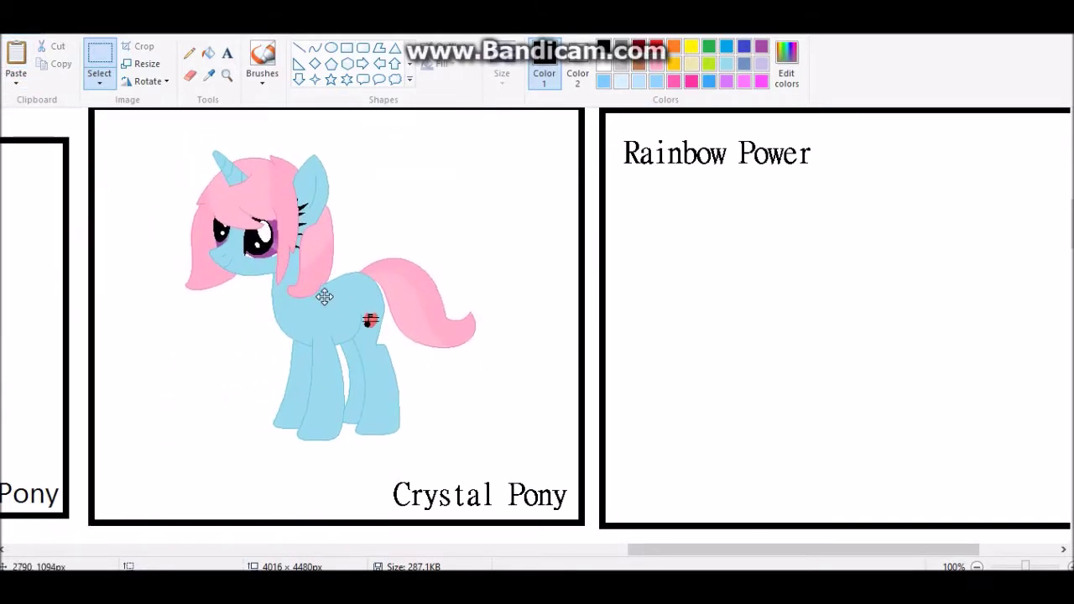
pyautogui.click(719, 273)
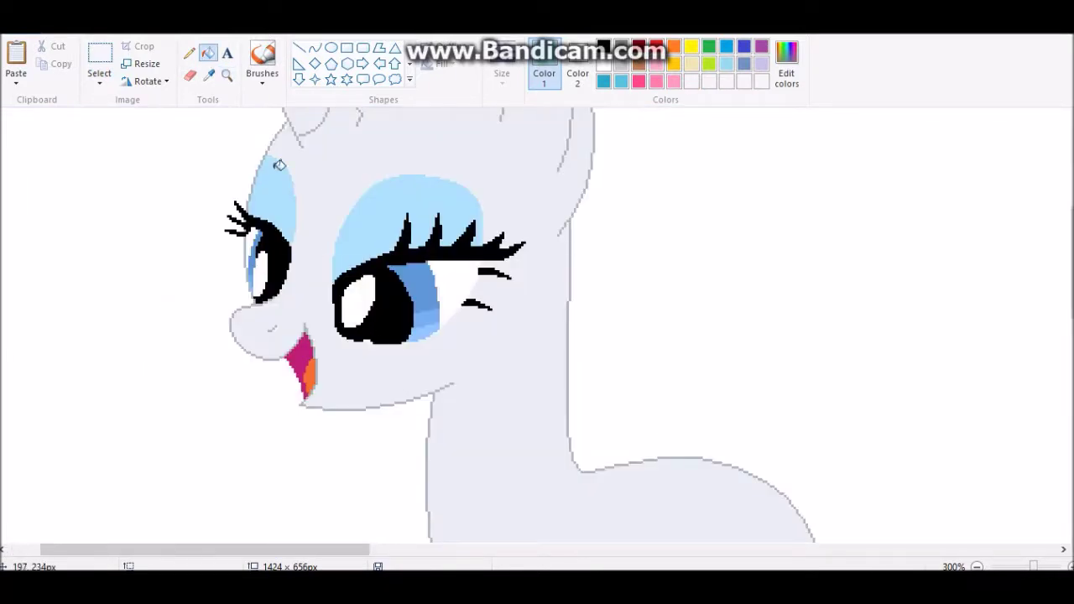
# - Undo the last two fills and fill over the markings on the open-mouthed unicorn base's legs with the leg colour
pyautogui.hotkey('ctrl', 'z')
pyautogui.hotkey('ctrl', 'z')
pyautogui.scroll(2, 389, 201)
pyautogui.scroll(-10, 283, 240)
pyautogui.scroll(3, 240, 125)
pyautogui.click(365, 277)
pyautogui.click(384, 317)
pyautogui.click(613, 325)
pyautogui.click(604, 399)
pyautogui.click(659, 395)
pyautogui.click(637, 403)
pyautogui.click(463, 439)
pyautogui.click(496, 442)
pyautogui.click(869, 408)
pyautogui.click(837, 422)
pyautogui.click(907, 429)
# - Recolour the open-mouthed base's irises with the purple shades sampled from the pink-haired reference's eyes
pyautogui.scroll(-2, 1002, 523)
pyautogui.click(226, 75)
pyautogui.scroll(1, 204, 78)
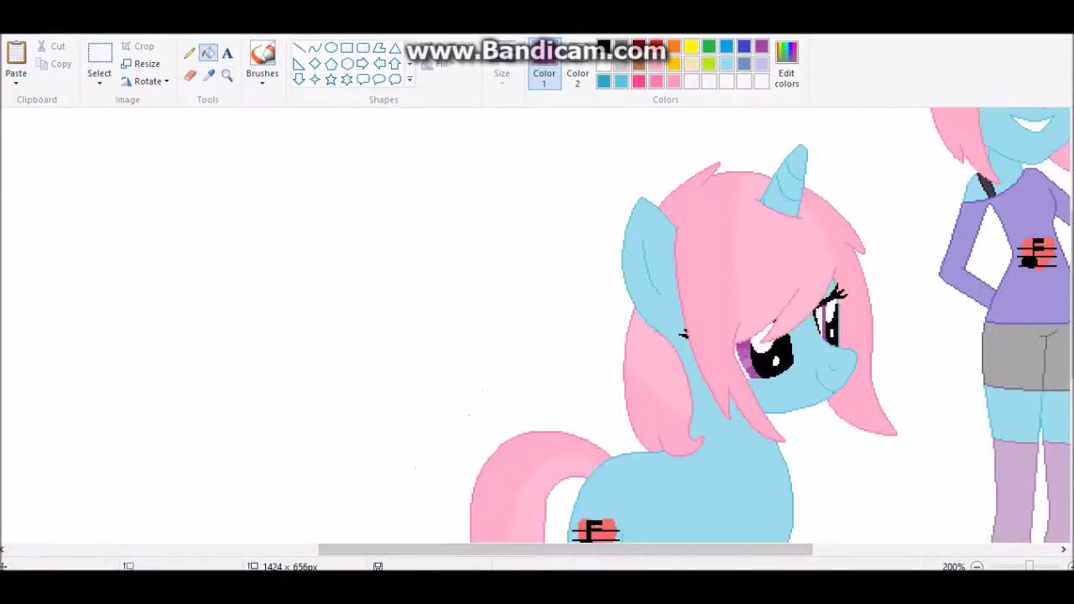
pyautogui.hscroll(-10, 239, 205)
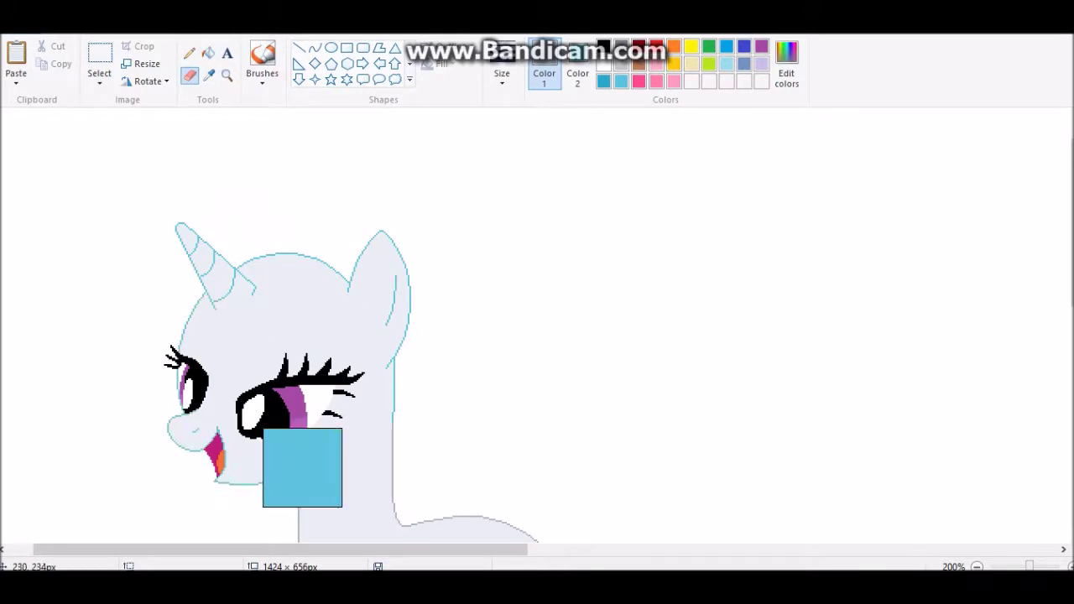
# - Replace the grey outlines of the base's neck, body and legs with the reference's darker blue
pyautogui.scroll(-3, 230, 228)
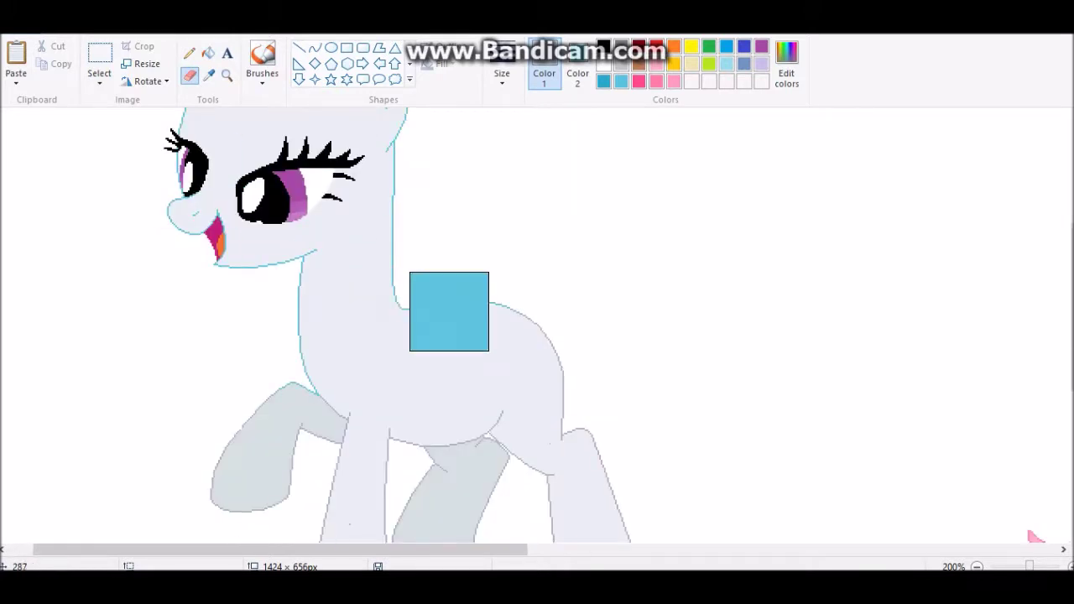
pyautogui.scroll(-2, 445, 302)
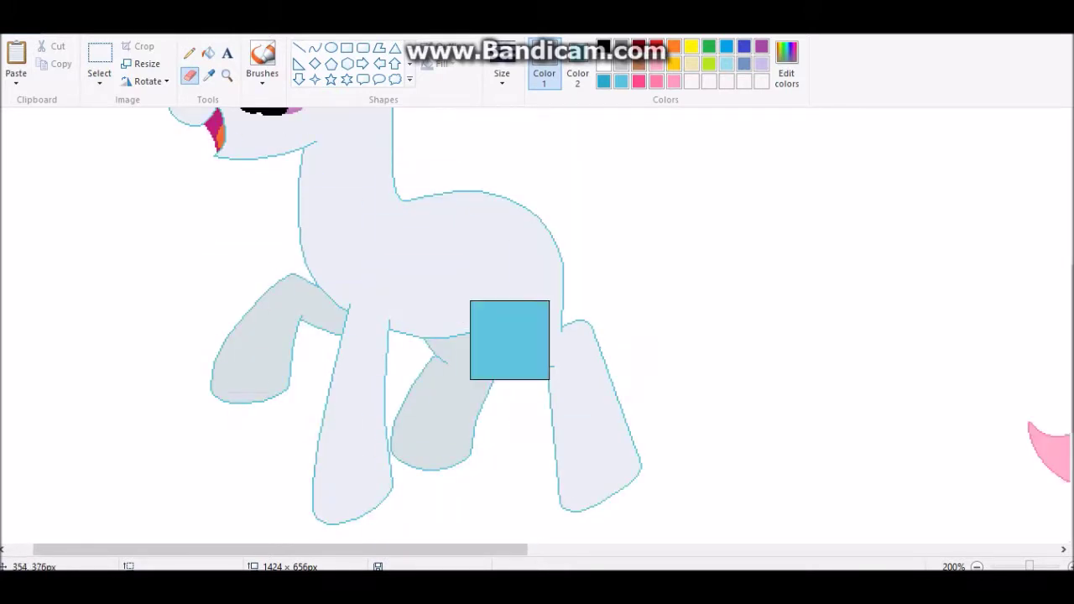
pyautogui.scroll(3, 377, 336)
# - Fill the base's head, body and all four legs with the reference's light blue
pyautogui.click(209, 74)
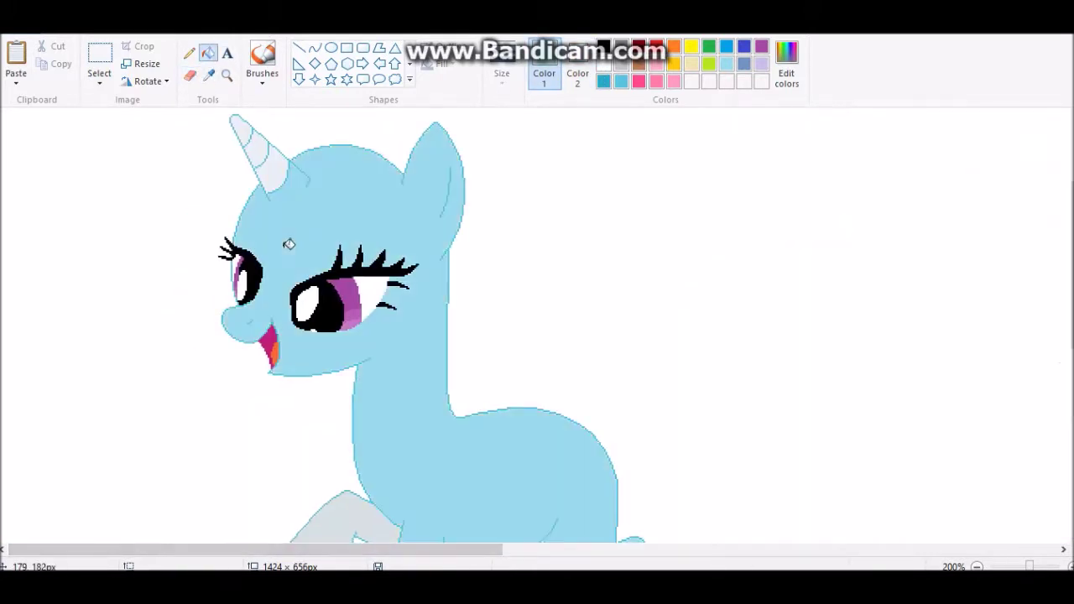
pyautogui.scroll(-4, 339, 247)
pyautogui.click(495, 294)
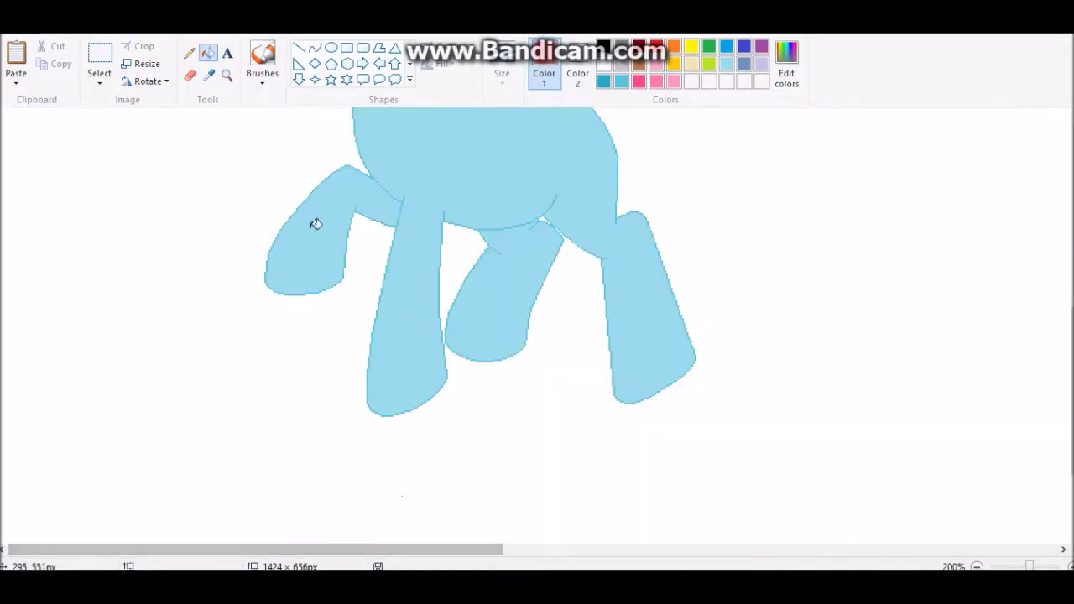
# - Draw a small heart shape on the blank canvas beside the raised front hoof and fill it with coral red
pyautogui.click(227, 75)
pyautogui.click(299, 274)
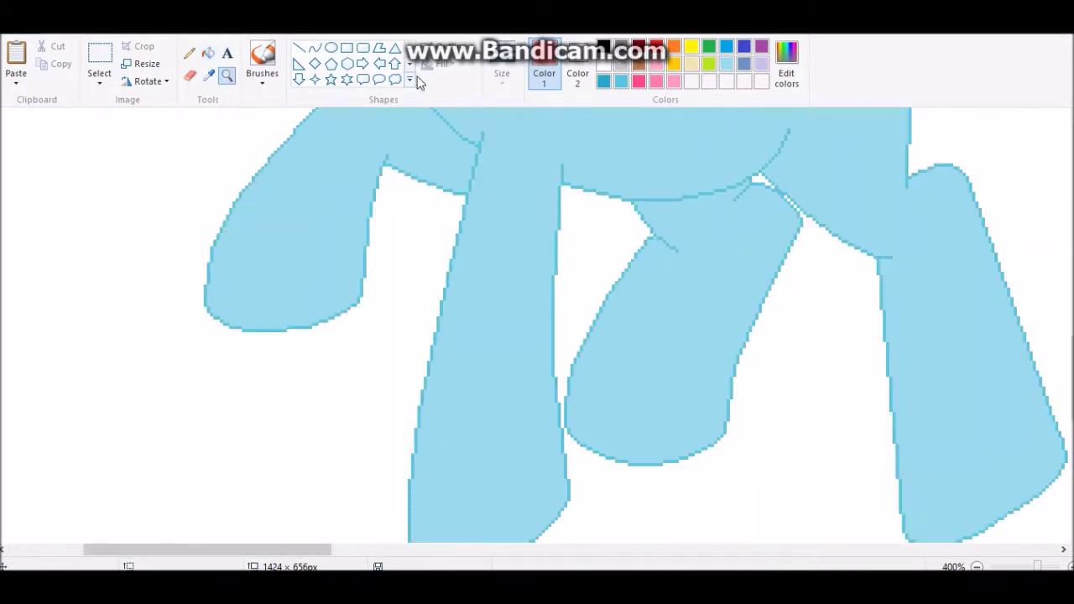
pyautogui.click(409, 63)
pyautogui.click(299, 79)
pyautogui.moveTo(218, 268); pyautogui.dragTo(260, 310)
pyautogui.hotkey('ctrl', 'z')
pyautogui.moveTo(126, 302); pyautogui.dragTo(167, 346)
pyautogui.click(189, 52)
pyautogui.click(208, 52)
pyautogui.click(148, 327)
# - Copy the red heart and place two of them side by side on the raised front hoof
pyautogui.click(99, 52)
pyautogui.moveTo(77, 264); pyautogui.dragTo(187, 359)
pyautogui.rightClick(144, 307)
pyautogui.moveTo(139, 332); pyautogui.dragTo(233, 294)
pyautogui.hotkey('ctrl', 'v')
pyautogui.moveTo(73, 183); pyautogui.dragTo(290, 288)
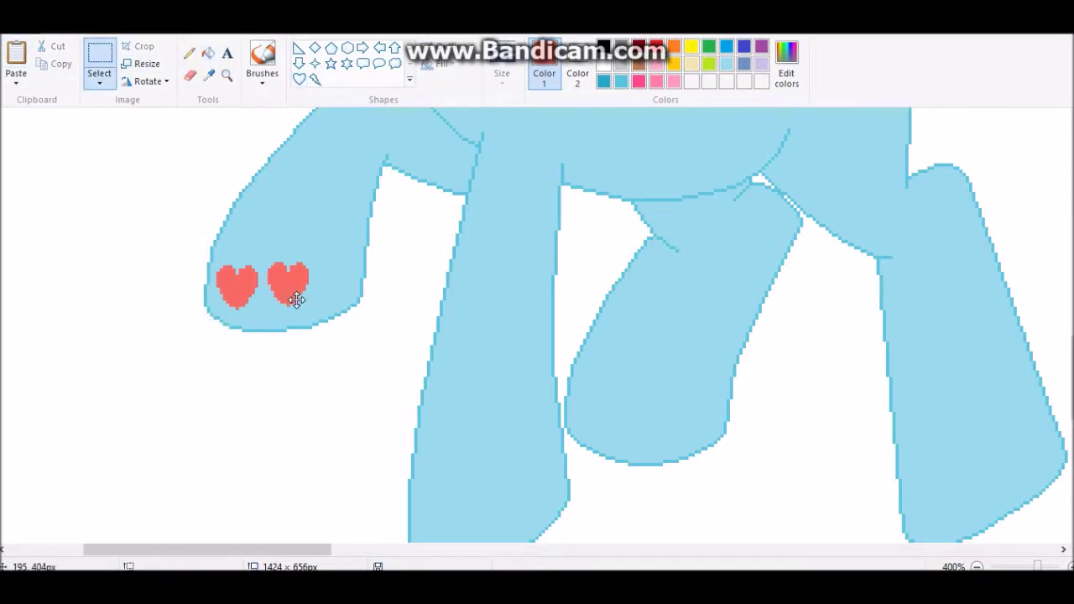
# - Paste more coral hearts onto the raised front hoof, filling it with two rows of three
pyautogui.hotkey('ctrl', 'v')
pyautogui.moveTo(72, 192); pyautogui.dragTo(334, 285)
pyautogui.click(16, 58)
pyautogui.moveTo(71, 174); pyautogui.dragTo(243, 234)
pyautogui.hotkey('ctrl', 'v')
pyautogui.moveTo(67, 168); pyautogui.dragTo(337, 232)
pyautogui.click(16, 59)
pyautogui.click(16, 58)
# - Place six coral hearts in two rows on both the standing front hoof and the nearest lifted hind hoof
pyautogui.scroll(-3, 442, 329)
pyautogui.moveTo(71, 177); pyautogui.dragTo(706, 378)
pyautogui.click(16, 59)
pyautogui.hotkey('ctrl', 'v')
pyautogui.hotkey('ctrl', 'v')
pyautogui.hotkey('ctrl', 'v')
pyautogui.hotkey('ctrl', 'v')
pyautogui.scroll(3, 405, 253)
pyautogui.hotkey('ctrl', 'v')
pyautogui.hotkey('ctrl', 'v')
pyautogui.hotkey('ctrl', 'v')
pyautogui.hotkey('ctrl', 'v')
pyautogui.hotkey('ctrl', 'v')
pyautogui.hotkey('ctrl', 'v')
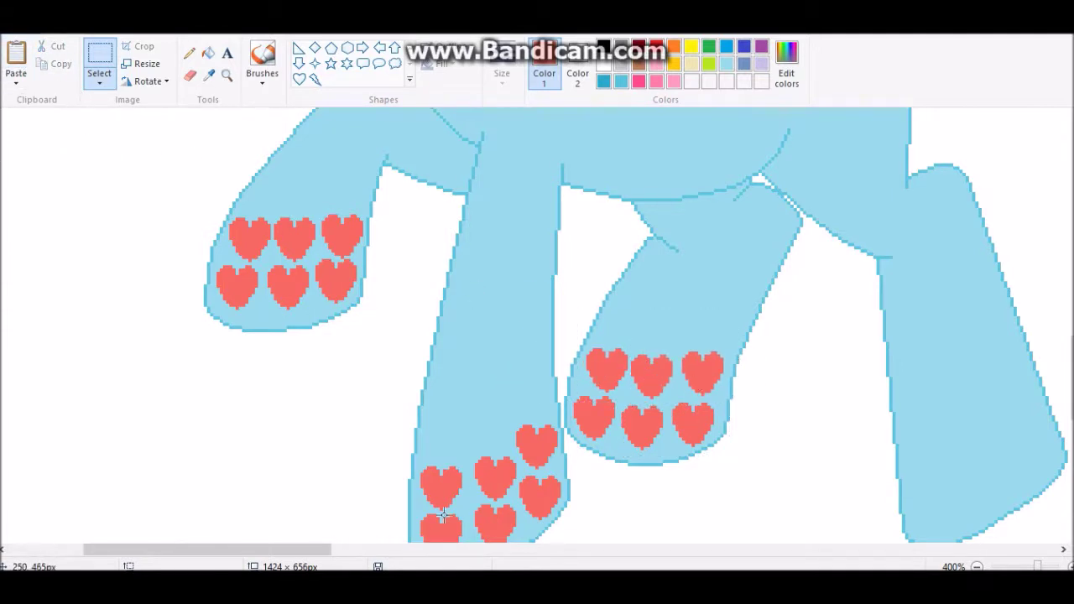
# - Place six coral hearts in two rows on the rearmost hind hoof
pyautogui.hscroll(5, 324, 336)
pyautogui.scroll(-2, 323, 335)
pyautogui.hotkey('ctrl', 'v')
pyautogui.moveTo(71, 176); pyautogui.dragTo(536, 357)
pyautogui.hotkey('ctrl', 'v')
pyautogui.hotkey('ctrl', 'v')
pyautogui.hotkey('ctrl', 'v')
pyautogui.moveTo(90, 180); pyautogui.dragTo(532, 307)
pyautogui.hotkey('ctrl', 'v')
pyautogui.hotkey('ctrl', 'v')
pyautogui.scroll(-4, 686, 292)
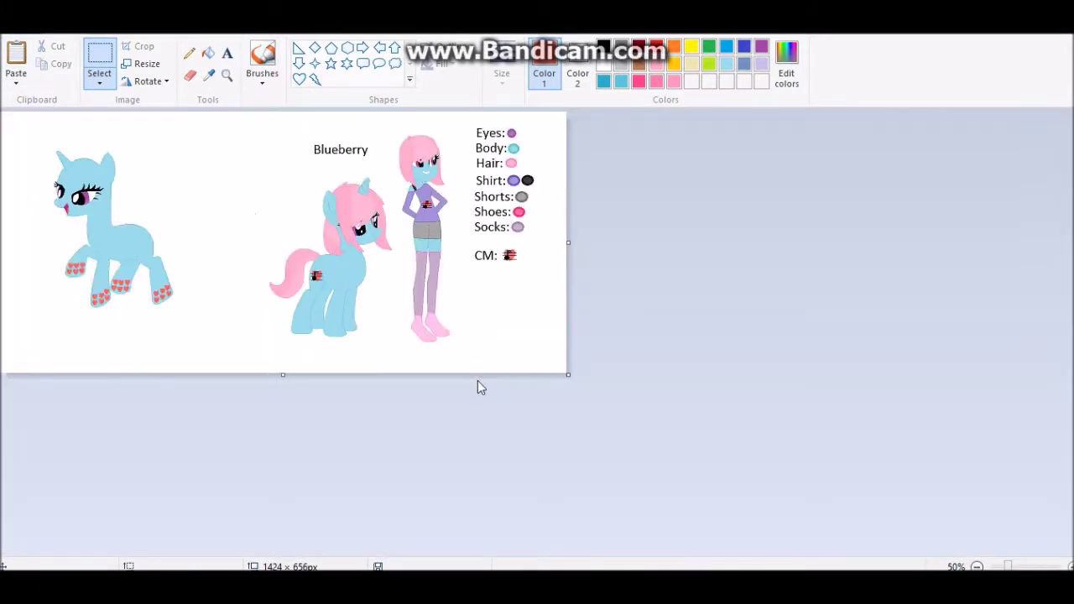
# - Extend the canvas to 2146 px wide and place a copy of the heart-hoofed pony in the blank space beyond the colour key
pyautogui.moveTo(568, 242); pyautogui.dragTo(875, 281)
pyautogui.moveTo(29, 127); pyautogui.dragTo(209, 331)
pyautogui.hotkey('ctrl', 'c')
pyautogui.hotkey('ctrl', 'v')
pyautogui.moveTo(38, 208); pyautogui.dragTo(635, 245)
# - Sketch a long flowing tail and a long mane with fringe on the copied pony in freehand dark red lines
pyautogui.click(226, 75)
pyautogui.hotkey('ctrl', 'pageup')
pyautogui.click(189, 53)
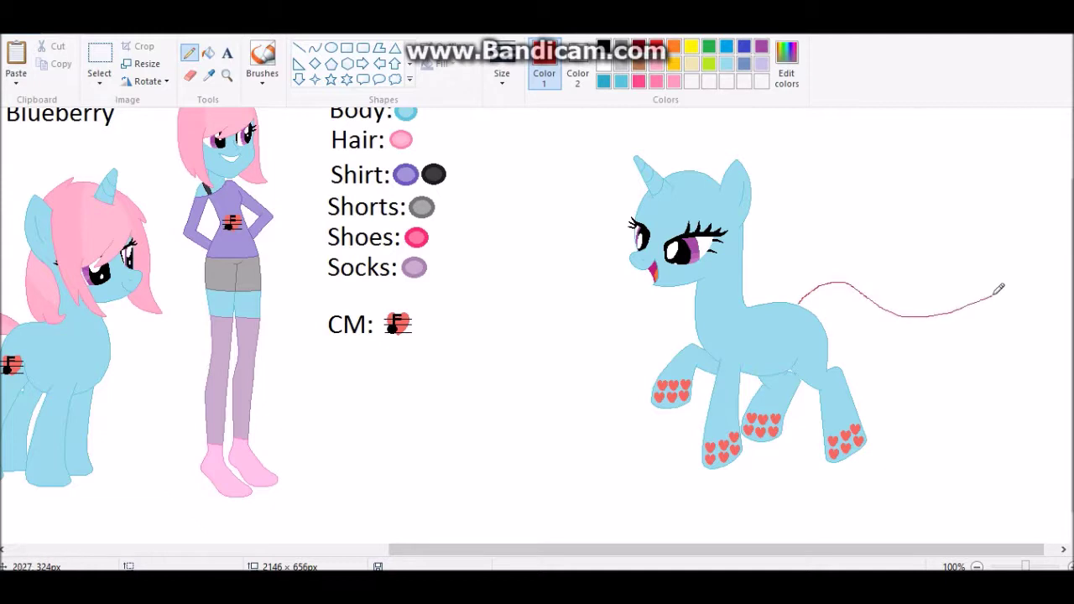
pyautogui.moveTo(1007, 268)
pyautogui.mouseDown()
pyautogui.moveTo(1023, 346)
pyautogui.moveTo(948, 391)
pyautogui.moveTo(829, 337)
pyautogui.mouseUp()
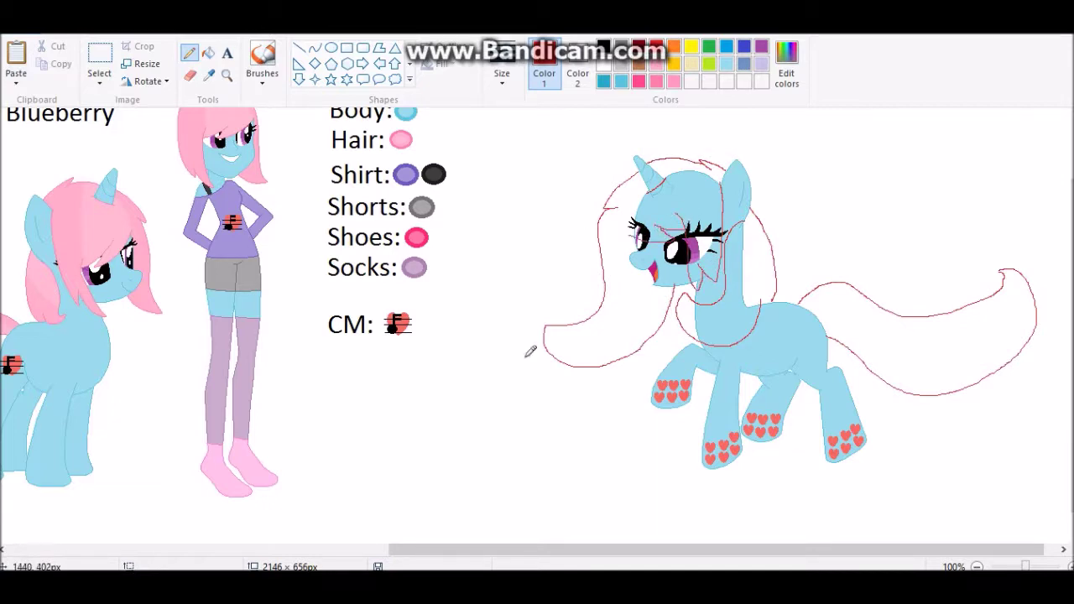
# - Trace the upper edge and curled tip of the sketched tail with smooth green curves
pyautogui.click(227, 75)
pyautogui.click(838, 352)
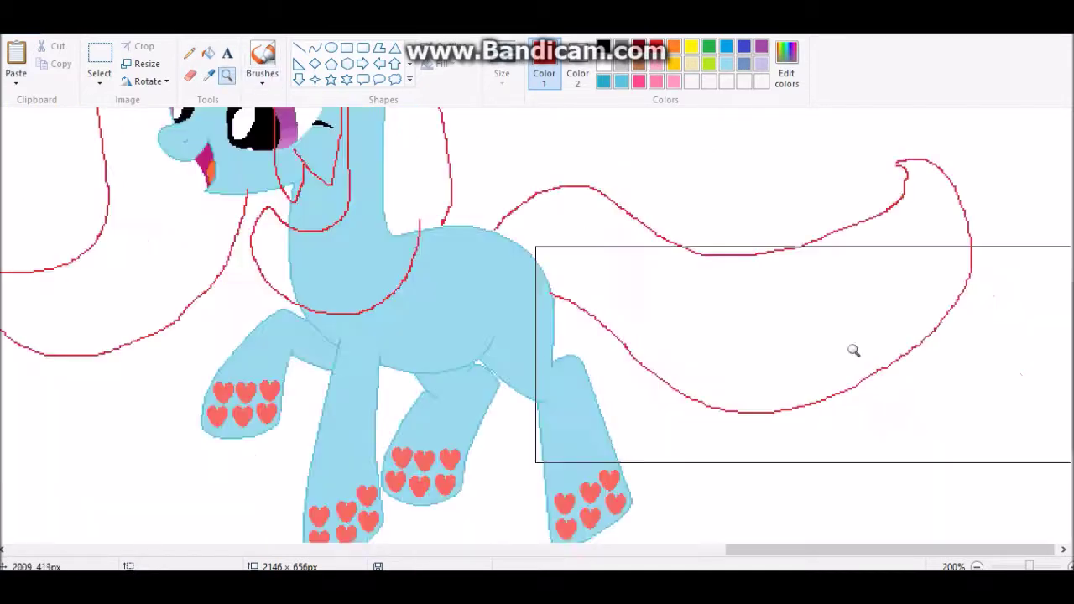
pyautogui.click(851, 350)
pyautogui.click(315, 48)
pyautogui.moveTo(195, 236); pyautogui.dragTo(378, 196)
pyautogui.moveTo(282, 204); pyautogui.dragTo(302, 166)
pyautogui.click(432, 206)
pyautogui.moveTo(378, 196); pyautogui.dragTo(571, 270)
pyautogui.moveTo(450, 240)
pyautogui.mouseDown()
pyautogui.moveTo(528, 278)
pyautogui.moveTo(791, 192)
pyautogui.mouseUp()
pyautogui.moveTo(696, 225); pyautogui.dragTo(763, 227)
pyautogui.moveTo(818, 172)
pyautogui.mouseDown()
pyautogui.moveTo(820, 144)
pyautogui.moveTo(906, 223)
pyautogui.mouseUp()
pyautogui.moveTo(864, 168); pyautogui.dragTo(833, 112)
pyautogui.moveTo(872, 134); pyautogui.dragTo(894, 144)
# - Trace the outer bend and lower edge of the sketched tail back to the rump with green curves
pyautogui.moveTo(906, 224); pyautogui.dragTo(757, 445)
pyautogui.moveTo(830, 335); pyautogui.dragTo(854, 366)
pyautogui.hotkey('ctrl', 'z')
pyautogui.moveTo(906, 225); pyautogui.dragTo(815, 412)
pyautogui.moveTo(911, 287); pyautogui.dragTo(892, 364)
pyautogui.moveTo(811, 424); pyautogui.dragTo(579, 507)
pyautogui.moveTo(743, 472); pyautogui.dragTo(723, 486)
pyautogui.moveTo(574, 508); pyautogui.dragTo(411, 432)
pyautogui.moveTo(408, 434); pyautogui.dragTo(281, 329)
pyautogui.moveTo(344, 377); pyautogui.dragTo(340, 351)
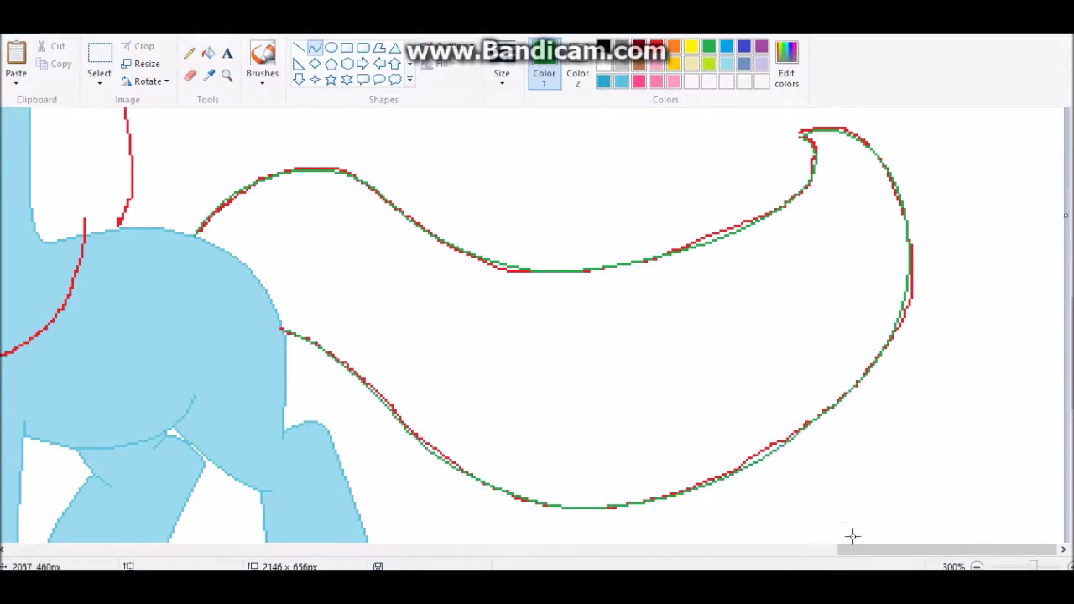
# - Trace the hairline at the horn, the back of the mane and the lock wrapping the neck with green curves
pyautogui.hscroll(-10, 845, 524)
pyautogui.moveTo(341, 221); pyautogui.dragTo(400, 174)
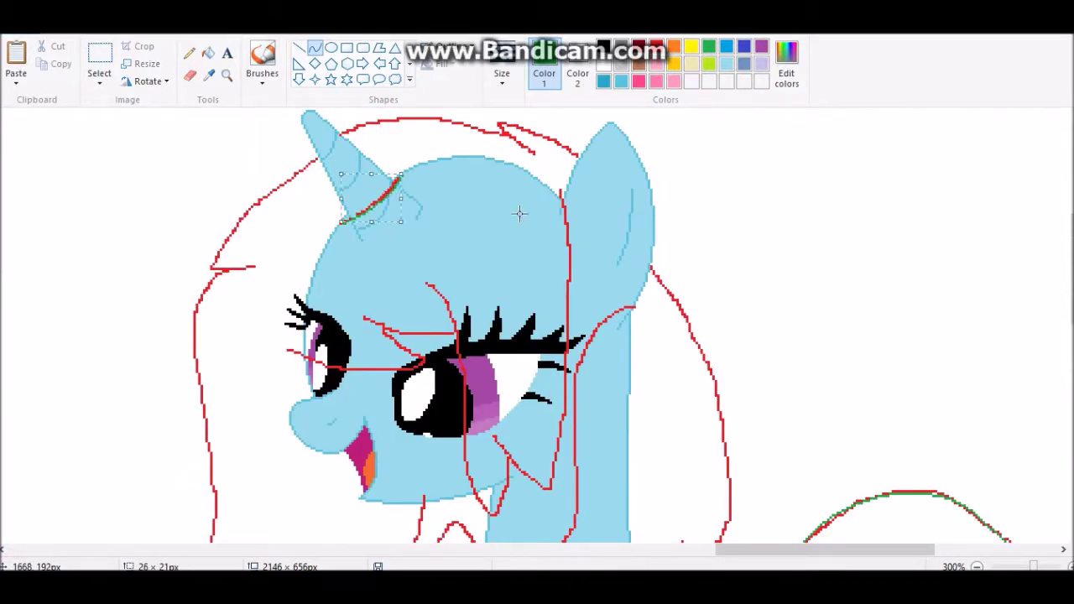
pyautogui.scroll(-3, 557, 205)
pyautogui.moveTo(650, 160); pyautogui.dragTo(723, 440)
pyautogui.moveTo(755, 218); pyautogui.dragTo(789, 167)
pyautogui.scroll(-3, 674, 196)
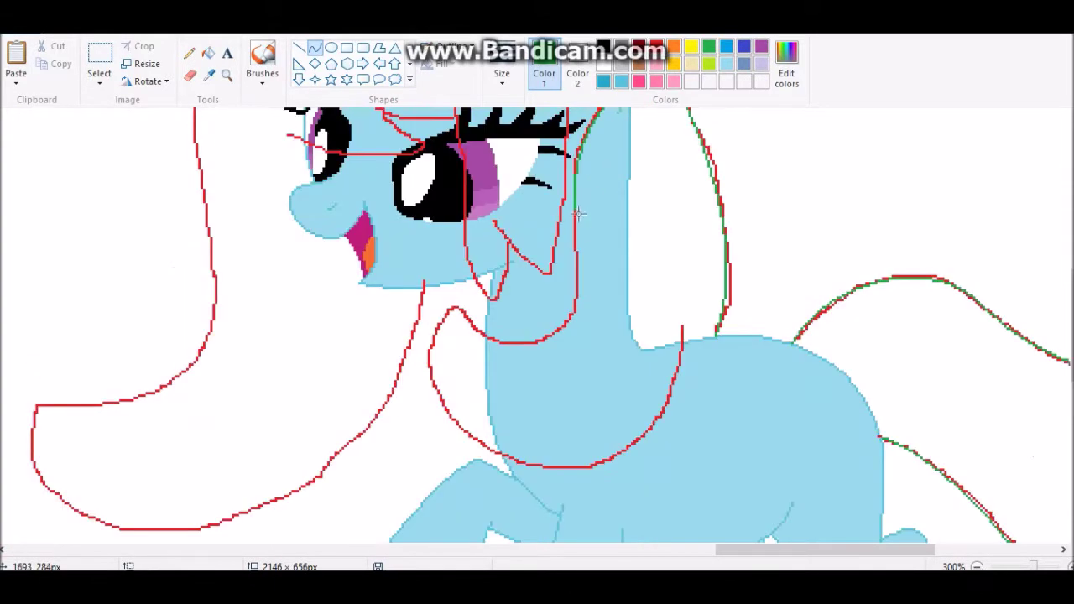
pyautogui.moveTo(579, 306); pyautogui.dragTo(580, 331)
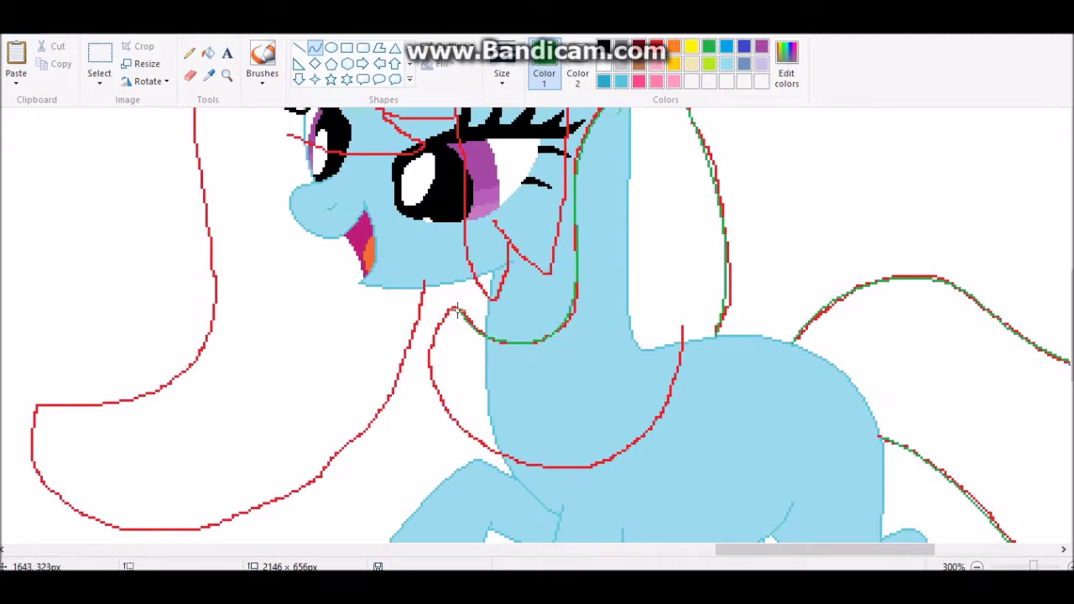
pyautogui.moveTo(431, 300); pyautogui.dragTo(414, 419)
pyautogui.moveTo(582, 472); pyautogui.dragTo(667, 455)
# - Trace the side lock beside the ear and the fringe strands across the eyes with green curves
pyautogui.scroll(6, 439, 319)
pyautogui.moveTo(560, 195); pyautogui.dragTo(575, 491)
pyautogui.moveTo(570, 297); pyautogui.dragTo(550, 487)
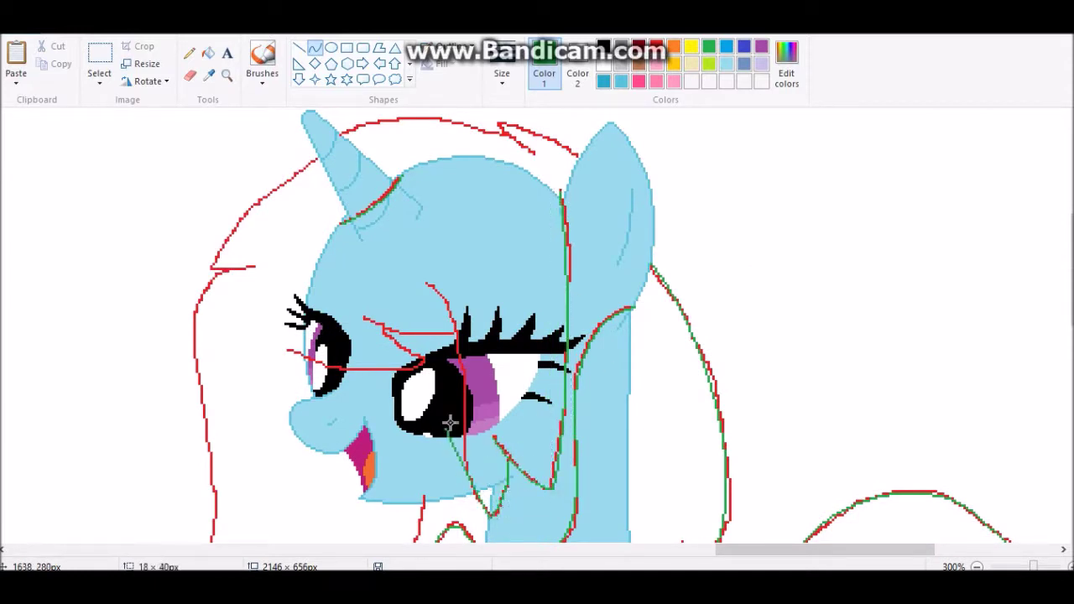
pyautogui.moveTo(428, 281); pyautogui.dragTo(462, 307)
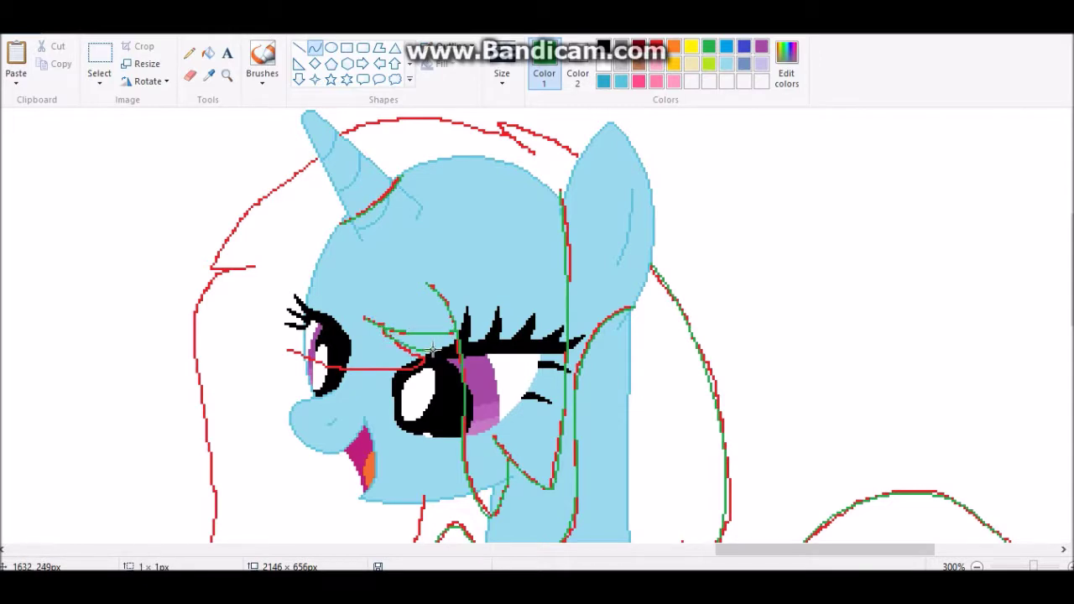
pyautogui.moveTo(296, 351); pyautogui.dragTo(333, 379)
# - Trace the top of the mane on both sides of the horn and the start of the front lock with green curves
pyautogui.scroll(3, 385, 396)
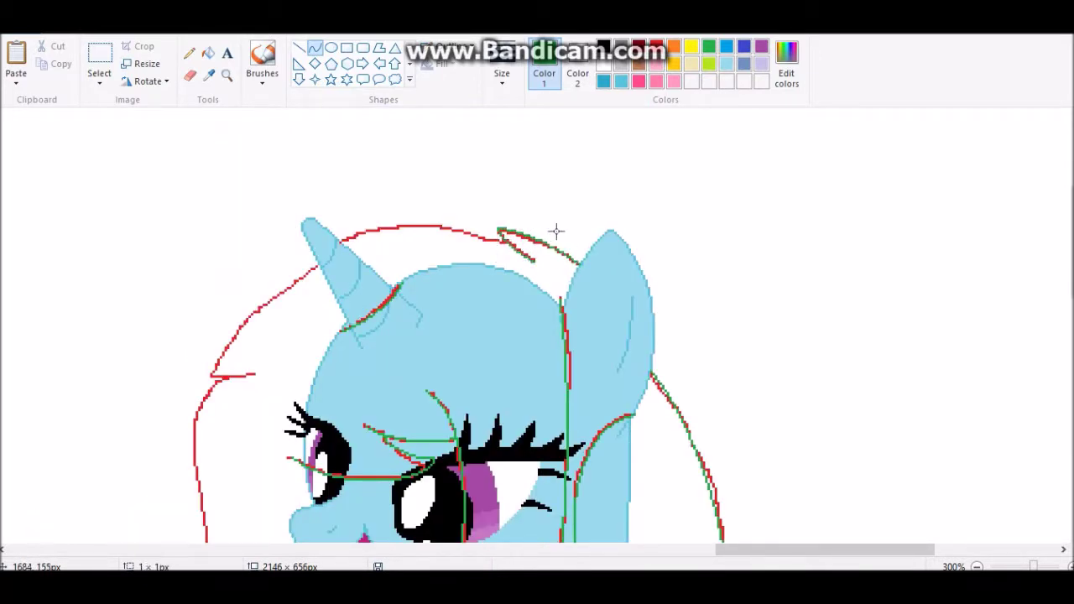
pyautogui.moveTo(430, 228); pyautogui.dragTo(431, 227)
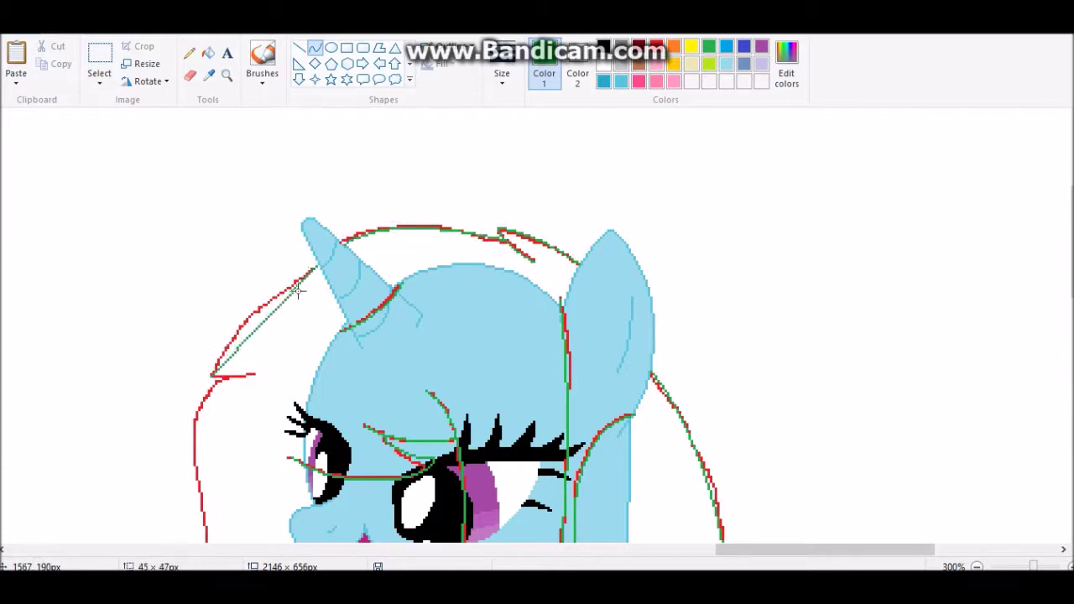
pyautogui.moveTo(297, 290); pyautogui.dragTo(251, 303)
pyautogui.scroll(-3, 240, 268)
pyautogui.moveTo(202, 349); pyautogui.dragTo(193, 373)
pyautogui.scroll(-6, 252, 261)
# - Trace the outer edge of the long front lock down towards its tip with green curves
pyautogui.moveTo(209, 197); pyautogui.dragTo(107, 403)
pyautogui.moveTo(168, 394); pyautogui.dragTo(210, 396)
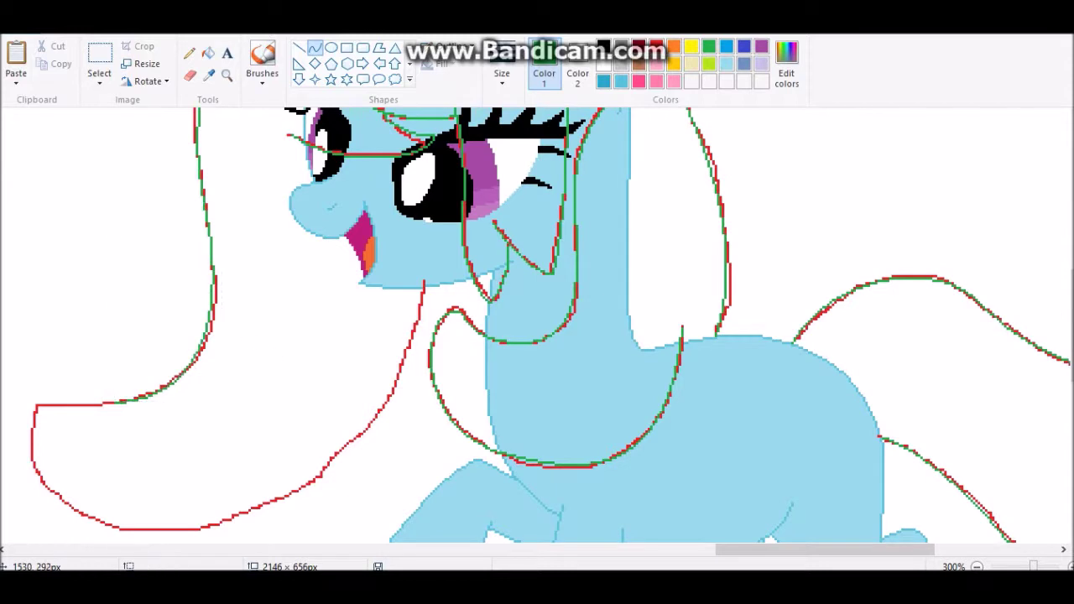
pyautogui.moveTo(202, 198); pyautogui.dragTo(191, 369)
pyautogui.moveTo(198, 285); pyautogui.dragTo(216, 285)
pyautogui.moveTo(127, 391); pyautogui.dragTo(126, 399)
# - Trace the front lock's blunt tip, underside and inner edge up to the chin with green curves
pyautogui.moveTo(37, 404); pyautogui.dragTo(276, 495)
pyautogui.moveTo(151, 457); pyautogui.dragTo(38, 507)
pyautogui.moveTo(210, 503); pyautogui.dragTo(184, 531)
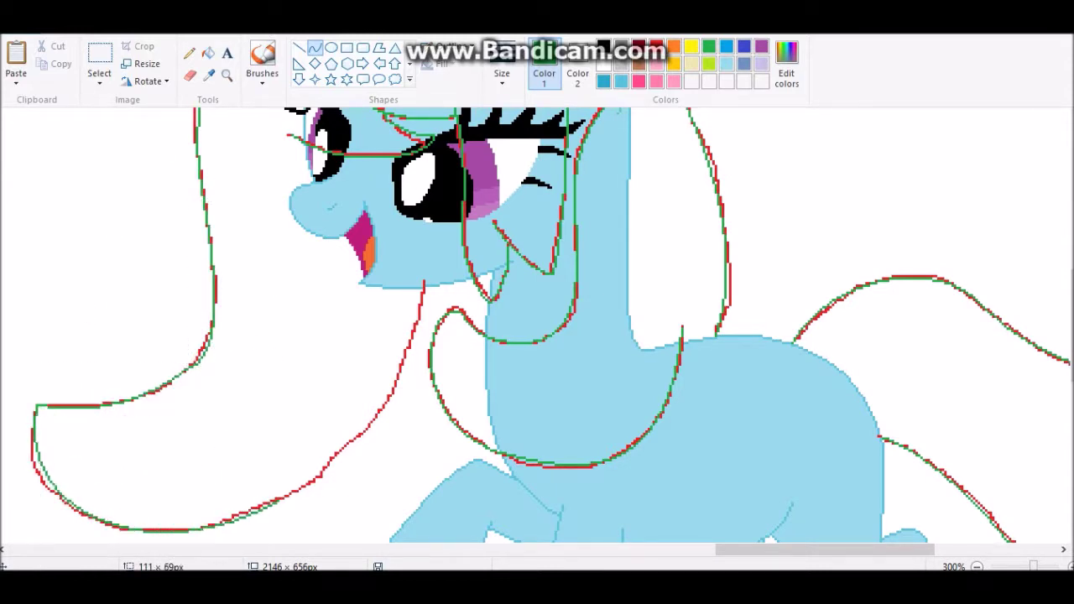
pyautogui.moveTo(284, 501); pyautogui.dragTo(422, 288)
pyautogui.moveTo(390, 335); pyautogui.dragTo(416, 322)
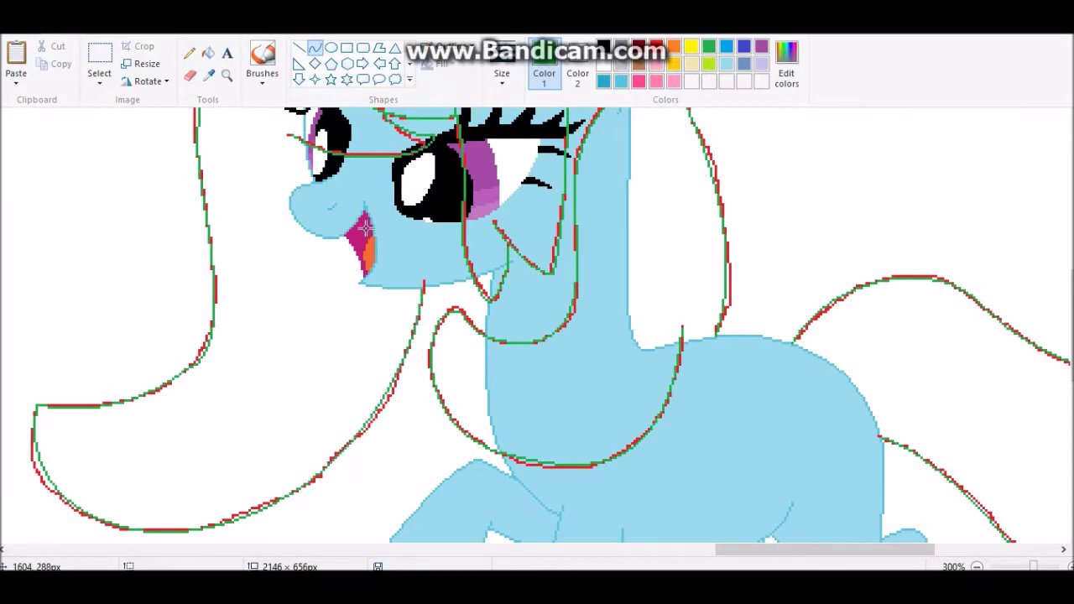
# - Erase the red sketch lines from the mane and tail, keeping the green curves
pyautogui.scroll(-2, 381, 212)
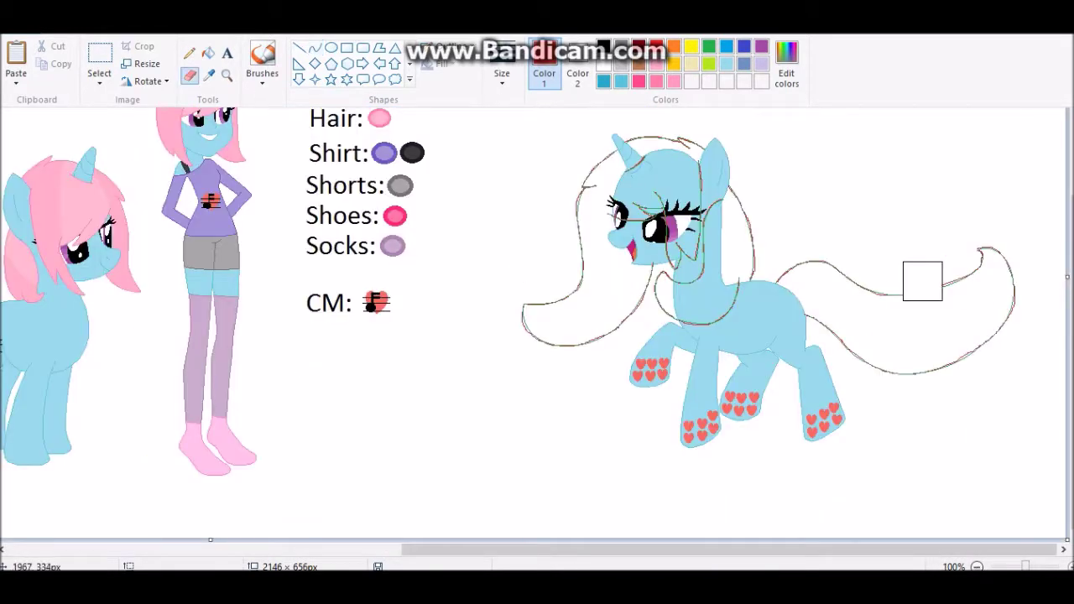
pyautogui.moveTo(928, 303)
pyautogui.mouseDown()
pyautogui.moveTo(843, 343)
pyautogui.moveTo(695, 255)
pyautogui.moveTo(662, 144)
pyautogui.moveTo(654, 311)
pyautogui.mouseUp()
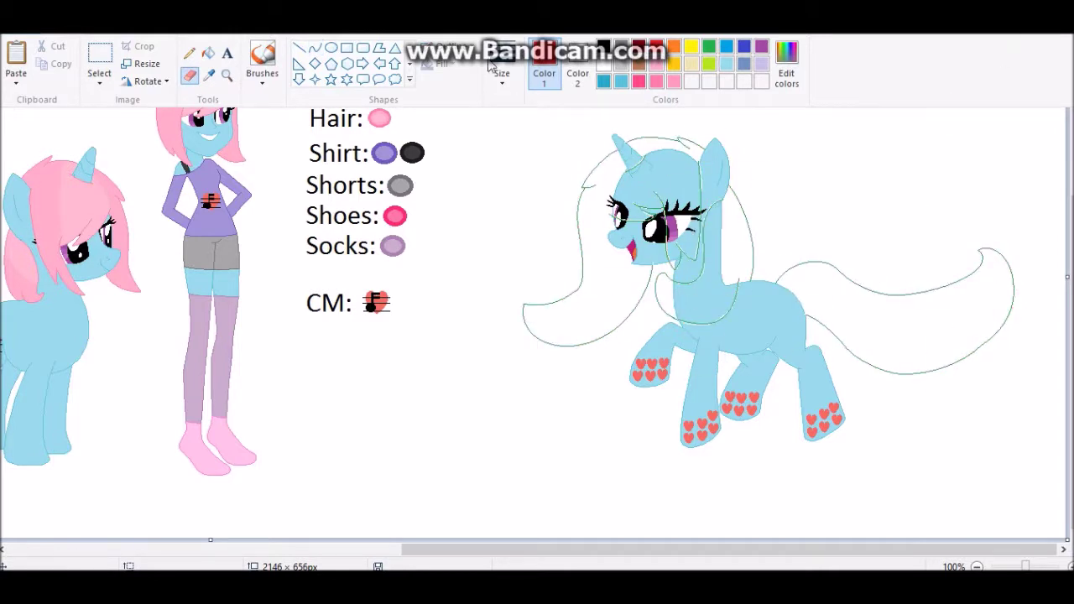
# - Erase the red hearts and the light blue fill from the copied pony's legs, body and head
pyautogui.click(775, 382)
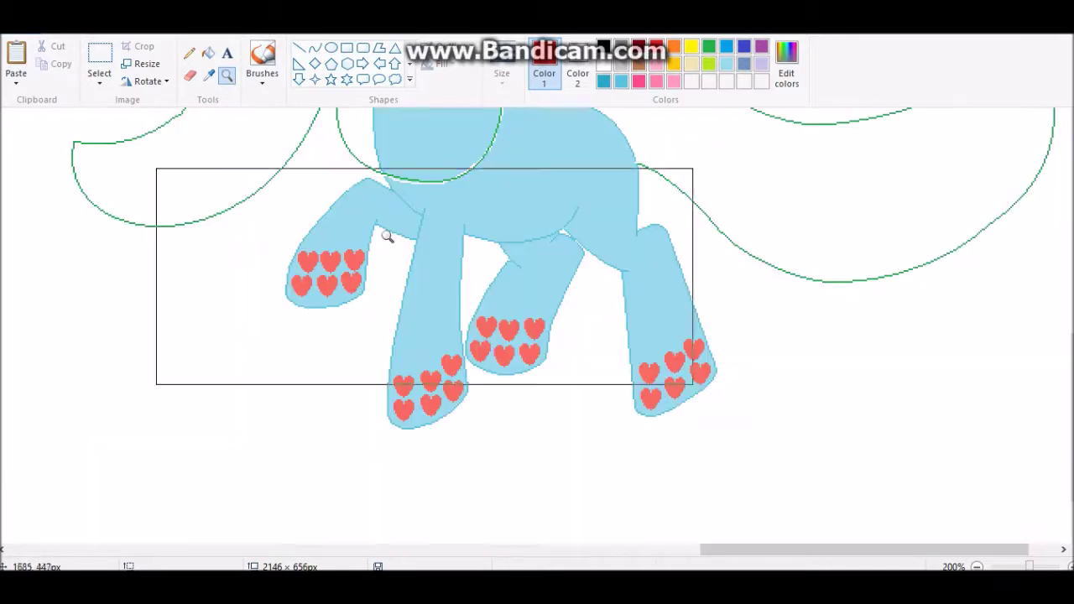
pyautogui.click(190, 74)
pyautogui.moveTo(322, 282); pyautogui.dragTo(688, 361)
pyautogui.moveTo(436, 227)
pyautogui.mouseDown()
pyautogui.moveTo(355, 317)
pyautogui.moveTo(702, 304)
pyautogui.mouseUp()
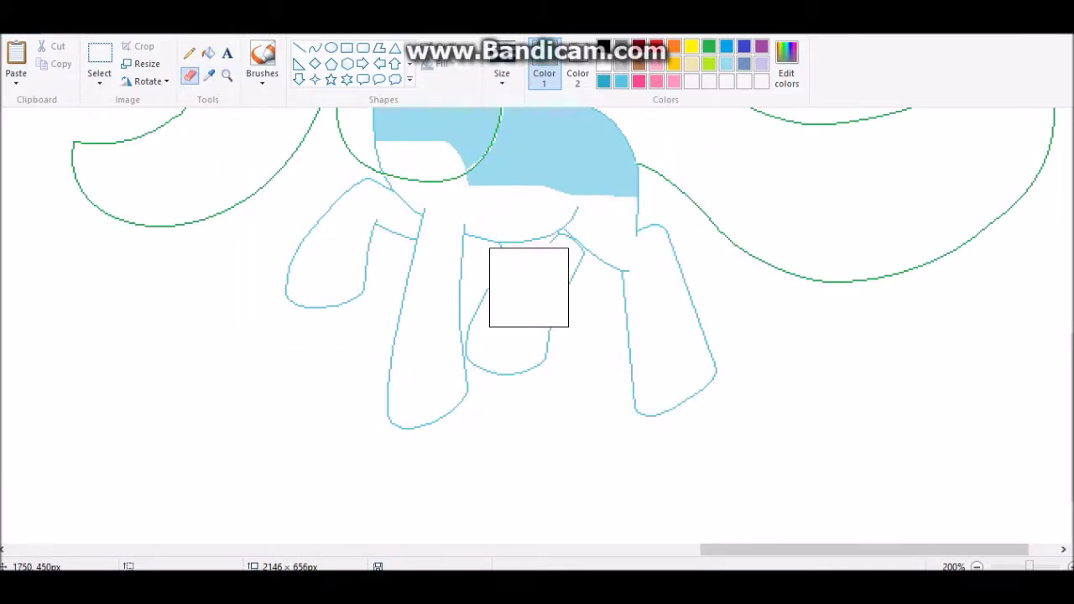
pyautogui.scroll(5, 702, 304)
pyautogui.moveTo(417, 353)
pyautogui.mouseDown()
pyautogui.moveTo(441, 290)
pyautogui.moveTo(414, 216)
pyautogui.mouseUp()
# - Erase the darker blue outlines and remaining mouth and body colours of the copied pony around the green hair lines
pyautogui.click(208, 74)
pyautogui.click(303, 346)
pyautogui.moveTo(290, 344)
pyautogui.mouseDown()
pyautogui.moveTo(293, 378)
pyautogui.moveTo(353, 388)
pyautogui.mouseUp()
pyautogui.click(295, 331)
pyautogui.scroll(-3, 353, 388)
pyautogui.moveTo(523, 327); pyautogui.dragTo(671, 470)
pyautogui.scroll(5, 671, 470)
pyautogui.click(208, 53)
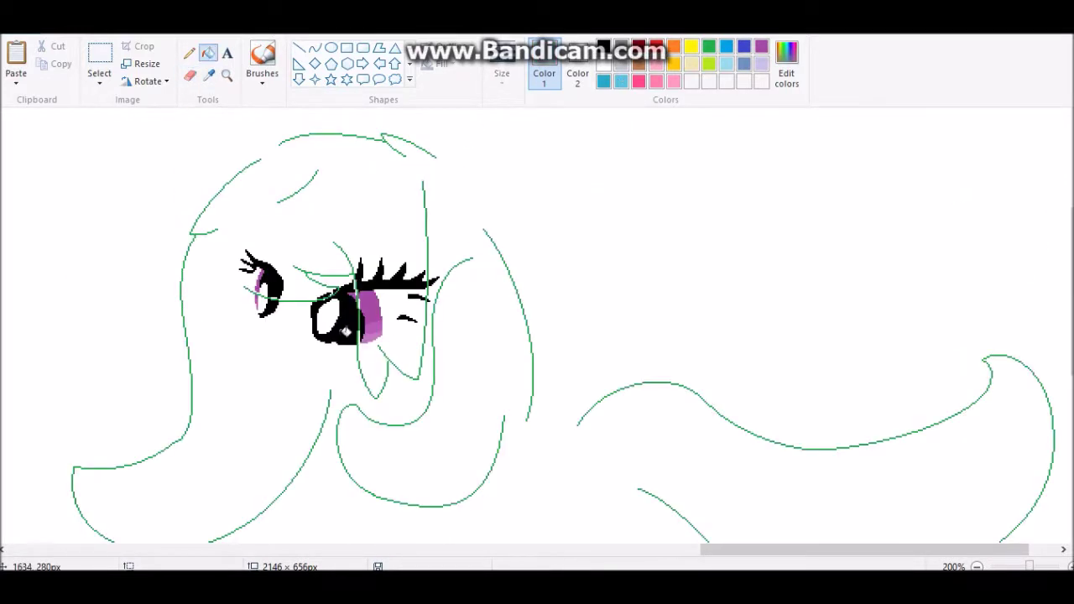
# - Lift the green mane and tail lines from the scratch area and resize the canvas to 1884 px wide
pyautogui.scroll(-2, 587, 336)
pyautogui.click(99, 63)
pyautogui.rightClick(733, 262)
pyautogui.click(849, 406)
pyautogui.scroll(-2, 849, 407)
pyautogui.moveTo(674, 328)
pyautogui.mouseDown()
pyautogui.moveTo(680, 257)
pyautogui.moveTo(751, 252)
pyautogui.mouseUp()
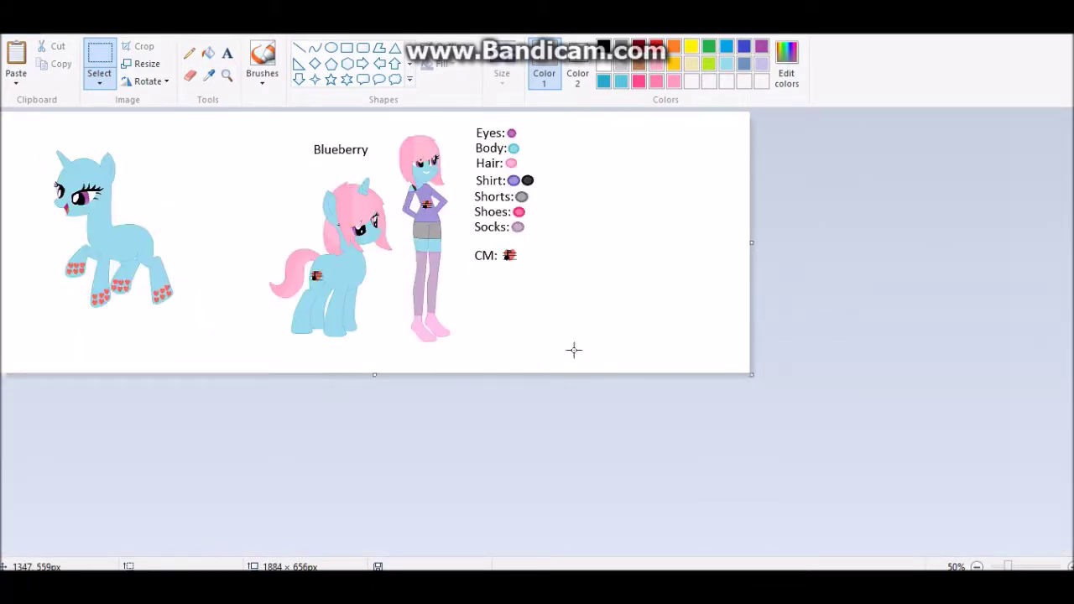
# - Paste the green mane and tail lines onto the original heart-hoofed pony, aligning them with its head and rump
pyautogui.moveTo(53, 125); pyautogui.dragTo(252, 319)
pyautogui.click(227, 75)
pyautogui.click(84, 193)
pyautogui.hotkey('ctrl', 'v')
pyautogui.moveTo(372, 378); pyautogui.dragTo(390, 357)
pyautogui.click(390, 329)
pyautogui.click(227, 75)
pyautogui.rightClick(439, 256)
pyautogui.click(252, 201)
# - Fill the forehead and fringe areas inside the green mane outline with white, covering the head and lashes
pyautogui.click(209, 74)
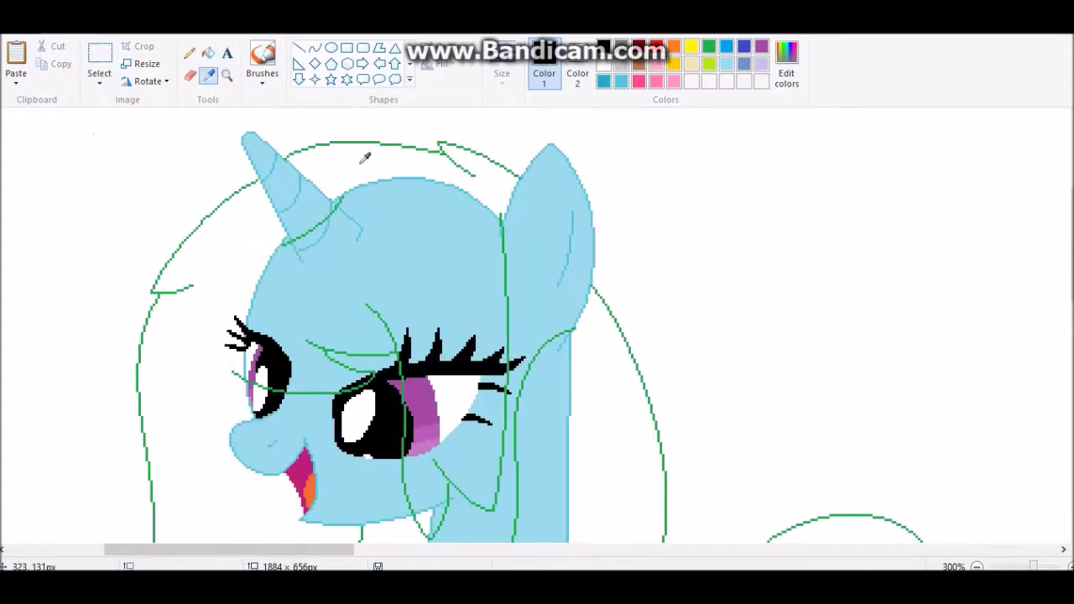
pyautogui.click(363, 161)
pyautogui.click(415, 175)
pyautogui.click(415, 175)
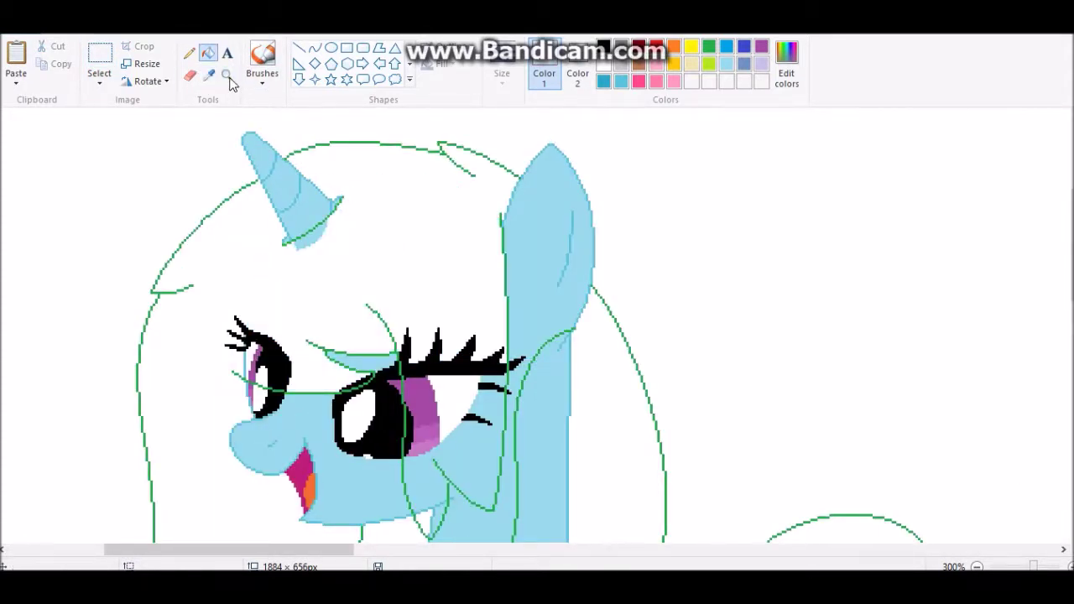
pyautogui.scroll(1, 415, 175)
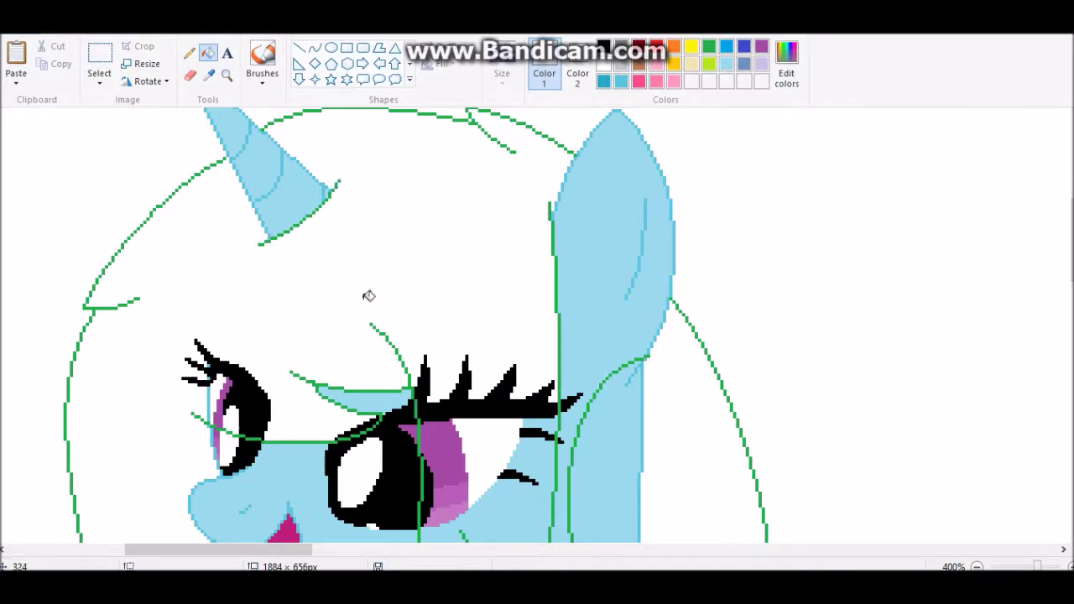
pyautogui.scroll(-2, 375, 287)
pyautogui.click(254, 275)
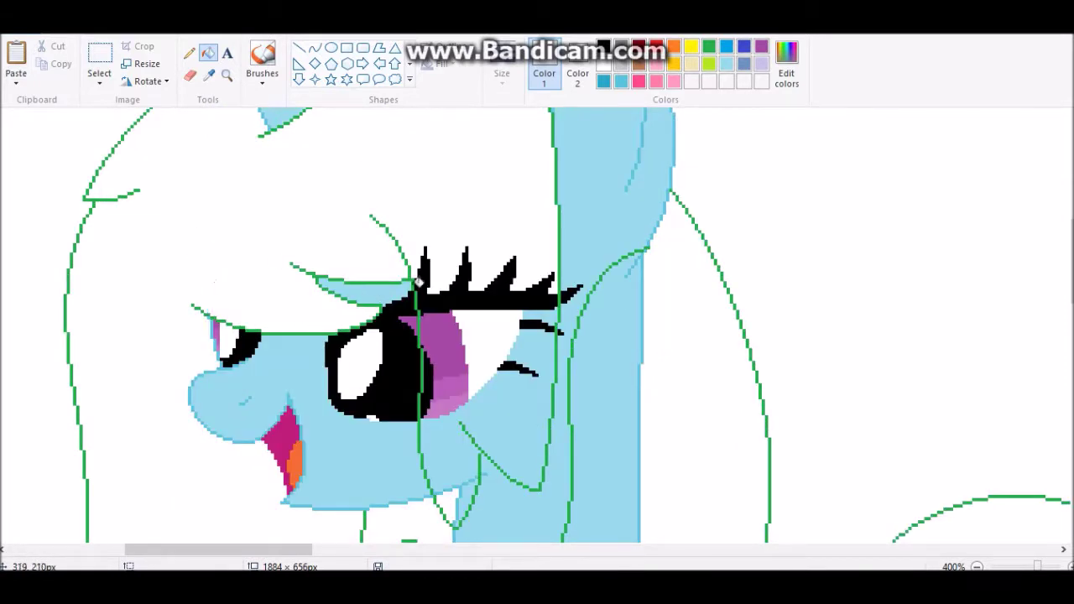
# - Fill the side lock and the mane sections over the neck and chest with white
pyautogui.click(455, 330)
pyautogui.click(470, 419)
pyautogui.scroll(-2, 472, 342)
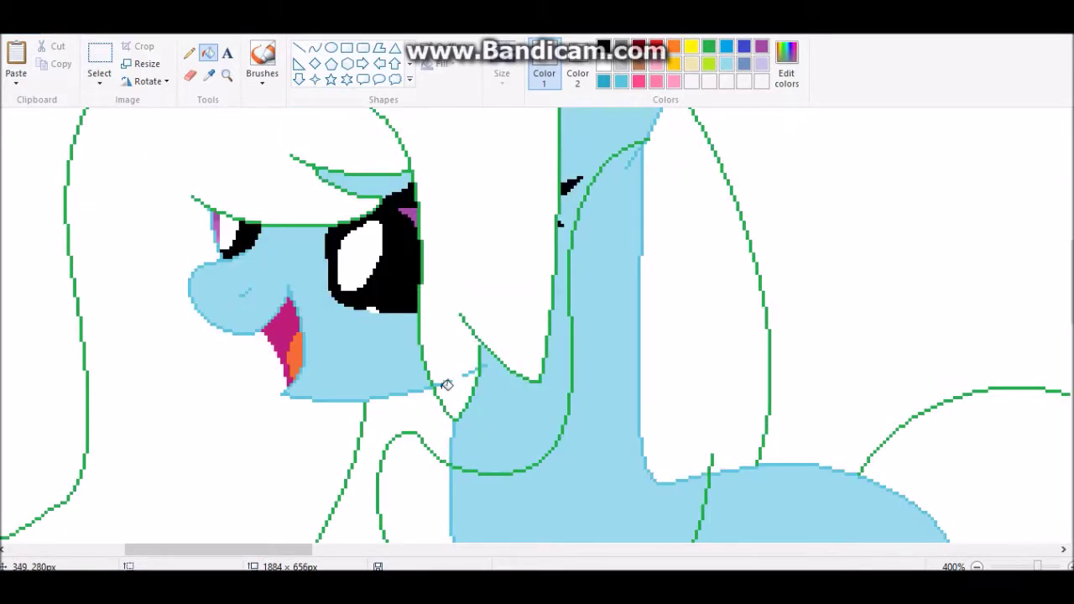
pyautogui.click(648, 223)
pyautogui.click(634, 306)
pyautogui.moveTo(295, 550); pyautogui.dragTo(345, 549)
pyautogui.scroll(-2, 473, 336)
pyautogui.scroll(-4, 473, 337)
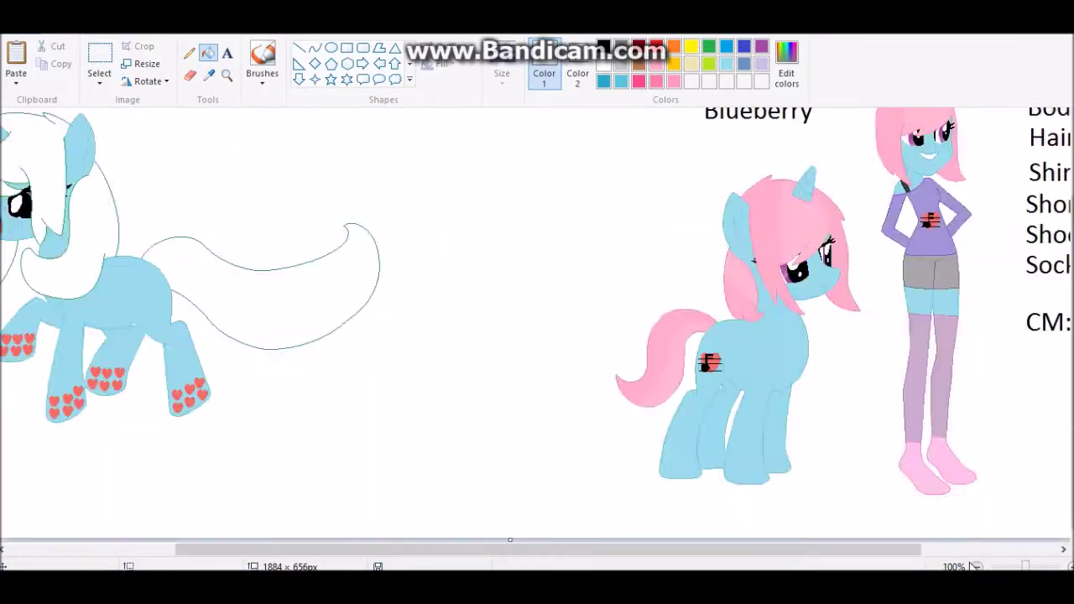
# - Replace the green mane and tail outlines with the reference hair's darker pink
pyautogui.click(226, 75)
pyautogui.click(604, 234)
pyautogui.scroll(2, 537, 336)
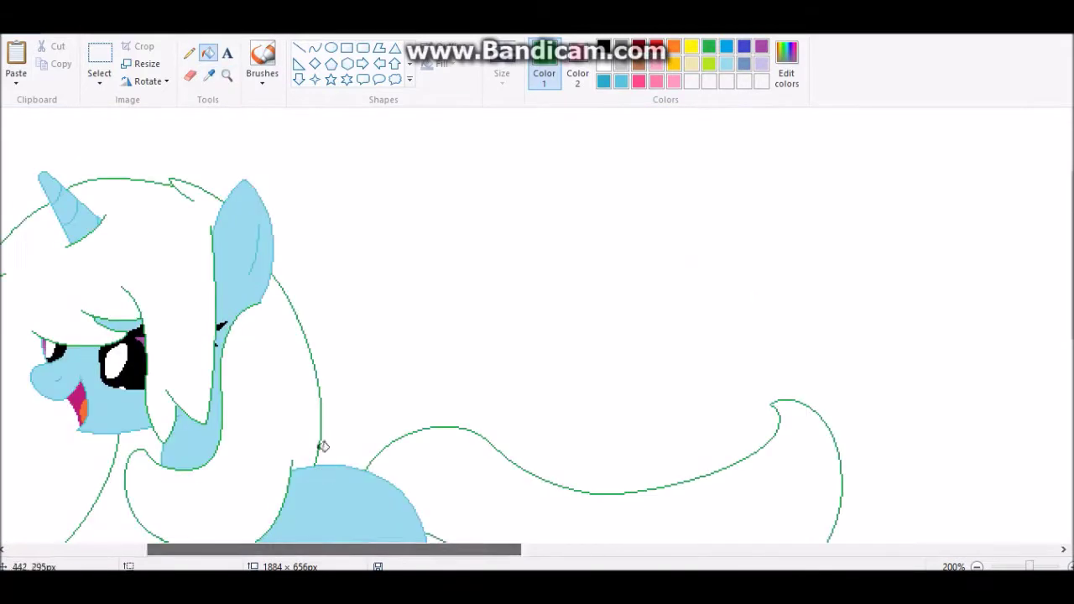
pyautogui.hscroll(-3, 536, 335)
pyautogui.moveTo(252, 218)
pyautogui.mouseDown()
pyautogui.moveTo(351, 435)
pyautogui.moveTo(226, 311)
pyautogui.moveTo(499, 268)
pyautogui.moveTo(597, 366)
pyautogui.moveTo(605, 217)
pyautogui.moveTo(450, 223)
pyautogui.mouseUp()
pyautogui.scroll(-2, 225, 311)
pyautogui.scroll(-2, 597, 366)
pyautogui.hscroll(3, 597, 366)
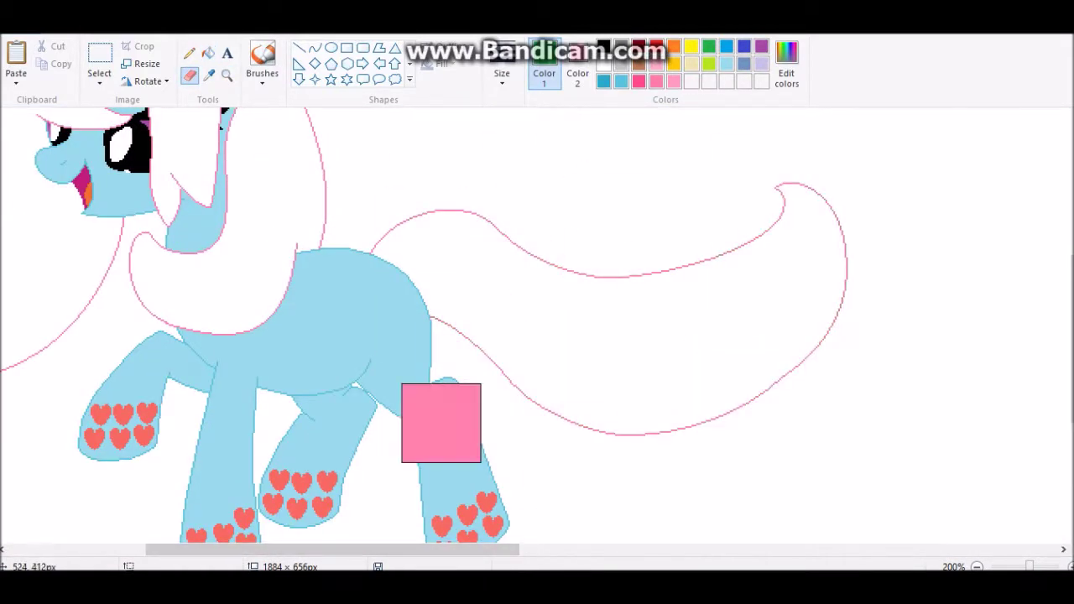
pyautogui.scroll(3, 451, 224)
pyautogui.scroll(-1, 978, 520)
# - Fill the tail and all sections of the mane with the reference hair's pink
pyautogui.click(797, 244)
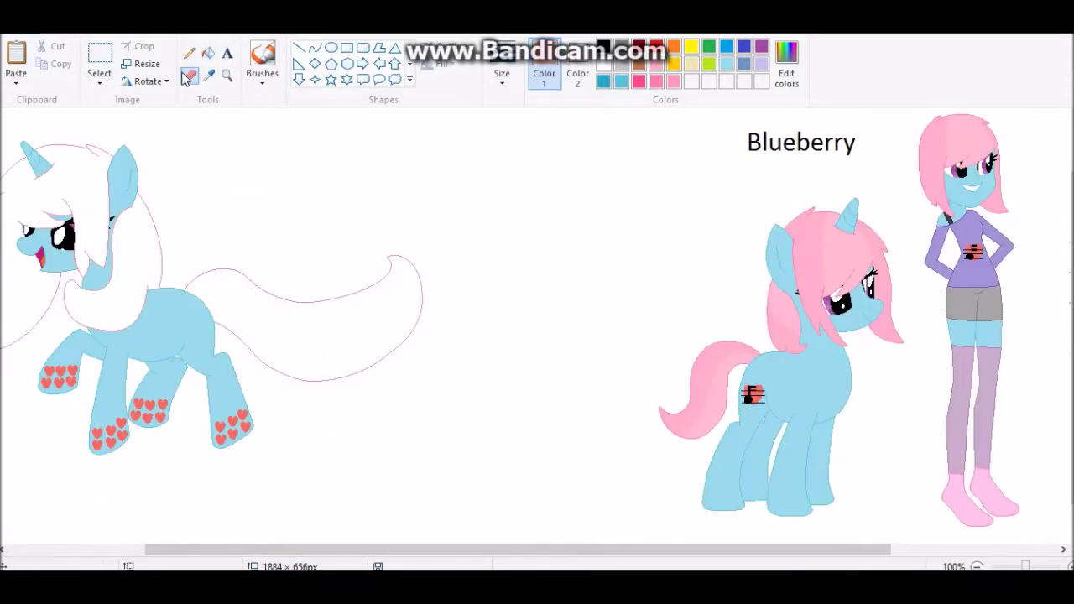
pyautogui.click(319, 327)
pyautogui.click(33, 318)
pyautogui.click(126, 269)
pyautogui.hscroll(-2, 319, 528)
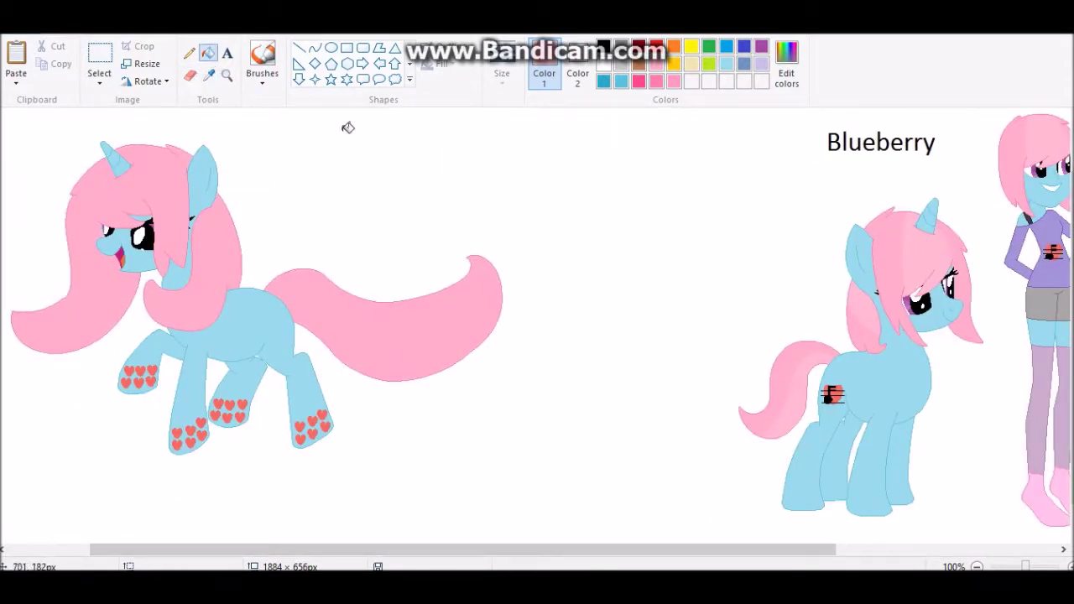
# - Shade the lower part of the long tail with a lighter pink, bounded by a curved line along its length
pyautogui.click(226, 75)
pyautogui.click(427, 332)
pyautogui.click(315, 48)
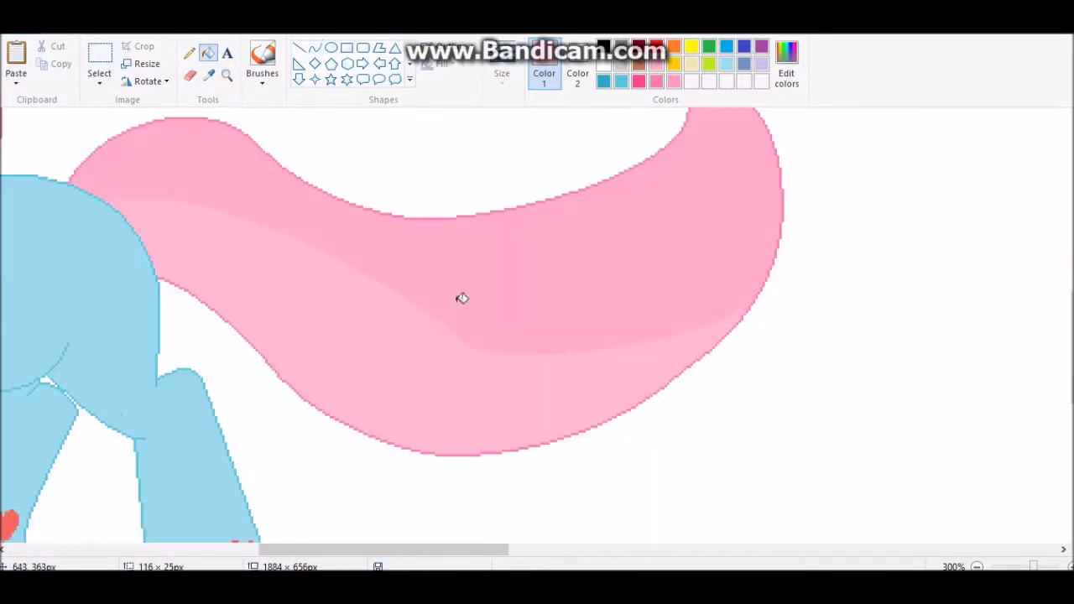
pyautogui.hscroll(-5, 462, 297)
pyautogui.scroll(3, 448, 377)
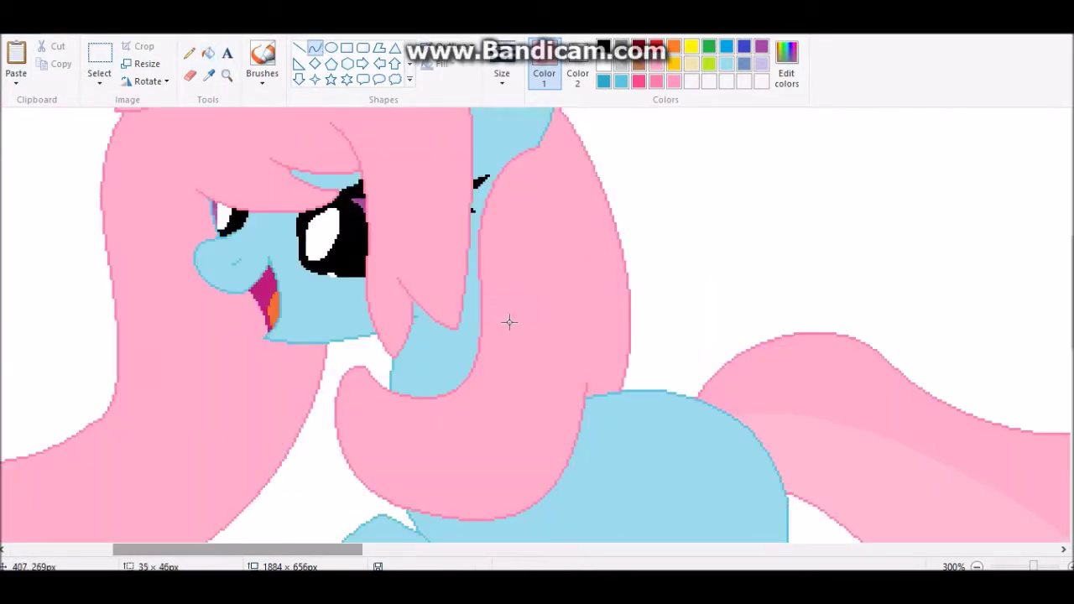
# - Add lighter pink shading to the upper back section of the mane and to the hair over the forehead
pyautogui.scroll(3, 202, 425)
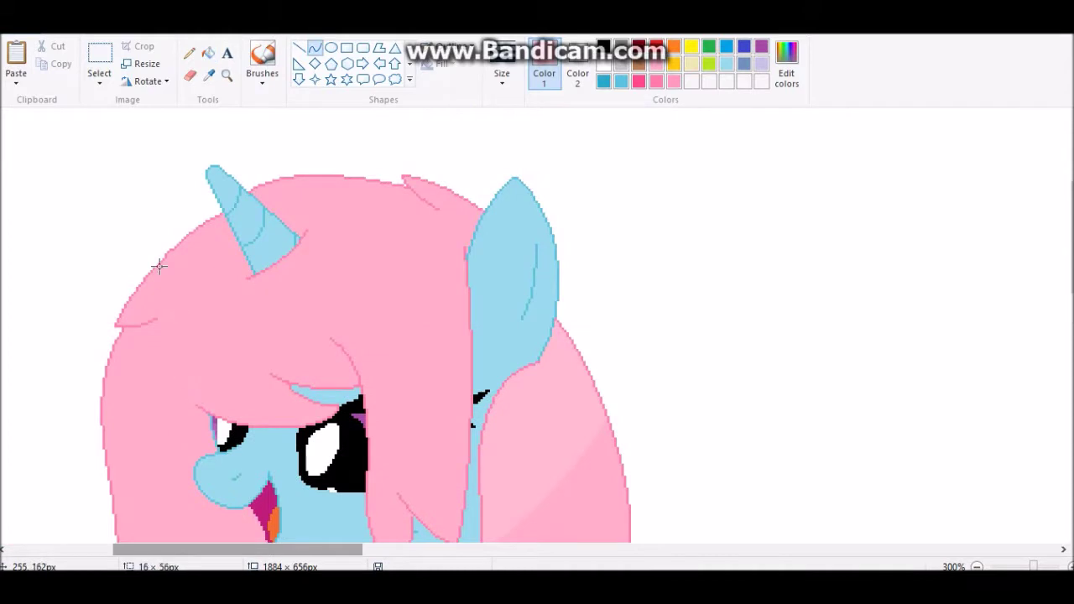
pyautogui.hotkey('alt', 'h')
pyautogui.press('p')
pyautogui.press('1')
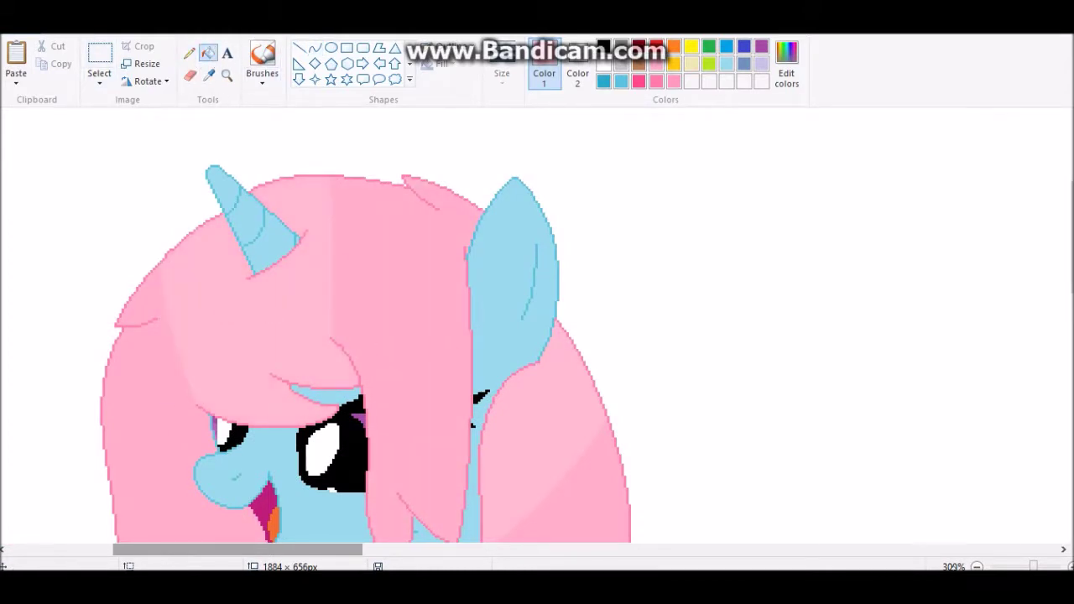
pyautogui.keyDown('ctrl'); pyautogui.scroll(-3, 506, 424); pyautogui.keyUp('ctrl')
pyautogui.moveTo(629, 538); pyautogui.dragTo(566, 534)
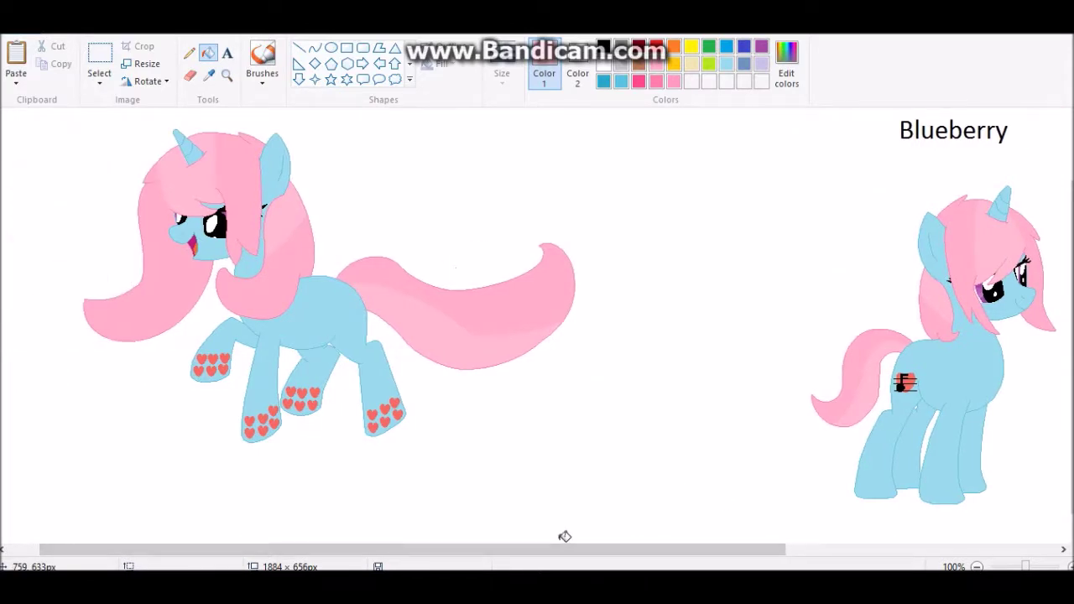
# - Mix a light green with red 180, green 250 and blue 175, and fill a vertical stripe in the fringe with it
pyautogui.click(786, 62)
pyautogui.click(592, 202)
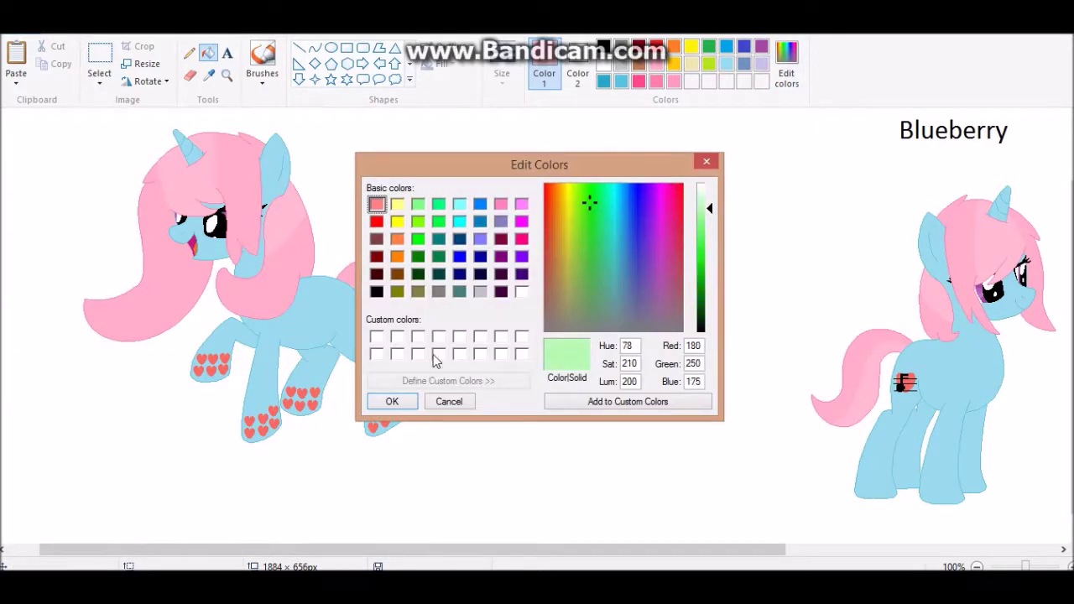
pyautogui.click(392, 401)
pyautogui.click(349, 311)
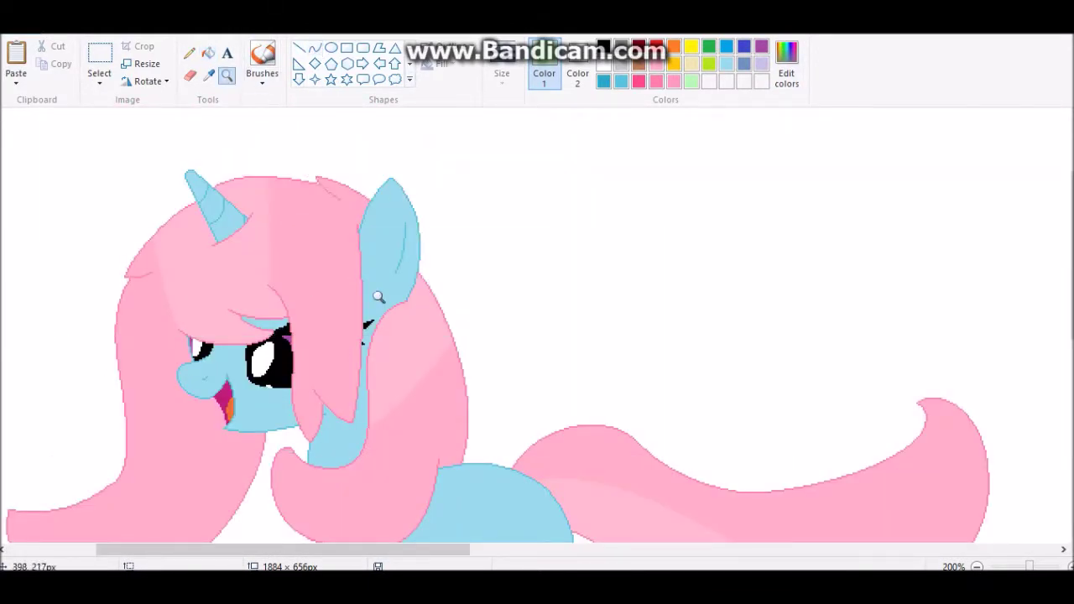
pyautogui.click(394, 342)
pyautogui.moveTo(305, 412); pyautogui.dragTo(297, 204)
pyautogui.click(208, 53)
pyautogui.click(277, 287)
# - Fill curved light green bands along the lower edges of the long front lock and the mane section over the chest
pyautogui.scroll(-5, 277, 288)
pyautogui.moveTo(265, 549); pyautogui.dragTo(210, 550)
pyautogui.scroll(-2, 411, 167)
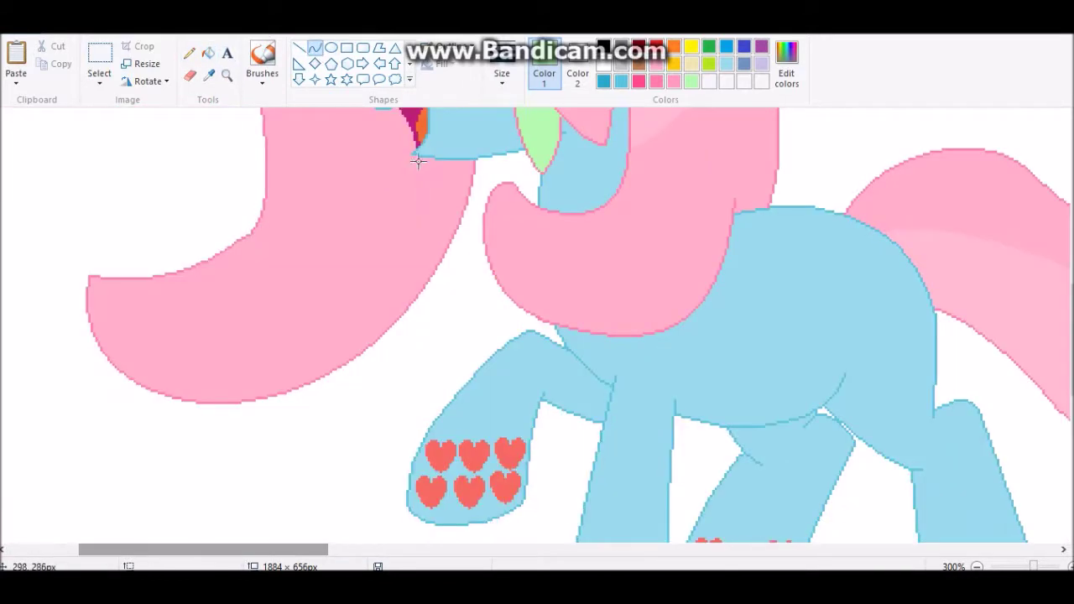
pyautogui.click(319, 324)
pyautogui.scroll(2, 801, 295)
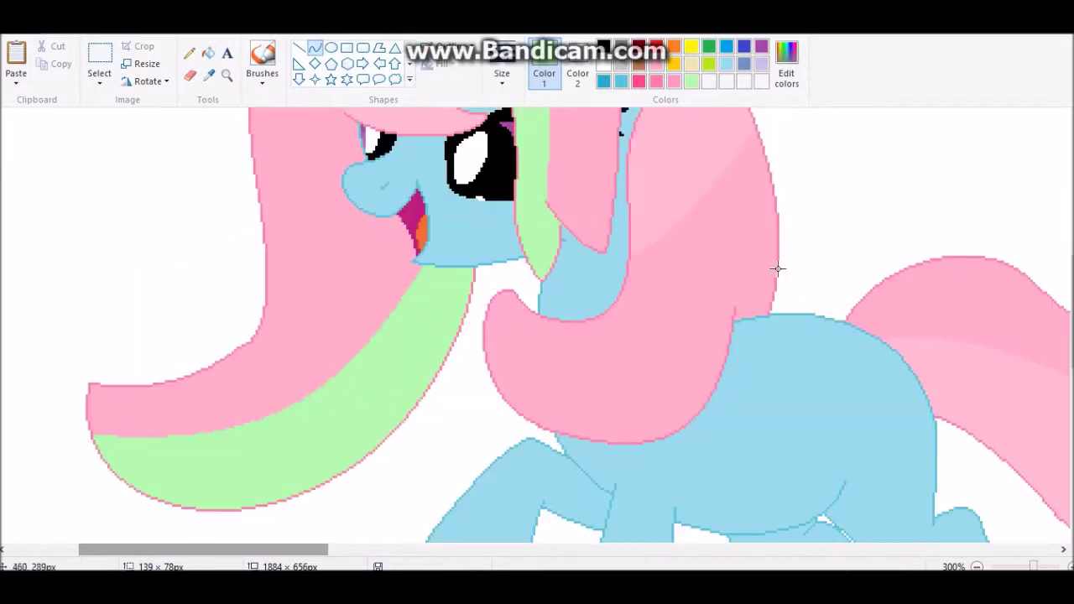
pyautogui.moveTo(484, 322); pyautogui.dragTo(599, 394)
pyautogui.click(208, 53)
pyautogui.click(604, 352)
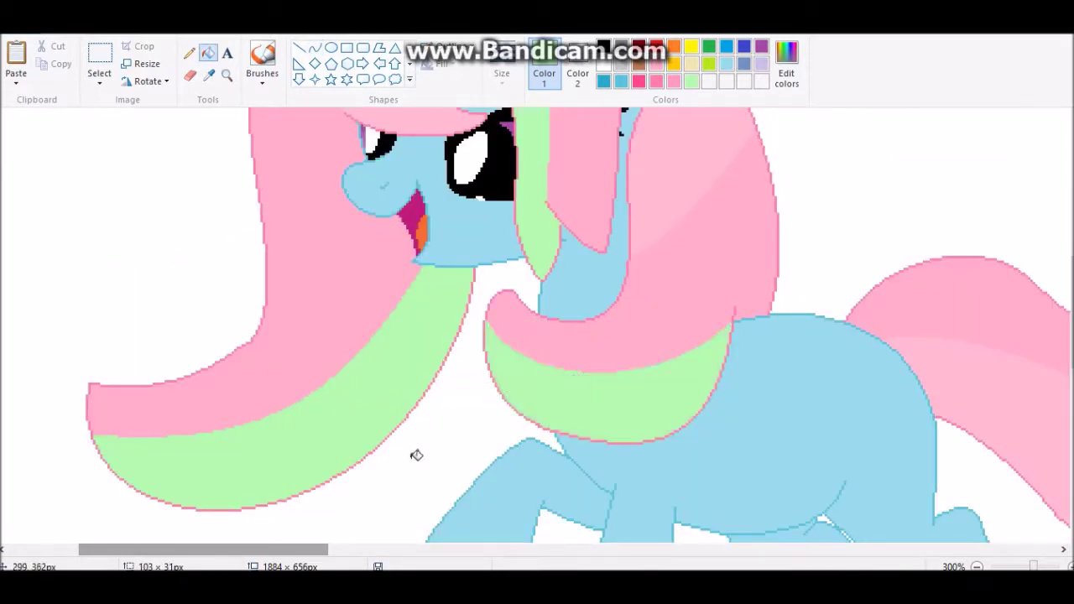
# - Draw a light green stripe through the tail along the border between the two pinks, widening toward the tip
pyautogui.hscroll(10, 461, 489)
pyautogui.scroll(-2, 460, 489)
pyautogui.click(313, 48)
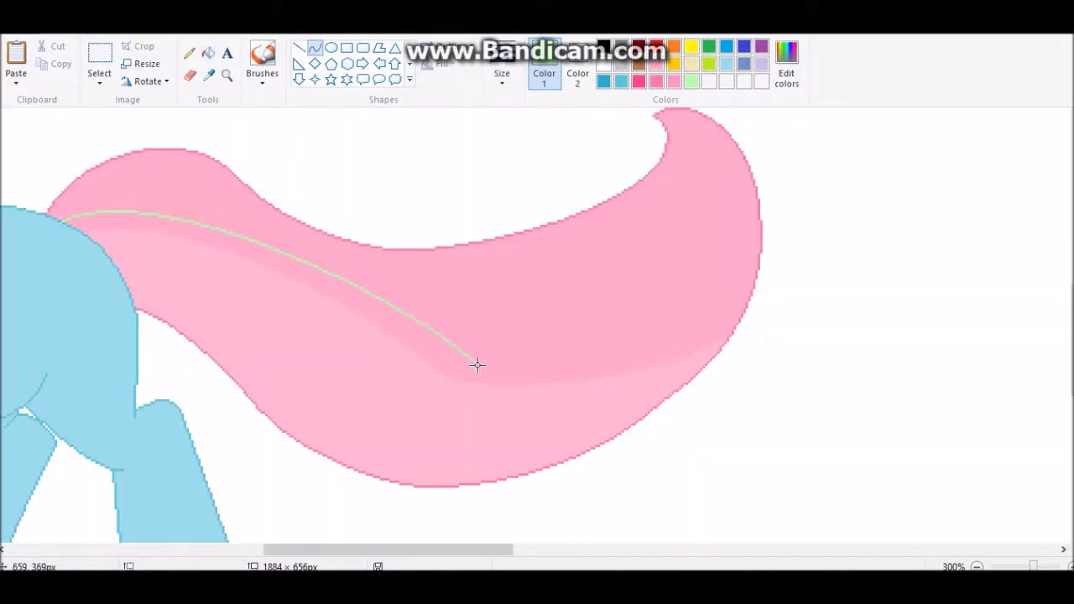
pyautogui.moveTo(638, 277); pyautogui.dragTo(637, 319)
pyautogui.click(209, 53)
pyautogui.click(604, 344)
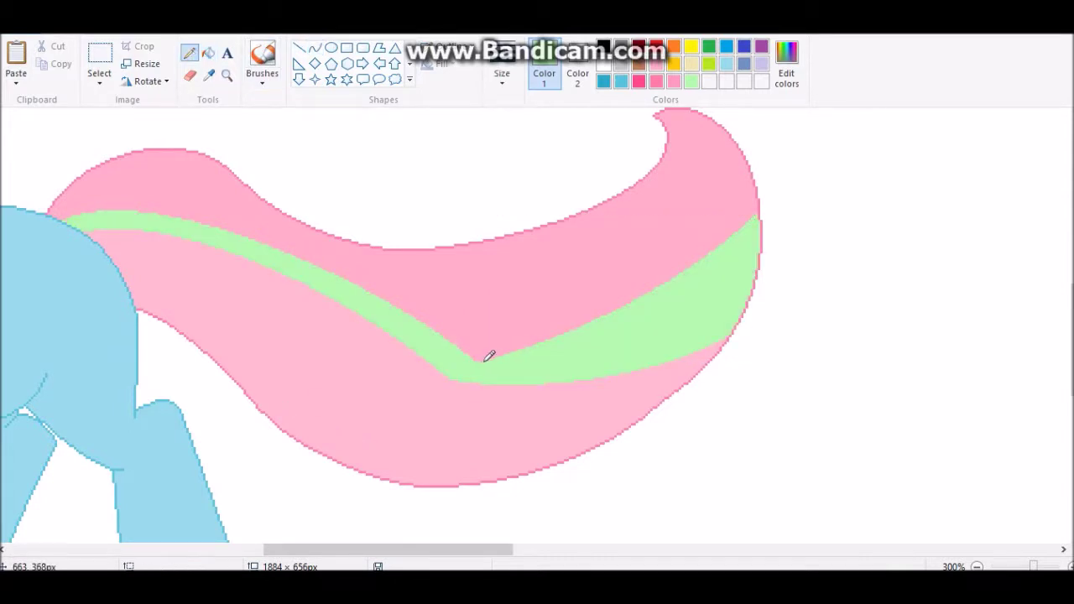
pyautogui.keyDown('ctrl'); pyautogui.scroll(-4, 726, 401); pyautogui.keyUp('ctrl')
# - Draw a small heart in the hoof hearts' red beside the pony, fill it and copy it
pyautogui.click(227, 74)
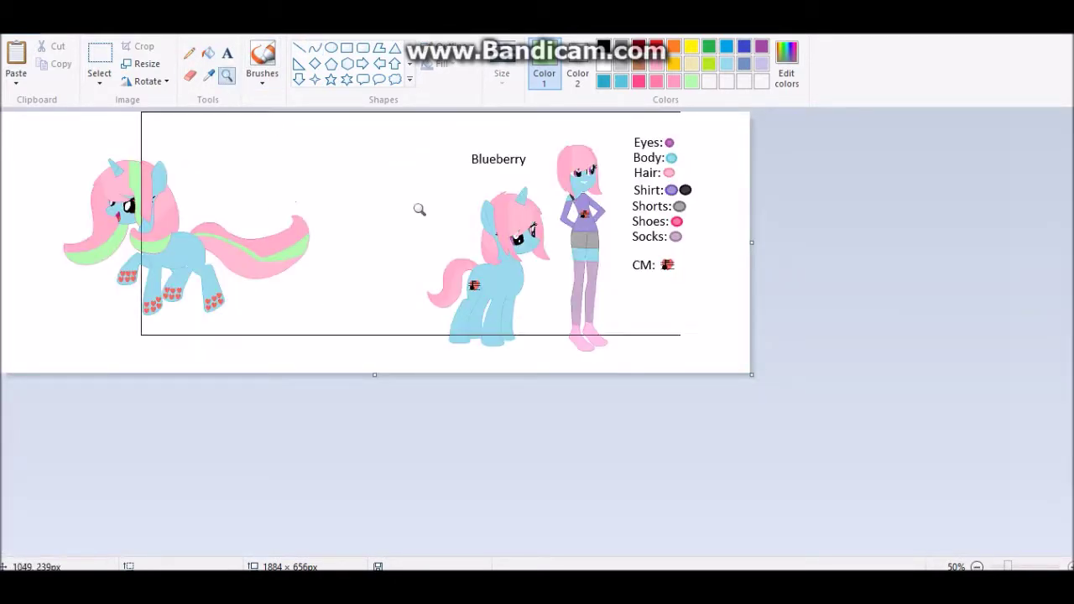
pyautogui.click(419, 209)
pyautogui.click(296, 348)
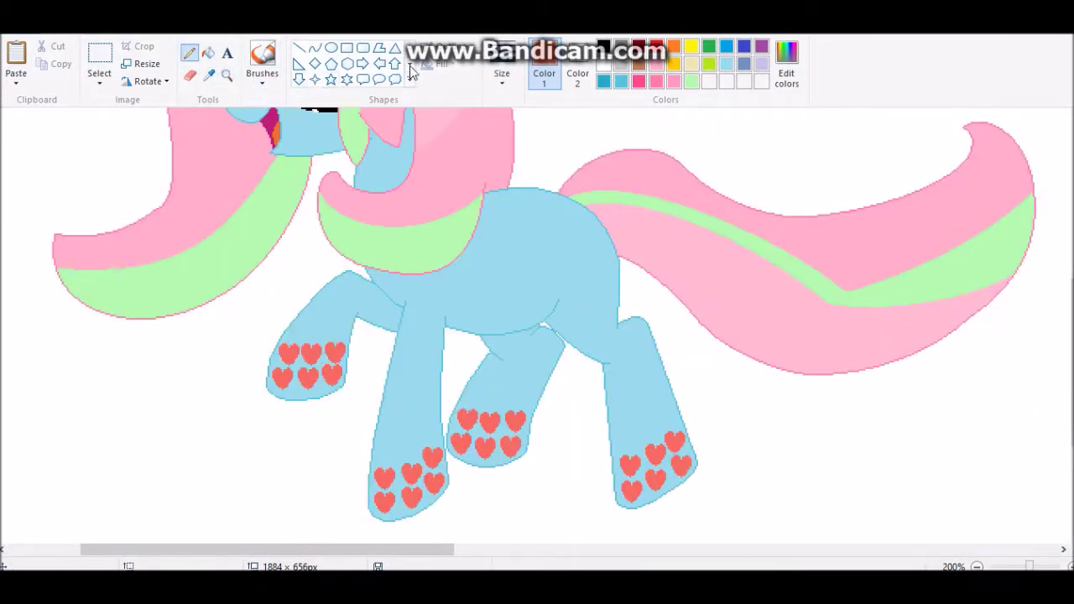
pyautogui.click(410, 67)
pyautogui.click(300, 79)
pyautogui.moveTo(189, 358); pyautogui.dragTo(220, 387)
pyautogui.click(208, 53)
pyautogui.click(200, 367)
pyautogui.click(99, 67)
pyautogui.moveTo(180, 353); pyautogui.dragTo(222, 390)
pyautogui.rightClick(214, 374)
pyautogui.click(260, 473)
# - Paste seven red hearts in a row along the green band of the long front lock
pyautogui.moveTo(48, 127); pyautogui.dragTo(114, 286)
pyautogui.click(16, 55)
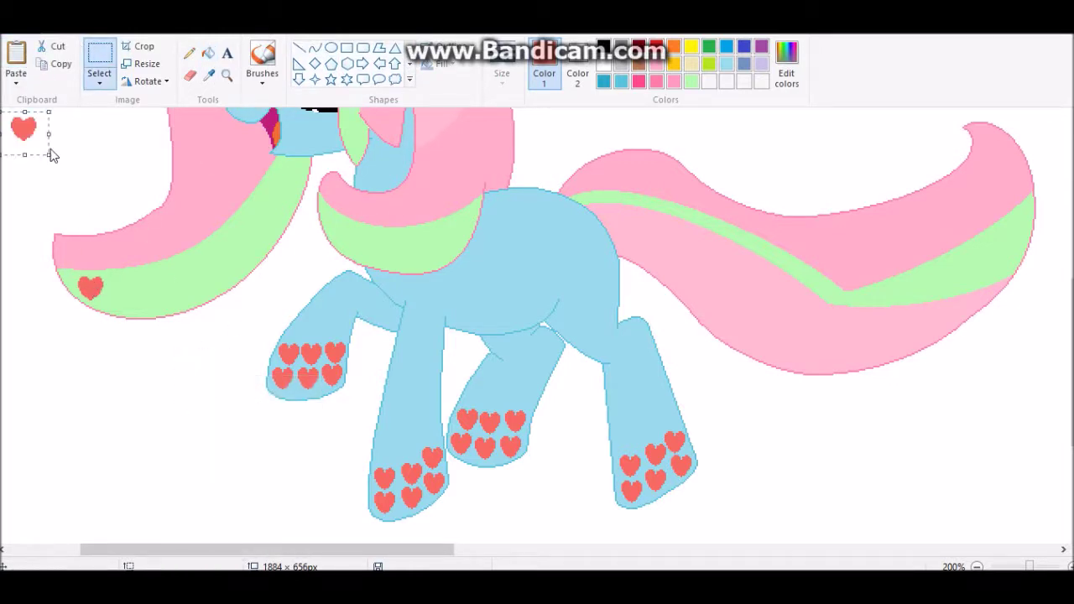
pyautogui.moveTo(47, 148); pyautogui.dragTo(156, 308)
pyautogui.click(16, 55)
pyautogui.moveTo(38, 127); pyautogui.dragTo(283, 175)
# - Paste five hearts down the green fringe stripe and four along the lighter pink forehead section
pyautogui.click(16, 55)
pyautogui.click(16, 55)
pyautogui.click(16, 55)
pyautogui.scroll(3, 397, 240)
pyautogui.click(16, 55)
pyautogui.moveTo(23, 130); pyautogui.dragTo(344, 217)
pyautogui.click(15, 56)
pyautogui.click(16, 55)
pyautogui.click(16, 55)
pyautogui.moveTo(24, 130); pyautogui.dragTo(369, 304)
pyautogui.click(16, 55)
pyautogui.click(16, 56)
# - Place four hearts in a row along the green band of the mane section over the chest
pyautogui.moveTo(24, 130); pyautogui.dragTo(344, 458)
pyautogui.click(16, 56)
pyautogui.click(16, 56)
pyautogui.click(16, 56)
pyautogui.click(16, 55)
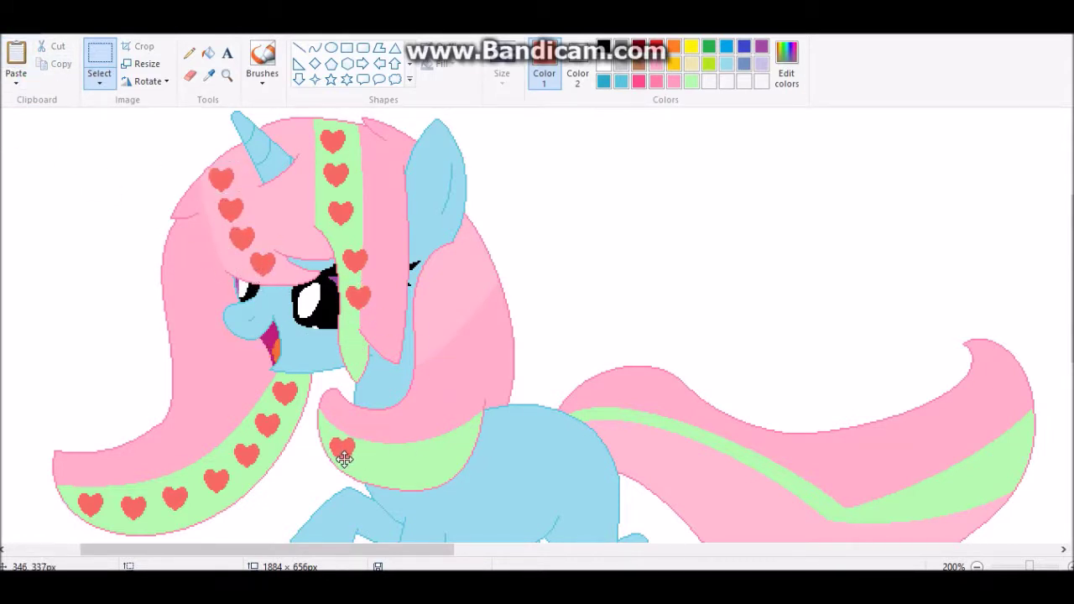
pyautogui.click(16, 55)
pyautogui.moveTo(23, 130); pyautogui.dragTo(450, 455)
pyautogui.click(16, 56)
# - Place two hearts on the lighter pink upper part of the back mane
pyautogui.click(19, 62)
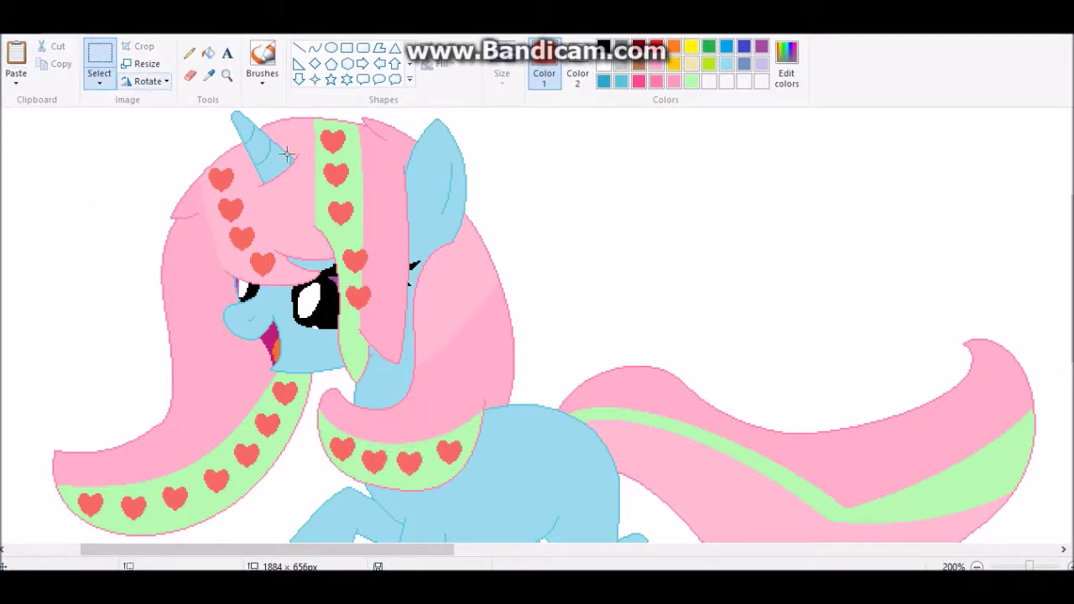
pyautogui.scroll(-3, 222, 220)
pyautogui.moveTo(71, 147); pyautogui.dragTo(436, 200)
pyautogui.click(16, 55)
pyautogui.moveTo(24, 130); pyautogui.dragTo(468, 173)
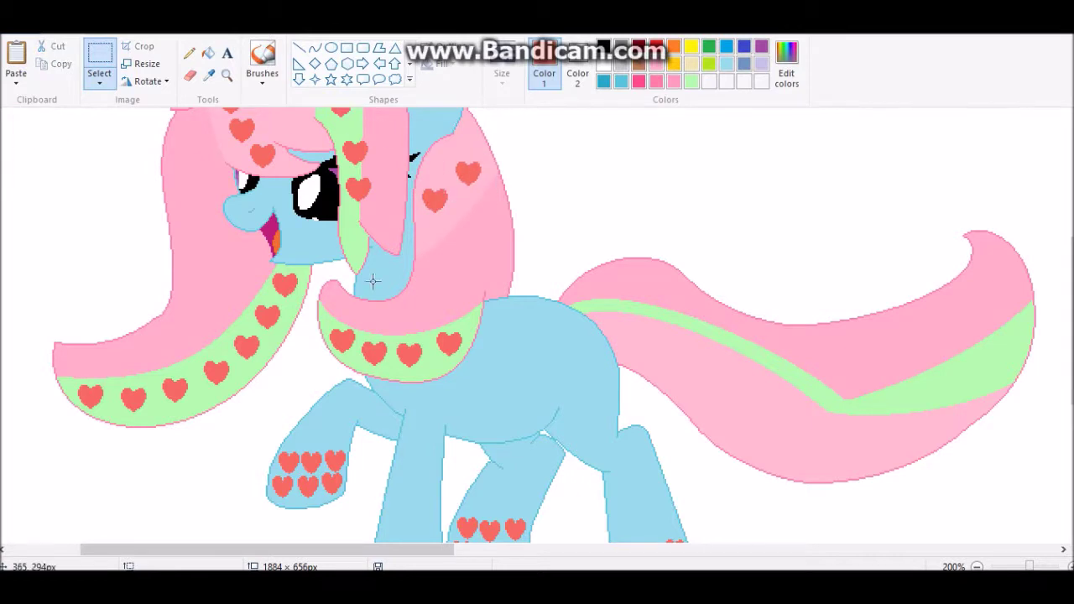
# - Sample the light green and widen the fringe stripe on the side facing the ear
pyautogui.scroll(3, 537, 327)
pyautogui.click(208, 75)
pyautogui.click(321, 169)
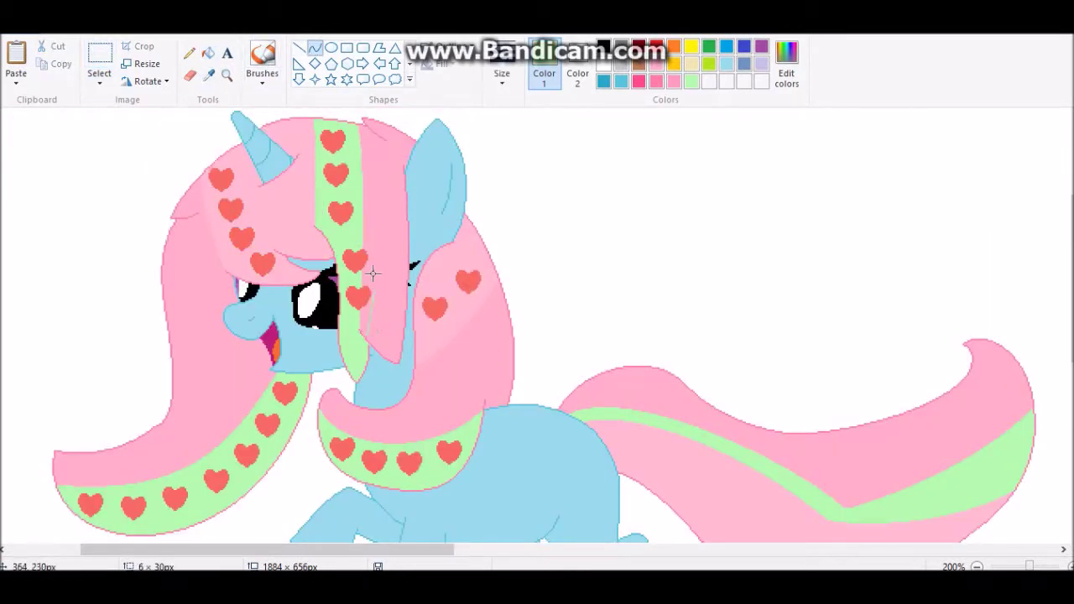
pyautogui.hotkey('ctrl', 'z')
pyautogui.scroll(-3, 419, 369)
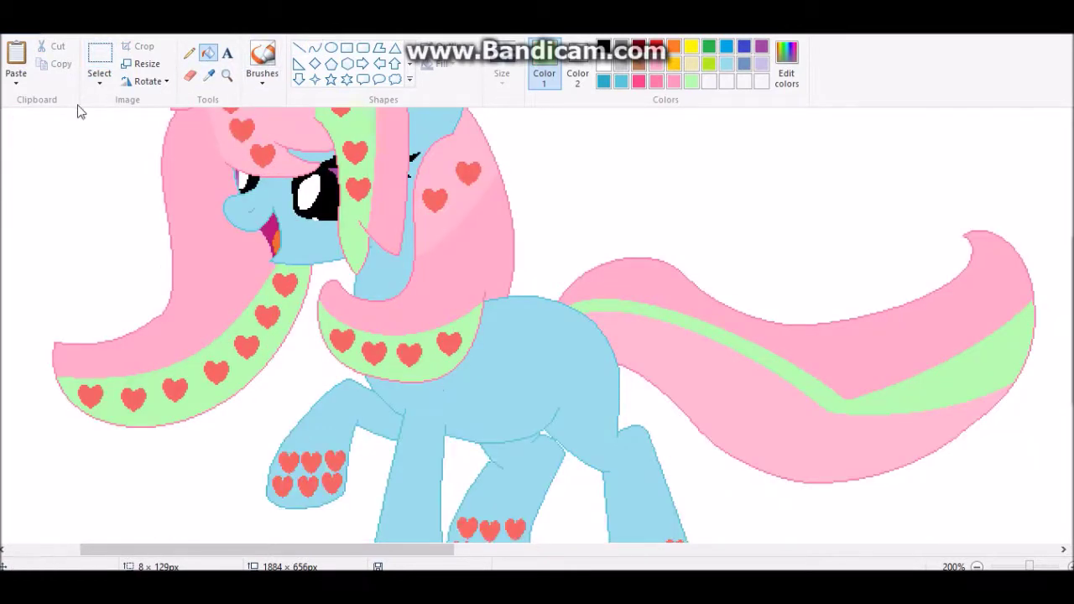
pyautogui.hotkey('ctrl', 'v')
pyautogui.moveTo(33, 132); pyautogui.dragTo(307, 338)
pyautogui.hotkey('ctrl', 'z')
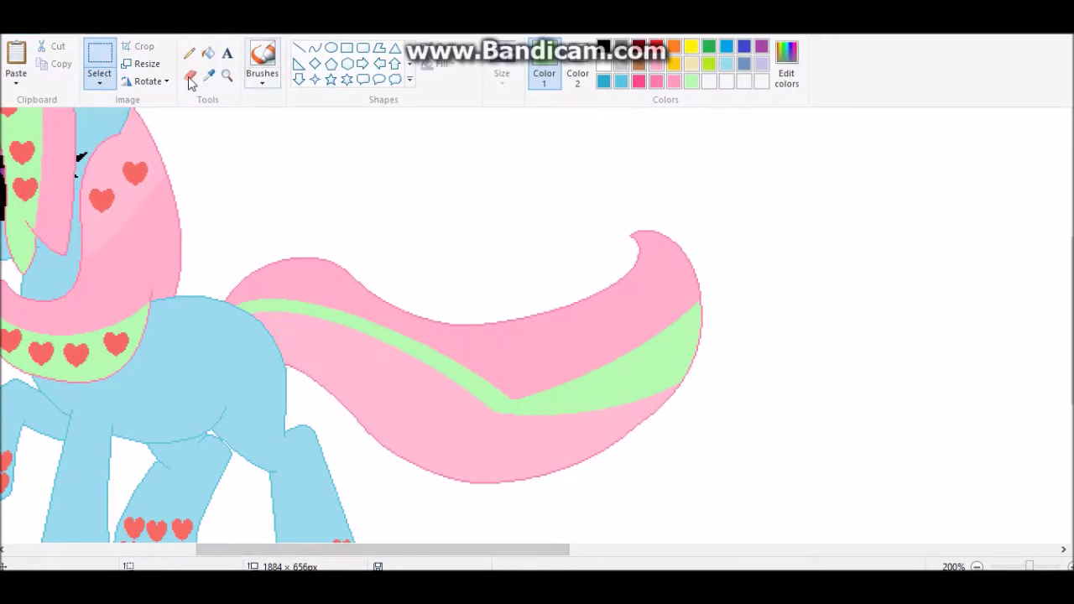
# - Thicken the tail's green stripe along its upper edge, flattening the sharp bend and widening the narrow part near the body
pyautogui.click(314, 48)
pyautogui.click(207, 53)
pyautogui.click(512, 390)
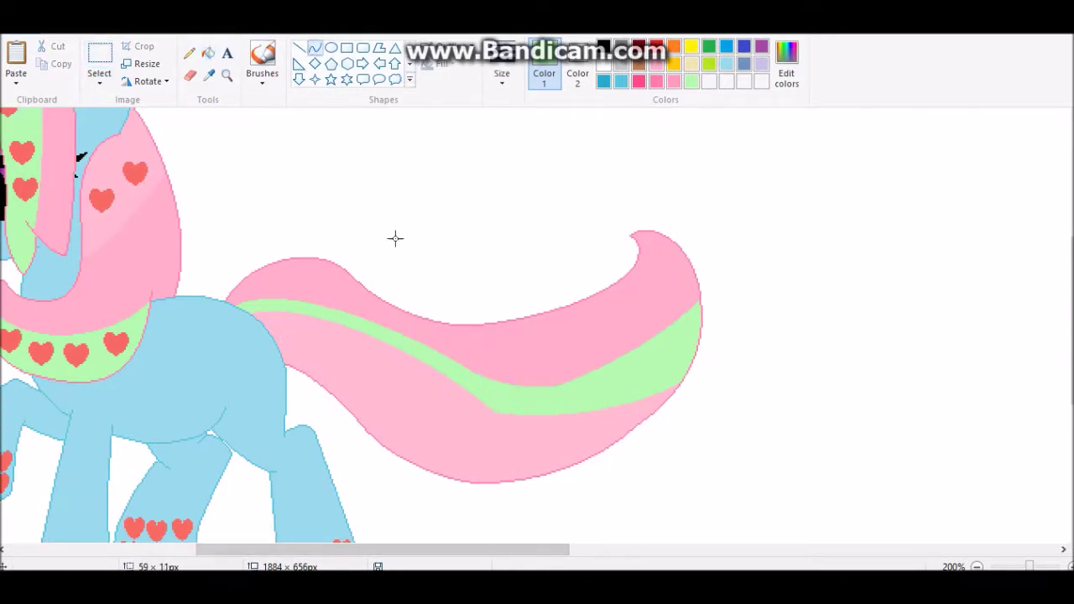
pyautogui.click(208, 53)
pyautogui.click(295, 262)
pyautogui.hotkey('ctrl', 'z')
pyautogui.click(226, 74)
pyautogui.click(298, 420)
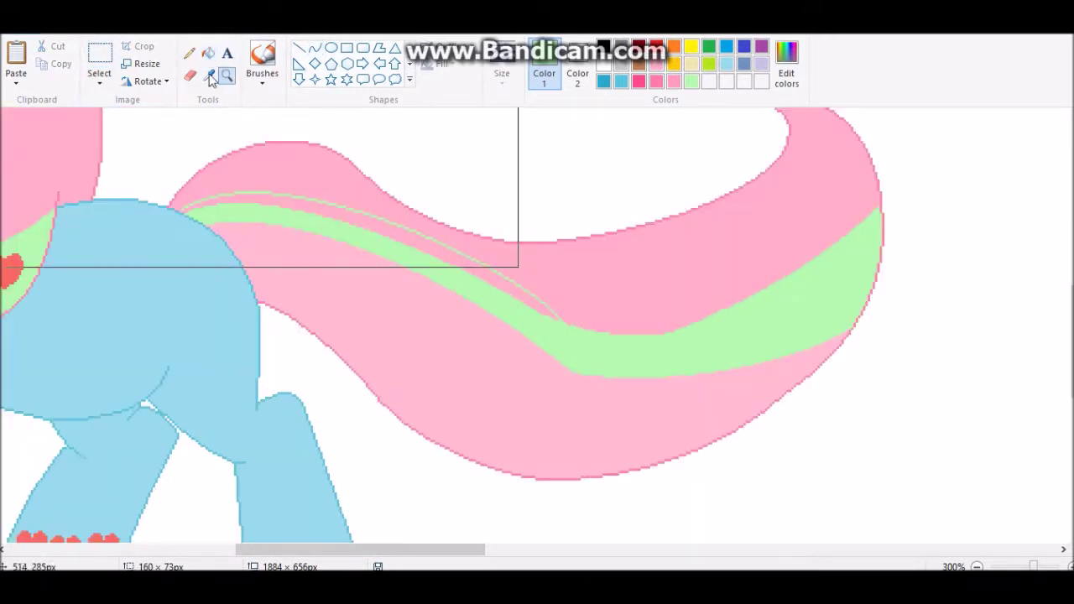
pyautogui.click(207, 53)
pyautogui.click(363, 245)
pyautogui.hotkey('ctrl', 'v')
pyautogui.moveTo(36, 134); pyautogui.dragTo(426, 377)
pyautogui.hotkey('ctrl', 'v')
pyautogui.hotkey('ctrl', 'v')
pyautogui.hotkey('ctrl', 'v')
pyautogui.hotkey('ctrl', 'z')
pyautogui.hotkey('ctrl', 'z')
pyautogui.hotkey('ctrl', 'z')
pyautogui.hotkey('ctrl', 'z')
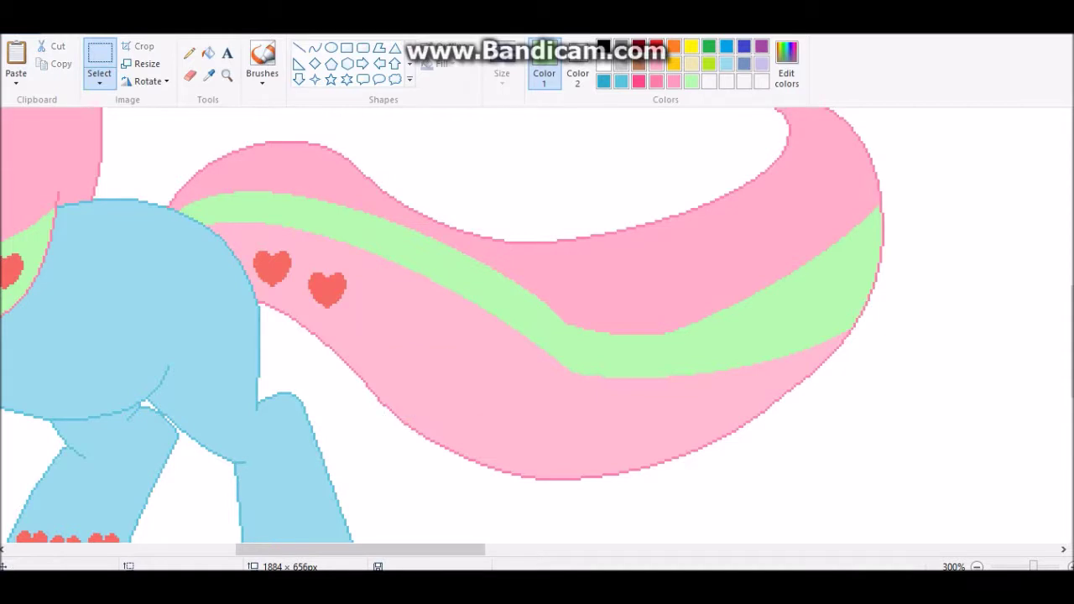
# - Paste two rows of red hearts across the lighter pink lower part of the tail
pyautogui.moveTo(278, 277); pyautogui.dragTo(344, 314)
pyautogui.hotkey('ctrl', 'v')
pyautogui.moveTo(37, 137); pyautogui.dragTo(471, 429)
pyautogui.hotkey('ctrl', 'v')
pyautogui.hotkey('ctrl', 'v')
pyautogui.click(16, 63)
pyautogui.moveTo(37, 136); pyautogui.dragTo(692, 423)
pyautogui.click(16, 62)
pyautogui.click(16, 63)
pyautogui.hotkey('ctrl', 'v')
pyautogui.hotkey('ctrl', 'v')
# - Paste red hearts in a row along the wide part of the tail's green stripe
pyautogui.moveTo(37, 143); pyautogui.dragTo(767, 335)
pyautogui.click(16, 62)
pyautogui.click(16, 63)
pyautogui.hotkey('ctrl', 'v')
pyautogui.click(16, 62)
pyautogui.hotkey('ctrl', 'v')
pyautogui.click(16, 63)
pyautogui.hotkey('ctrl', 'v')
pyautogui.click(20, 54)
pyautogui.moveTo(37, 142); pyautogui.dragTo(587, 365)
pyautogui.click(16, 63)
pyautogui.hotkey('ctrl', 'v')
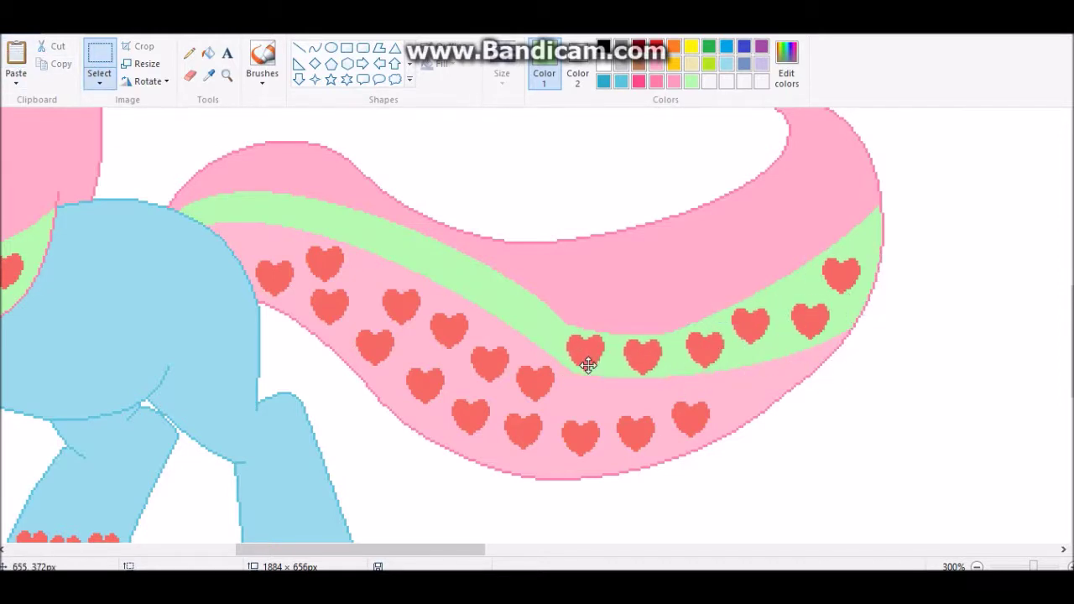
# - Copy the reference cutie mark and place it on the running pony's flank
pyautogui.click(978, 567)
pyautogui.click(978, 567)
pyautogui.click(978, 567)
pyautogui.moveTo(693, 281); pyautogui.dragTo(658, 252)
pyautogui.rightClick(667, 265)
pyautogui.click(706, 292)
pyautogui.scroll(2, 192, 252)
pyautogui.hotkey('ctrl', 'v')
pyautogui.moveTo(51, 159); pyautogui.dragTo(257, 352)
pyautogui.click(976, 567)
pyautogui.click(976, 567)
pyautogui.click(226, 52)
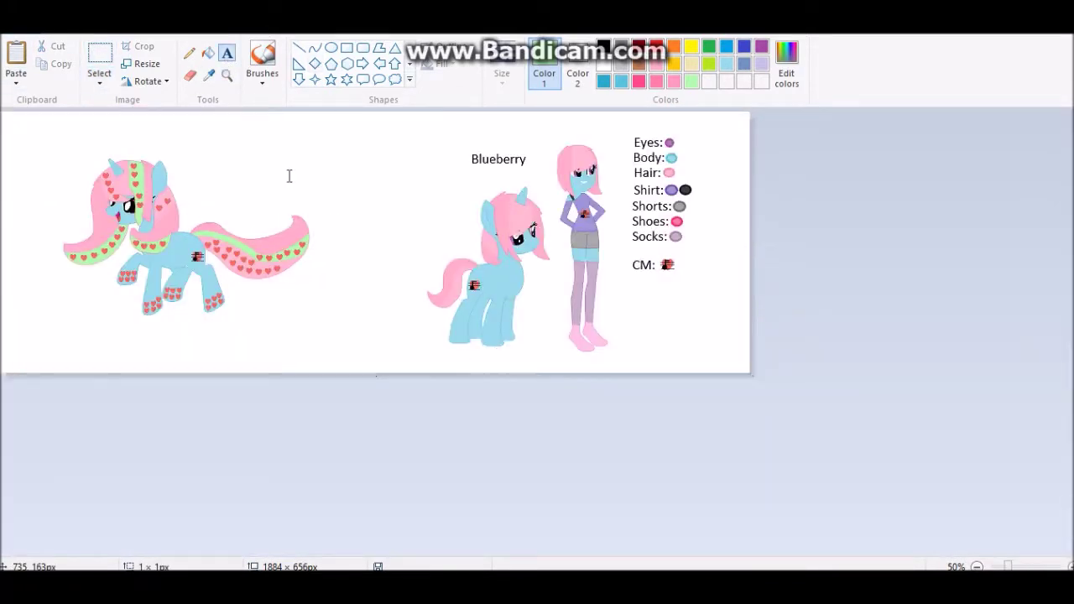
pyautogui.moveTo(289, 156); pyautogui.dragTo(580, 193)
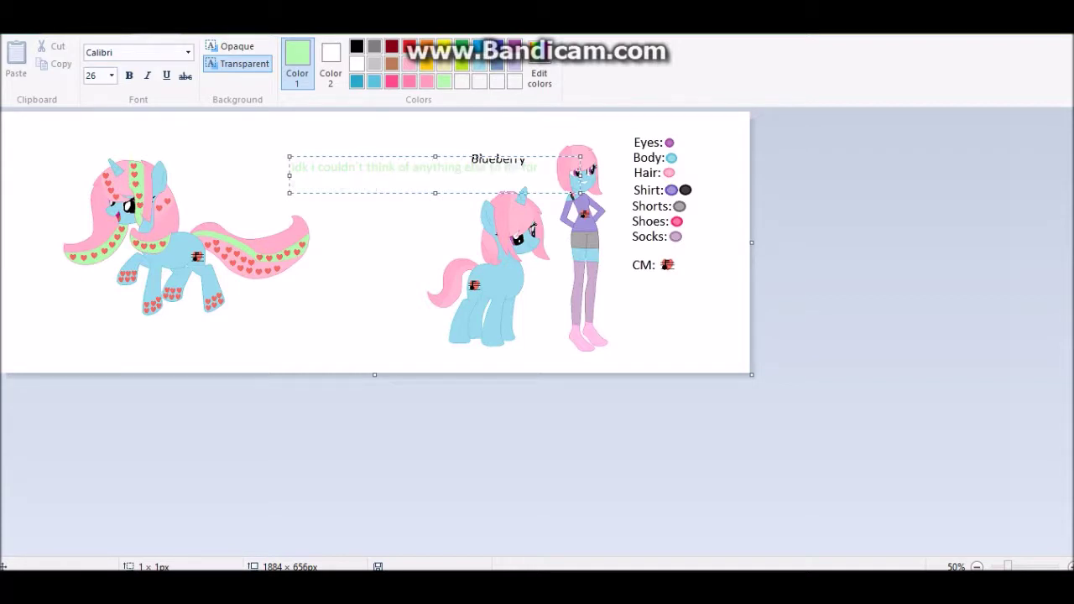
pyautogui.press('Escape')
# - Copy the finished running pony and try pasting it into the character sheet with the Rainbow Power frame
pyautogui.click(99, 67)
pyautogui.moveTo(43, 125); pyautogui.dragTo(360, 335)
pyautogui.rightClick(168, 225)
pyautogui.rightClick(198, 270)
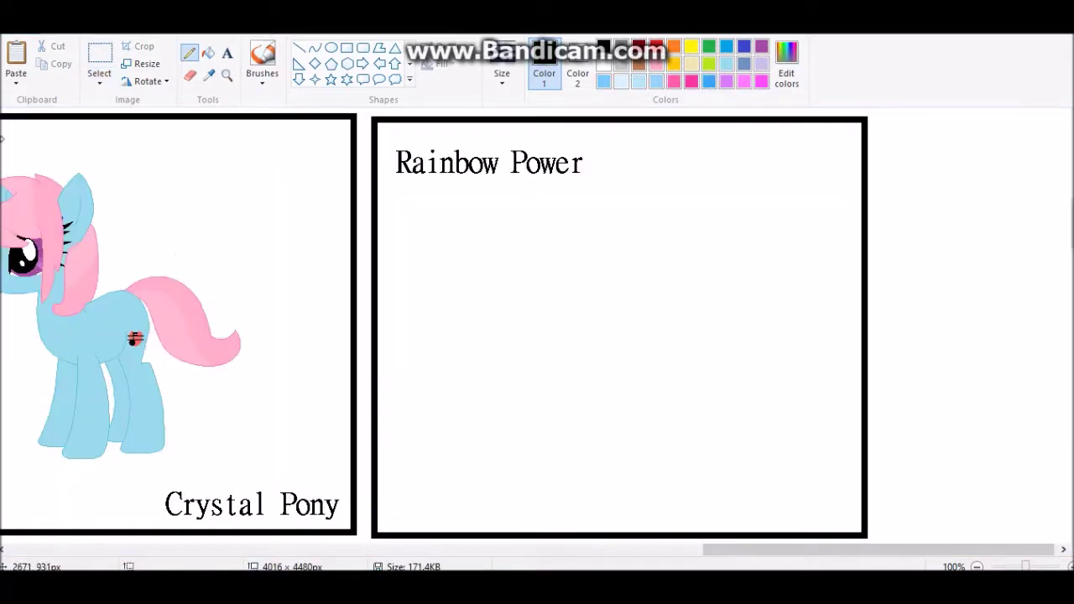
pyautogui.hotkey('ctrl', 'v')
pyautogui.press('Delete')
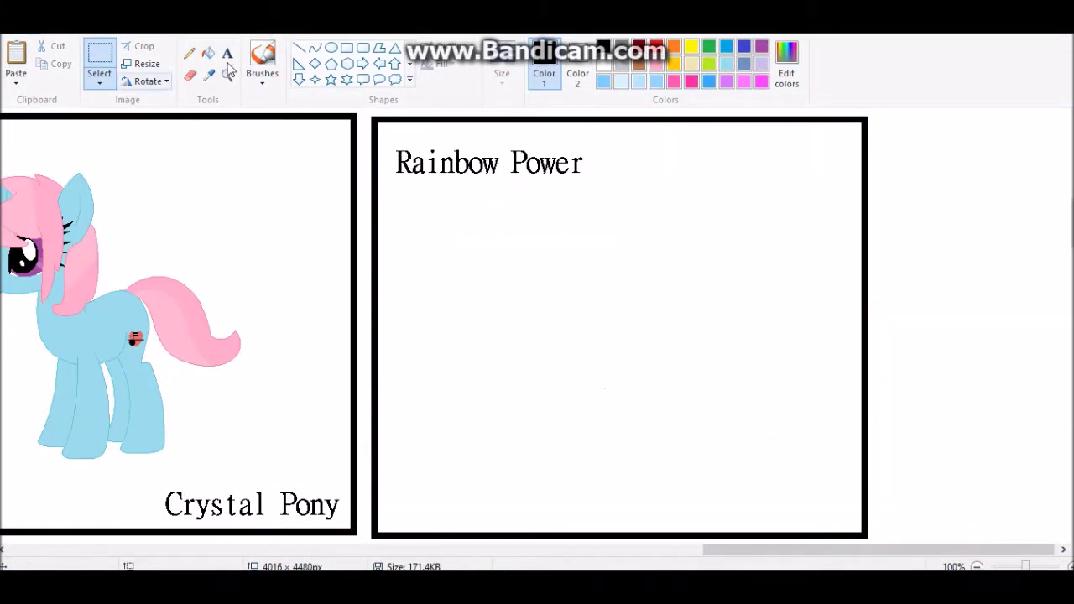
# - Widen the Rainbow Power frame to fit the tail and place the running pony inside it
pyautogui.moveTo(795, 262); pyautogui.dragTo(843, 262)
pyautogui.click(309, 49)
pyautogui.hotkey('ctrl', 'pageup')
pyautogui.click(502, 75)
pyautogui.click(537, 206)
pyautogui.moveTo(746, 249); pyautogui.dragTo(621, 249)
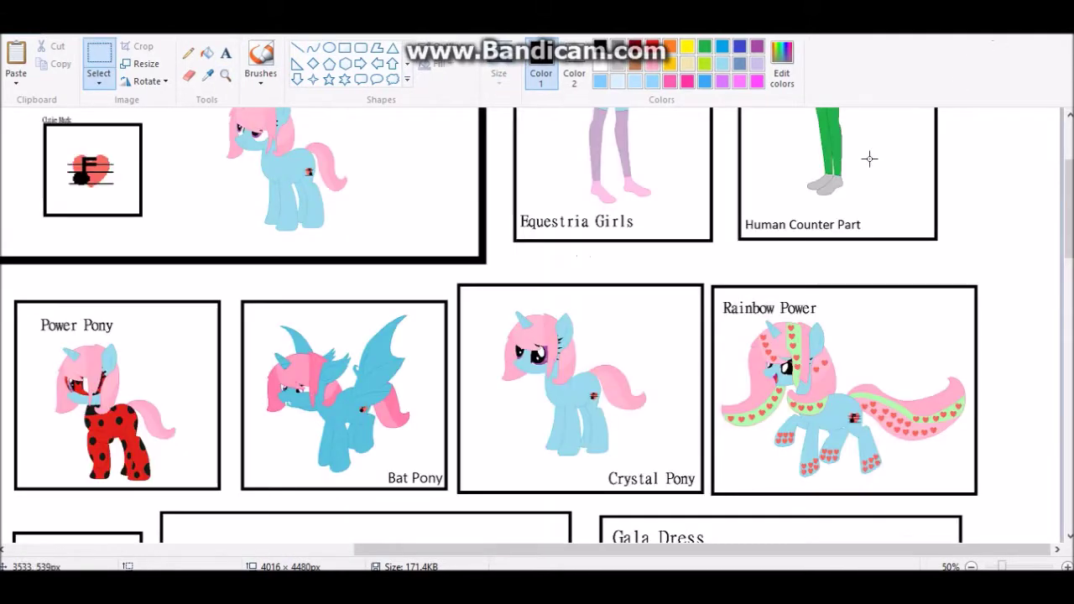
pyautogui.scroll(-3, 868, 159)
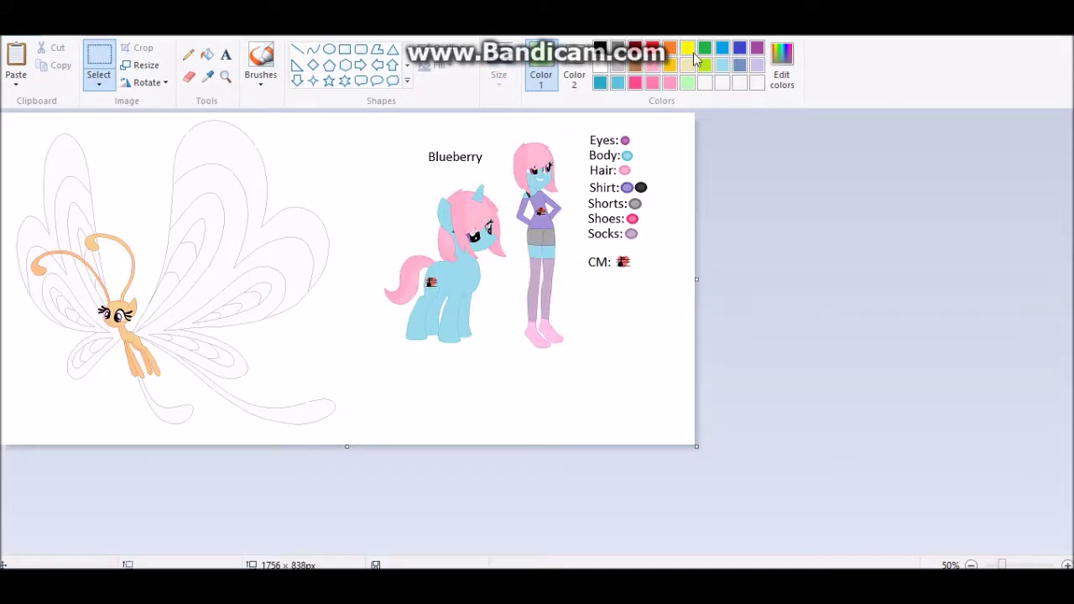
pyautogui.click(225, 75)
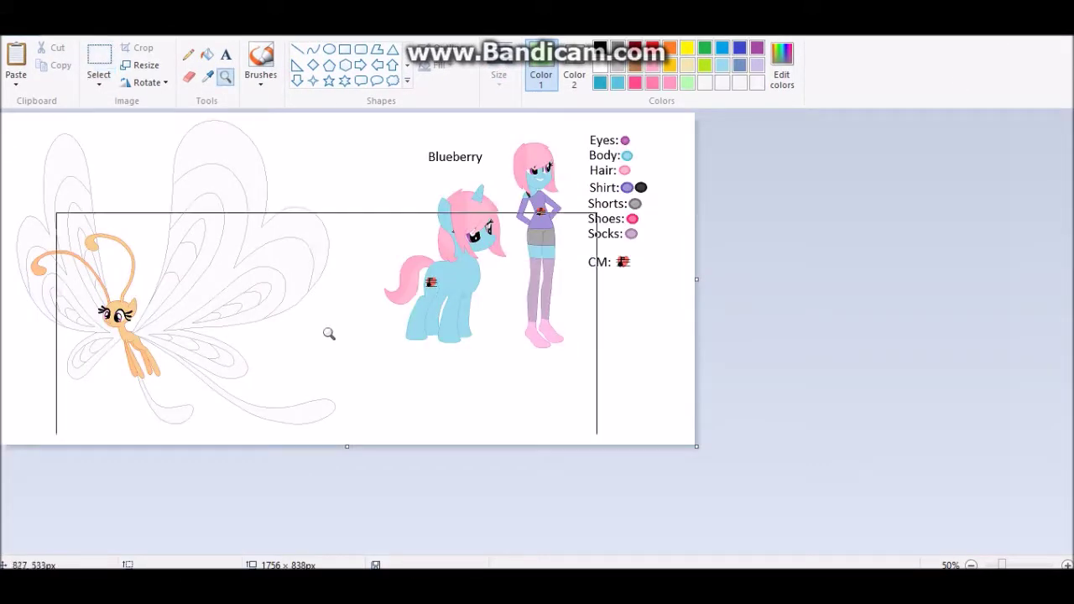
pyautogui.click(327, 323)
pyautogui.click(312, 273)
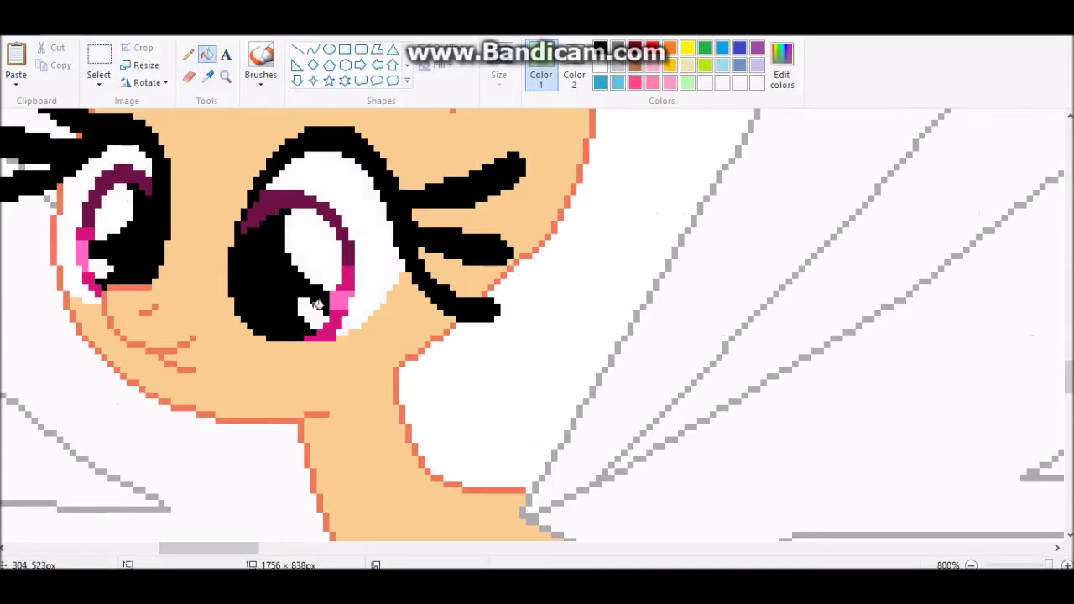
pyautogui.hotkey('ctrl', 'pagedown')
pyautogui.hotkey('ctrl', 'pagedown')
pyautogui.hotkey('ctrl', 'pagedown')
pyautogui.hotkey('ctrl', 'pagedown')
pyautogui.hotkey('ctrl', 'pagedown')
pyautogui.hotkey('ctrl', 'pagedown')
pyautogui.hotkey('ctrl', 'pagedown')
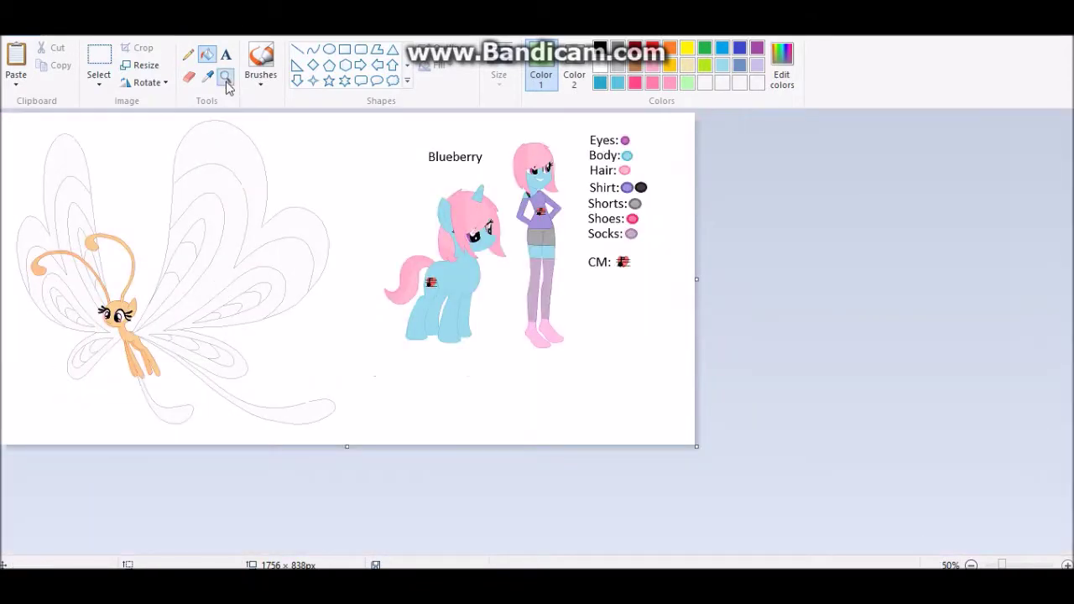
# - Draw a ridged unicorn horn in red with the curve tool on the winged base's forehead, beside the front antenna
pyautogui.click(108, 300)
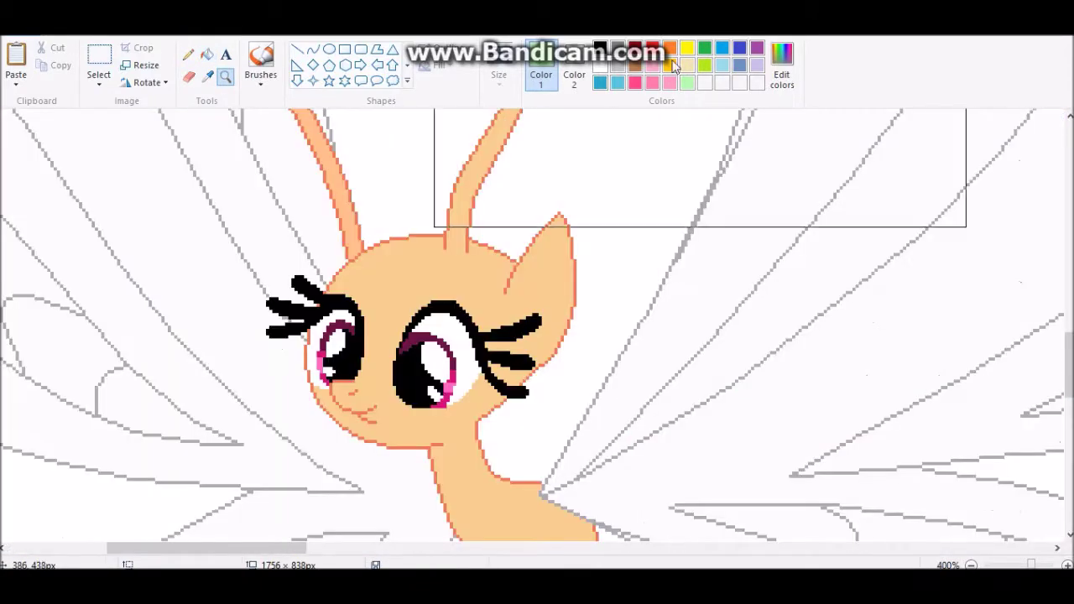
pyautogui.click(635, 48)
pyautogui.click(313, 49)
pyautogui.moveTo(315, 168); pyautogui.dragTo(393, 209)
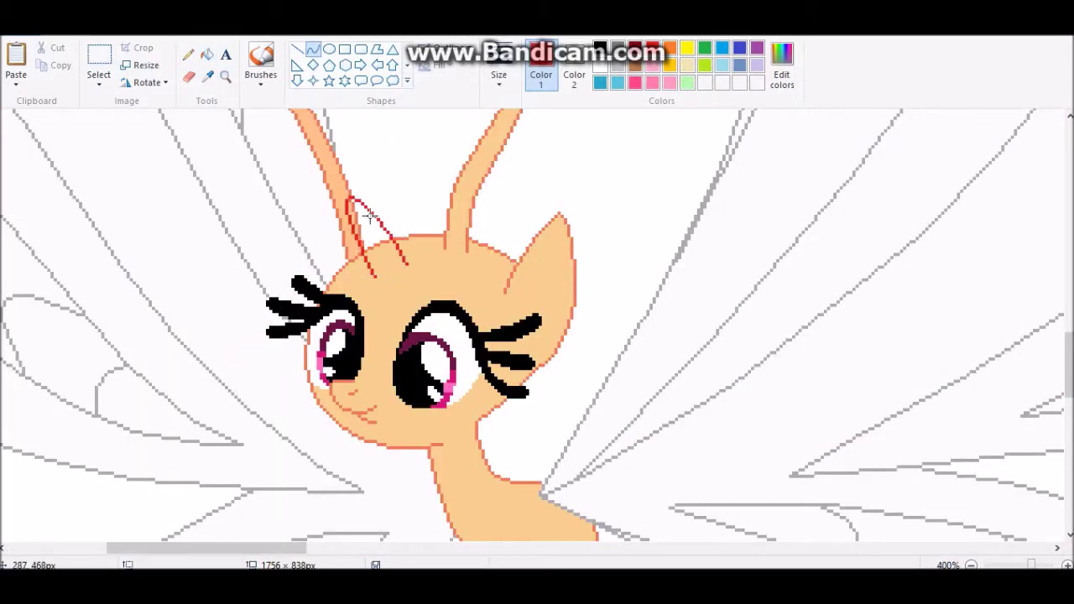
pyautogui.moveTo(366, 256); pyautogui.dragTo(379, 262)
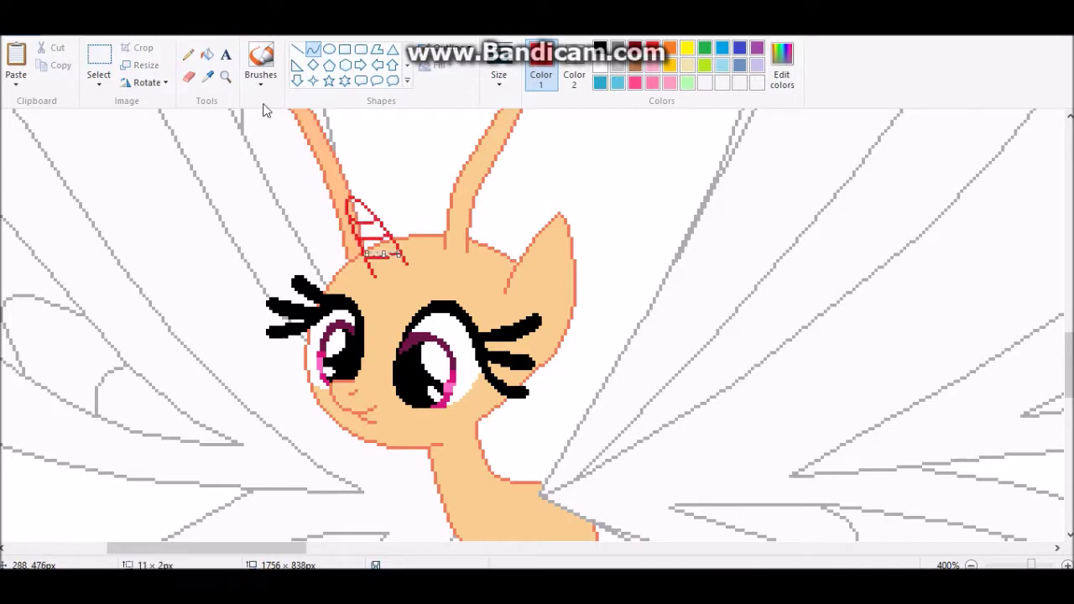
# - Fill the horn with the base's tan, recolour its red lines to the orange outline colour and close its lower end with a curve
pyautogui.click(225, 77)
pyautogui.click(491, 233)
pyautogui.click(207, 55)
pyautogui.scroll(-1, 311, 160)
pyautogui.scroll(1, 288, 220)
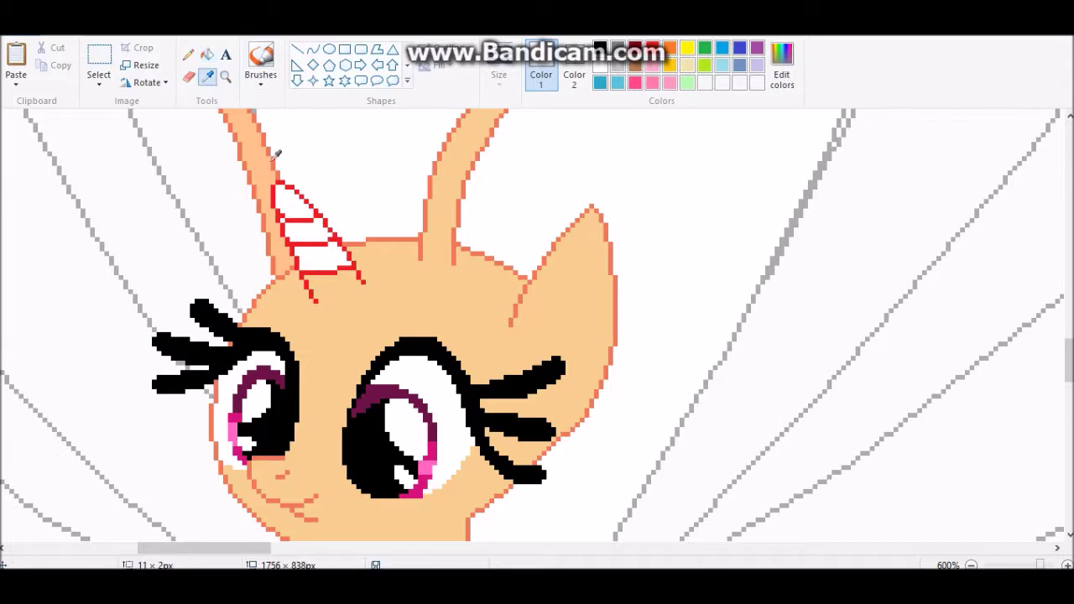
pyautogui.click(188, 54)
pyautogui.scroll(-1, 288, 211)
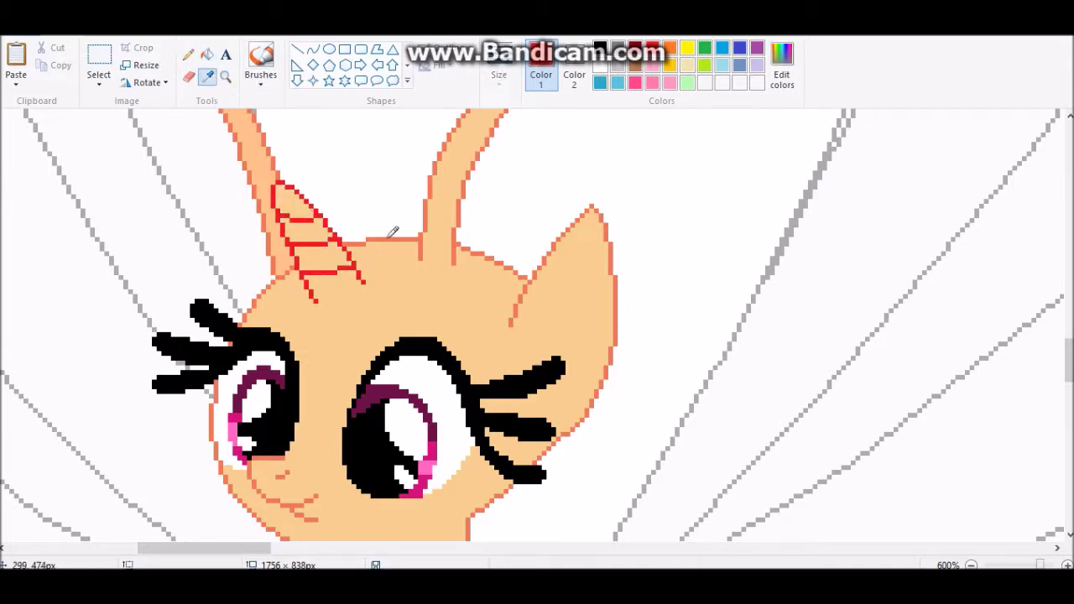
pyautogui.click(189, 76)
pyautogui.moveTo(294, 218); pyautogui.dragTo(327, 260)
pyautogui.scroll(1, 327, 261)
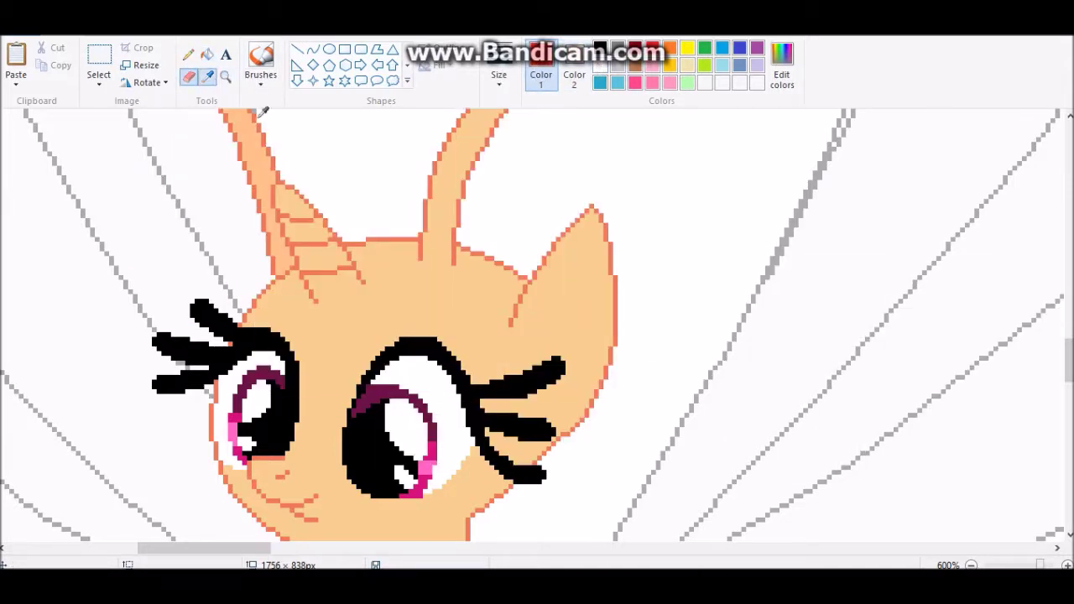
pyautogui.click(312, 49)
# - Recolour the irises of both eyes with the purple sampled from the Blueberry reference
pyautogui.scroll(-3, 950, 552)
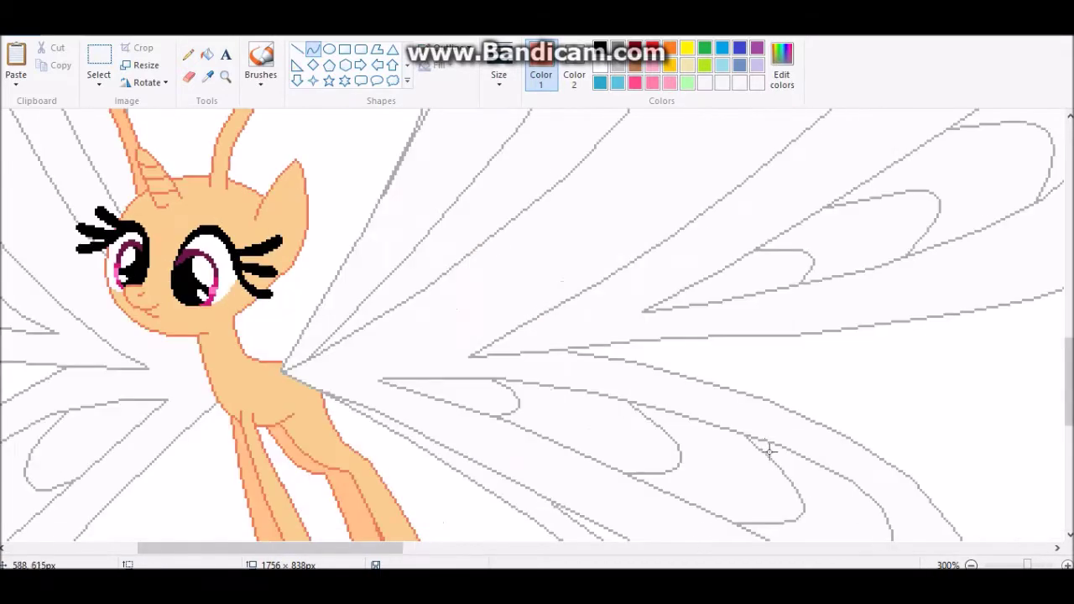
pyautogui.moveTo(269, 549)
pyautogui.mouseDown()
pyautogui.moveTo(604, 548)
pyautogui.moveTo(265, 549)
pyautogui.mouseUp()
pyautogui.click(208, 76)
pyautogui.click(503, 360)
pyautogui.click(208, 54)
pyautogui.click(231, 289)
pyautogui.hotkey('ctrl', 'z')
pyautogui.click(227, 267)
pyautogui.click(208, 77)
pyautogui.click(652, 377)
pyautogui.moveTo(266, 548); pyautogui.dragTo(199, 549)
pyautogui.scroll(3, 619, 504)
pyautogui.click(208, 77)
pyautogui.click(671, 388)
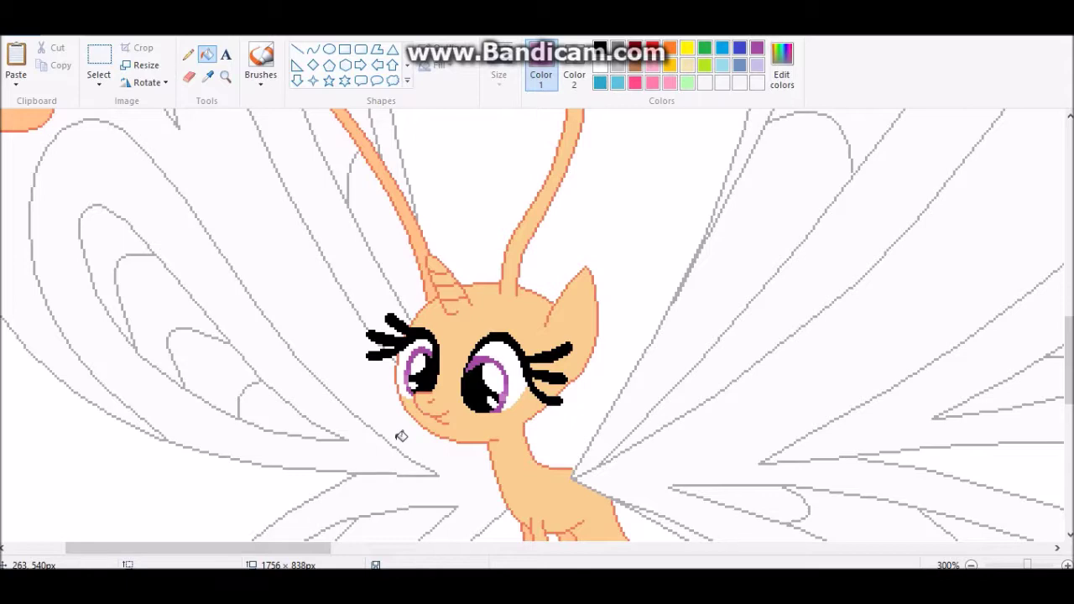
# - Replace the orange outlines of the antennae, horn, head, body and legs with the blue outline colour sampled from the reference pony
pyautogui.hscroll(5, 666, 503)
pyautogui.hscroll(10, 398, 185)
pyautogui.click(208, 76)
pyautogui.click(592, 427)
pyautogui.hscroll(-10, 592, 427)
pyautogui.click(188, 77)
pyautogui.hscroll(-5, 292, 203)
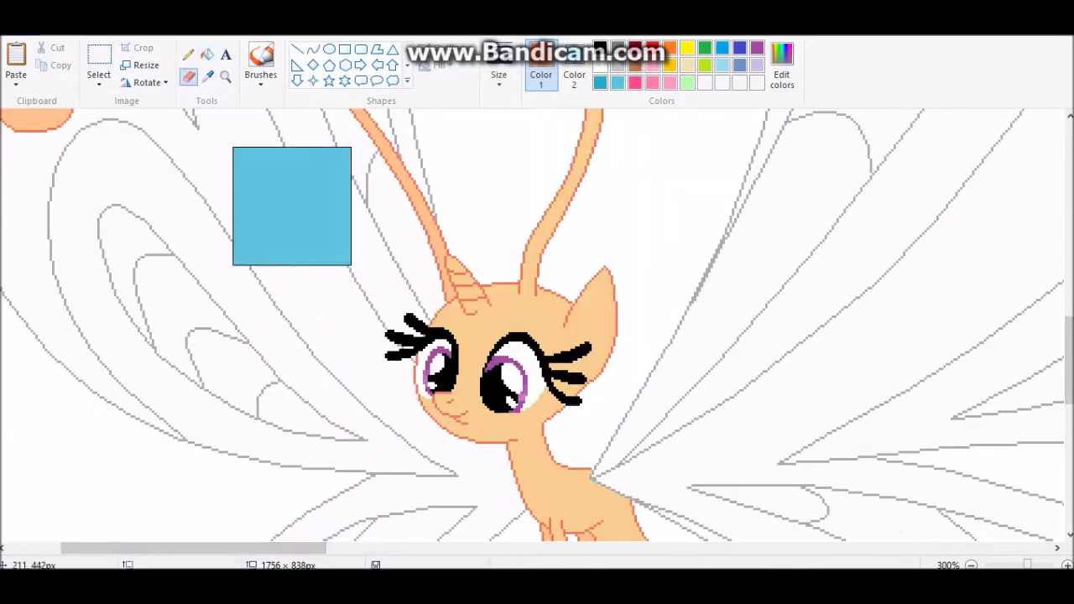
pyautogui.scroll(5, 329, 507)
pyautogui.hscroll(-2, 342, 246)
pyautogui.scroll(-2, 676, 321)
pyautogui.scroll(-3, 481, 300)
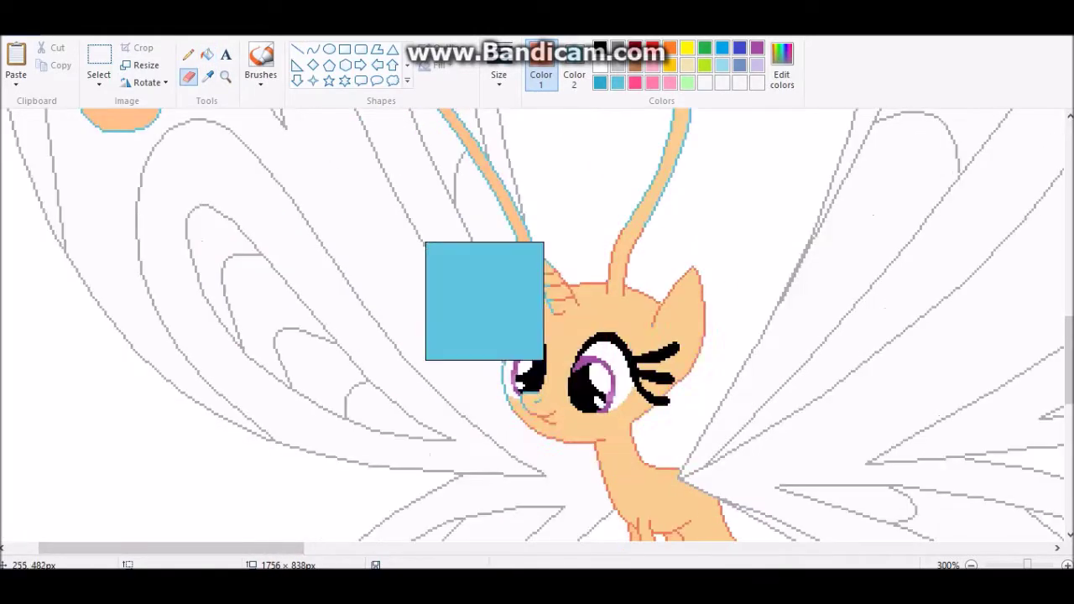
pyautogui.scroll(-3, 806, 443)
pyautogui.scroll(-3, 764, 439)
pyautogui.scroll(5, 764, 439)
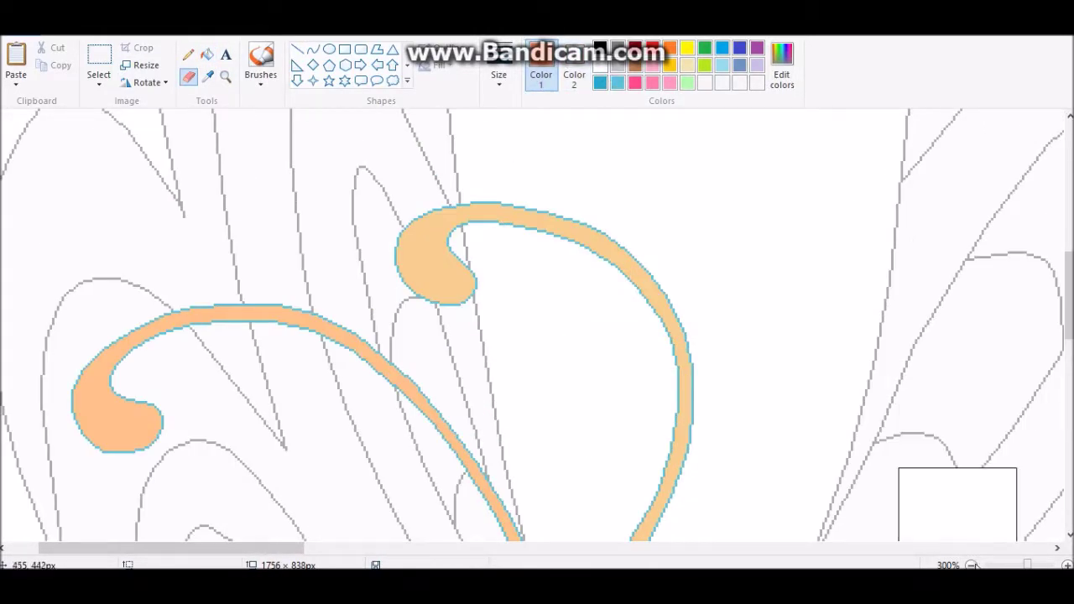
# - Fill the winged pony's antennae, horn, head, body and legs with the reference's light blue body colour
pyautogui.scroll(-2, 923, 503)
pyautogui.click(225, 76)
pyautogui.click(244, 214)
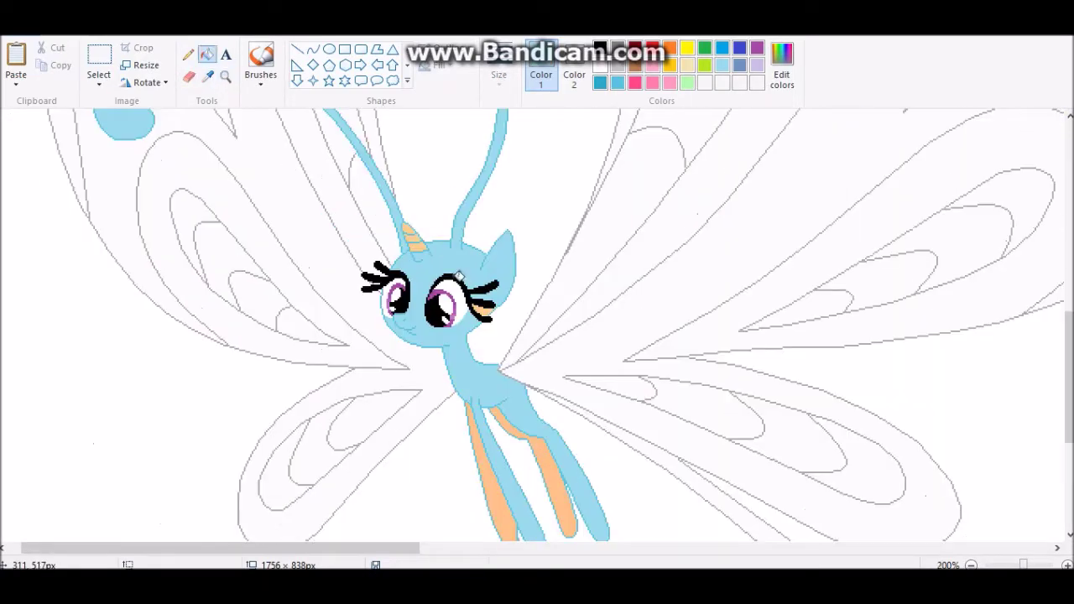
pyautogui.click(492, 295)
pyautogui.scroll(-3, 513, 276)
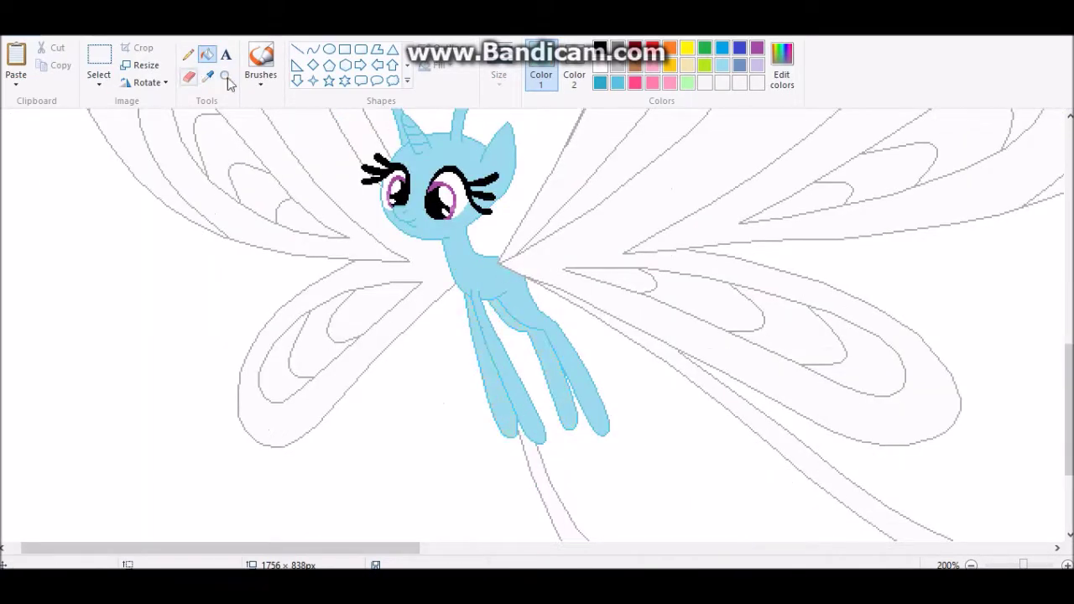
# - Copy the central part of the winged pony and place the copy in the blank space beside the colour list
pyautogui.scroll(2, 603, 468)
pyautogui.scroll(3, 604, 468)
pyautogui.scroll(-3, 604, 468)
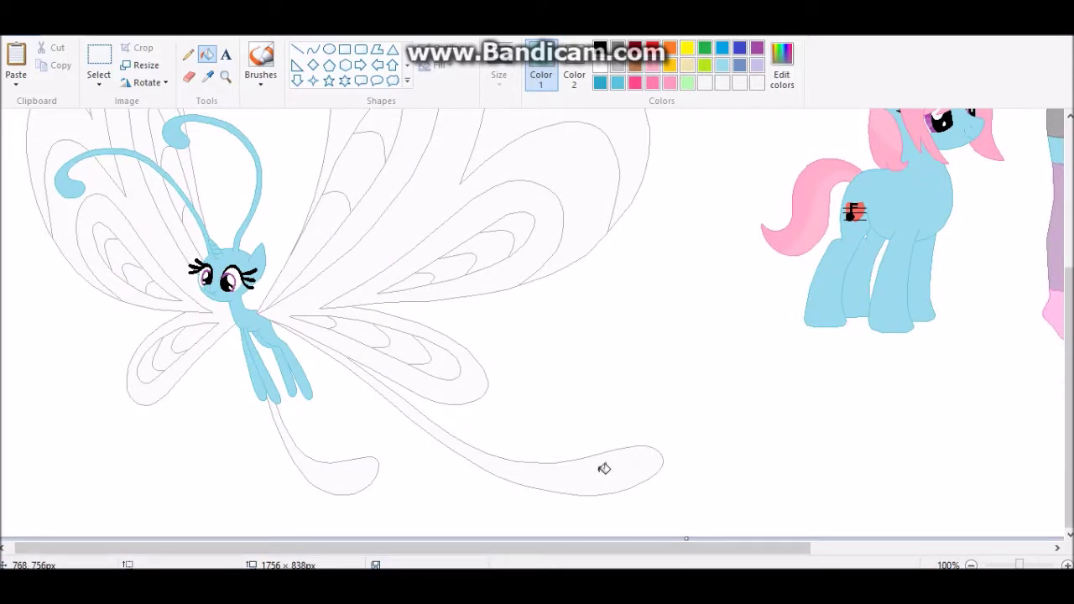
pyautogui.scroll(-1, 625, 378)
pyautogui.click(98, 59)
pyautogui.moveTo(78, 275); pyautogui.dragTo(193, 390)
pyautogui.rightClick(116, 312)
pyautogui.click(151, 336)
pyautogui.hotkey('ctrl', 'v')
pyautogui.moveTo(62, 170); pyautogui.dragTo(754, 257)
# - Paste a copy of the reference pony's hindquarters, flip it horizontally and place it beside the copied winged pony
pyautogui.hotkey('ctrl', 'c')
pyautogui.hotkey('ctrl', 'v')
pyautogui.rightClick(69, 198)
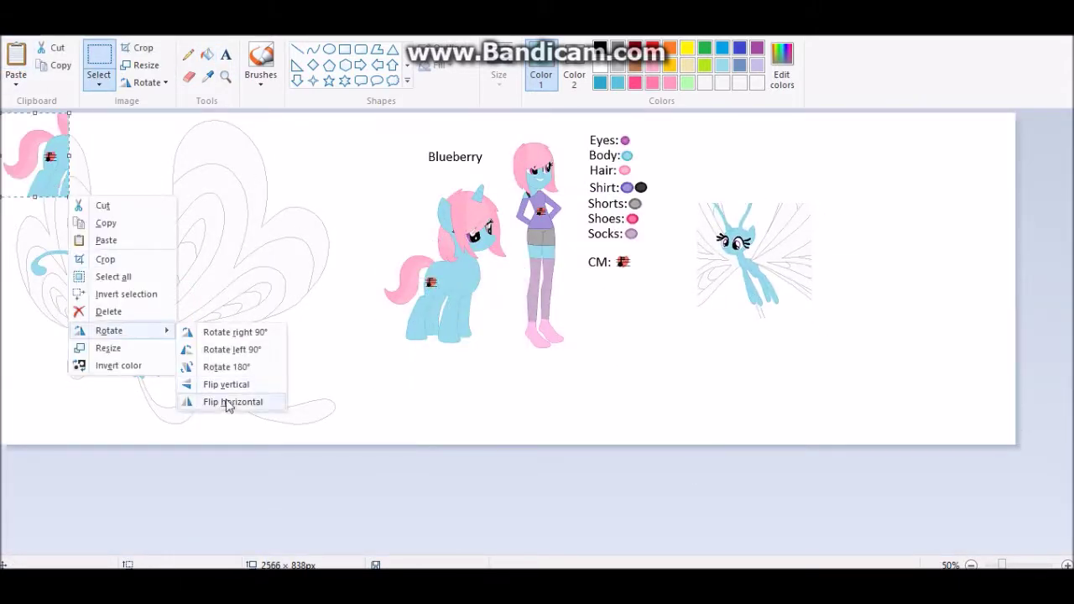
pyautogui.click(228, 403)
pyautogui.moveTo(37, 159); pyautogui.dragTo(915, 264)
# - Sketch the curved tail in red with the pencil behind the copied winged pony, following the flipped reference
pyautogui.click(224, 75)
pyautogui.click(730, 342)
pyautogui.click(730, 341)
pyautogui.moveTo(509, 177); pyautogui.dragTo(507, 243)
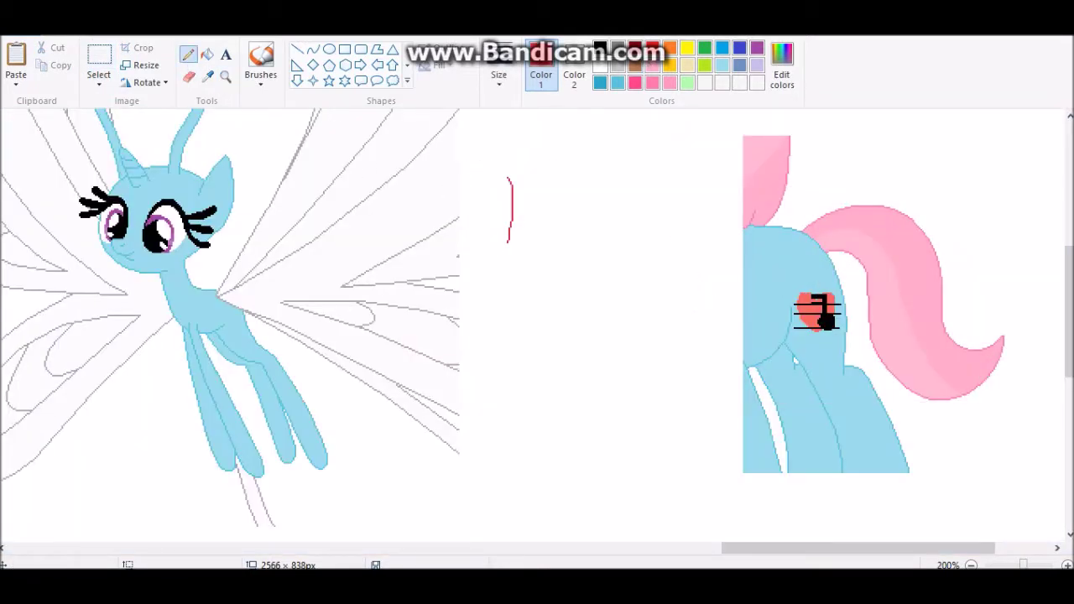
pyautogui.moveTo(224, 294)
pyautogui.mouseDown()
pyautogui.moveTo(252, 286)
pyautogui.moveTo(307, 335)
pyautogui.mouseUp()
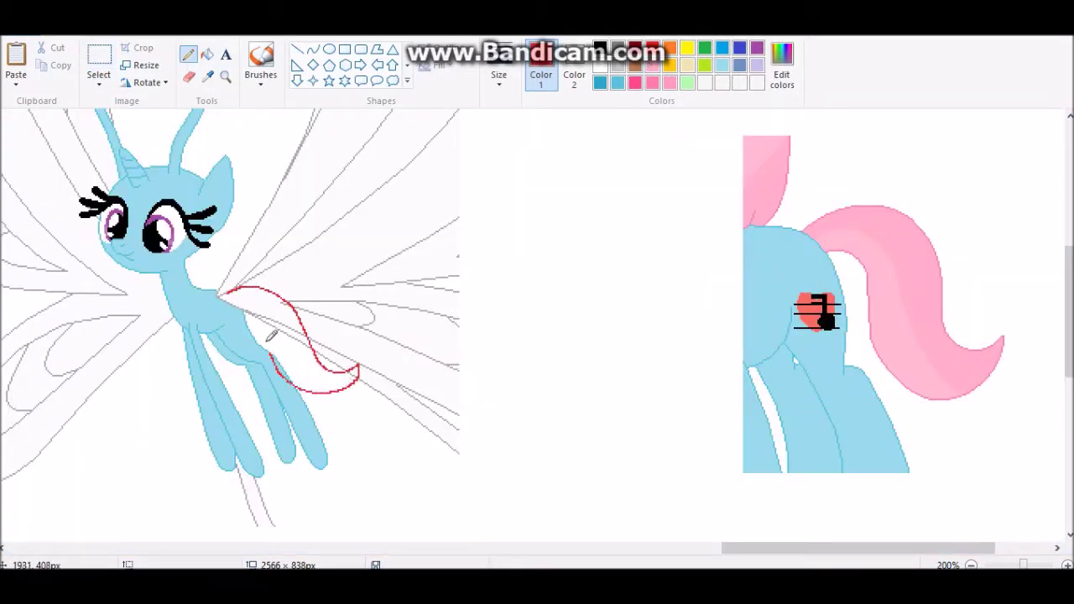
# - Replace the flipped hindquarters with a horizontally flipped copy of the reference pony's head beside the winged pony
pyautogui.click(98, 57)
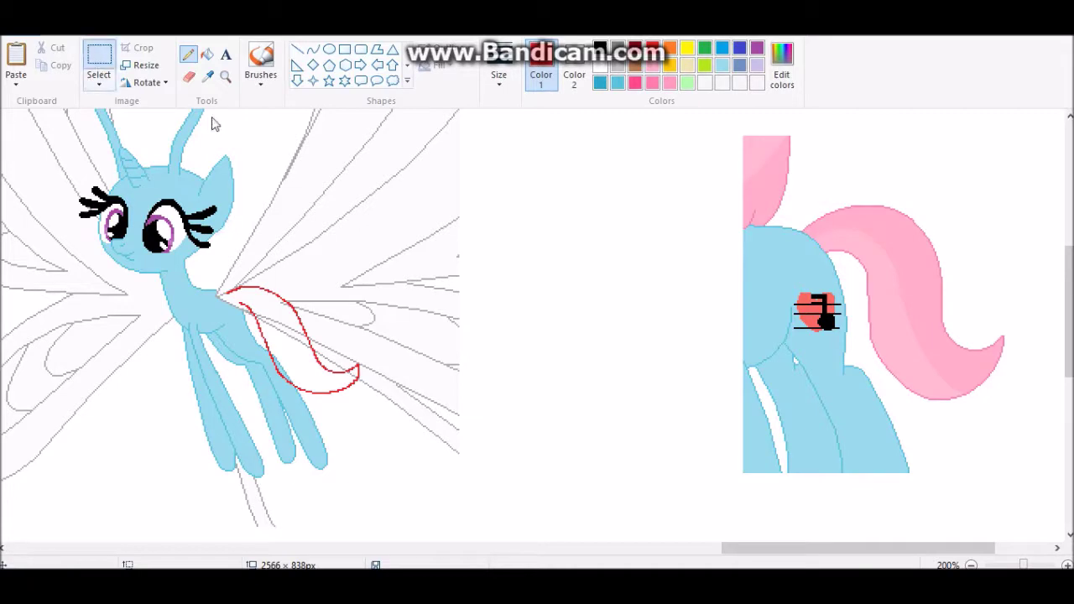
pyautogui.moveTo(709, 125); pyautogui.dragTo(1007, 479)
pyautogui.moveTo(842, 547)
pyautogui.mouseDown()
pyautogui.moveTo(252, 496)
pyautogui.moveTo(453, 547)
pyautogui.moveTo(717, 551)
pyautogui.mouseUp()
pyautogui.scroll(3, 717, 552)
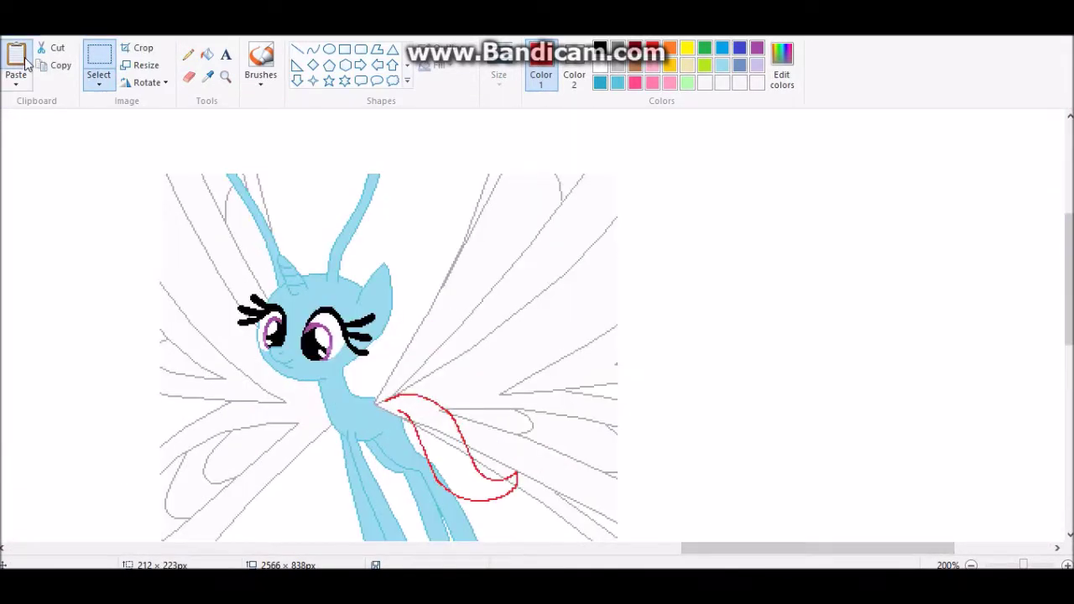
pyautogui.click(16, 57)
pyautogui.rightClick(472, 259)
pyautogui.moveTo(520, 294); pyautogui.dragTo(848, 294)
# - Sketch the mane in red with the pencil: the hairline, back curl, crown, front lock and fringe across the eyes
pyautogui.click(190, 56)
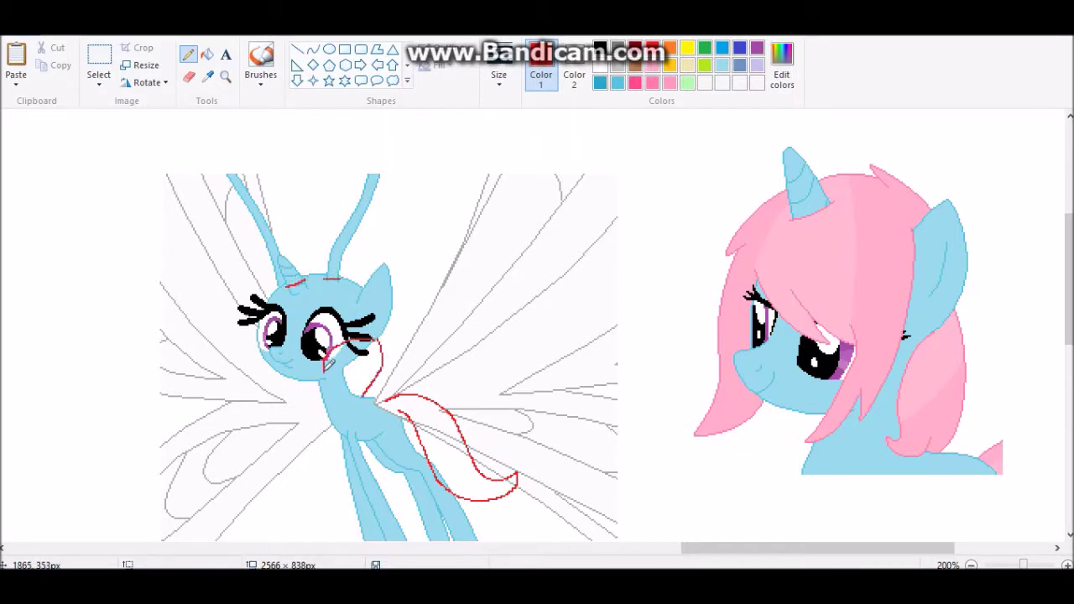
pyautogui.hotkey('ctrl', 'z')
pyautogui.hotkey('ctrl', 'z')
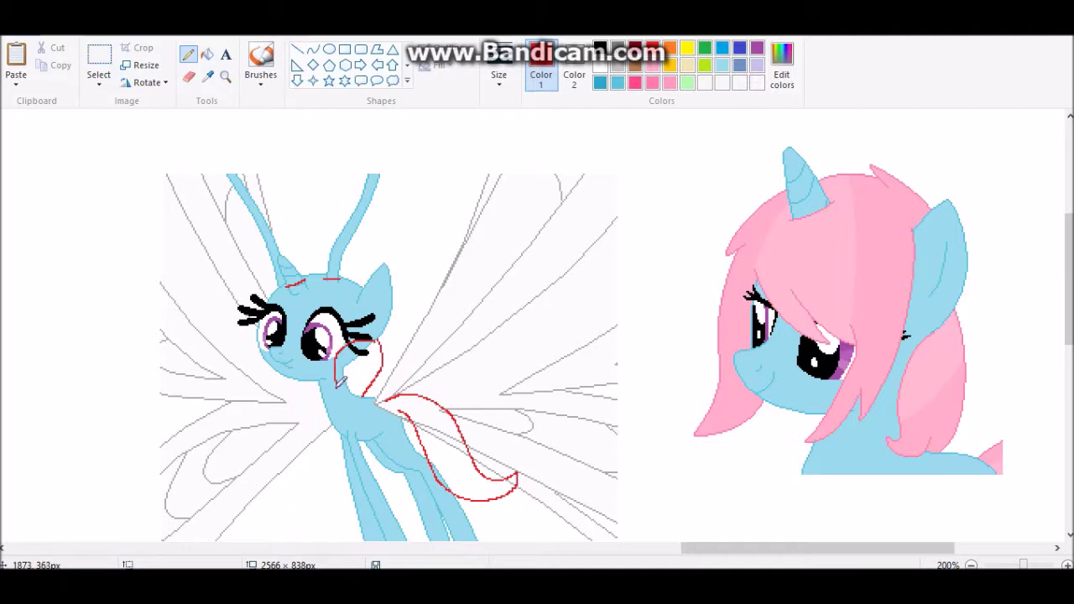
pyautogui.click(225, 76)
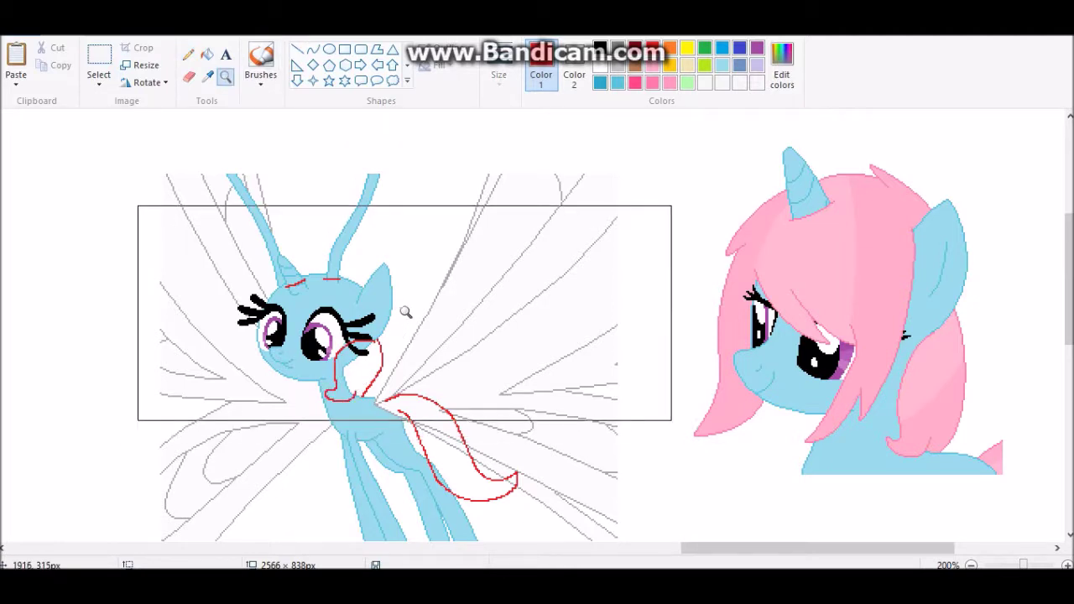
pyautogui.click(393, 287)
pyautogui.click(187, 54)
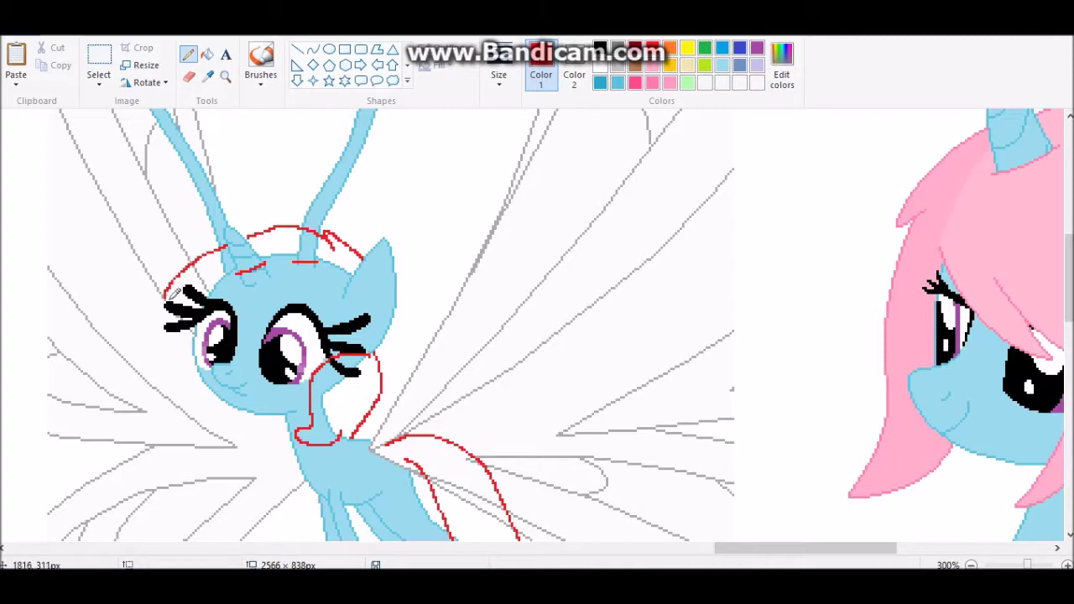
pyautogui.moveTo(167, 292)
pyautogui.mouseDown()
pyautogui.moveTo(175, 369)
pyautogui.moveTo(183, 424)
pyautogui.mouseUp()
pyautogui.moveTo(360, 268); pyautogui.dragTo(311, 356)
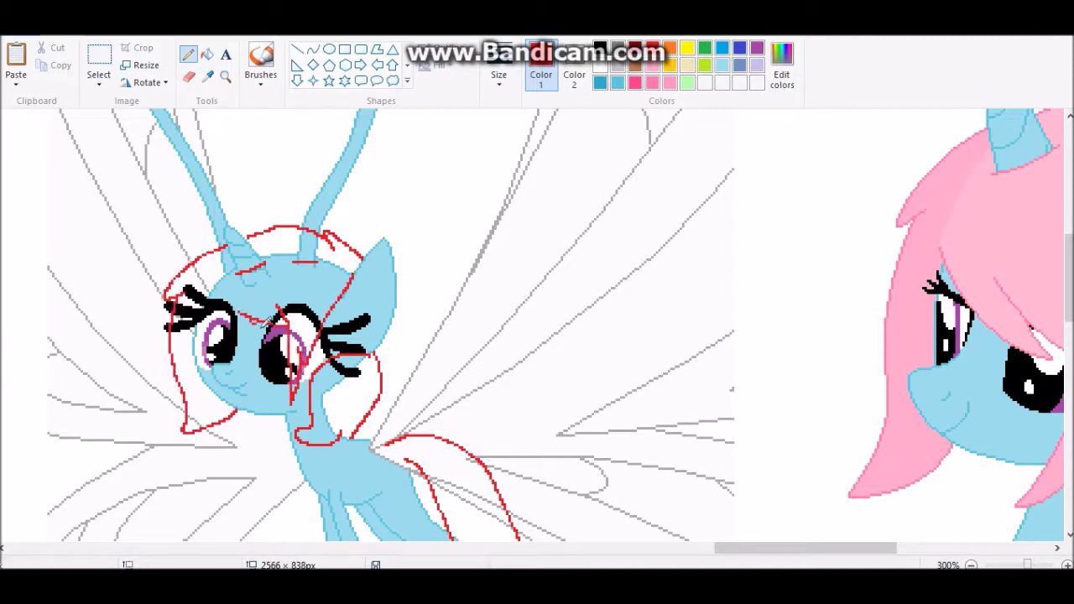
# - Trace the tip and lower edge of the sketched tail with smooth green curves
pyautogui.click(225, 77)
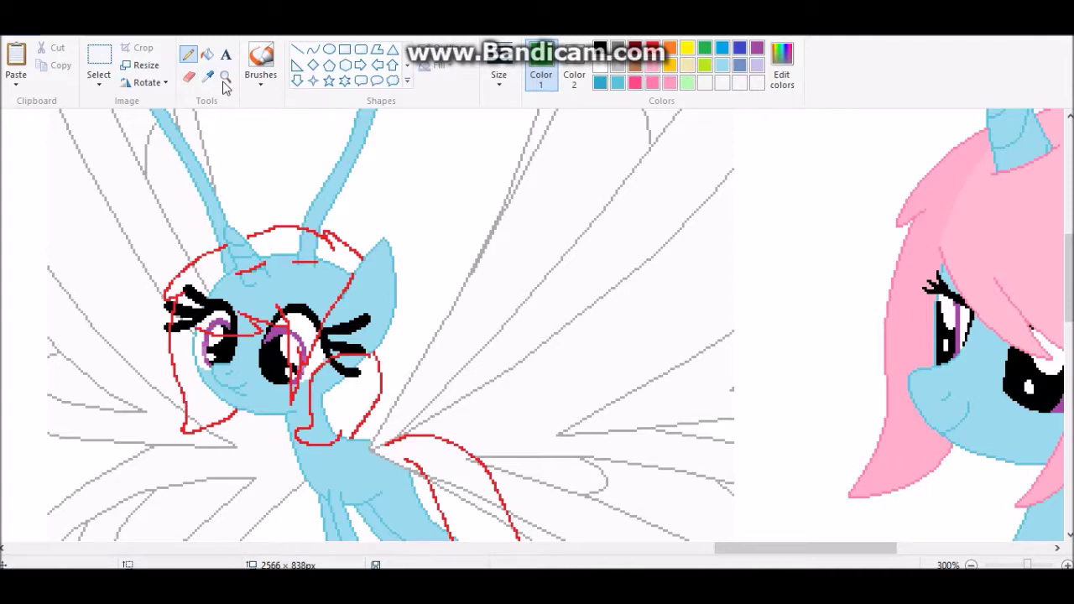
pyautogui.click(472, 520)
pyautogui.click(312, 49)
pyautogui.moveTo(425, 327)
pyautogui.mouseDown()
pyautogui.moveTo(495, 367)
pyautogui.moveTo(464, 374)
pyautogui.mouseUp()
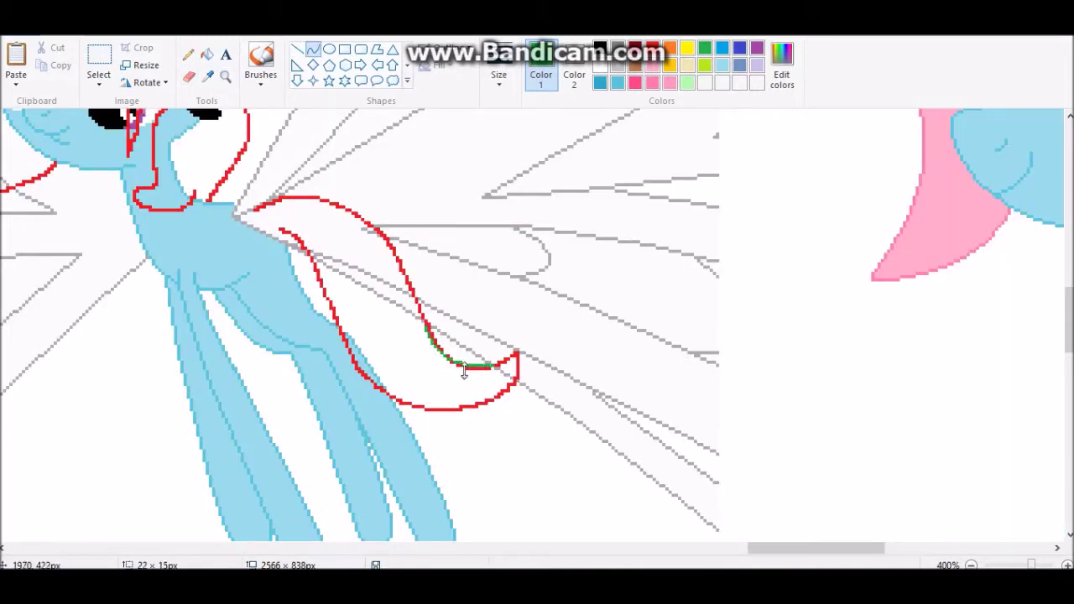
pyautogui.moveTo(308, 253); pyautogui.dragTo(334, 318)
pyautogui.moveTo(393, 394); pyautogui.dragTo(515, 383)
pyautogui.moveTo(445, 406); pyautogui.dragTo(448, 412)
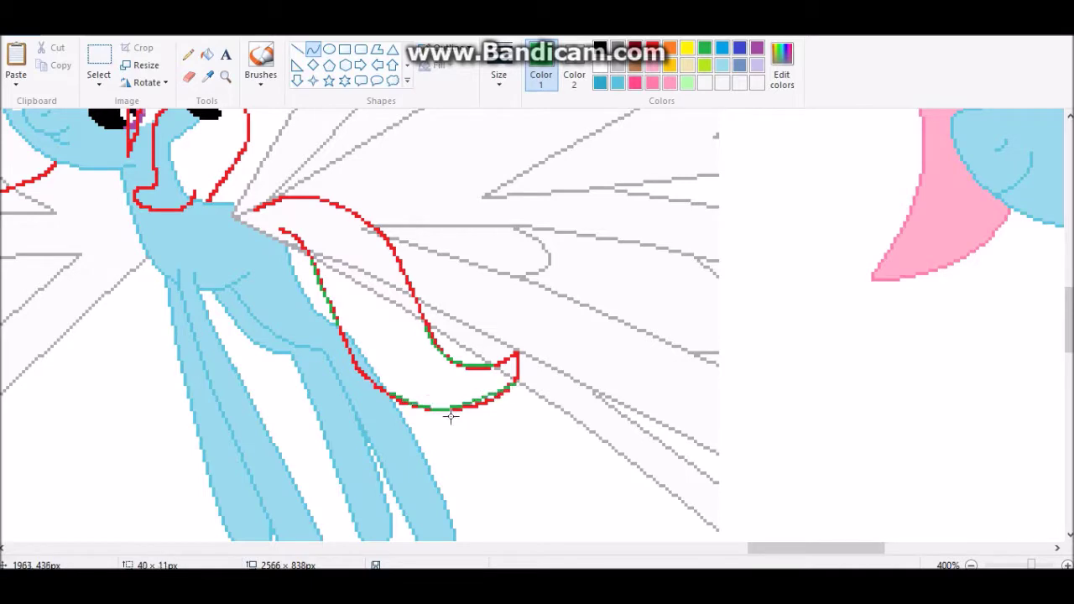
# - Trace the mane's curl behind the neck and the short hairline strokes with green curves
pyautogui.scroll(3, 403, 295)
pyautogui.moveTo(880, 548)
pyautogui.mouseDown()
pyautogui.moveTo(769, 548)
pyautogui.moveTo(820, 547)
pyautogui.mouseUp()
pyautogui.moveTo(718, 309)
pyautogui.mouseDown()
pyautogui.moveTo(684, 416)
pyautogui.moveTo(631, 326)
pyautogui.moveTo(615, 401)
pyautogui.moveTo(671, 419)
pyautogui.moveTo(639, 430)
pyautogui.mouseUp()
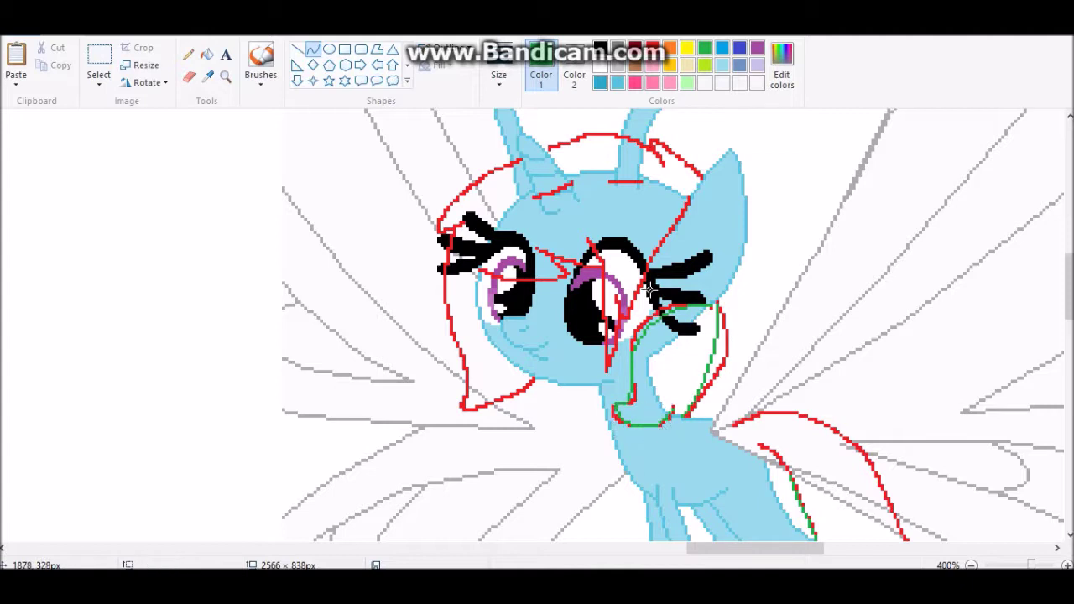
pyautogui.scroll(3, 596, 294)
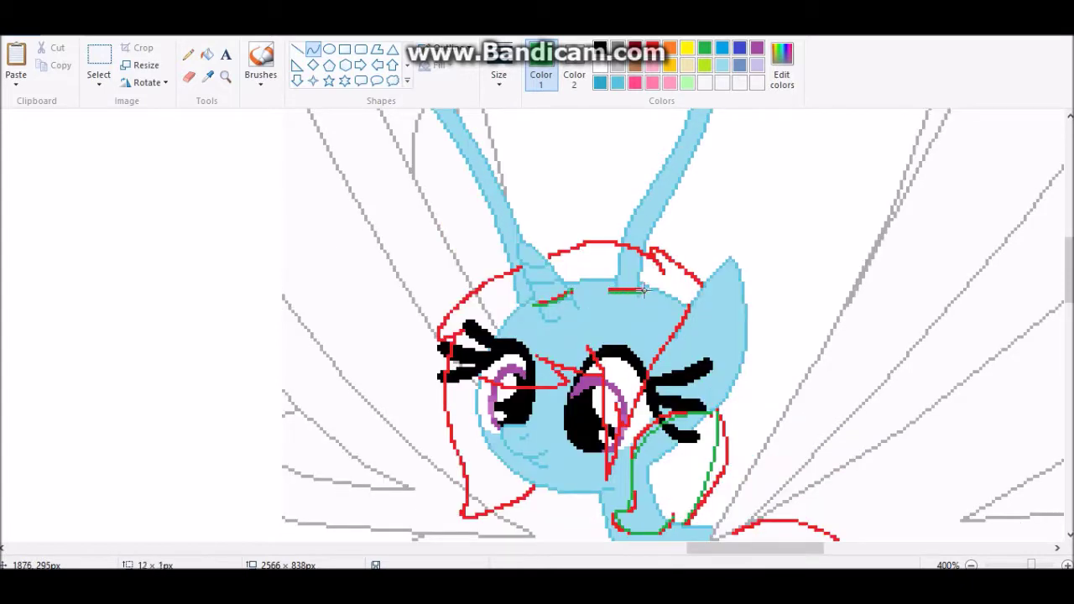
# - Trace the mane's crown, the outer edge beside the horn and the long front lock with green curves
pyautogui.moveTo(693, 279)
pyautogui.mouseDown()
pyautogui.moveTo(661, 241)
pyautogui.moveTo(550, 255)
pyautogui.mouseUp()
pyautogui.moveTo(584, 249); pyautogui.dragTo(582, 238)
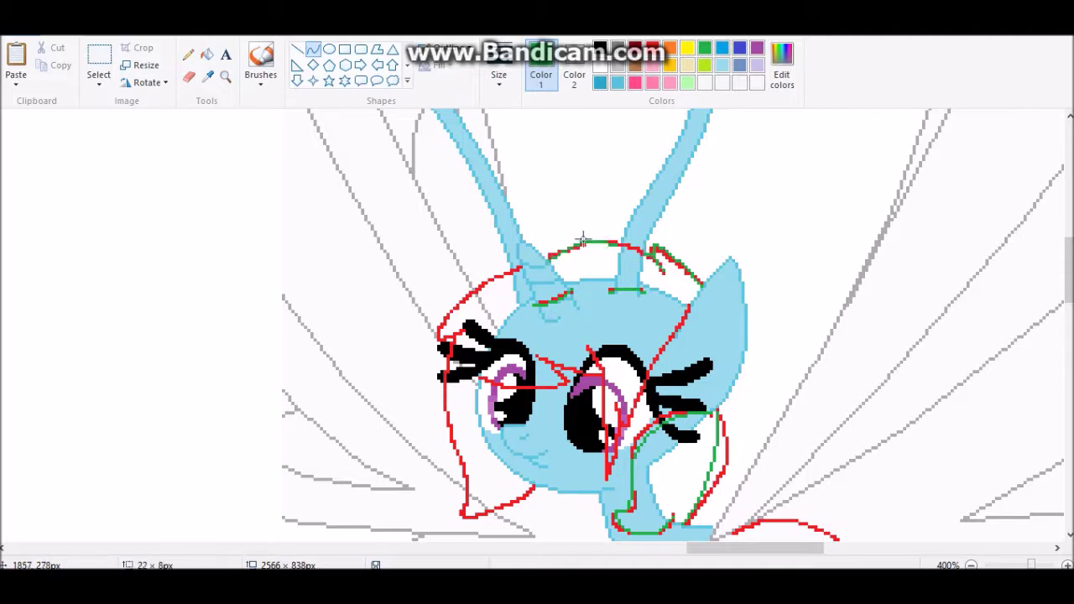
pyautogui.moveTo(519, 275); pyautogui.dragTo(438, 337)
pyautogui.moveTo(471, 296); pyautogui.dragTo(467, 287)
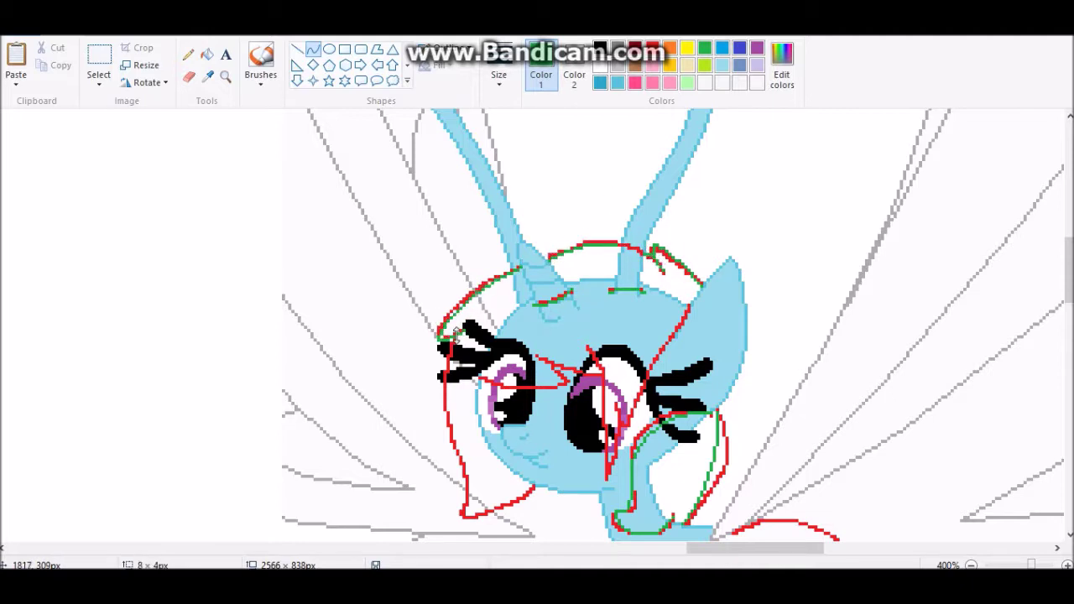
pyautogui.moveTo(451, 331); pyautogui.dragTo(459, 476)
pyautogui.moveTo(446, 394); pyautogui.dragTo(498, 399)
pyautogui.scroll(-3, 453, 339)
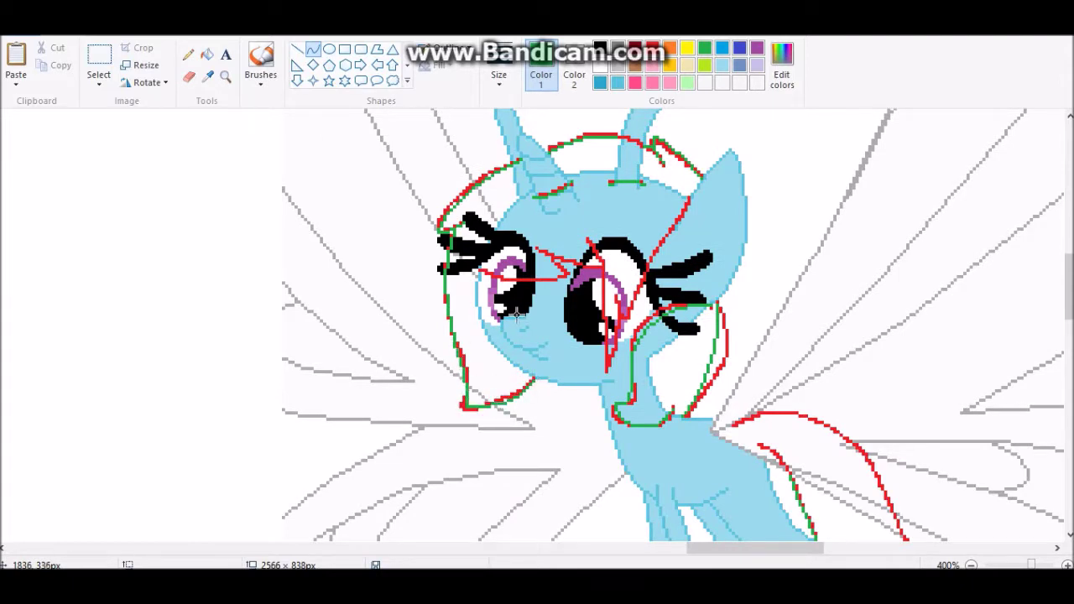
# - Trace the lock edge beside the ear and the fringe across the eyes with smooth green curves
pyautogui.moveTo(688, 199); pyautogui.dragTo(609, 382)
pyautogui.moveTo(655, 290); pyautogui.dragTo(661, 279)
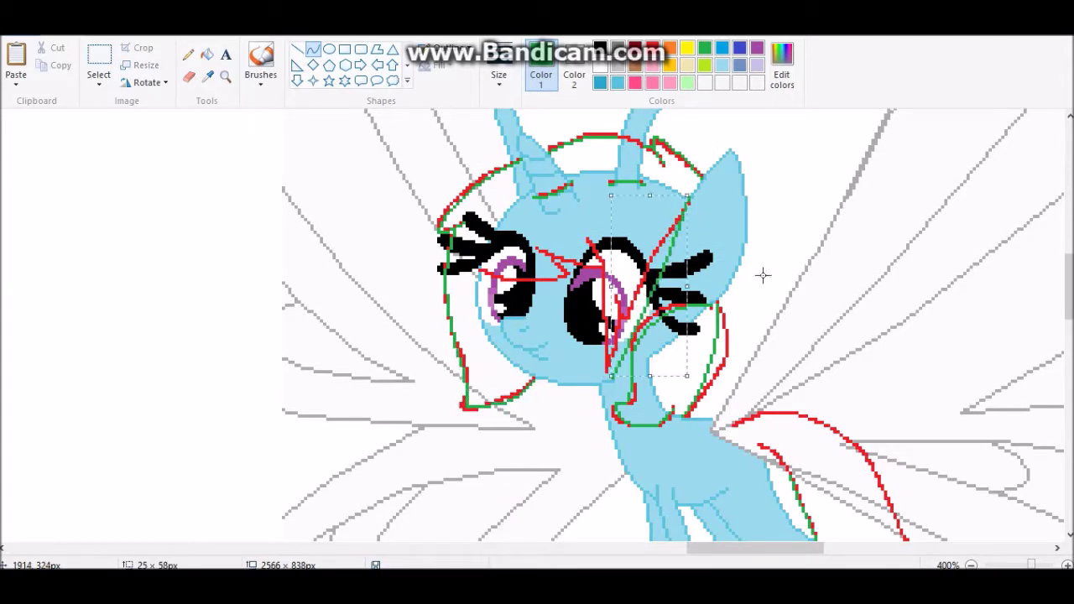
pyautogui.hotkey('ctrl', 'z')
pyautogui.moveTo(688, 193); pyautogui.dragTo(626, 327)
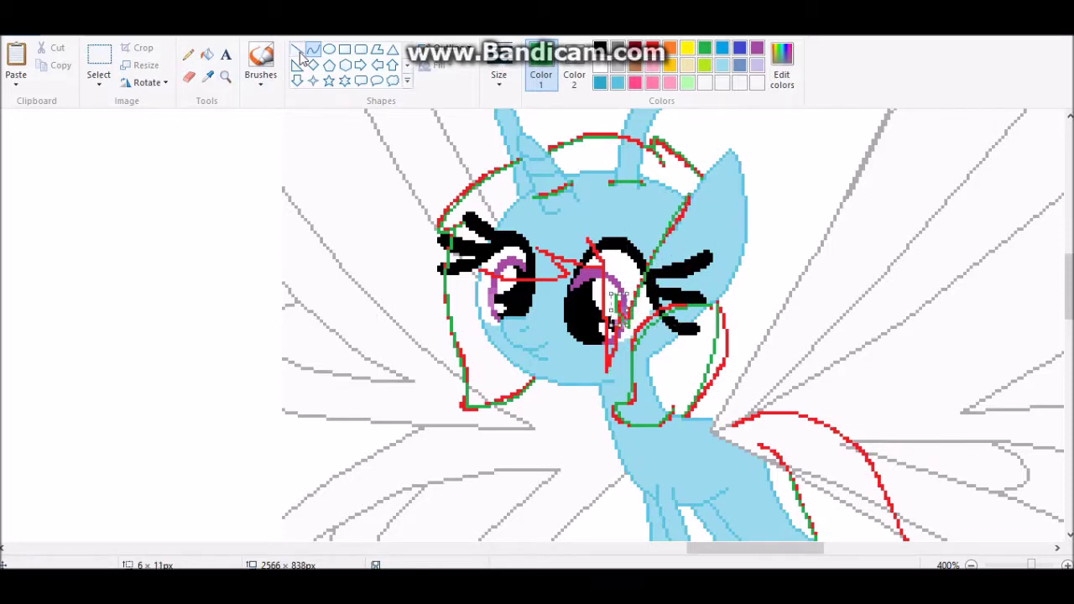
pyautogui.click(188, 55)
pyautogui.click(313, 49)
pyautogui.moveTo(606, 371)
pyautogui.mouseDown()
pyautogui.moveTo(585, 260)
pyautogui.moveTo(604, 306)
pyautogui.moveTo(602, 243)
pyautogui.moveTo(556, 250)
pyautogui.moveTo(578, 271)
pyautogui.moveTo(577, 287)
pyautogui.mouseUp()
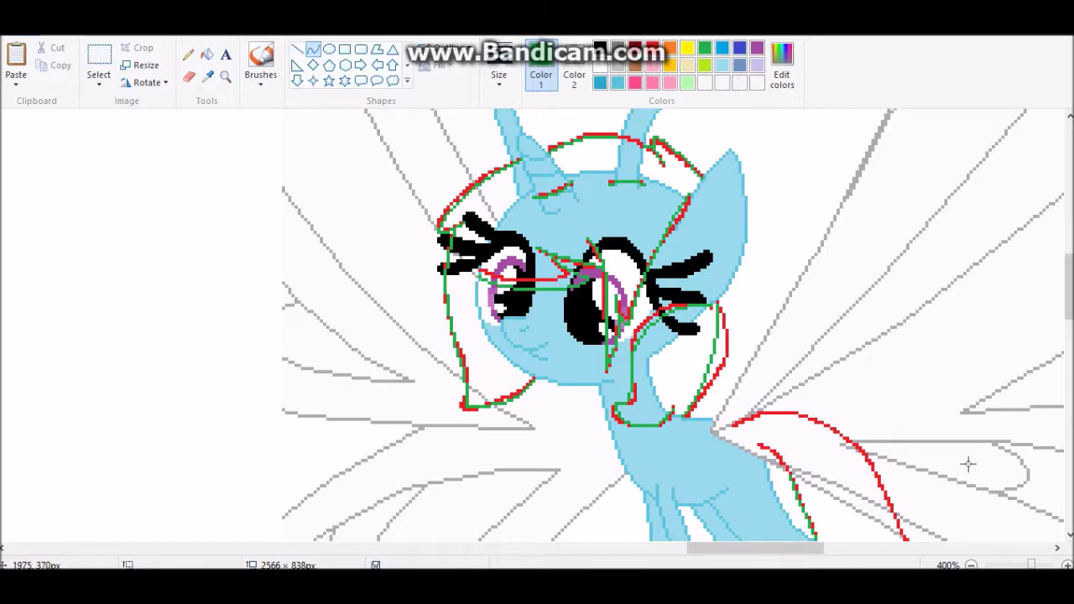
# - Erase the red sketch lines of the mane and tail, keeping the green curves
pyautogui.click(188, 76)
pyautogui.scroll(-3, 628, 301)
pyautogui.moveTo(659, 367); pyautogui.dragTo(554, 299)
pyautogui.scroll(3, 554, 300)
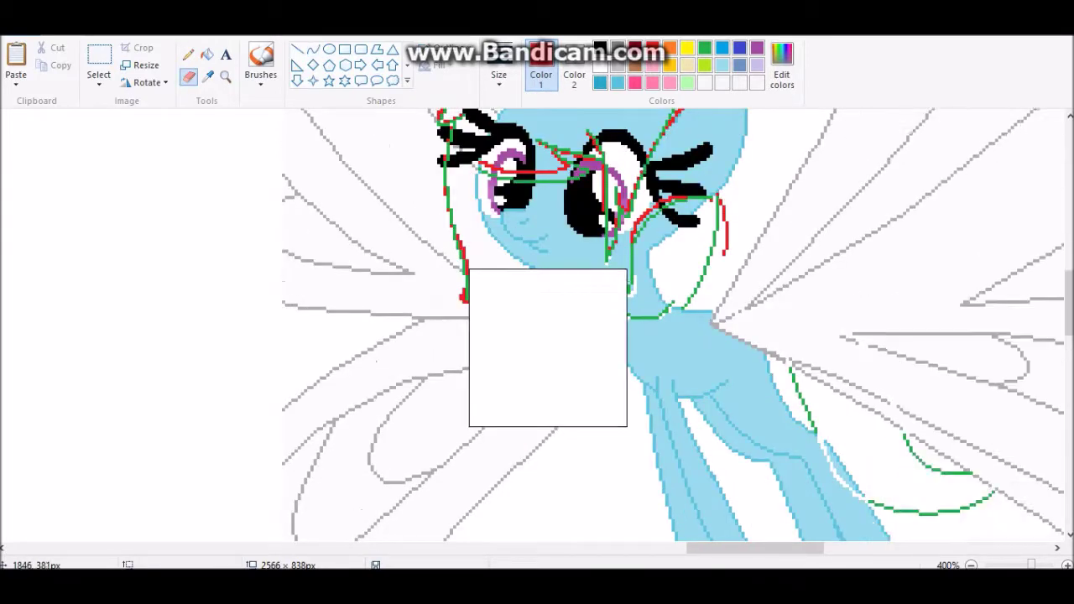
pyautogui.moveTo(547, 347); pyautogui.dragTo(646, 227)
pyautogui.scroll(-2, 638, 252)
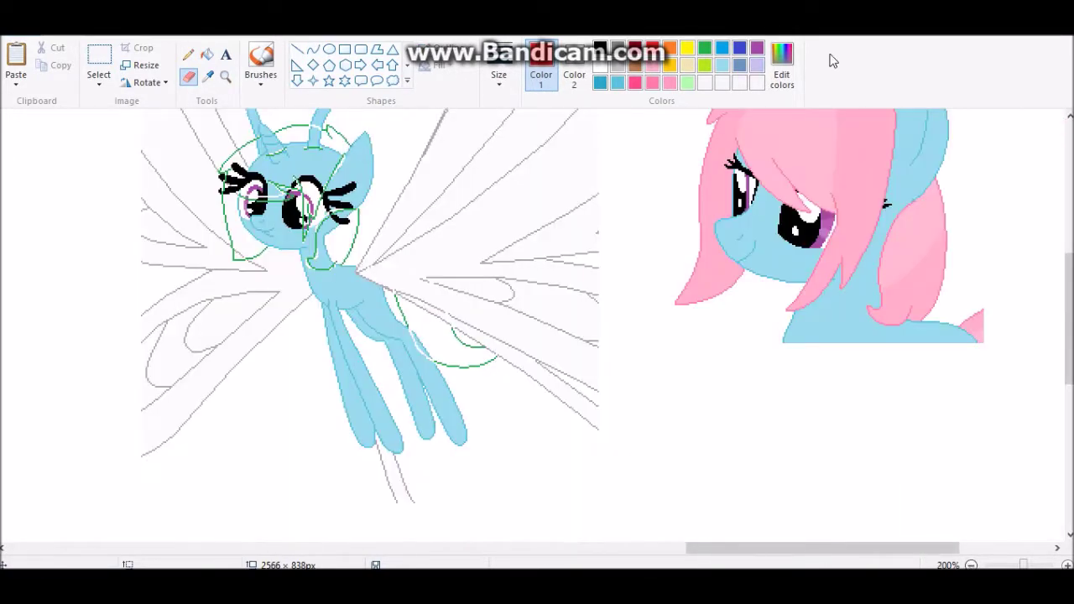
# - Erase the blue body and the grey wing lines around the green mane and tail outlines
pyautogui.moveTo(394, 277)
pyautogui.mouseDown()
pyautogui.moveTo(347, 355)
pyautogui.moveTo(383, 414)
pyautogui.moveTo(252, 197)
pyautogui.moveTo(331, 277)
pyautogui.moveTo(232, 179)
pyautogui.moveTo(369, 386)
pyautogui.mouseUp()
pyautogui.scroll(2, 383, 414)
pyautogui.click(305, 244)
pyautogui.scroll(-2, 369, 386)
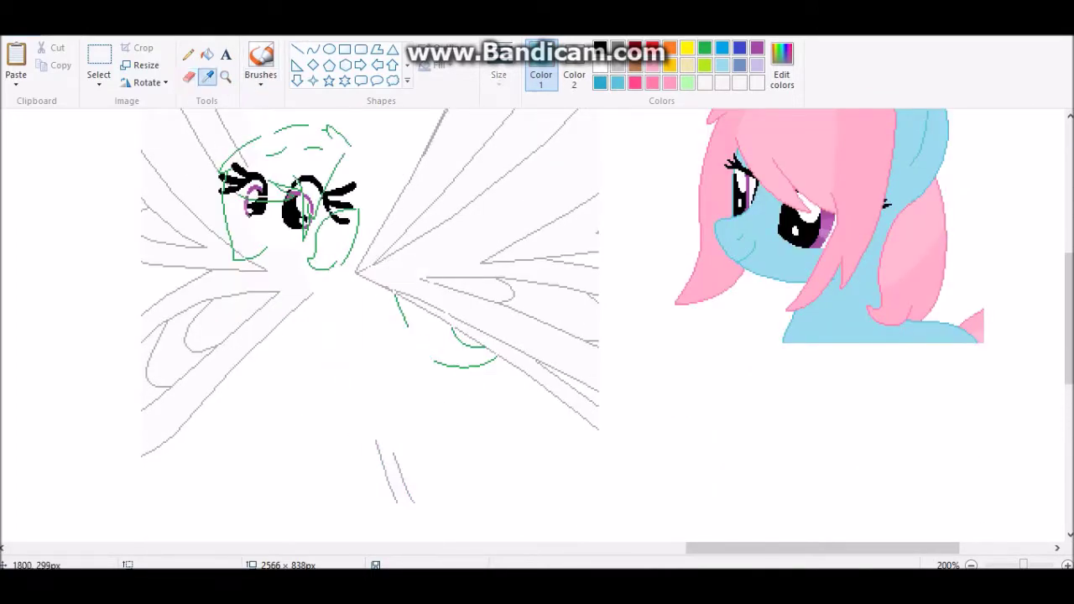
pyautogui.scroll(2, 579, 269)
pyautogui.click(208, 76)
pyautogui.click(250, 135)
pyautogui.moveTo(250, 135)
pyautogui.mouseDown()
pyautogui.moveTo(191, 489)
pyautogui.moveTo(594, 292)
pyautogui.moveTo(540, 322)
pyautogui.moveTo(168, 363)
pyautogui.mouseUp()
pyautogui.scroll(-3, 578, 277)
pyautogui.scroll(3, 168, 362)
# - Transfer the isolated green hair outline onto the clean butterfly-winged base, aligned with its eyes, and fill the grey pupil patch black
pyautogui.click(99, 58)
pyautogui.moveTo(129, 185); pyautogui.dragTo(599, 523)
pyautogui.rightClick(427, 364)
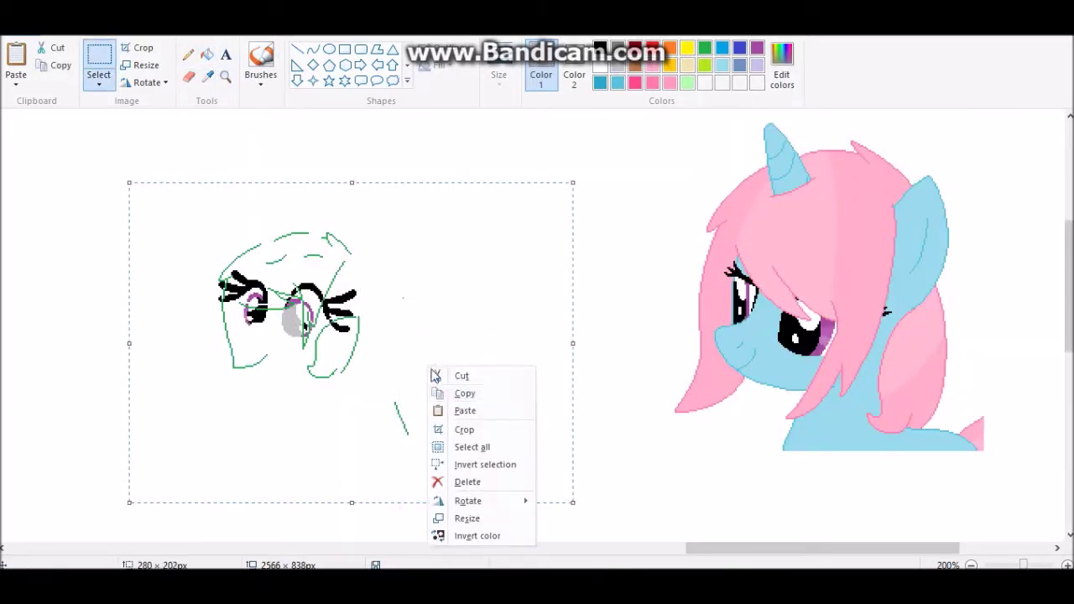
pyautogui.click(467, 479)
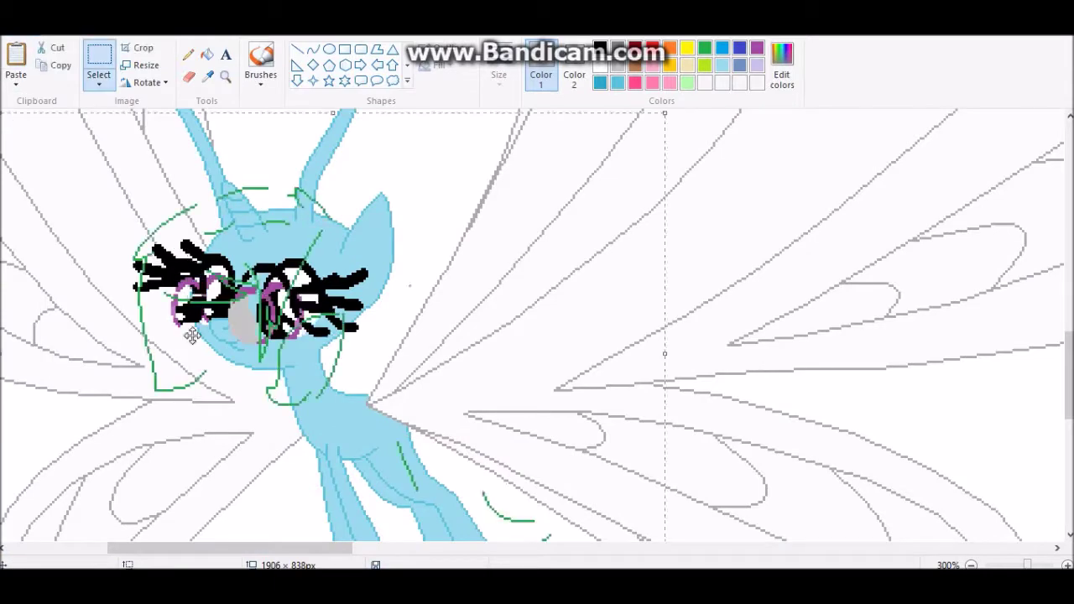
pyautogui.click(207, 55)
pyautogui.click(273, 314)
pyautogui.scroll(-3, 419, 336)
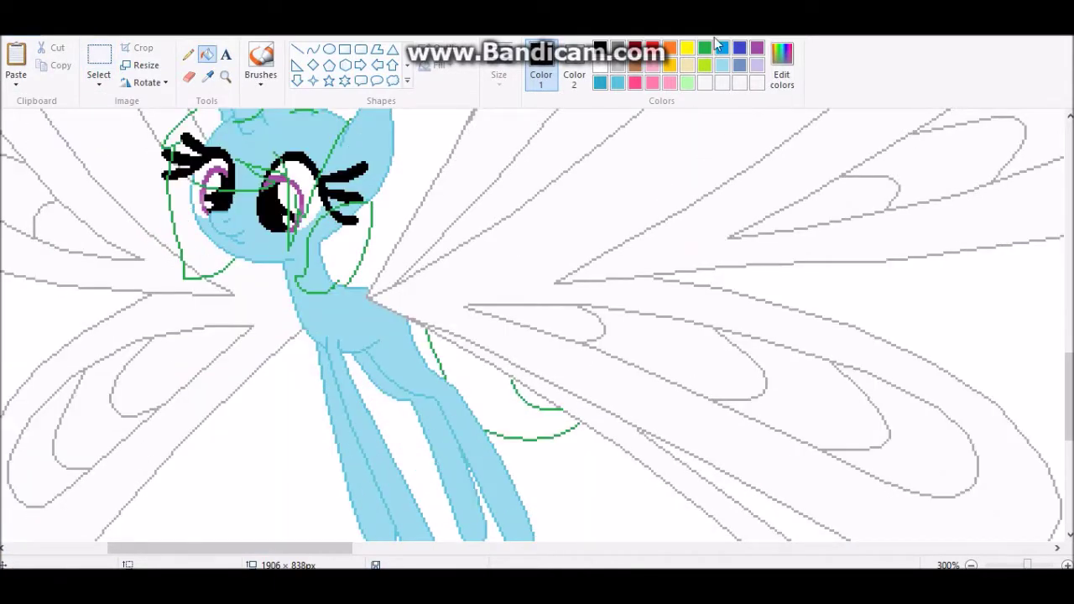
# - Turn the blue head area inside the mane white and remove the base's head and horn lines there
pyautogui.click(188, 55)
pyautogui.scroll(2, 329, 317)
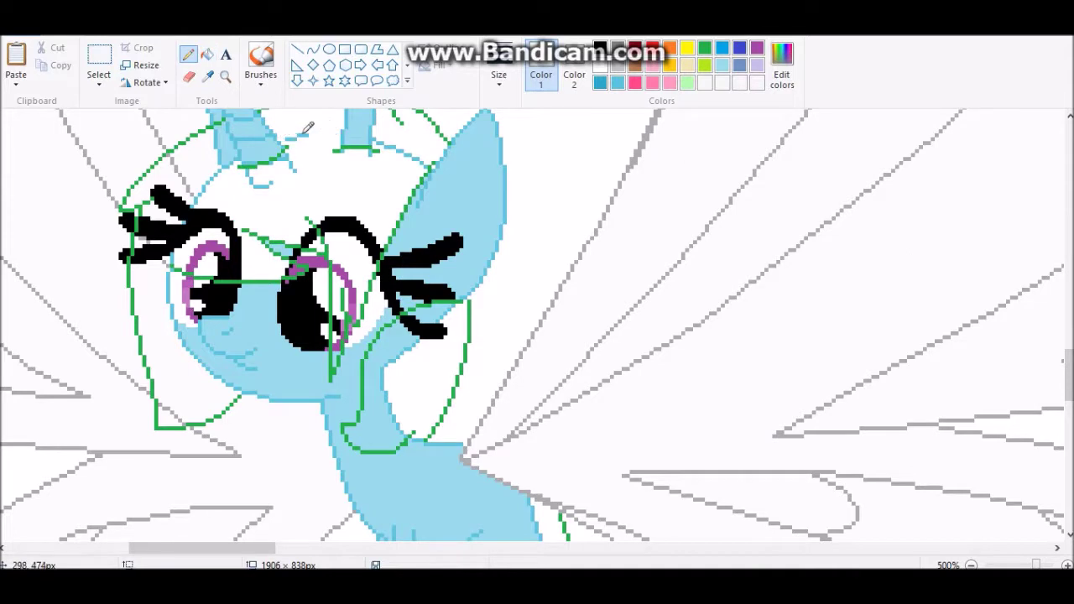
pyautogui.click(207, 55)
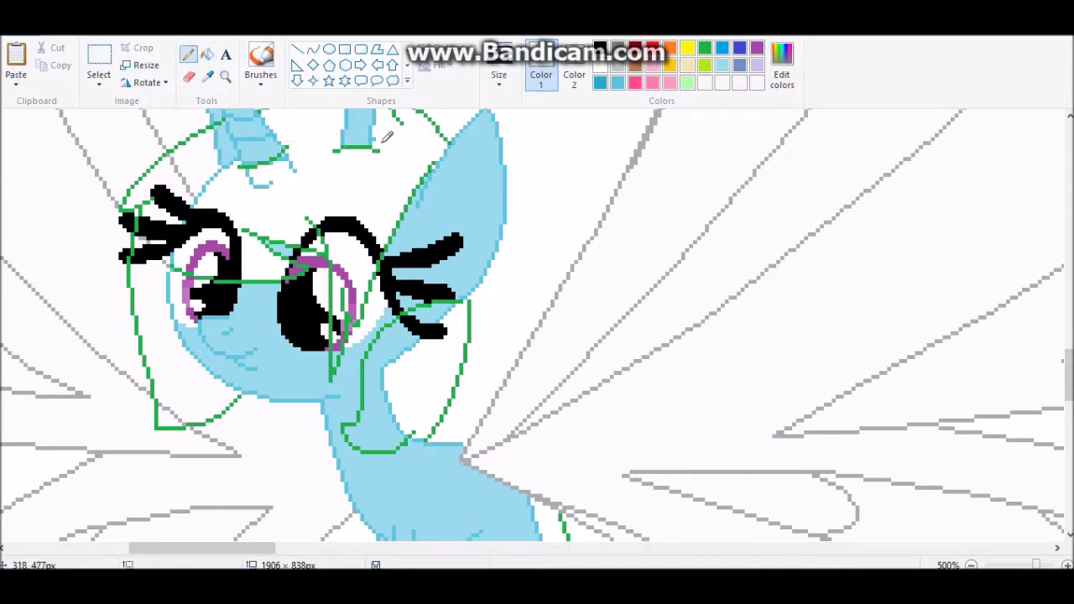
pyautogui.click(188, 54)
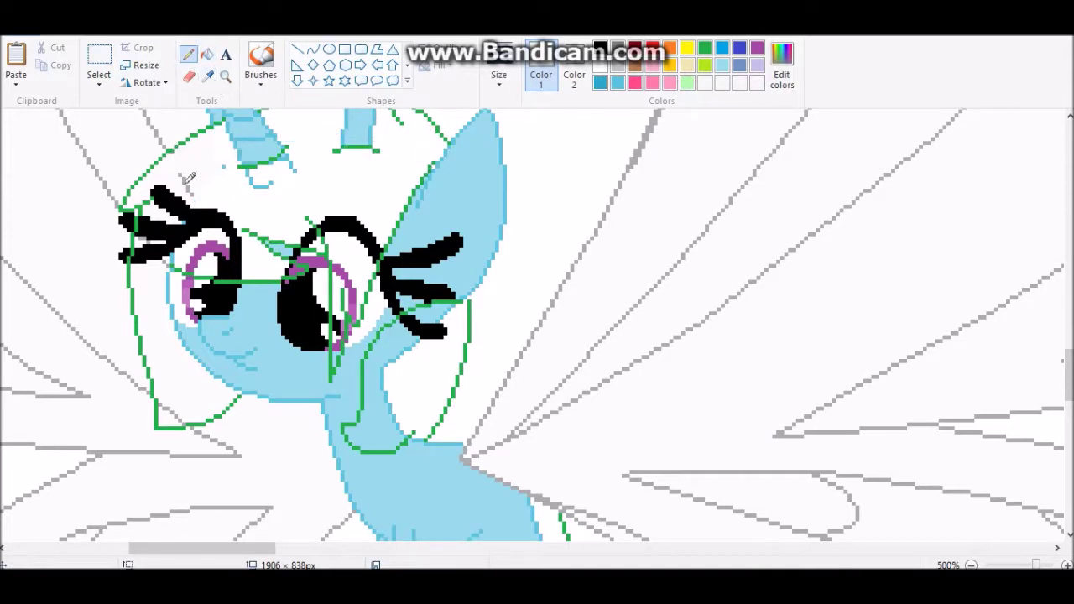
pyautogui.click(208, 56)
# - Fill white the eyelash and iris parts covered by the fringe, the front lock and the back curl
pyautogui.click(355, 251)
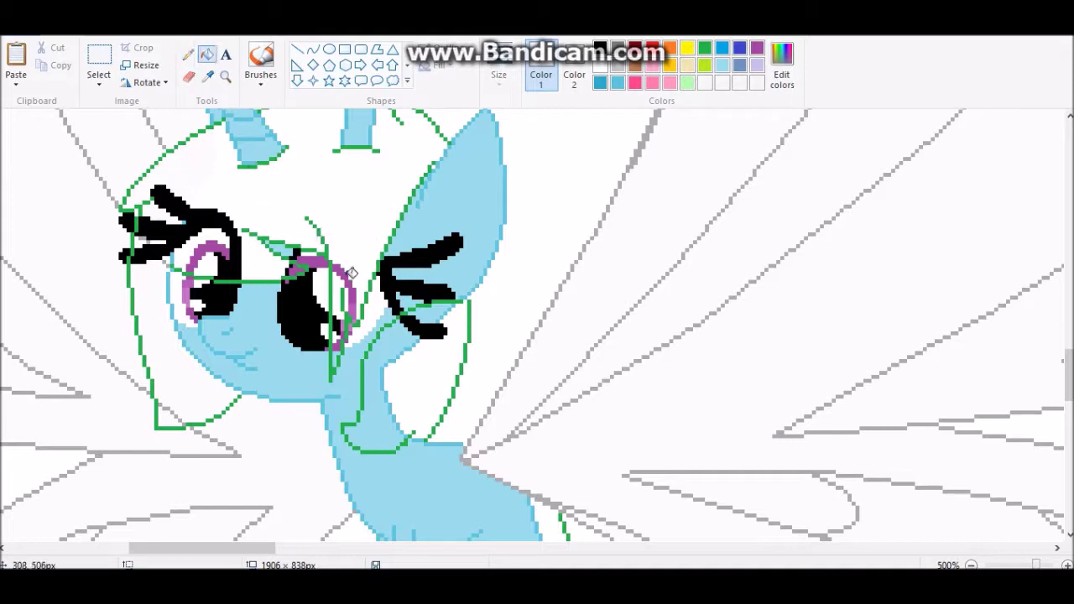
pyautogui.click(350, 290)
pyautogui.click(188, 54)
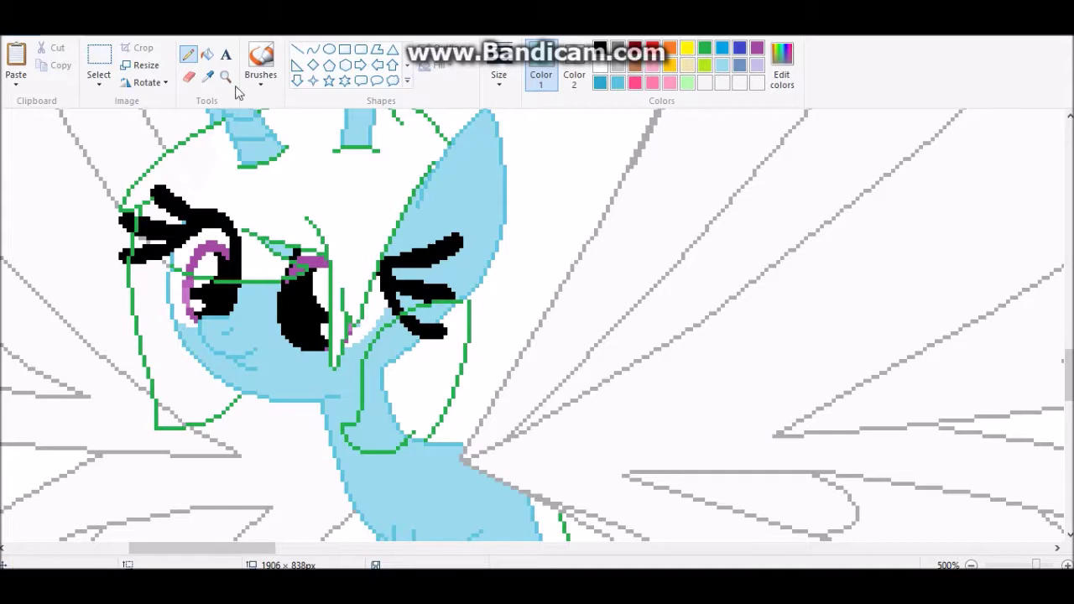
pyautogui.click(207, 55)
pyautogui.click(229, 253)
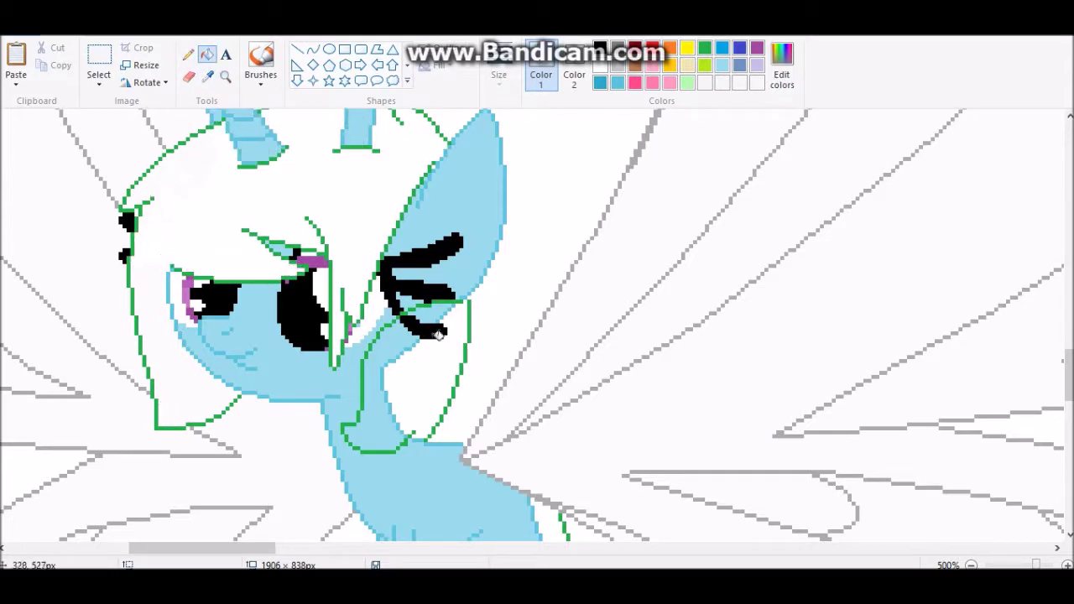
pyautogui.click(437, 334)
# - Remove the blue neck lines inside the back curl and touch up the green mane outline beside the ear
pyautogui.click(188, 54)
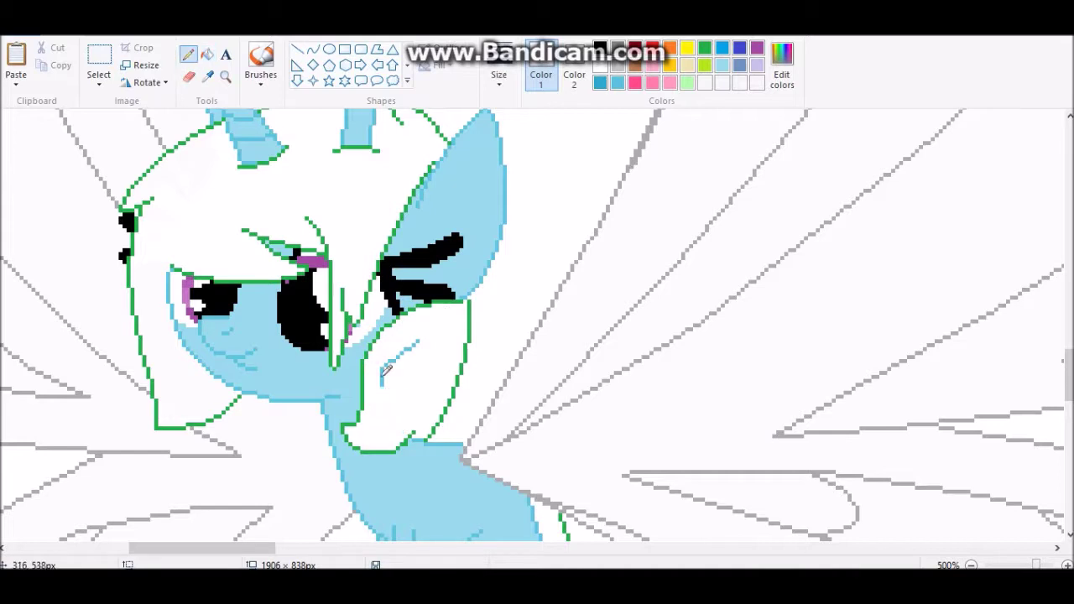
pyautogui.scroll(3, 319, 347)
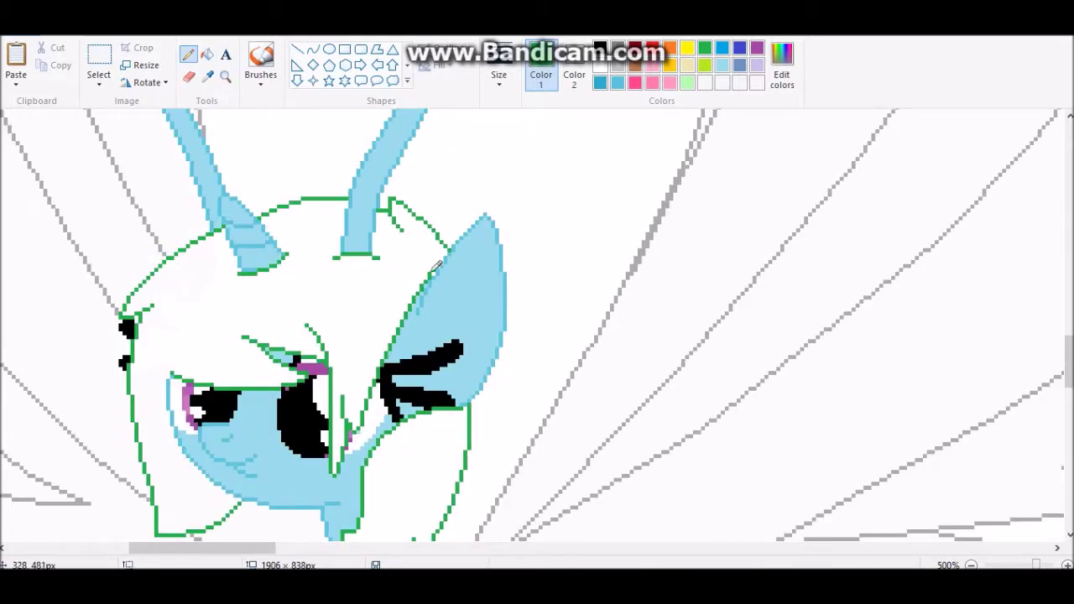
pyautogui.scroll(-3, 438, 261)
pyautogui.scroll(-1, 523, 383)
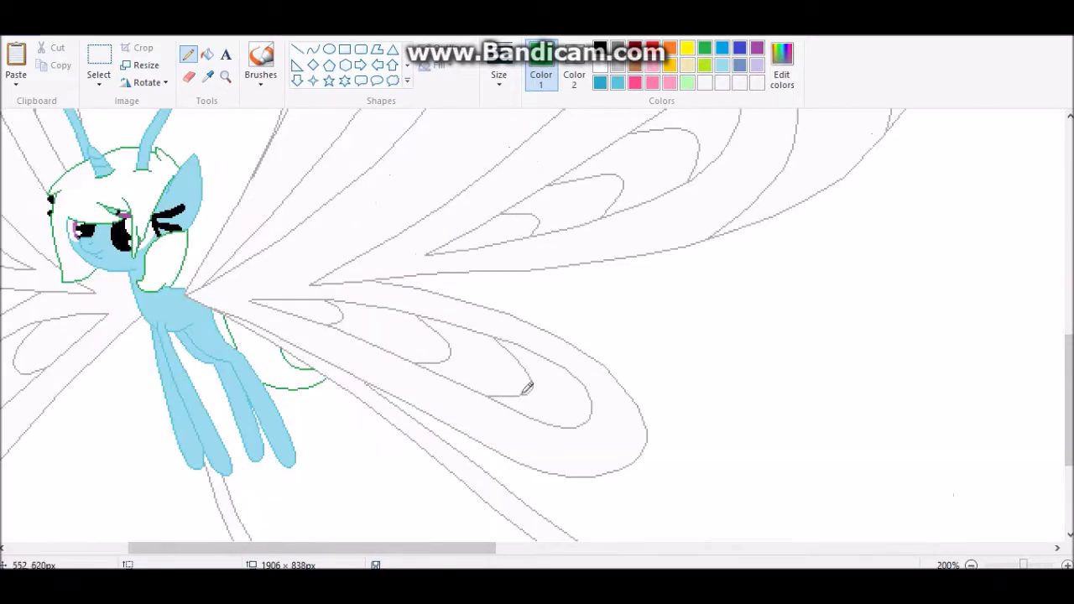
# - Recolour the green hair outlines dark pink and fill the tail, back curl and mane with light pink
pyautogui.click(207, 76)
pyautogui.scroll(2, 407, 298)
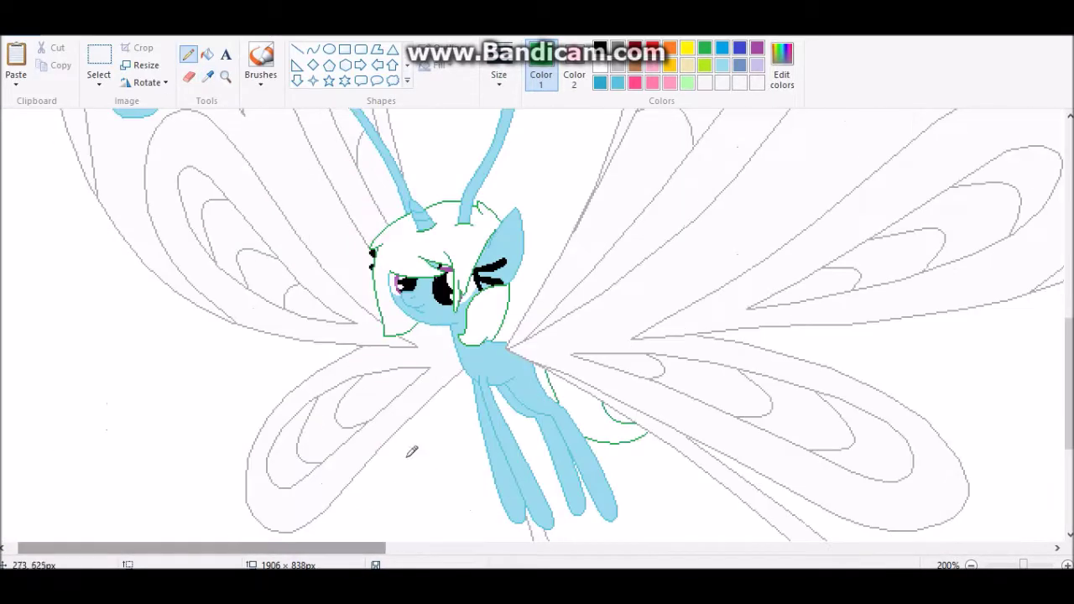
pyautogui.click(188, 75)
pyautogui.click(207, 75)
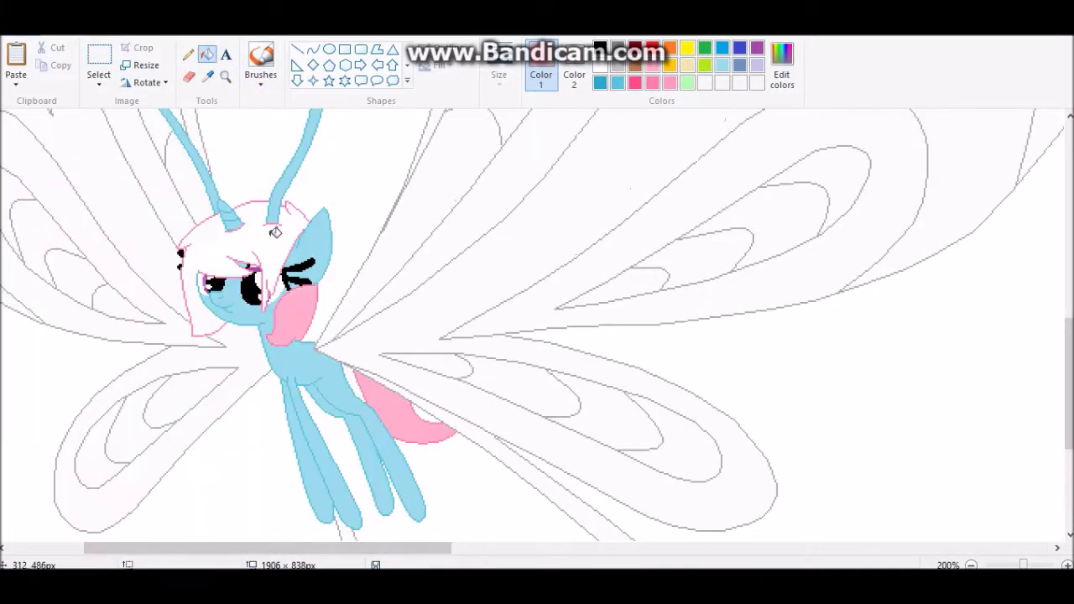
pyautogui.click(275, 231)
pyautogui.scroll(2, 275, 232)
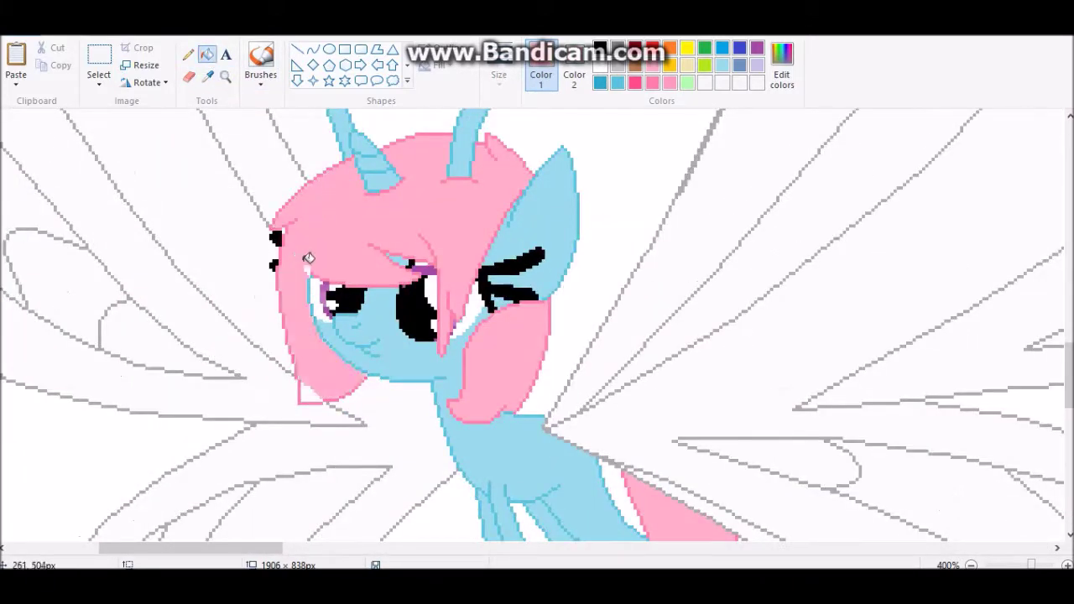
# - Add two-tone pink shading bands to the tail, back curl and mane using curves and fill
pyautogui.press('p')
pyautogui.scroll(-3, 317, 384)
pyautogui.scroll(3, 129, 361)
pyautogui.click(312, 49)
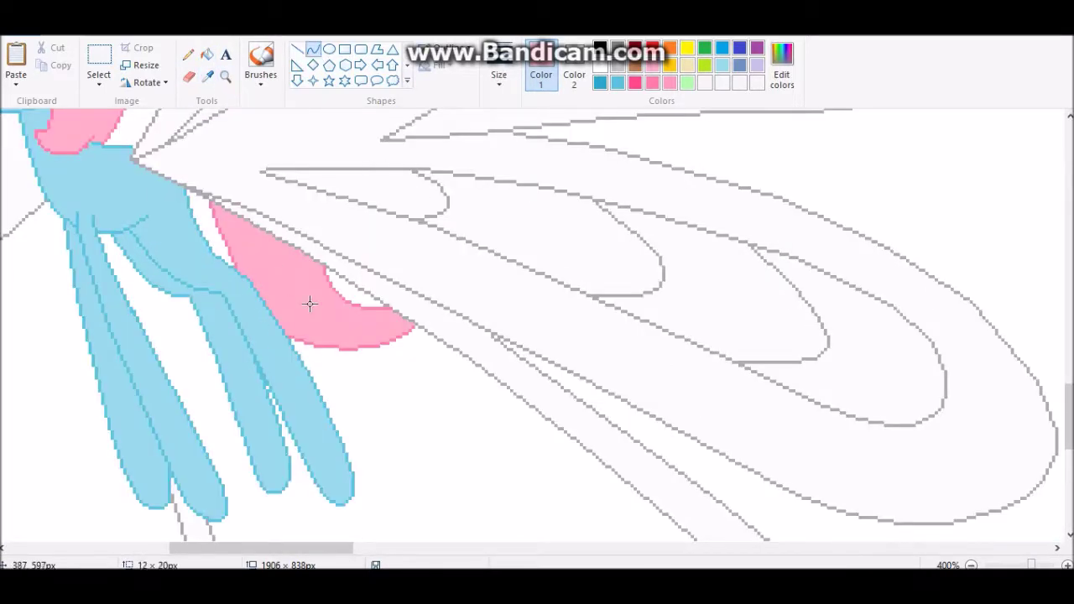
pyautogui.scroll(3, 286, 285)
pyautogui.scroll(1, 309, 242)
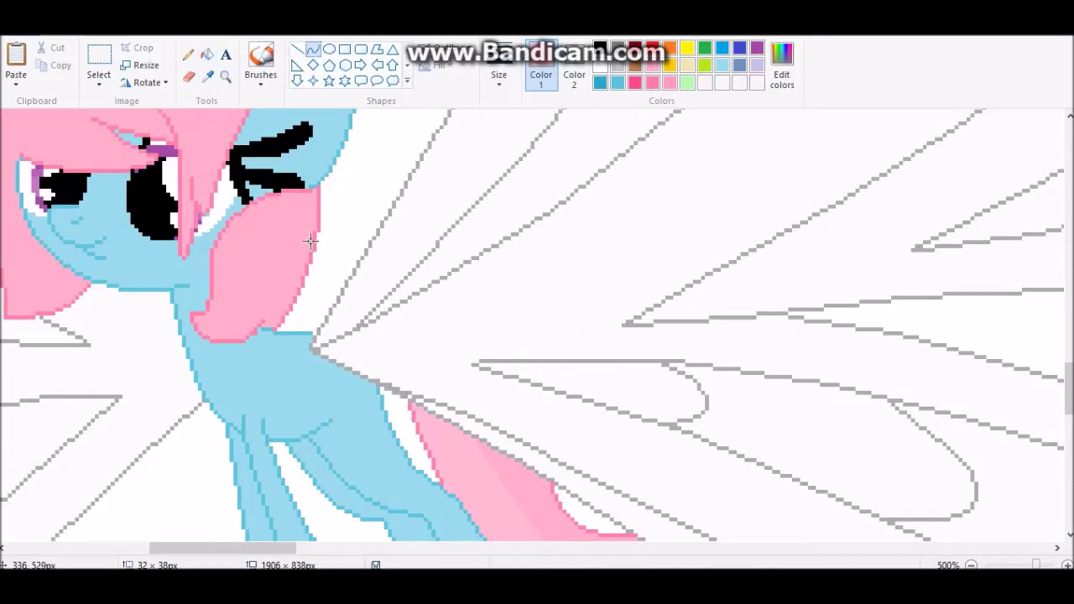
pyautogui.scroll(3, 286, 270)
pyautogui.hscroll(-4, 285, 269)
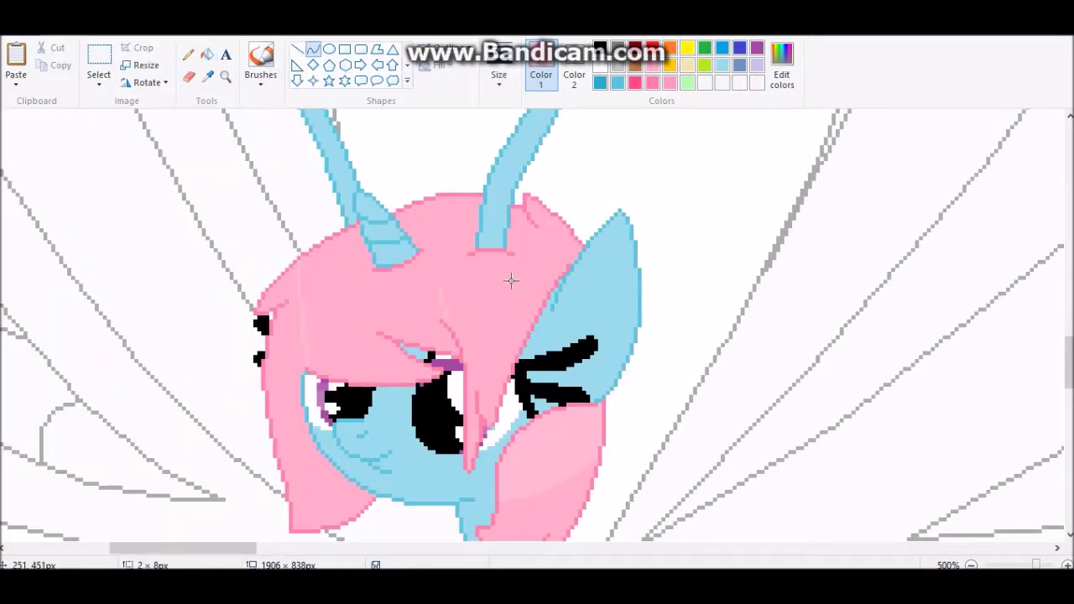
pyautogui.click(207, 53)
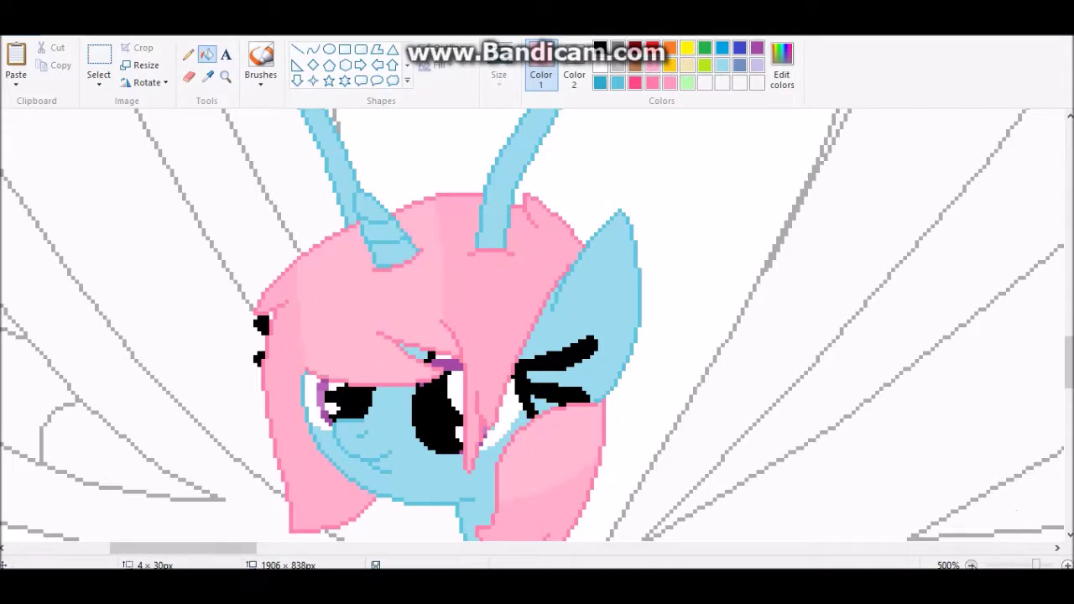
# - Copy the standing pony's cutie mark and place it, shrunk to about 21 × 22 px, on the winged pony's flank
pyautogui.scroll(-4, 285, 285)
pyautogui.hscroll(5, 537, 335)
pyautogui.click(98, 54)
pyautogui.moveTo(779, 149); pyautogui.dragTo(827, 202)
pyautogui.rightClick(810, 179)
pyautogui.click(839, 209)
pyautogui.hscroll(-5, 537, 335)
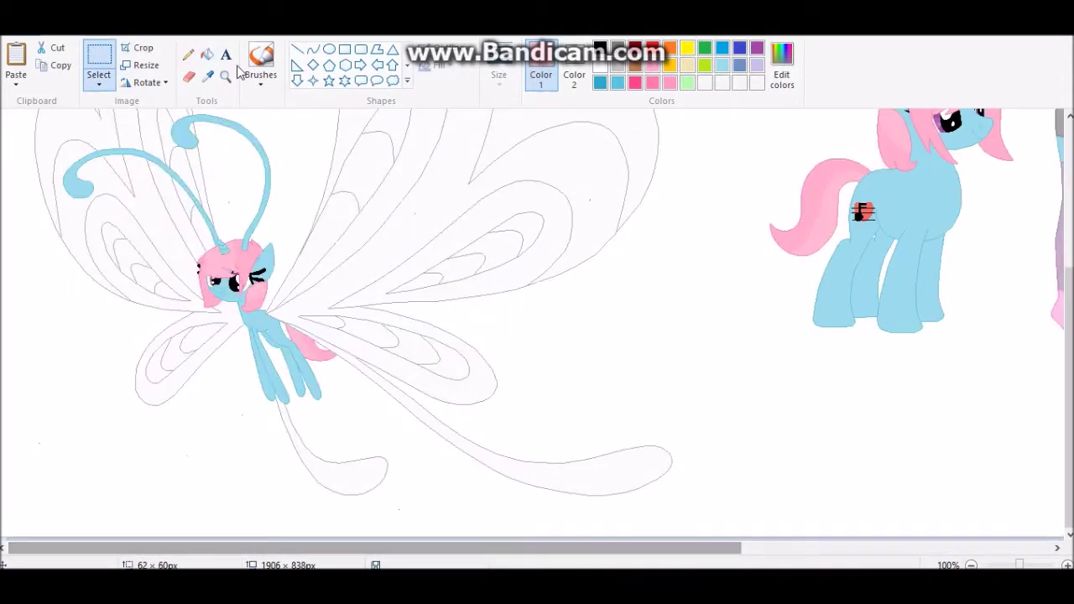
pyautogui.scroll(4, 276, 244)
pyautogui.hotkey('ctrl', 'v')
pyautogui.moveTo(280, 164); pyautogui.dragTo(361, 272)
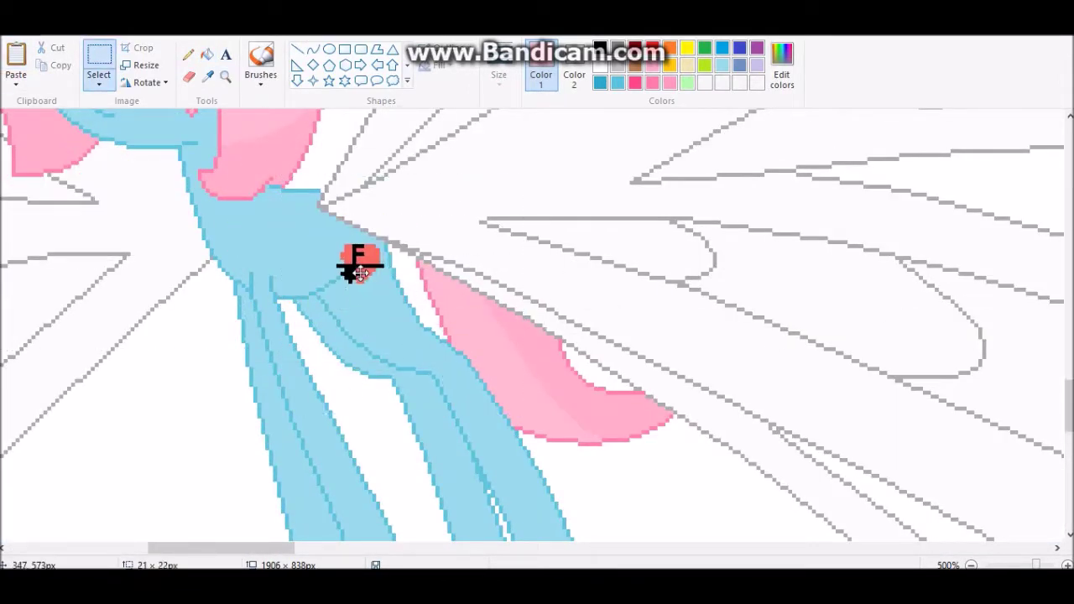
pyautogui.scroll(-5, 359, 262)
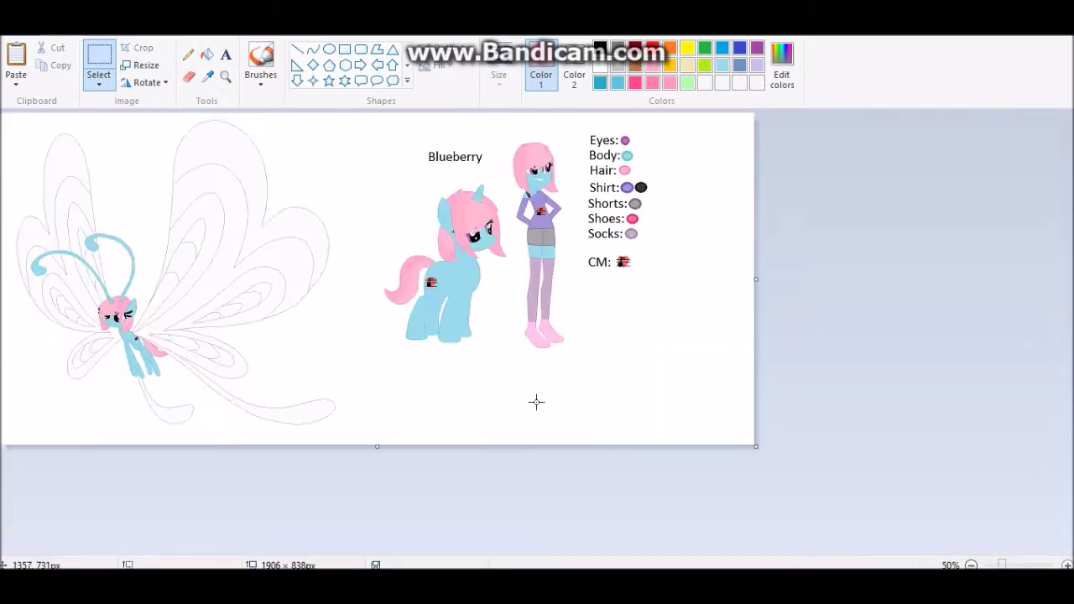
# - Copy the finished butterfly-winged pony and switch to the character sheet
pyautogui.rightClick(140, 210)
pyautogui.click(159, 238)
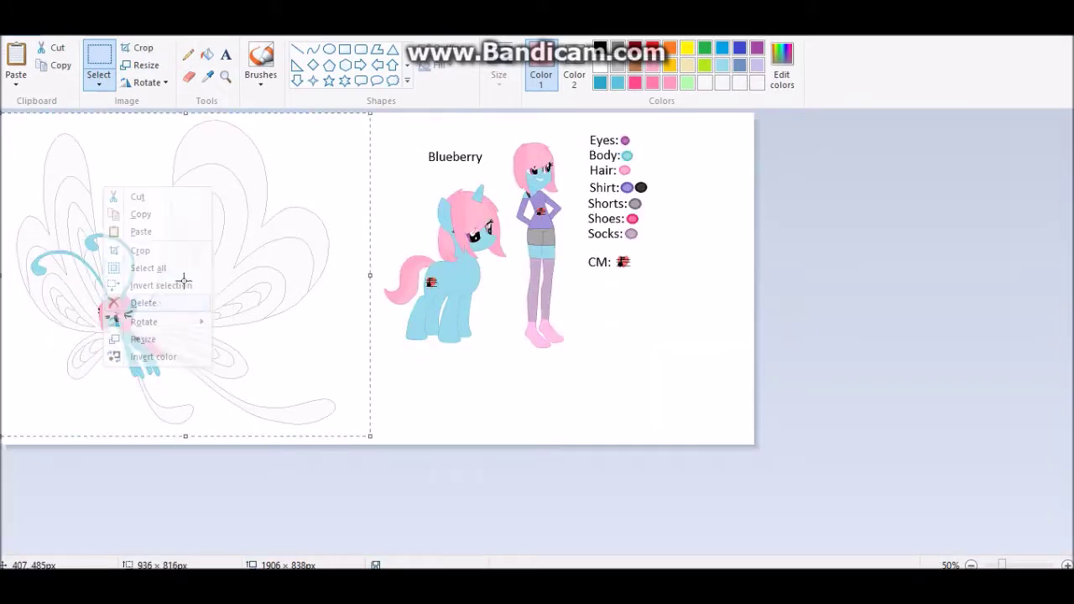
pyautogui.hotkey('alt', 'Tab')
pyautogui.click(18, 57)
pyautogui.hotkey('ctrl', 'z')
pyautogui.scroll(-2, 336, 329)
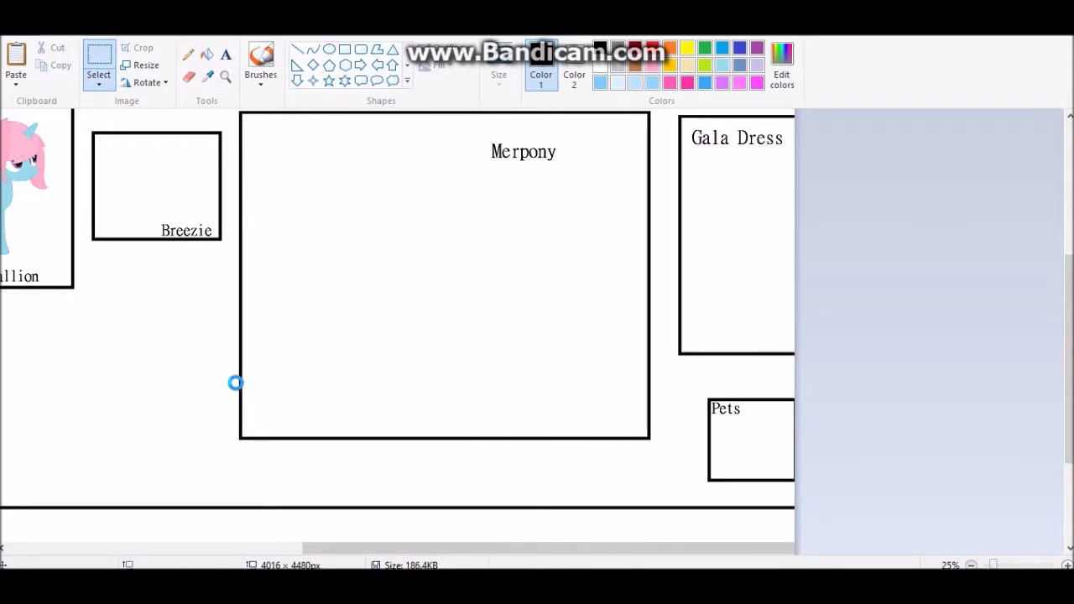
pyautogui.scroll(3, 1059, 267)
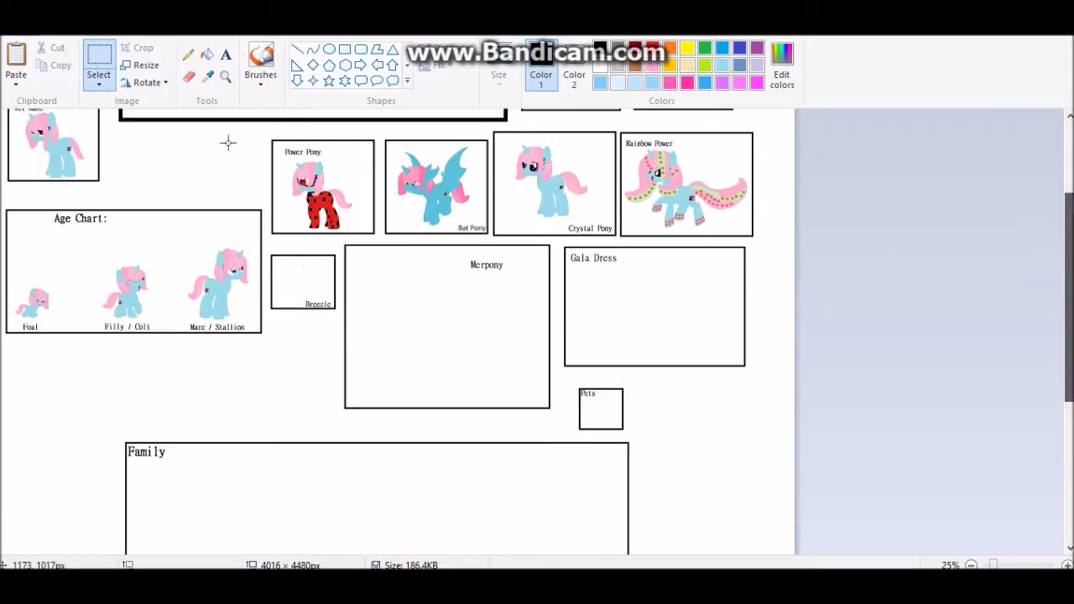
pyautogui.moveTo(298, 293); pyautogui.dragTo(335, 310)
pyautogui.moveTo(324, 357); pyautogui.dragTo(324, 383)
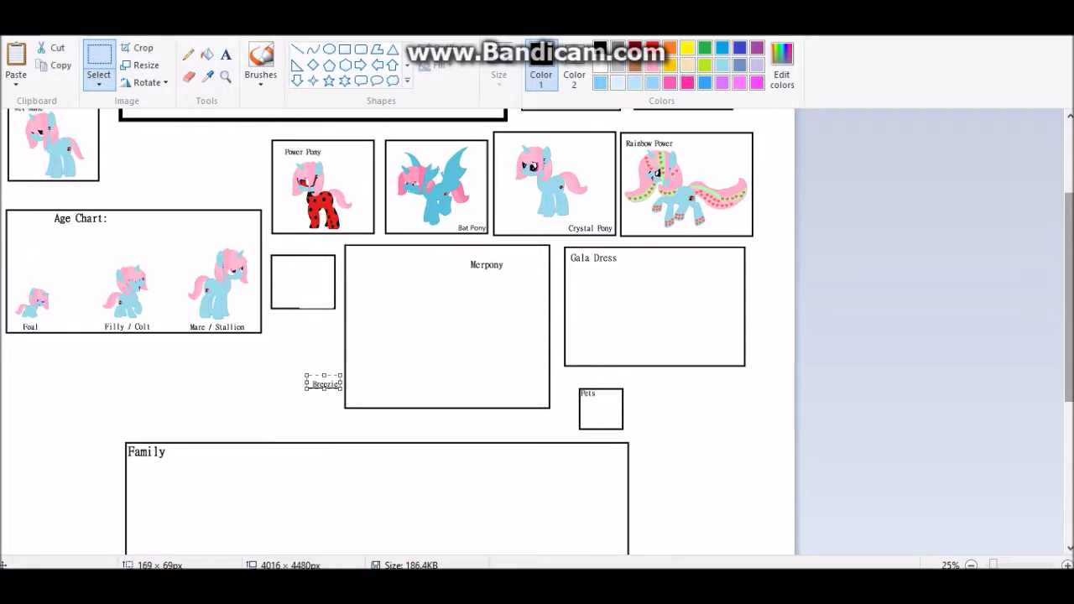
pyautogui.hotkey('ctrl', 'z')
# - Move the Breezie label out of its small frame into the Merpony frame
pyautogui.scroll(2, 318, 302)
pyautogui.moveTo(383, 245); pyautogui.dragTo(498, 290)
pyautogui.keyDown('ctrl'); pyautogui.scroll(-2, 444, 311); pyautogui.keyUp('ctrl')
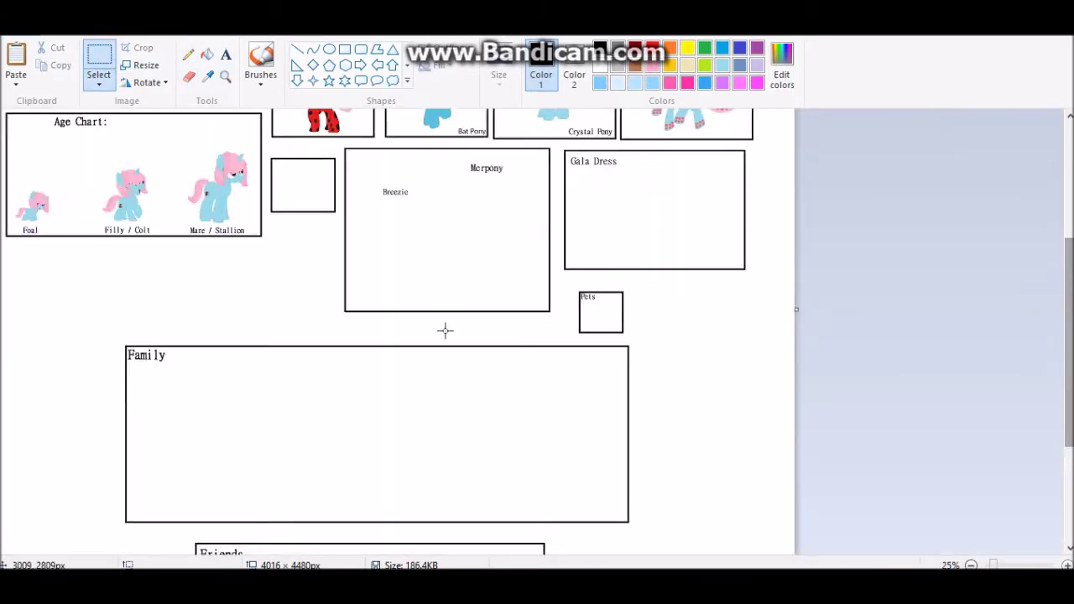
pyautogui.moveTo(271, 158); pyautogui.dragTo(196, 263)
pyautogui.moveTo(235, 296); pyautogui.dragTo(371, 394)
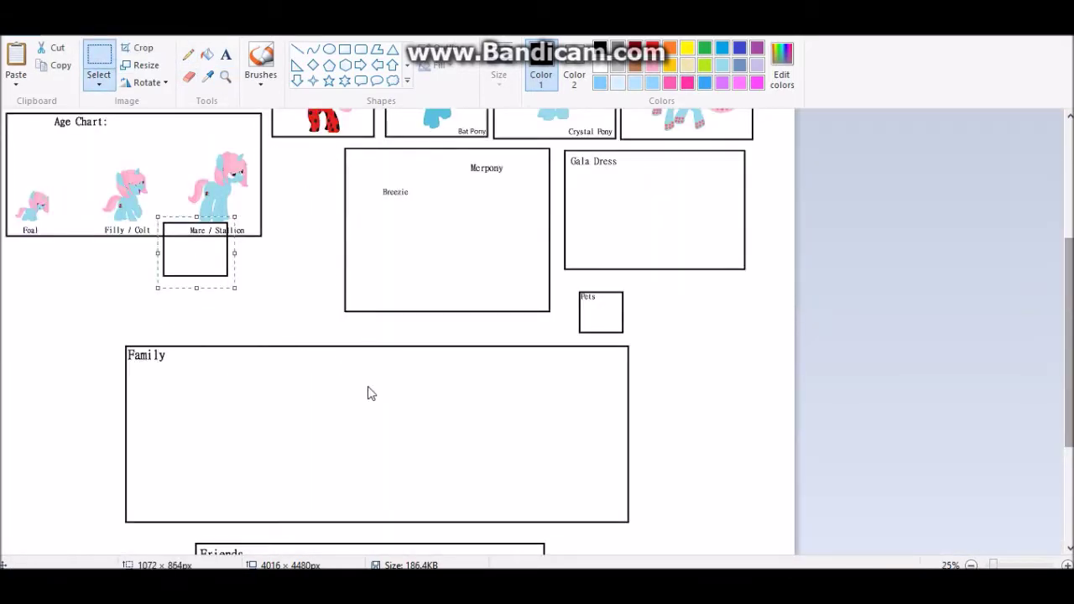
pyautogui.moveTo(646, 291)
pyautogui.mouseDown()
pyautogui.moveTo(700, 412)
pyautogui.moveTo(179, 223)
pyautogui.mouseUp()
pyautogui.scroll(-2, 350, 422)
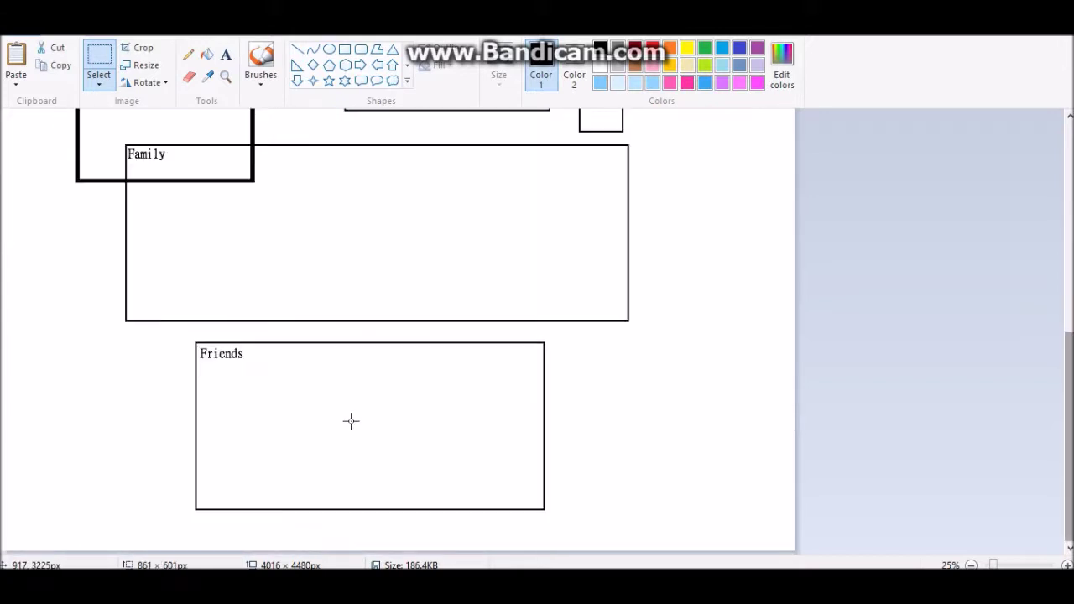
pyautogui.moveTo(181, 383); pyautogui.dragTo(399, 413)
pyautogui.scroll(2, 319, 214)
pyautogui.hotkey('ctrl', 'z')
# - Enlarge the small empty frame to about 2040 × 1312 px, move it to blank canvas, and paste the butterfly-winged pony inside
pyautogui.keyDown('ctrl'); pyautogui.scroll(-1, 414, 284); pyautogui.keyUp('ctrl')
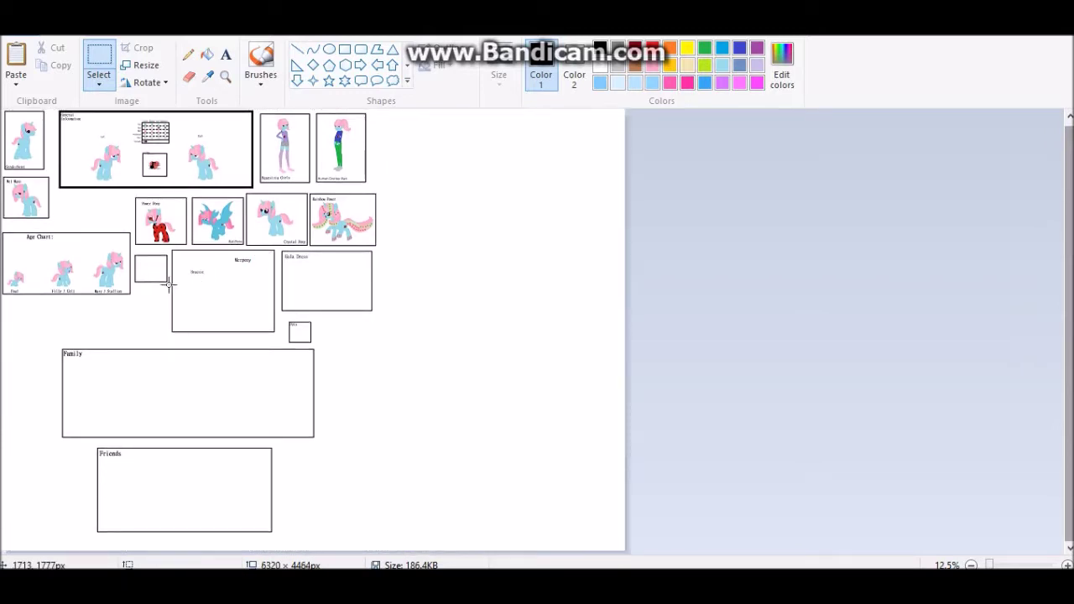
pyautogui.moveTo(167, 281); pyautogui.dragTo(334, 380)
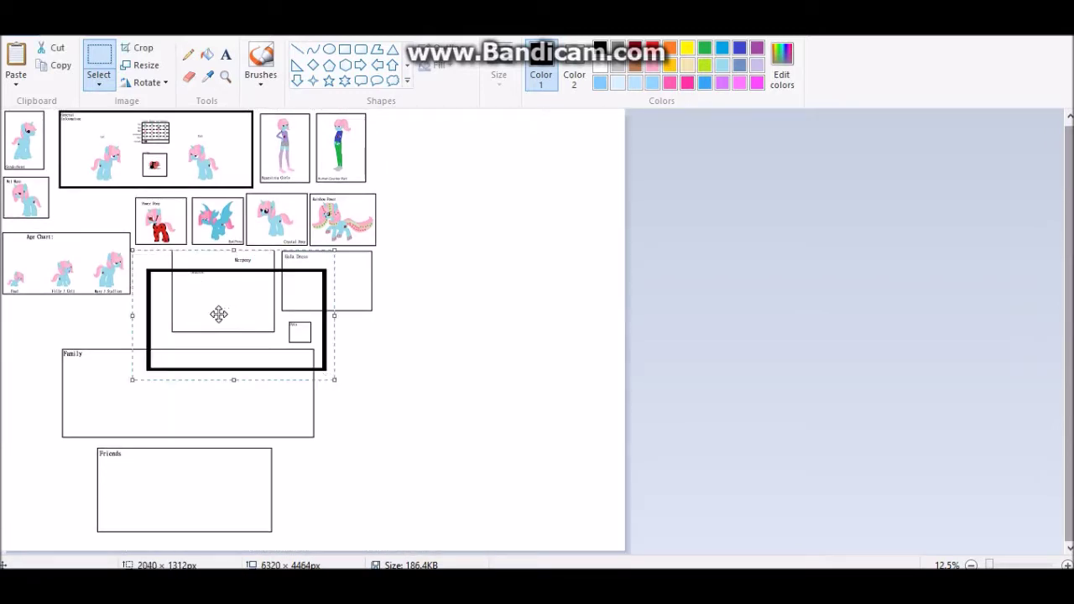
pyautogui.moveTo(222, 313); pyautogui.dragTo(448, 355)
pyautogui.click(16, 59)
pyautogui.moveTo(47, 153); pyautogui.dragTo(434, 360)
# - Narrow the thick frame around the butterfly-winged pony by shifting its far edge inward
pyautogui.click(225, 76)
pyautogui.click(484, 322)
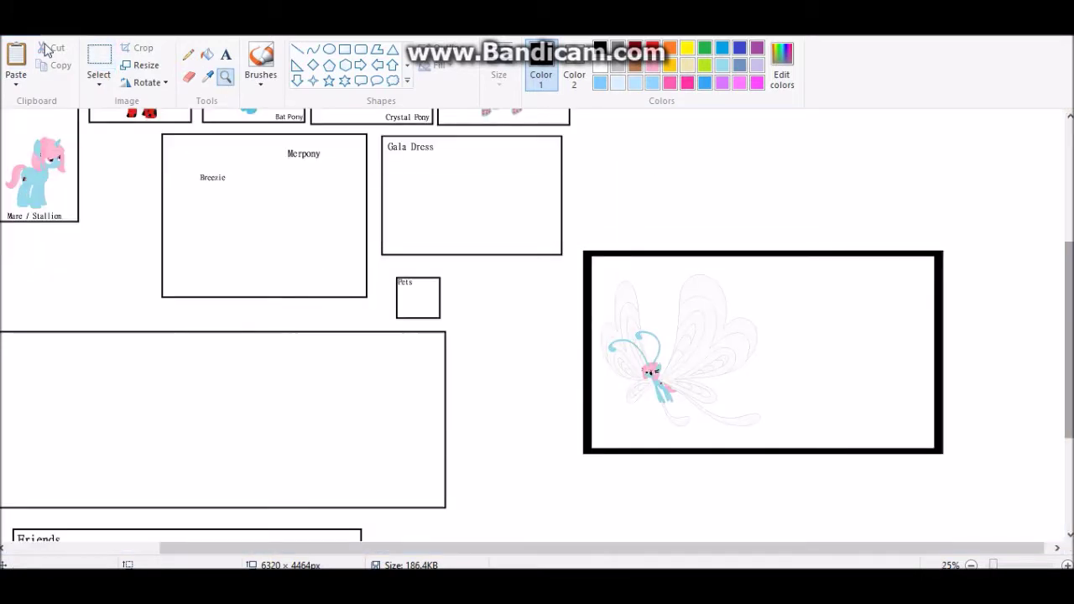
pyautogui.click(98, 63)
pyautogui.moveTo(951, 472); pyautogui.dragTo(765, 220)
pyautogui.moveTo(876, 321); pyautogui.dragTo(737, 318)
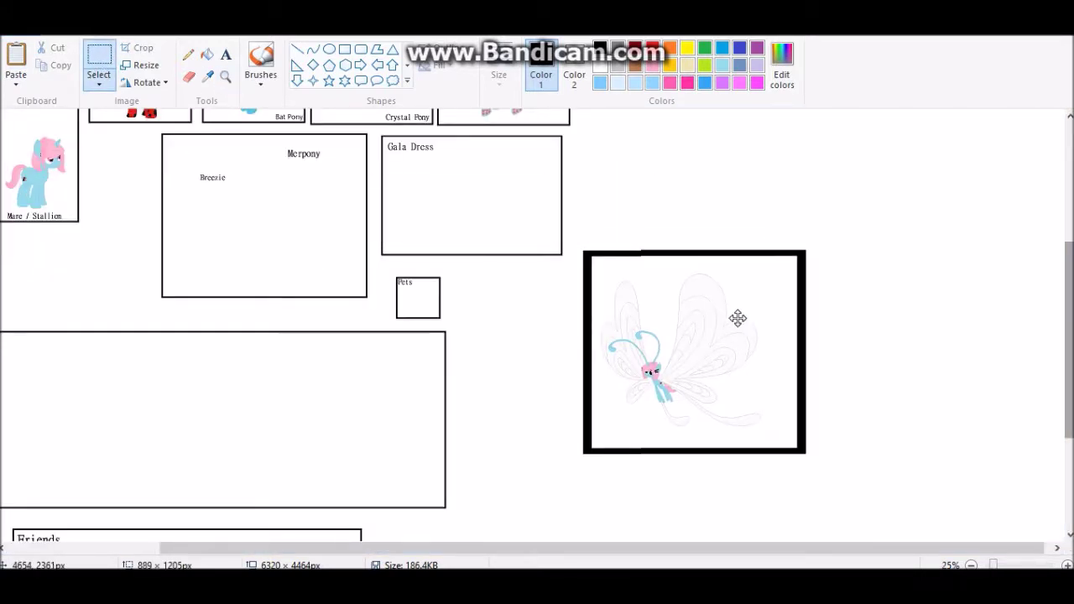
pyautogui.moveTo(570, 240); pyautogui.dragTo(847, 469)
pyautogui.moveTo(773, 373)
pyautogui.mouseDown()
pyautogui.moveTo(756, 323)
pyautogui.moveTo(826, 322)
pyautogui.mouseUp()
# - Replace the thick frame around the butterfly-winged pony with a closer-fitting thin black rectangle
pyautogui.click(516, 291)
pyautogui.click(98, 84)
pyautogui.click(225, 77)
pyautogui.click(807, 298)
pyautogui.moveTo(241, 541); pyautogui.dragTo(244, 542)
pyautogui.hotkey('ctrl', 'z')
pyautogui.click(313, 49)
pyautogui.click(344, 49)
pyautogui.moveTo(179, 132); pyautogui.dragTo(619, 508)
pyautogui.moveTo(407, 328); pyautogui.dragTo(431, 335)
pyautogui.click(222, 180)
pyautogui.hotkey('ctrl', 'z')
pyautogui.moveTo(216, 162); pyautogui.dragTo(575, 503)
pyautogui.hotkey('ctrl', 'pagedown')
pyautogui.hotkey('ctrl', 'pagedown')
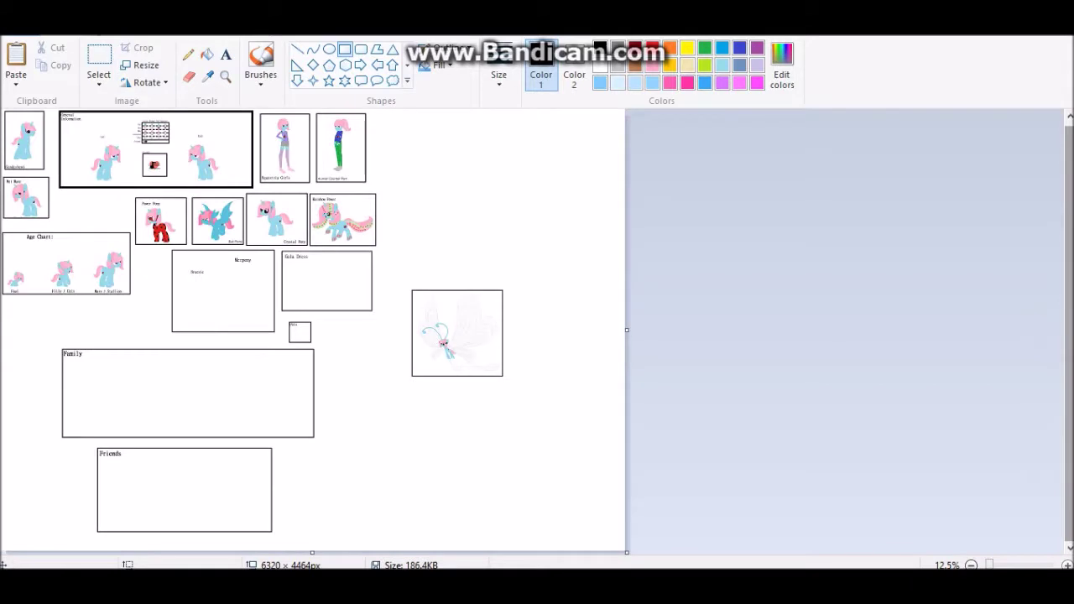
# - Move the framed butterfly-winged pony downward and shift the Pets, Gala Dress and Merpony frames to the right
pyautogui.click(98, 56)
pyautogui.moveTo(400, 282); pyautogui.dragTo(518, 382)
pyautogui.moveTo(431, 410); pyautogui.dragTo(390, 520)
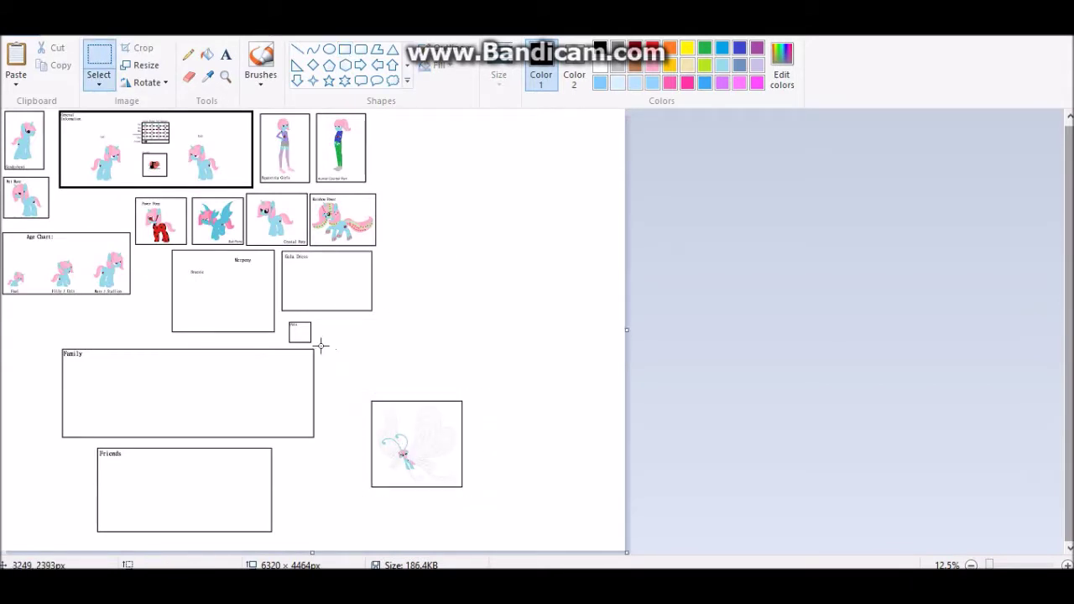
pyautogui.moveTo(321, 274); pyautogui.dragTo(345, 276)
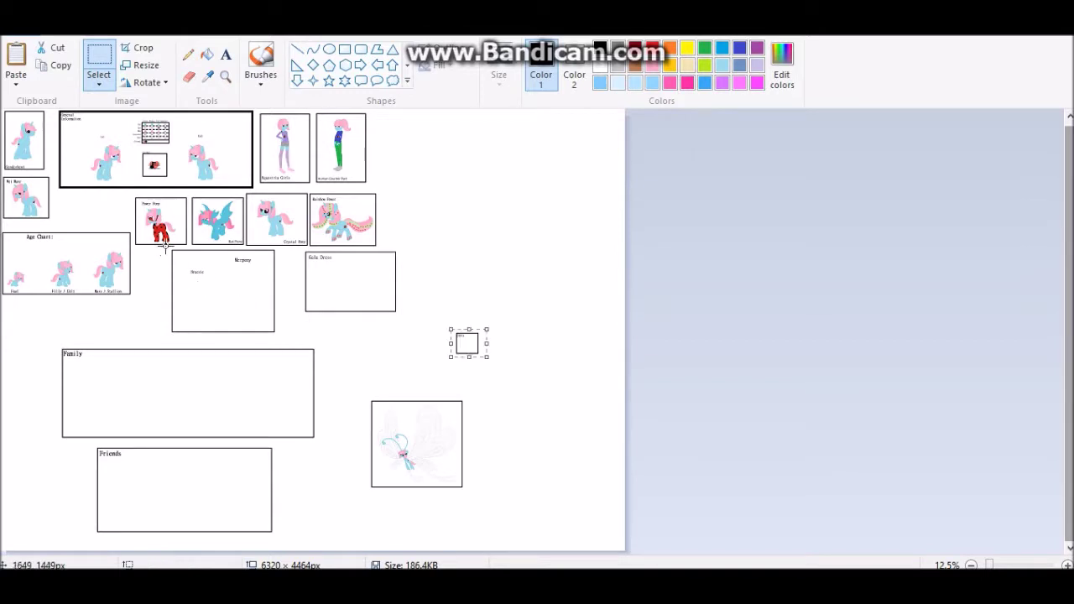
pyautogui.moveTo(196, 281); pyautogui.dragTo(286, 336)
pyautogui.moveTo(230, 290); pyautogui.dragTo(254, 292)
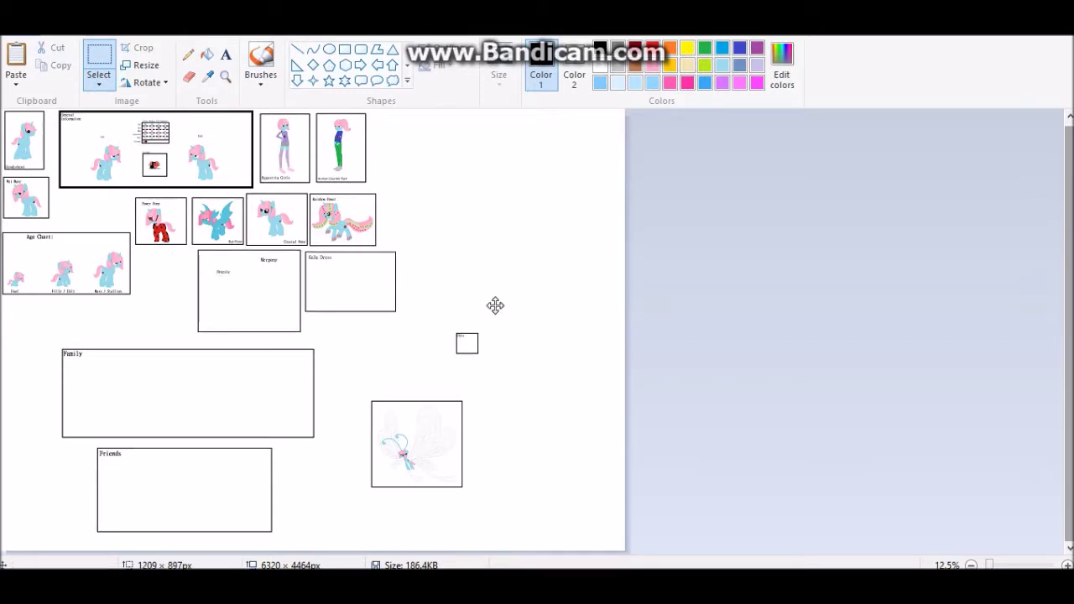
# - Clear space by moving the framed butterfly pony aside and the Merpony and Gala Dress frames to the blank right area
pyautogui.moveTo(363, 392); pyautogui.dragTo(475, 495)
pyautogui.moveTo(402, 434)
pyautogui.mouseDown()
pyautogui.moveTo(163, 302)
pyautogui.moveTo(463, 446)
pyautogui.mouseUp()
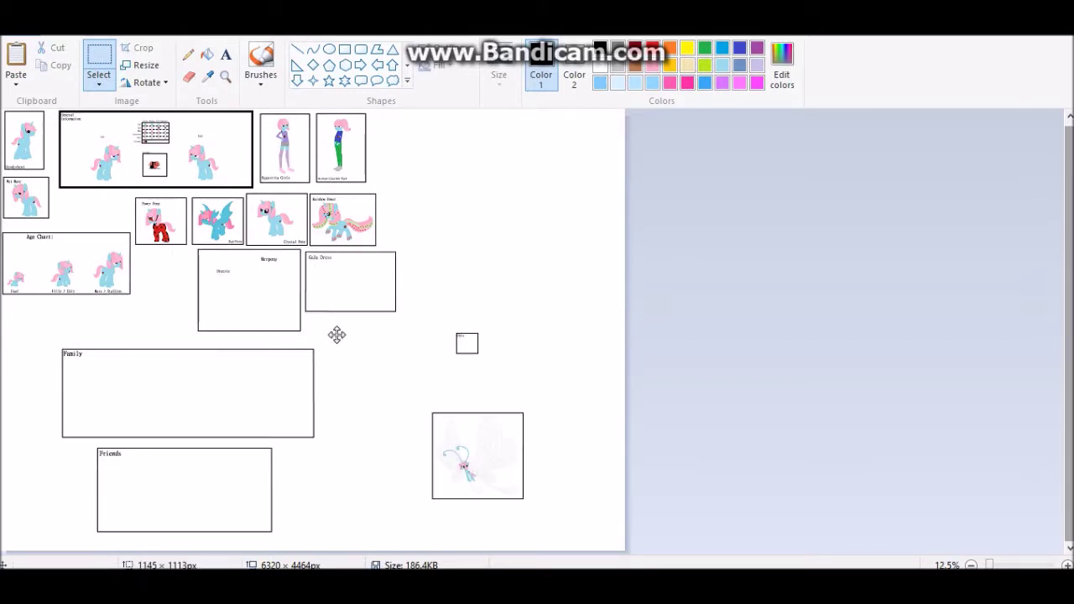
pyautogui.moveTo(408, 333); pyautogui.dragTo(189, 267)
pyautogui.moveTo(300, 300)
pyautogui.mouseDown()
pyautogui.moveTo(341, 288)
pyautogui.moveTo(475, 290)
pyautogui.mouseUp()
# - Place the framed butterfly-winged pony directly below the Power Pony frame and the Pets frame below the Age Chart
pyautogui.moveTo(421, 403); pyautogui.dragTo(540, 508)
pyautogui.moveTo(490, 463); pyautogui.dragTo(193, 299)
pyautogui.moveTo(466, 343); pyautogui.dragTo(100, 331)
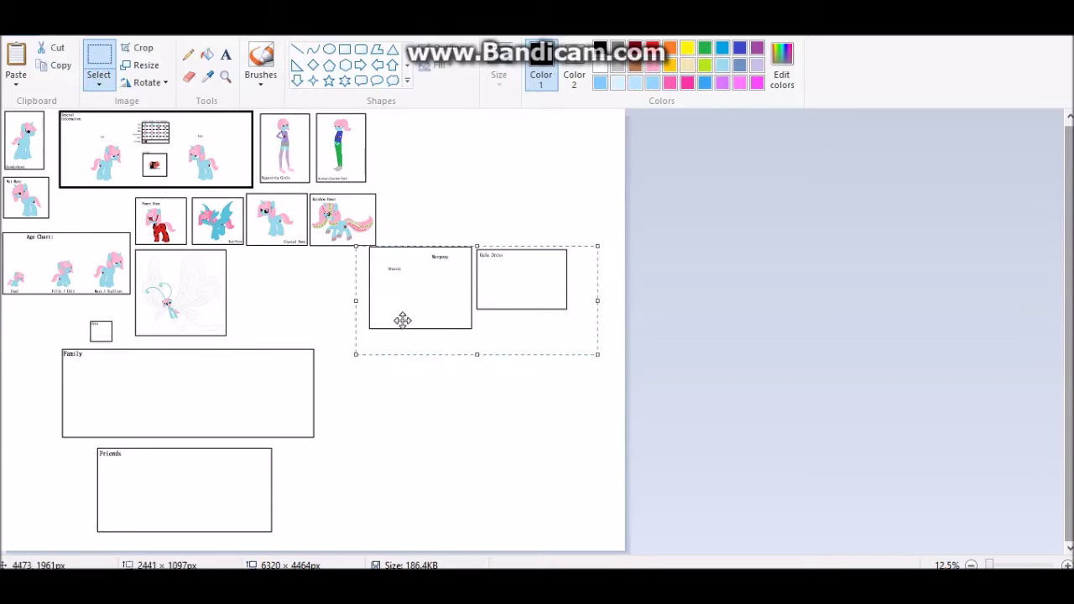
# - Reposition the Merpony and Gala Dress frames and move the Breezie label to the butterfly-winged pony's frame
pyautogui.click(225, 75)
pyautogui.click(155, 117)
pyautogui.moveTo(552, 216); pyautogui.dragTo(588, 258)
pyautogui.moveTo(879, 410); pyautogui.dragTo(964, 387)
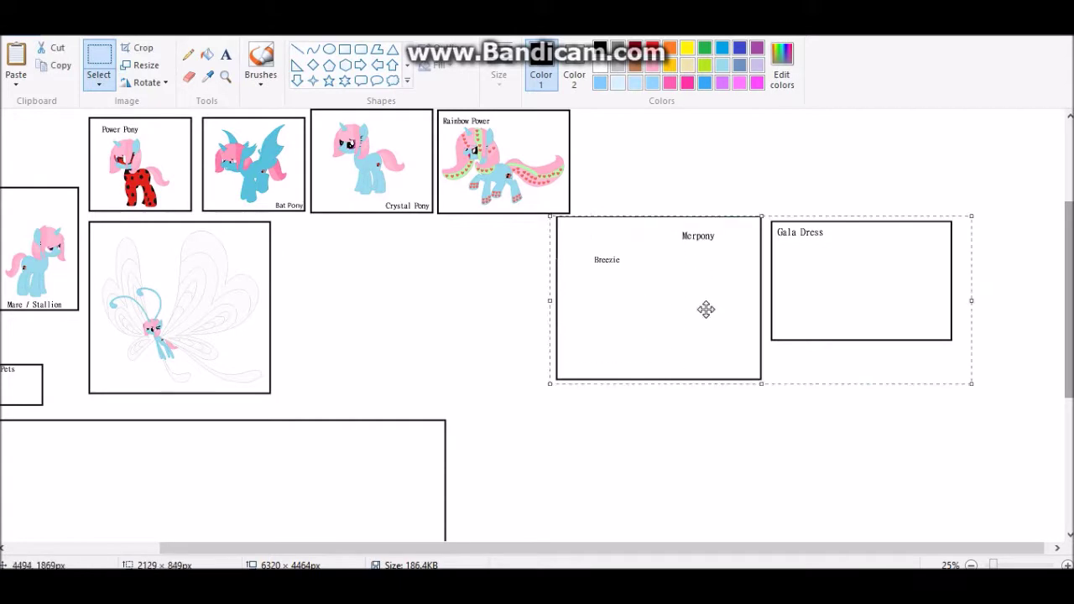
pyautogui.click(225, 75)
pyautogui.click(652, 264)
pyautogui.moveTo(800, 464); pyautogui.dragTo(962, 500)
pyautogui.hscroll(-5, 386, 419)
pyautogui.moveTo(664, 279); pyautogui.dragTo(280, 312)
pyautogui.scroll(-1, 436, 307)
pyautogui.click(225, 75)
pyautogui.click(300, 216)
pyautogui.moveTo(597, 312); pyautogui.dragTo(165, 547)
# - On the lilac merpony base, fill the left wing's sections white and erase its inner feather lines
pyautogui.scroll(-2, 391, 410)
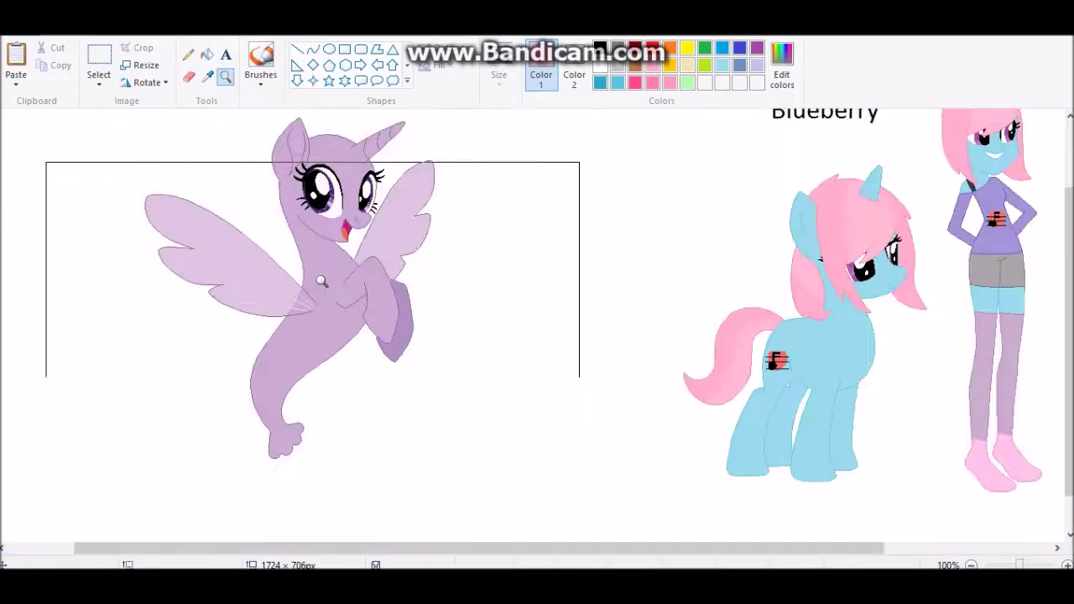
pyautogui.click(546, 199)
pyautogui.click(546, 200)
pyautogui.scroll(-2, 587, 345)
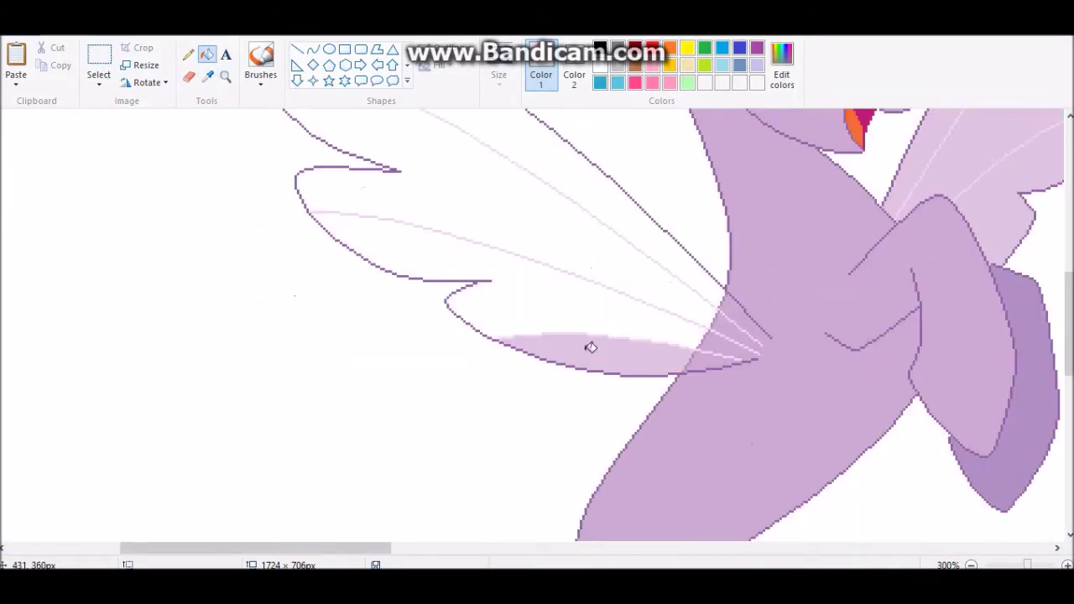
pyautogui.click(401, 212)
pyautogui.scroll(2, 539, 347)
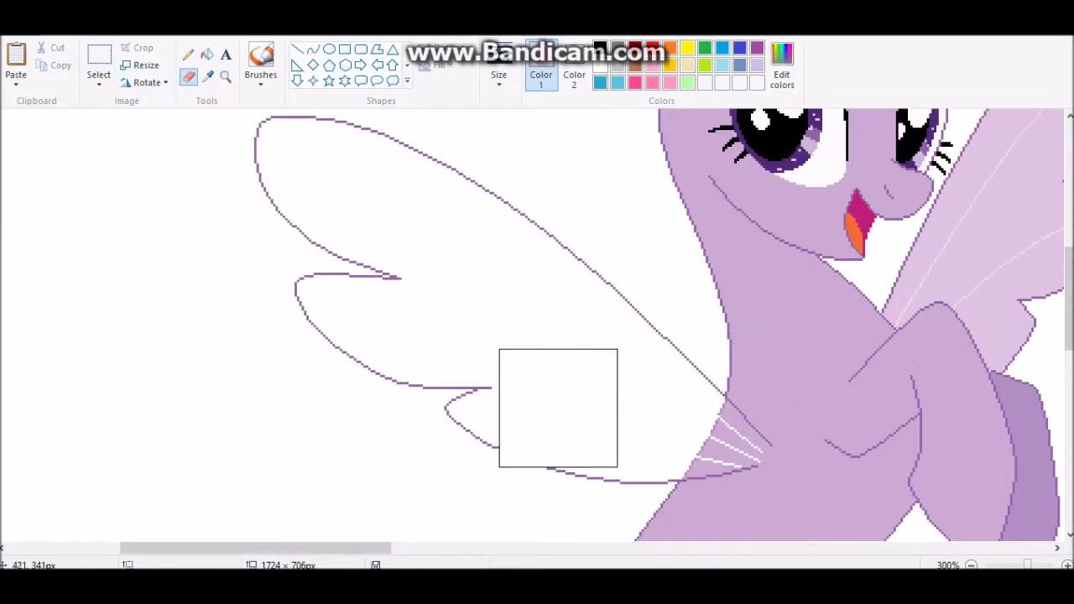
# - Fill the merpony's right wing white and erase its outline, using a smaller eraser close to the face
pyautogui.hscroll(5, 556, 408)
pyautogui.scroll(2, 507, 507)
pyautogui.click(207, 55)
pyautogui.click(587, 210)
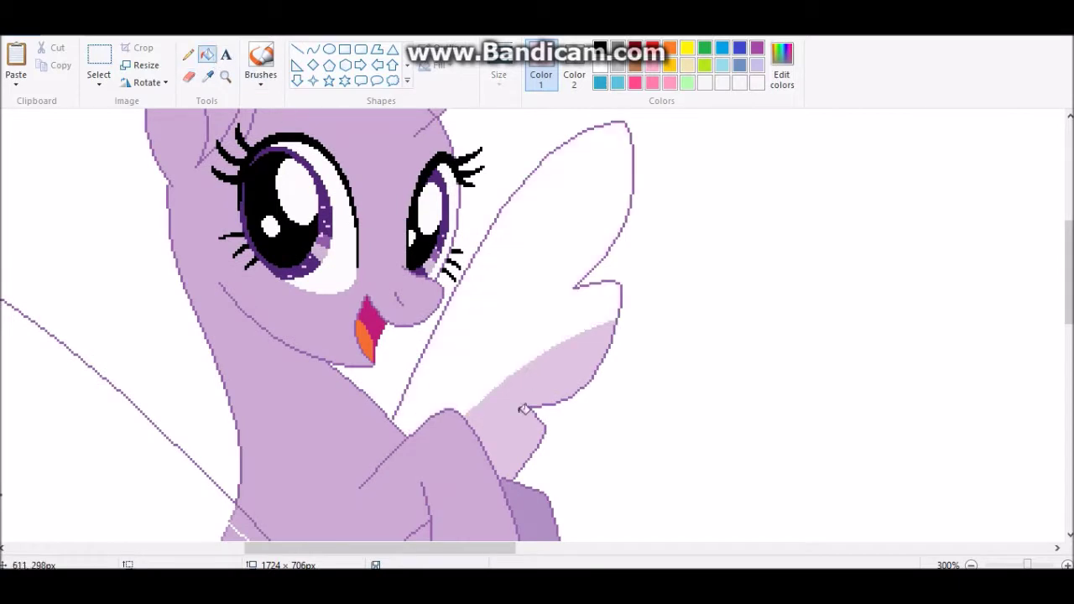
pyautogui.click(570, 352)
pyautogui.click(207, 76)
pyautogui.click(620, 117)
pyautogui.moveTo(537, 283)
pyautogui.mouseDown()
pyautogui.moveTo(626, 324)
pyautogui.moveTo(571, 411)
pyautogui.mouseUp()
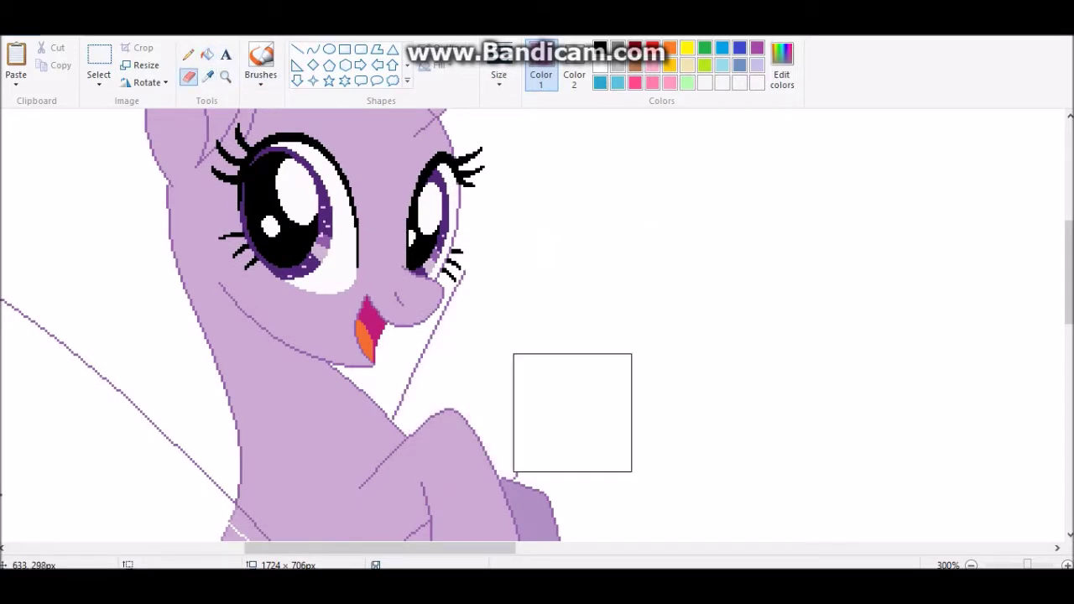
pyautogui.click(499, 75)
pyautogui.click(535, 115)
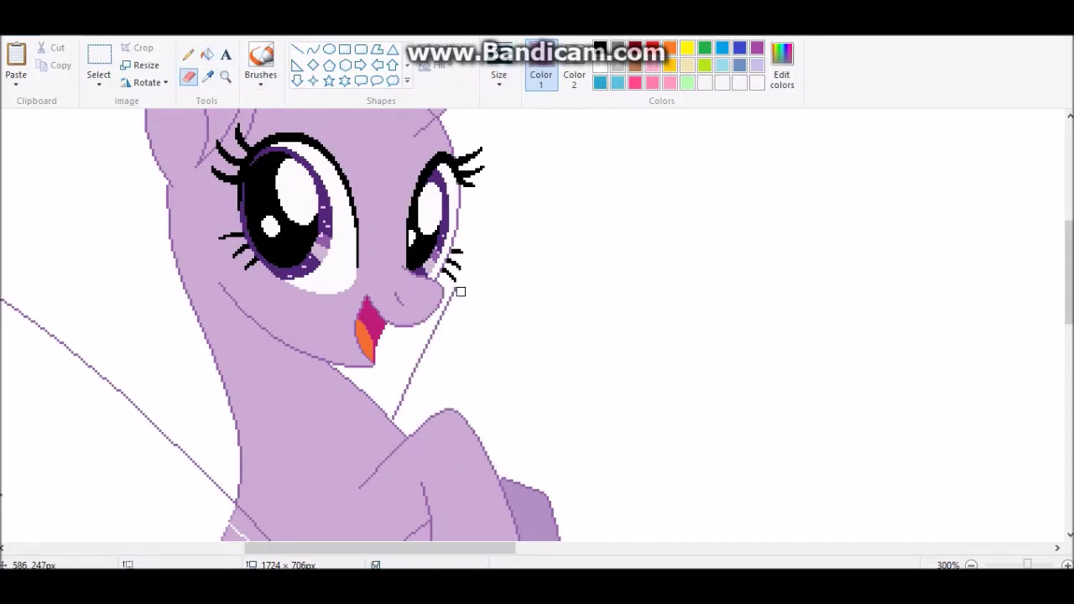
# - Erase the remaining right wing line and the left wing's outline outside the merpony's body
pyautogui.moveTo(335, 547); pyautogui.dragTo(230, 548)
pyautogui.hotkey('ctrl', '+')
pyautogui.hotkey('ctrl', '+')
pyautogui.hotkey('ctrl', '+')
pyautogui.hotkey('ctrl', '+')
pyautogui.moveTo(403, 256)
pyautogui.mouseDown()
pyautogui.moveTo(257, 277)
pyautogui.moveTo(221, 266)
pyautogui.moveTo(527, 321)
pyautogui.moveTo(315, 338)
pyautogui.moveTo(531, 428)
pyautogui.mouseUp()
pyautogui.scroll(-2, 220, 267)
# - Remove the leftover wing stub and paint over the feather lines on the merpony's back with body lilac
pyautogui.hotkey('ctrl', '+')
pyautogui.hotkey('ctrl', '+')
pyautogui.hotkey('ctrl', '+')
pyautogui.click(187, 54)
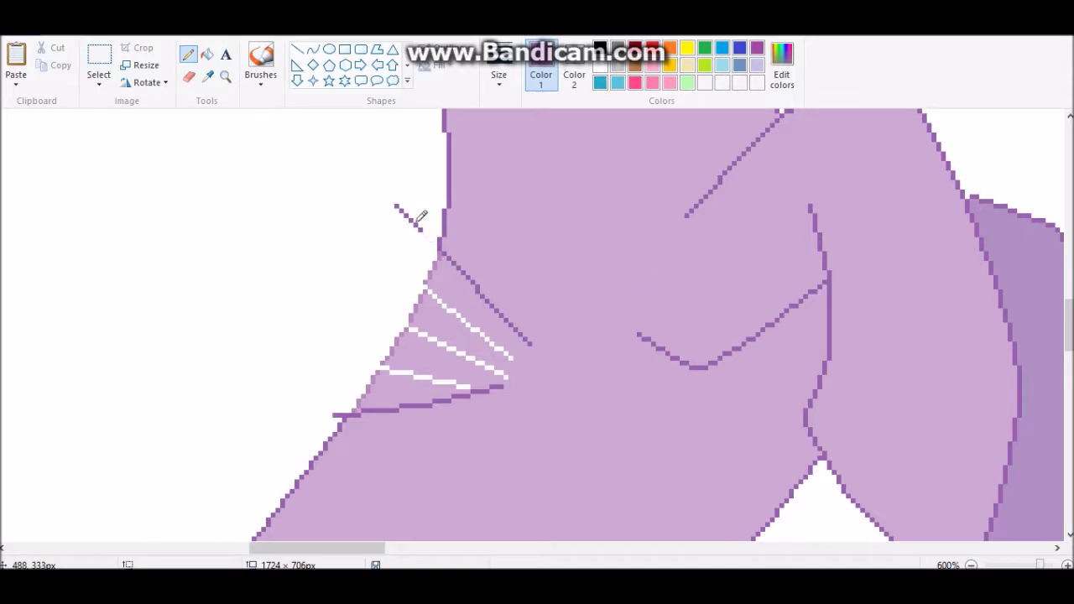
pyautogui.moveTo(381, 371); pyautogui.dragTo(438, 372)
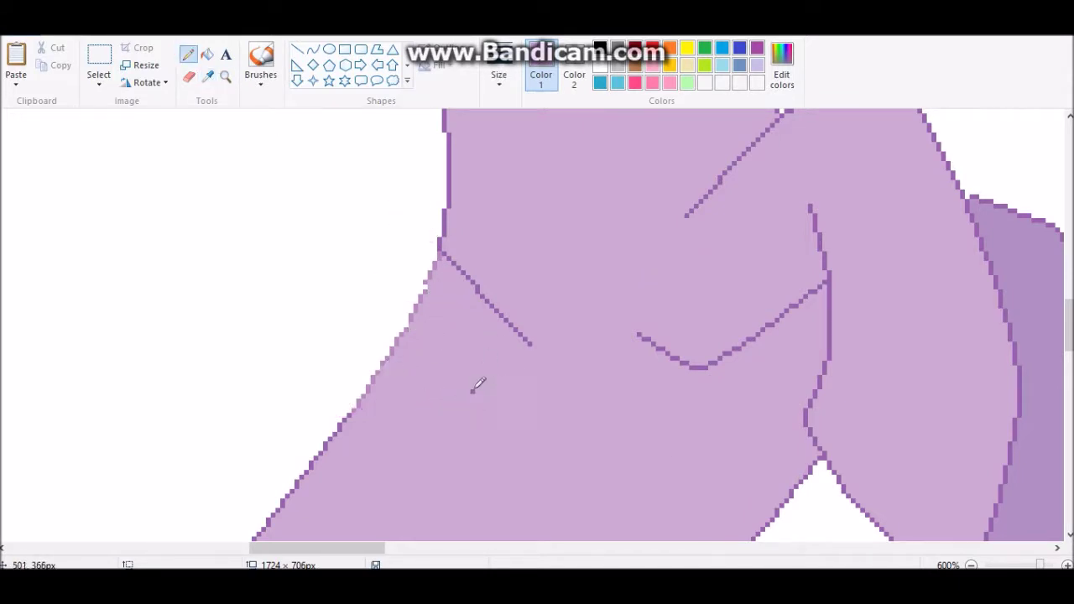
pyautogui.moveTo(507, 304); pyautogui.dragTo(530, 342)
# - Recolour the faded stretch of the merpony's back outline in the dark purple line colour
pyautogui.click(207, 77)
pyautogui.click(442, 209)
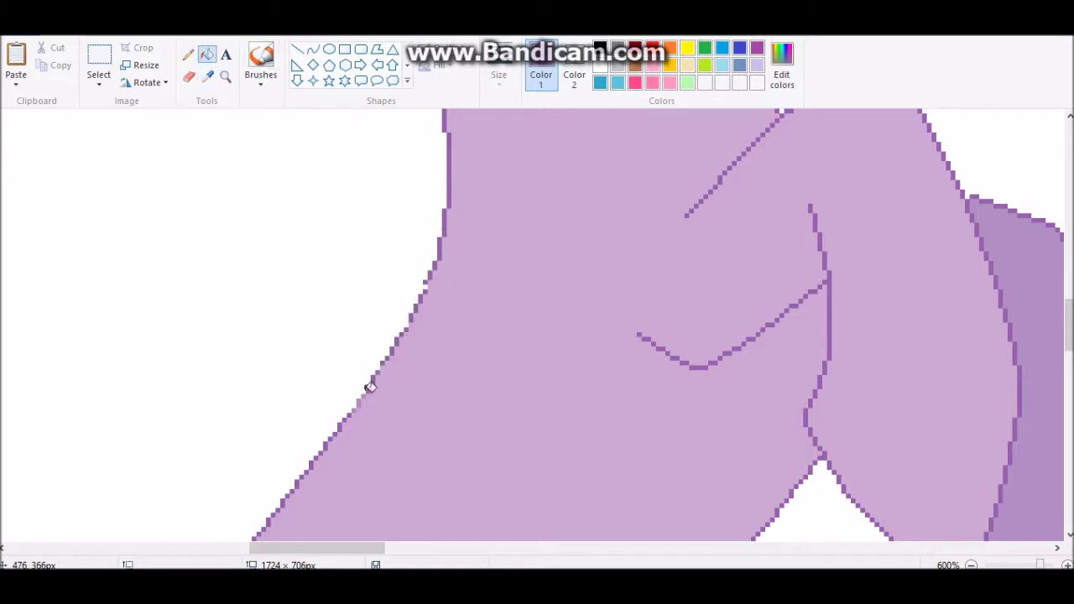
pyautogui.click(188, 54)
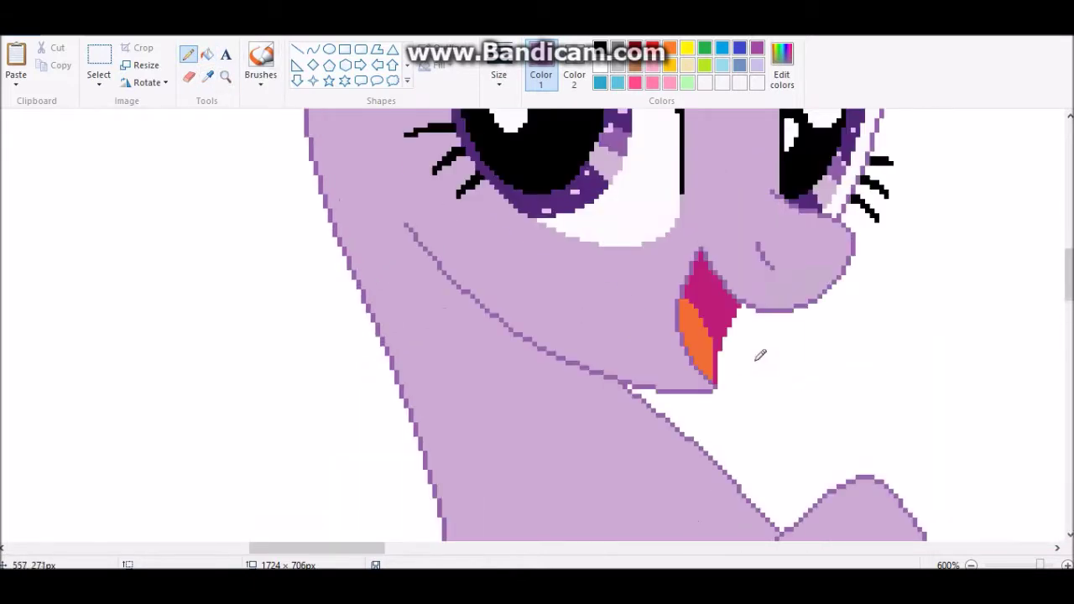
# - Paint over the light specks in the merpony's irises with the surrounding purple shades
pyautogui.click(208, 75)
pyautogui.click(614, 279)
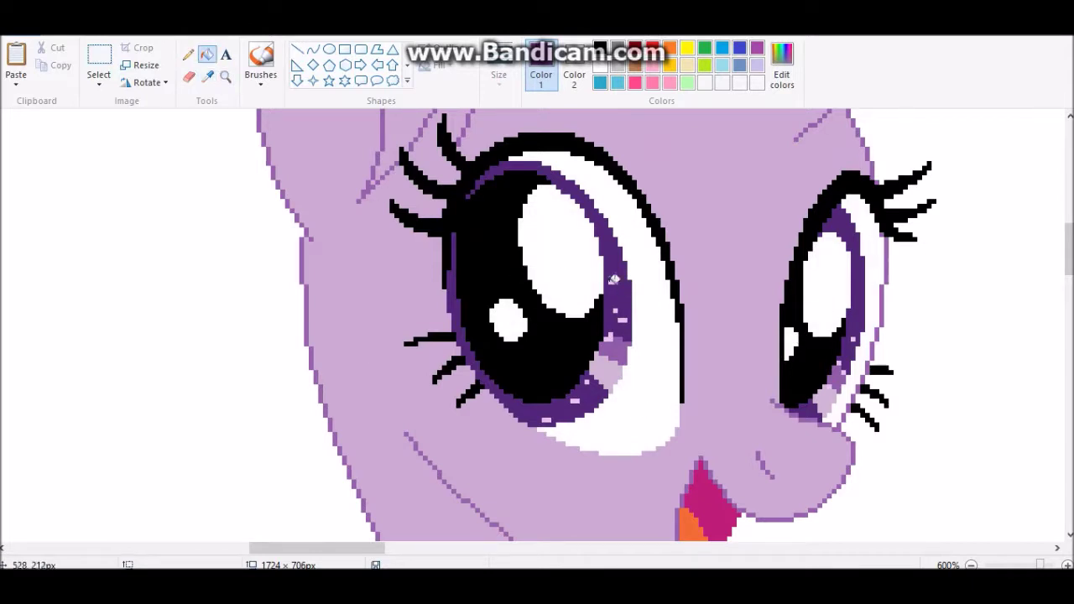
pyautogui.click(188, 54)
pyautogui.click(208, 76)
pyautogui.click(614, 334)
pyautogui.moveTo(316, 548); pyautogui.dragTo(383, 548)
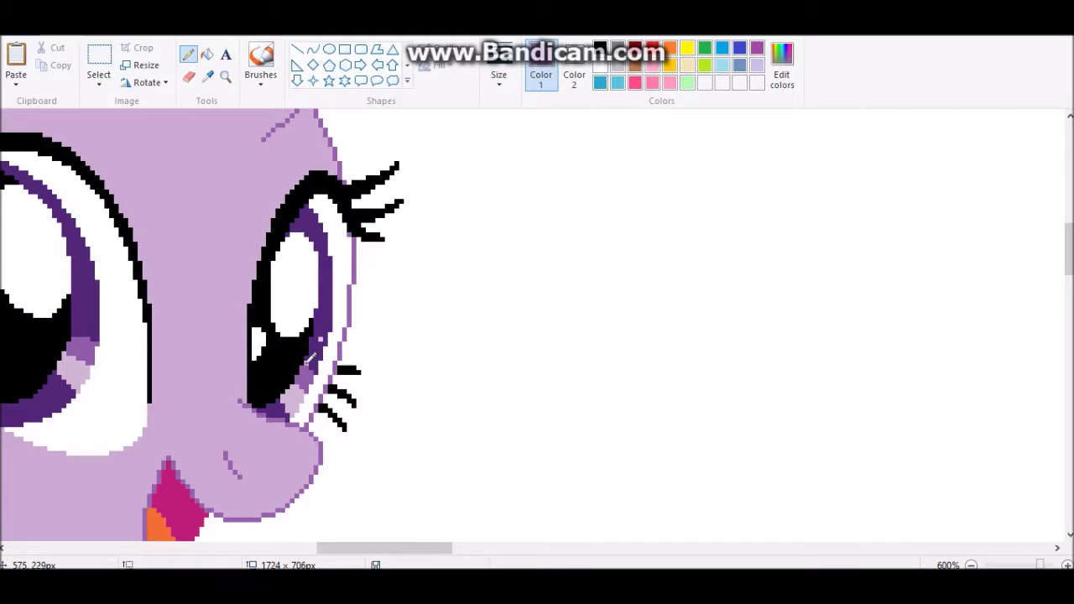
# - Fill the merpony's dark irises with Blueberry's purple eye colour
pyautogui.click(970, 565)
pyautogui.click(970, 565)
pyautogui.click(970, 565)
pyautogui.click(970, 565)
pyautogui.click(971, 565)
pyautogui.scroll(2, 623, 246)
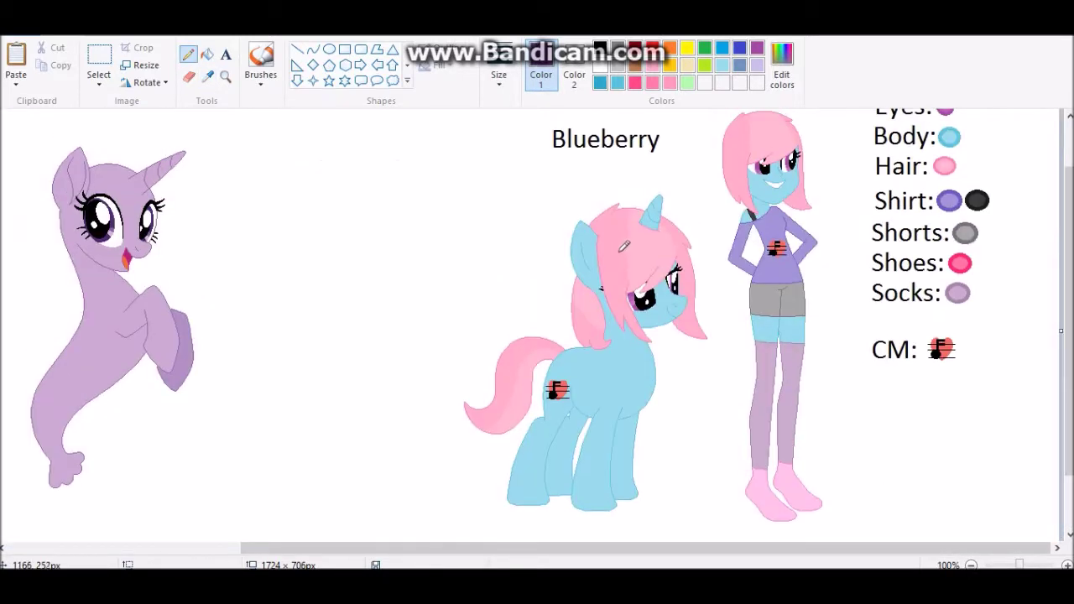
pyautogui.click(225, 75)
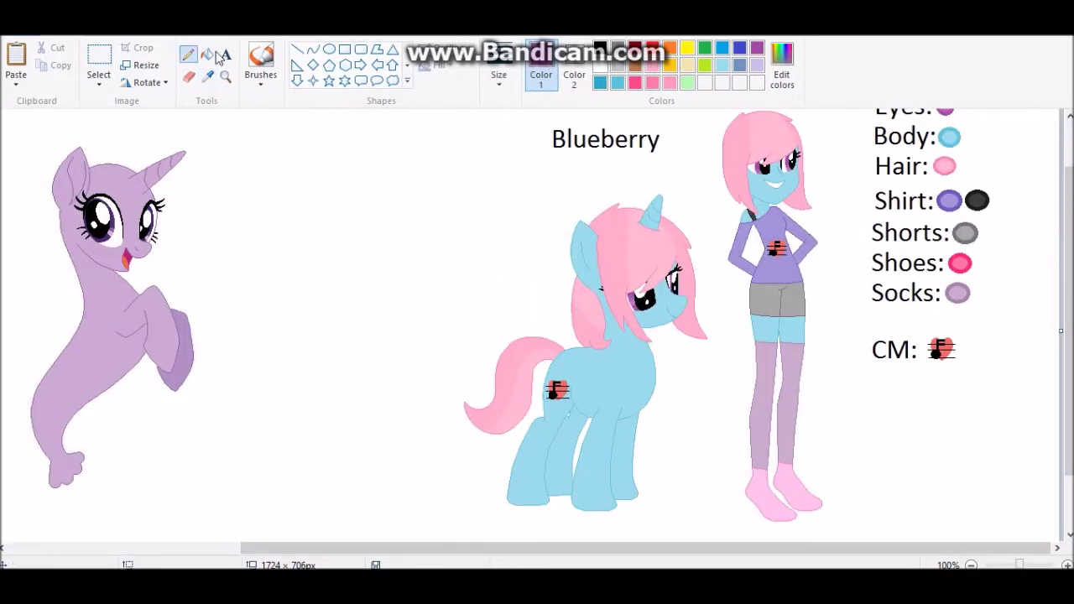
pyautogui.click(126, 219)
pyautogui.click(210, 251)
pyautogui.click(207, 55)
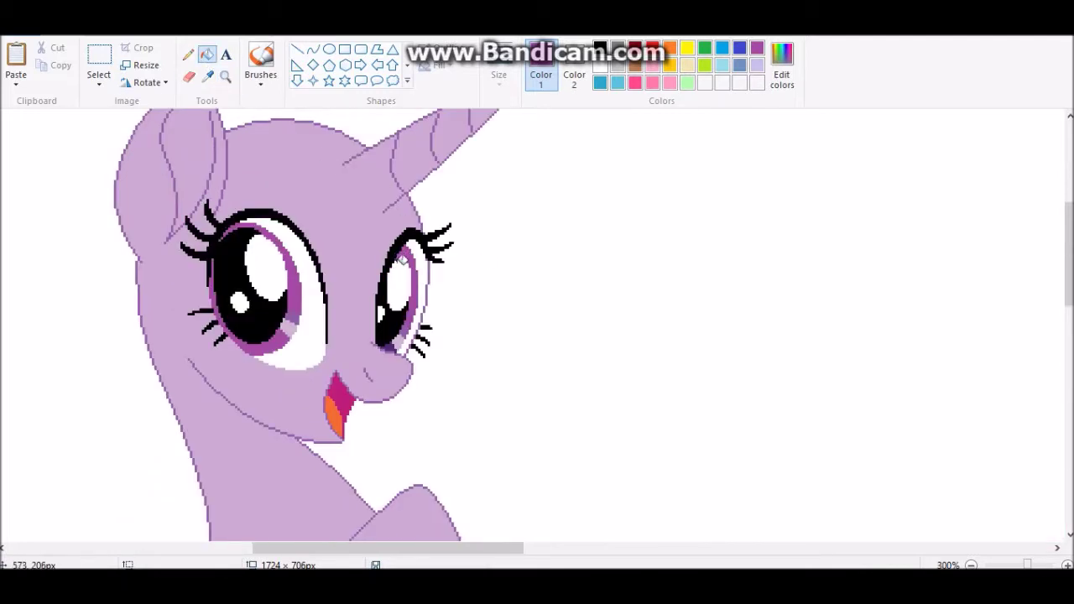
pyautogui.click(533, 477)
# - Recolour the merpony's lower iris highlights with lighter purple shades matching Blueberry's eyes
pyautogui.hscroll(5, 534, 477)
pyautogui.hscroll(-6, 627, 319)
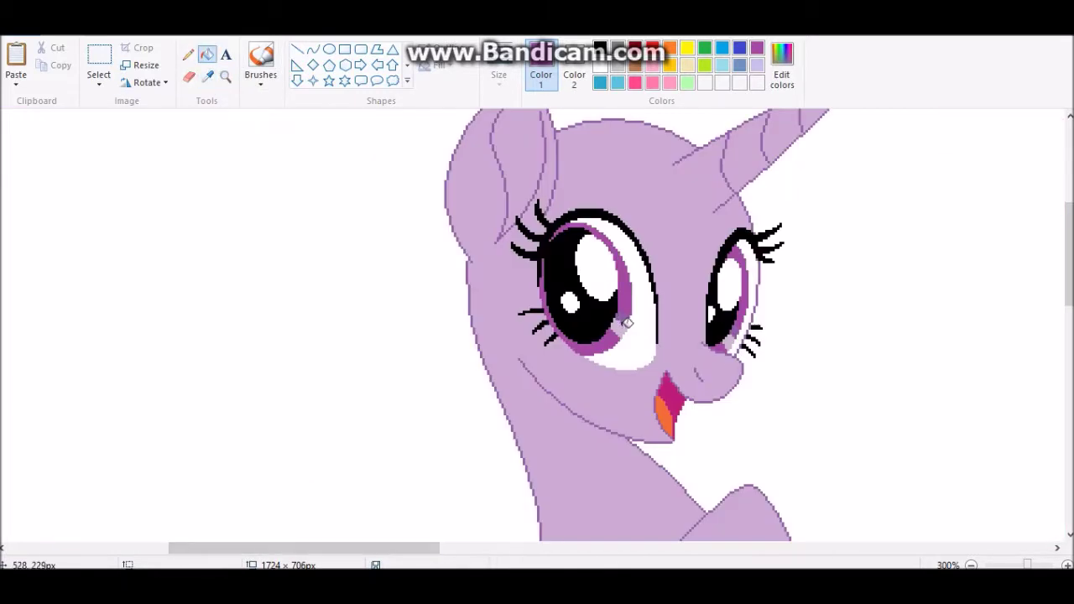
pyautogui.hscroll(5, 942, 549)
pyautogui.hscroll(-4, 501, 439)
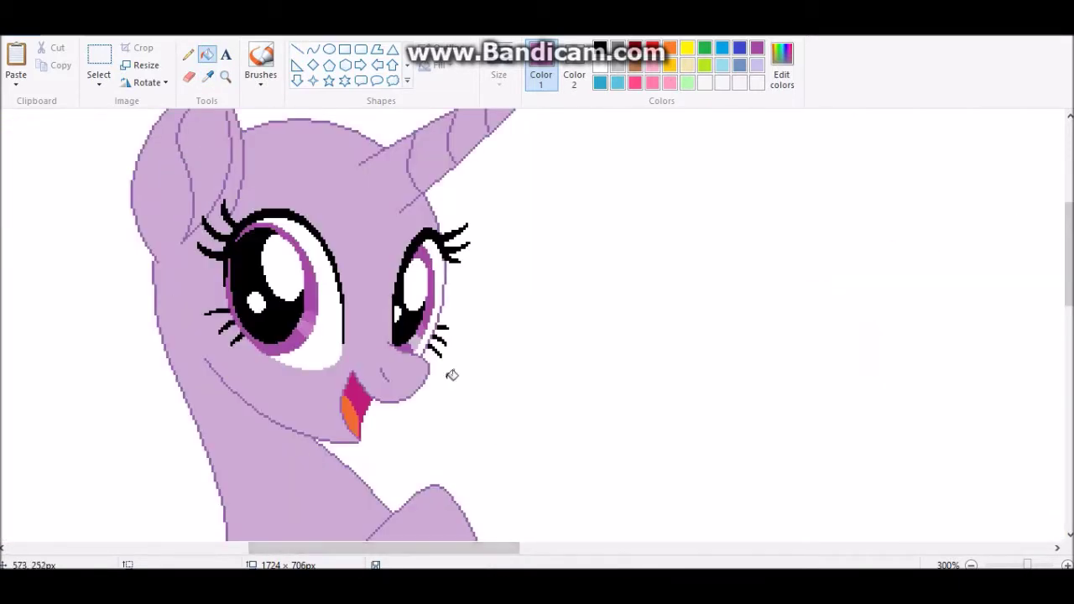
pyautogui.hscroll(5, 707, 496)
pyautogui.hscroll(-6, 347, 283)
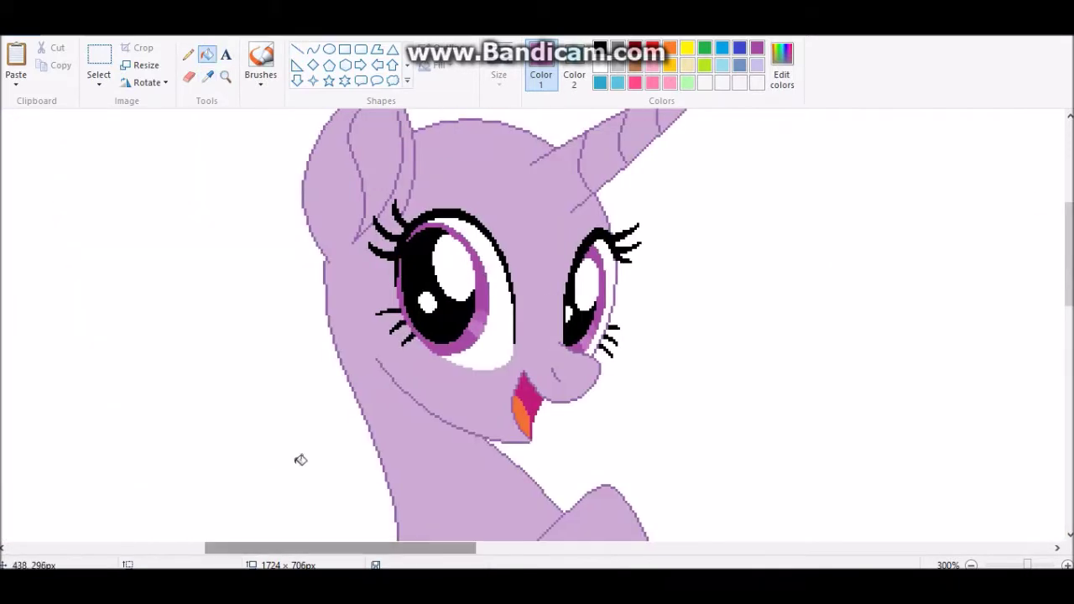
# - Replace the merpony's purple outlines with Blueberry's darker blue line colour using the colour-replacing eraser
pyautogui.scroll(2, 462, 209)
pyautogui.click(188, 76)
pyautogui.scroll(-8, 644, 285)
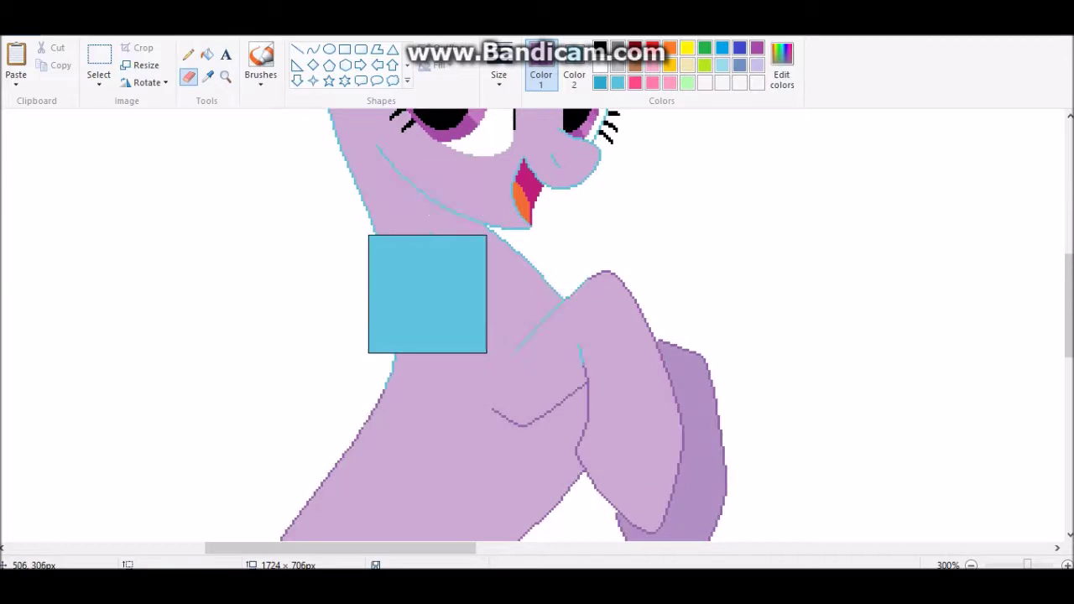
pyautogui.scroll(8, 698, 320)
# - Fill the merpony's head, horn, body and forelegs with Blueberry's light blue body colours
pyautogui.click(208, 76)
pyautogui.hscroll(5, 806, 294)
pyautogui.click(806, 295)
pyautogui.hscroll(-5, 806, 295)
pyautogui.click(206, 53)
pyautogui.scroll(3, 575, 283)
pyautogui.click(576, 282)
pyautogui.click(600, 268)
pyautogui.scroll(-5, 412, 352)
pyautogui.scroll(4, 647, 335)
pyautogui.scroll(-3, 647, 335)
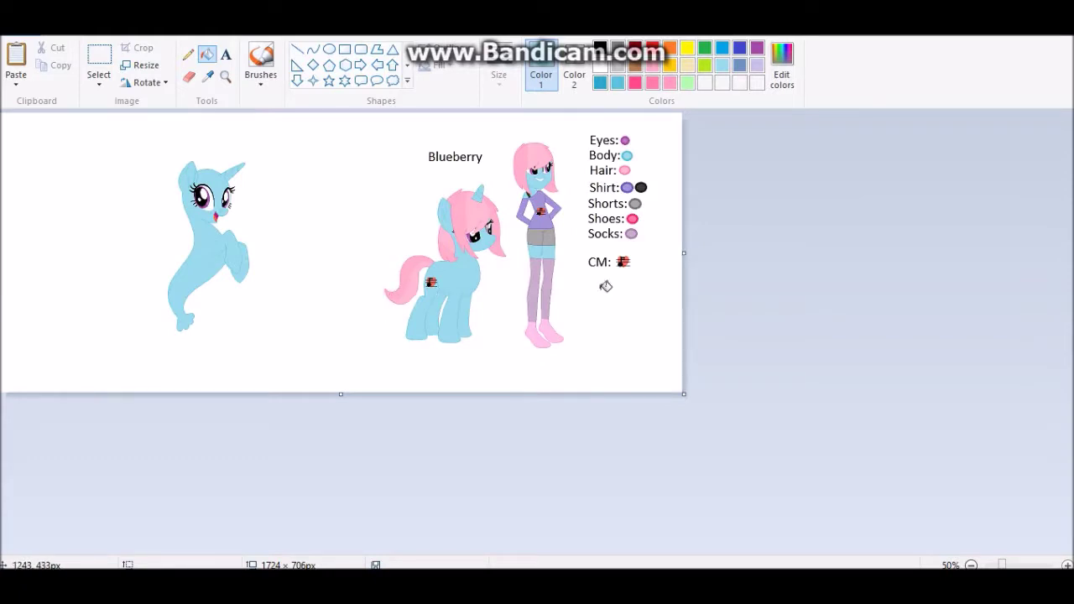
# - Widen the canvas to 2412 px and place a copy of the blue merpony in the new blank area
pyautogui.moveTo(683, 253); pyautogui.dragTo(956, 252)
pyautogui.click(98, 63)
pyautogui.moveTo(126, 137); pyautogui.dragTo(294, 352)
pyautogui.rightClick(230, 197)
pyautogui.click(240, 220)
pyautogui.click(16, 63)
pyautogui.moveTo(84, 218); pyautogui.dragTo(758, 248)
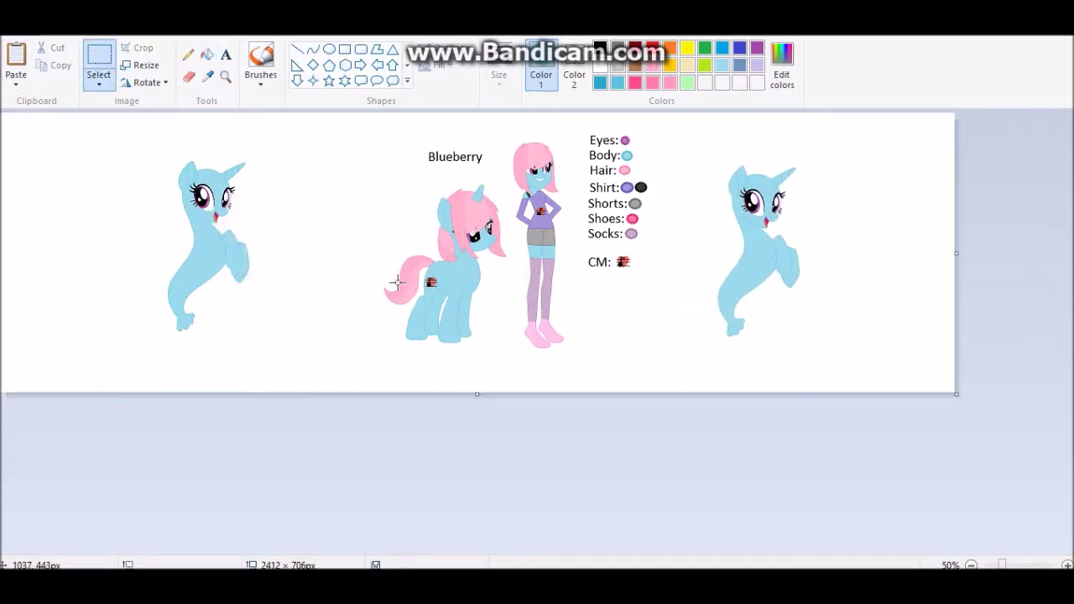
# - Place a copy of Blueberry's tail and hindquarters beside the merpony's tail as a drawing reference
pyautogui.moveTo(372, 235); pyautogui.dragTo(437, 335)
pyautogui.rightClick(420, 283)
pyautogui.click(453, 308)
pyautogui.click(224, 76)
pyautogui.click(666, 257)
pyautogui.click(724, 400)
pyautogui.hotkey('ctrl', 'v')
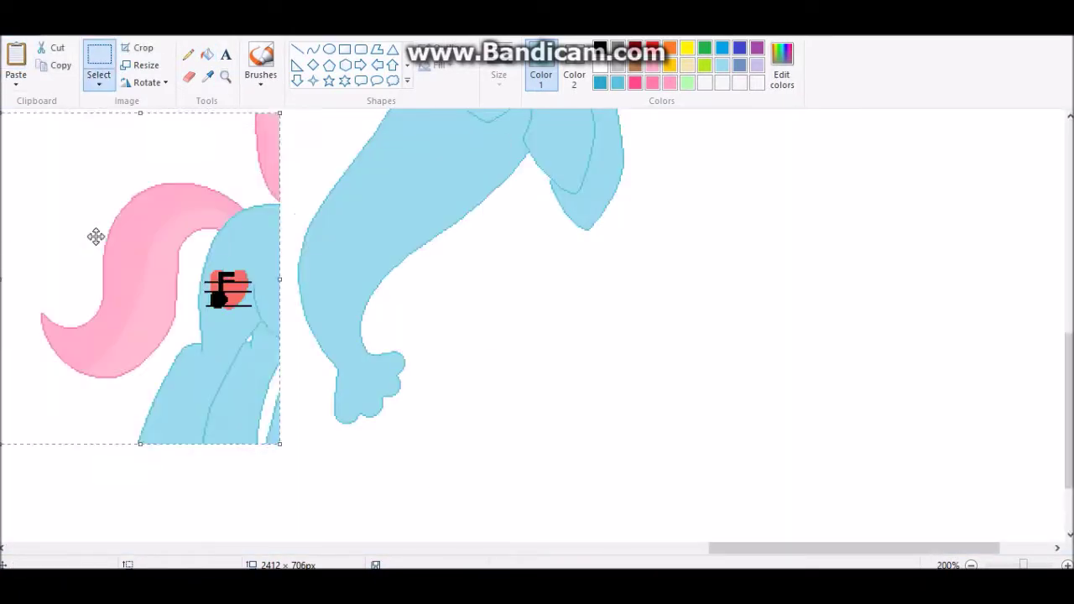
pyautogui.moveTo(96, 236); pyautogui.dragTo(757, 269)
# - Sketch a small tail tuft behind the merpony's hip and a large curled tail below the fin in red with the Pencil
pyautogui.click(188, 54)
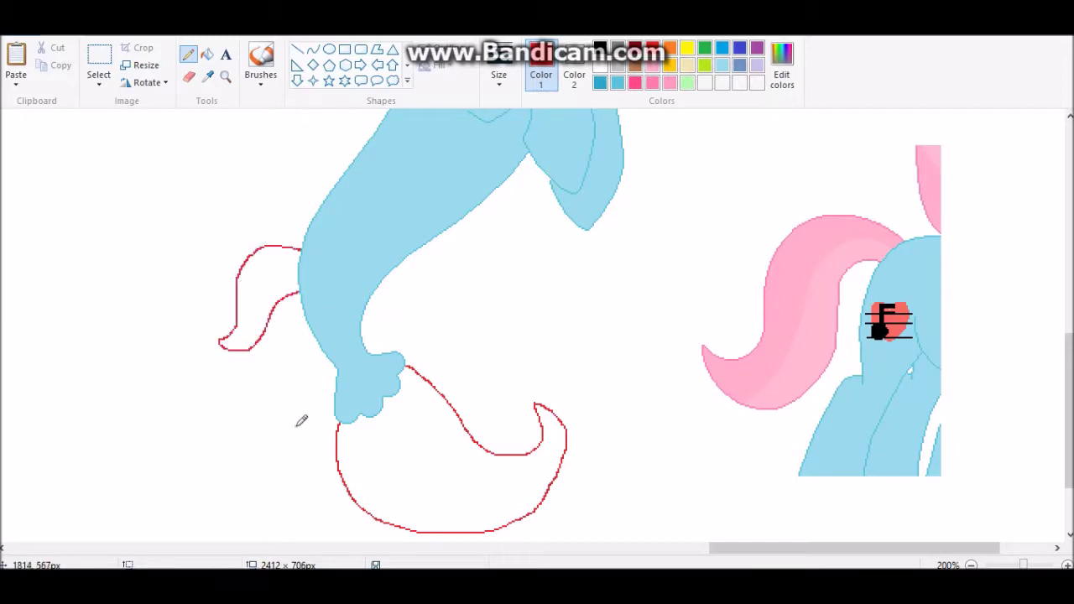
pyautogui.scroll(5, 487, 394)
pyautogui.scroll(-3, 528, 411)
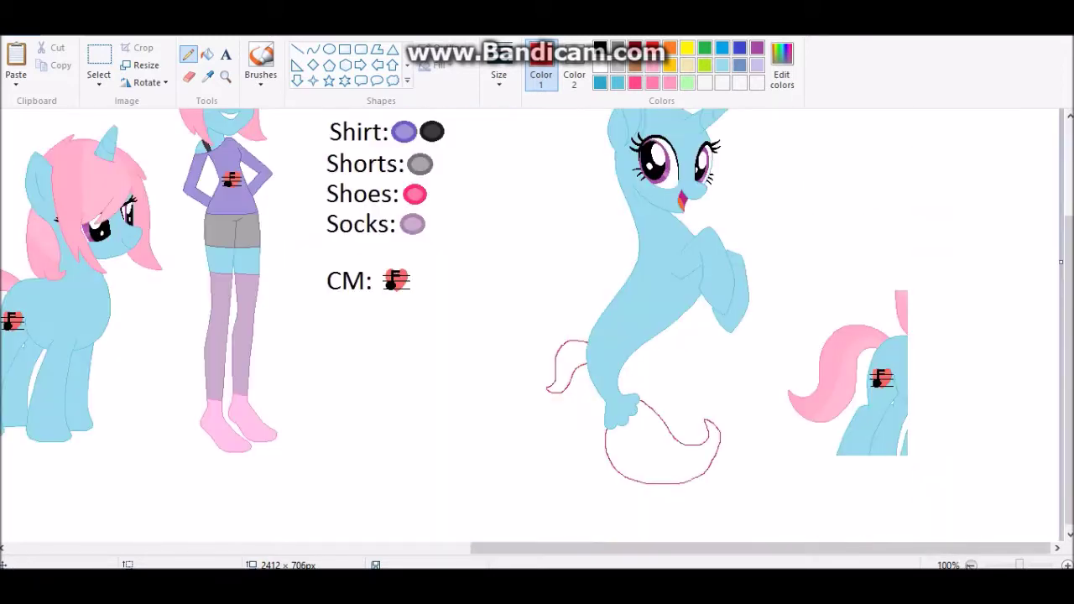
# - Replace the tail reference with a copy of Blueberry's head beside the merpony's head
pyautogui.hotkey('ctrl', 'z')
pyautogui.hotkey('ctrl', 'z')
pyautogui.hotkey('ctrl', 'c')
pyautogui.scroll(2, 508, 267)
pyautogui.hotkey('ctrl', 'v')
pyautogui.moveTo(662, 319); pyautogui.dragTo(749, 335)
# - Sketch a Blueberry-style mane in red around the merpony's head and remove the head reference copy
pyautogui.click(188, 54)
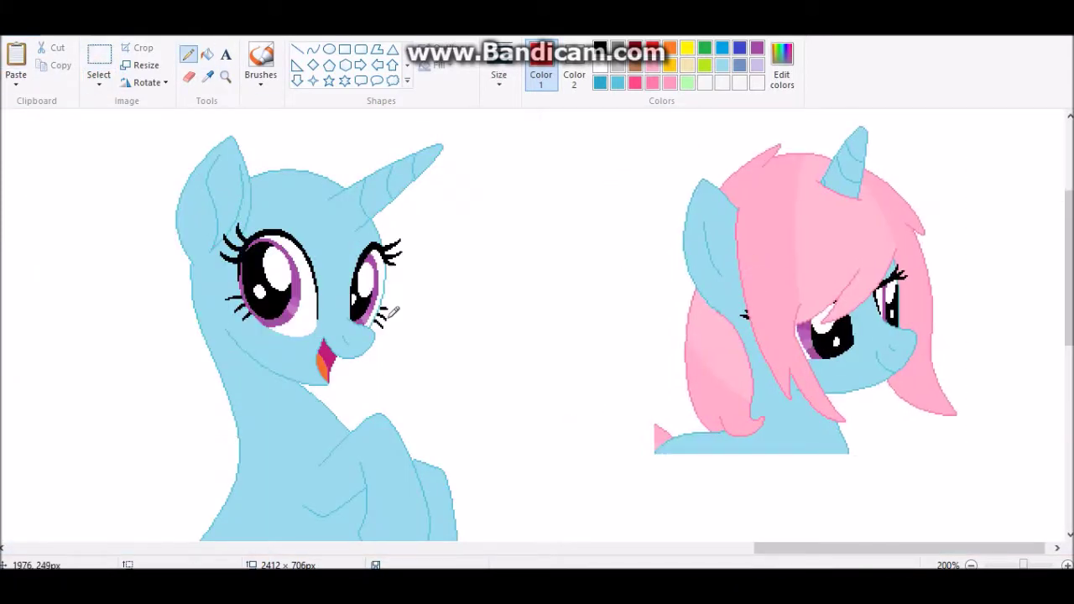
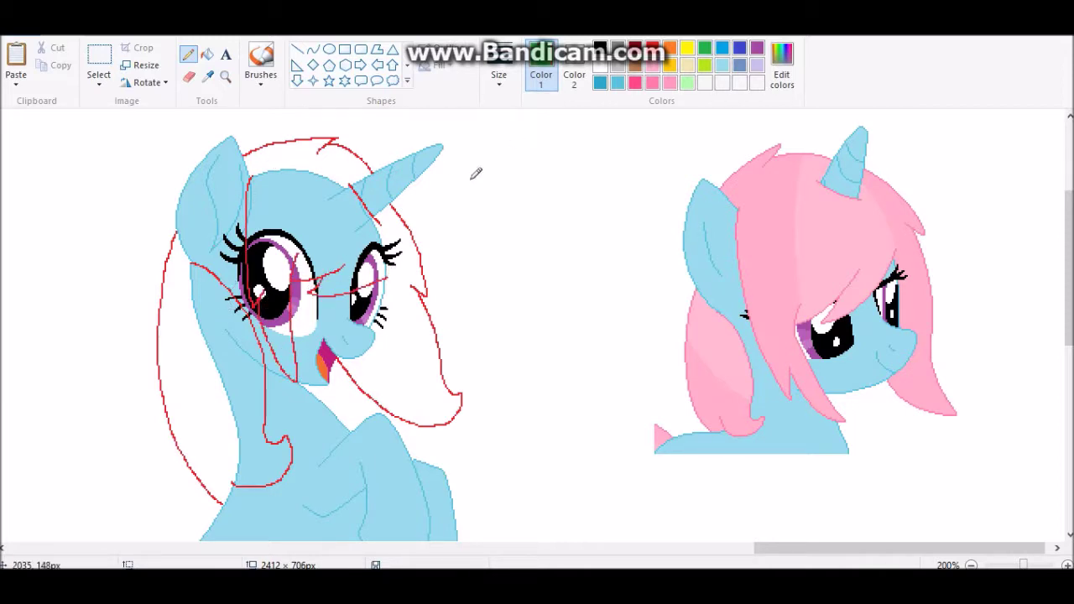
pyautogui.click(98, 63)
pyautogui.moveTo(619, 110); pyautogui.dragTo(1049, 455)
pyautogui.rightClick(676, 247)
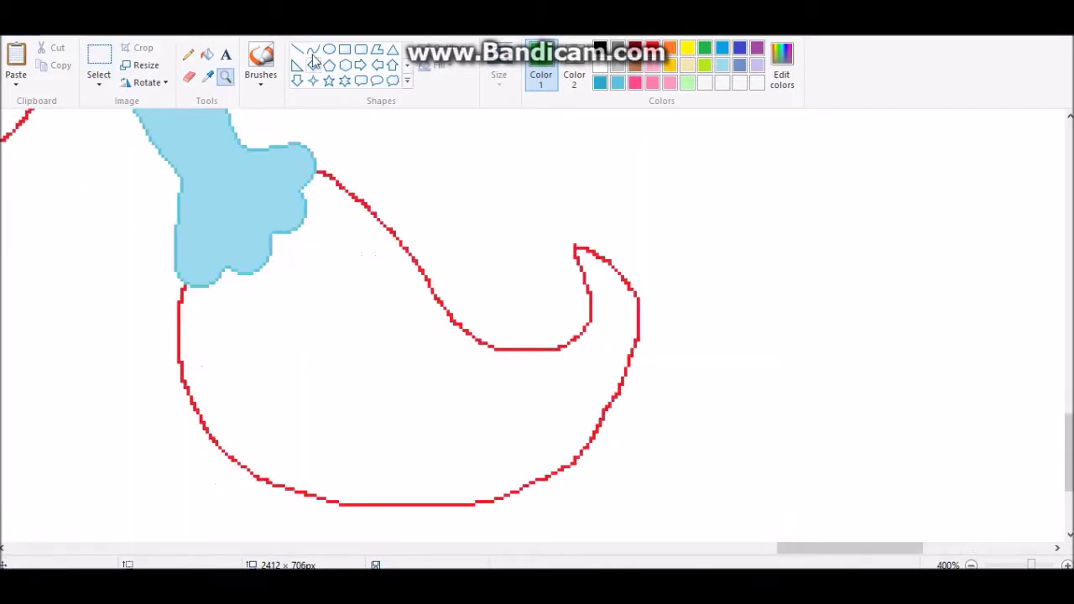
# - Trace the large curled lower tail over its red sketch with smooth green curves
pyautogui.click(313, 49)
pyautogui.moveTo(185, 287)
pyautogui.mouseDown()
pyautogui.moveTo(247, 486)
pyautogui.moveTo(258, 478)
pyautogui.mouseUp()
pyautogui.moveTo(259, 478); pyautogui.dragTo(183, 443)
pyautogui.moveTo(271, 484)
pyautogui.mouseDown()
pyautogui.moveTo(582, 446)
pyautogui.moveTo(578, 247)
pyautogui.moveTo(474, 338)
pyautogui.mouseUp()
pyautogui.click(372, 532)
pyautogui.click(599, 439)
pyautogui.click(680, 277)
pyautogui.click(672, 218)
pyautogui.moveTo(570, 311); pyautogui.dragTo(568, 358)
pyautogui.moveTo(468, 335)
pyautogui.mouseDown()
pyautogui.moveTo(414, 257)
pyautogui.moveTo(318, 172)
pyautogui.mouseUp()
# - Trace the small upper tail tuft over its red sketch with smooth green curves
pyautogui.scroll(4, 398, 411)
pyautogui.hscroll(-5, 398, 410)
pyautogui.moveTo(610, 151); pyautogui.dragTo(481, 249)
pyautogui.moveTo(545, 200); pyautogui.dragTo(499, 164)
pyautogui.moveTo(439, 333); pyautogui.dragTo(549, 300)
pyautogui.moveTo(503, 340)
pyautogui.mouseDown()
pyautogui.moveTo(531, 353)
pyautogui.moveTo(545, 300)
pyautogui.mouseUp()
pyautogui.scroll(10, 750, 506)
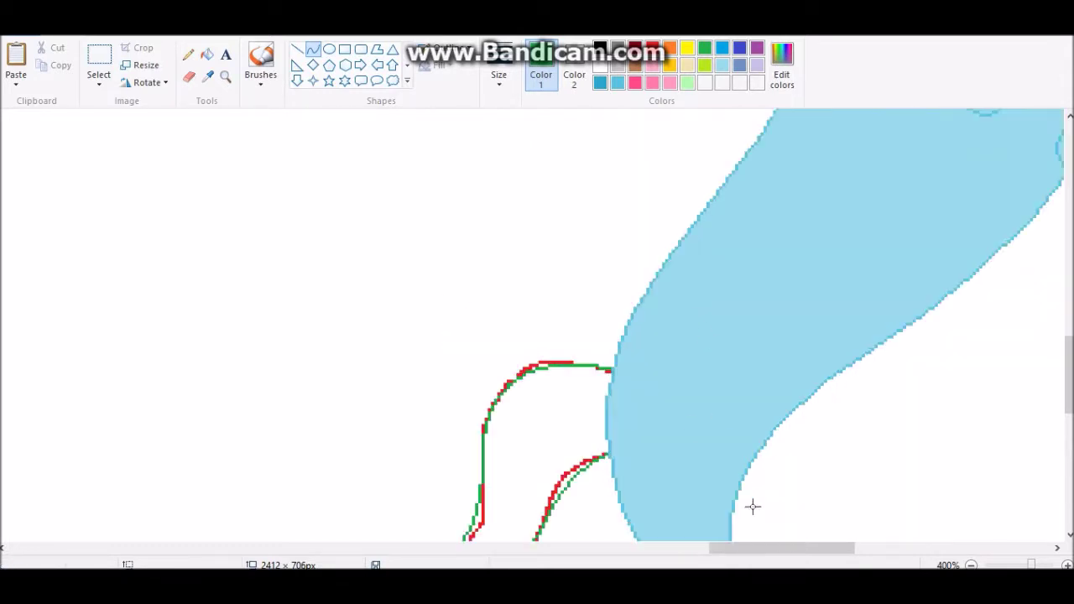
# - Trace the outer edge of the mane behind the neck with green curves, from the ear down to the back
pyautogui.hscroll(6, 206, 202)
pyautogui.moveTo(173, 348); pyautogui.dragTo(176, 360)
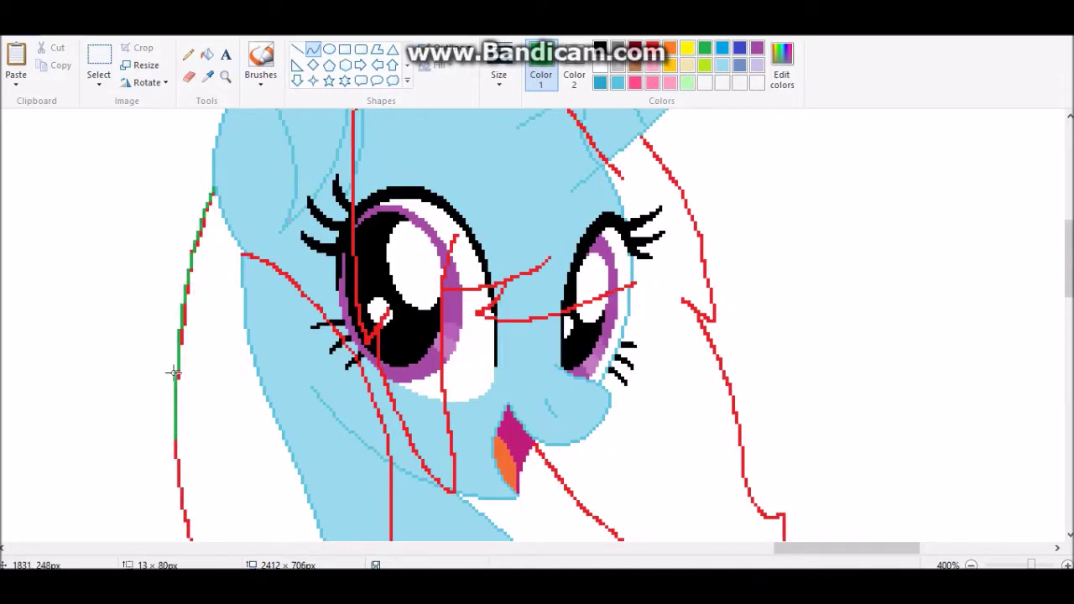
pyautogui.scroll(-4, 192, 181)
pyautogui.moveTo(175, 121); pyautogui.dragTo(307, 410)
pyautogui.moveTo(213, 242); pyautogui.dragTo(197, 260)
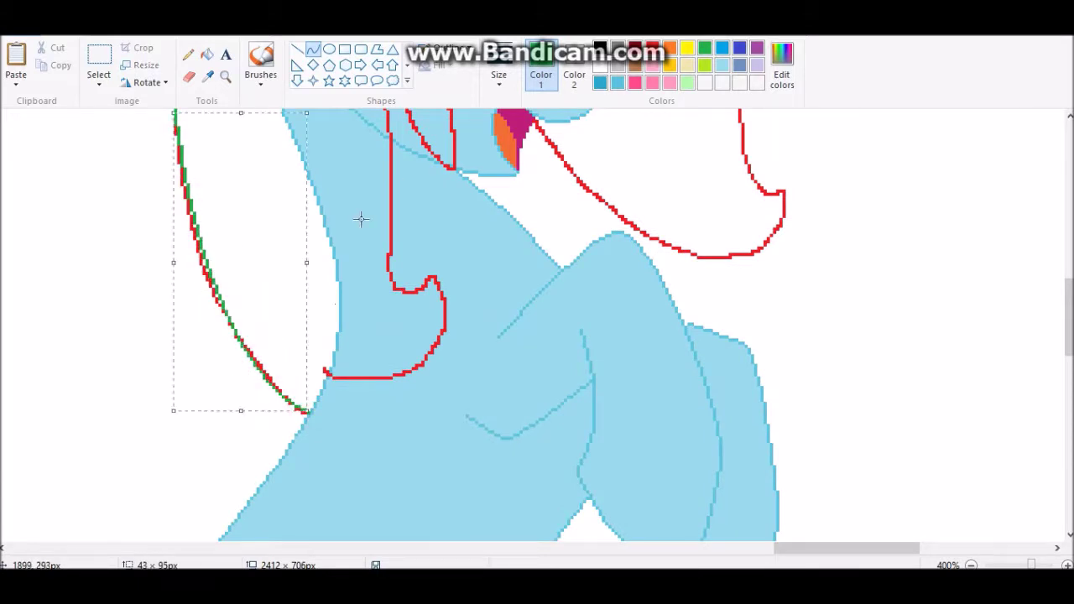
# - Trace the inner edge and curled tip of the back mane across the neck with green curves
pyautogui.scroll(3, 251, 252)
pyautogui.moveTo(241, 147); pyautogui.dragTo(387, 334)
pyautogui.moveTo(315, 241); pyautogui.dragTo(325, 169)
pyautogui.scroll(-3, 440, 179)
pyautogui.moveTo(401, 243); pyautogui.dragTo(387, 252)
pyautogui.moveTo(446, 312); pyautogui.dragTo(327, 375)
pyautogui.moveTo(394, 348); pyautogui.dragTo(419, 398)
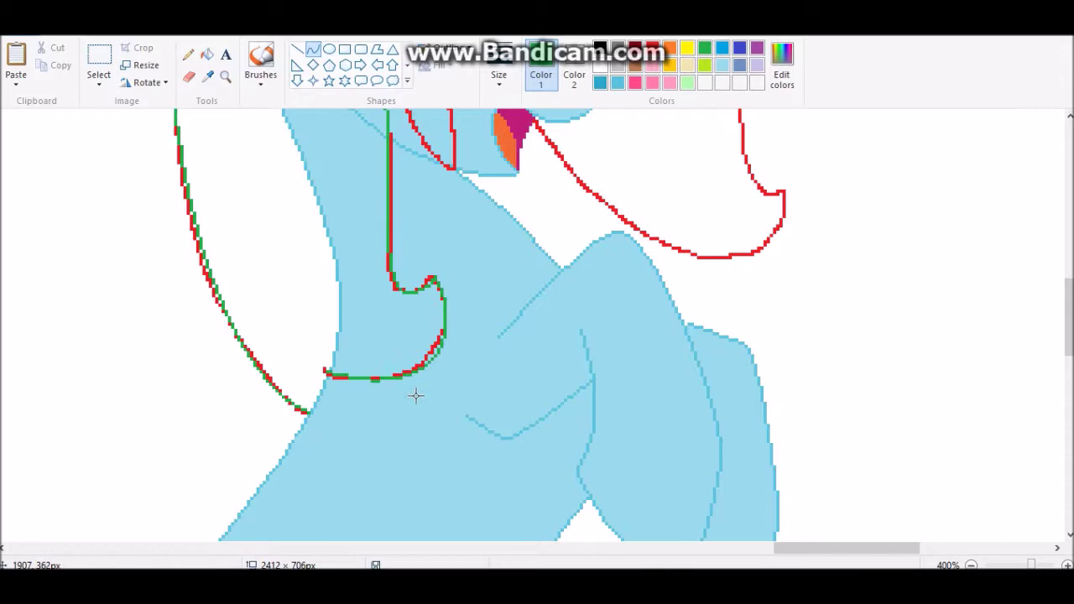
# - Trace the fringe strands across both eyes and the hairline at the horn's base with green curves
pyautogui.click(188, 55)
pyautogui.scroll(3, 451, 257)
pyautogui.click(313, 49)
pyautogui.scroll(2, 558, 204)
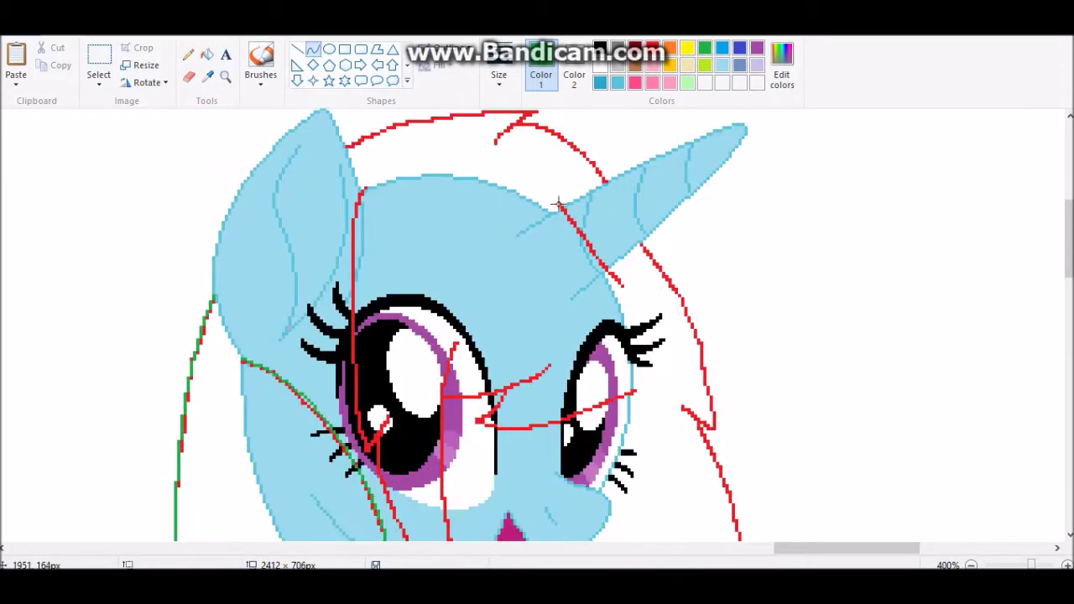
pyautogui.moveTo(362, 192); pyautogui.dragTo(375, 442)
pyautogui.moveTo(359, 252); pyautogui.dragTo(375, 439)
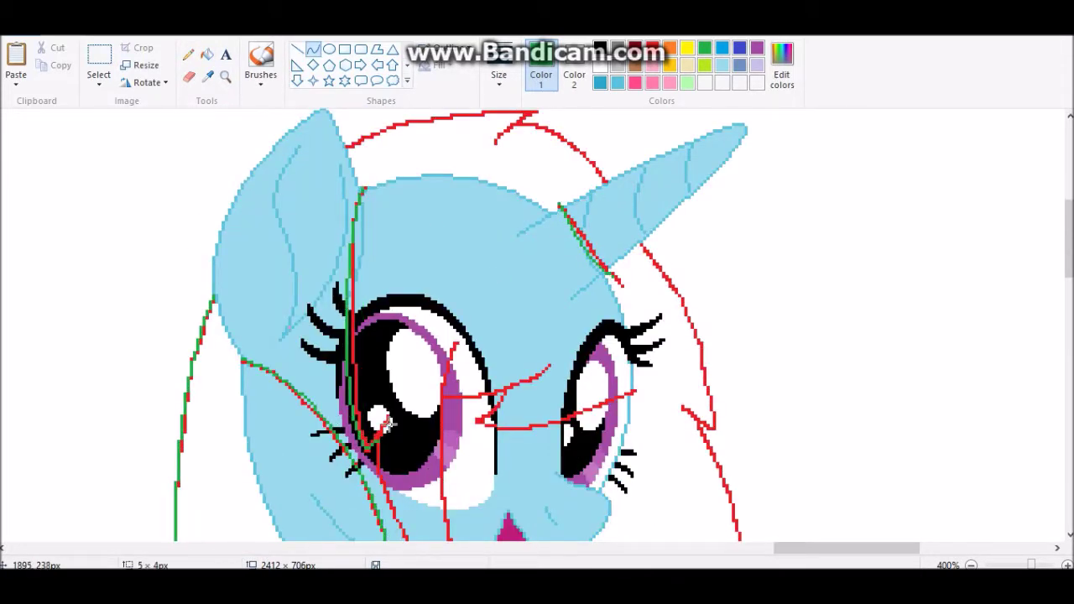
pyautogui.scroll(-3, 386, 356)
pyautogui.moveTo(451, 493); pyautogui.dragTo(436, 305)
pyautogui.click(453, 289)
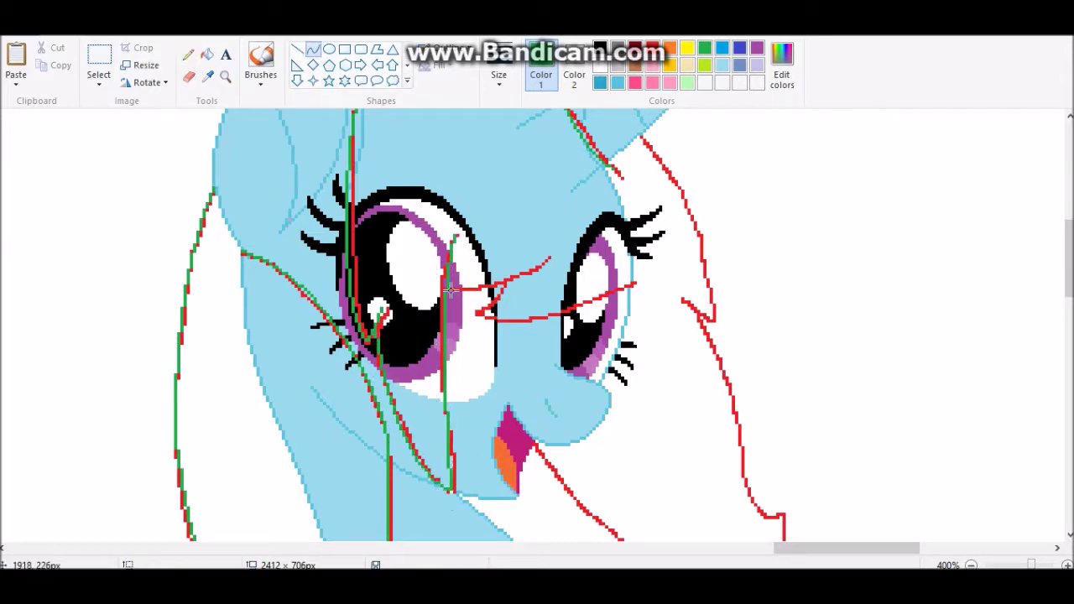
pyautogui.moveTo(483, 314); pyautogui.dragTo(594, 316)
# - Trace the top of the mane between the ear and the small tuft above the forehead in green
pyautogui.scroll(6, 473, 391)
pyautogui.moveTo(348, 252); pyautogui.dragTo(565, 218)
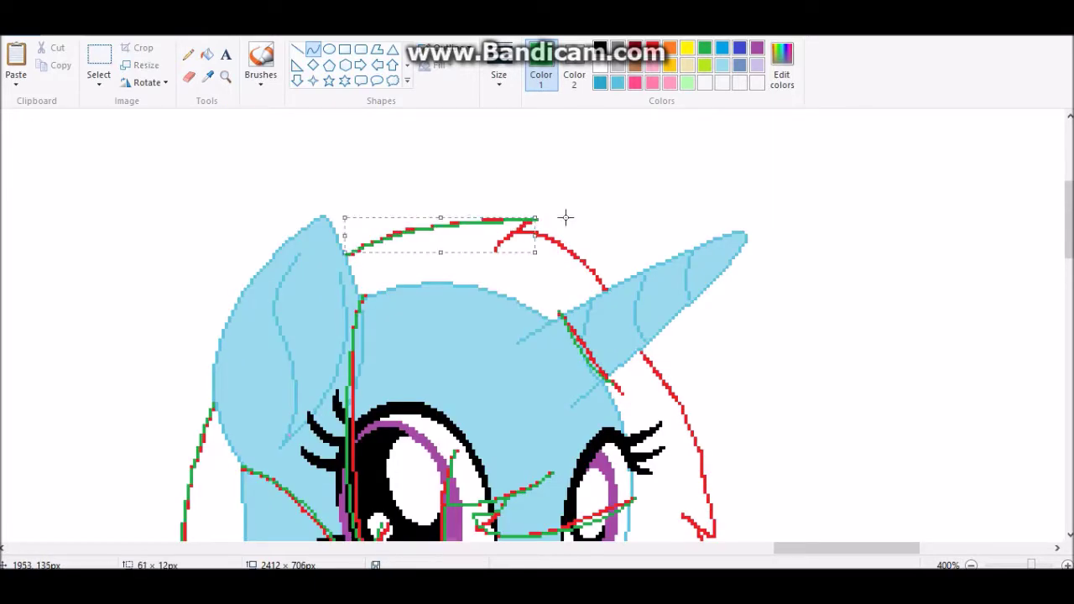
pyautogui.click(541, 218)
pyautogui.scroll(-3, 534, 214)
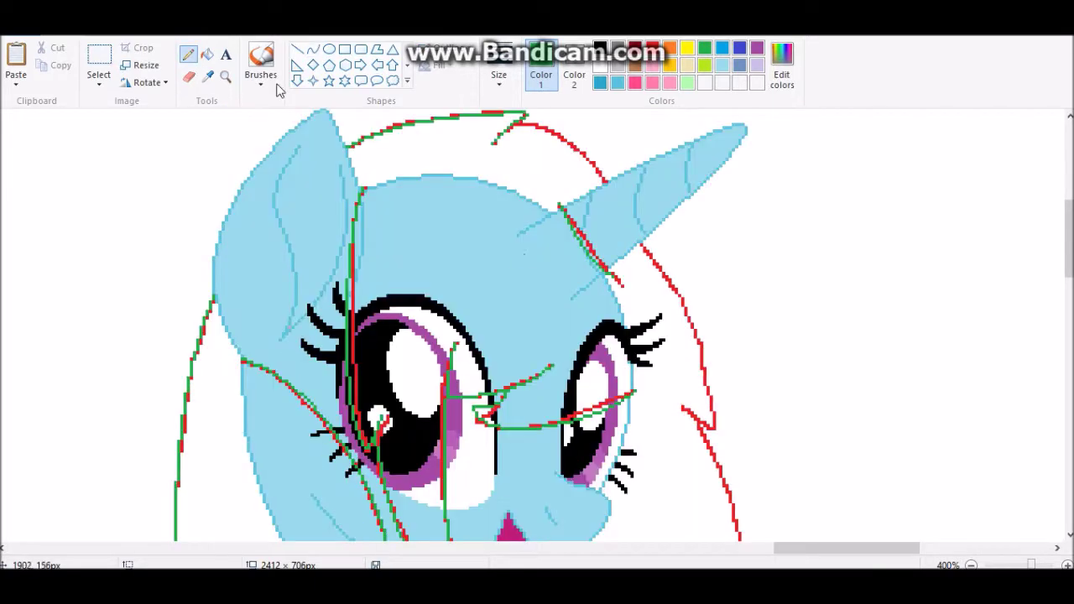
# - Trace the mane section in front of the face with green curves, from the horn down to its curled tip
pyautogui.click(312, 49)
pyautogui.scroll(-3, 650, 160)
pyautogui.moveTo(639, 136)
pyautogui.mouseDown()
pyautogui.moveTo(714, 317)
pyautogui.moveTo(725, 320)
pyautogui.mouseUp()
pyautogui.scroll(-3, 620, 235)
pyautogui.moveTo(714, 210); pyautogui.dragTo(741, 348)
pyautogui.moveTo(721, 268); pyautogui.dragTo(740, 312)
pyautogui.moveTo(784, 406); pyautogui.dragTo(535, 339)
pyautogui.moveTo(658, 373); pyautogui.dragTo(651, 518)
# - Remove the red sketch lines from the merpony copy with the colour-replacing eraser
pyautogui.scroll(-3, 878, 525)
pyautogui.scroll(2, 832, 307)
pyautogui.scroll(-2, 831, 307)
pyautogui.click(189, 76)
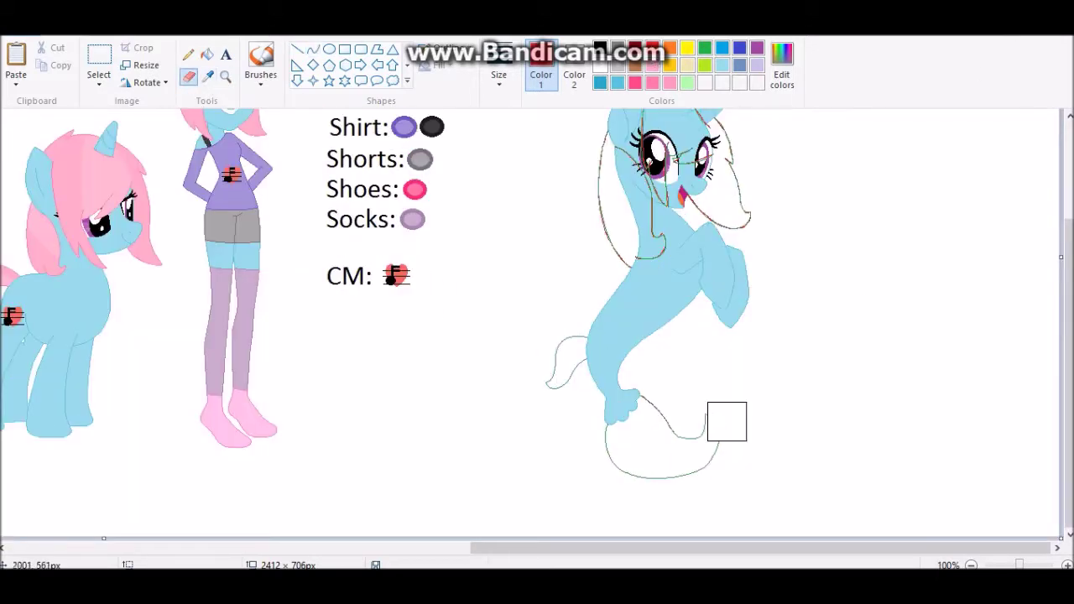
pyautogui.scroll(3, 635, 372)
pyautogui.moveTo(636, 315); pyautogui.dragTo(762, 207)
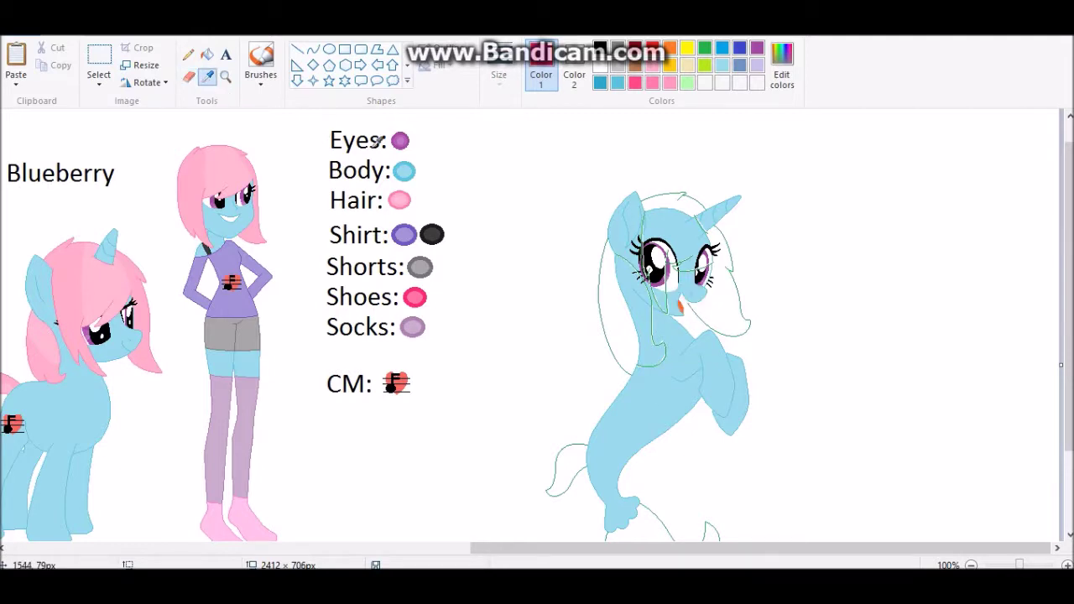
# - Clear the merpony copy's mouth colours, body fills and blue outlines, keeping the green hair and tail lines
pyautogui.click(683, 307)
pyautogui.moveTo(662, 302)
pyautogui.mouseDown()
pyautogui.moveTo(659, 187)
pyautogui.moveTo(600, 512)
pyautogui.mouseUp()
pyautogui.scroll(-2, 617, 437)
pyautogui.click(225, 76)
pyautogui.click(637, 143)
pyautogui.click(188, 76)
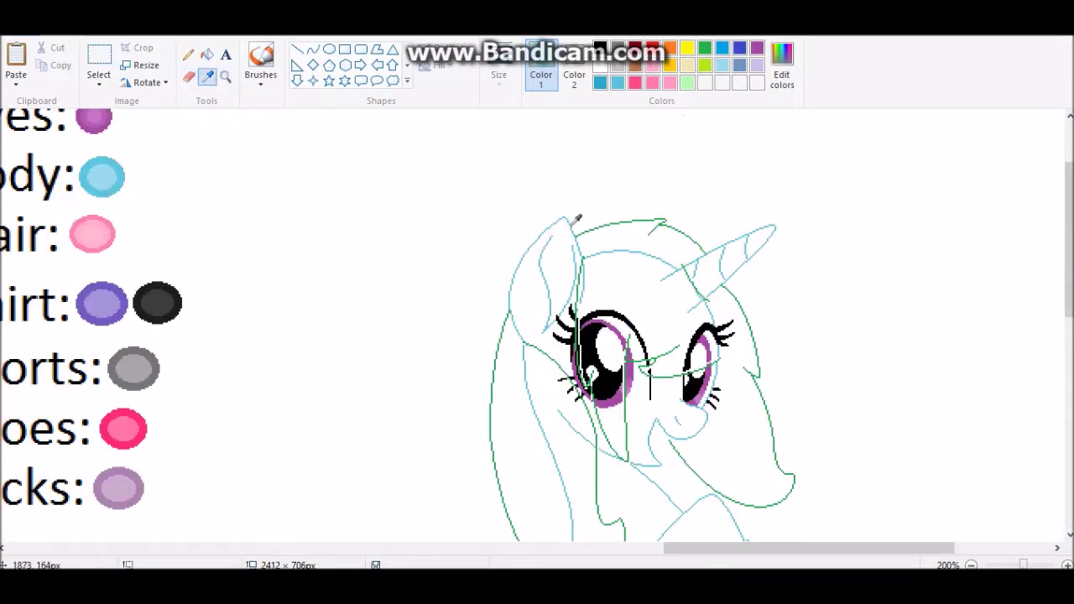
pyautogui.scroll(-3, 598, 359)
pyautogui.scroll(-2, 598, 359)
pyautogui.scroll(3, 598, 359)
pyautogui.click(206, 54)
pyautogui.scroll(-2, 536, 332)
# - Narrow the canvas to 1668 px and move the green hair and tail outlines onto the original merpony
pyautogui.click(99, 59)
pyautogui.moveTo(839, 377); pyautogui.dragTo(683, 119)
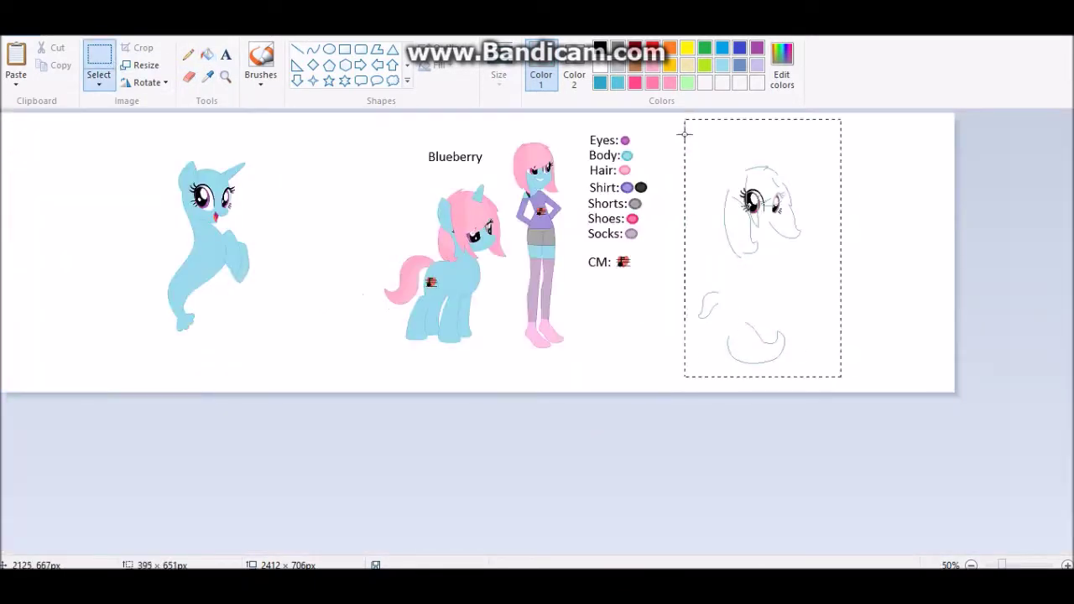
pyautogui.press('Delete')
pyautogui.moveTo(956, 252); pyautogui.dragTo(658, 337)
pyautogui.scroll(2, 658, 337)
pyautogui.moveTo(73, 156); pyautogui.dragTo(343, 259)
pyautogui.scroll(2, 343, 259)
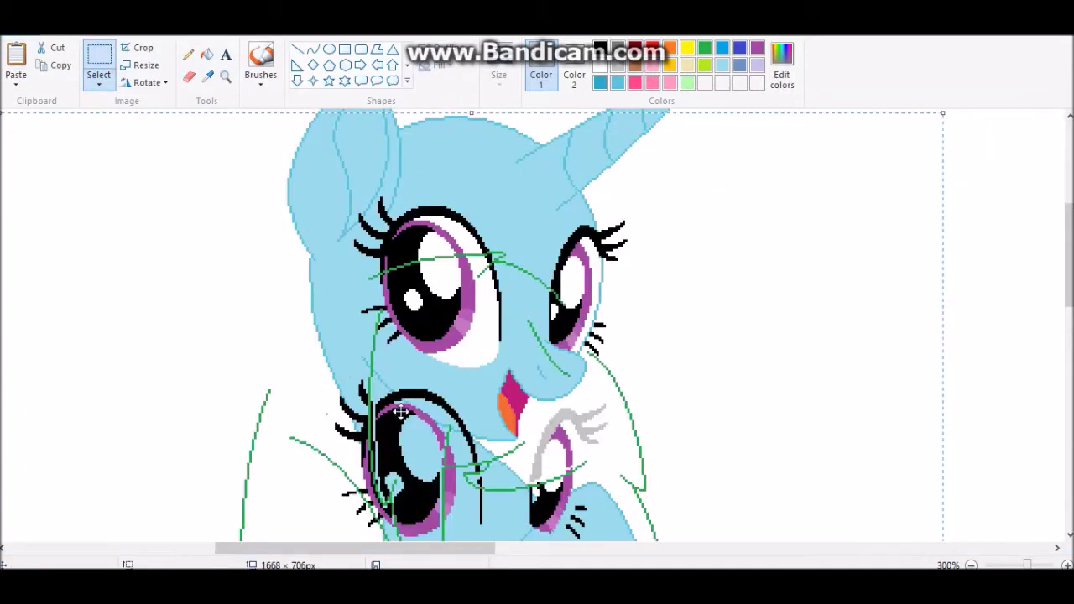
# - Fill the parts of the merpony's neck and forehead covered by the hair outline with white
pyautogui.click(207, 53)
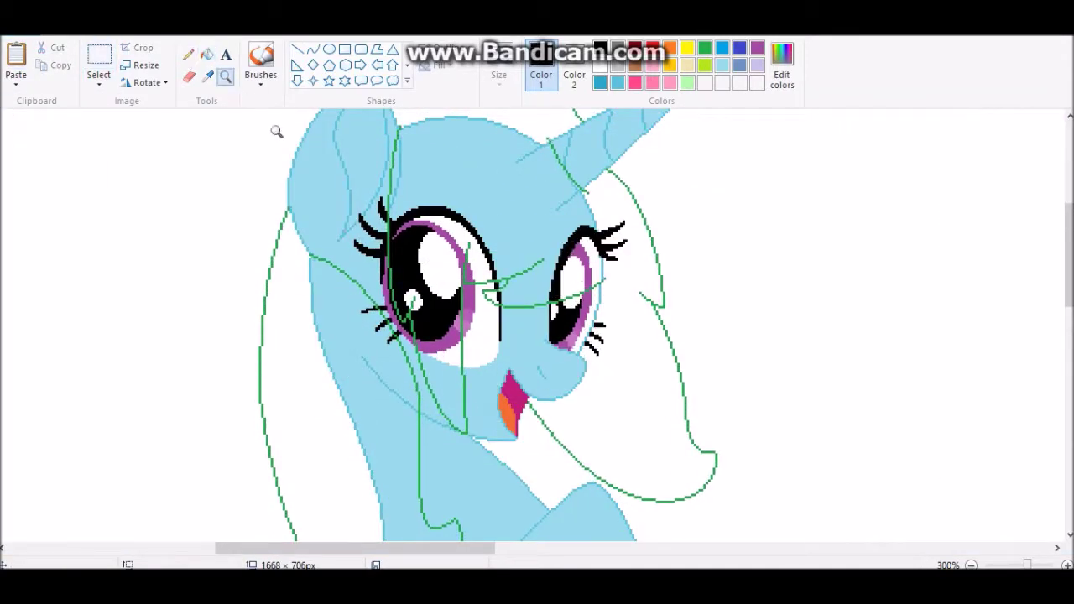
pyautogui.scroll(1, 524, 219)
pyautogui.scroll(-5, 514, 297)
pyautogui.click(352, 276)
pyautogui.scroll(1, 352, 276)
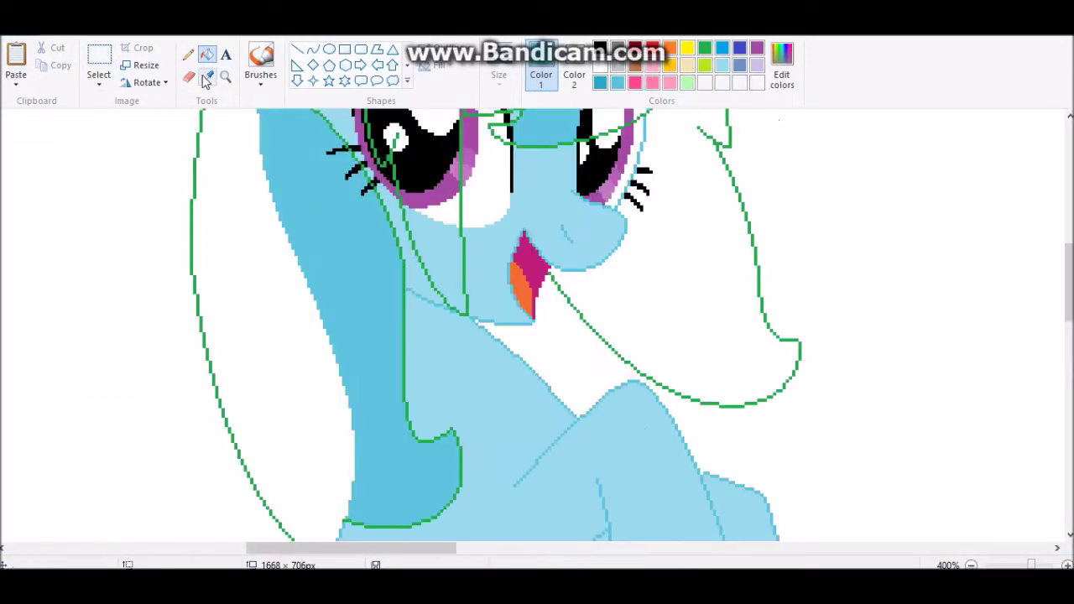
pyautogui.click(328, 238)
pyautogui.scroll(2, 489, 320)
pyautogui.scroll(2, 367, 288)
pyautogui.click(382, 275)
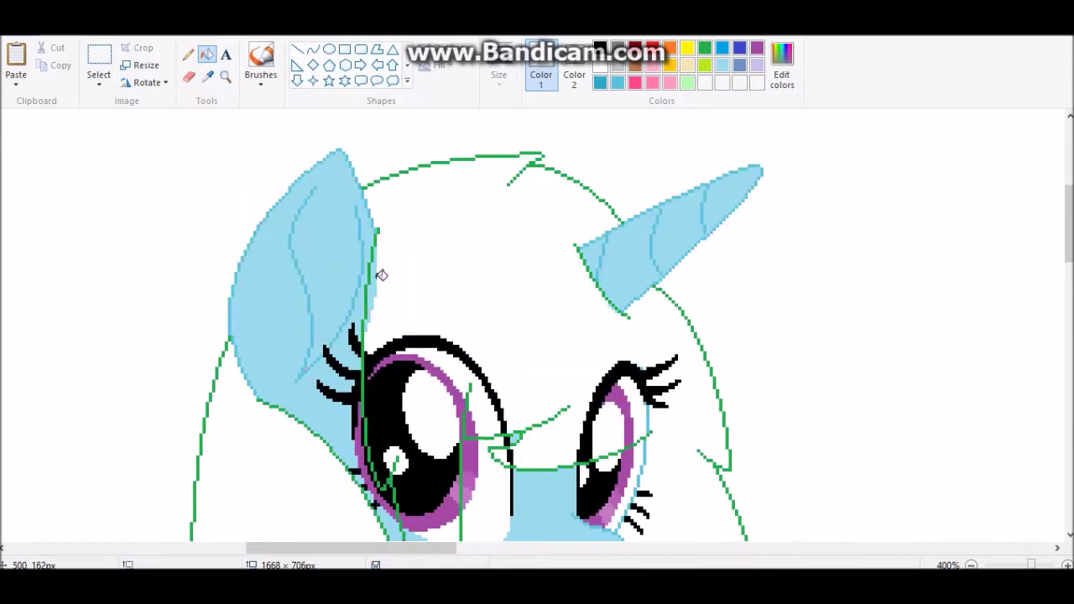
# - Fill the eye, eyelash and leftover face areas beneath the fringe with white
pyautogui.scroll(-1, 618, 306)
pyautogui.click(625, 286)
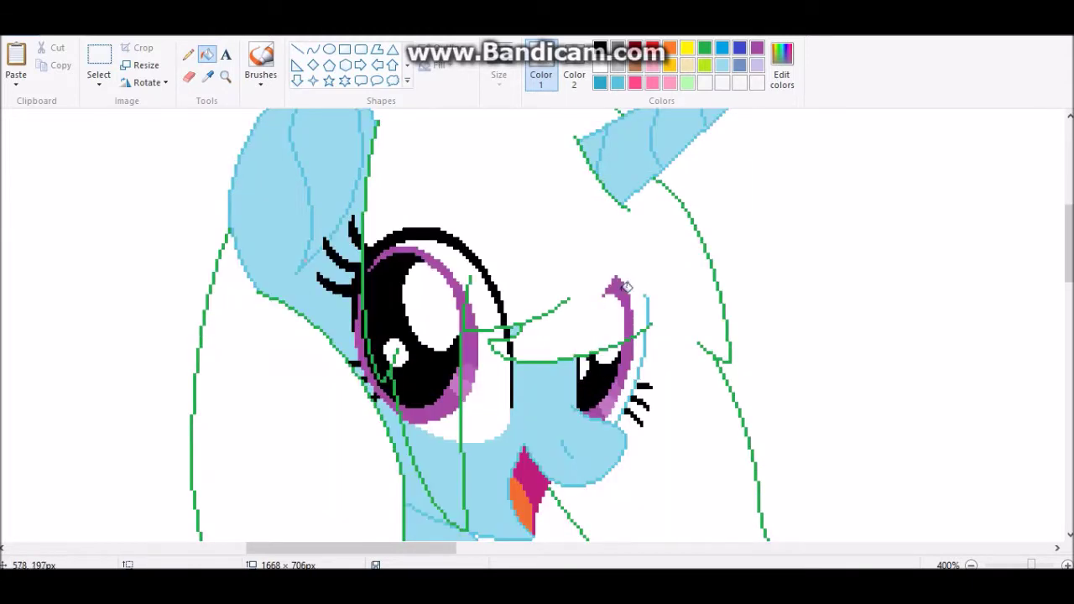
pyautogui.click(508, 334)
pyautogui.click(372, 263)
pyautogui.click(427, 424)
pyautogui.click(445, 395)
pyautogui.scroll(-1, 490, 287)
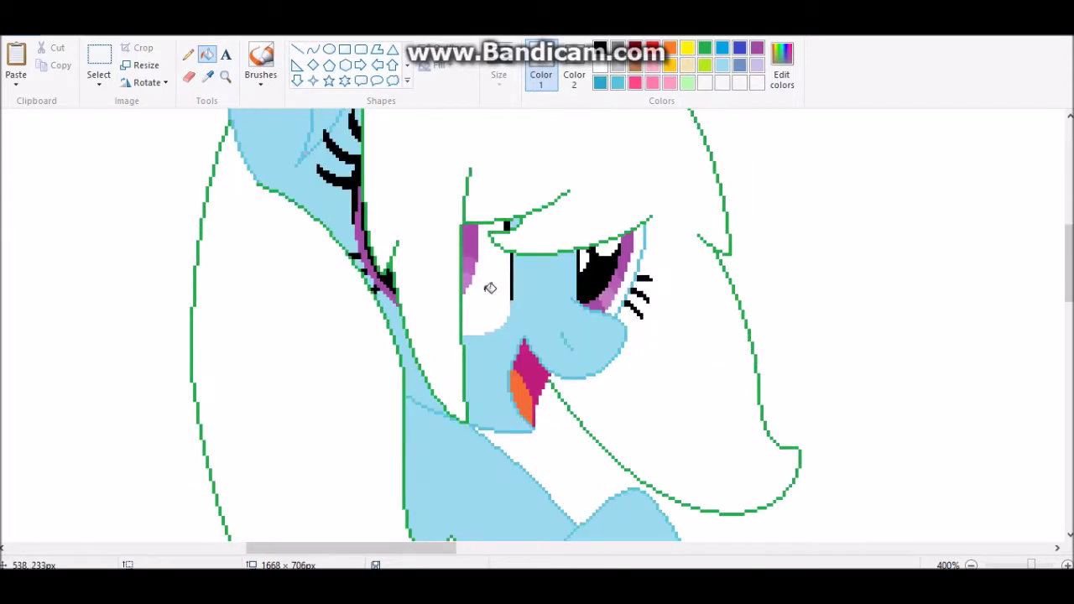
pyautogui.scroll(-4, 395, 294)
pyautogui.scroll(6, 391, 293)
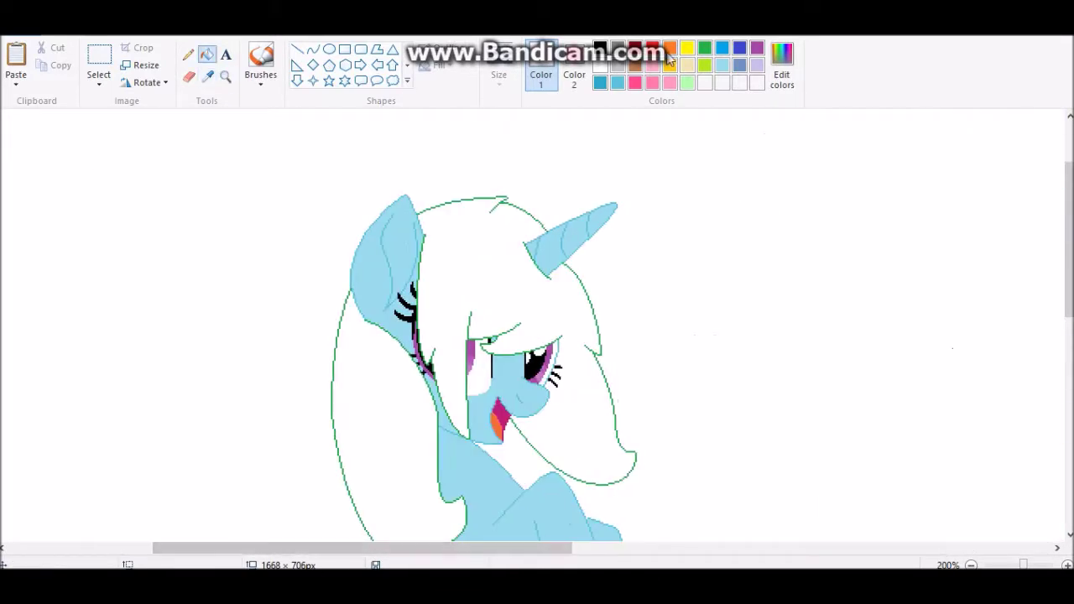
# - Replace the green mane and tail outlines with Blueberry's pink hair line colour using the colour-replacing eraser
pyautogui.click(188, 75)
pyautogui.moveTo(482, 211)
pyautogui.mouseDown()
pyautogui.moveTo(451, 341)
pyautogui.moveTo(427, 355)
pyautogui.moveTo(354, 268)
pyautogui.moveTo(469, 438)
pyautogui.moveTo(341, 290)
pyautogui.mouseUp()
pyautogui.scroll(-8, 427, 355)
pyautogui.scroll(-3, 354, 268)
pyautogui.scroll(6, 341, 290)
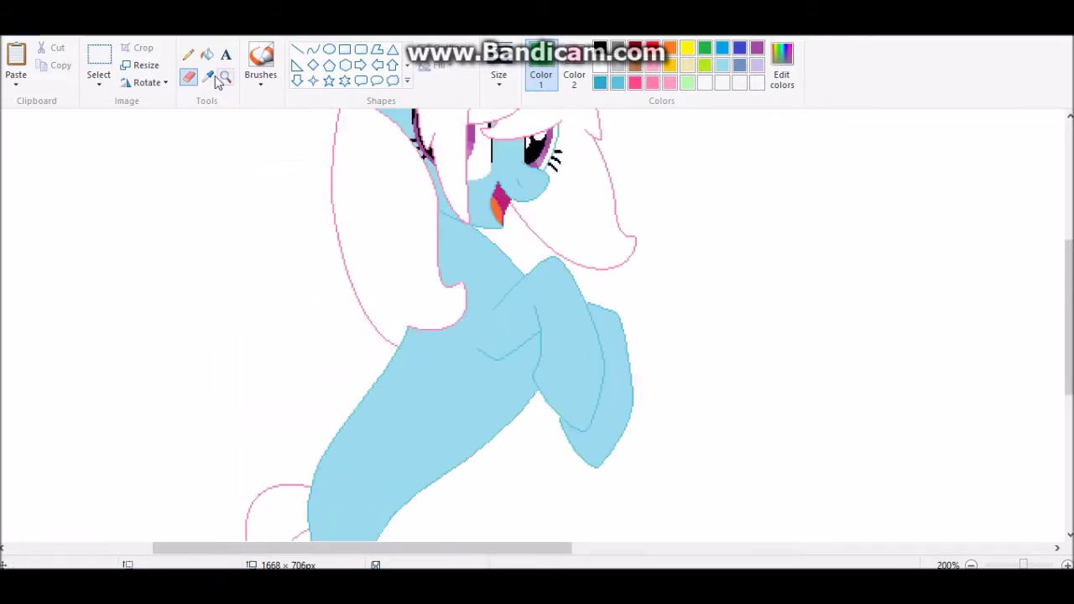
pyautogui.click(188, 54)
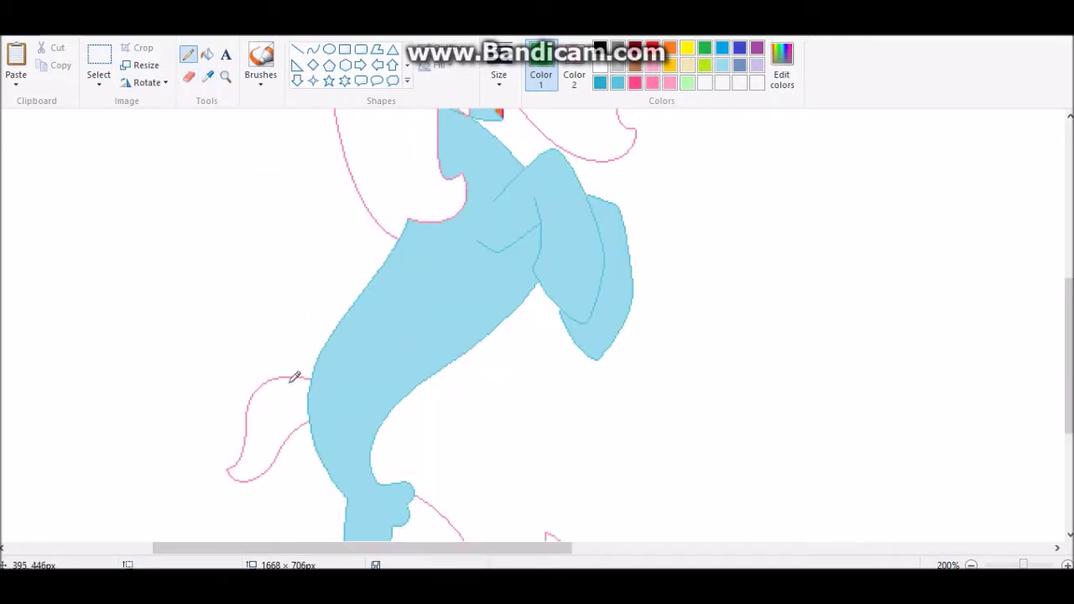
pyautogui.scroll(4, 428, 380)
pyautogui.scroll(-2, 732, 323)
# - Fill the merpony's mane, upper tail tuft and lower tail with Blueberry's pink hair colour
pyautogui.click(207, 54)
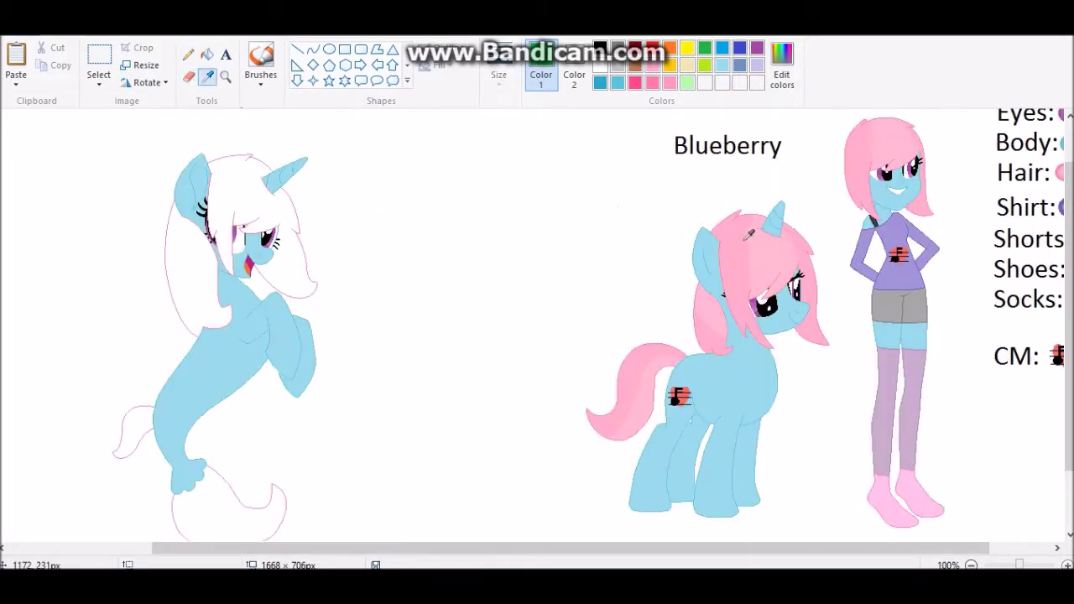
pyautogui.click(262, 193)
pyautogui.click(189, 277)
pyautogui.click(136, 430)
pyautogui.click(225, 513)
# - Shade the merpony's upper and lower tail hair with the lighter pink sampled from Blueberry's mane
pyautogui.click(761, 256)
pyautogui.click(226, 75)
pyautogui.click(283, 425)
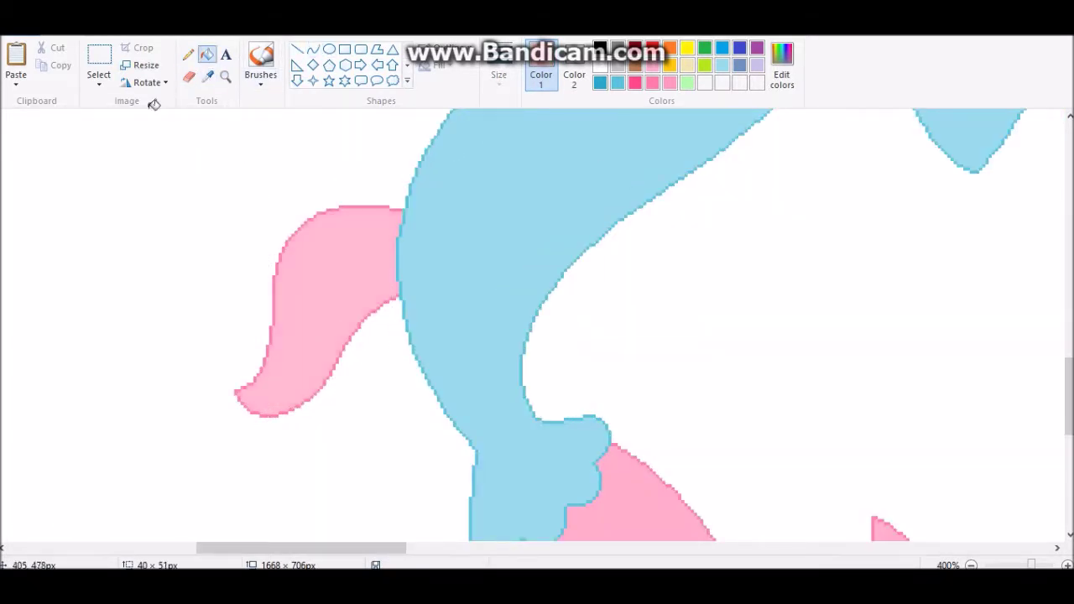
pyautogui.scroll(-5, 343, 226)
pyautogui.click(313, 49)
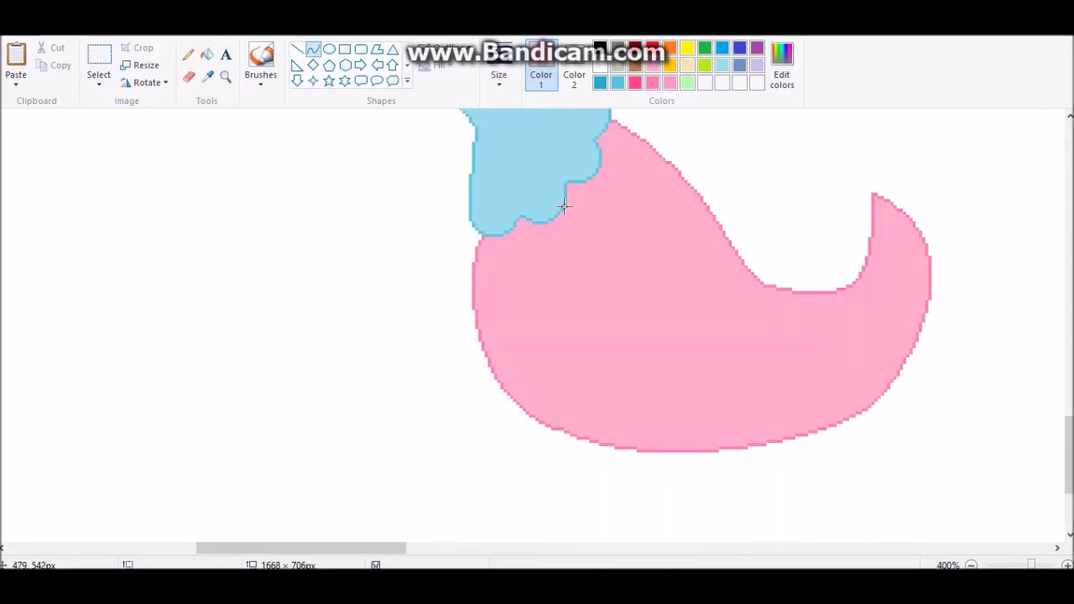
# - Outline and fill lighter pink shading sections in the merpony's back mane and fringe
pyautogui.scroll(16, 331, 247)
pyautogui.hscroll(3, 330, 247)
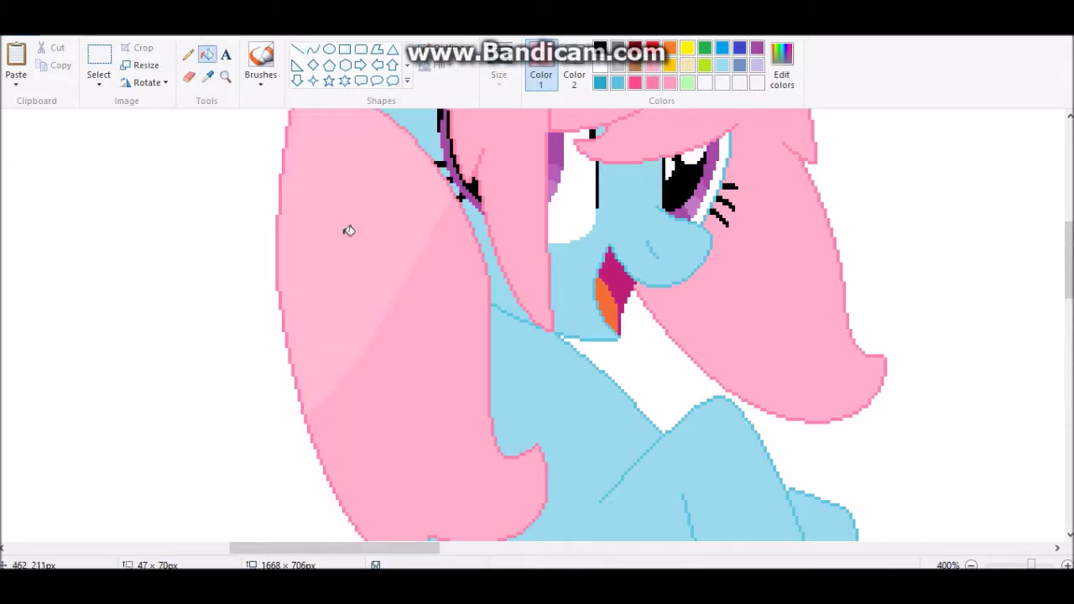
pyautogui.scroll(5, 554, 395)
pyautogui.scroll(-2, 716, 377)
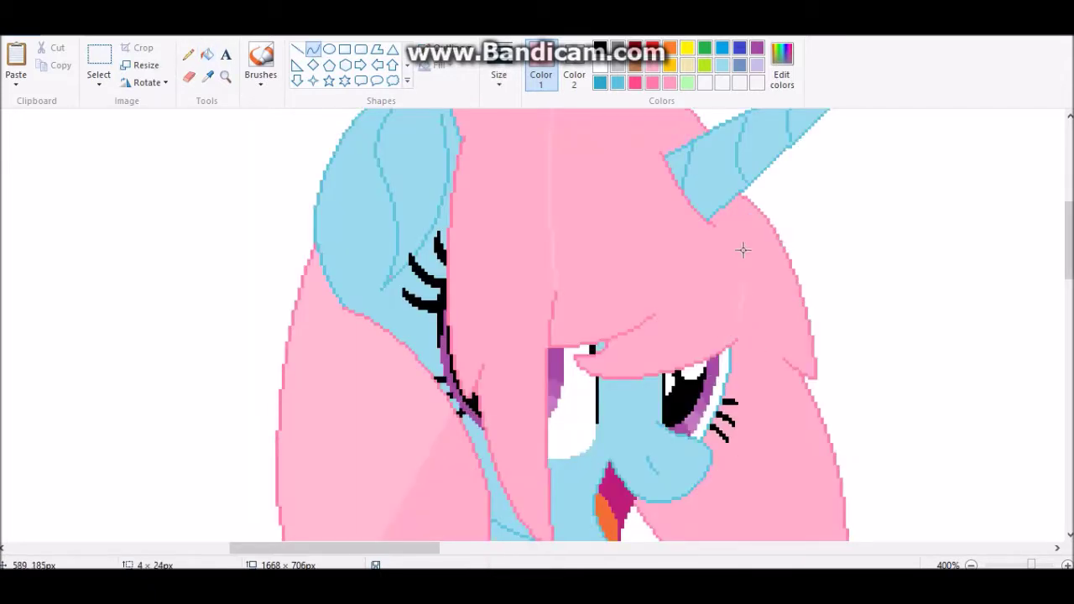
pyautogui.hotkey('alt', 'h')
pyautogui.press('p')
pyautogui.press('1')
pyautogui.click(206, 53)
pyautogui.scroll(-3, 502, 395)
# - Place a copy of Blueberry's cutie mark on the merpony near its upper tail tuft
pyautogui.click(108, 56)
pyautogui.moveTo(965, 279); pyautogui.dragTo(1006, 317)
pyautogui.hotkey('ctrl', 'c')
pyautogui.keyDown('ctrl'); pyautogui.scroll(3, 34, 419); pyautogui.keyUp('ctrl')
pyautogui.hotkey('ctrl', 'v')
pyautogui.moveTo(84, 193)
pyautogui.mouseDown()
pyautogui.moveTo(312, 195)
pyautogui.moveTo(326, 215)
pyautogui.moveTo(290, 180)
pyautogui.mouseUp()
# - Move the finished merpony from its drawing into the Merpony frame of the character sheet
pyautogui.keyDown('ctrl'); pyautogui.scroll(-4, 850, 450); pyautogui.keyUp('ctrl')
pyautogui.moveTo(125, 139); pyautogui.dragTo(300, 371)
pyautogui.hotkey('ctrl', 'x')
pyautogui.click(224, 542)
pyautogui.hotkey('ctrl', 'v')
pyautogui.moveTo(148, 248); pyautogui.dragTo(596, 352)
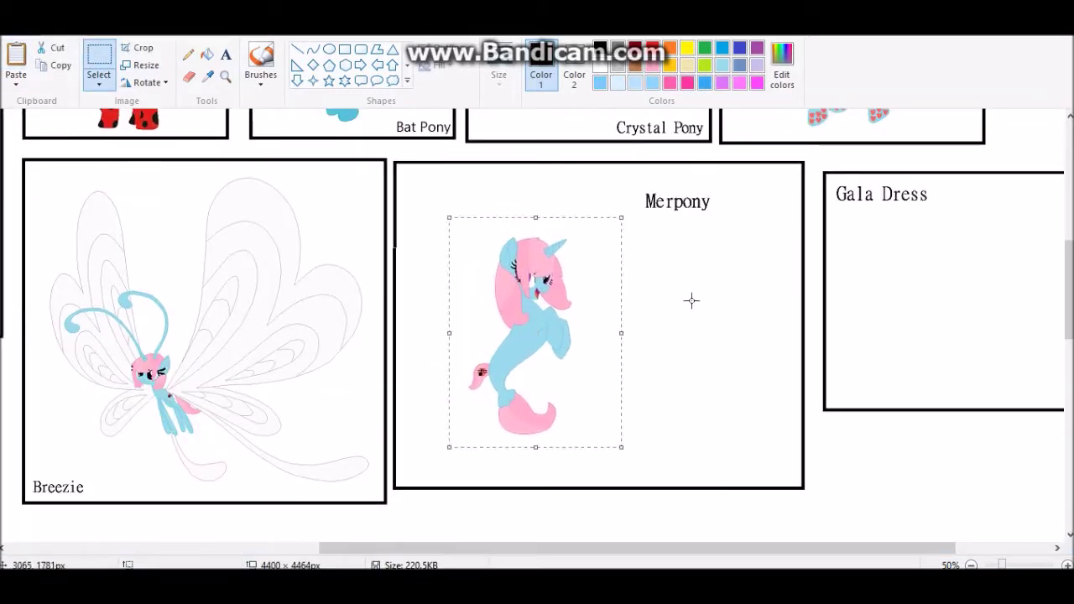
# - Add the text note "i'll fix the boxes later" beside the merpony in the Merpony frame
pyautogui.click(226, 55)
pyautogui.moveTo(610, 283); pyautogui.dragTo(900, 319)
pyautogui.write("i'll g")
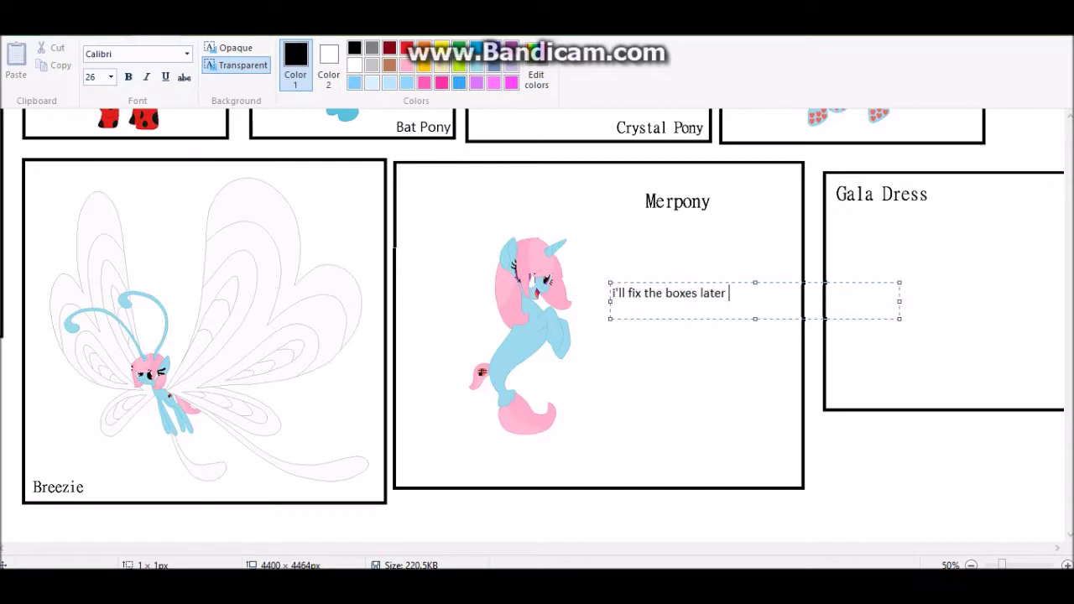
pyautogui.click(600, 314)
# - Recolour the unicorn base's irises and their highlights with the purples of Blueberry's eyes
pyautogui.click(970, 565)
pyautogui.click(225, 76)
pyautogui.click(815, 218)
pyautogui.click(188, 55)
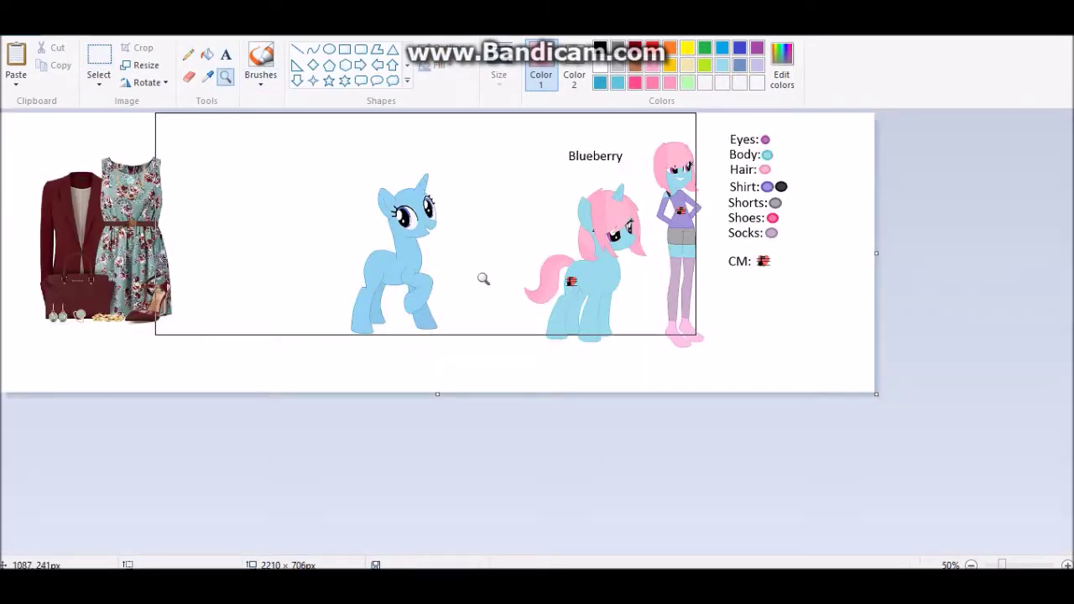
pyautogui.click(479, 280)
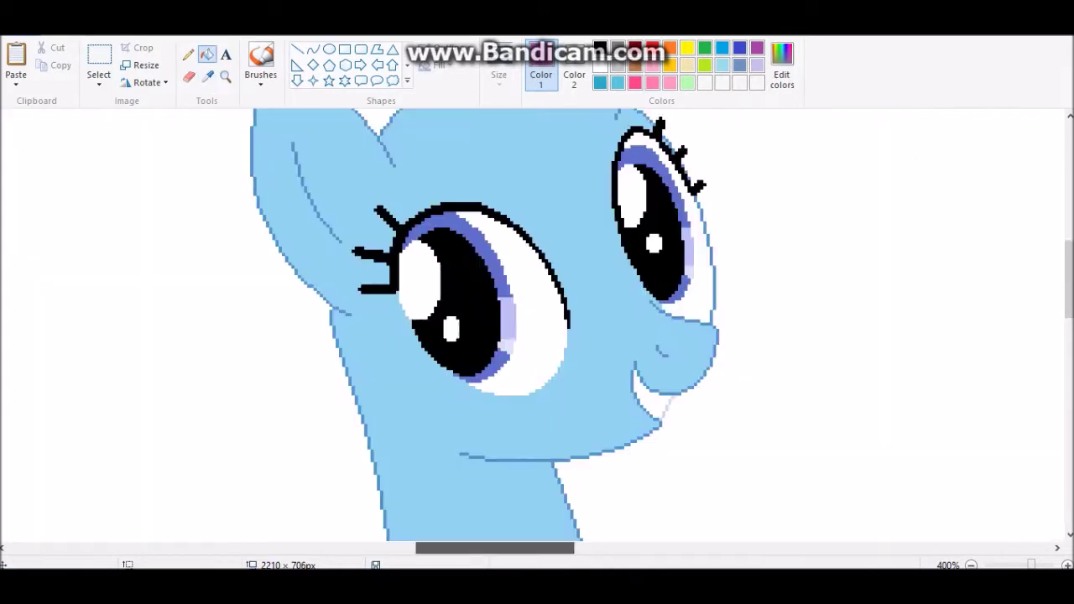
pyautogui.click(558, 363)
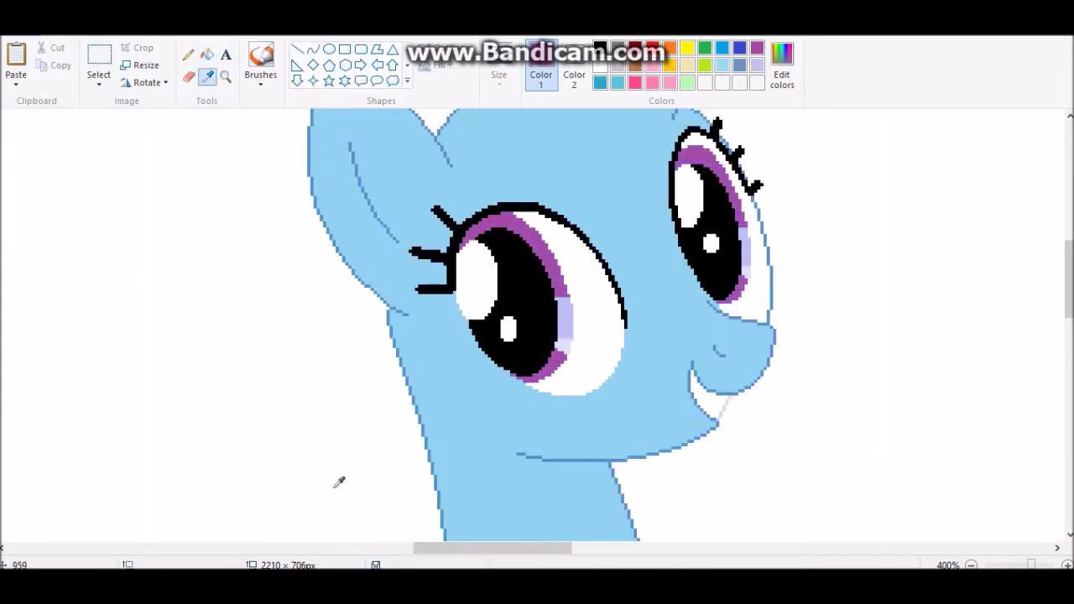
pyautogui.hscroll(10, 269, 187)
pyautogui.hscroll(-10, 268, 187)
pyautogui.hscroll(15, 371, 457)
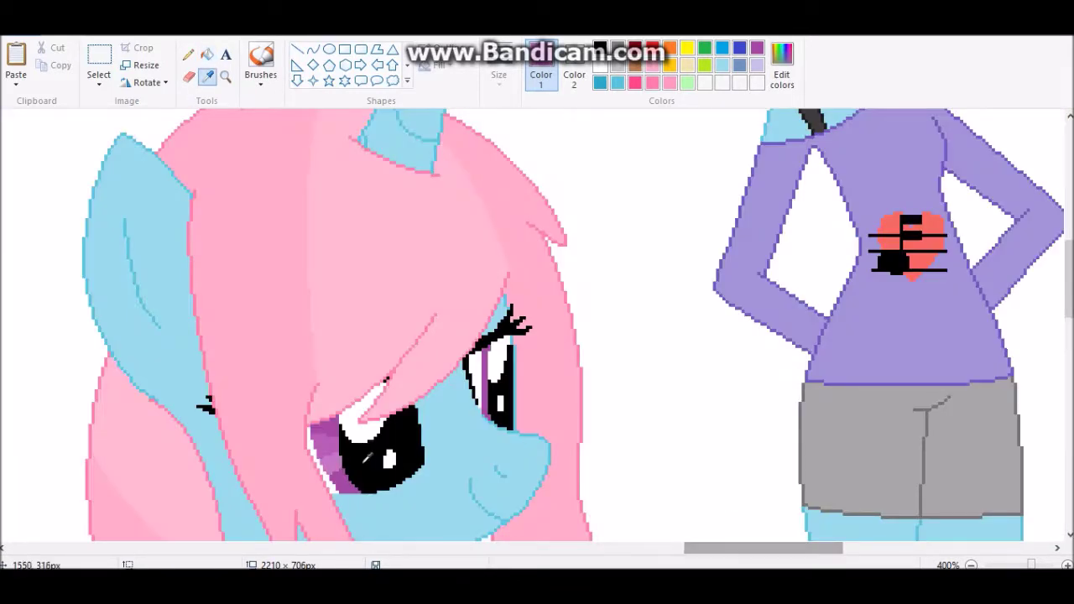
pyautogui.hscroll(-15, 371, 458)
# - Recolour the unicorn base's outline with the darker blue sampled from the outline of Blueberry's ear
pyautogui.hscroll(14, 239, 125)
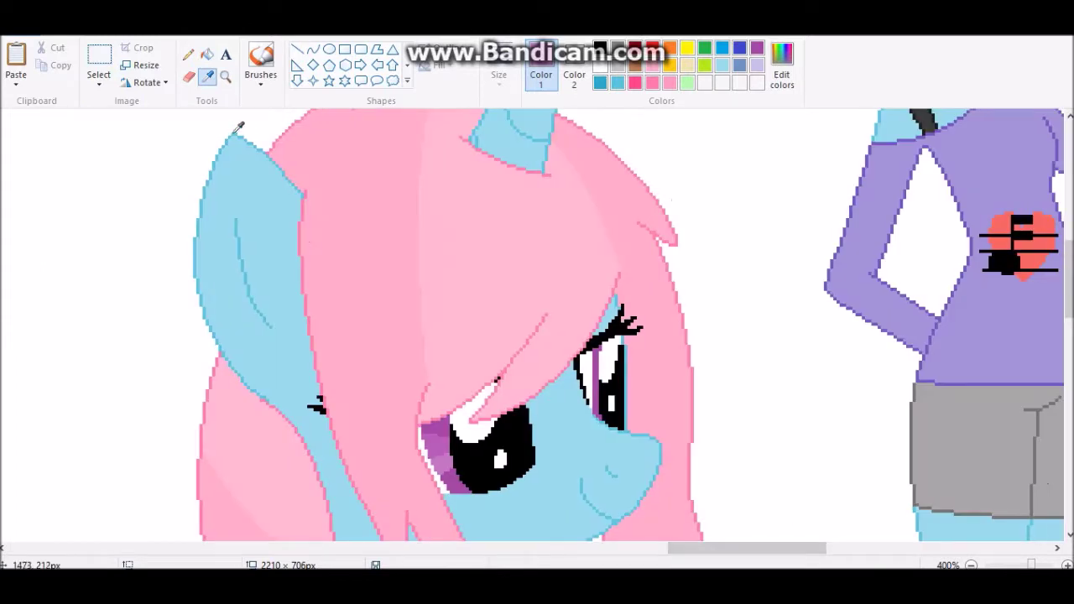
pyautogui.hscroll(-14, 239, 126)
pyautogui.scroll(5, 611, 275)
pyautogui.scroll(-2, 216, 187)
pyautogui.click(188, 75)
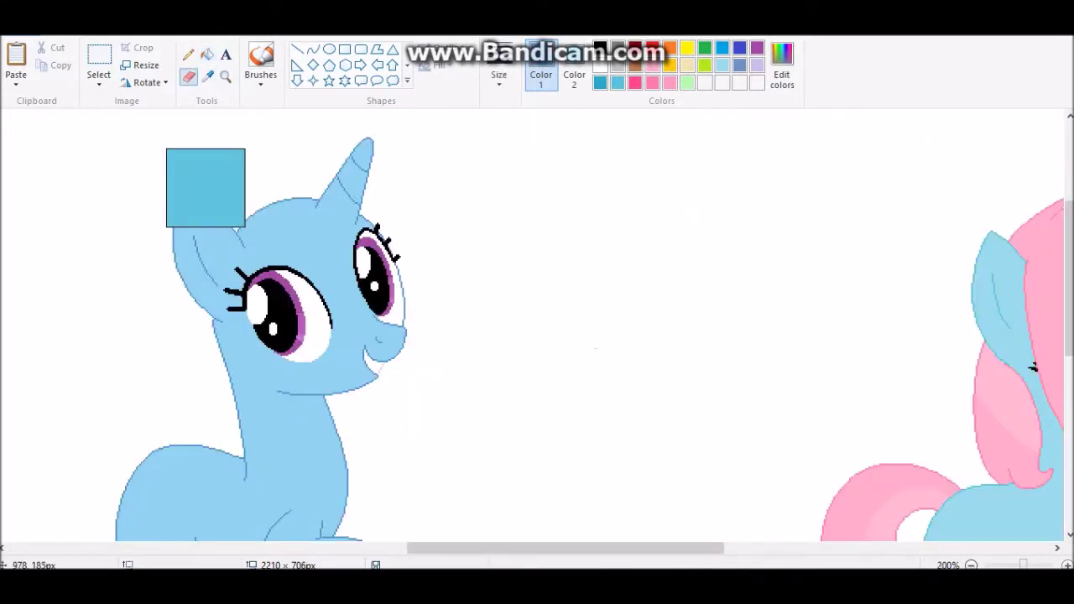
pyautogui.scroll(-6, 305, 256)
# - Fill the unicorn base's body with the light blue of Blueberry's coat
pyautogui.click(208, 75)
pyautogui.click(207, 55)
pyautogui.click(182, 307)
pyautogui.scroll(6, 346, 351)
pyautogui.scroll(-6, 347, 351)
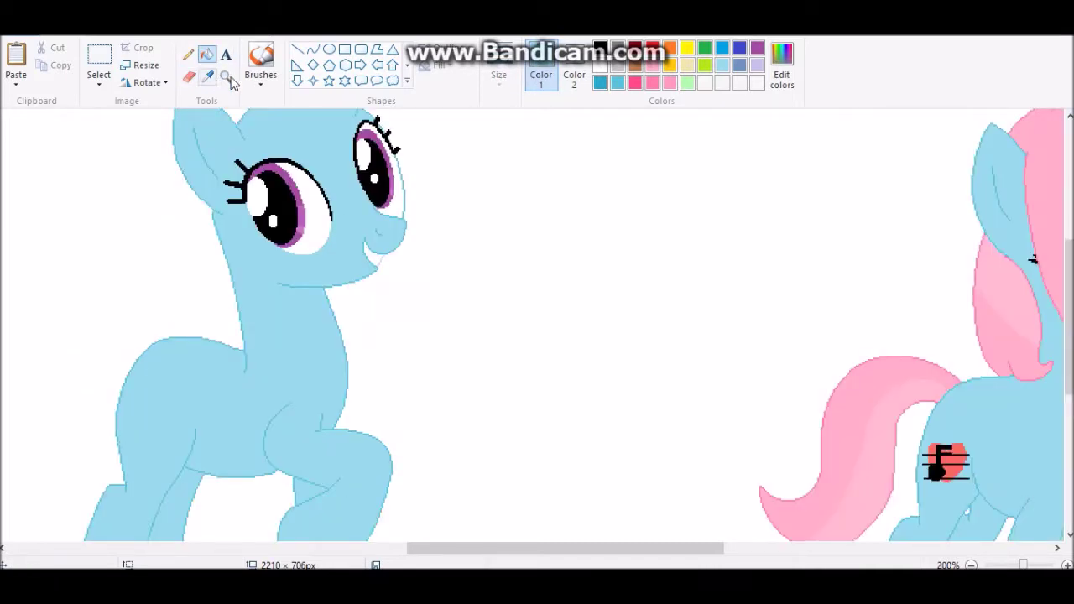
# - Move the recoloured unicorn base closer to the floral dress reference picture
pyautogui.click(225, 76)
pyautogui.click(383, 167)
pyautogui.scroll(-5, 410, 241)
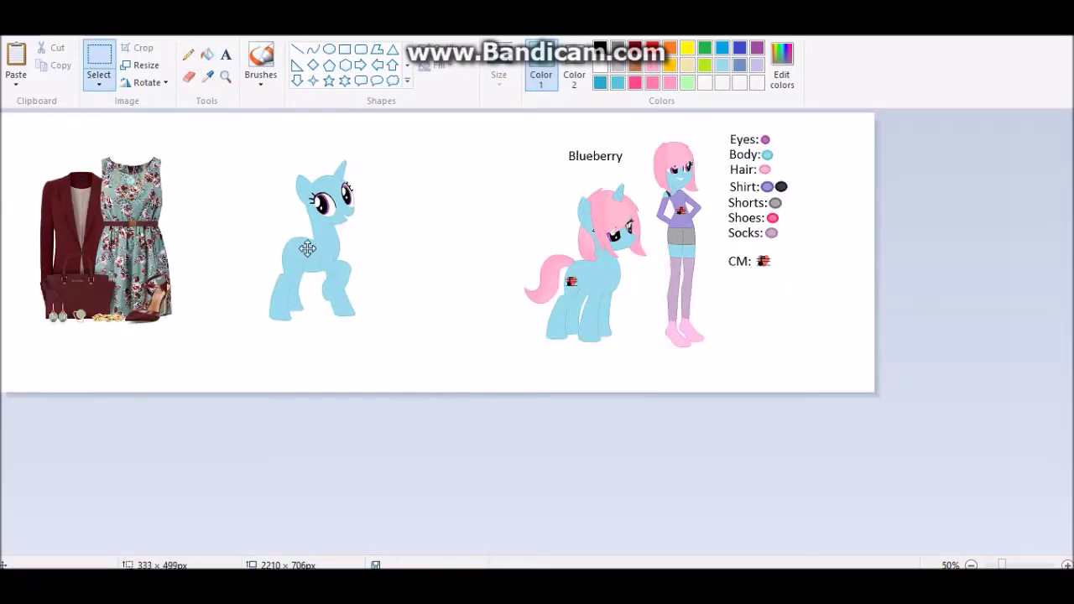
pyautogui.scroll(1, 391, 254)
# - Draw dark grey-green curves for the dress's neckline and for the sleeve cuffs on both front legs
pyautogui.click(781, 65)
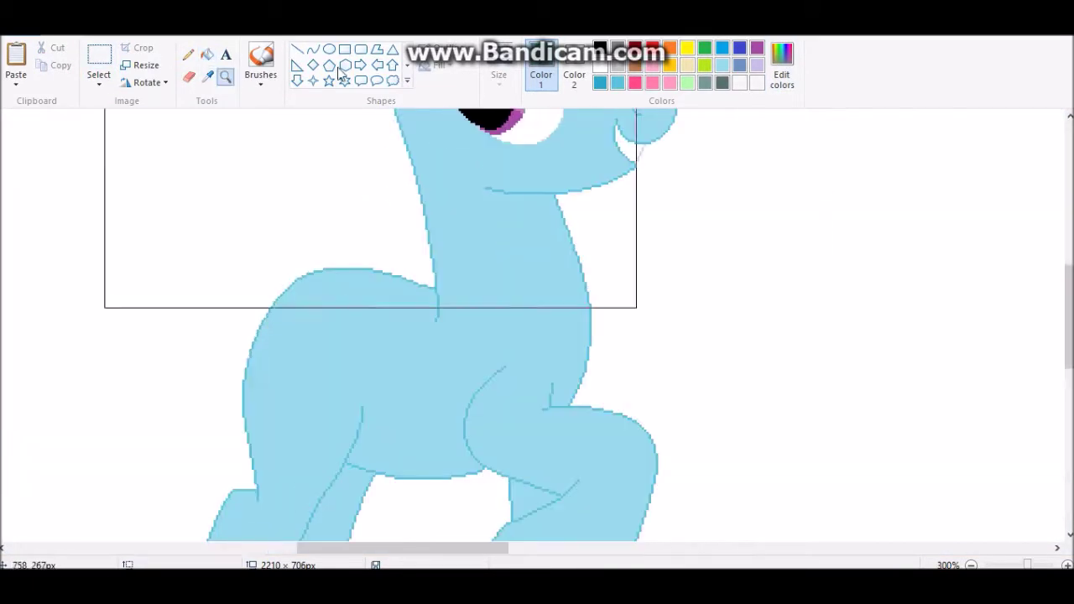
pyautogui.moveTo(425, 220); pyautogui.dragTo(503, 231)
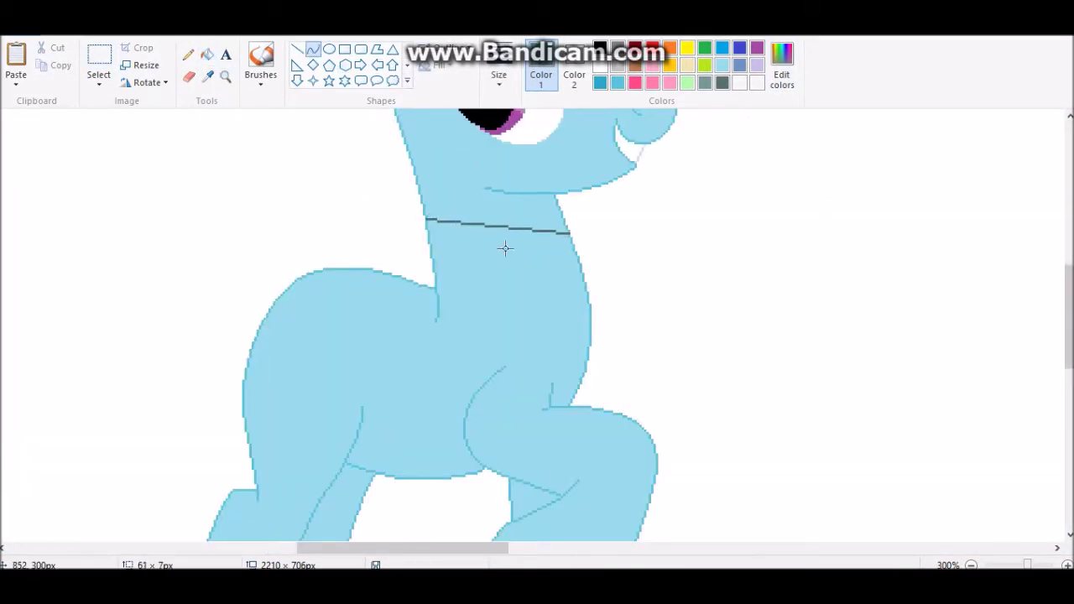
pyautogui.scroll(-2, 504, 247)
pyautogui.scroll(1, 287, 372)
pyautogui.scroll(-1, 473, 282)
pyautogui.moveTo(542, 293); pyautogui.dragTo(567, 343)
pyautogui.moveTo(585, 383); pyautogui.dragTo(589, 393)
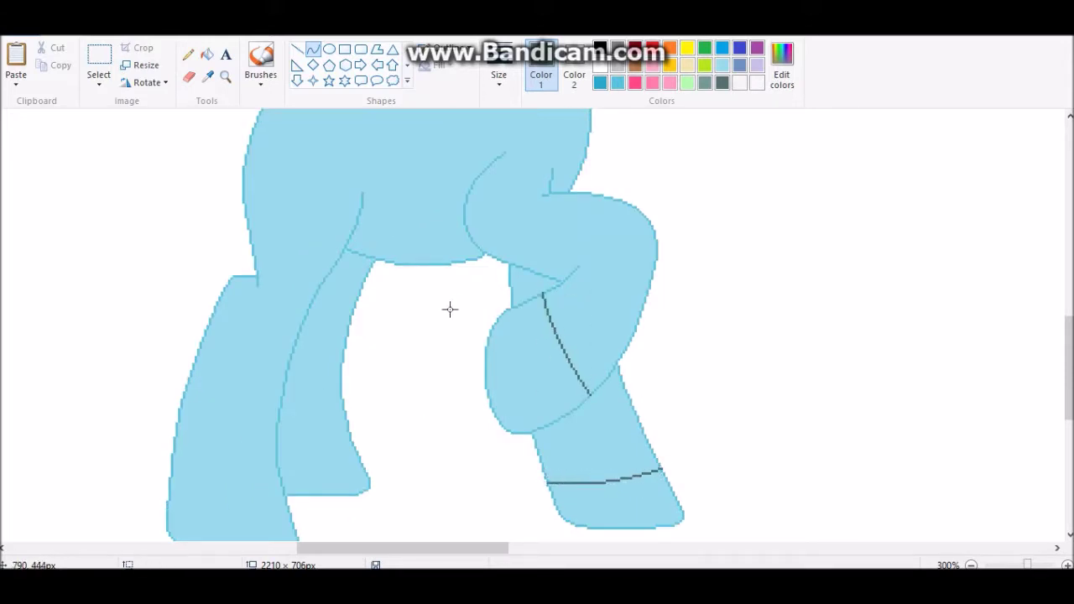
# - Draw the skirt's back edge as a curve sloping from the pony's rump to a point behind the hind legs
pyautogui.scroll(2, 374, 338)
pyautogui.moveTo(302, 164)
pyautogui.mouseDown()
pyautogui.moveTo(127, 412)
pyautogui.moveTo(172, 252)
pyautogui.mouseUp()
pyautogui.scroll(-2, 127, 277)
pyautogui.scroll(-2, 127, 277)
pyautogui.moveTo(137, 110); pyautogui.dragTo(17, 335)
pyautogui.scroll(2, 72, 366)
pyautogui.hotkey('ctrl', 'z')
pyautogui.hscroll(-3, 72, 367)
pyautogui.moveTo(347, 219)
pyautogui.mouseDown()
pyautogui.moveTo(326, 275)
pyautogui.moveTo(173, 460)
pyautogui.mouseUp()
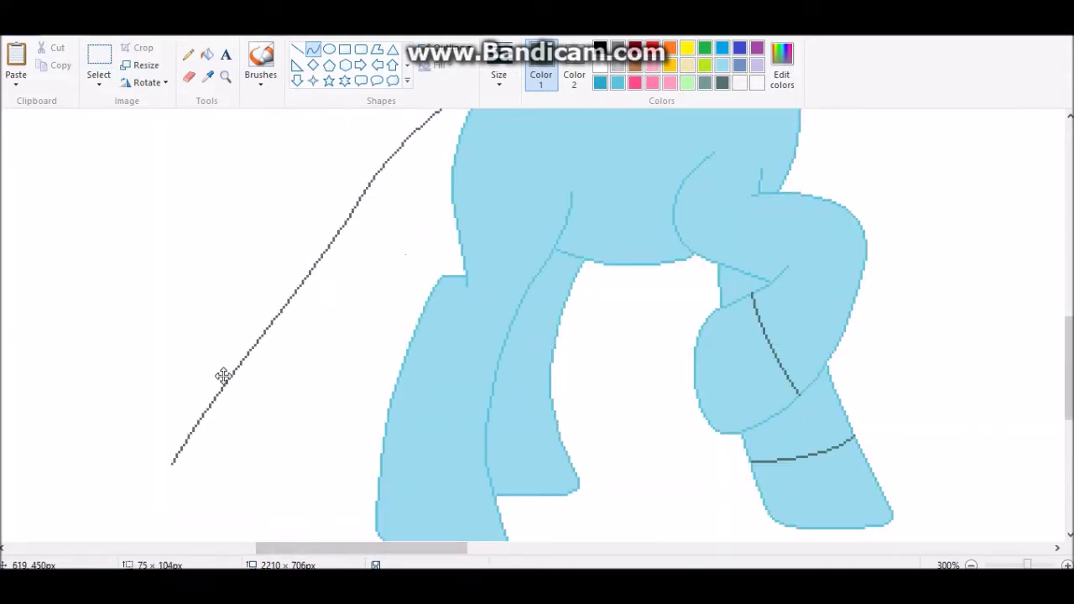
# - Draw the skirt's curved hem from its rear tip across the hind legs to the belly and touch up the outline with the Pencil
pyautogui.scroll(-2, 173, 460)
pyautogui.moveTo(168, 359); pyautogui.dragTo(599, 328)
pyautogui.scroll(2, 652, 314)
pyautogui.moveTo(709, 293); pyautogui.dragTo(688, 336)
pyautogui.hotkey('ctrl', 'z')
pyautogui.moveTo(691, 254)
pyautogui.mouseDown()
pyautogui.moveTo(178, 462)
pyautogui.moveTo(621, 350)
pyautogui.moveTo(498, 508)
pyautogui.mouseUp()
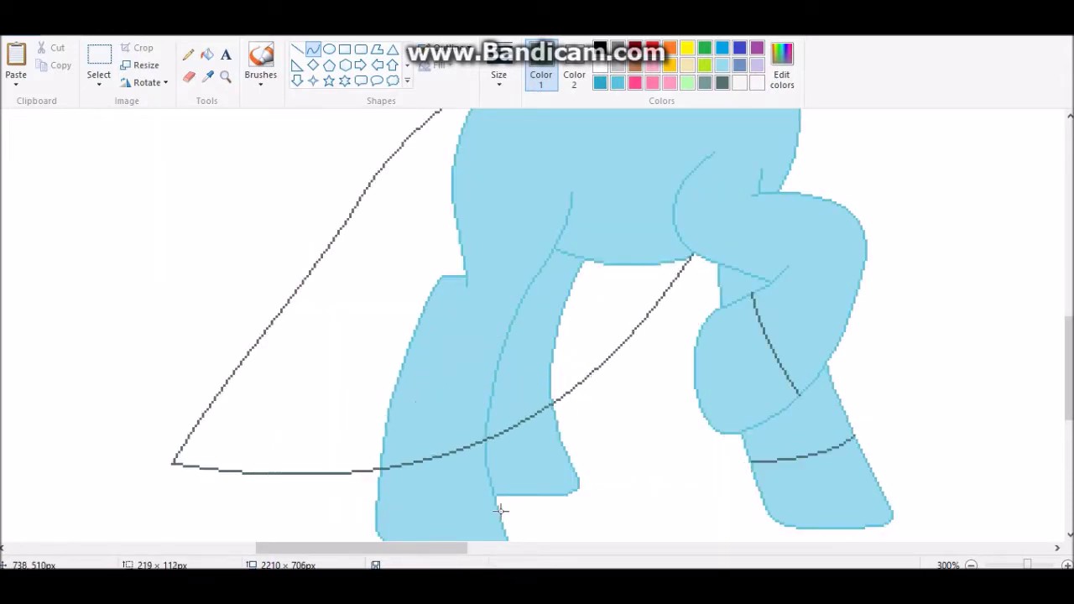
pyautogui.click(188, 54)
pyautogui.scroll(3, 410, 269)
pyautogui.scroll(-3, 412, 271)
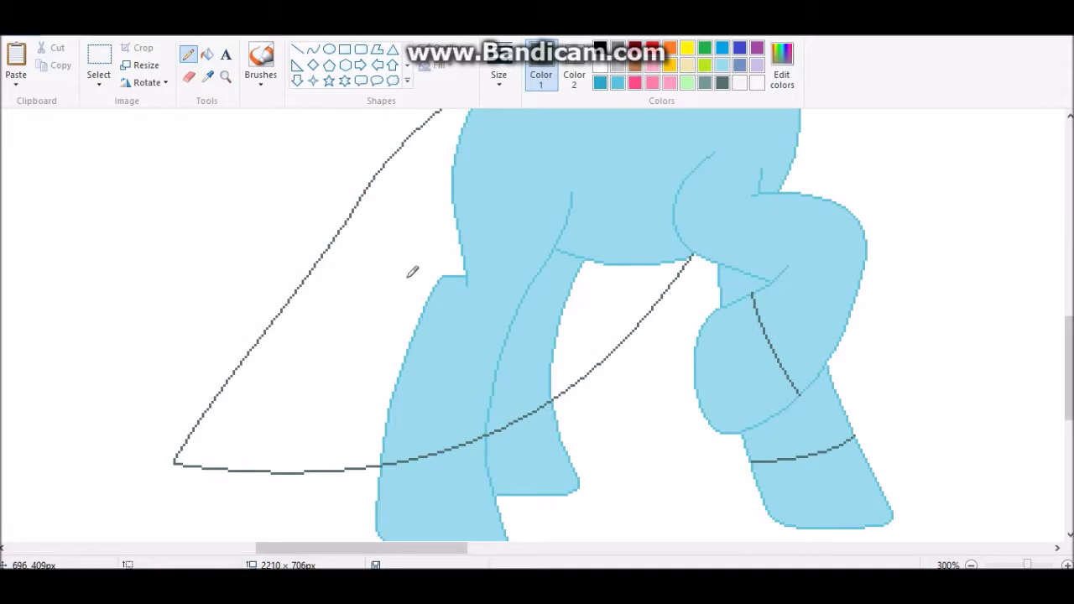
pyautogui.scroll(3, 521, 255)
pyautogui.scroll(-5, 479, 491)
# - Recolour the neck, back, chest and front leg outlines that border the dress in the dark grey-green
pyautogui.click(225, 76)
pyautogui.click(361, 179)
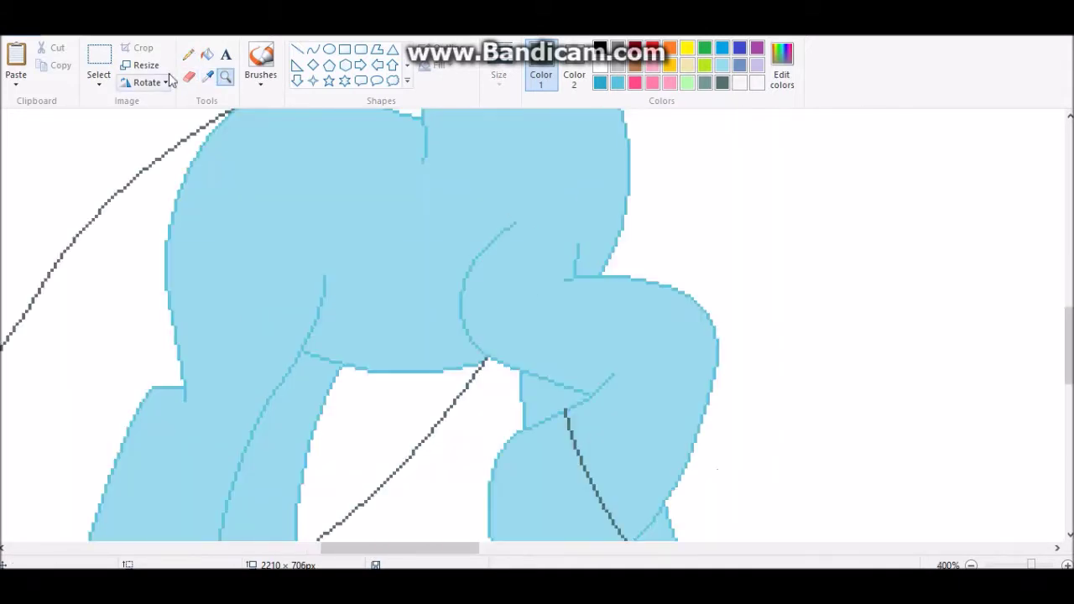
pyautogui.click(189, 75)
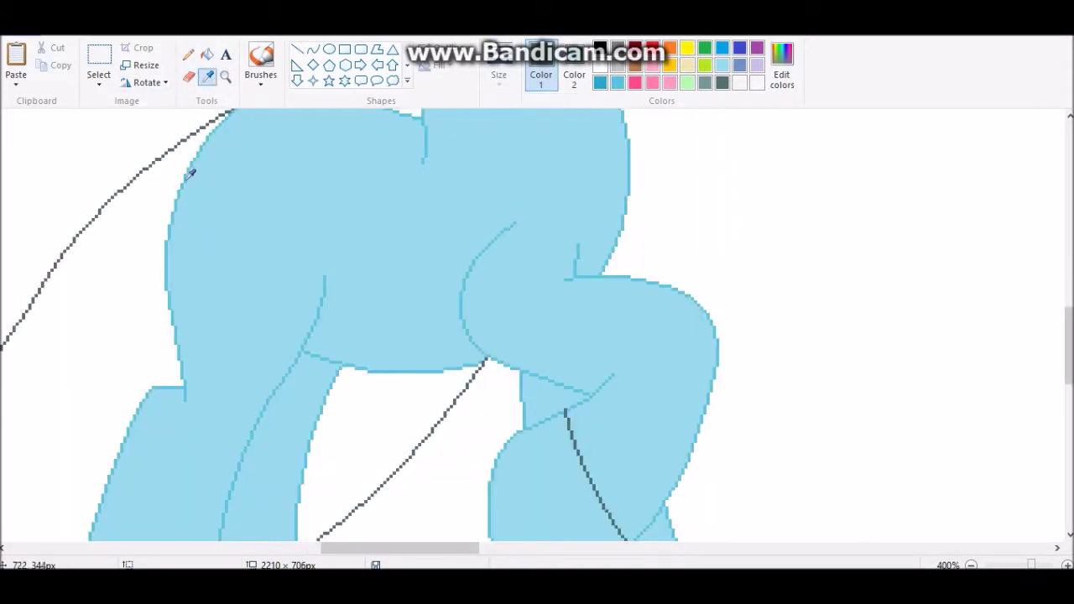
pyautogui.scroll(2, 243, 198)
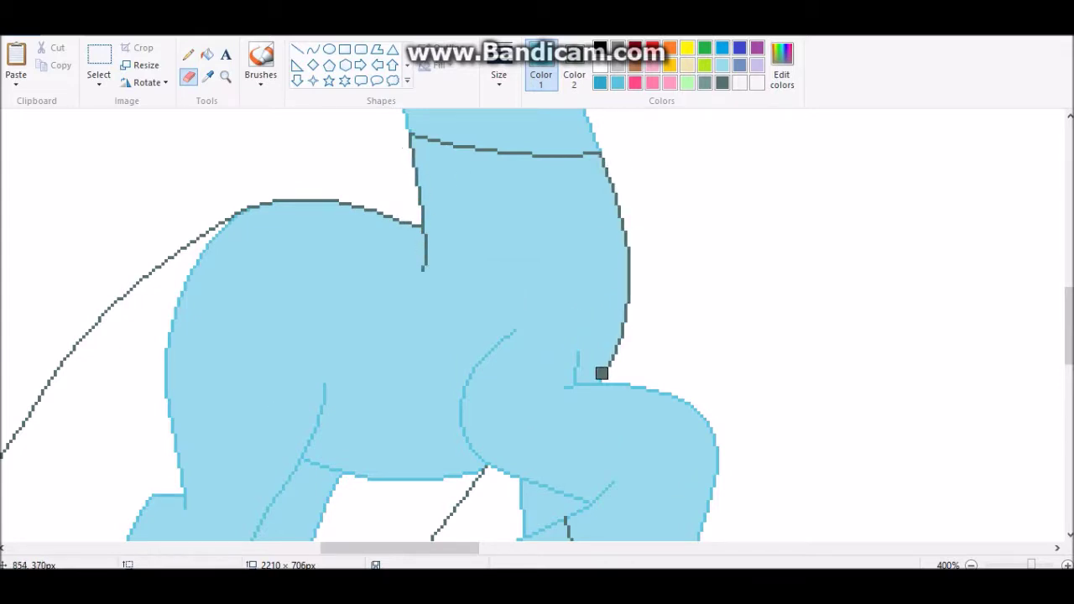
pyautogui.scroll(-3, 528, 221)
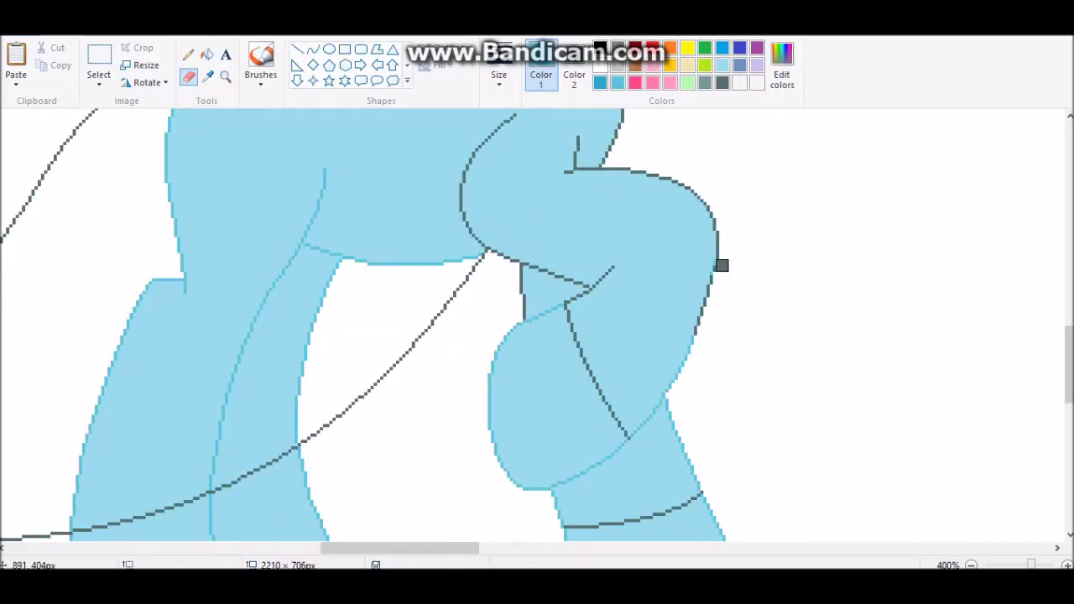
pyautogui.scroll(-2, 675, 317)
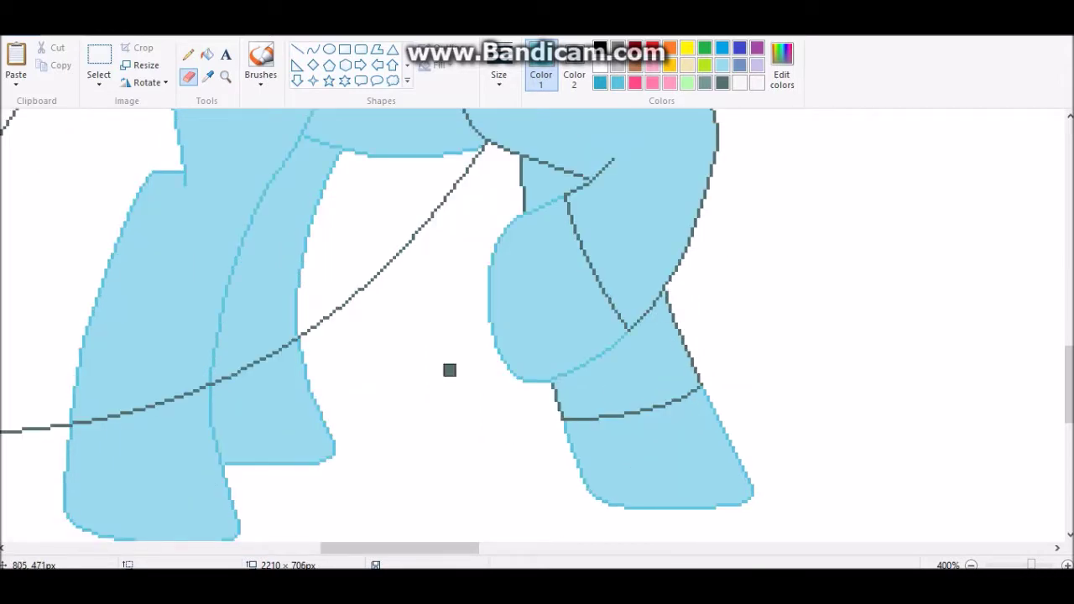
# - Clear the blue coat and leftover body lines inside the dress outline to white
pyautogui.scroll(5, 449, 370)
pyautogui.click(207, 54)
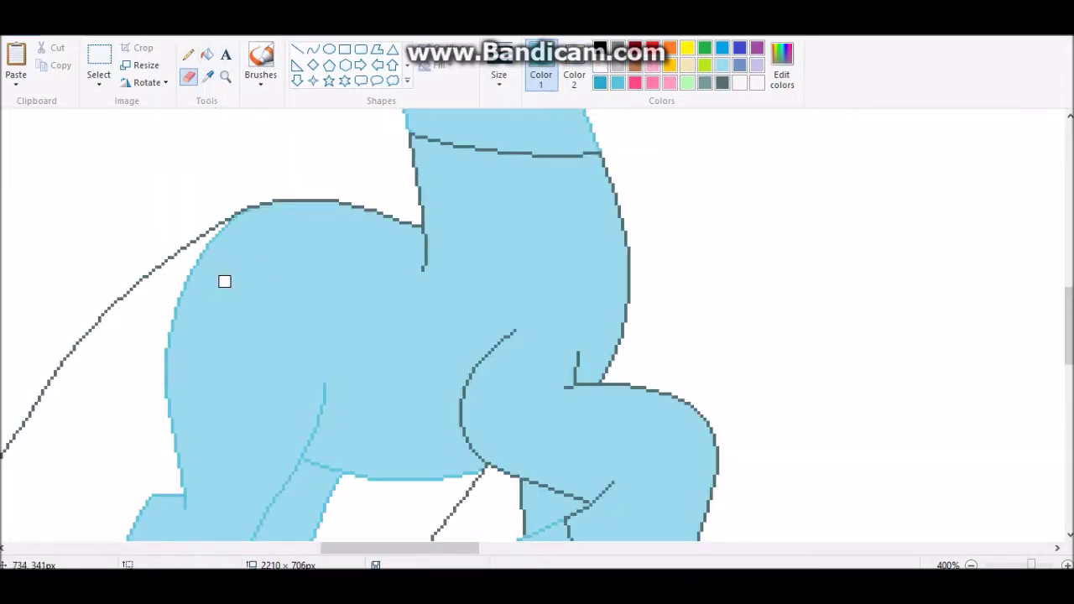
pyautogui.scroll(-2, 299, 207)
pyautogui.click(299, 336)
pyautogui.scroll(-3, 299, 335)
pyautogui.scroll(4, 335, 271)
pyautogui.click(531, 257)
pyautogui.hotkey('ctrl', 'z')
pyautogui.click(970, 565)
pyautogui.click(970, 565)
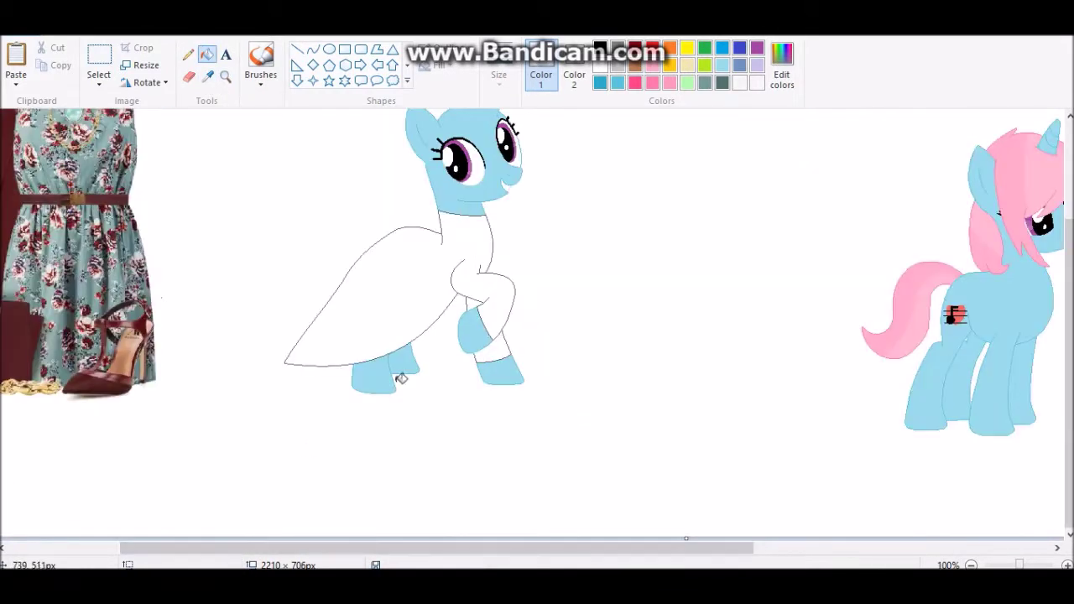
# - Fill the dress's body, skirt and sleeves with grey-green
pyautogui.click(721, 82)
pyautogui.click(394, 311)
pyautogui.click(500, 357)
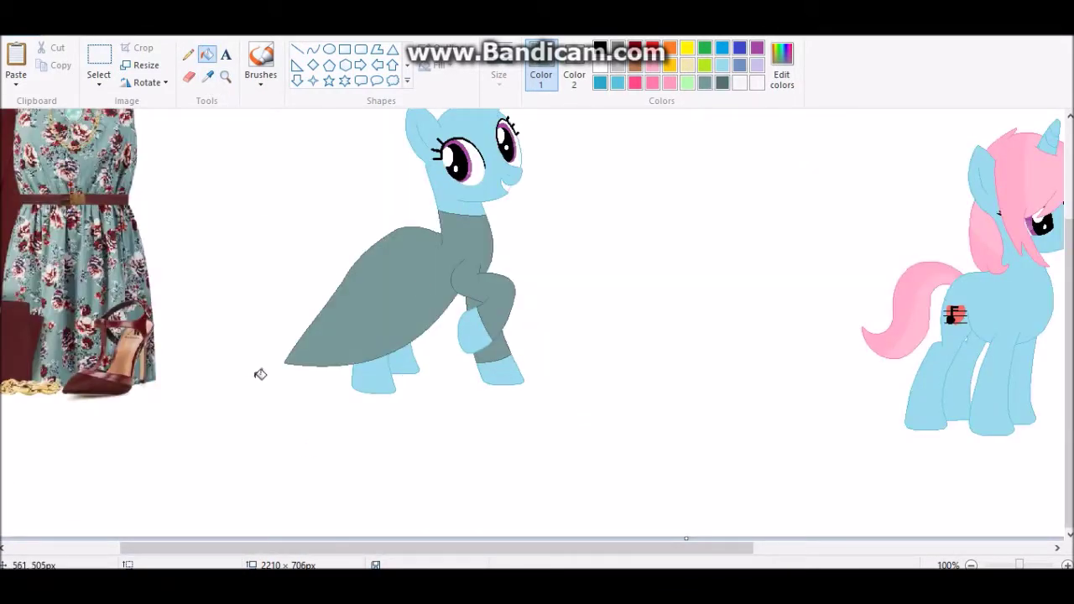
# - Sample the dark maroon from the reference dress's belt and define it as a custom drawing colour
pyautogui.scroll(3, 416, 246)
pyautogui.click(207, 75)
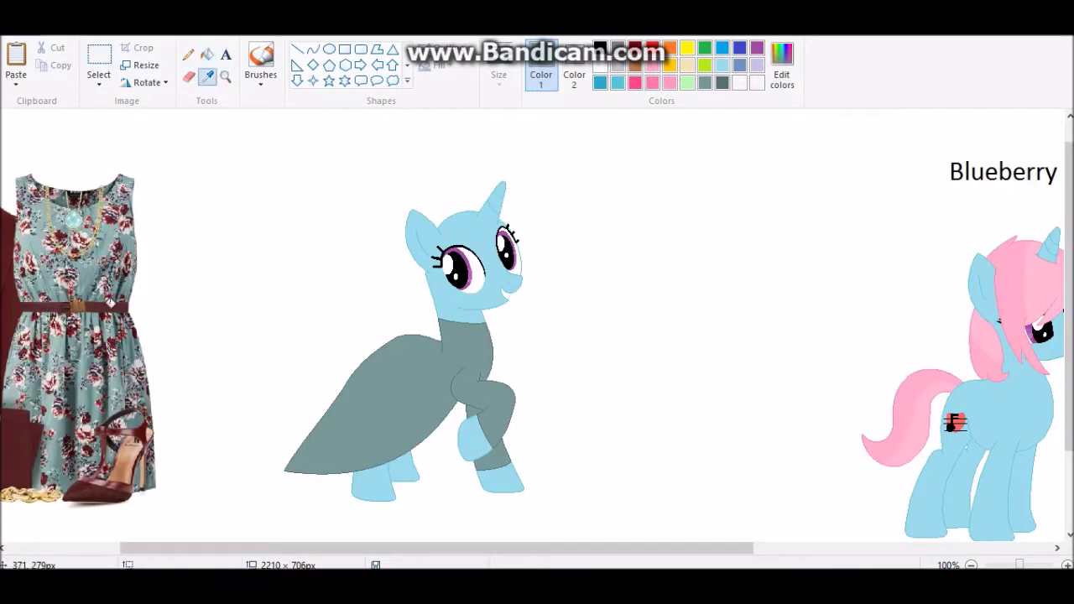
pyautogui.click(109, 301)
pyautogui.click(781, 74)
pyautogui.click(389, 400)
pyautogui.click(225, 75)
pyautogui.click(497, 396)
pyautogui.click(313, 50)
pyautogui.moveTo(377, 164); pyautogui.dragTo(411, 306)
pyautogui.moveTo(430, 355); pyautogui.dragTo(395, 366)
pyautogui.scroll(5, 319, 325)
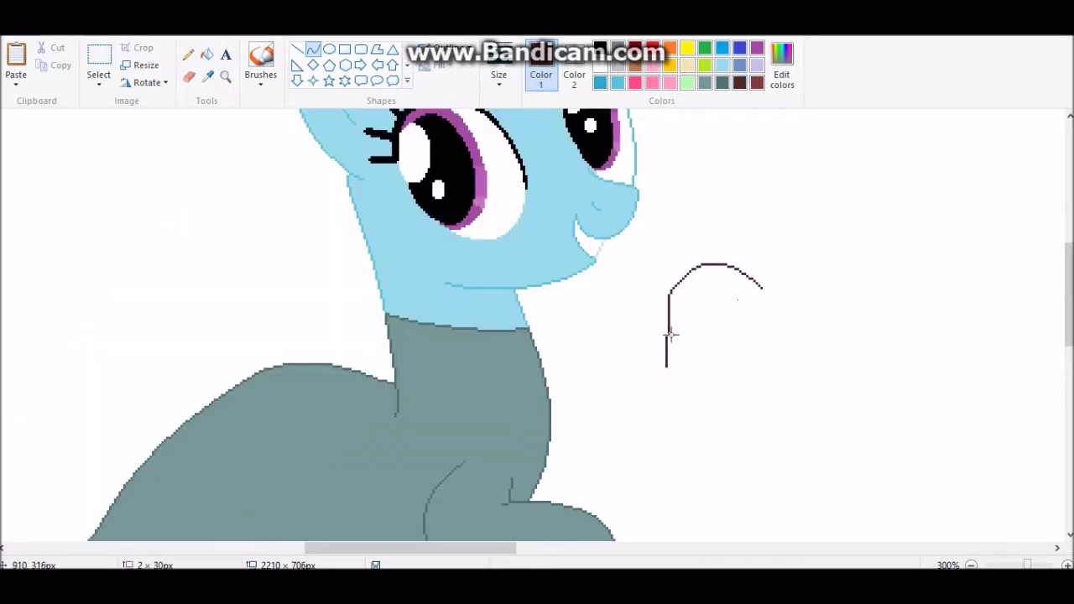
pyautogui.hotkey('ctrl', 'z')
pyautogui.scroll(-5, 772, 270)
pyautogui.scroll(5, 713, 243)
pyautogui.hotkey('ctrl', 'z')
pyautogui.hotkey('ctrl', 'z')
# - Draw a circle about 16 px wide in front of the pony's face and fill it dark maroon as a flower centre
pyautogui.click(329, 49)
pyautogui.moveTo(685, 232); pyautogui.dragTo(736, 285)
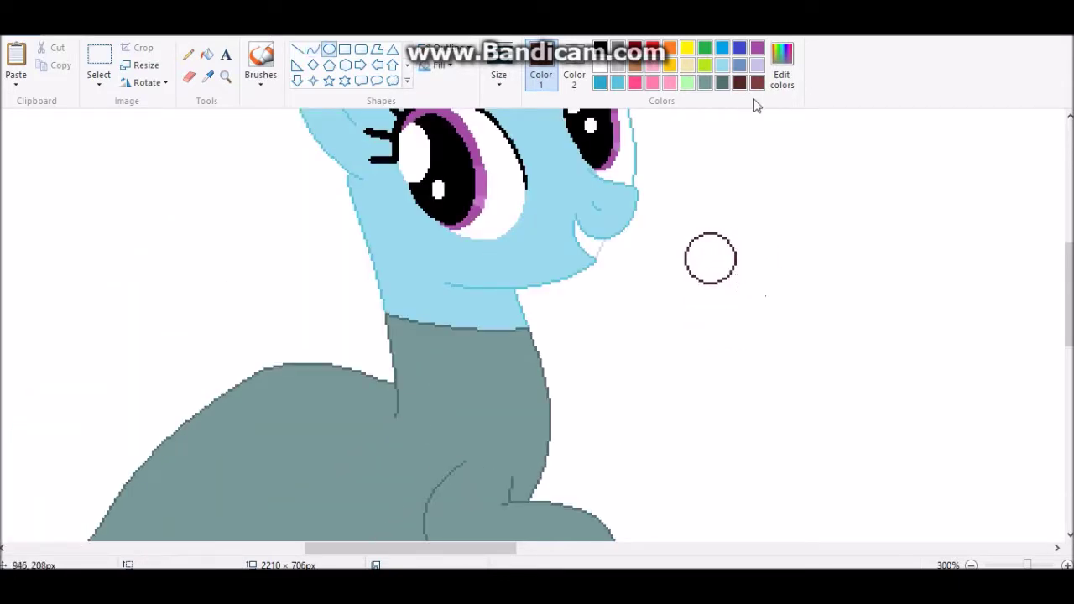
pyautogui.click(207, 54)
pyautogui.click(710, 257)
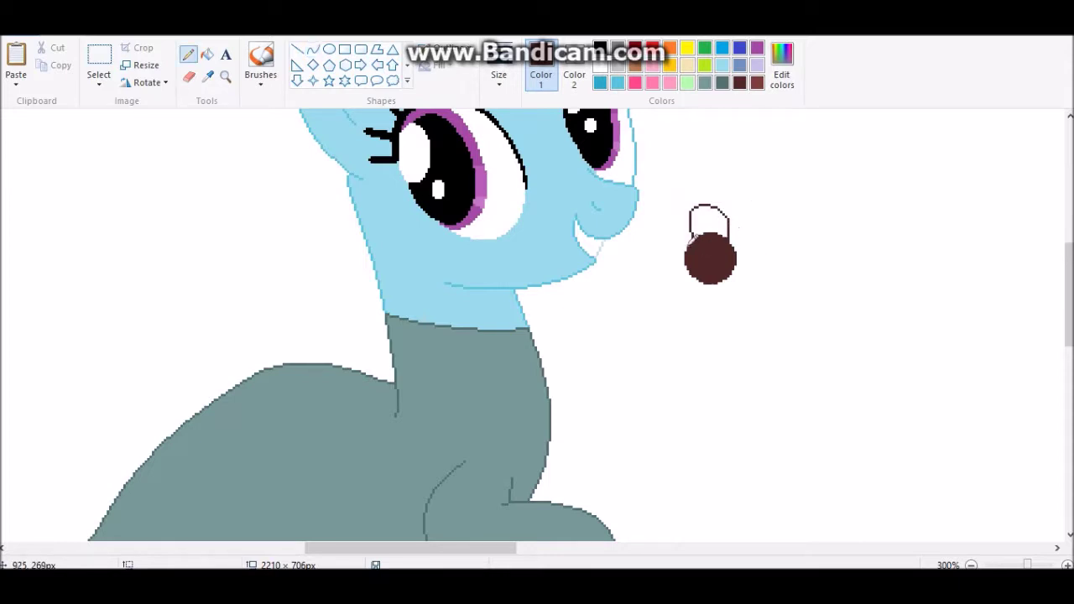
# - Add dark maroon filled petals above and to the right of the flower's centre
pyautogui.click(206, 54)
pyautogui.click(709, 220)
pyautogui.click(313, 48)
pyautogui.click(206, 53)
pyautogui.click(765, 262)
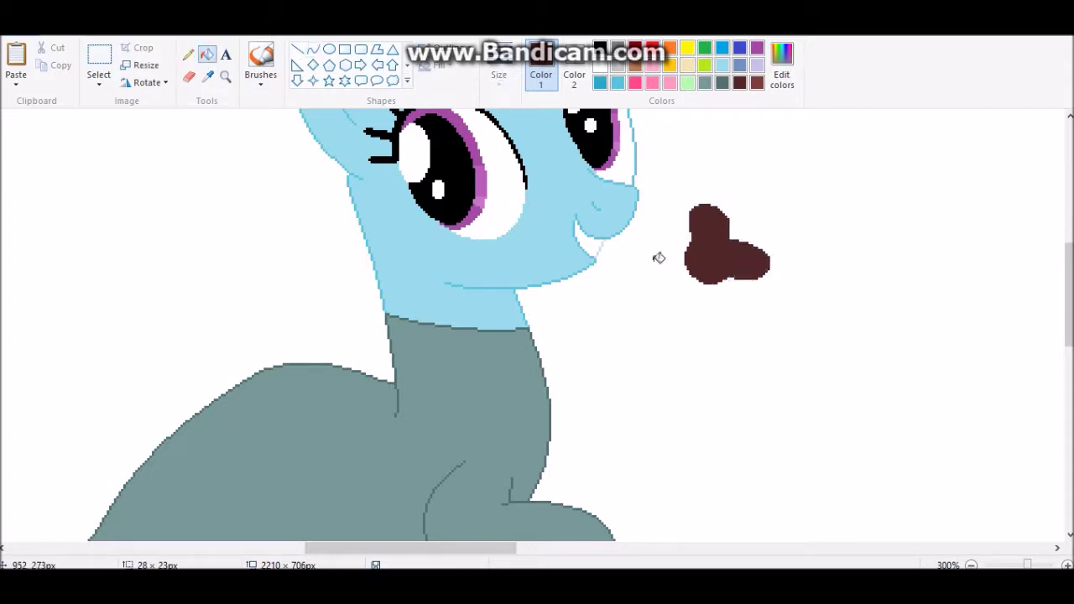
# - Draw and fill dark maroon petals below and to the left of the flower's centre
pyautogui.click(206, 53)
pyautogui.moveTo(689, 283); pyautogui.dragTo(730, 283)
pyautogui.moveTo(710, 284); pyautogui.dragTo(710, 329)
pyautogui.click(206, 54)
pyautogui.click(710, 298)
pyautogui.click(313, 49)
pyautogui.click(207, 54)
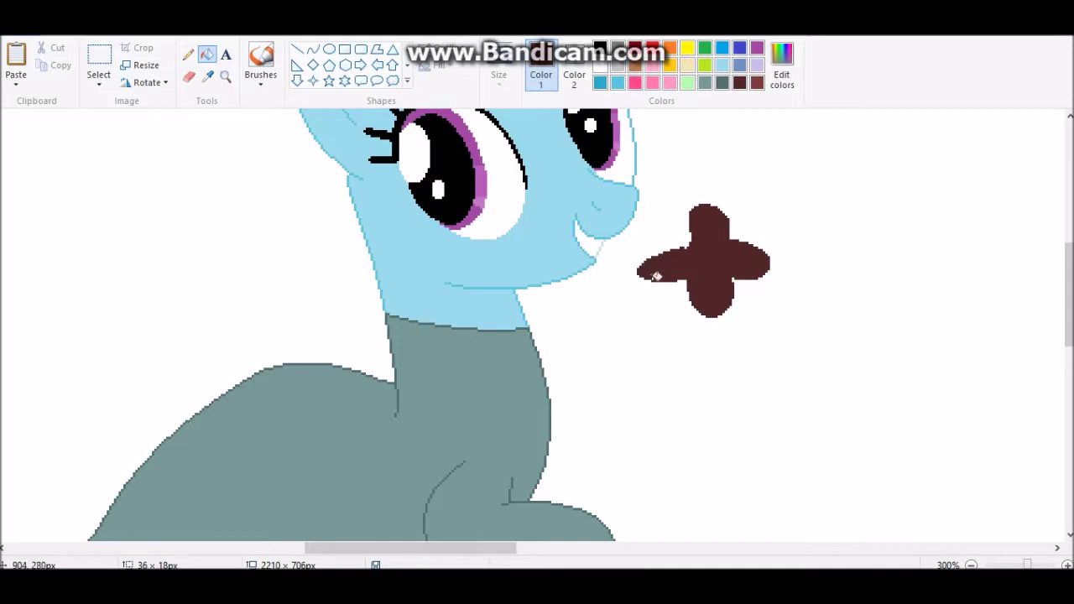
pyautogui.click(188, 53)
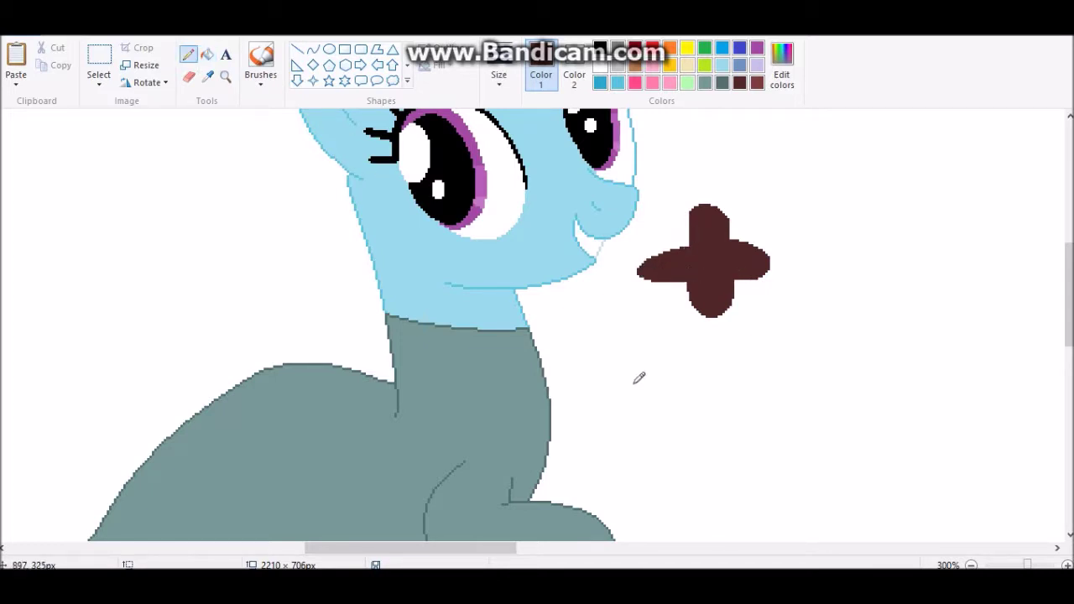
# - Delete the dark red four-petal flower drawn beside the pony's face
pyautogui.click(98, 77)
pyautogui.click(125, 117)
pyautogui.moveTo(648, 183); pyautogui.dragTo(793, 377)
pyautogui.press('Delete')
# - Try drawing a large four-petal flower with the Curve tool beside the pony and filling it dark red
pyautogui.click(313, 49)
pyautogui.moveTo(664, 267); pyautogui.dragTo(784, 267)
pyautogui.moveTo(784, 267)
pyautogui.mouseDown()
pyautogui.moveTo(808, 184)
pyautogui.moveTo(662, 271)
pyautogui.moveTo(671, 407)
pyautogui.mouseUp()
pyautogui.moveTo(671, 406)
pyautogui.mouseDown()
pyautogui.moveTo(587, 428)
pyautogui.moveTo(588, 378)
pyautogui.mouseUp()
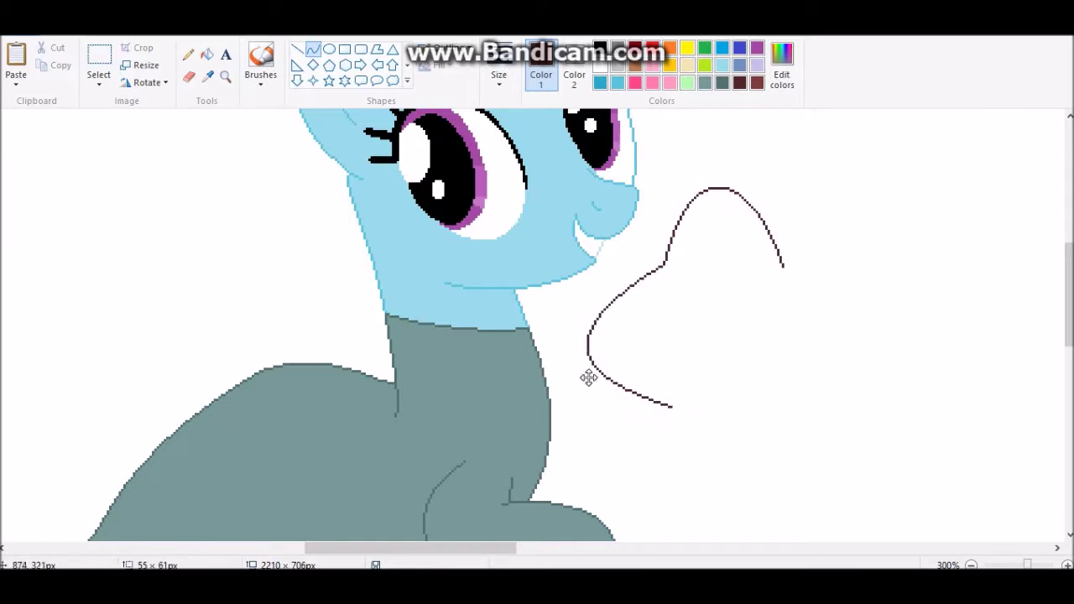
pyautogui.moveTo(673, 407); pyautogui.dragTo(770, 398)
pyautogui.moveTo(755, 445); pyautogui.dragTo(721, 495)
pyautogui.moveTo(770, 398); pyautogui.dragTo(782, 268)
pyautogui.moveTo(839, 336); pyautogui.dragTo(881, 352)
pyautogui.click(207, 53)
pyautogui.click(606, 323)
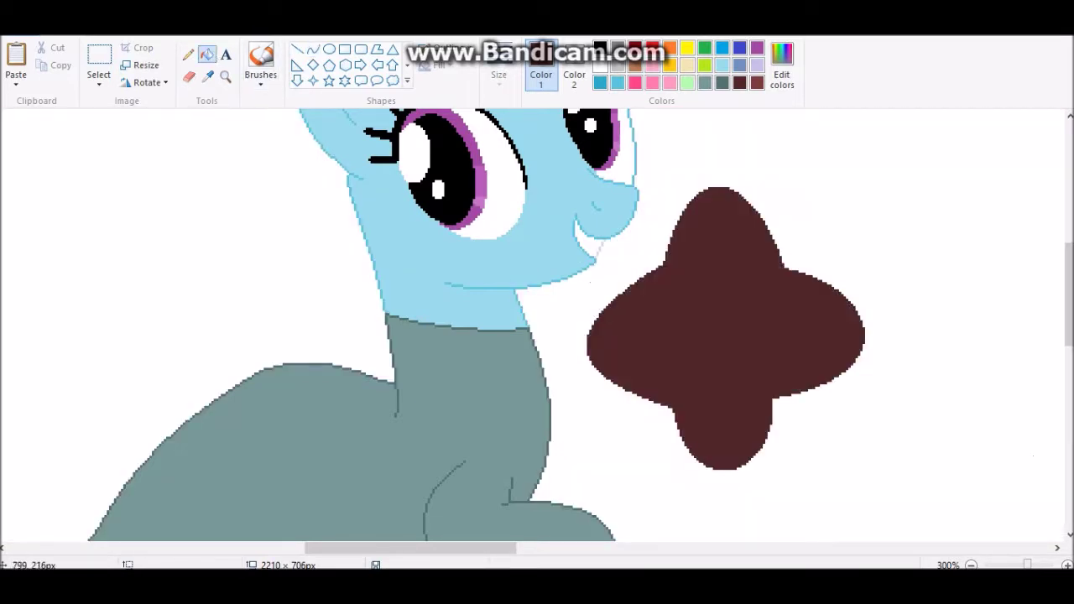
pyautogui.hotkey('ctrl', 'z')
# - Mix a custom dark yellow and draw a small circle filled with it as the flower's center
pyautogui.click(780, 67)
pyautogui.moveTo(703, 271)
pyautogui.mouseDown()
pyautogui.moveTo(703, 290)
pyautogui.moveTo(714, 293)
pyautogui.mouseUp()
pyautogui.click(386, 398)
pyautogui.click(329, 49)
pyautogui.click(207, 54)
pyautogui.click(700, 279)
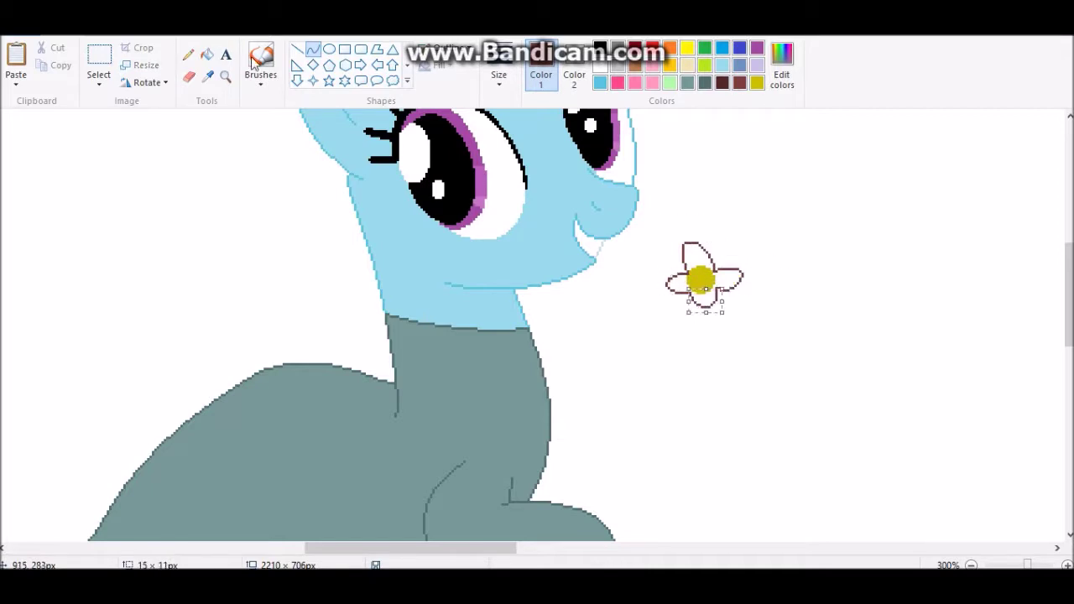
# - Fill the petals around the yellow center with reddish brown
pyautogui.click(207, 54)
pyautogui.click(730, 279)
pyautogui.click(705, 299)
# - Select the finished small flower and copy it
pyautogui.click(99, 54)
pyautogui.moveTo(656, 233); pyautogui.dragTo(755, 317)
pyautogui.rightClick(709, 270)
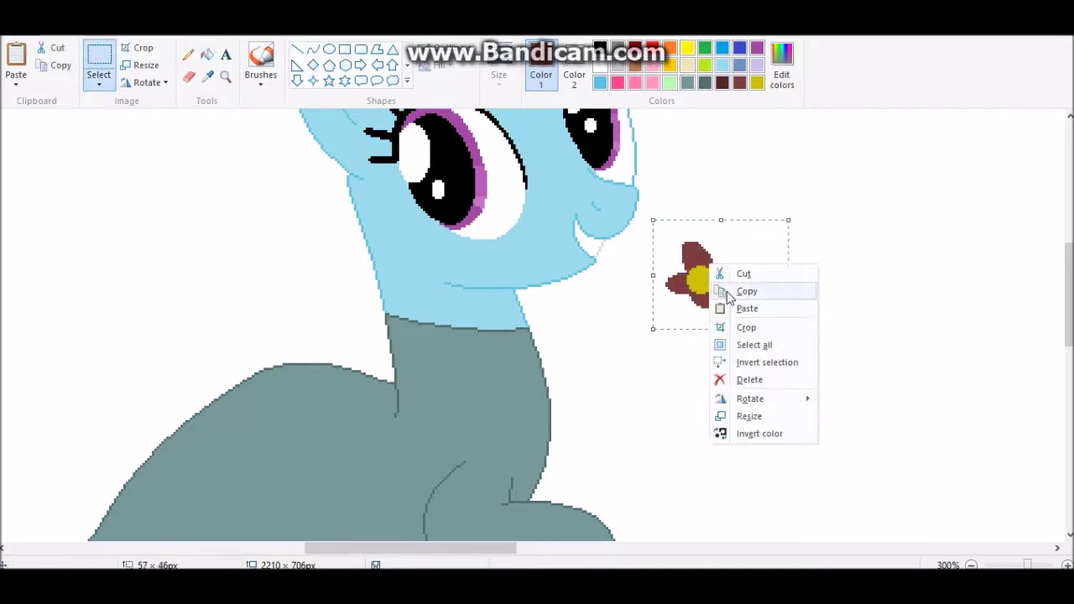
pyautogui.click(736, 289)
# - Paste copies of the flower across the lower part of the pony's gray dress
pyautogui.scroll(-5, 537, 336)
pyautogui.hotkey('ctrl', 'v')
pyautogui.moveTo(51, 168); pyautogui.dragTo(303, 215)
pyautogui.hscroll(-3, 299, 413)
pyautogui.moveTo(382, 328); pyautogui.dragTo(276, 424)
pyautogui.click(16, 58)
pyautogui.moveTo(50, 168); pyautogui.dragTo(649, 256)
pyautogui.click(16, 58)
pyautogui.click(16, 59)
pyautogui.click(16, 58)
pyautogui.click(16, 58)
pyautogui.click(399, 219)
pyautogui.scroll(3, 399, 219)
pyautogui.click(16, 59)
# - Continue the flower pattern with more pasted copies over the middle and upper back of the gray dress
pyautogui.moveTo(51, 168); pyautogui.dragTo(291, 462)
pyautogui.click(16, 59)
pyautogui.moveTo(50, 167); pyautogui.dragTo(578, 322)
pyautogui.click(16, 59)
pyautogui.click(16, 58)
pyautogui.click(16, 59)
pyautogui.click(16, 59)
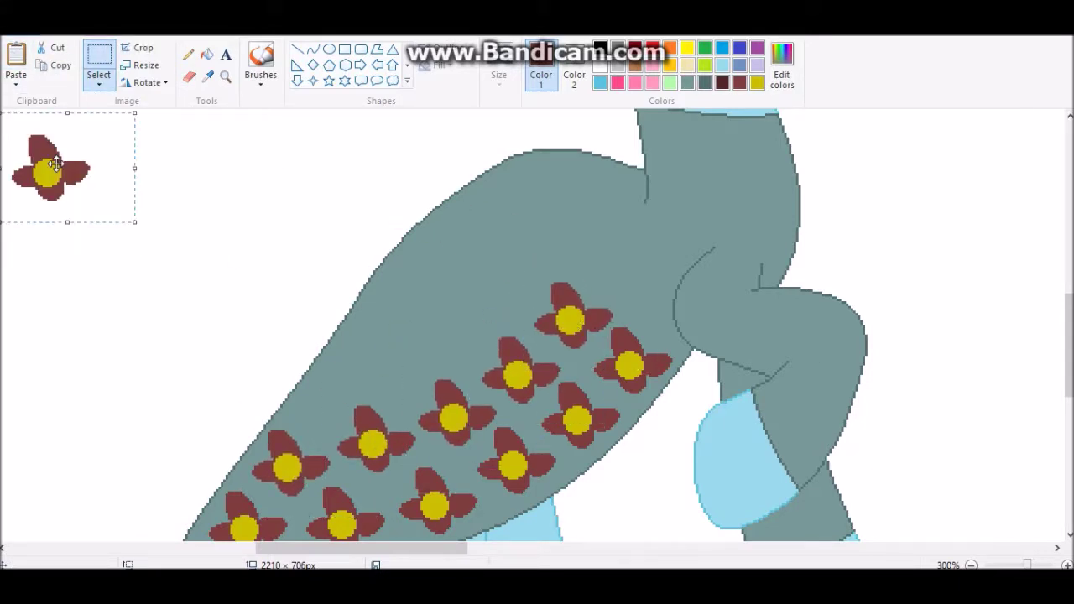
pyautogui.moveTo(81, 169); pyautogui.dragTo(401, 370)
pyautogui.click(16, 59)
pyautogui.moveTo(81, 169); pyautogui.dragTo(606, 264)
pyautogui.click(16, 59)
pyautogui.click(16, 59)
pyautogui.click(16, 58)
pyautogui.scroll(-3, 947, 458)
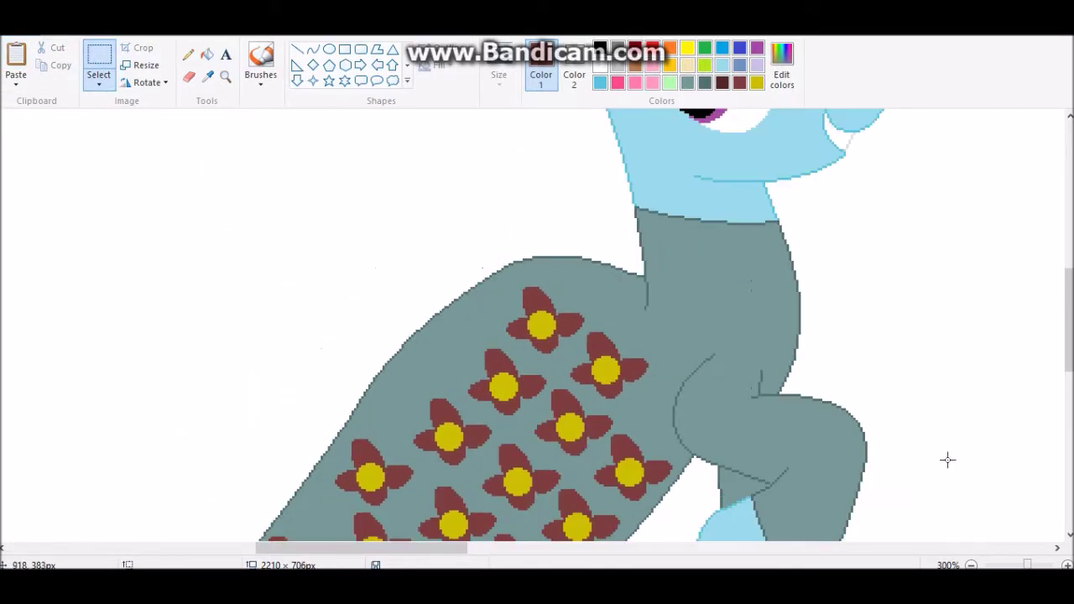
# - Delete the reference picture of the floral dress, blazer and handbag outfit
pyautogui.moveTo(11, 133); pyautogui.dragTo(170, 382)
pyautogui.rightClick(144, 295)
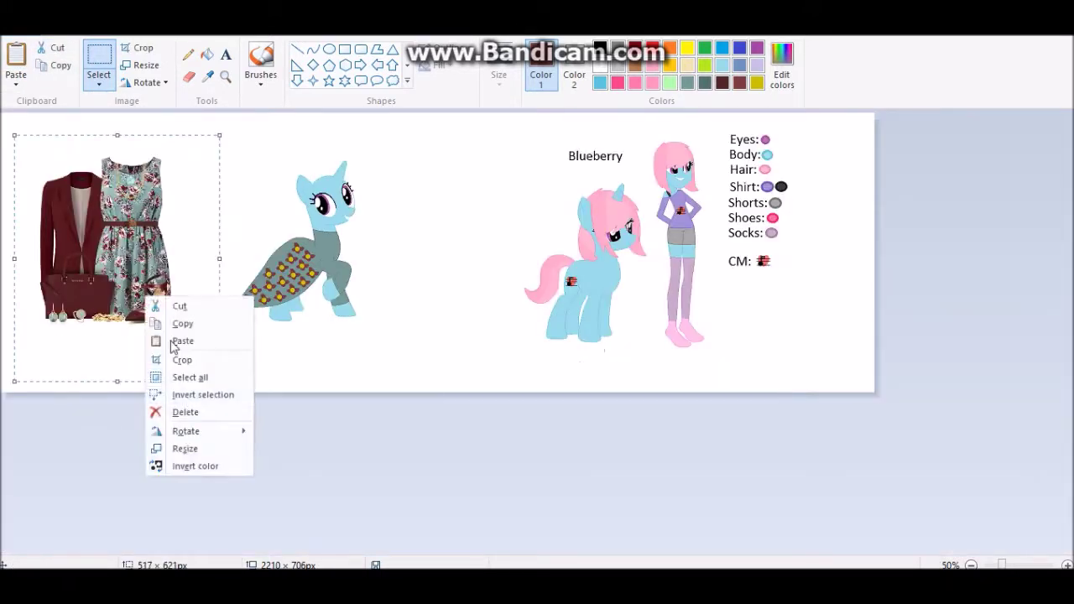
pyautogui.click(180, 410)
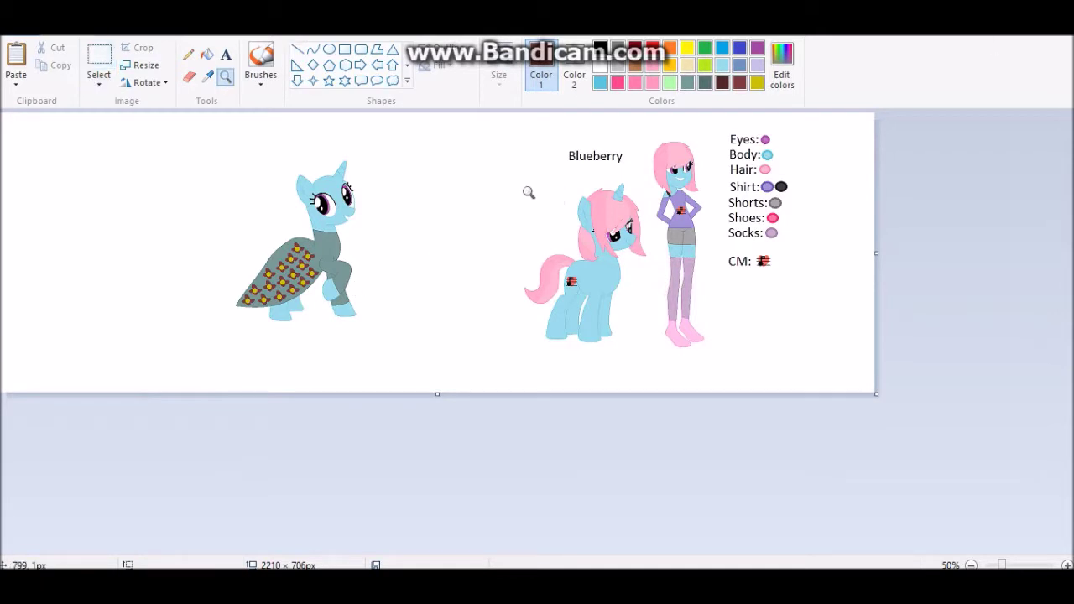
# - Move the dressed pony and the character references toward the canvas start and narrow the canvas to 1926 × 706 px
pyautogui.moveTo(297, 243); pyautogui.dragTo(101, 236)
pyautogui.moveTo(815, 361); pyautogui.dragTo(232, 142)
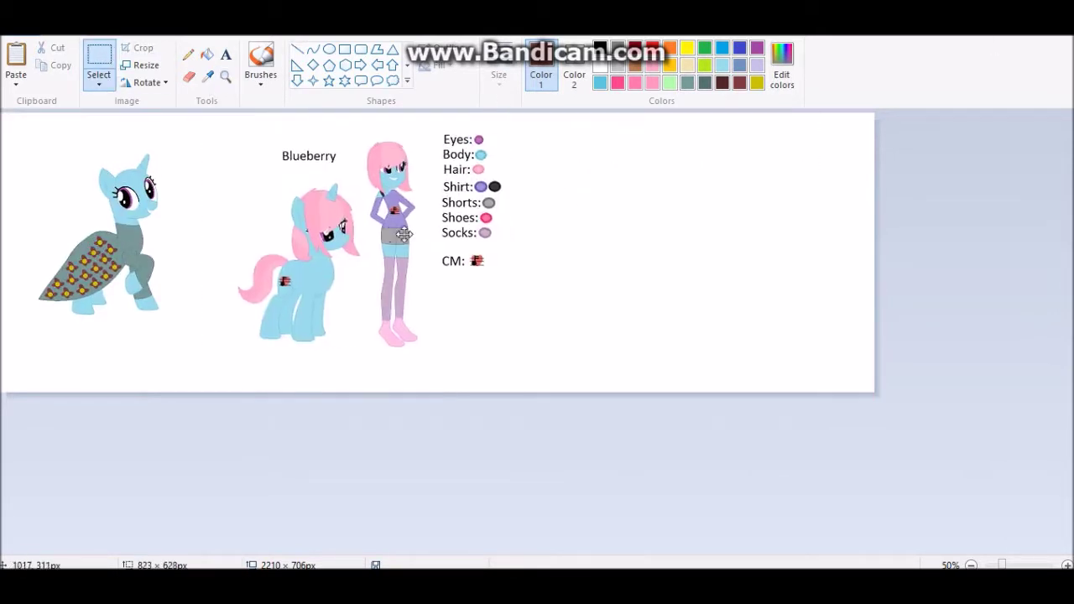
pyautogui.moveTo(875, 252); pyautogui.dragTo(763, 252)
# - Copy the dressed pony and place the duplicate in the empty area beyond the color list
pyautogui.moveTo(27, 141); pyautogui.dragTo(195, 344)
pyautogui.rightClick(127, 219)
pyautogui.press('Escape')
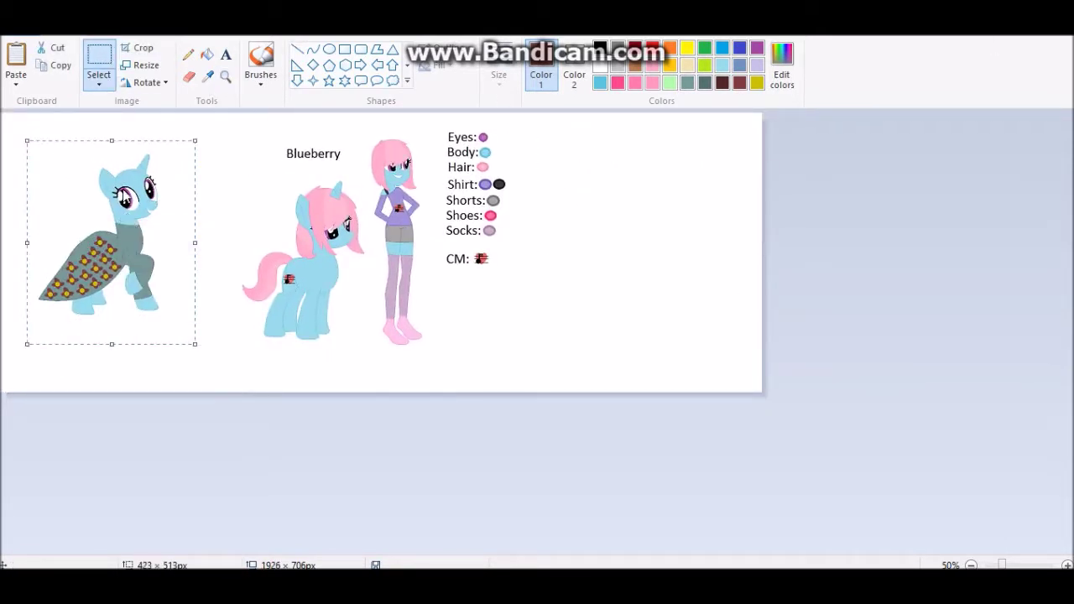
pyautogui.hotkey('ctrl', 'v')
pyautogui.moveTo(287, 173)
pyautogui.mouseDown()
pyautogui.moveTo(371, 269)
pyautogui.moveTo(604, 235)
pyautogui.mouseUp()
# - Sketch the reference hairstyle in red freehand lines over the duplicate pony's head, including back lock, fringe and front lock
pyautogui.scroll(2, 604, 235)
pyautogui.click(188, 55)
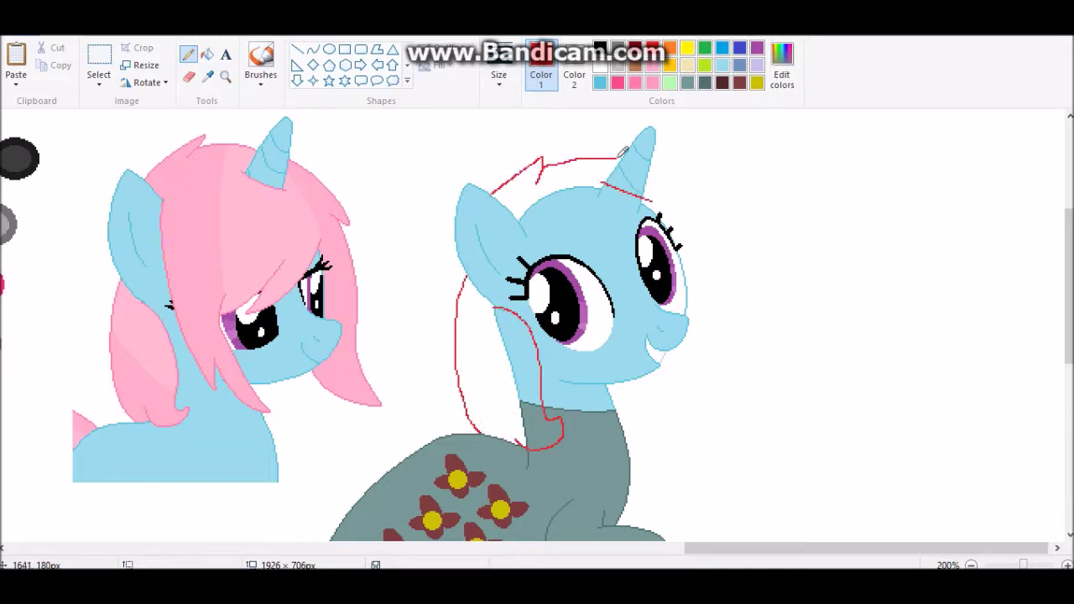
pyautogui.moveTo(728, 273)
pyautogui.mouseDown()
pyautogui.moveTo(724, 356)
pyautogui.moveTo(745, 400)
pyautogui.moveTo(649, 384)
pyautogui.mouseUp()
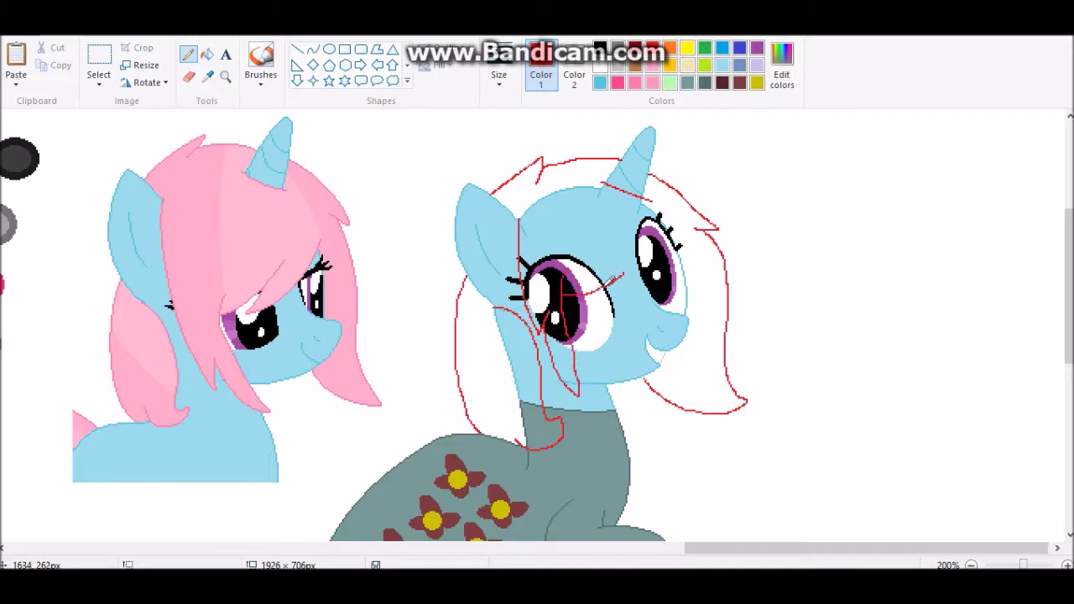
# - Trace the red back lock of hair behind the neck with green curves, including its curled tip
pyautogui.click(680, 84)
pyautogui.click(225, 77)
pyautogui.click(470, 436)
pyautogui.scroll(3, 335, 252)
pyautogui.click(313, 48)
pyautogui.moveTo(382, 255)
pyautogui.mouseDown()
pyautogui.moveTo(404, 484)
pyautogui.moveTo(358, 445)
pyautogui.mouseUp()
pyautogui.moveTo(422, 295); pyautogui.dragTo(491, 315)
pyautogui.moveTo(494, 399)
pyautogui.mouseDown()
pyautogui.moveTo(496, 466)
pyautogui.moveTo(529, 467)
pyautogui.mouseUp()
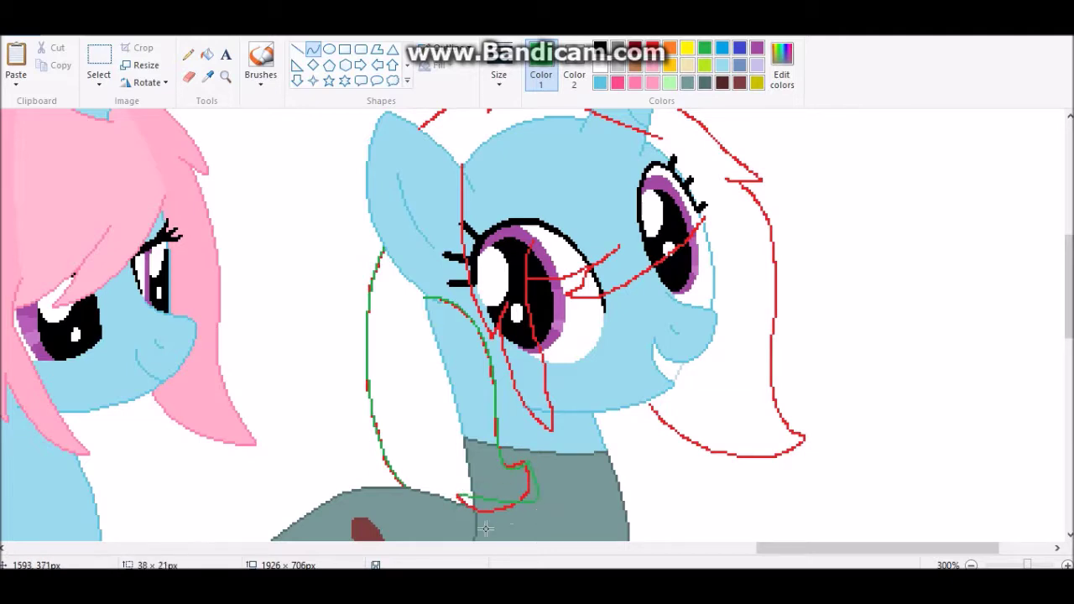
pyautogui.scroll(-3, 474, 502)
pyautogui.click(189, 52)
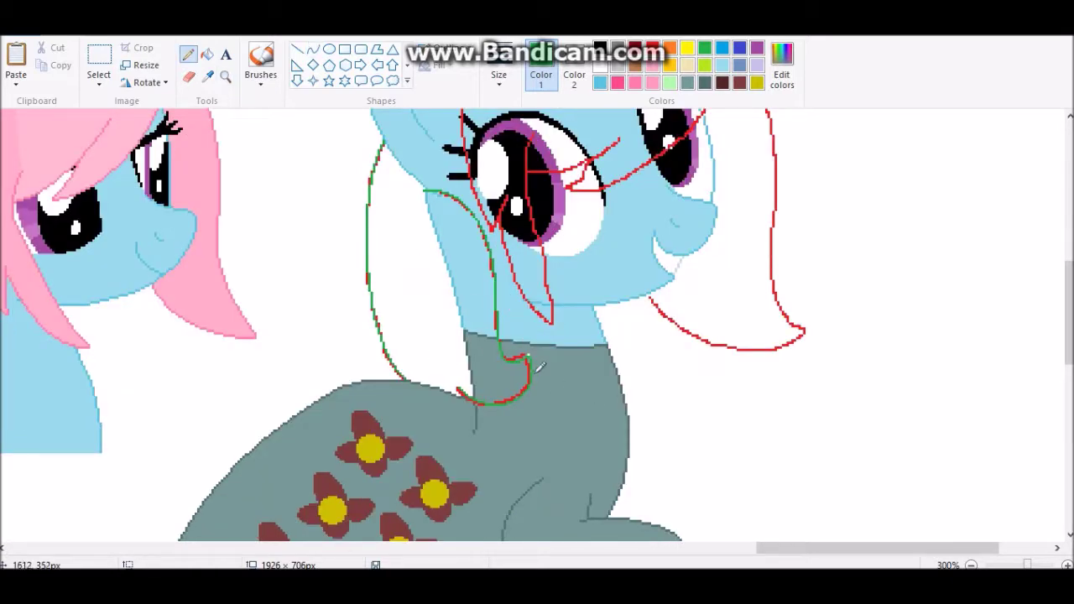
# - Trace the hairline at the horn's base and the tufted top of the hair with green curves
pyautogui.click(312, 49)
pyautogui.scroll(6, 635, 239)
pyautogui.moveTo(586, 216); pyautogui.dragTo(663, 244)
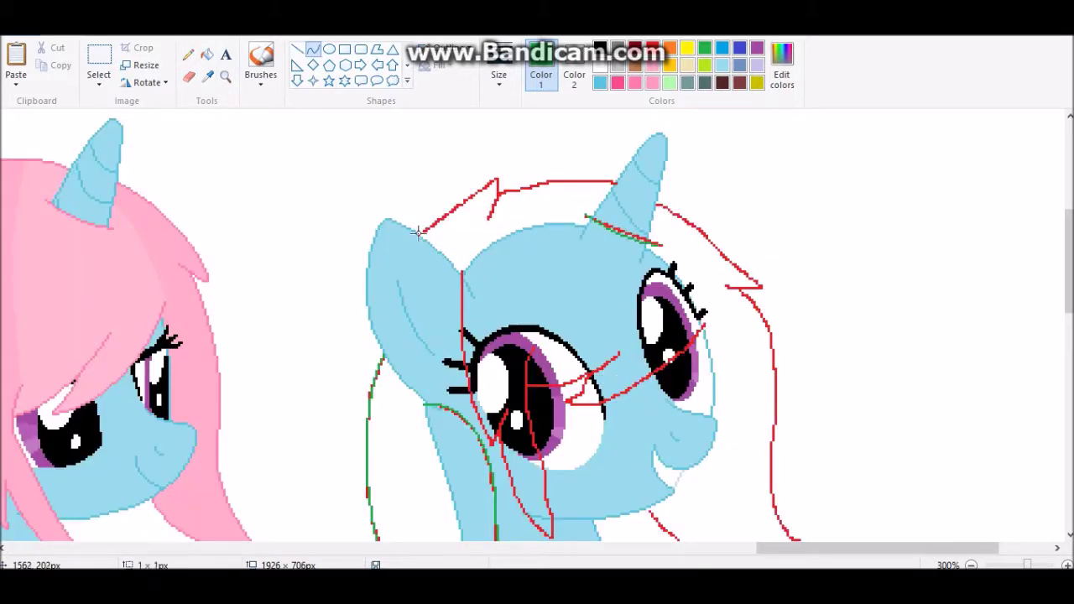
pyautogui.click(463, 195)
pyautogui.moveTo(498, 193)
pyautogui.mouseDown()
pyautogui.moveTo(616, 181)
pyautogui.moveTo(760, 285)
pyautogui.mouseUp()
pyautogui.click(549, 180)
pyautogui.moveTo(730, 247); pyautogui.dragTo(749, 262)
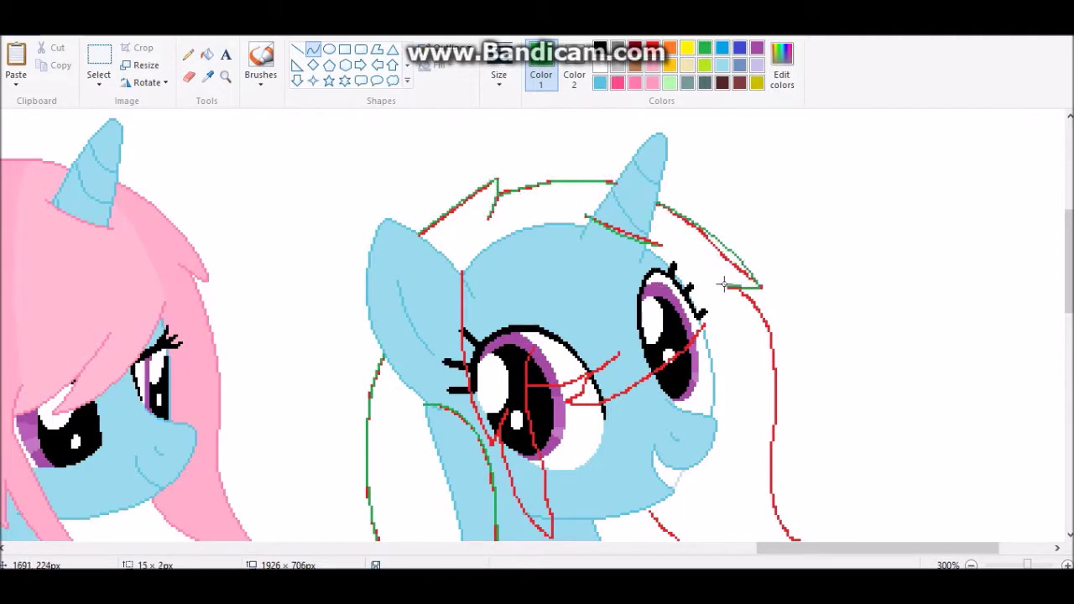
# - Trace the long front lock beside the face and the fringe strands over the eyes with green curves
pyautogui.scroll(-3, 726, 287)
pyautogui.moveTo(745, 181)
pyautogui.mouseDown()
pyautogui.moveTo(770, 336)
pyautogui.moveTo(785, 285)
pyautogui.moveTo(766, 306)
pyautogui.moveTo(777, 353)
pyautogui.moveTo(762, 398)
pyautogui.mouseUp()
pyautogui.moveTo(802, 438); pyautogui.dragTo(651, 404)
pyautogui.moveTo(663, 436); pyautogui.dragTo(683, 466)
pyautogui.click(683, 467)
pyautogui.moveTo(509, 333); pyautogui.dragTo(677, 266)
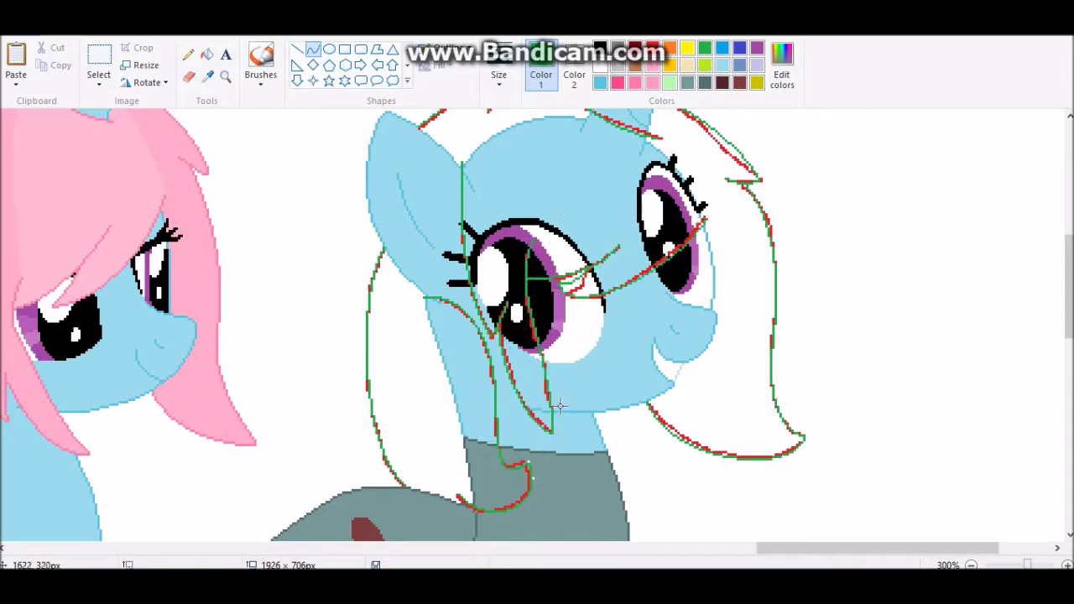
# - Enlarge the eraser and erase the red sketch lines from the duplicate pony, keeping the green outline
pyautogui.scroll(-1, 270, 263)
pyautogui.hotkey('ctrl', '+')
pyautogui.hotkey('ctrl', '+')
pyautogui.hotkey('ctrl', '+')
pyautogui.hotkey('ctrl', '+')
pyautogui.hotkey('ctrl', '+')
pyautogui.hotkey('ctrl', '+')
pyautogui.hotkey('ctrl', '+')
pyautogui.hotkey('ctrl', '+')
pyautogui.hotkey('ctrl', '+')
pyautogui.hotkey('ctrl', '+')
pyautogui.hotkey('ctrl', '+')
pyautogui.hotkey('ctrl', '+')
pyautogui.hotkey('ctrl', '+')
pyautogui.hotkey('ctrl', '+')
pyautogui.hotkey('ctrl', '+')
pyautogui.hotkey('ctrl', '+')
pyautogui.hotkey('ctrl', '+')
pyautogui.hotkey('ctrl', '+')
pyautogui.hotkey('ctrl', '+')
pyautogui.hotkey('ctrl', '+')
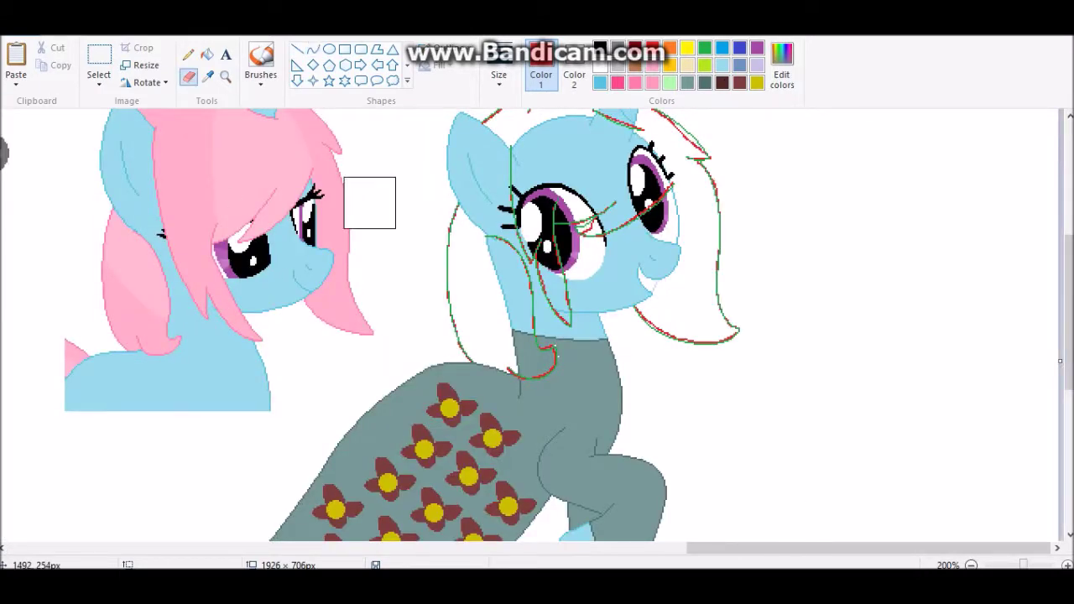
pyautogui.moveTo(376, 209)
pyautogui.mouseDown()
pyautogui.moveTo(465, 239)
pyautogui.moveTo(533, 311)
pyautogui.mouseUp()
pyautogui.scroll(3, 533, 311)
pyautogui.moveTo(659, 288)
pyautogui.mouseDown()
pyautogui.moveTo(777, 316)
pyautogui.moveTo(515, 295)
pyautogui.mouseUp()
# - Erase the duplicate pony's body, dress and head colors around the green hair outline
pyautogui.scroll(-8, 335, 336)
pyautogui.moveTo(336, 335)
pyautogui.mouseDown()
pyautogui.moveTo(311, 419)
pyautogui.moveTo(450, 173)
pyautogui.moveTo(320, 281)
pyautogui.moveTo(294, 283)
pyautogui.moveTo(461, 162)
pyautogui.moveTo(556, 204)
pyautogui.moveTo(587, 160)
pyautogui.mouseUp()
pyautogui.moveTo(520, 168)
pyautogui.mouseDown()
pyautogui.moveTo(474, 206)
pyautogui.moveTo(630, 360)
pyautogui.moveTo(388, 444)
pyautogui.moveTo(629, 418)
pyautogui.moveTo(545, 251)
pyautogui.mouseUp()
pyautogui.scroll(6, 628, 419)
pyautogui.scroll(3, 470, 297)
pyautogui.moveTo(469, 297); pyautogui.dragTo(587, 218)
pyautogui.moveTo(470, 310); pyautogui.dragTo(571, 210)
pyautogui.moveTo(571, 210); pyautogui.dragTo(648, 329)
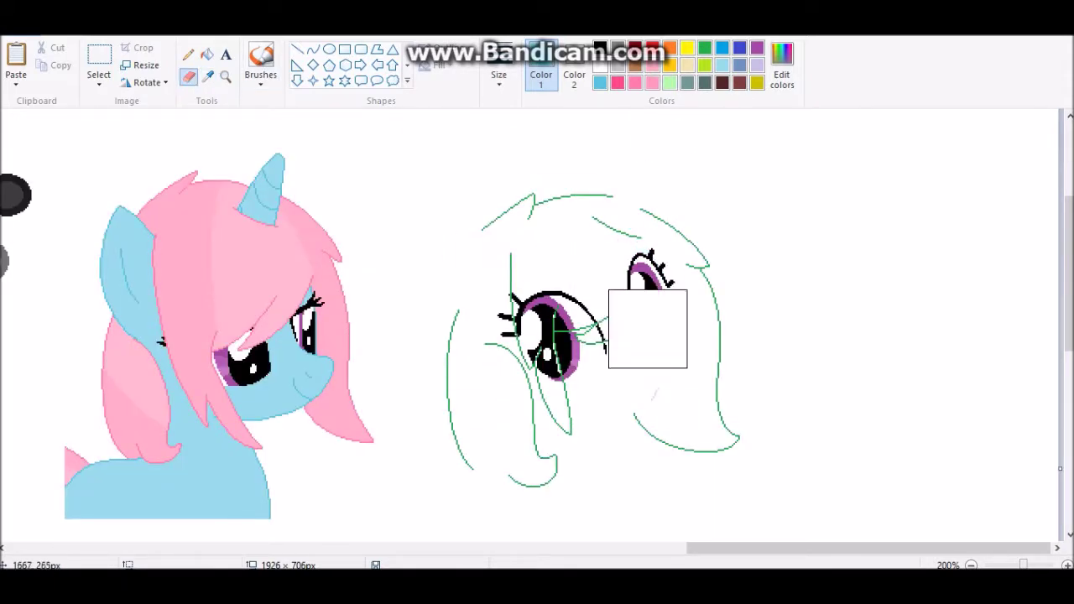
pyautogui.scroll(-9, 648, 329)
pyautogui.scroll(6, 602, 422)
pyautogui.click(188, 54)
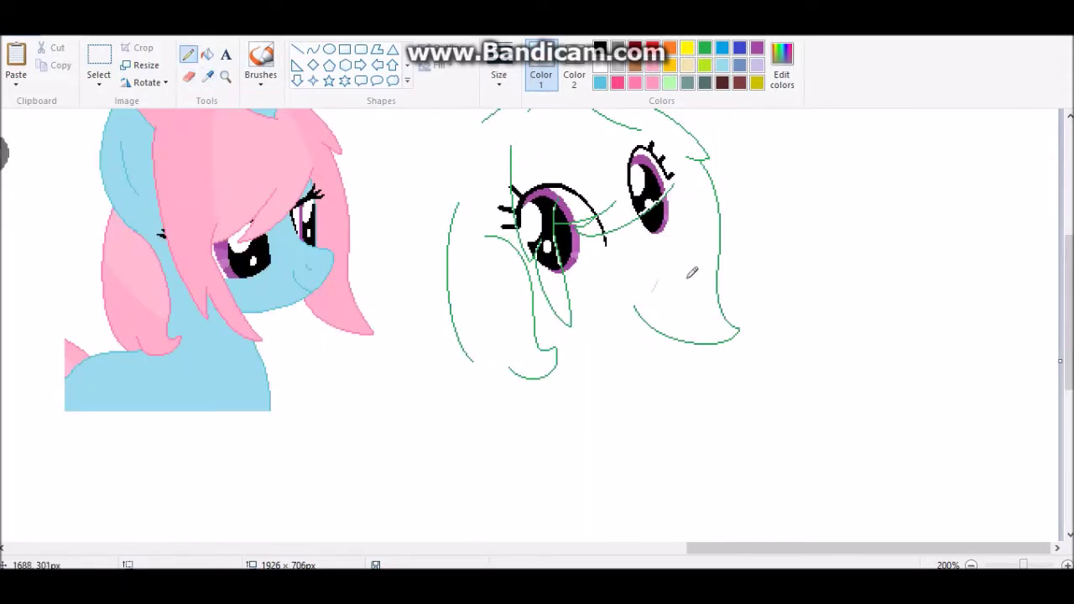
pyautogui.hotkey('ctrl', 'z')
pyautogui.scroll(-1, 657, 286)
# - Lift the green hair outline onto the clipboard and clear the working area beyond the color list
pyautogui.click(98, 62)
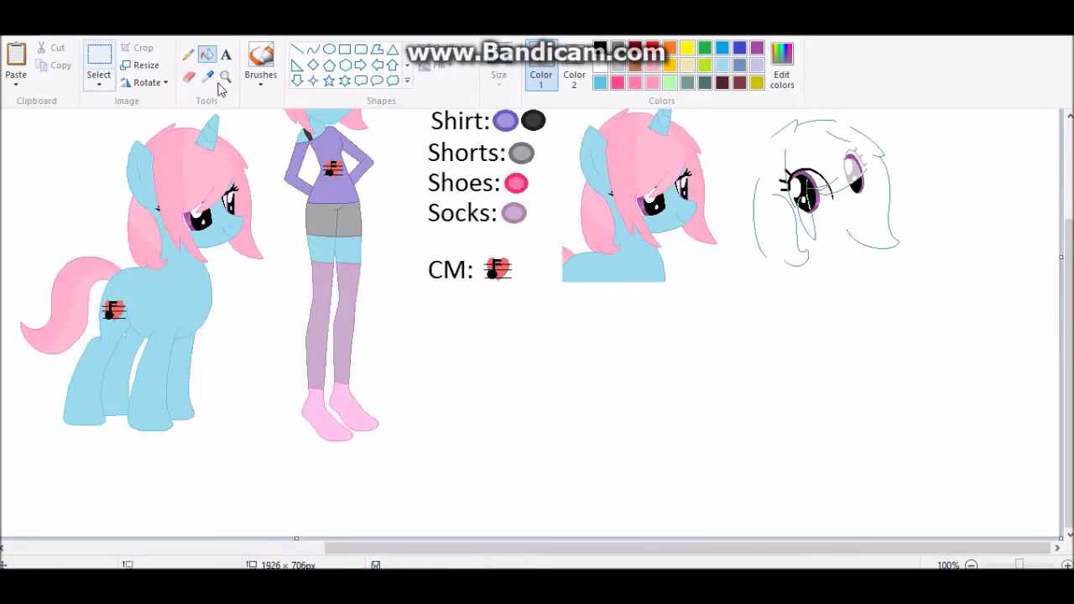
pyautogui.moveTo(736, 111); pyautogui.dragTo(959, 307)
pyautogui.rightClick(780, 155)
pyautogui.click(827, 297)
pyautogui.scroll(3, 827, 297)
pyautogui.click(546, 215)
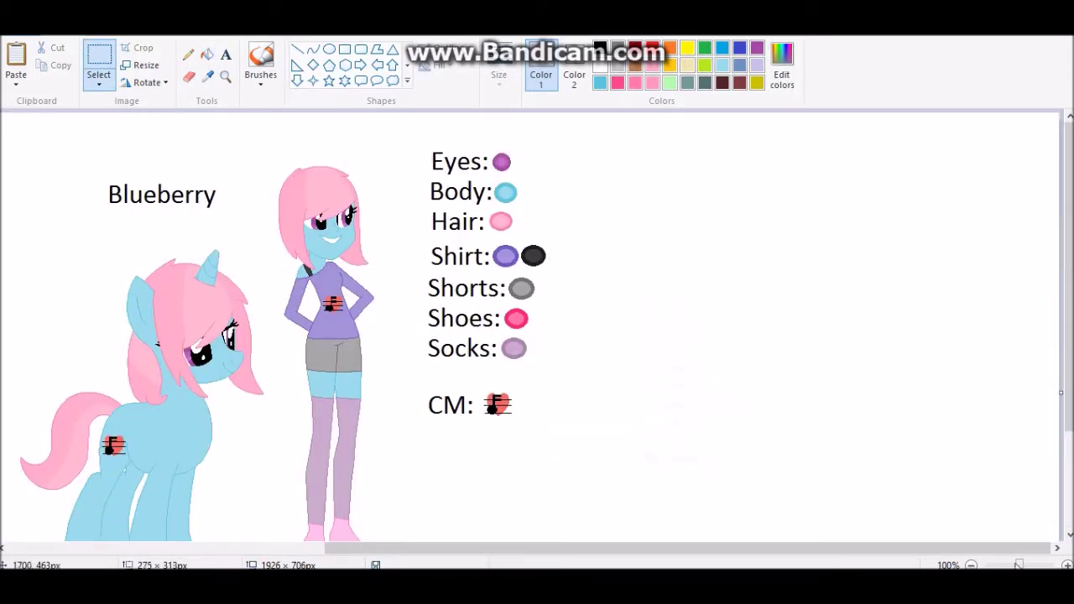
# - Paste the green hair outline and fit it onto the original dressed pony's head
pyautogui.scroll(-1, 567, 348)
pyautogui.scroll(4, 568, 349)
pyautogui.hotkey('ctrl', 'v')
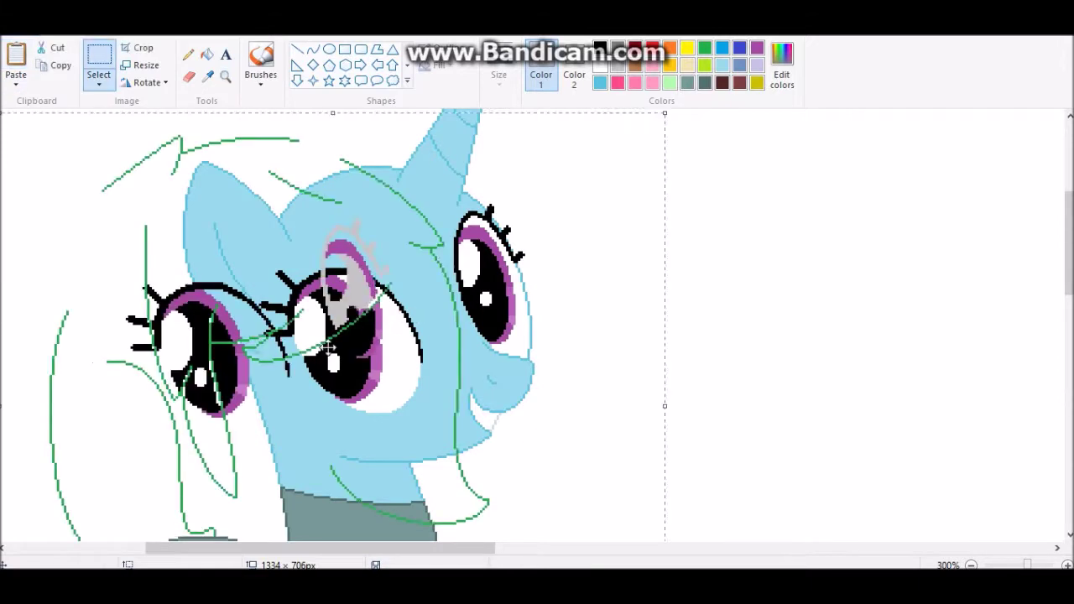
pyautogui.moveTo(390, 318); pyautogui.dragTo(528, 319)
# - Fill the forehead, eye parts and lashes covered by the green fringe and side strand with white
pyautogui.click(207, 53)
pyautogui.click(388, 168)
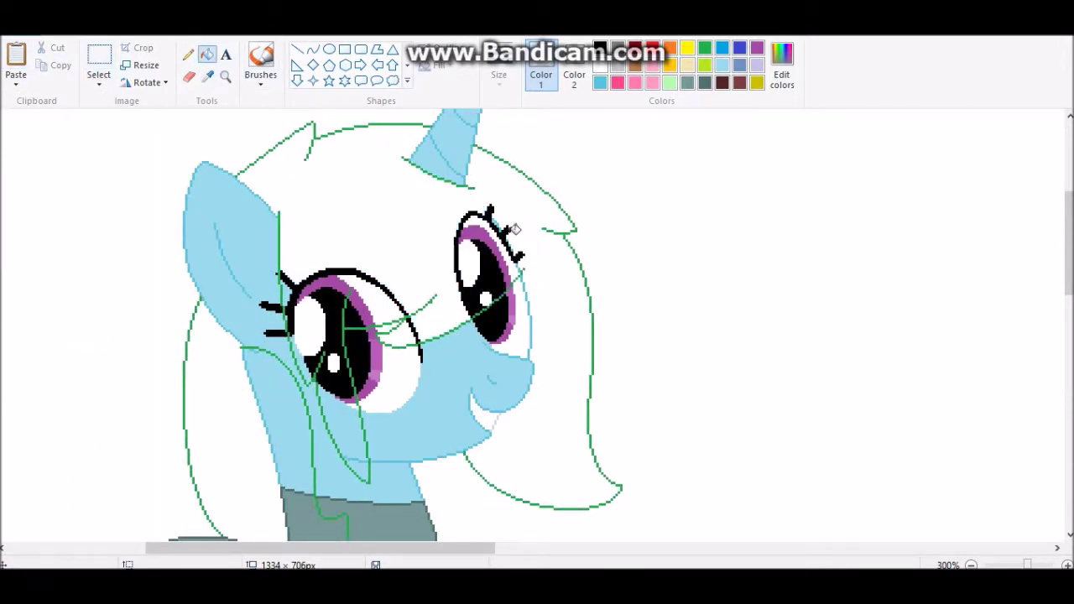
pyautogui.click(493, 220)
pyautogui.click(503, 252)
pyautogui.click(417, 336)
pyautogui.click(339, 373)
pyautogui.click(358, 312)
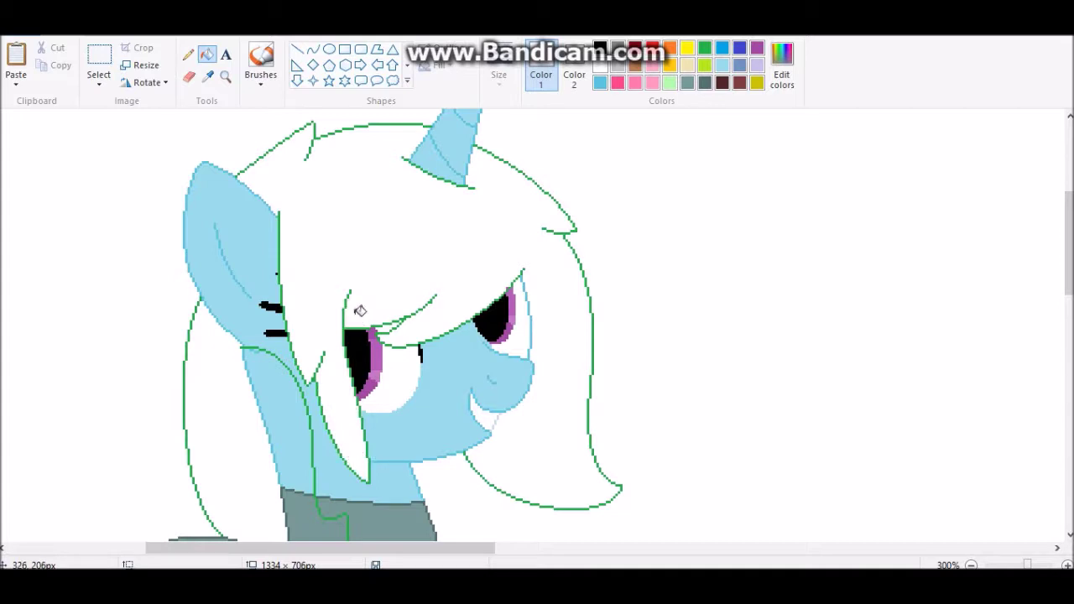
# - Fill the neck and collar areas covered by the back lock of hair with white
pyautogui.scroll(-3, 224, 284)
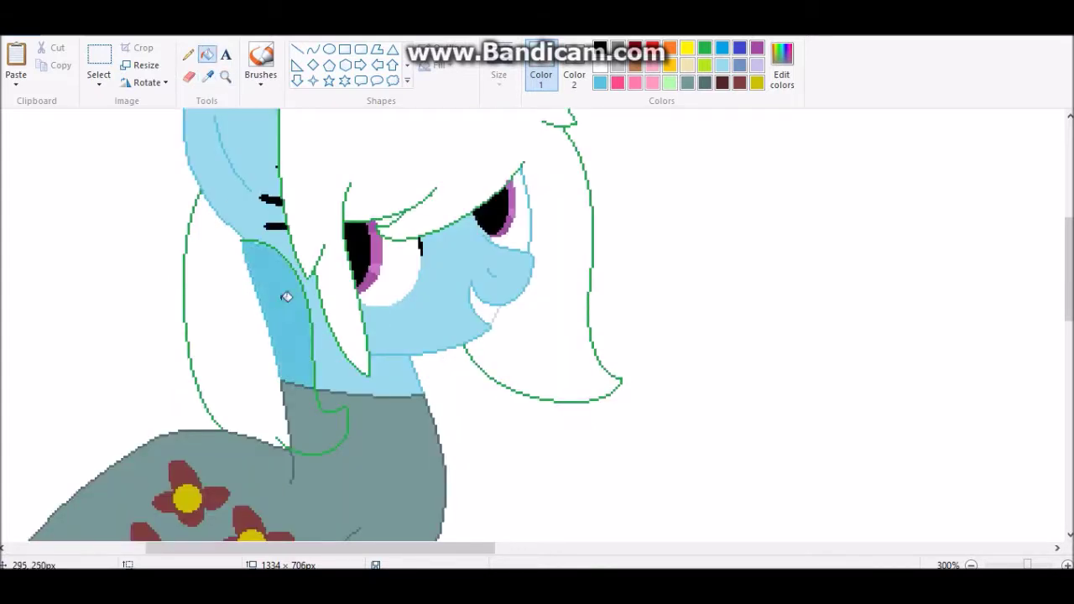
pyautogui.click(292, 435)
pyautogui.scroll(-3, 922, 511)
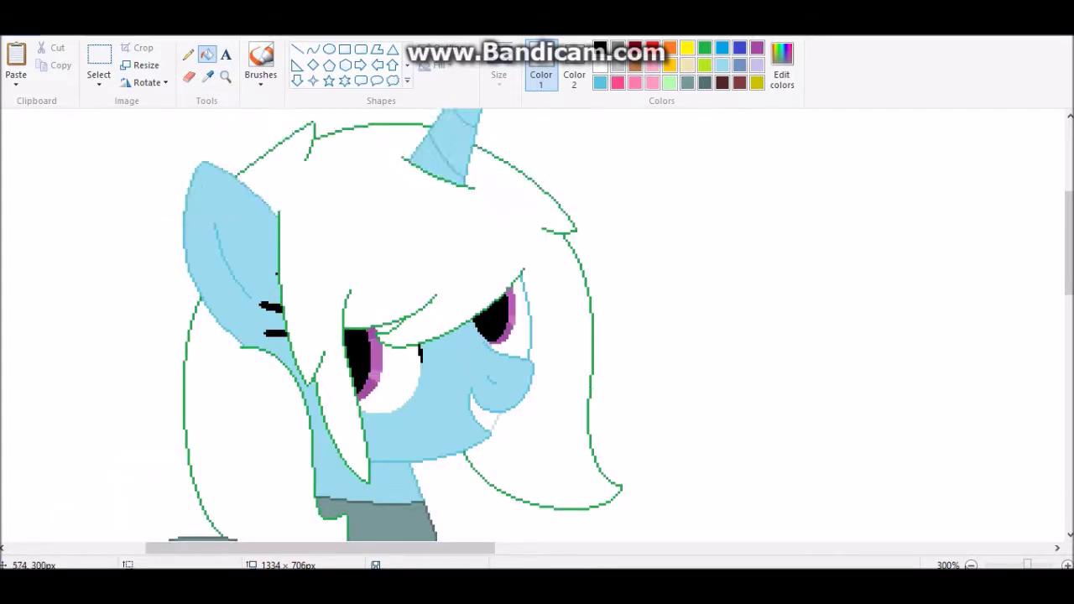
# - Sample the pinks from the reference character's hair and recolor the pony's hair outline and fill with them
pyautogui.click(207, 76)
pyautogui.scroll(2, 551, 510)
pyautogui.hscroll(5, 551, 510)
pyautogui.rightClick(879, 163)
pyautogui.hscroll(-10, 536, 336)
pyautogui.click(188, 77)
pyautogui.click(206, 54)
pyautogui.rightClick(260, 352)
pyautogui.rightClick(335, 254)
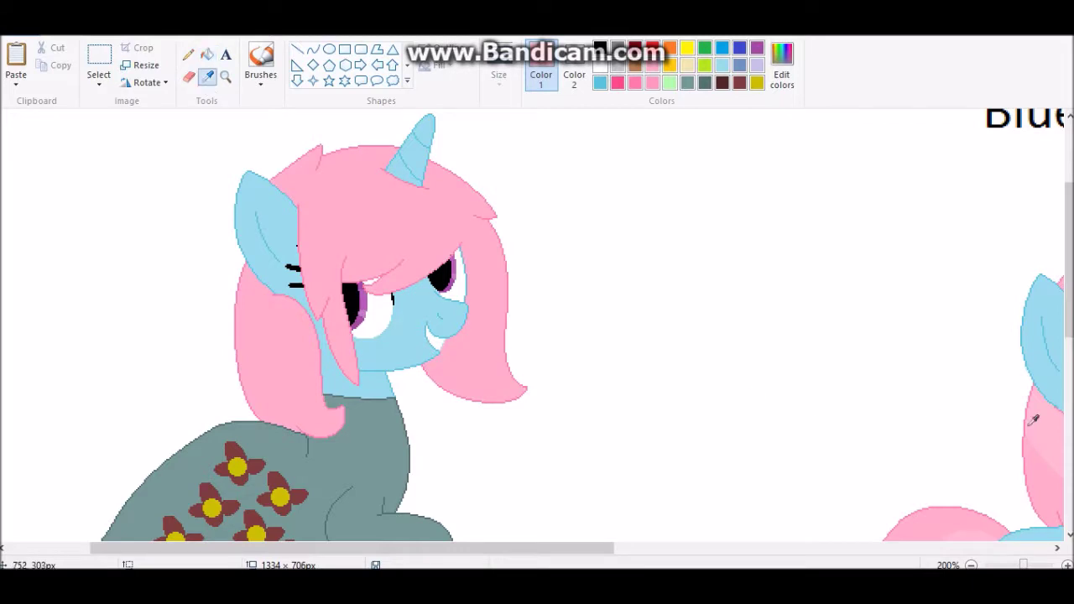
# - Draw thin light pink curves across the pony's back lock and fringe and fill the marked sections as highlight strands
pyautogui.scroll(2, 218, 71)
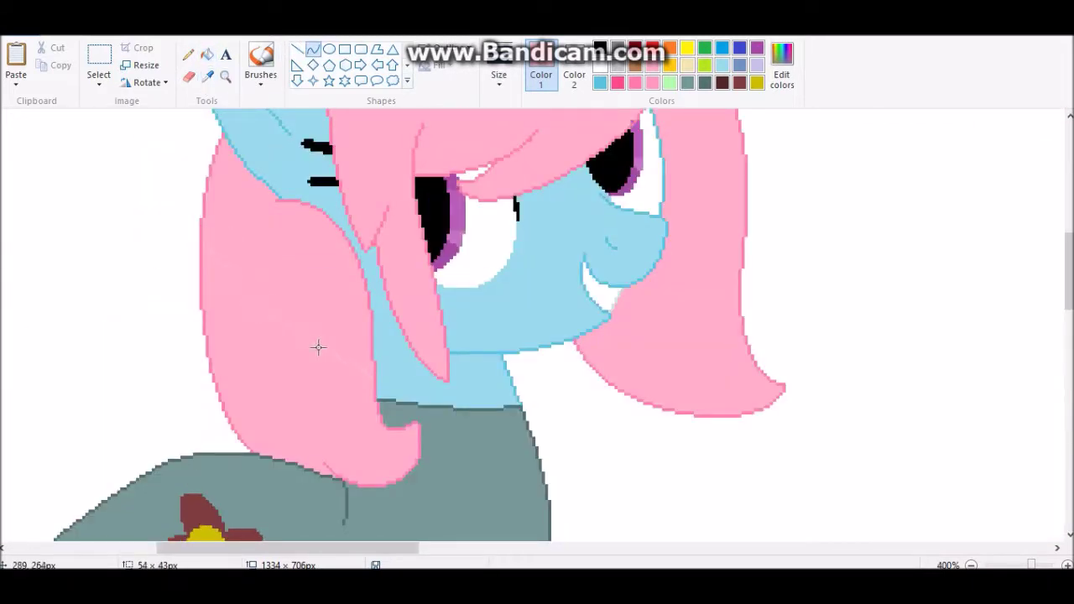
pyautogui.scroll(3, 318, 347)
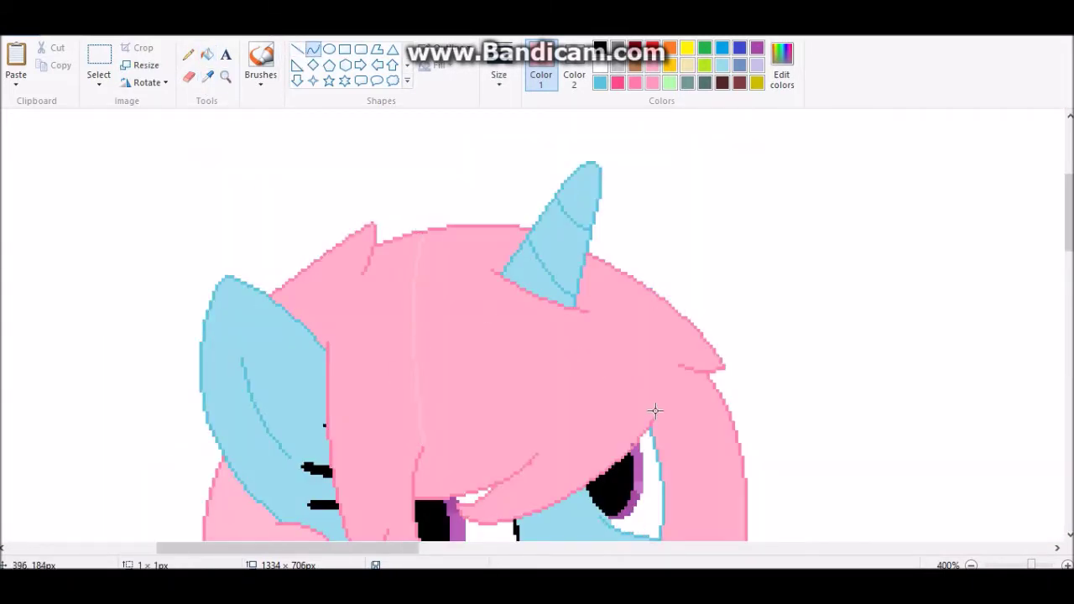
pyautogui.click(188, 54)
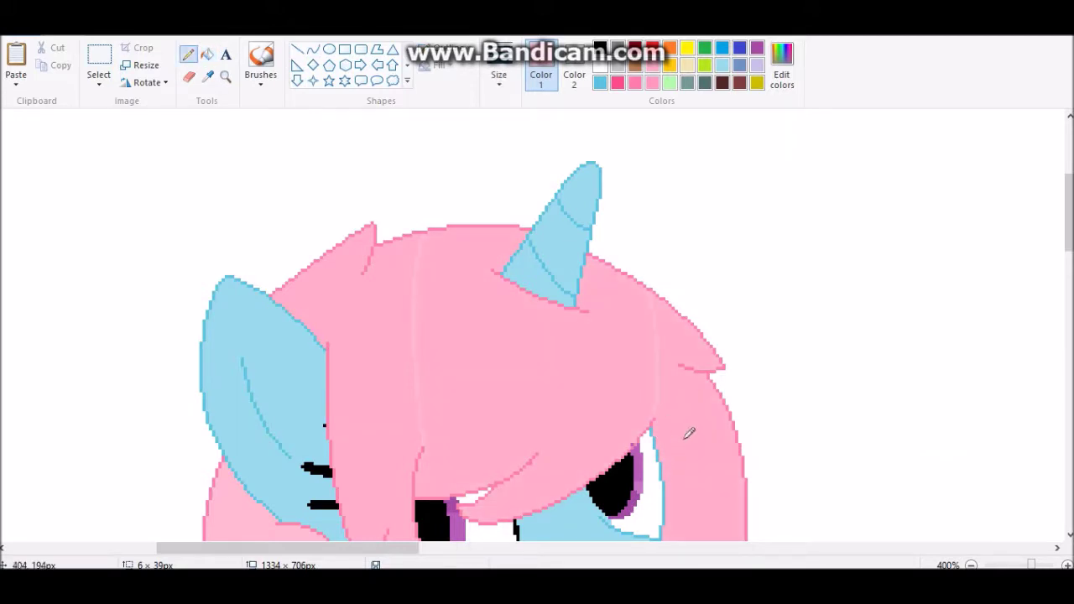
pyautogui.scroll(-3, 227, 67)
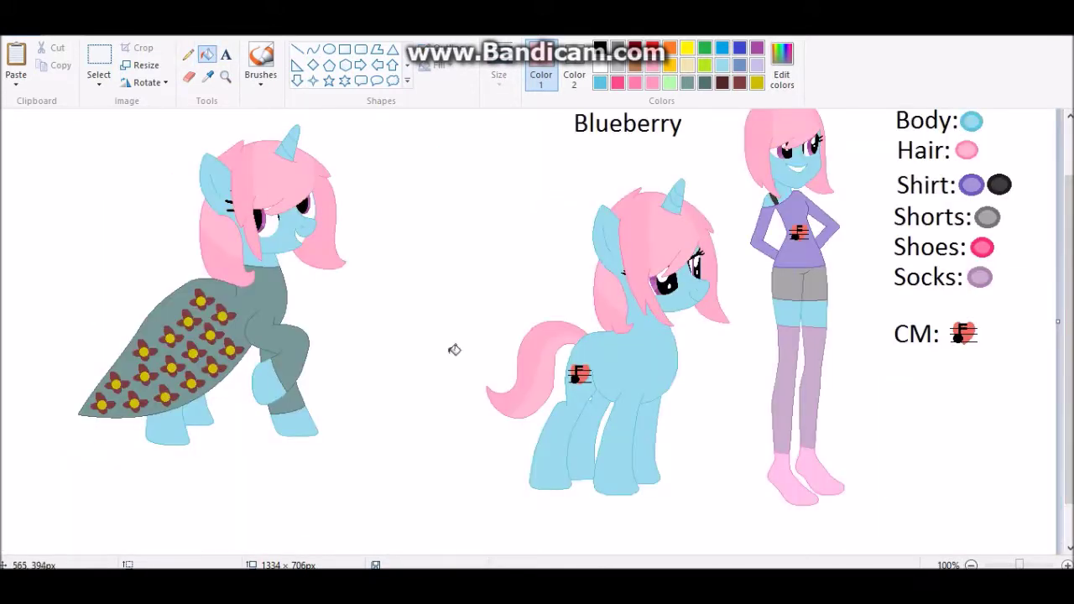
# - Copy the finished dressed pony and paste it into the Gala Dress box of the WIP sheet
pyautogui.scroll(-1, 453, 349)
pyautogui.click(99, 55)
pyautogui.moveTo(25, 132); pyautogui.dragTo(203, 335)
pyautogui.rightClick(130, 223)
pyautogui.click(163, 232)
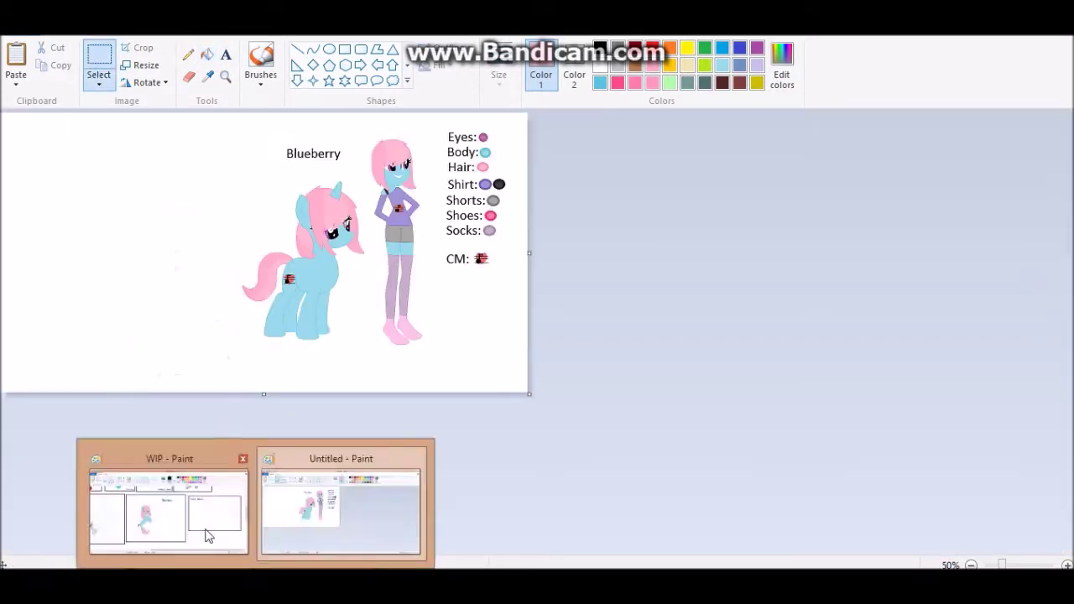
pyautogui.click(208, 536)
pyautogui.hotkey('ctrl', 'v')
pyautogui.moveTo(48, 227); pyautogui.dragTo(779, 307)
pyautogui.scroll(-1, 441, 345)
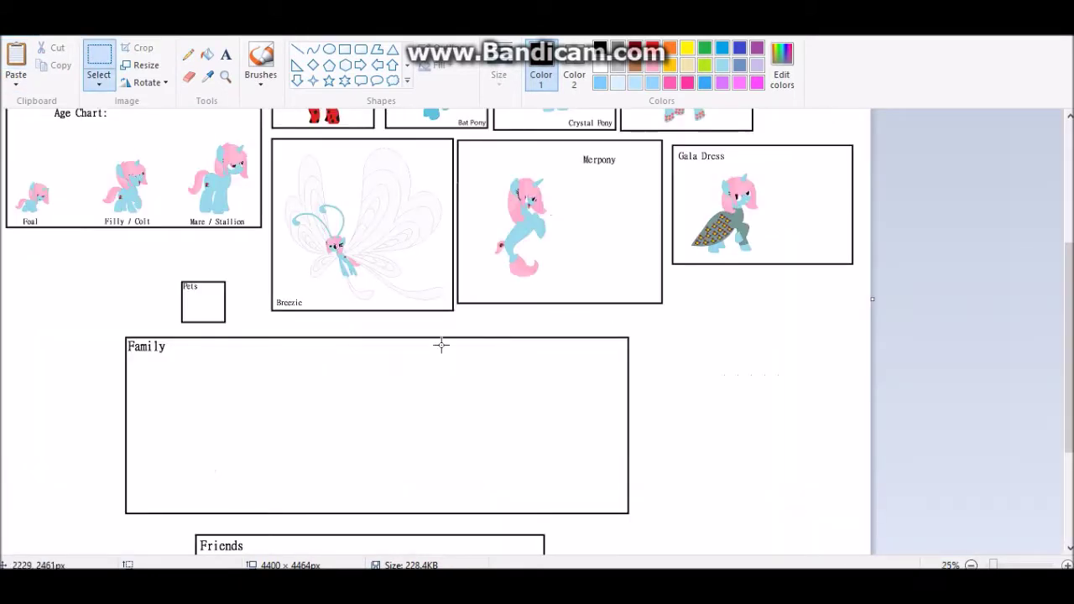
# - Recolor the black areas of the brown dog's eyes gray-brown, keeping the white highlights
pyautogui.click(225, 76)
pyautogui.click(314, 314)
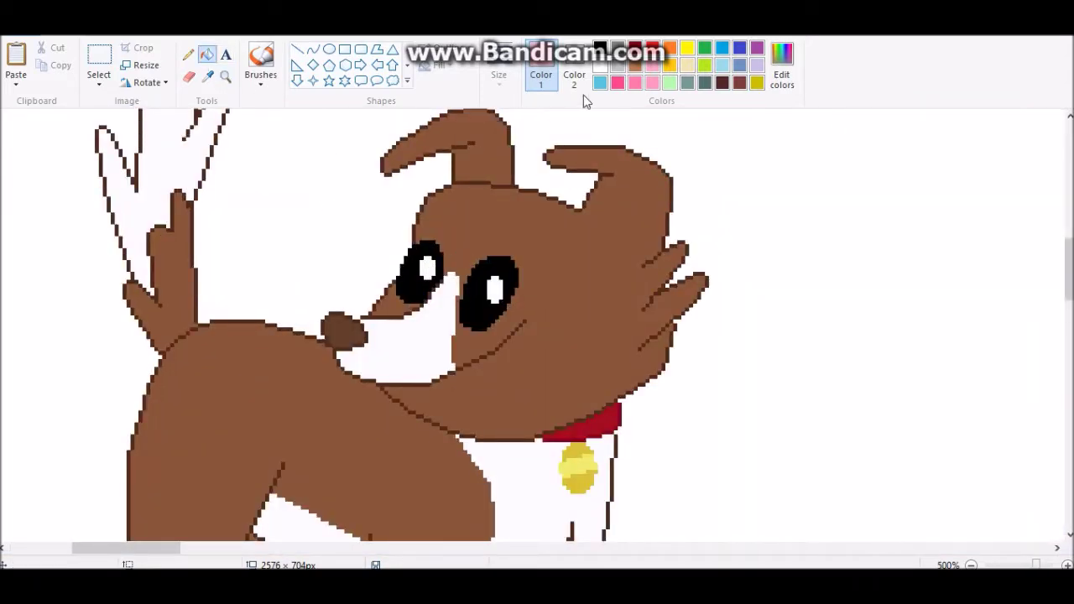
pyautogui.click(207, 76)
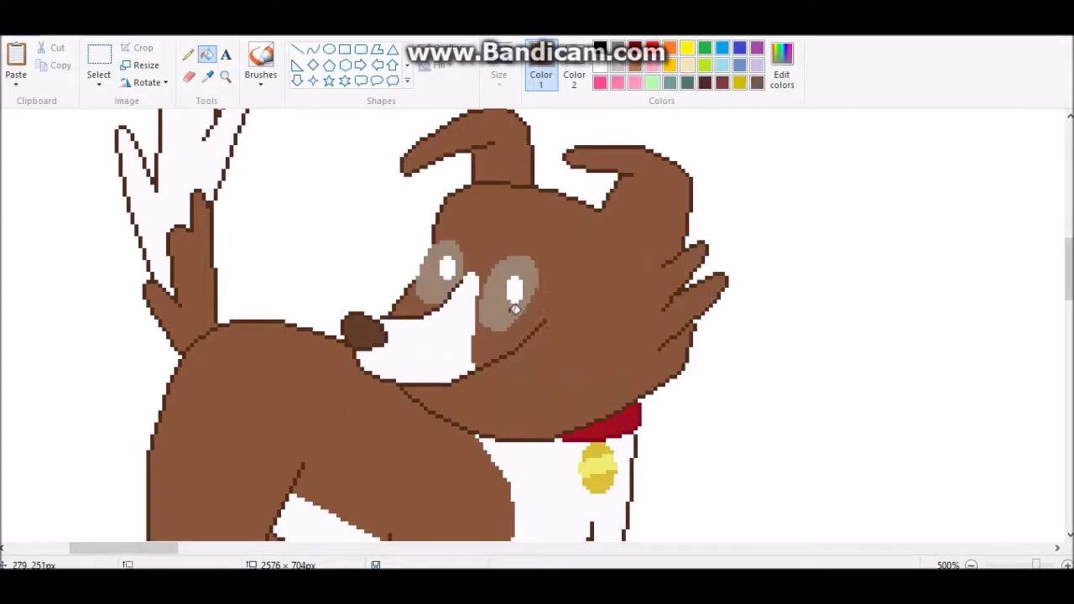
# - Draw pointed eyelashes at the outer corners of both of the dog's eyes and fill them black
pyautogui.click(313, 49)
pyautogui.moveTo(551, 260); pyautogui.dragTo(537, 269)
pyautogui.click(207, 54)
pyautogui.click(546, 269)
pyautogui.click(312, 49)
pyautogui.moveTo(416, 252); pyautogui.dragTo(411, 267)
pyautogui.click(208, 54)
pyautogui.click(413, 245)
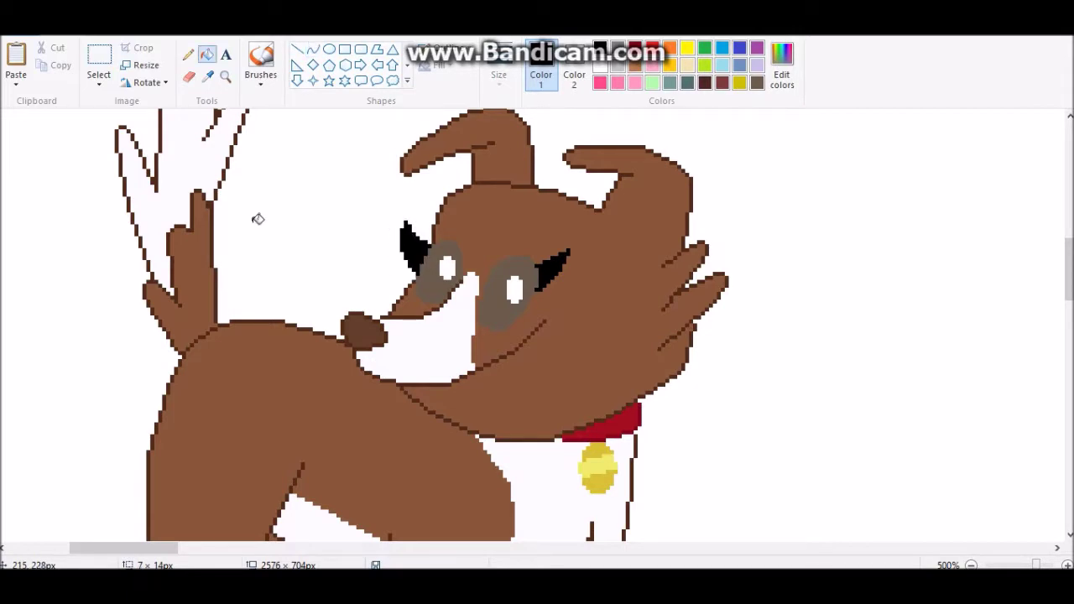
# - Fill the dog's nose black and paint over its brown outline in black
pyautogui.hscroll(1, 369, 201)
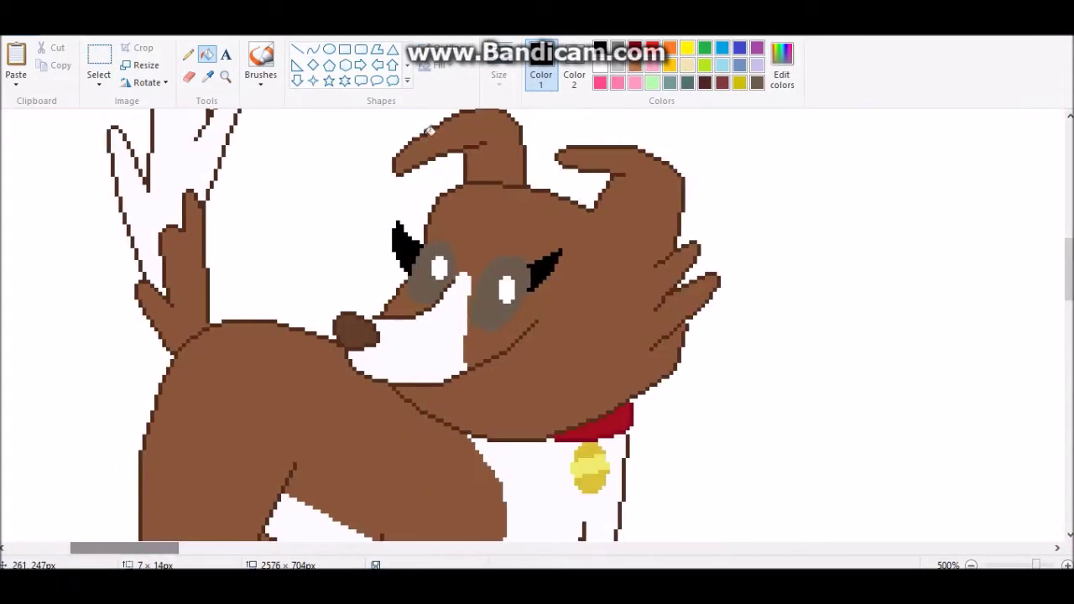
pyautogui.click(357, 331)
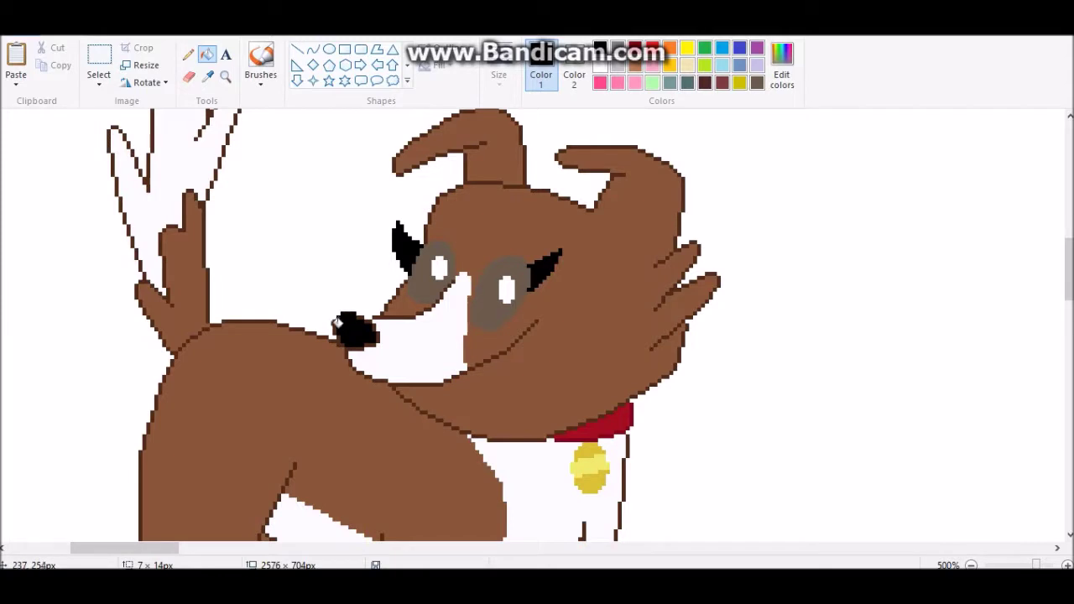
pyautogui.click(188, 55)
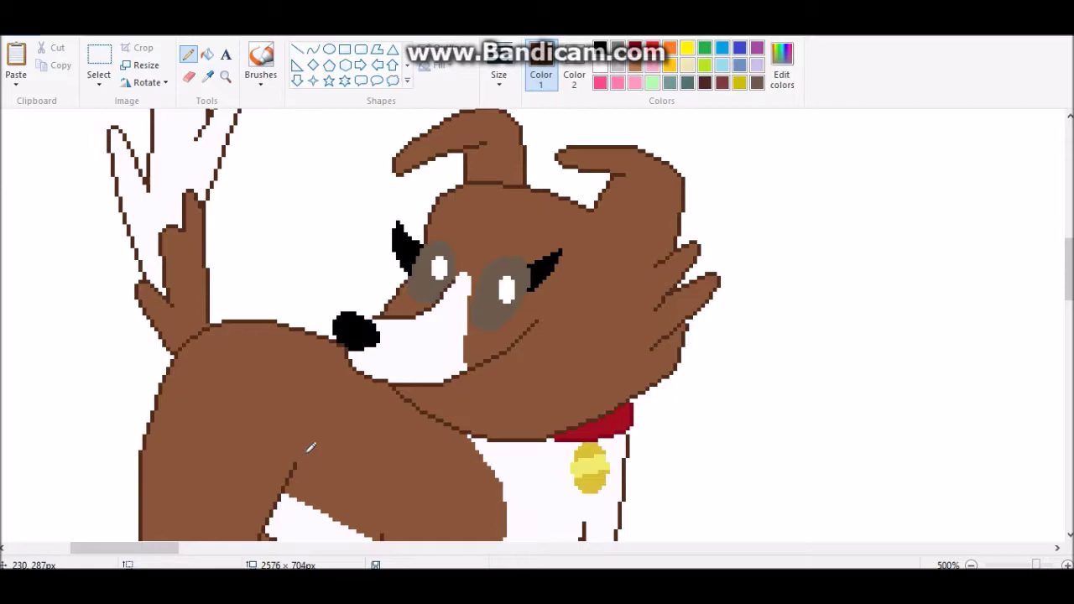
# - Fill the dog's white patches on the paws, belly, chest, muzzle and tail with the body brown
pyautogui.scroll(-3, 346, 441)
pyautogui.click(207, 54)
pyautogui.scroll(-5, 277, 372)
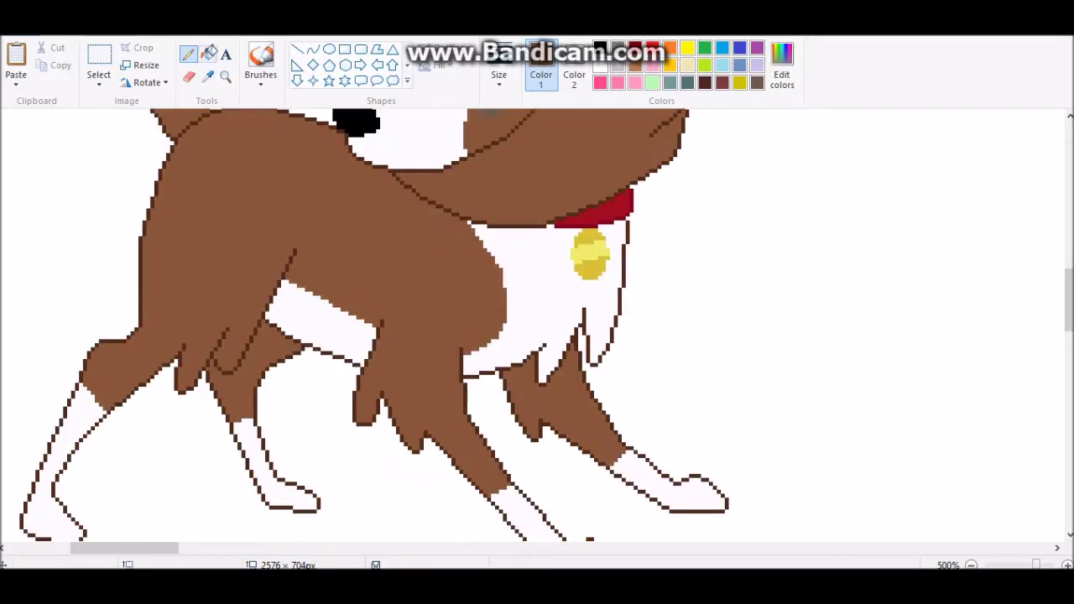
pyautogui.click(277, 372)
pyautogui.click(579, 453)
pyautogui.click(545, 189)
pyautogui.click(679, 386)
pyautogui.scroll(3, 537, 335)
pyautogui.scroll(3, 537, 336)
pyautogui.click(173, 264)
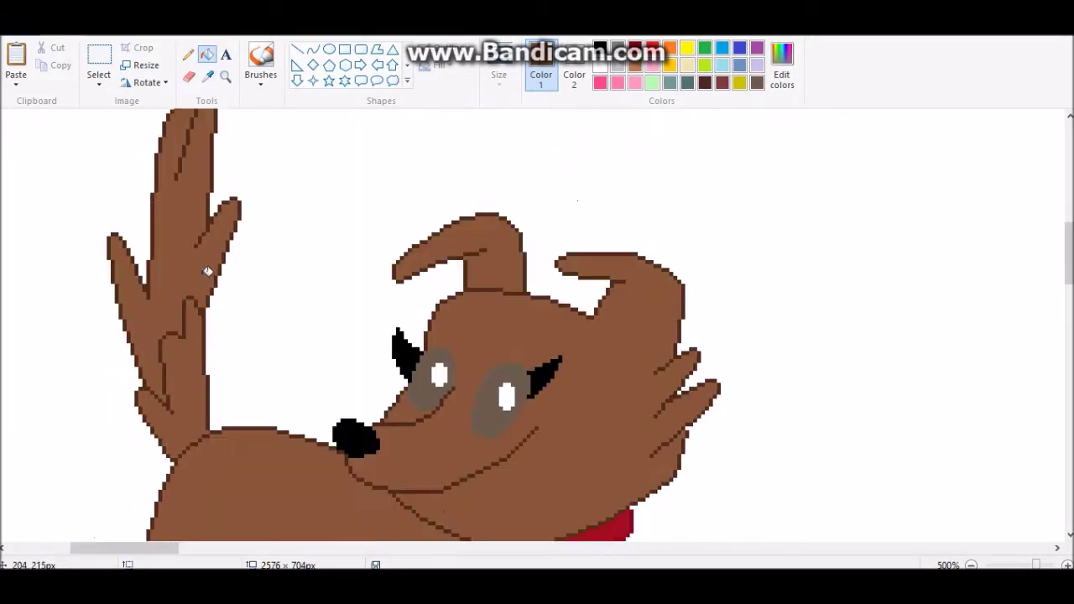
# - Draw red curves marking a smoother outline along the dog's chest, front legs, belly and hind thigh
pyautogui.scroll(-6, 247, 232)
pyautogui.scroll(2, 247, 233)
pyautogui.click(312, 48)
pyautogui.scroll(-2, 372, 267)
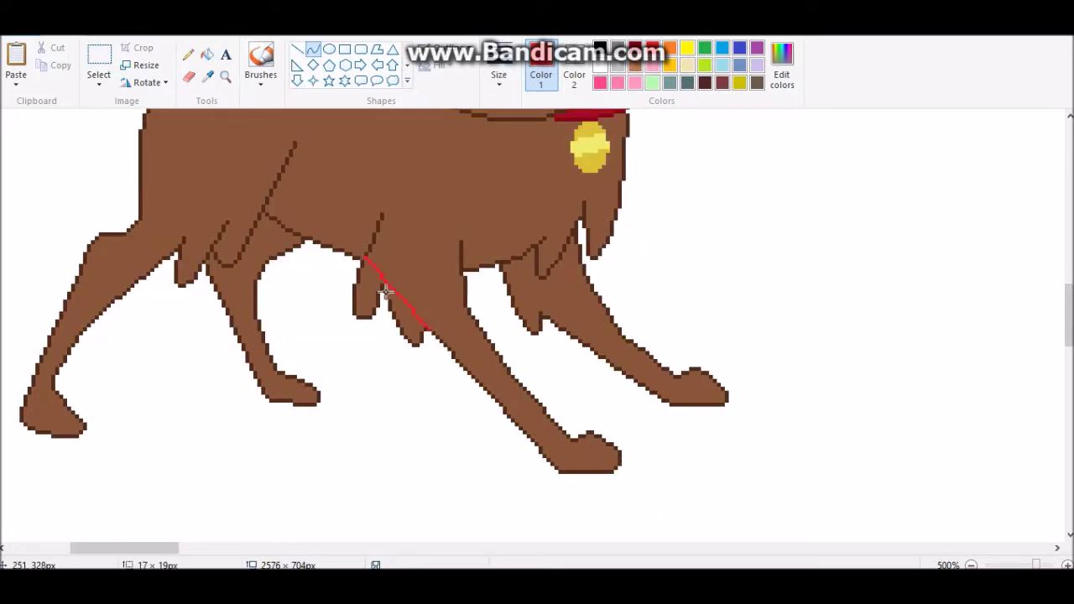
pyautogui.hotkey('ctrl', 'z')
pyautogui.moveTo(582, 220); pyautogui.dragTo(625, 147)
pyautogui.scroll(2, 238, 347)
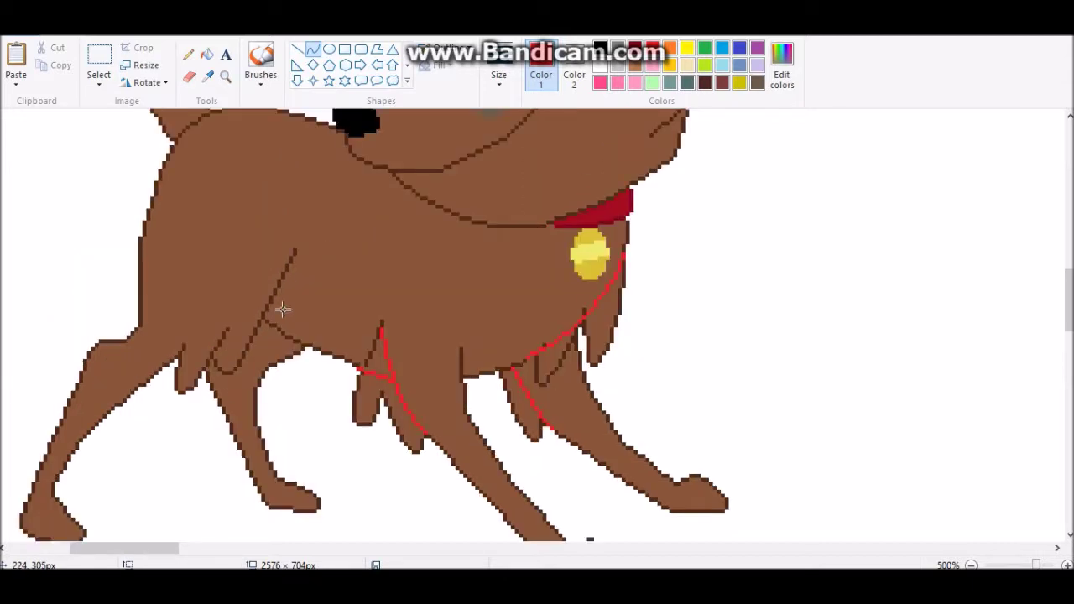
pyautogui.moveTo(284, 270); pyautogui.dragTo(176, 355)
# - Draw red curves outlining a slim tail and a smooth back edge of the dog's head
pyautogui.scroll(6, 206, 353)
pyautogui.moveTo(155, 435); pyautogui.dragTo(140, 193)
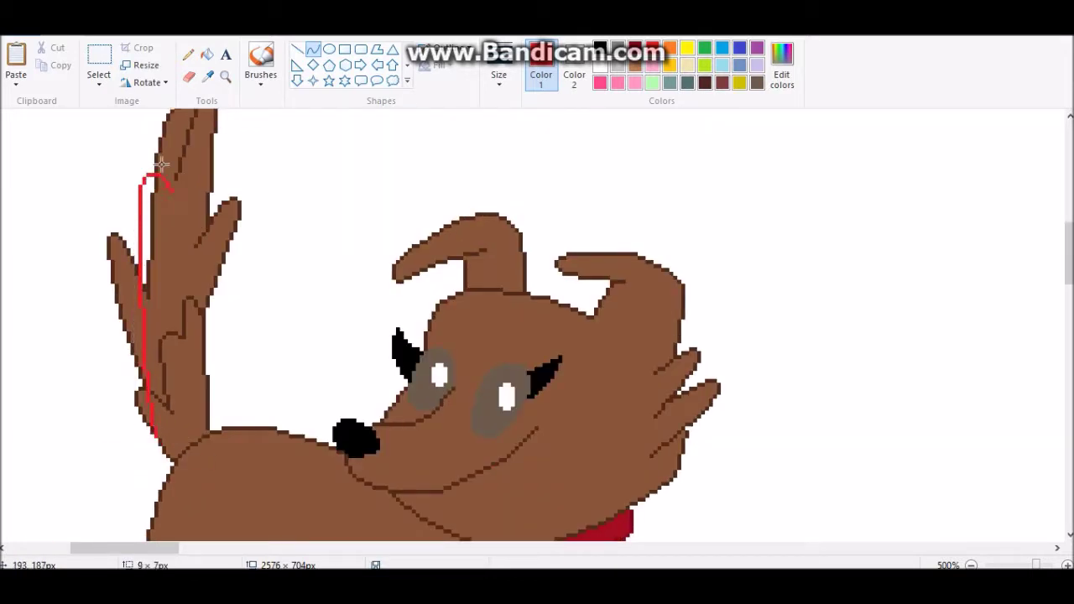
pyautogui.moveTo(174, 365); pyautogui.dragTo(185, 359)
pyautogui.scroll(-2, 252, 348)
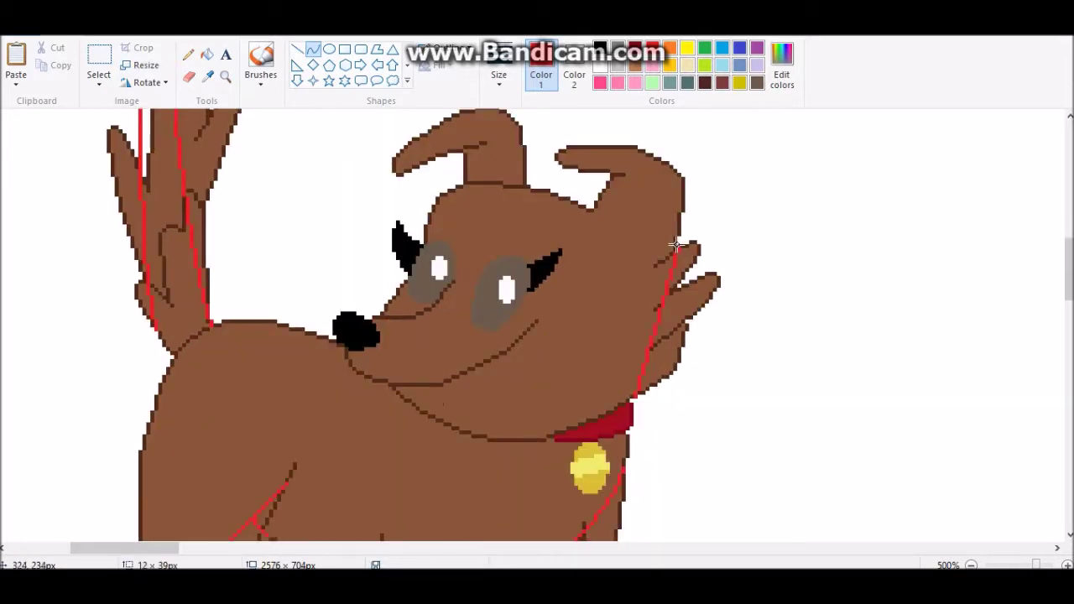
pyautogui.moveTo(676, 282); pyautogui.dragTo(669, 284)
pyautogui.click(671, 284)
# - Fill the shaggy tail fur outside the red tail outline with white
pyautogui.scroll(2, 402, 327)
pyautogui.click(207, 54)
pyautogui.click(201, 226)
pyautogui.click(124, 277)
pyautogui.click(143, 357)
pyautogui.click(142, 401)
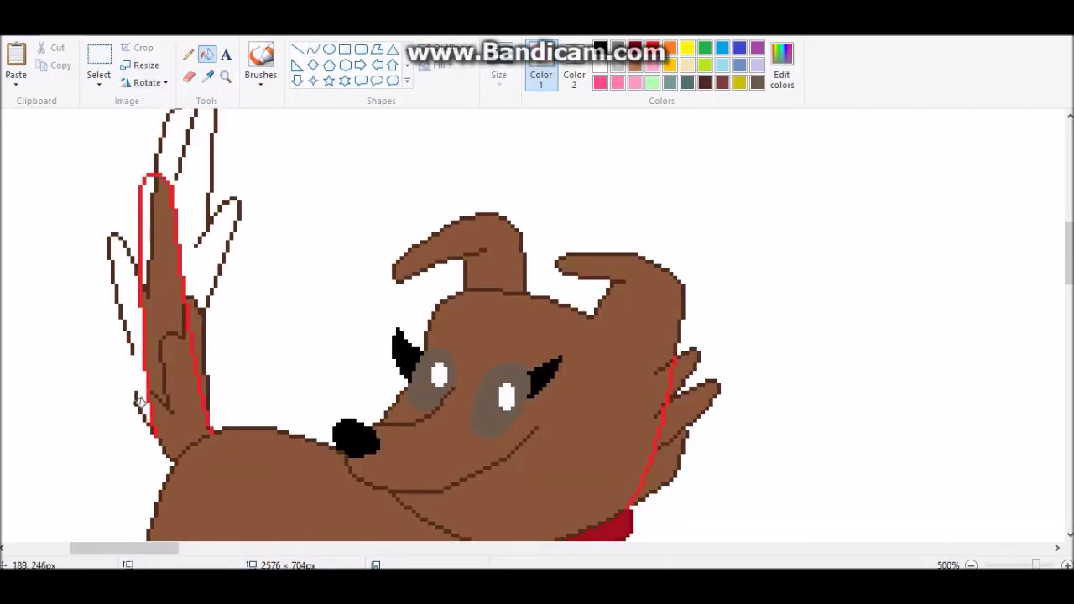
pyautogui.click(203, 374)
pyautogui.click(196, 302)
# - Erase the leftover lines of the old shaggy tail around the red outline
pyautogui.click(188, 77)
pyautogui.moveTo(106, 256); pyautogui.dragTo(132, 348)
pyautogui.scroll(3, 168, 276)
pyautogui.scroll(-2, 167, 276)
pyautogui.moveTo(168, 276)
pyautogui.mouseDown()
pyautogui.moveTo(162, 247)
pyautogui.moveTo(181, 272)
pyautogui.moveTo(213, 219)
pyautogui.moveTo(208, 411)
pyautogui.mouseUp()
pyautogui.scroll(-2, 208, 411)
# - Recolor the red outline of the slim tail dark brown
pyautogui.click(207, 53)
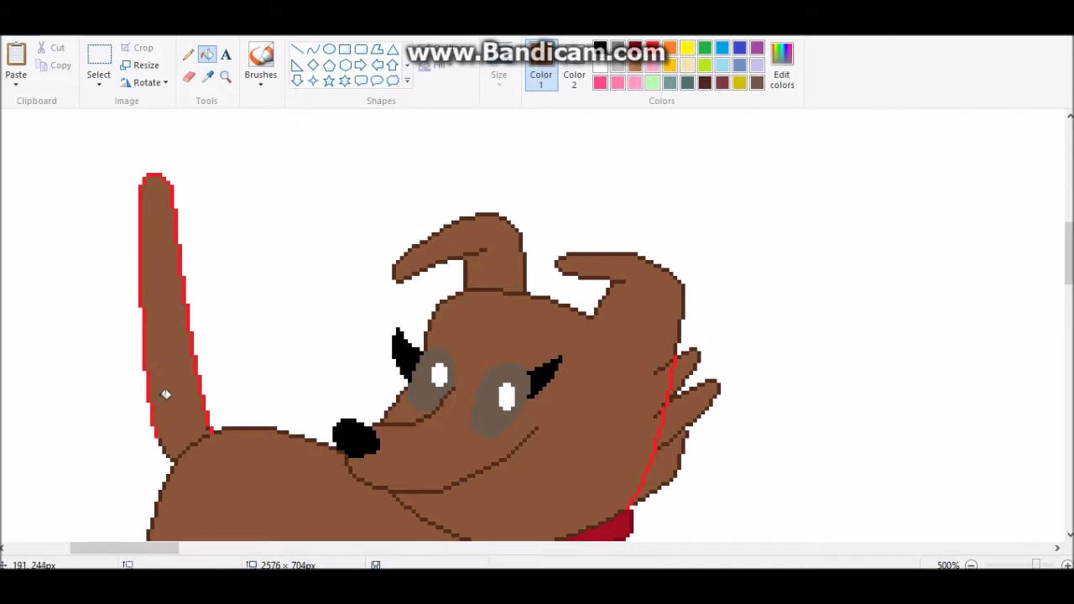
pyautogui.scroll(-2, 210, 415)
pyautogui.scroll(2, 200, 255)
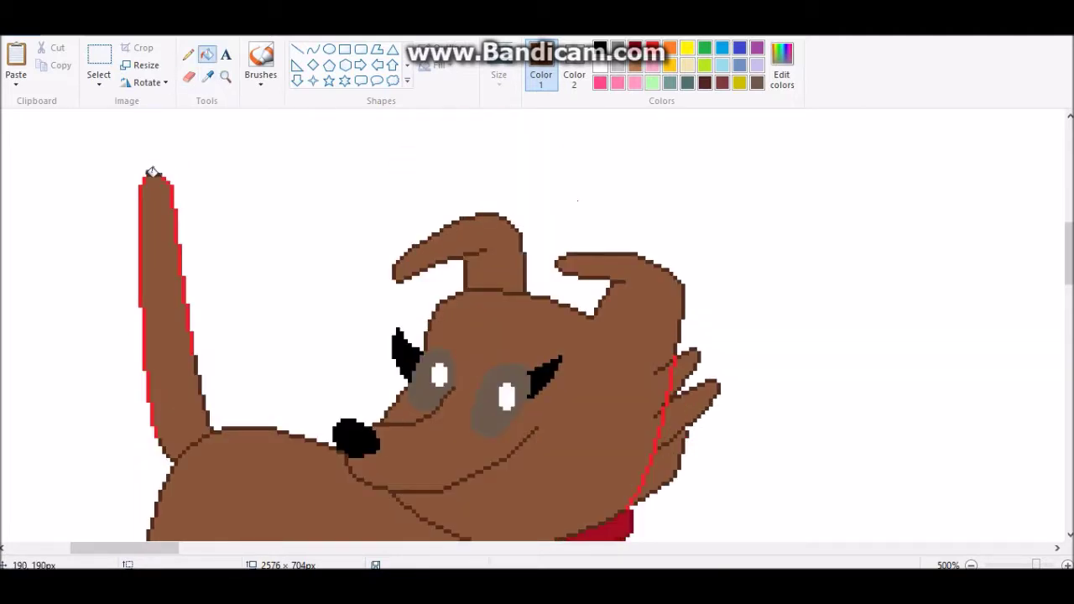
pyautogui.click(146, 187)
pyautogui.click(144, 335)
pyautogui.click(183, 285)
pyautogui.click(186, 289)
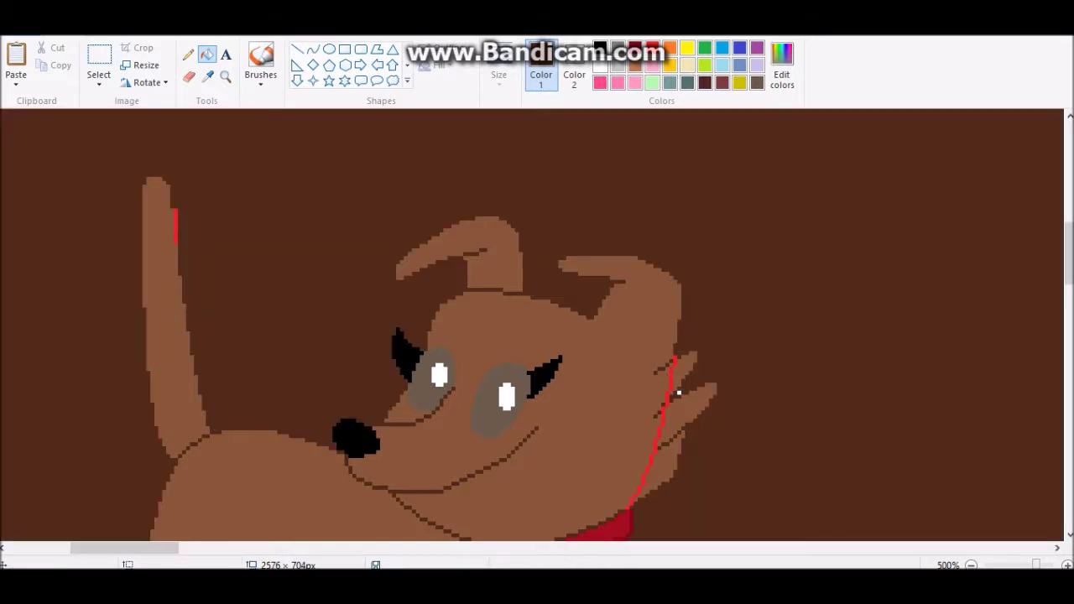
pyautogui.hotkey('ctrl', 'z')
# - Fill the fur tufts behind the dog's head with white and erase their outlines
pyautogui.scroll(-2, 266, 202)
pyautogui.click(675, 339)
pyautogui.click(675, 339)
pyautogui.click(677, 285)
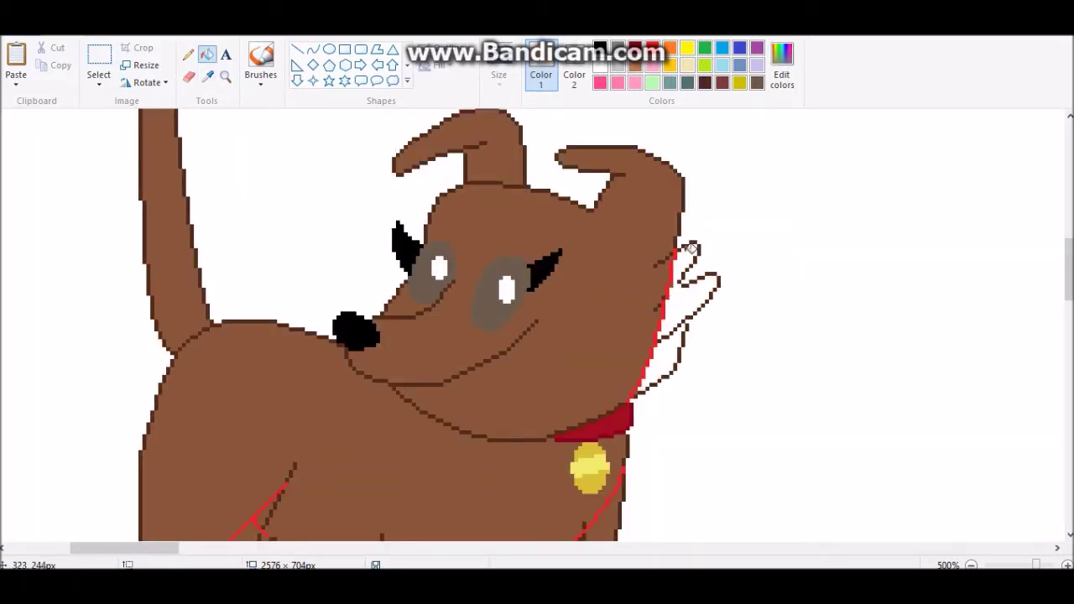
pyautogui.click(188, 76)
pyautogui.moveTo(705, 273)
pyautogui.mouseDown()
pyautogui.moveTo(669, 347)
pyautogui.moveTo(712, 304)
pyautogui.moveTo(691, 352)
pyautogui.mouseUp()
# - Recolor the red curve along the back of the dog's head dark brown
pyautogui.click(207, 55)
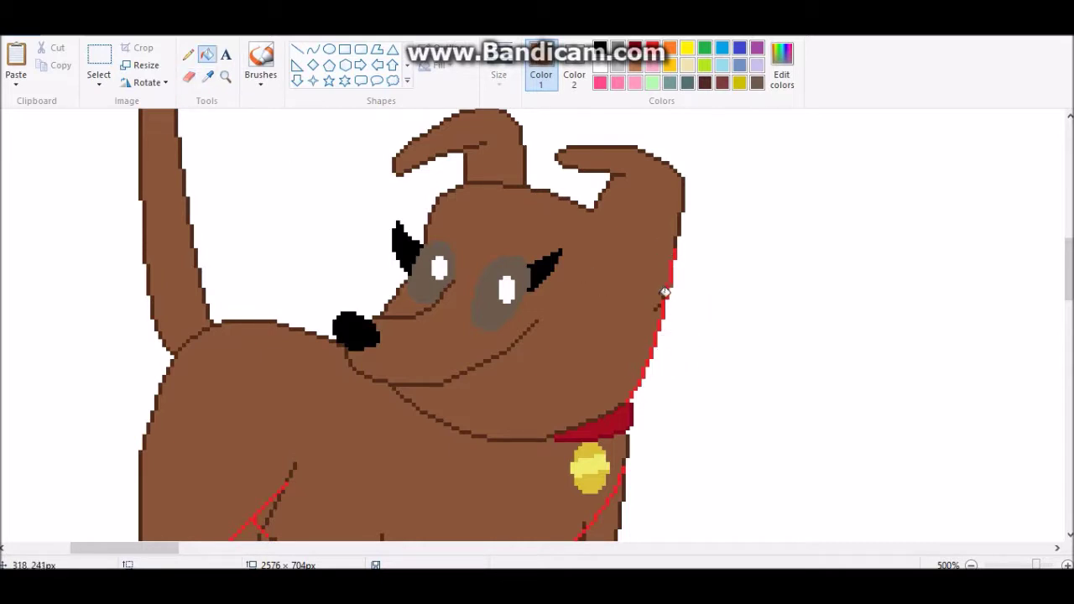
pyautogui.click(683, 257)
pyautogui.hotkey('ctrl', 'z')
pyautogui.click(670, 285)
pyautogui.click(657, 347)
pyautogui.hotkey('ctrl', 'z')
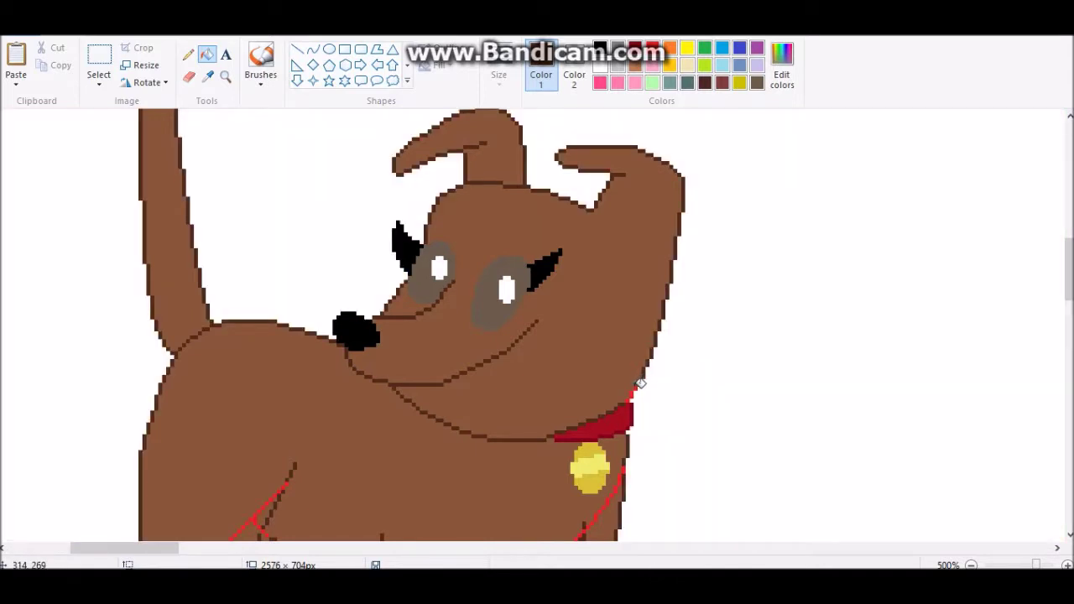
# - Remove the fur tufts at the dog's hind thigh and behind the nearer front leg, including their outlines
pyautogui.scroll(-5, 237, 359)
pyautogui.scroll(1, 237, 359)
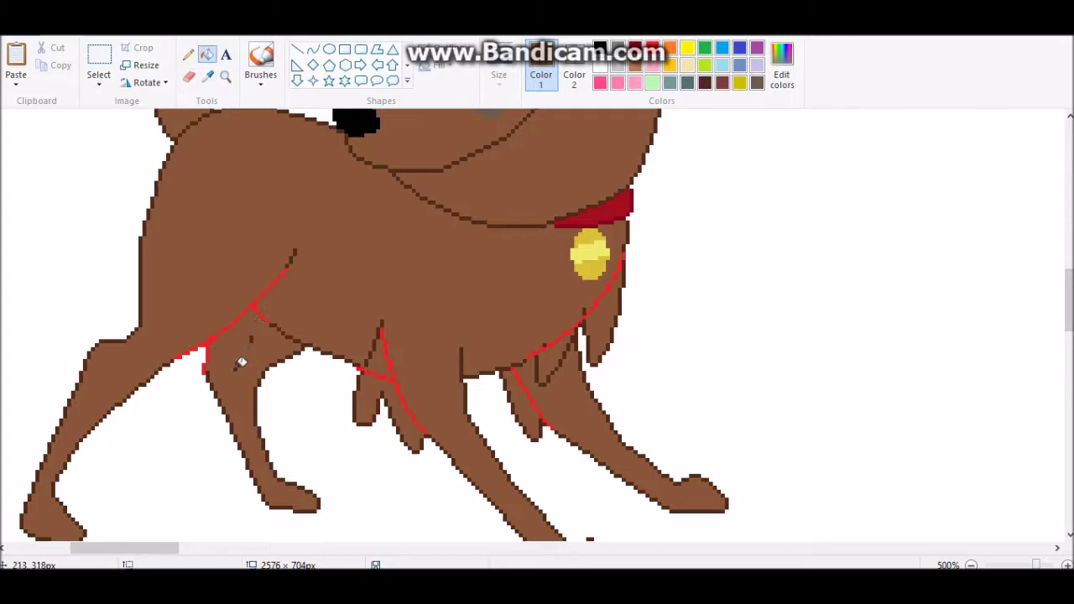
pyautogui.scroll(-2, 330, 291)
pyautogui.click(377, 292)
pyautogui.click(188, 75)
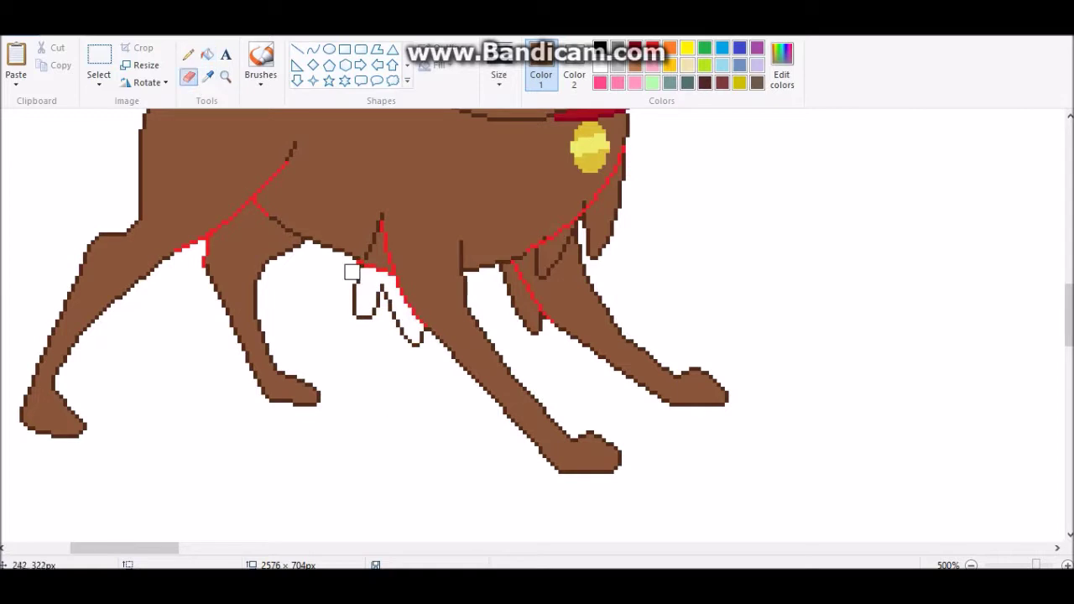
pyautogui.moveTo(356, 288)
pyautogui.mouseDown()
pyautogui.moveTo(380, 296)
pyautogui.moveTo(420, 346)
pyautogui.mouseUp()
pyautogui.click(206, 55)
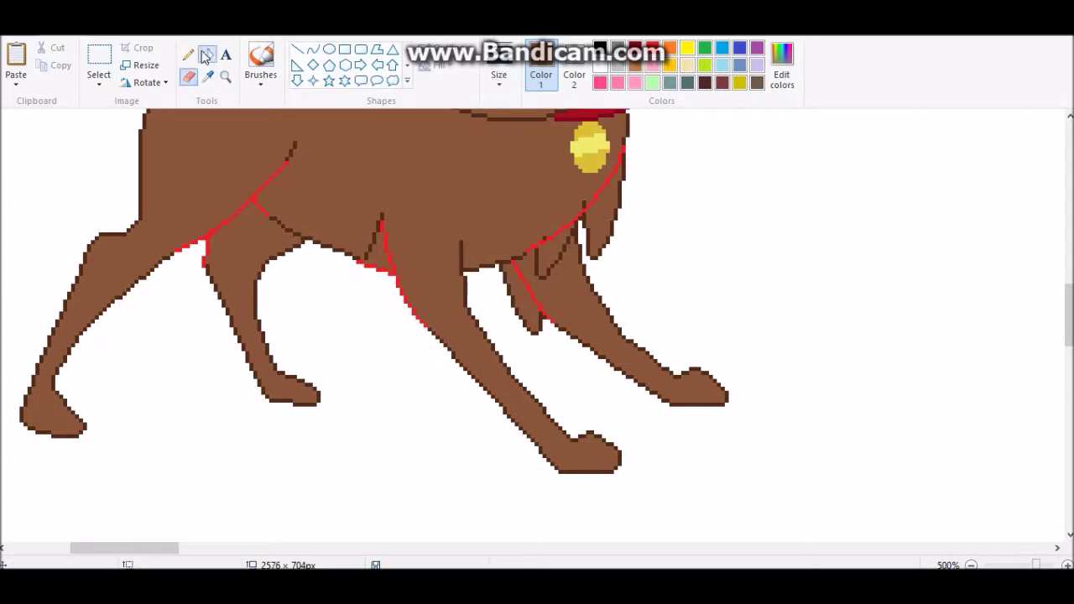
# - Fill the tufts on the farther front leg and the chest with white and erase their outlines
pyautogui.click(516, 294)
pyautogui.click(188, 75)
pyautogui.moveTo(535, 324); pyautogui.dragTo(508, 284)
pyautogui.click(207, 55)
pyautogui.click(605, 206)
pyautogui.click(188, 75)
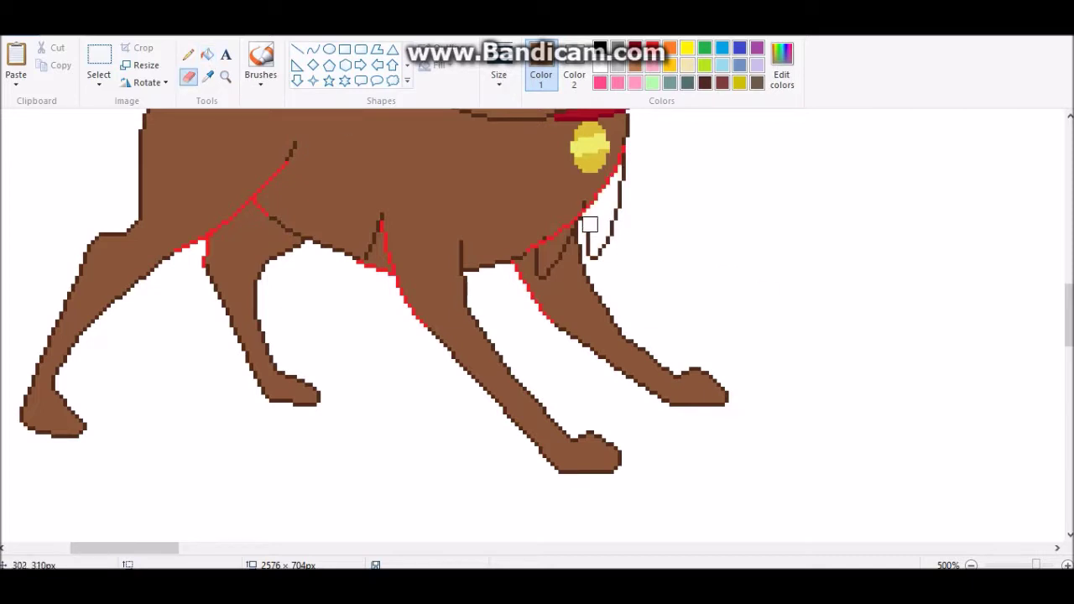
pyautogui.moveTo(585, 224); pyautogui.dragTo(625, 188)
# - Paint over the leftover tuft lines inside the farther front leg with the body brown
pyautogui.scroll(2, 467, 470)
pyautogui.click(206, 54)
pyautogui.click(188, 54)
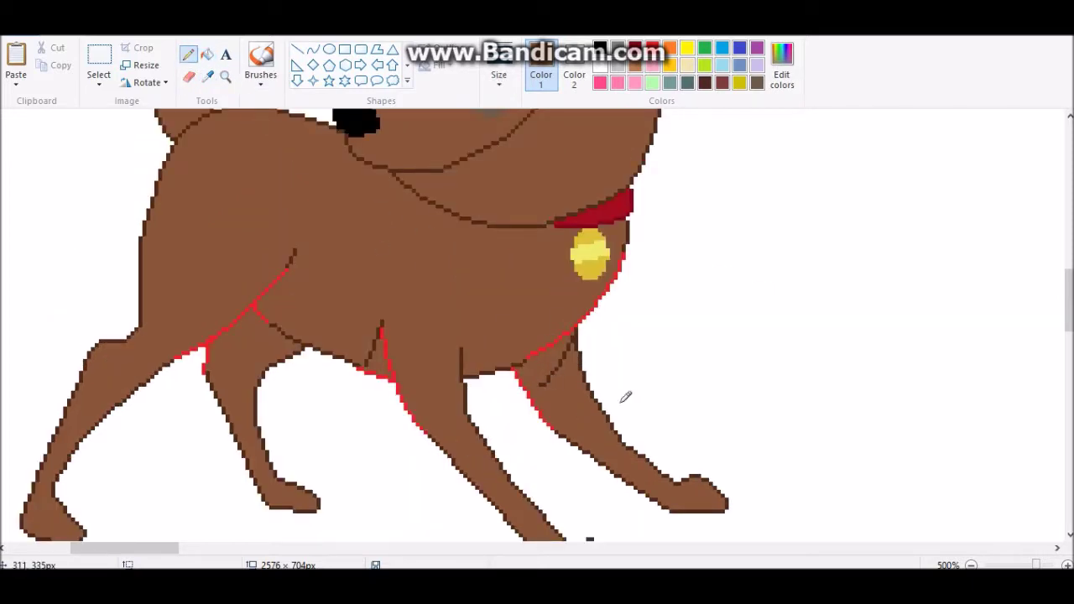
pyautogui.click(206, 54)
pyautogui.click(277, 271)
pyautogui.hotkey('ctrl', 'z')
pyautogui.click(188, 76)
# - Recolor the remaining red lines on the dog's thigh, belly, front legs and chest dark brown
pyautogui.click(651, 47)
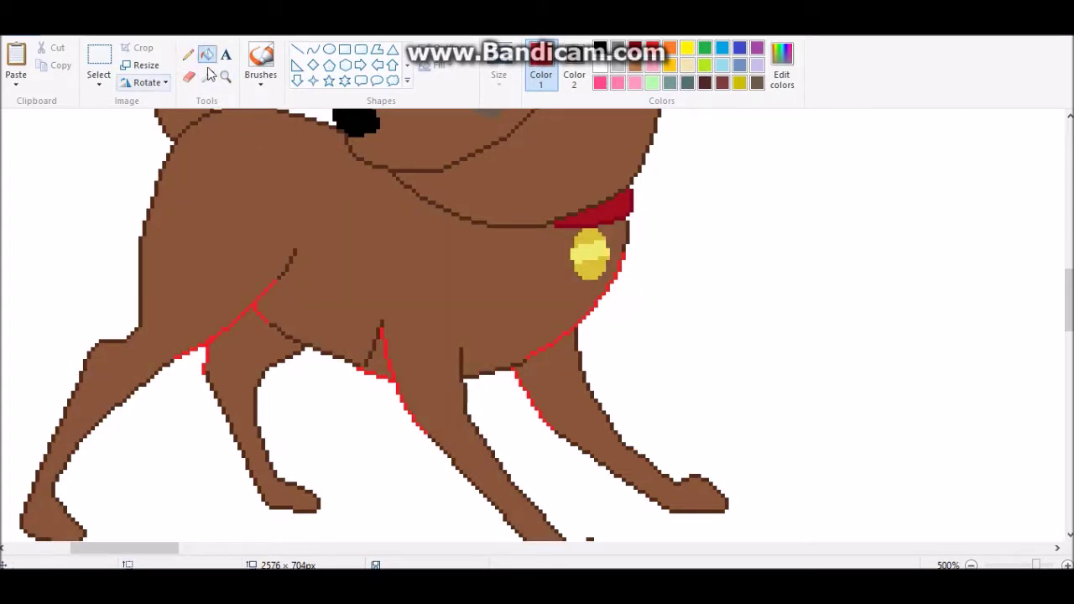
pyautogui.hotkey('ctrl', 'z')
pyautogui.hotkey('ctrl', 'z')
pyautogui.hotkey('ctrl', 'z')
pyautogui.click(188, 54)
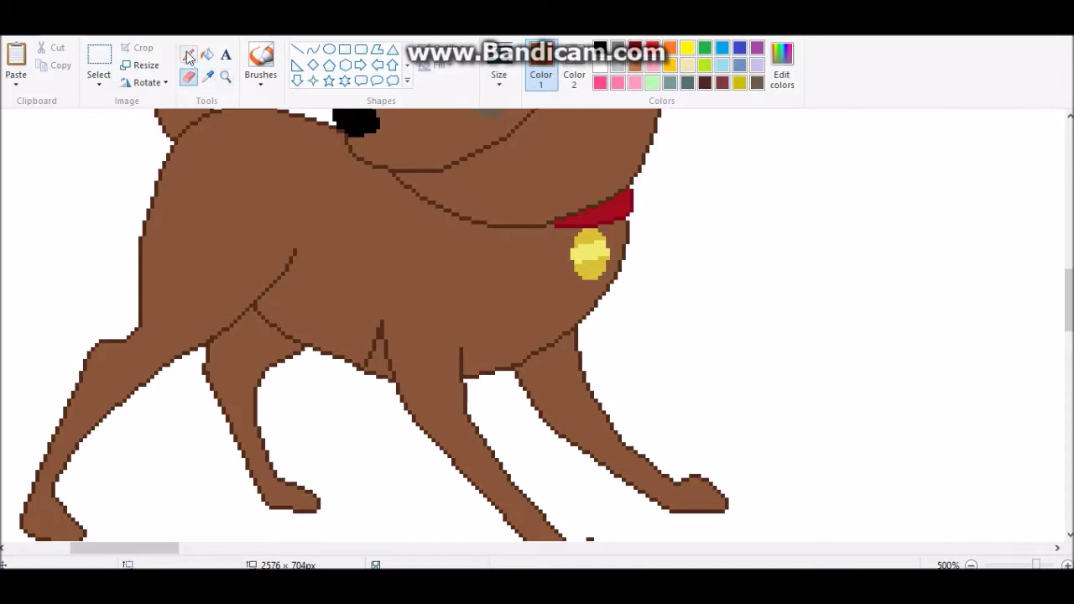
pyautogui.scroll(-3, 379, 343)
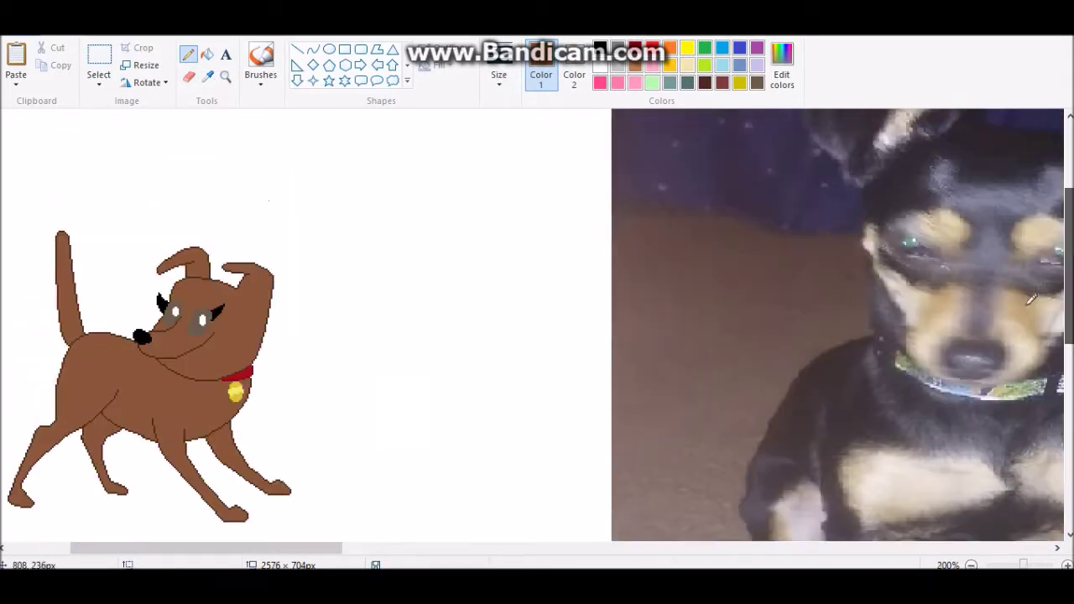
# - Recolor the dog's collar with a green sampled from the photo and a darker green edge, mixing red 128, green 147, blue 96
pyautogui.click(206, 76)
pyautogui.moveTo(808, 548)
pyautogui.mouseDown()
pyautogui.moveTo(308, 547)
pyautogui.moveTo(359, 548)
pyautogui.mouseUp()
pyautogui.scroll(2, 268, 125)
pyautogui.scroll(2, 510, 237)
pyautogui.click(781, 67)
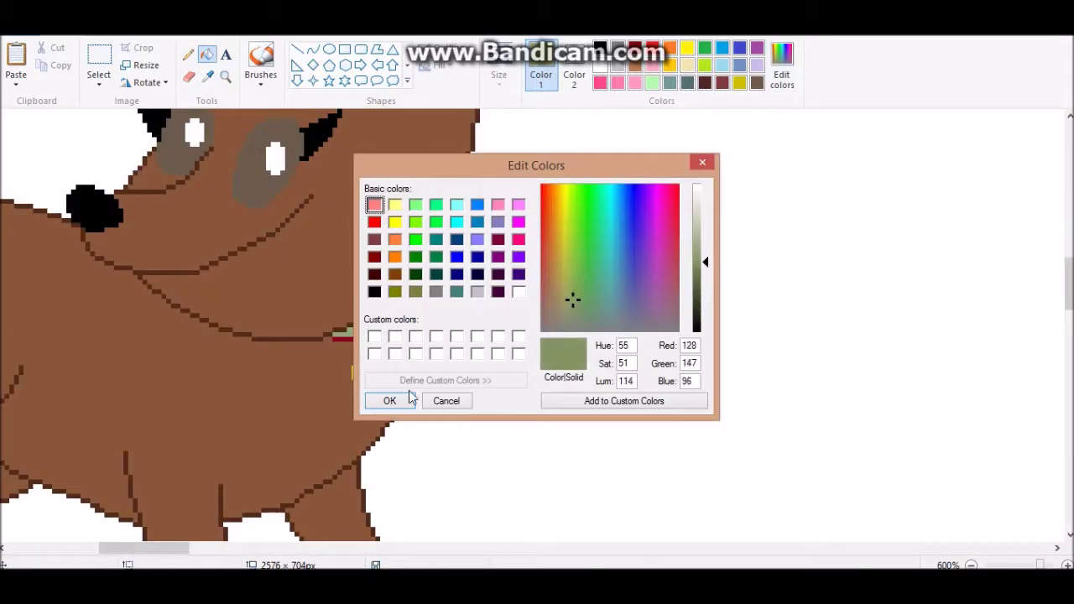
pyautogui.click(388, 400)
pyautogui.click(445, 335)
pyautogui.hotkey('ctrl', 'z')
pyautogui.hotkey('ctrl', 'z')
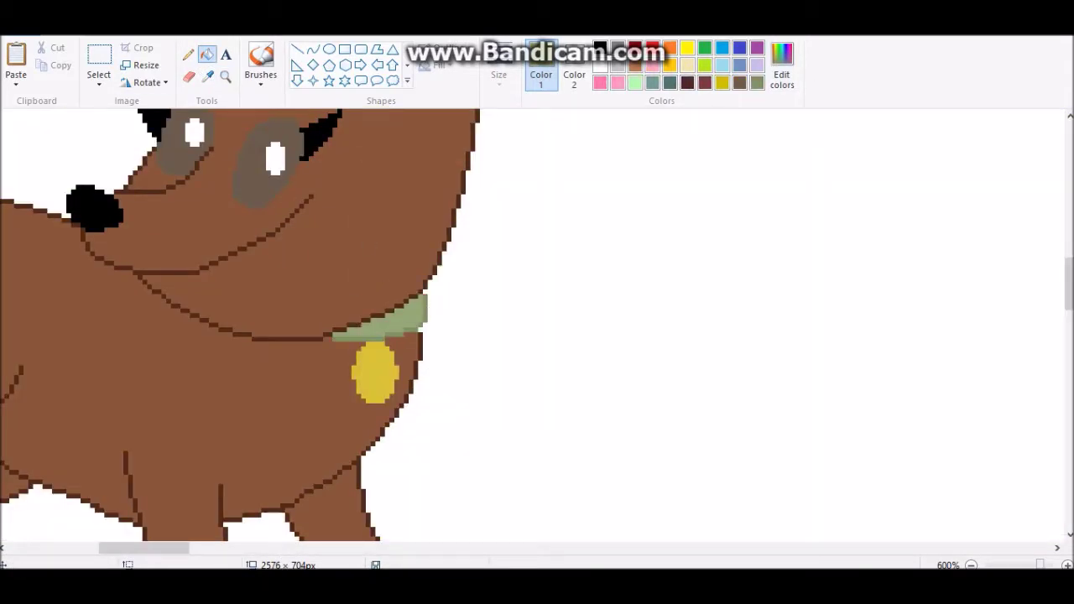
# - Sample the dark coat color from the photo of the dog looking sideways and add it to the custom colors
pyautogui.scroll(-4, 429, 285)
pyautogui.scroll(2, 462, 247)
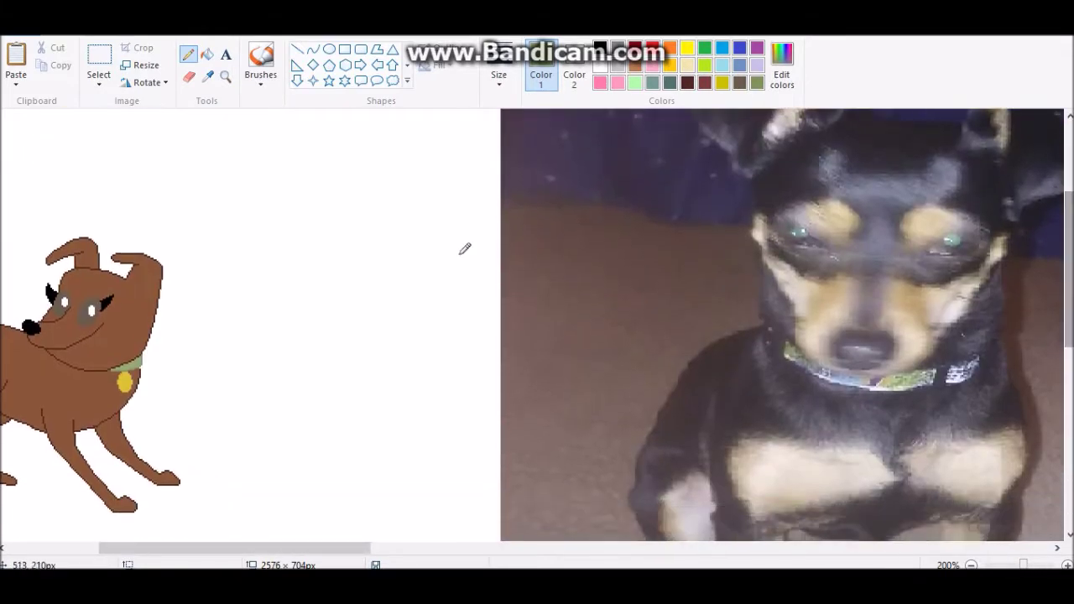
pyautogui.scroll(-1, 382, 289)
pyautogui.scroll(2, 390, 282)
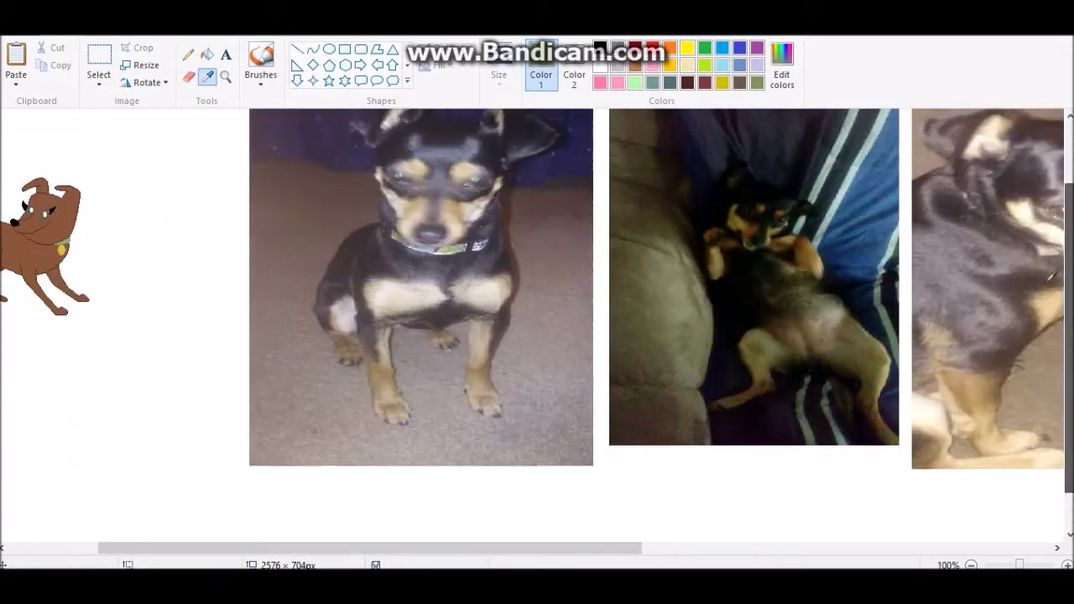
pyautogui.hscroll(5, 774, 528)
pyautogui.hscroll(-2, 774, 528)
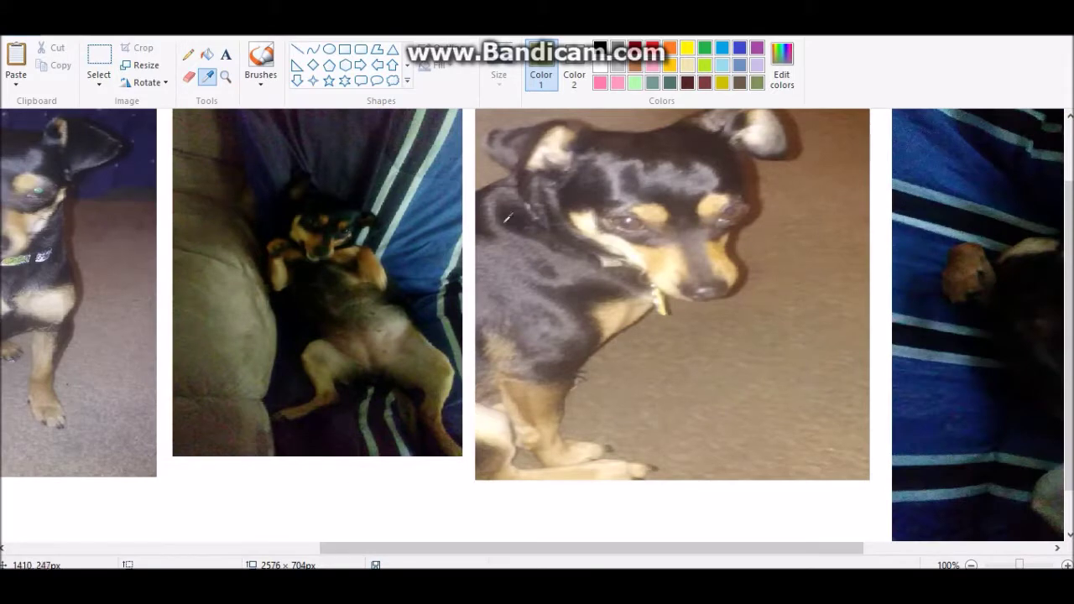
pyautogui.click(576, 216)
pyautogui.hscroll(-5, 575, 216)
pyautogui.click(781, 63)
pyautogui.click(390, 401)
# - Fill the drawn dog's brown body, head, ears, legs and tail with the sampled dark coat color
pyautogui.scroll(2, 394, 336)
pyautogui.click(207, 54)
pyautogui.click(344, 376)
pyautogui.click(467, 227)
pyautogui.scroll(-3, 533, 215)
pyautogui.scroll(3, 534, 215)
# - Define a darker shade of the coat color and recolor all the dog's brown outlines with it
pyautogui.click(781, 63)
pyautogui.click(387, 400)
pyautogui.click(207, 76)
pyautogui.hotkey('ctrl', '+')
pyautogui.hotkey('ctrl', '+')
pyautogui.hotkey('ctrl', '+')
pyautogui.hotkey('ctrl', '+')
pyautogui.hotkey('ctrl', '+')
pyautogui.hotkey('ctrl', '+')
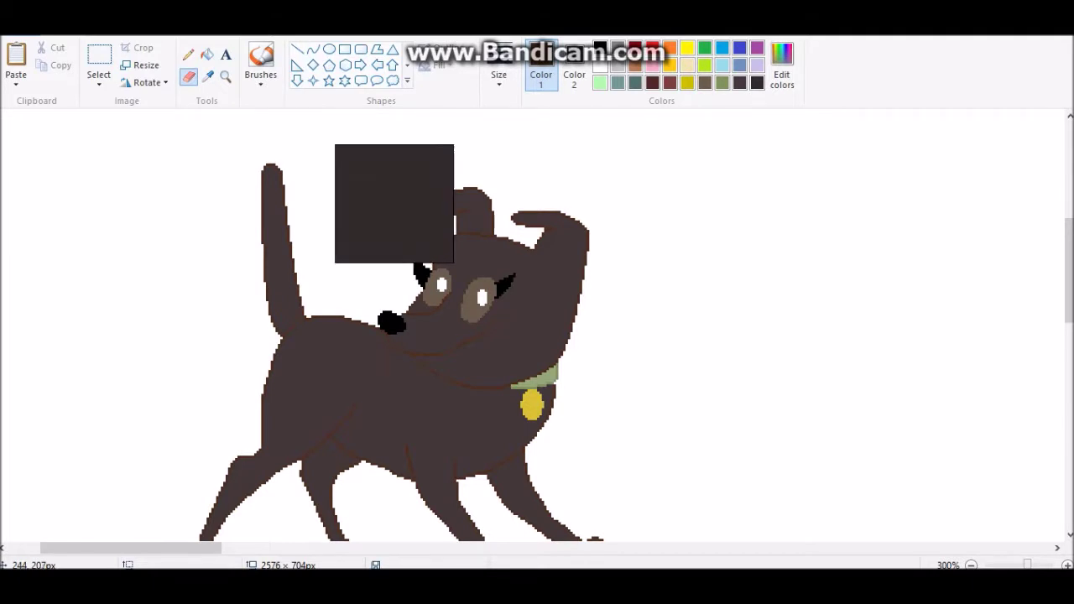
pyautogui.scroll(-2, 580, 271)
pyautogui.scroll(2, 575, 350)
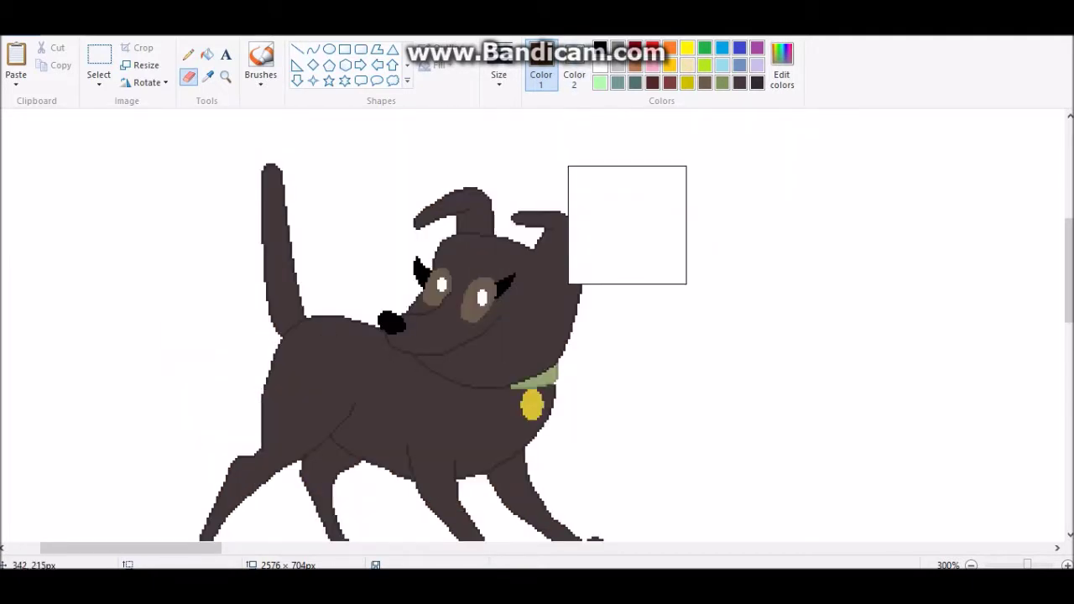
pyautogui.scroll(-2, 532, 252)
pyautogui.click(188, 53)
pyautogui.scroll(2, 895, 451)
pyautogui.scroll(-2, 894, 451)
# - Sample a marking color from the face of the dog lying on its back and define an orange-brown and a darker brown
pyautogui.click(207, 76)
pyautogui.scroll(1, 624, 399)
pyautogui.hscroll(5, 537, 327)
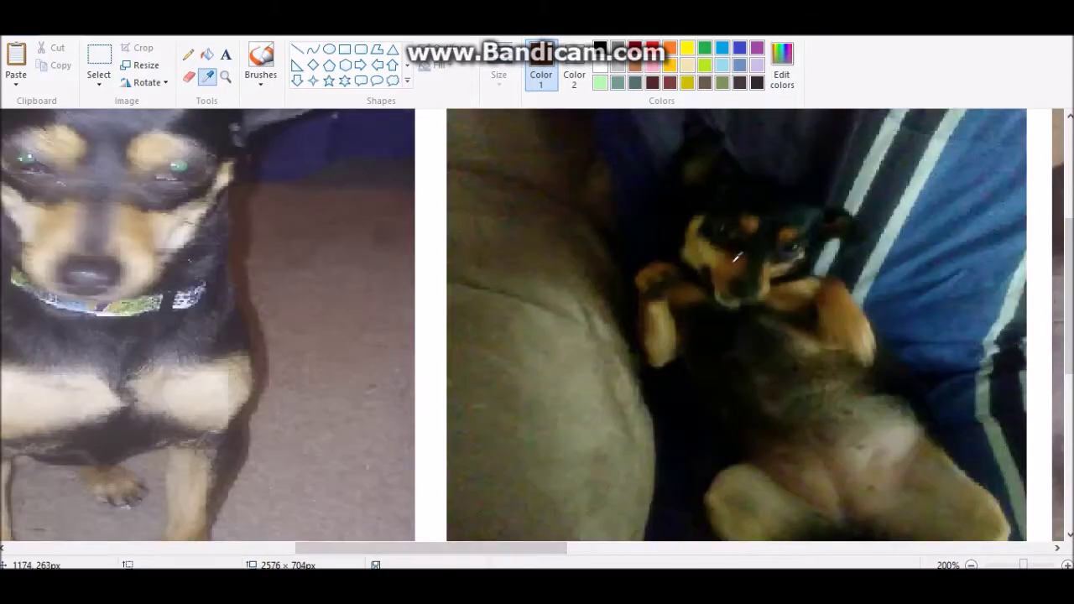
pyautogui.click(755, 235)
pyautogui.click(781, 63)
pyautogui.click(389, 401)
pyautogui.click(781, 63)
pyautogui.click(704, 293)
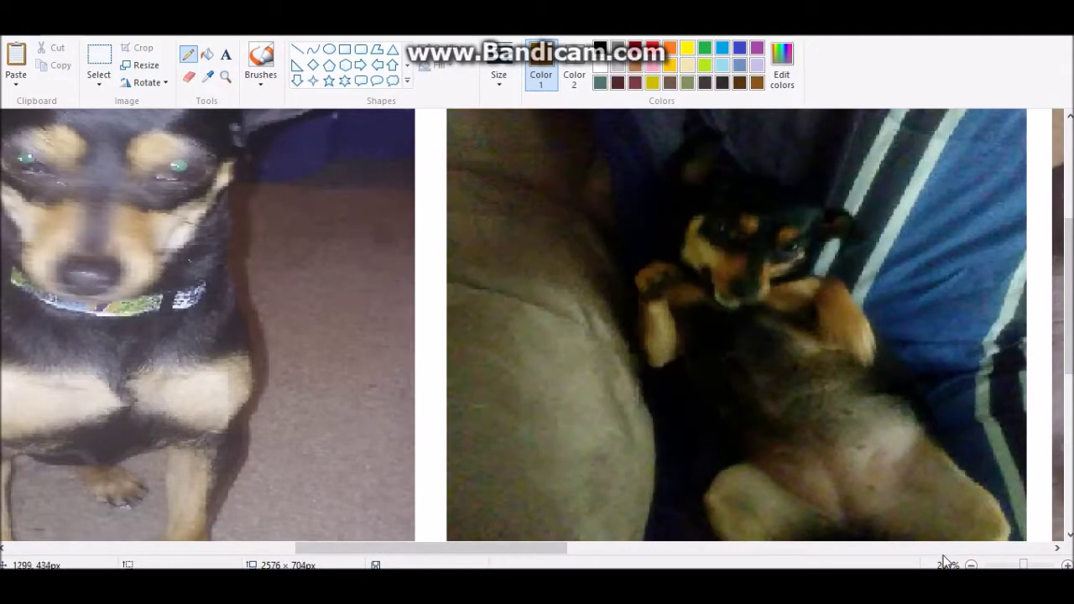
pyautogui.click(389, 401)
# - Copy the dog's face from the side-looking photo and paste it beside the drawn dog as a reference
pyautogui.click(970, 564)
pyautogui.click(99, 63)
pyautogui.scroll(2, 577, 218)
pyautogui.moveTo(822, 327); pyautogui.dragTo(599, 192)
pyautogui.hscroll(-5, 736, 532)
pyautogui.scroll(3, 258, 122)
pyautogui.hotkey('ctrl', 'v')
pyautogui.moveTo(104, 176); pyautogui.dragTo(616, 175)
# - Draw orange-brown patches above both eyes and along the muzzle with curves and fill them
pyautogui.click(312, 48)
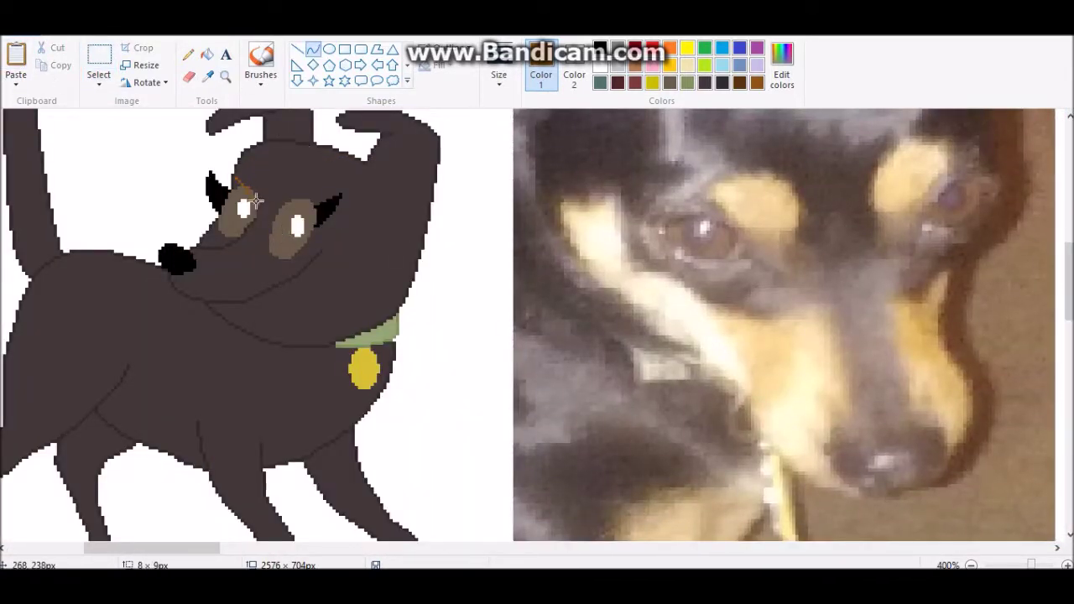
pyautogui.click(207, 55)
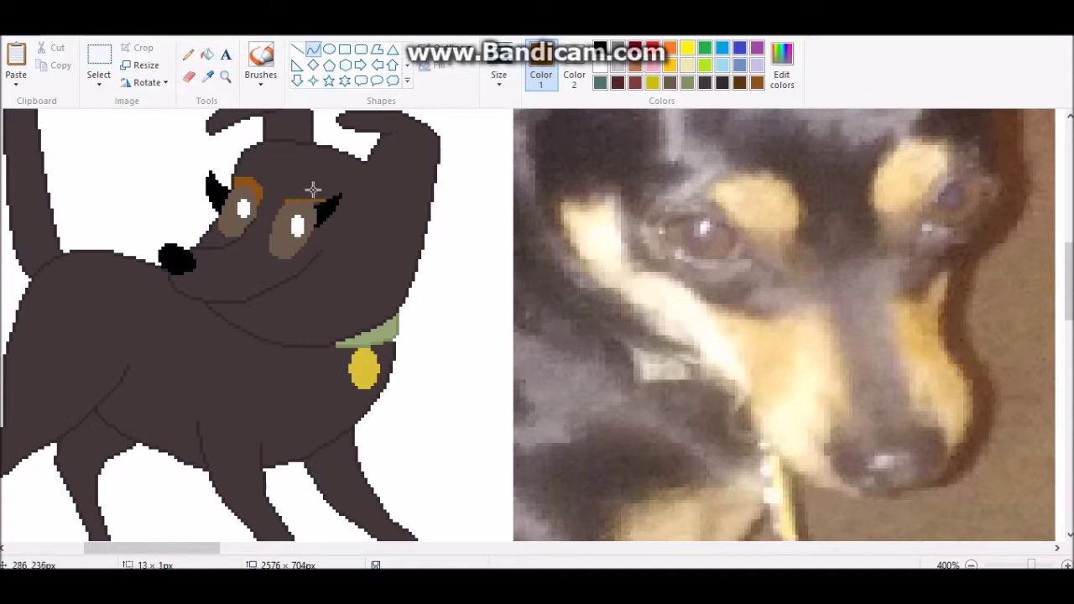
pyautogui.moveTo(312, 190); pyautogui.dragTo(317, 195)
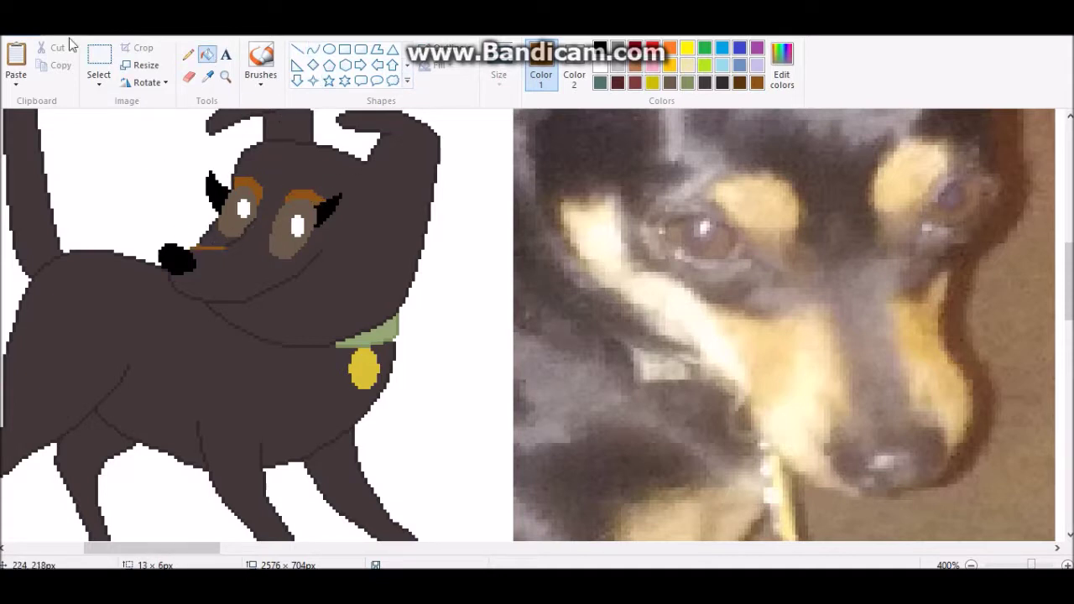
pyautogui.click(207, 56)
pyautogui.click(233, 276)
pyautogui.scroll(3, 135, 334)
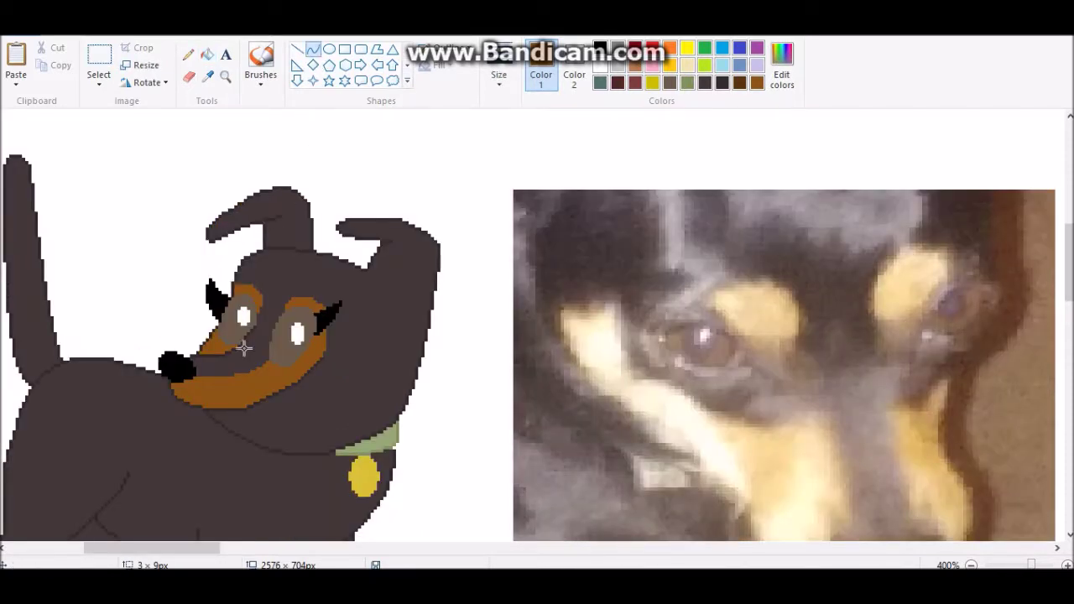
# - Undo the last curve and touch up the orange-brown marking on the far side of the muzzle with the pencil
pyautogui.click(277, 252)
pyautogui.hotkey('ctrl', 'z')
pyautogui.click(187, 54)
pyautogui.click(198, 354)
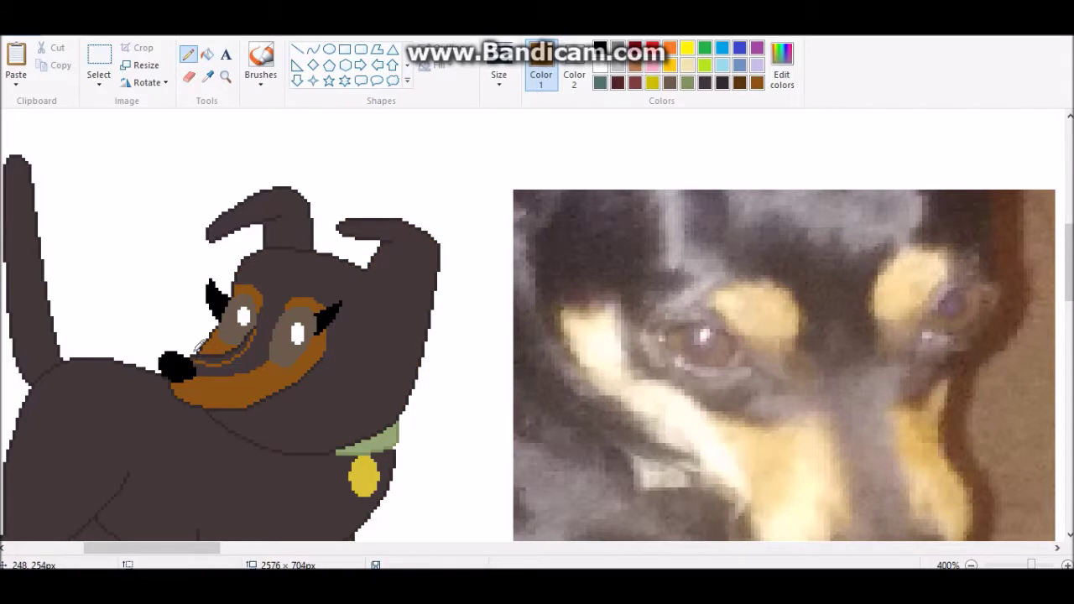
pyautogui.click(189, 76)
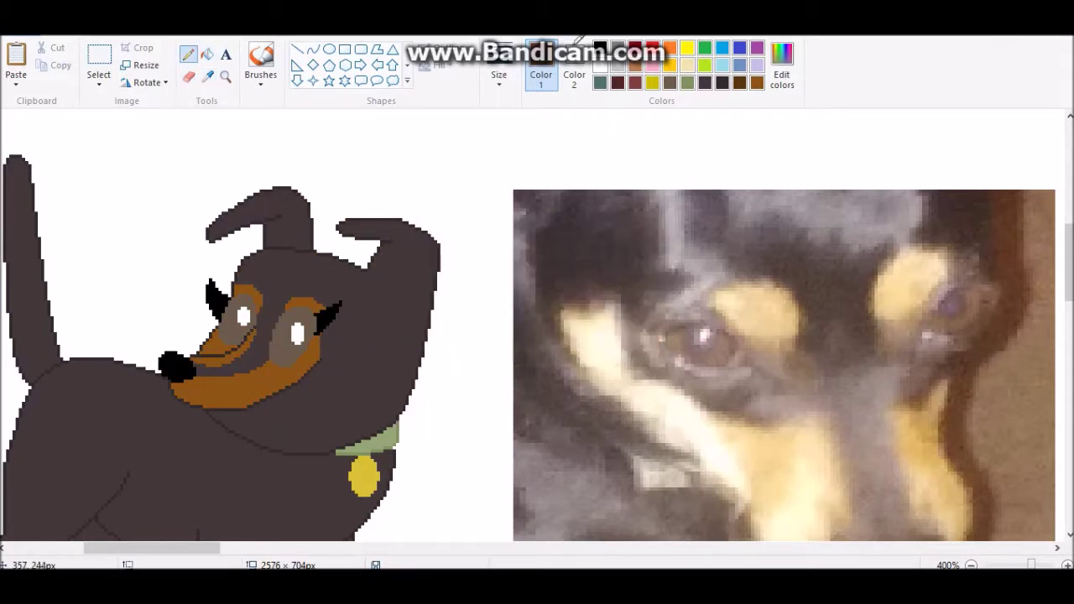
# - Draw an orange-brown curve across the lower cheek, fill the area down to the collar and recolor its outline
pyautogui.hotkey('alt', 'Tab')
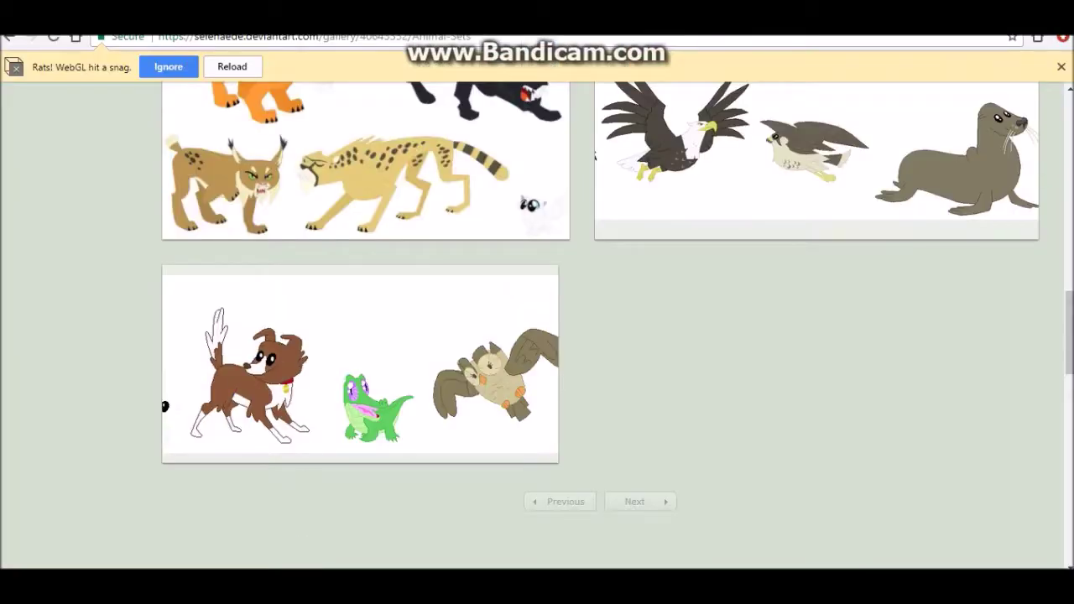
pyautogui.hotkey('alt', 'Tab')
pyautogui.scroll(-2, 322, 327)
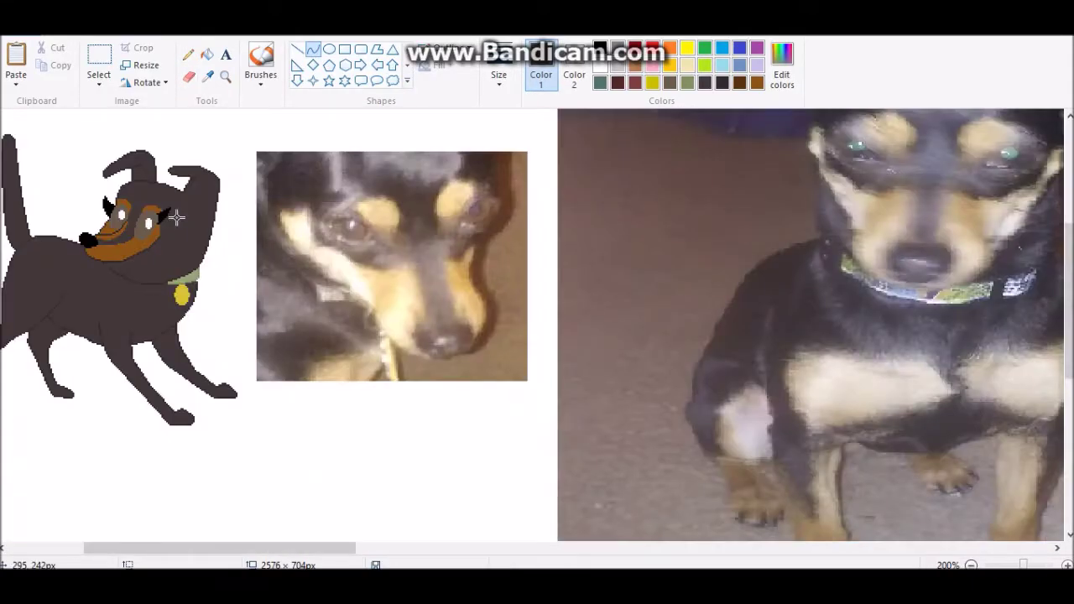
pyautogui.scroll(1, 176, 217)
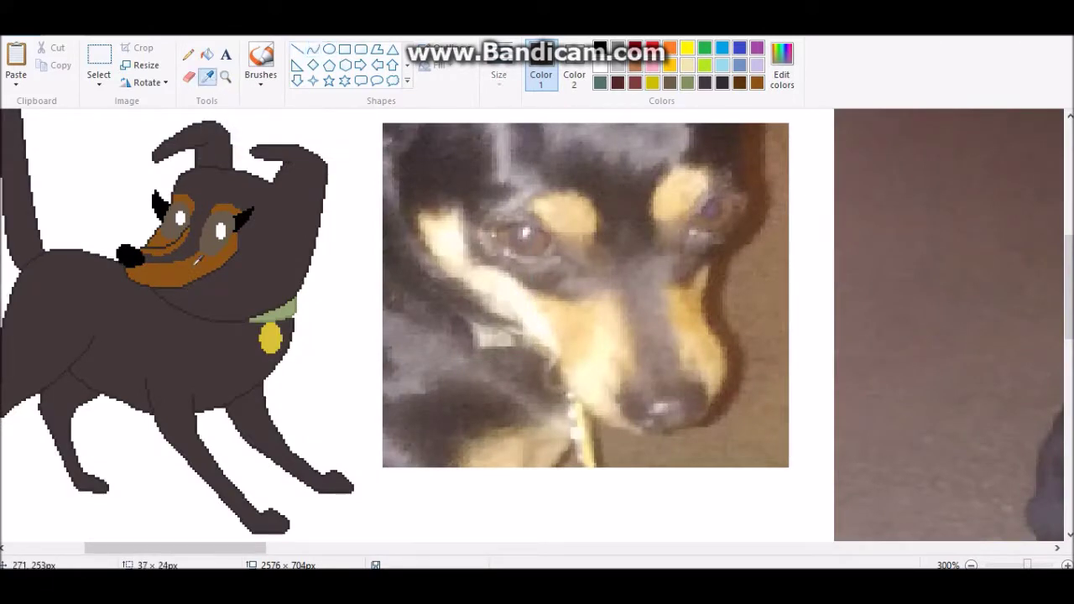
pyautogui.click(196, 261)
pyautogui.scroll(1, 196, 260)
pyautogui.moveTo(168, 273); pyautogui.dragTo(357, 188)
pyautogui.scroll(3, 328, 280)
pyautogui.moveTo(327, 280); pyautogui.dragTo(340, 341)
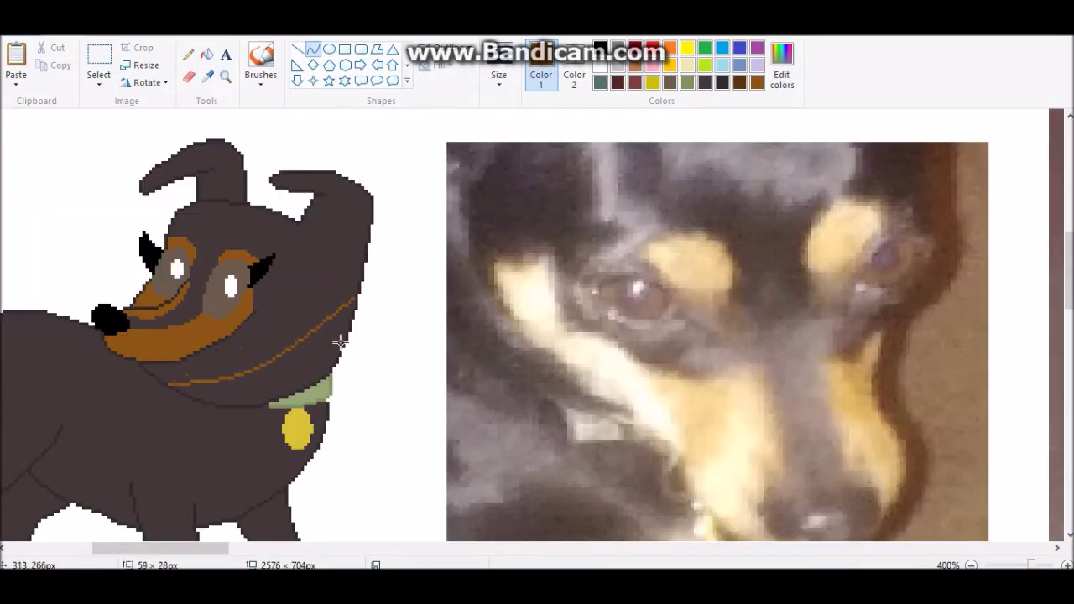
pyautogui.click(206, 54)
pyautogui.click(252, 369)
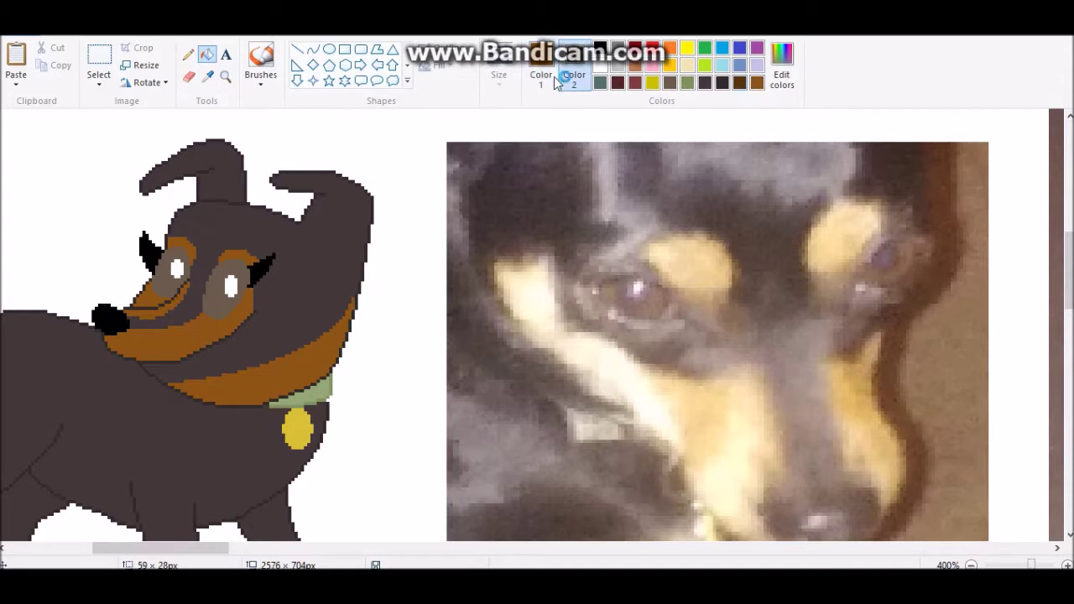
pyautogui.click(188, 76)
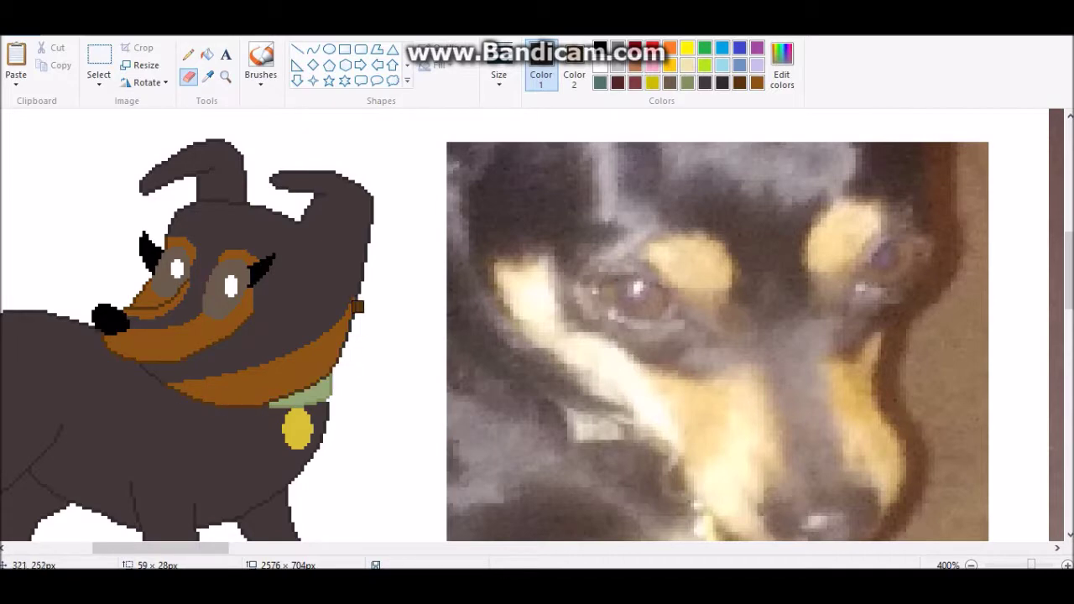
pyautogui.scroll(-3, 377, 366)
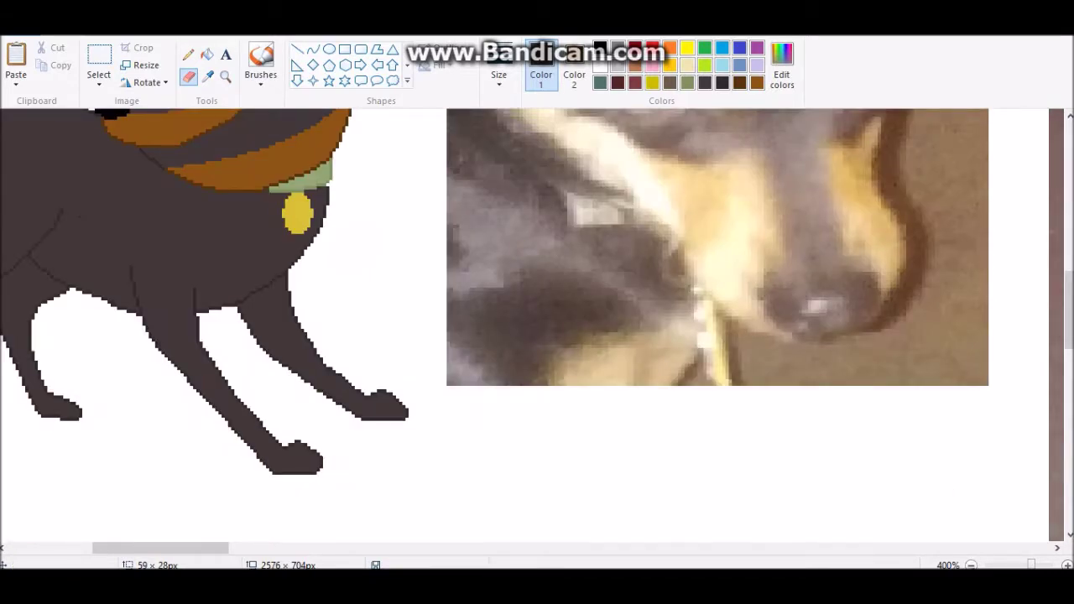
# - Write the 26 pt Calibri note "I'm not gonna add Calis markings" below the pasted face and remove it again
pyautogui.scroll(-4, 376, 367)
pyautogui.click(225, 76)
pyautogui.scroll(2, 311, 372)
pyautogui.scroll(-3, 311, 372)
pyautogui.click(225, 54)
pyautogui.moveTo(338, 461); pyautogui.dragTo(627, 498)
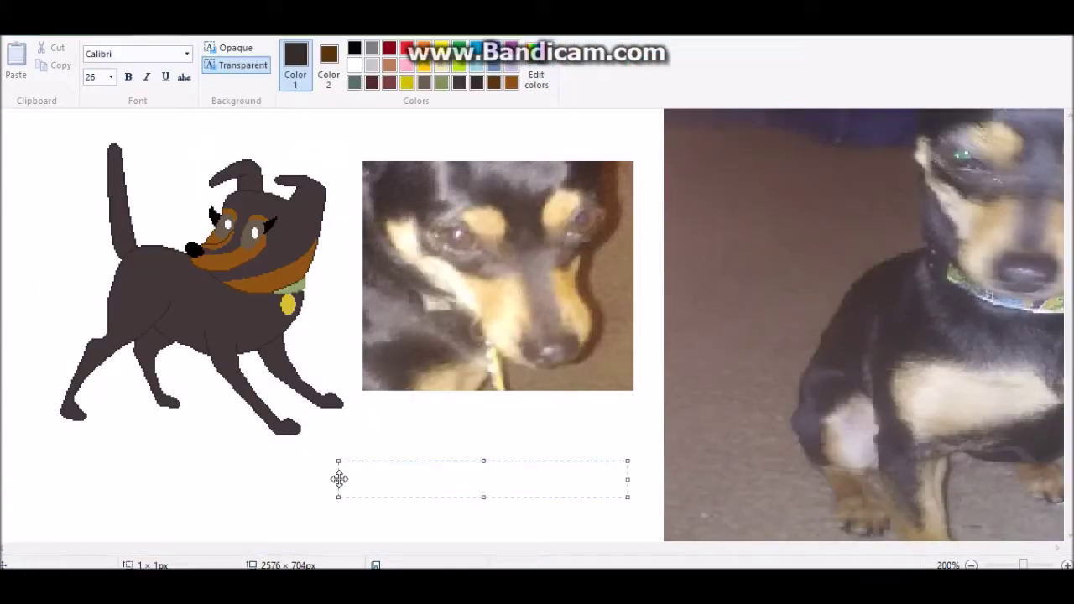
pyautogui.write('what')
pyautogui.press('Return')
pyautogui.write("I'm not gon")
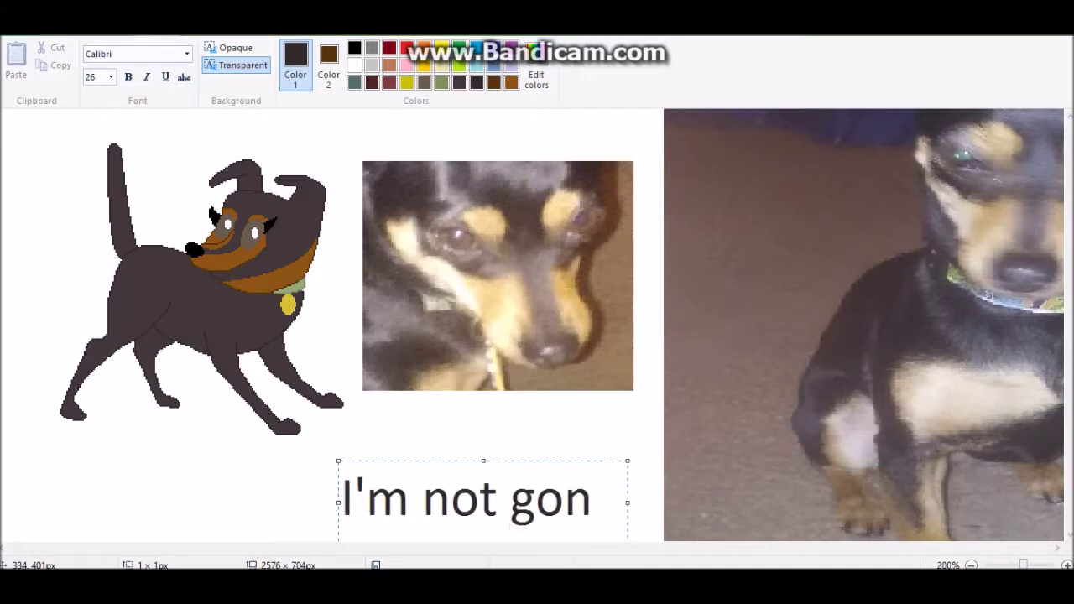
pyautogui.write('na add Calis markings')
pyautogui.press('Return')
pyautogui.write('It looks weri')
pyautogui.hotkey('ctrl', 'z')
# - Delete the pasted face photo beside the drawn dog and fill the leftover rectangle with white
pyautogui.click(99, 63)
pyautogui.moveTo(357, 159); pyautogui.dragTo(641, 410)
pyautogui.press('Delete')
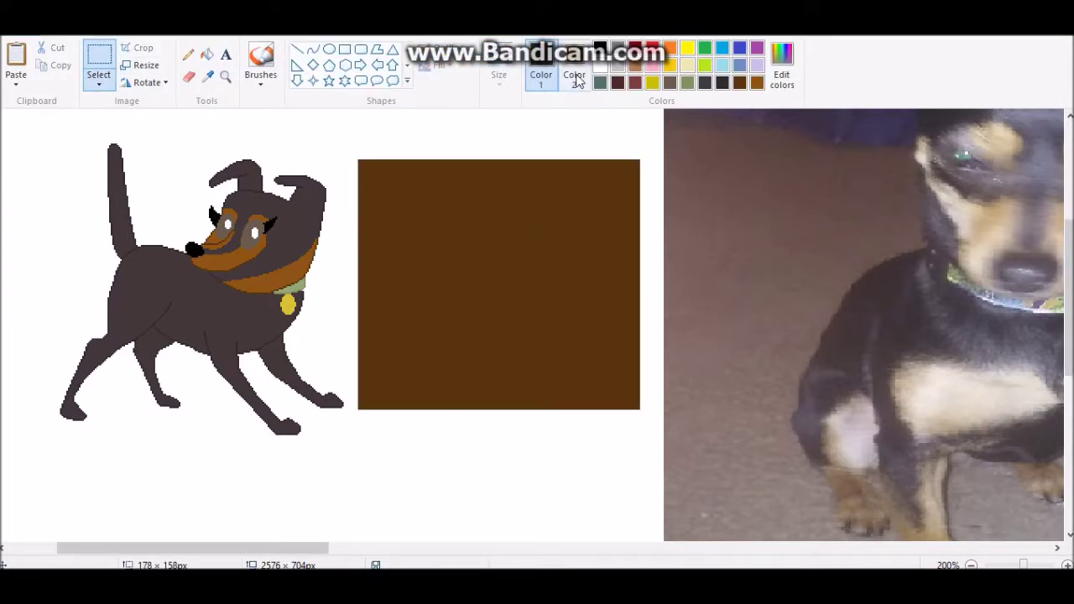
pyautogui.click(207, 54)
pyautogui.click(391, 218)
# - Cover the orange-brown markings on the dog's brows, muzzle and cheek with the dark coat color
pyautogui.click(225, 76)
pyautogui.click(220, 180)
pyautogui.click(188, 76)
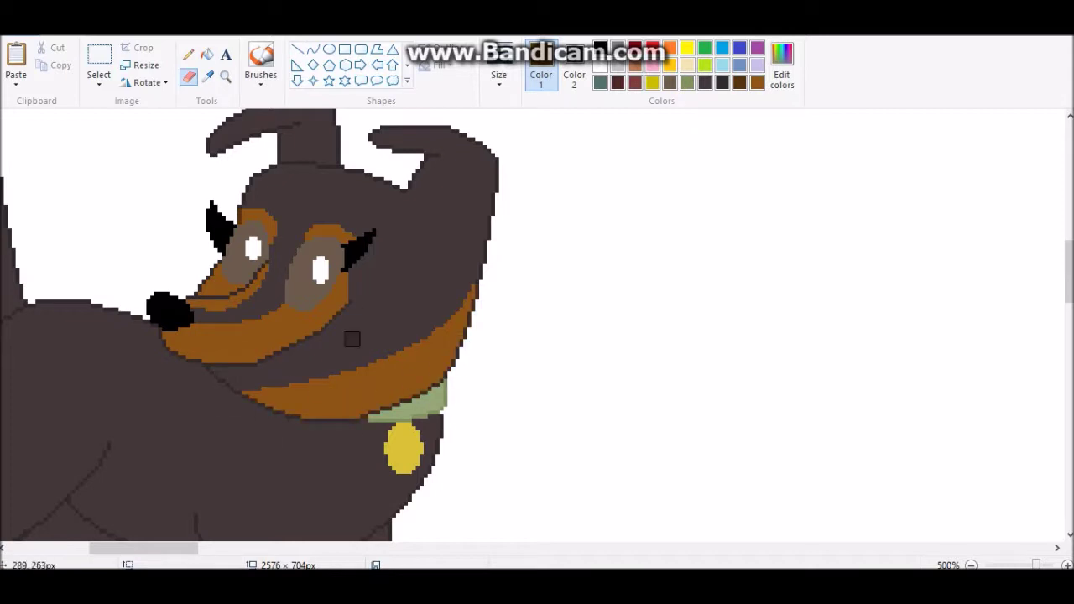
pyautogui.click(207, 55)
pyautogui.click(255, 222)
pyautogui.click(243, 289)
pyautogui.click(376, 374)
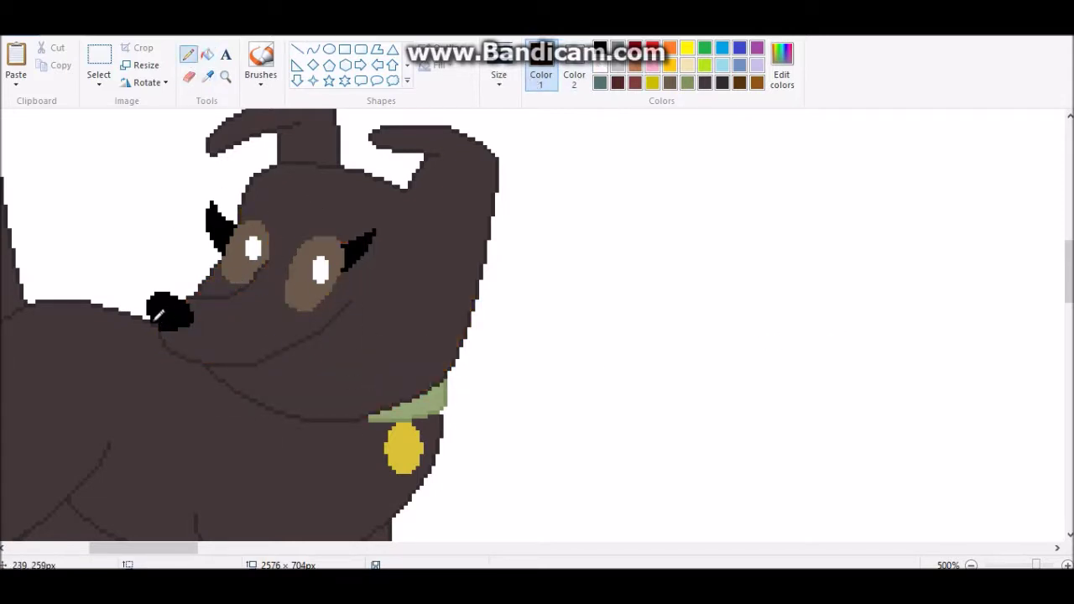
# - Try hand-lettering the name Cali in black on and beside the collar tag, and delete the letters
pyautogui.scroll(-5, 590, 447)
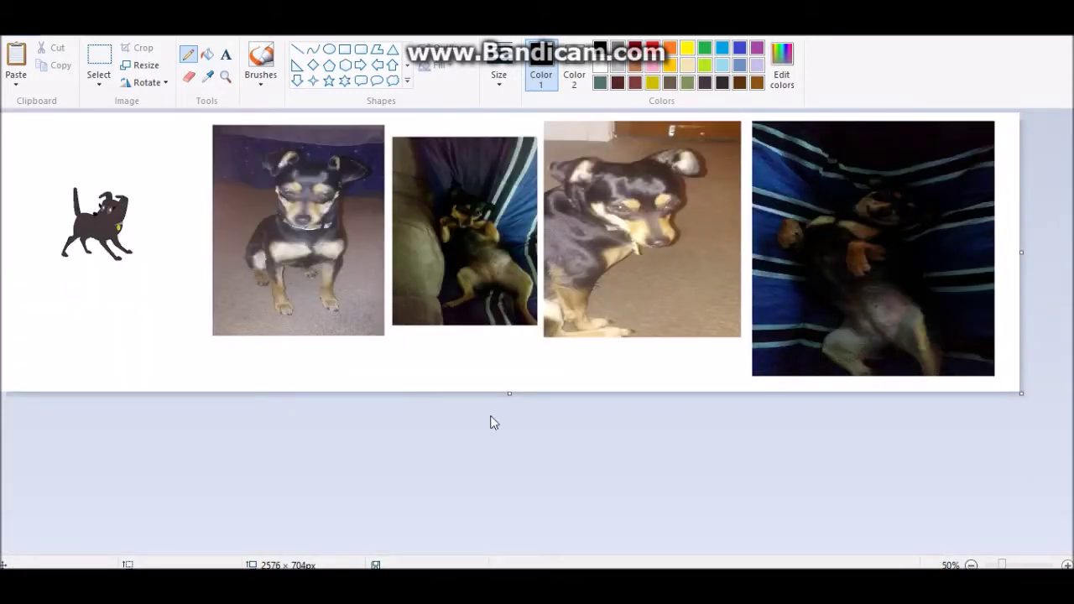
pyautogui.click(99, 57)
pyautogui.moveTo(53, 160); pyautogui.dragTo(144, 276)
pyautogui.click(225, 76)
pyautogui.click(117, 223)
pyautogui.click(207, 221)
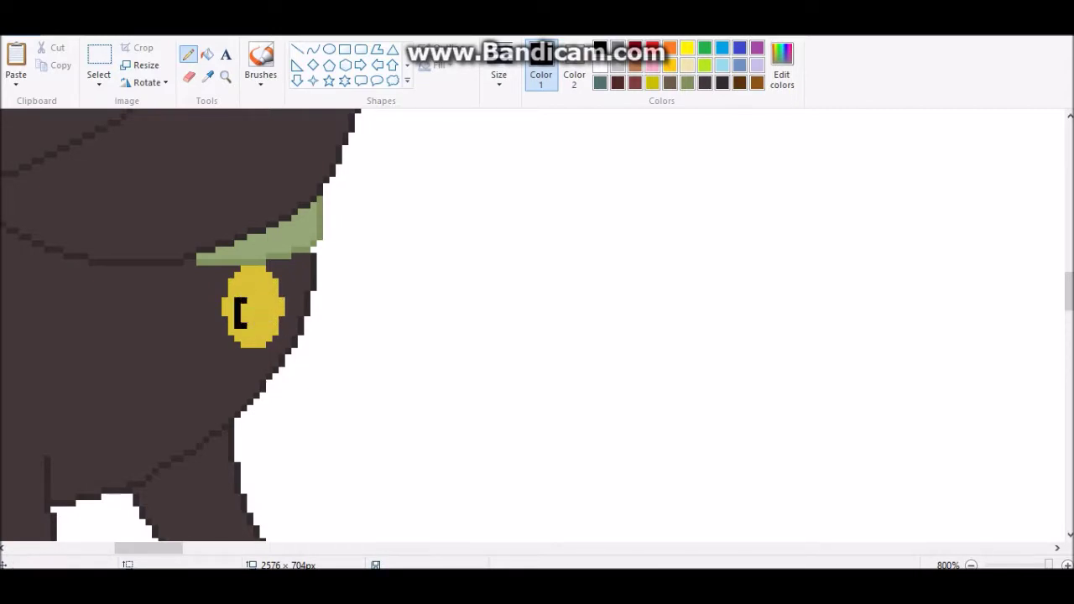
pyautogui.click(99, 57)
pyautogui.moveTo(341, 196); pyautogui.dragTo(546, 374)
pyautogui.moveTo(363, 249); pyautogui.dragTo(537, 365)
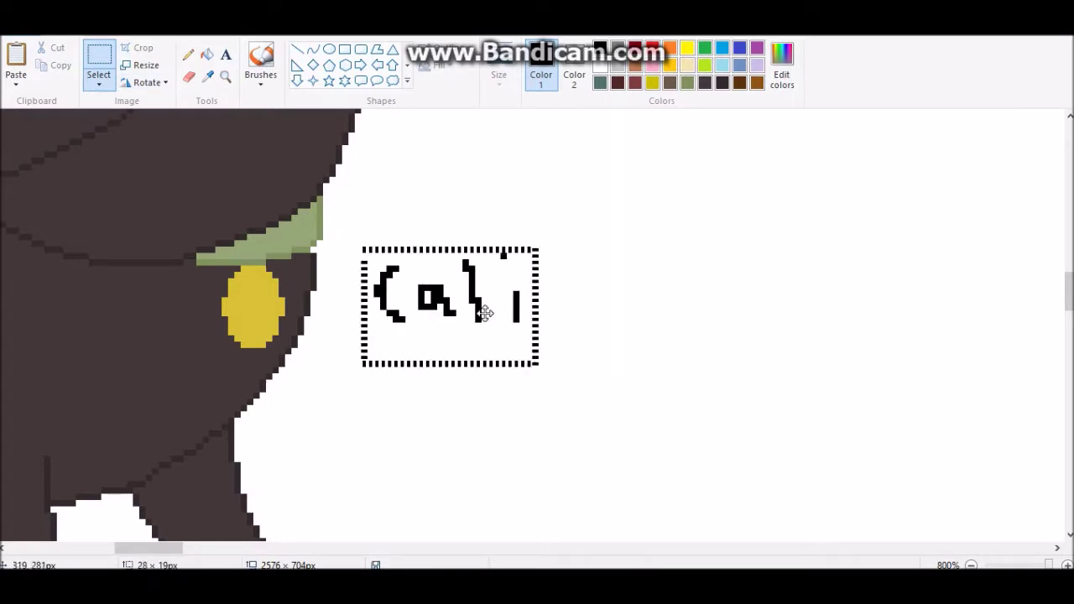
pyautogui.press('Delete')
# - Write "Cali" in black 8 pt Calibri with a transparent background beside the collar tag
pyautogui.click(224, 55)
pyautogui.moveTo(379, 242); pyautogui.dragTo(667, 278)
pyautogui.click(110, 76)
pyautogui.click(94, 98)
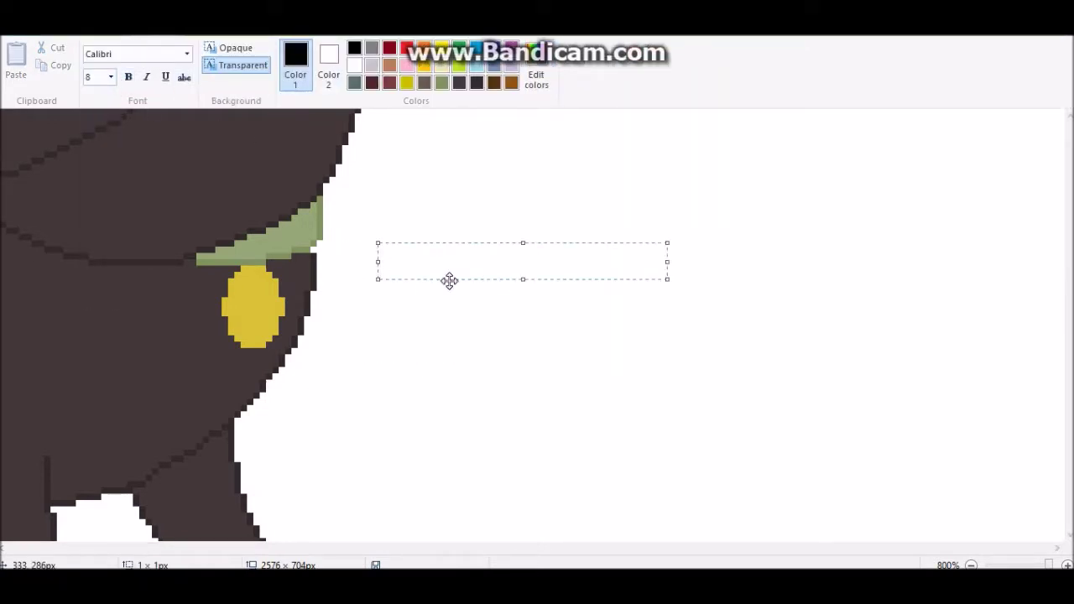
pyautogui.write('Cali')
pyautogui.click(336, 252)
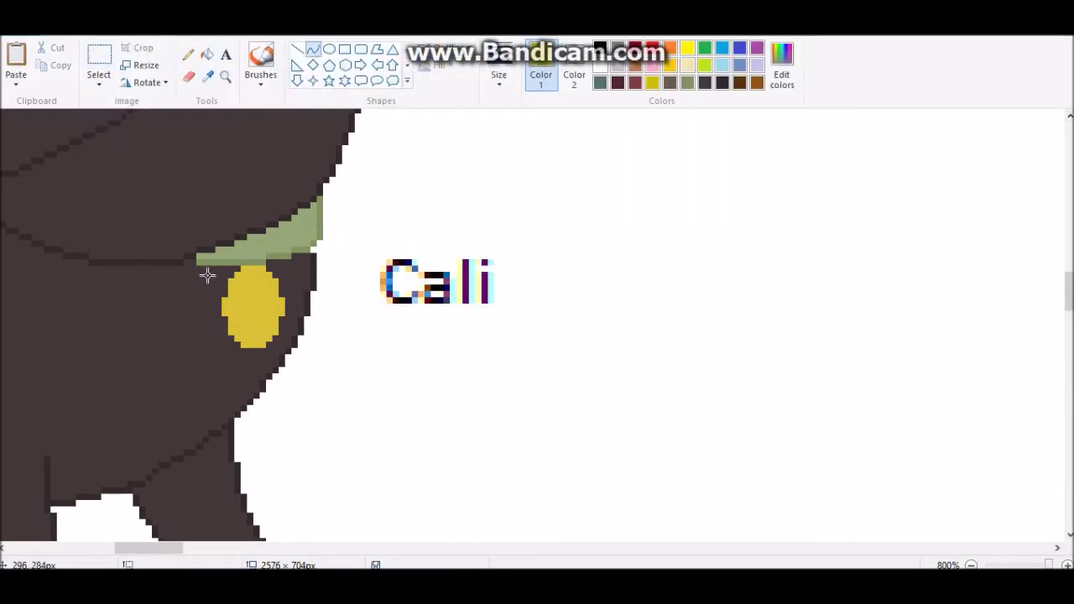
# - Enlarge the collar tag by drawing a wider yellow outline around it and filling the gap with yellow
pyautogui.moveTo(250, 359); pyautogui.dragTo(203, 319)
pyautogui.click(207, 54)
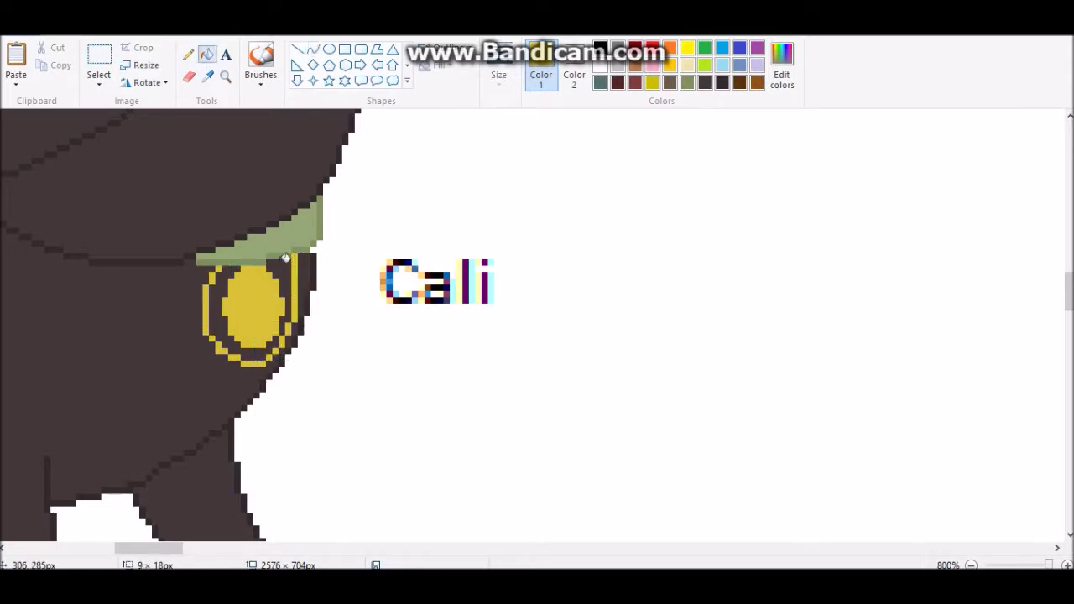
pyautogui.click(216, 312)
# - Select the small "Cali" lettering beside the collar tag and delete it
pyautogui.click(98, 63)
pyautogui.moveTo(367, 251); pyautogui.dragTo(518, 336)
pyautogui.moveTo(458, 288)
pyautogui.mouseDown()
pyautogui.moveTo(272, 307)
pyautogui.moveTo(461, 300)
pyautogui.moveTo(473, 281)
pyautogui.mouseUp()
pyautogui.rightClick(484, 283)
pyautogui.click(493, 398)
# - Try placing a "Cali" text directly over the enlarged yellow tag at font size 6
pyautogui.click(226, 55)
pyautogui.click(398, 258)
pyautogui.write('Ca')
pyautogui.moveTo(479, 351)
pyautogui.mouseDown()
pyautogui.moveTo(531, 351)
pyautogui.moveTo(473, 346)
pyautogui.mouseUp()
pyautogui.moveTo(492, 257); pyautogui.dragTo(295, 260)
pyautogui.moveTo(335, 349); pyautogui.dragTo(401, 384)
pyautogui.moveTo(306, 306); pyautogui.dragTo(168, 293)
pyautogui.click(104, 80)
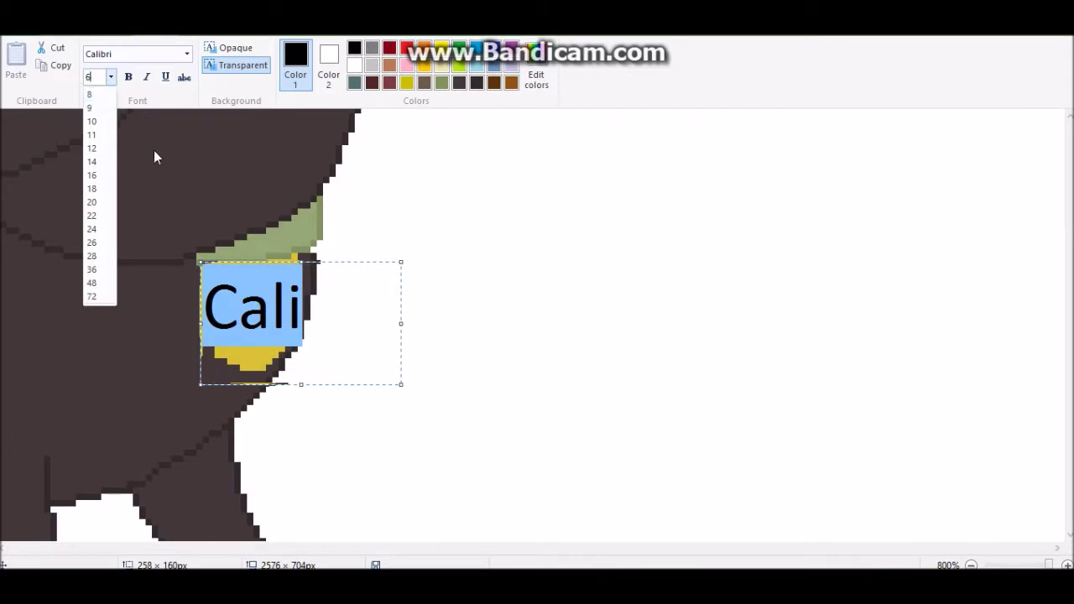
pyautogui.click(288, 261)
pyautogui.moveTo(287, 260); pyautogui.dragTo(300, 271)
pyautogui.click(477, 308)
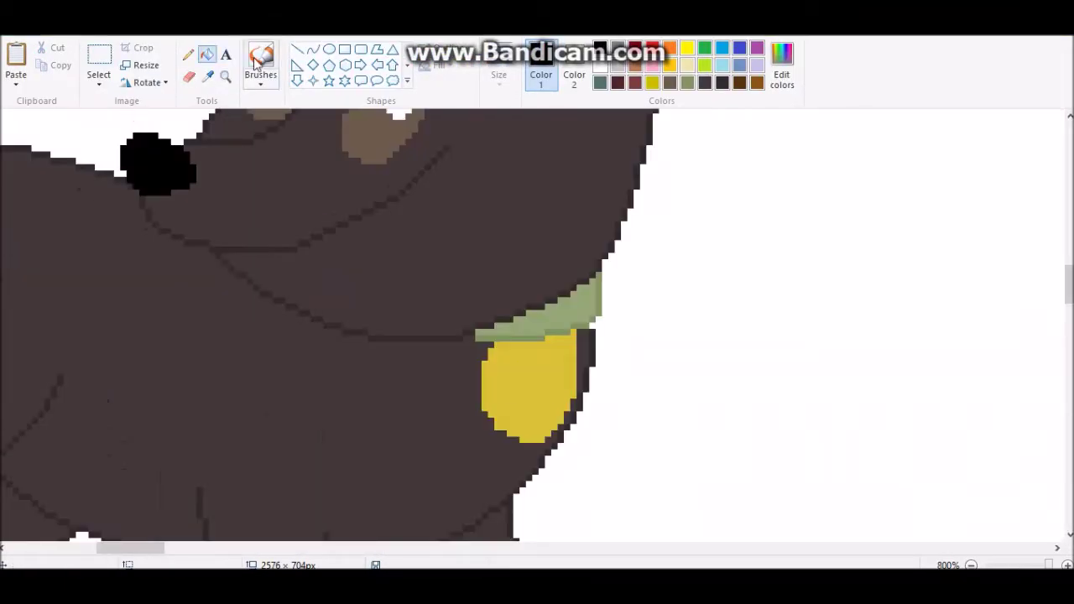
# - Hand-letter "Cali" in black pixels on the yellow collar tag with the pencil
pyautogui.click(188, 54)
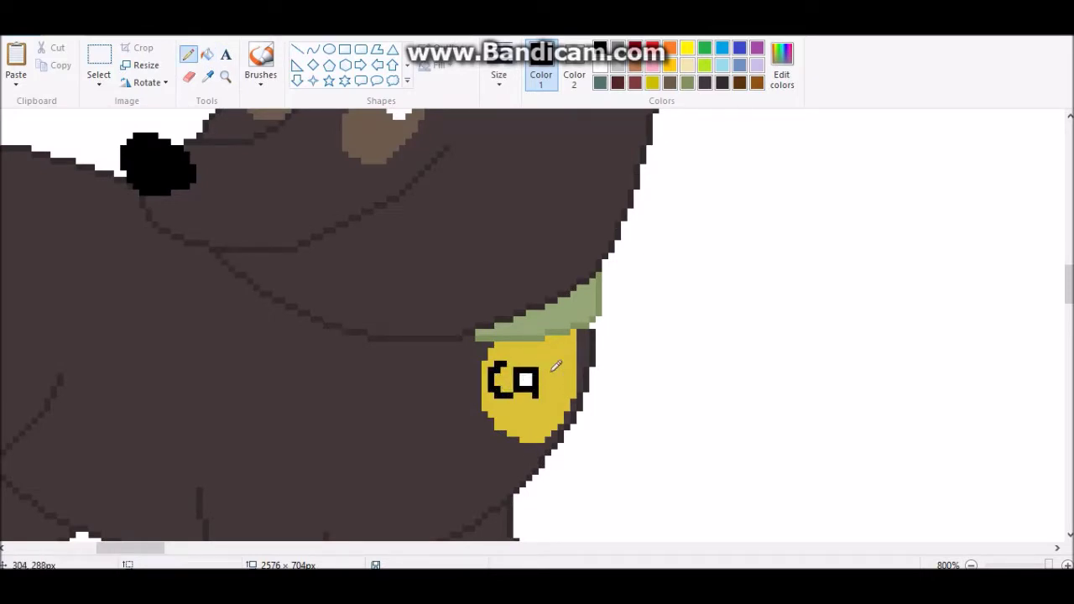
pyautogui.click(553, 362)
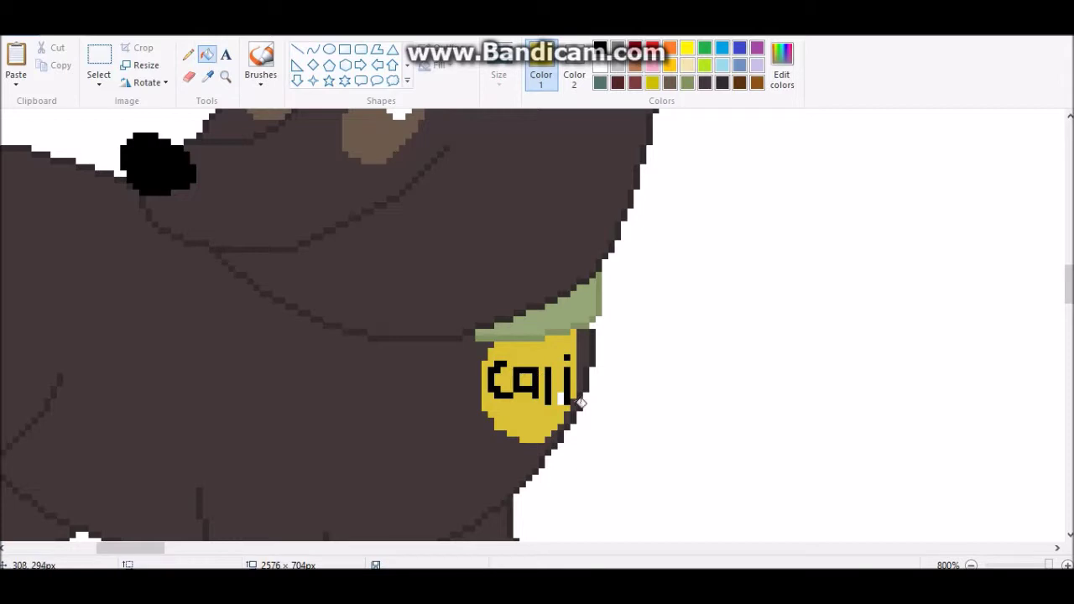
# - Cut the finished dog from the photo canvas and paste it beside the Pets box on the reference sheet
pyautogui.click(971, 565)
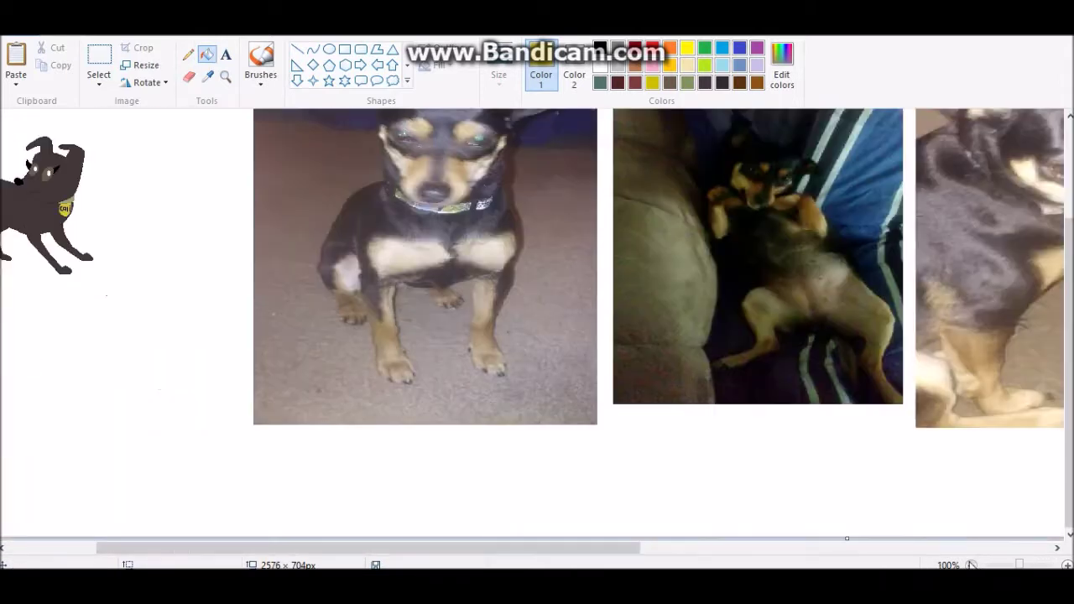
pyautogui.click(971, 565)
pyautogui.click(98, 59)
pyautogui.moveTo(48, 156); pyautogui.dragTo(159, 285)
pyautogui.rightClick(139, 223)
pyautogui.click(151, 233)
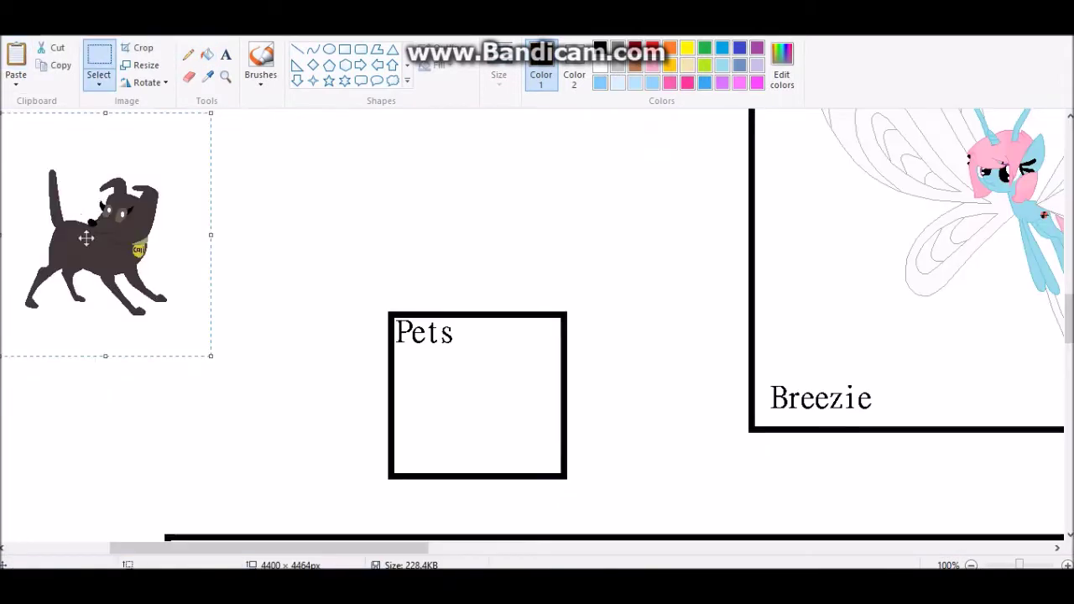
pyautogui.moveTo(84, 235); pyautogui.dragTo(227, 312)
pyautogui.click(382, 274)
# - Move the lower half of the Pets frame down to make it taller and place the dog inside it
pyautogui.moveTo(587, 483); pyautogui.dragTo(338, 387)
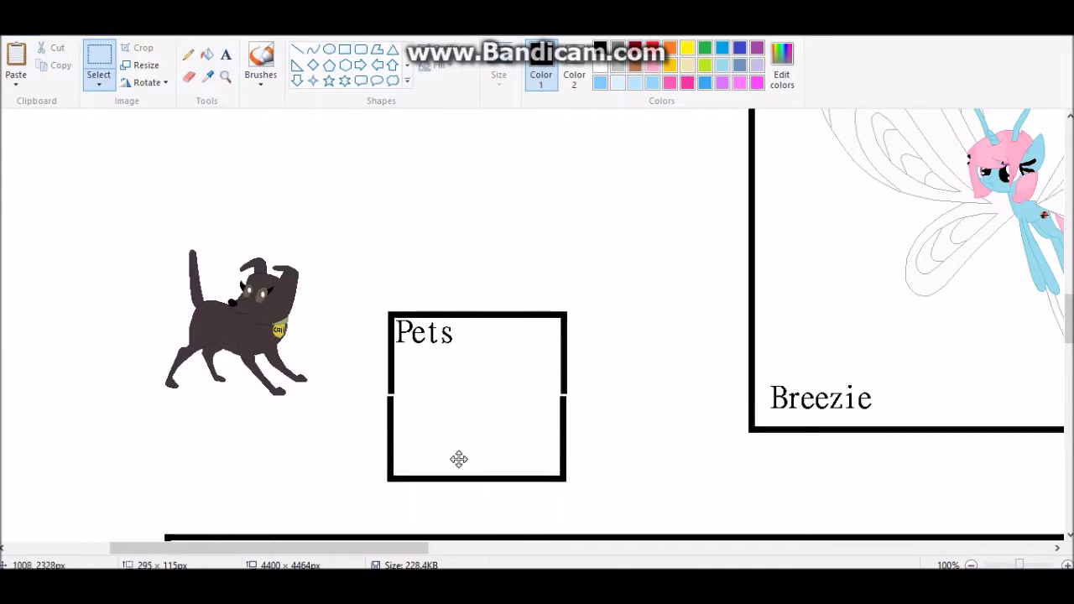
pyautogui.moveTo(458, 458); pyautogui.dragTo(459, 469)
pyautogui.moveTo(234, 321); pyautogui.dragTo(475, 408)
pyautogui.hotkey('ctrl', 'z')
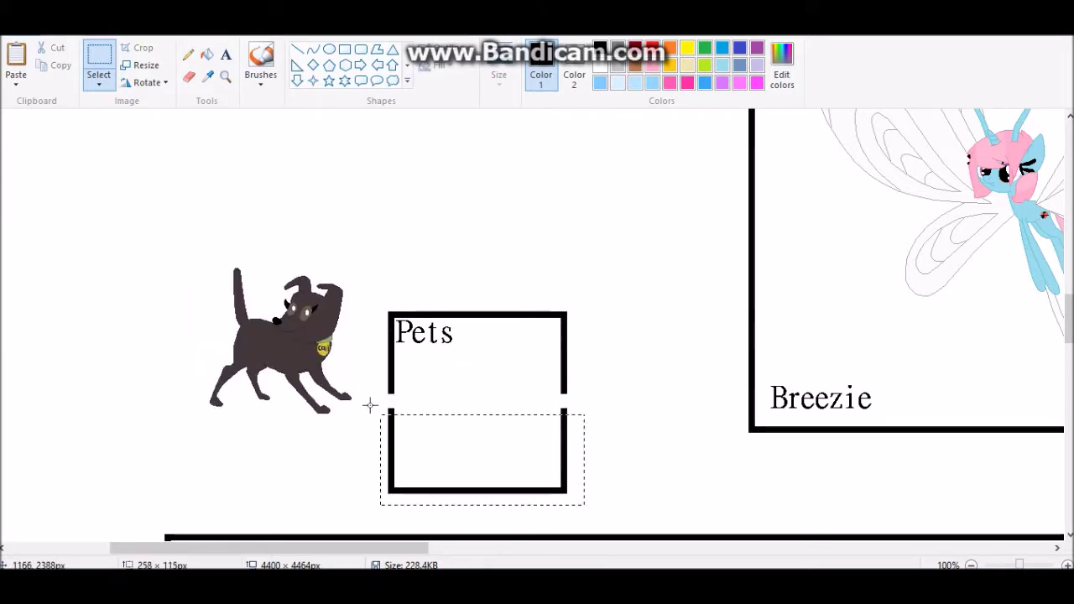
pyautogui.moveTo(443, 452); pyautogui.dragTo(443, 460)
pyautogui.moveTo(226, 355); pyautogui.dragTo(435, 430)
# - Align the lower half of the Pets frame with its upper half using a free-form selection
pyautogui.scroll(1, 230, 242)
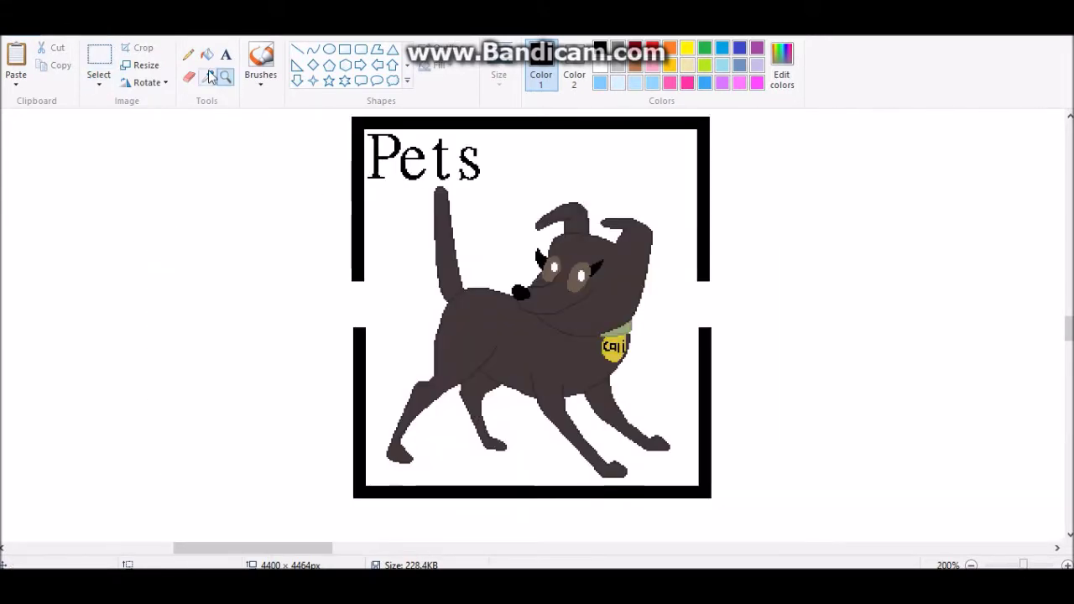
pyautogui.click(313, 51)
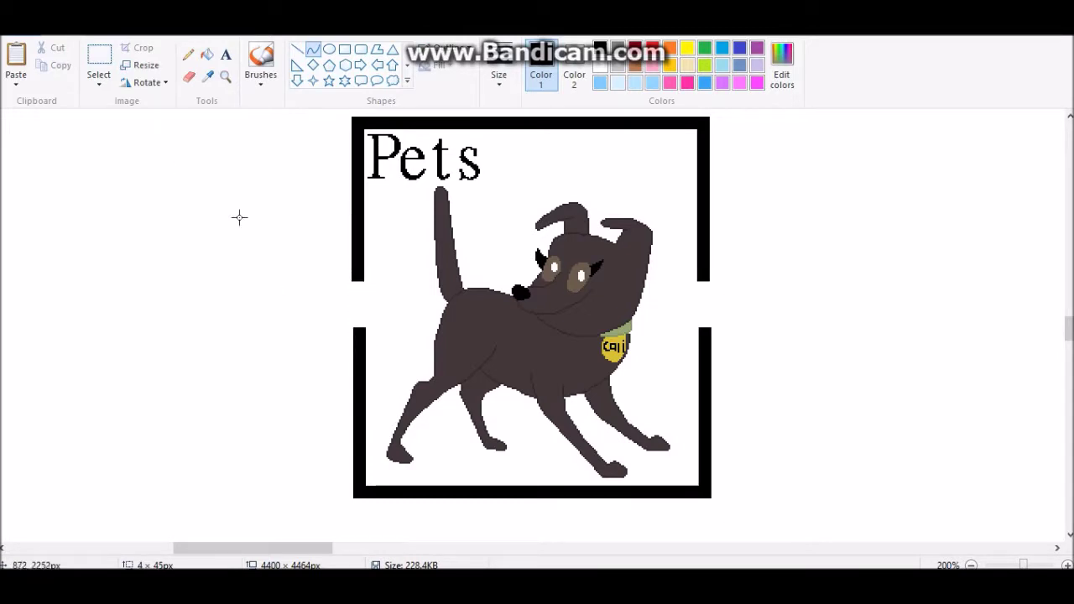
pyautogui.click(99, 58)
pyautogui.click(99, 84)
pyautogui.click(125, 127)
pyautogui.moveTo(375, 315)
pyautogui.mouseDown()
pyautogui.moveTo(719, 510)
pyautogui.moveTo(634, 481)
pyautogui.moveTo(377, 450)
pyautogui.moveTo(375, 319)
pyautogui.mouseUp()
pyautogui.moveTo(398, 379); pyautogui.dragTo(395, 378)
# - Bridge the gaps in both side borders of the Pets frame with black
pyautogui.click(312, 51)
pyautogui.scroll(-2, 356, 172)
pyautogui.moveTo(356, 172); pyautogui.dragTo(356, 231)
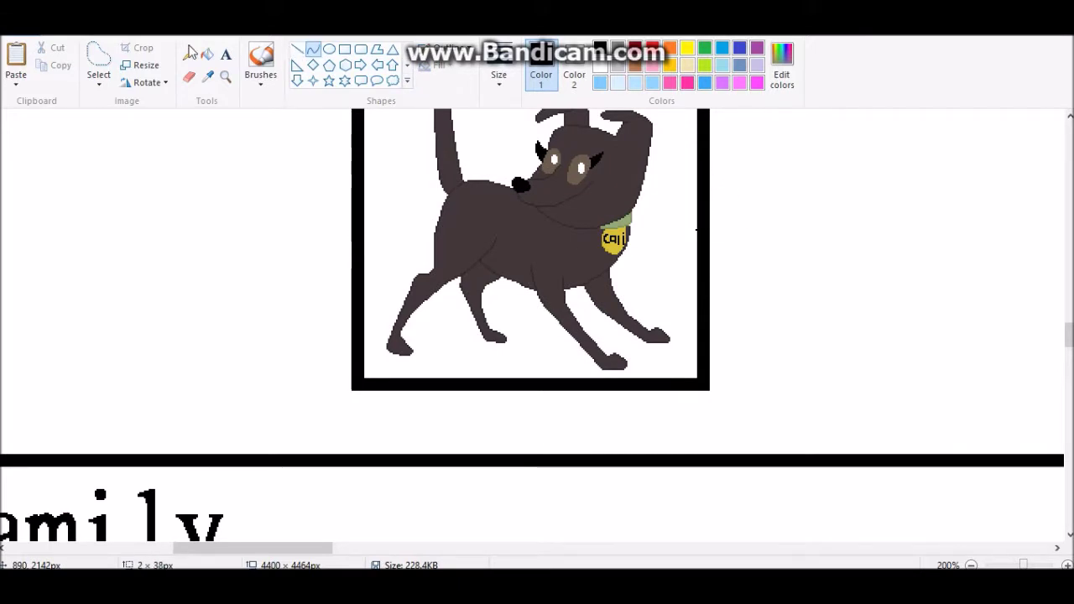
pyautogui.scroll(3, 701, 221)
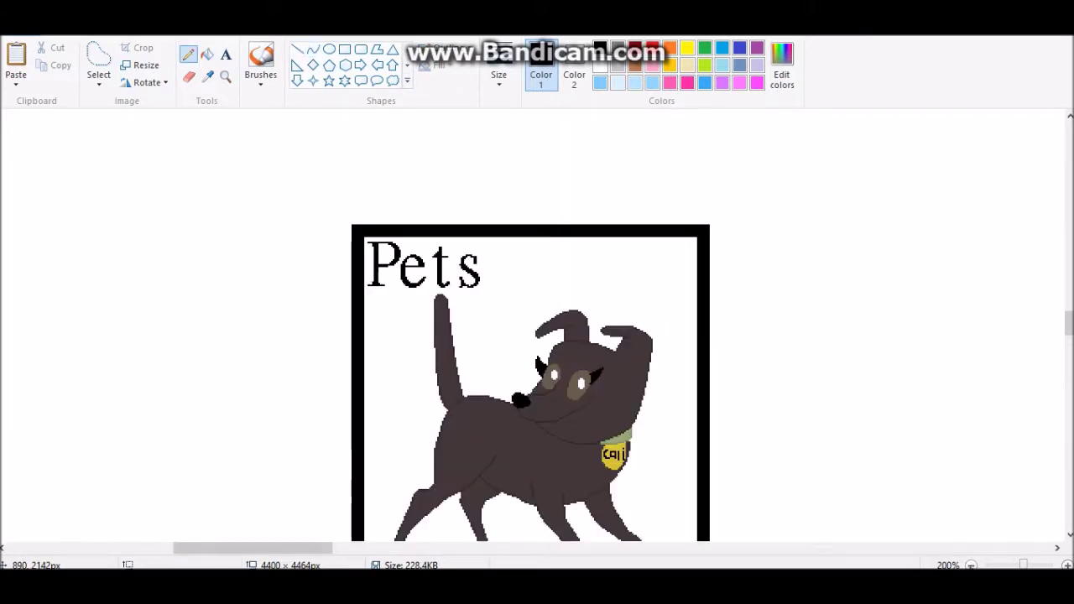
pyautogui.scroll(-4, 749, 250)
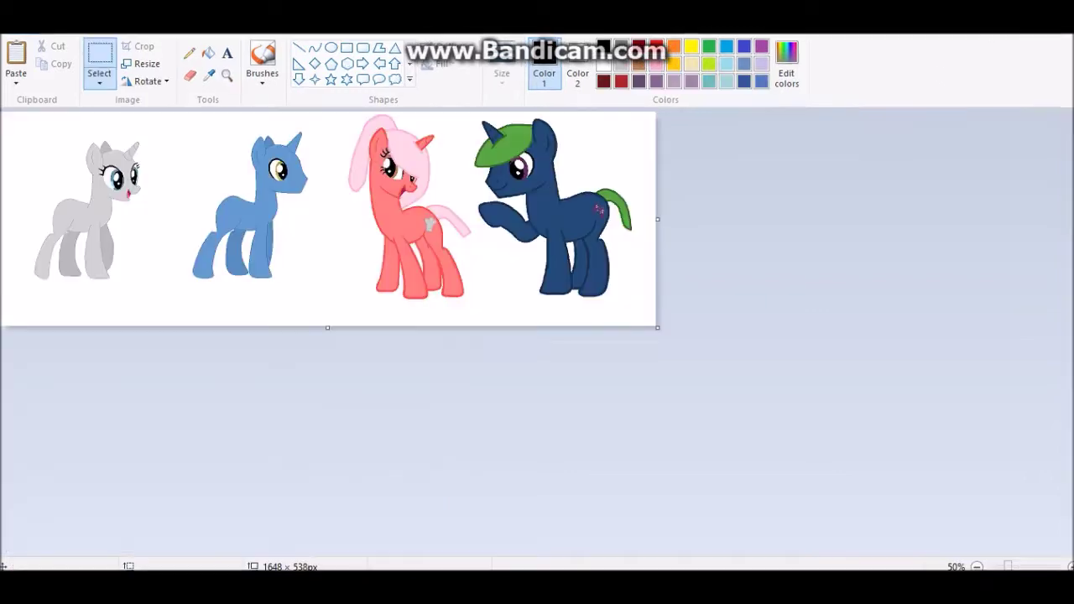
# - In the picture with the four ponies, recolour the grey foal's irises with the brown of the coral mare's eyes
pyautogui.scroll(3, 263, 240)
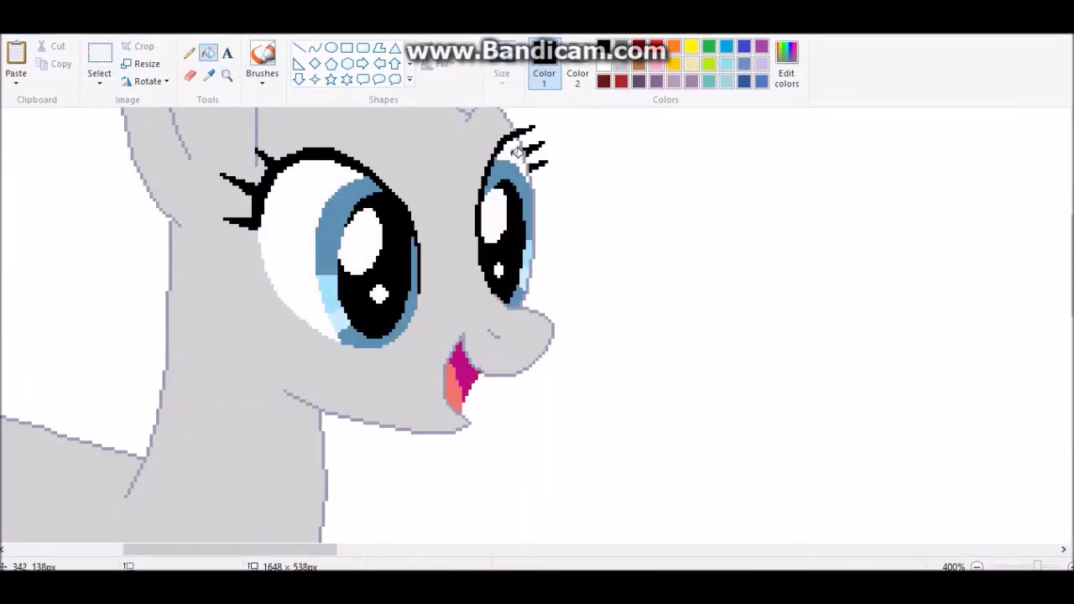
pyautogui.hscroll(10, 496, 217)
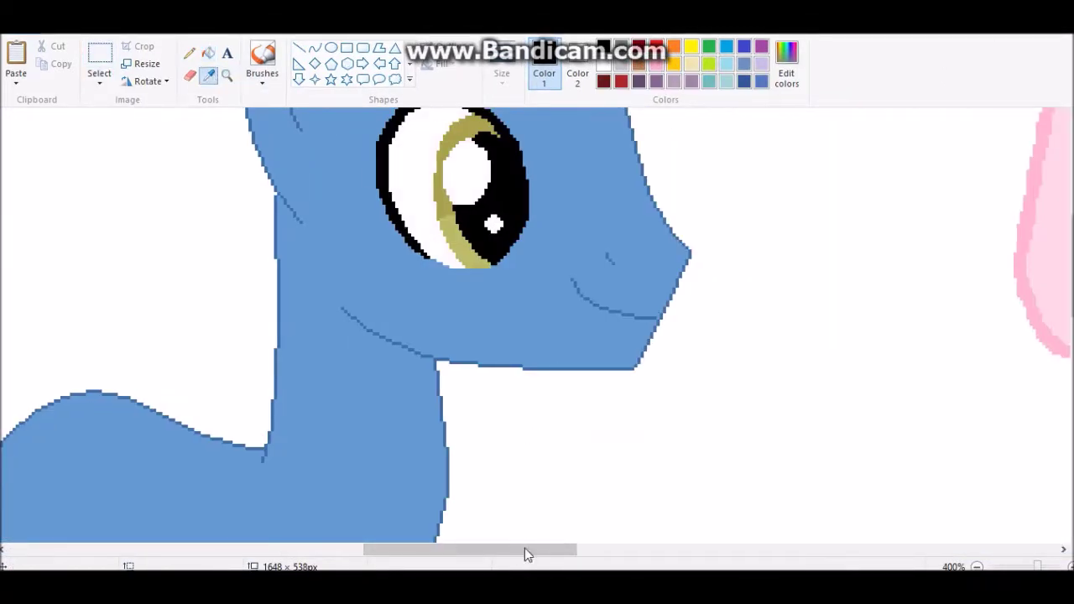
pyautogui.hscroll(8, 521, 534)
pyautogui.click(703, 522)
pyautogui.hscroll(-18, 704, 525)
pyautogui.click(786, 63)
pyautogui.click(391, 400)
pyautogui.click(250, 296)
# - Mix a lighter brown and fill the remaining blue highlight bands in the grey foal's irises
pyautogui.click(786, 63)
pyautogui.click(709, 230)
pyautogui.click(391, 400)
pyautogui.click(448, 251)
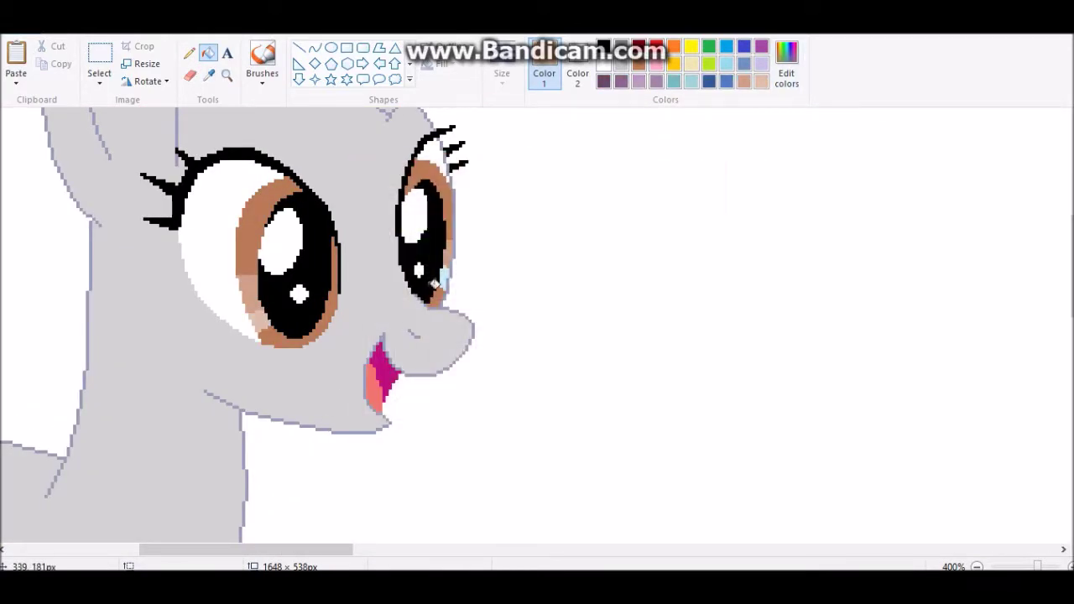
pyautogui.click(443, 277)
# - Sample the coral mare's red outline colour and replace the grey foal's head and neck outlines with it using the eraser
pyautogui.hscroll(10, 703, 479)
pyautogui.click(208, 74)
pyautogui.click(232, 216)
pyautogui.hscroll(-11, 280, 503)
pyautogui.click(208, 74)
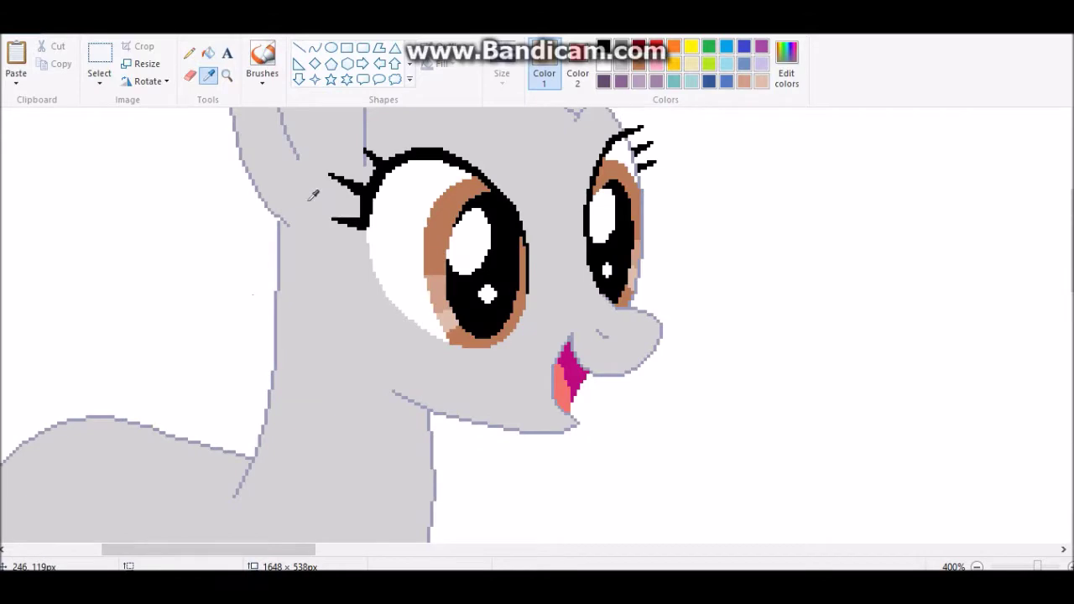
pyautogui.scroll(5, 313, 194)
pyautogui.click(190, 75)
pyautogui.moveTo(252, 168)
pyautogui.mouseDown()
pyautogui.moveTo(503, 180)
pyautogui.moveTo(722, 439)
pyautogui.mouseUp()
pyautogui.scroll(-5, 503, 180)
# - Replace the remaining outlines on the grey foal's body and legs with the same coral red
pyautogui.moveTo(250, 550); pyautogui.dragTo(246, 549)
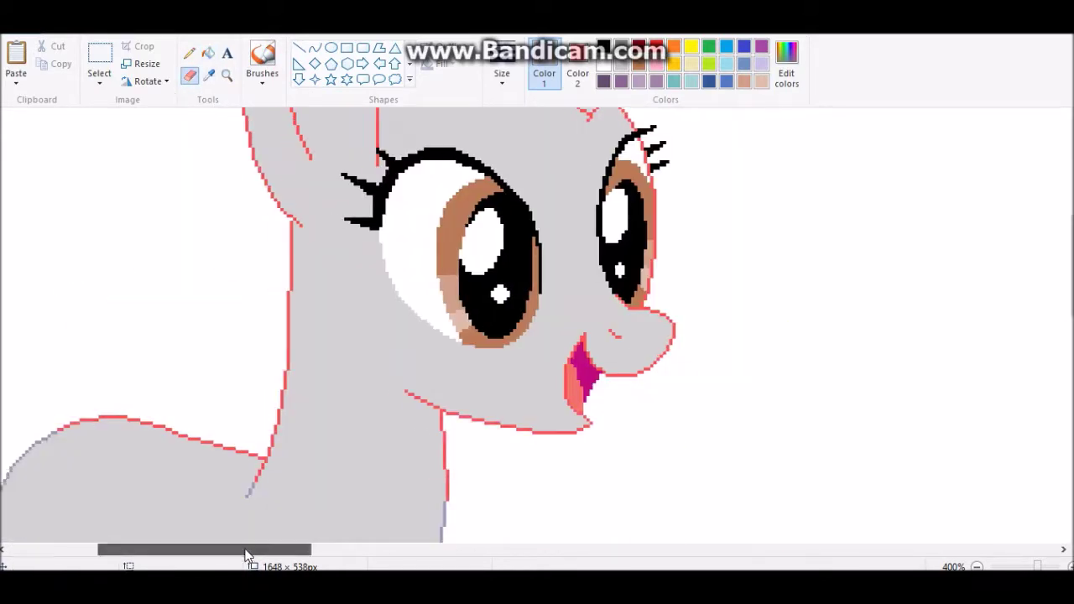
pyautogui.scroll(-8, 630, 267)
pyautogui.scroll(8, 681, 433)
pyautogui.hscroll(-4, 682, 434)
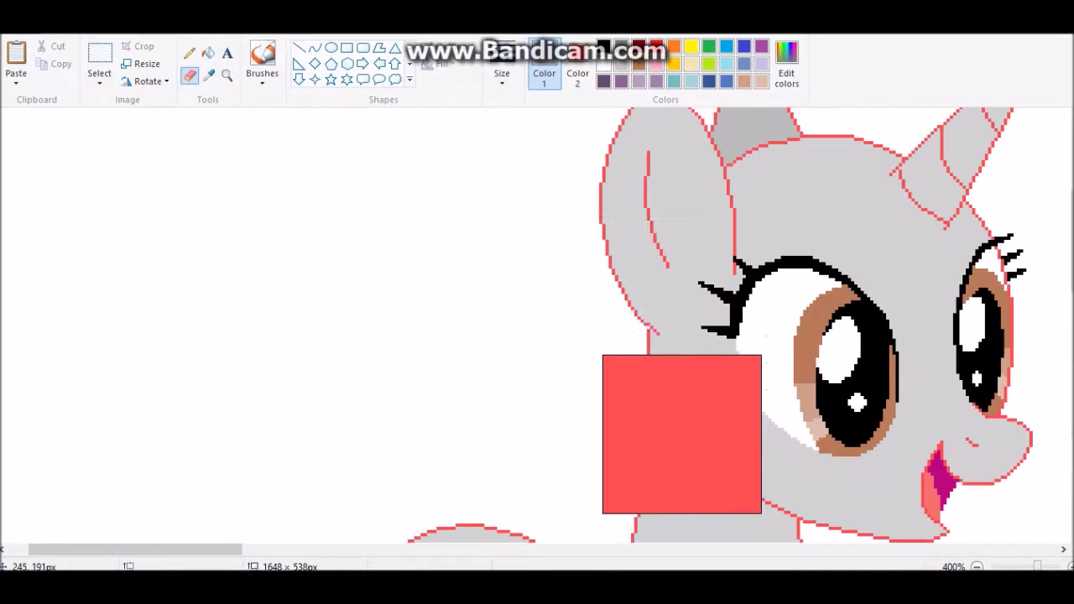
pyautogui.hscroll(10, 302, 503)
pyautogui.hscroll(-9, 302, 503)
# - Fill the foal's head, ears, horn, body and legs with the coral mare's coat colour
pyautogui.click(209, 54)
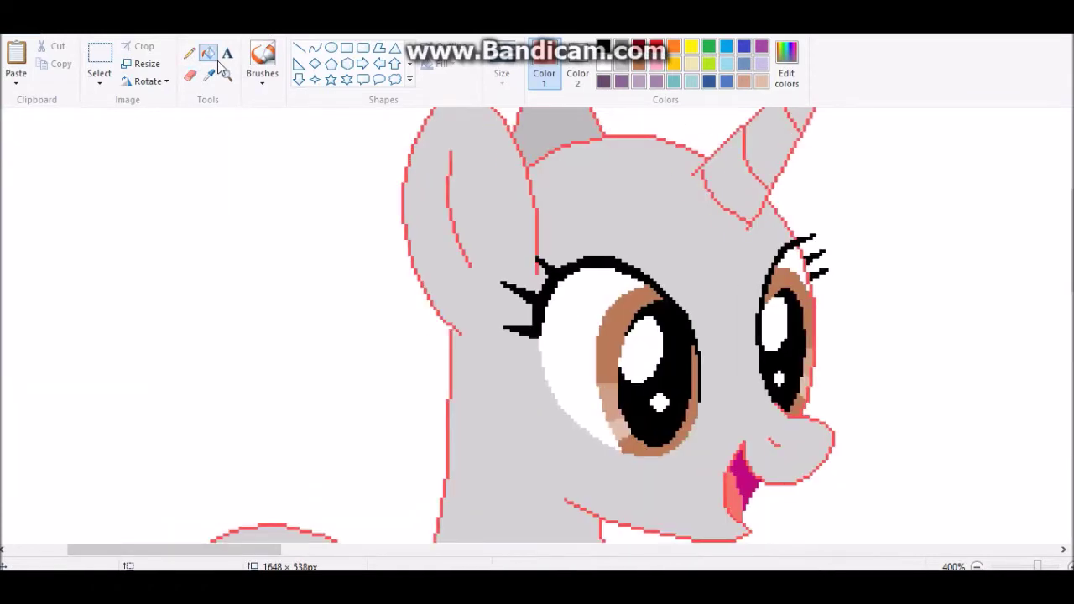
pyautogui.click(638, 193)
pyautogui.scroll(3, 736, 391)
pyautogui.click(735, 391)
pyautogui.scroll(-3, 735, 391)
pyautogui.scroll(-8, 398, 335)
pyautogui.scroll(8, 937, 505)
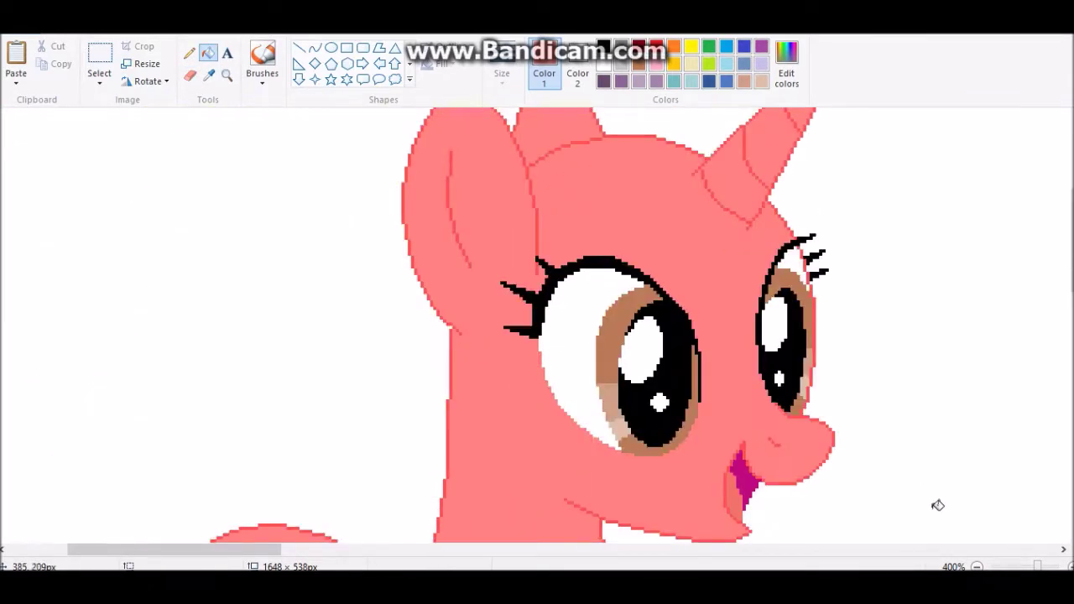
# - Fill the light blue colt's iris with the purple sampled from the navy stallion's eye
pyautogui.scroll(-2, 938, 505)
pyautogui.hscroll(6, 484, 425)
pyautogui.scroll(1, 484, 425)
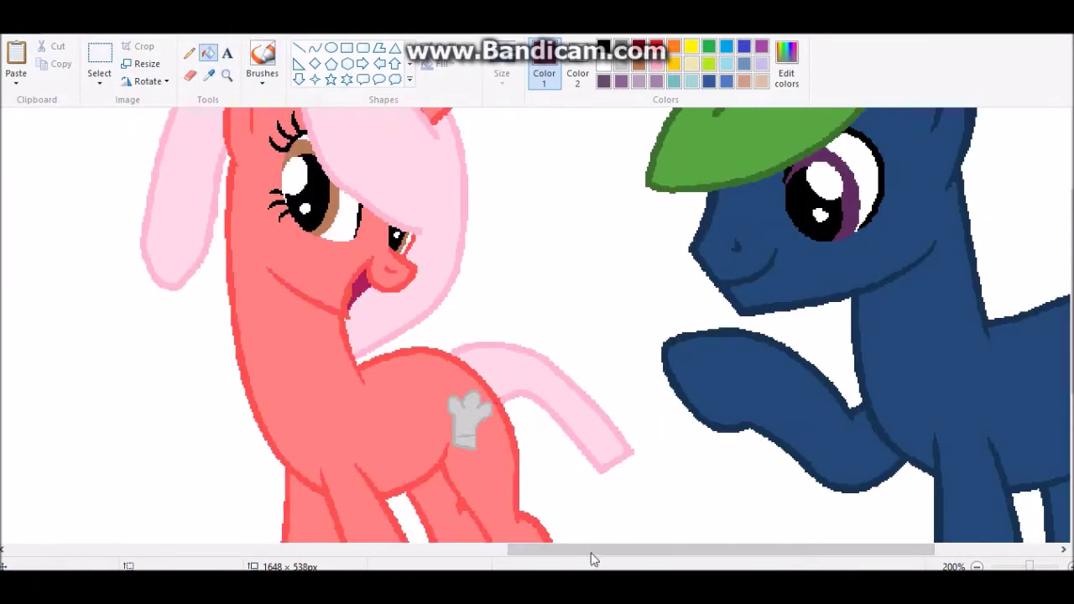
pyautogui.hscroll(-5, 592, 504)
pyautogui.scroll(1, 593, 503)
pyautogui.click(318, 252)
# - Mix lighter purples and dab them with the eraser onto the lower part of the colt's iris
pyautogui.click(148, 80)
pyautogui.click(209, 75)
pyautogui.click(577, 75)
pyautogui.doubleClick(577, 75)
pyautogui.click(388, 400)
pyautogui.click(190, 75)
pyautogui.click(502, 73)
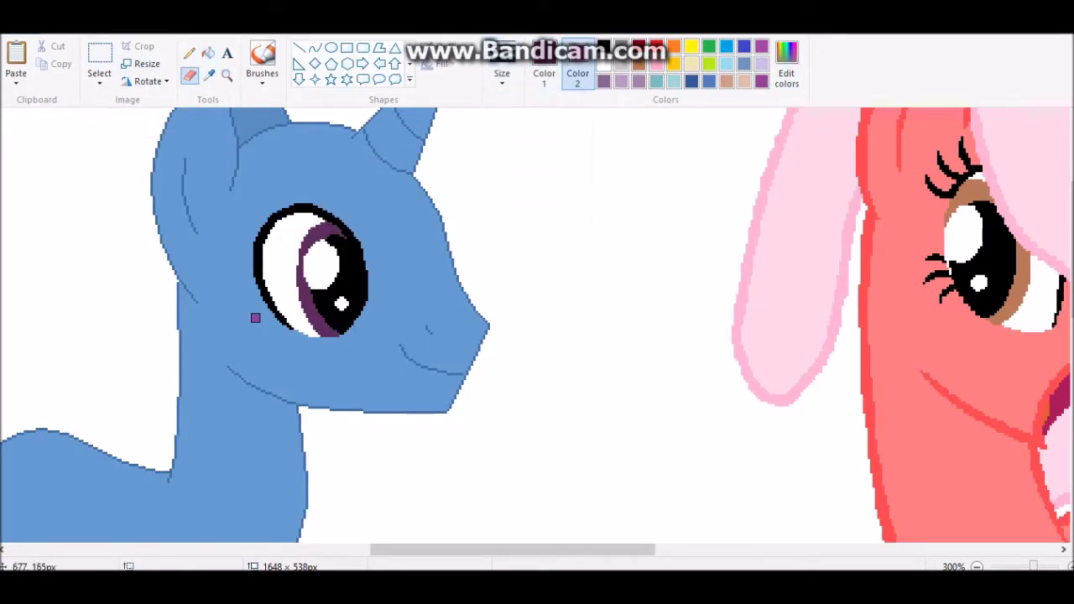
pyautogui.click(789, 76)
pyautogui.click(388, 400)
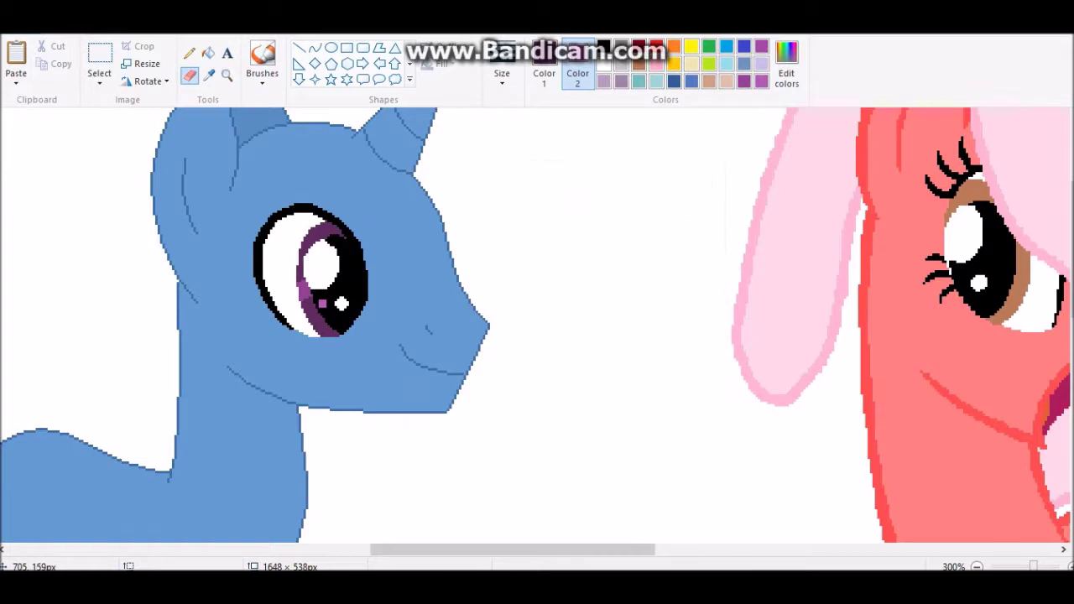
# - Sample the navy stallion's outline colour and replace the colt's head and neck outlines with it using an enlarged eraser
pyautogui.click(543, 73)
pyautogui.hscroll(5, 760, 536)
pyautogui.click(209, 75)
pyautogui.rightClick(506, 433)
pyautogui.hscroll(-5, 242, 360)
pyautogui.scroll(1, 463, 177)
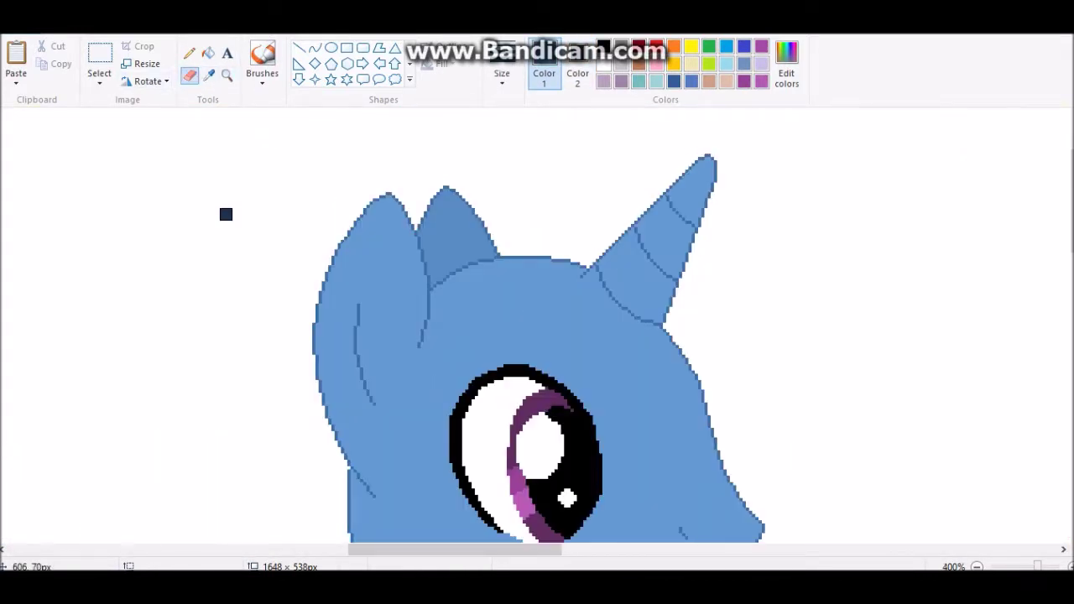
pyautogui.hotkey('ctrl', '+')
pyautogui.hotkey('ctrl', '+')
pyautogui.hotkey('ctrl', '+')
pyautogui.hotkey('ctrl', '+')
pyautogui.scroll(-10, 275, 348)
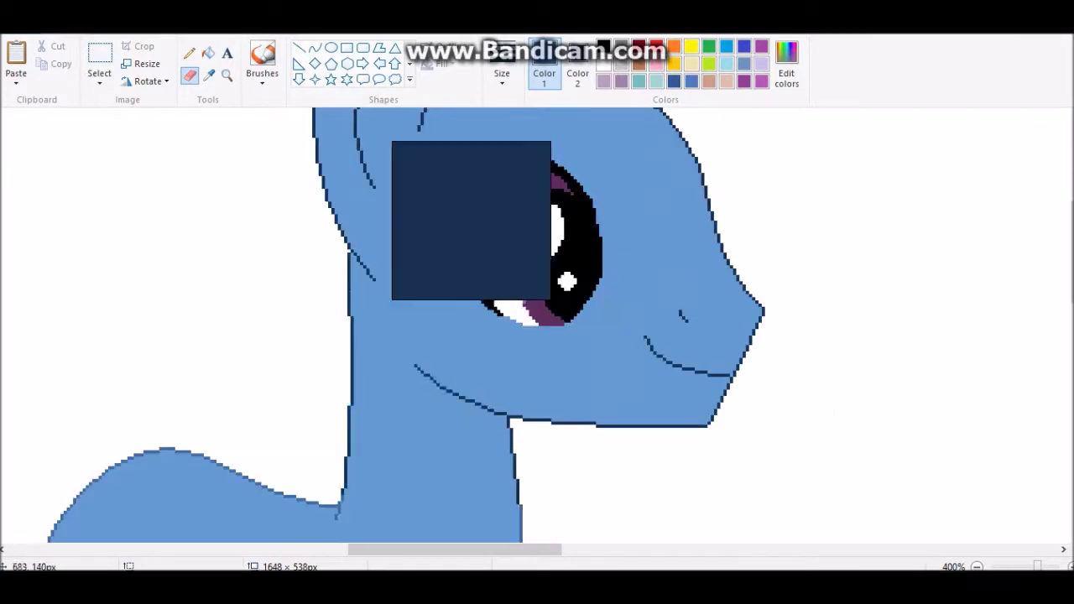
# - Recolour the colt's body and leg outlines in dark navy and fill his coat with the stallion's blue
pyautogui.hscroll(-3, 550, 552)
pyautogui.scroll(-10, 459, 363)
pyautogui.scroll(2, 481, 331)
pyautogui.scroll(10, 481, 332)
pyautogui.scroll(5, 878, 427)
pyautogui.hotkey('ctrl', '-')
pyautogui.hotkey('ctrl', '-')
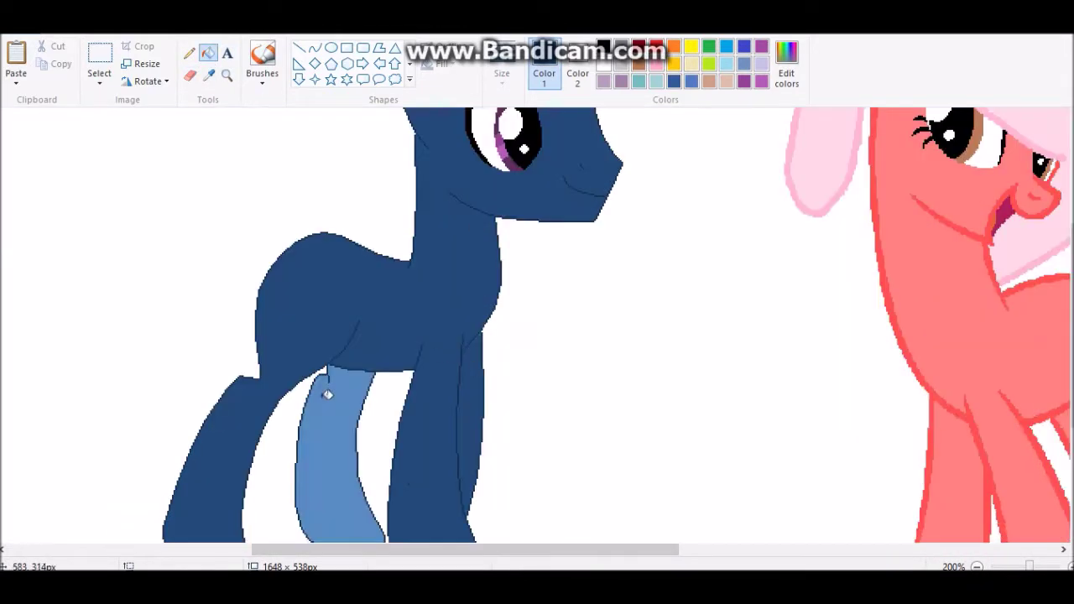
# - Widen the canvas to 2502 × 538 px, adding blank space beyond the navy stallion
pyautogui.click(977, 567)
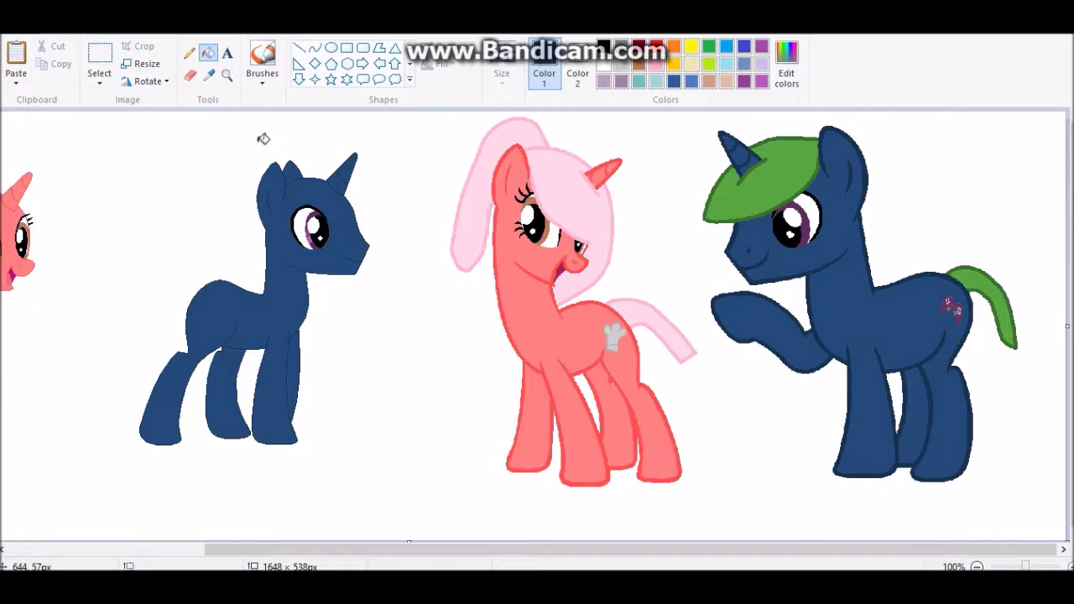
pyautogui.rightClick(978, 537)
pyautogui.hotkey('ctrl', 'v')
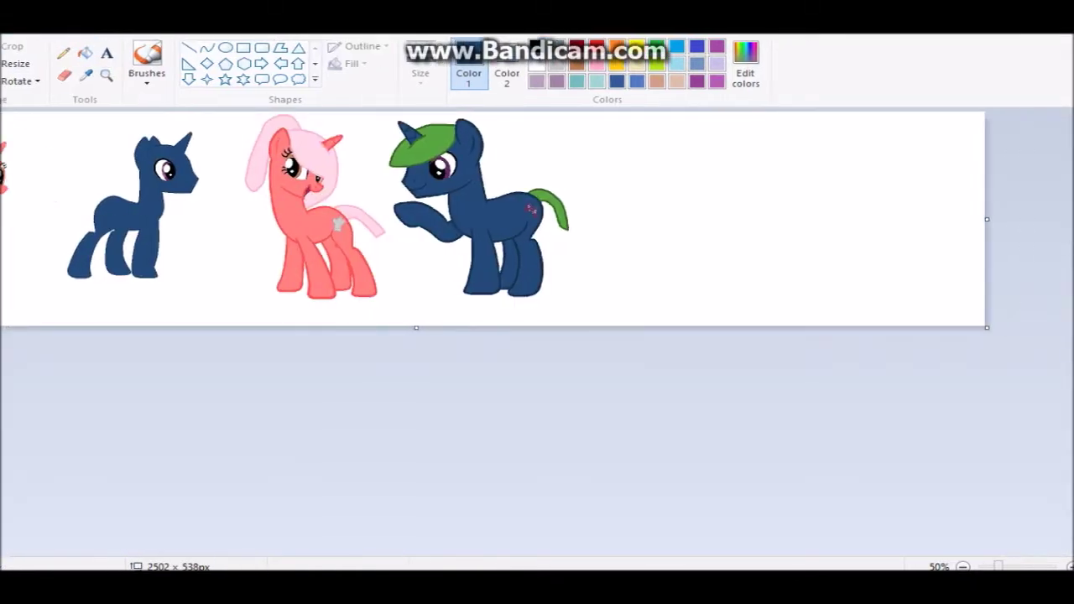
# - Write an "oops" note beside the coral foal's head and delete it
pyautogui.click(227, 52)
pyautogui.click(175, 165)
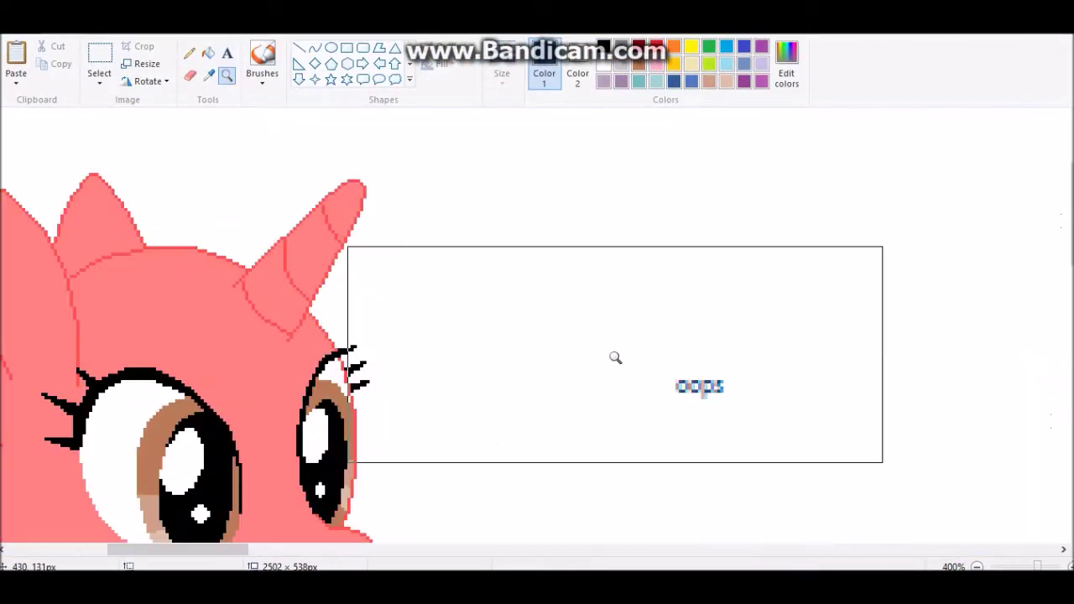
pyautogui.click(226, 53)
pyautogui.click(460, 176)
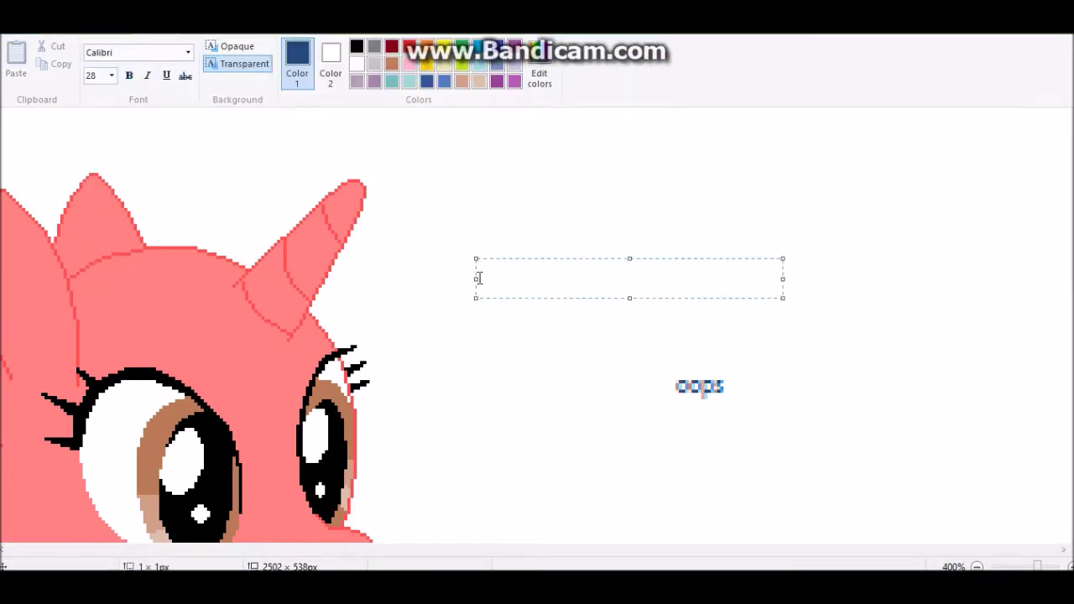
pyautogui.write('oops')
pyautogui.click(771, 408)
pyautogui.click(99, 59)
pyautogui.moveTo(767, 411); pyautogui.dragTo(469, 284)
pyautogui.press('Delete')
# - Place a copy of the coral foal in the blank space beyond the navy stallion
pyautogui.scroll(-3, 503, 288)
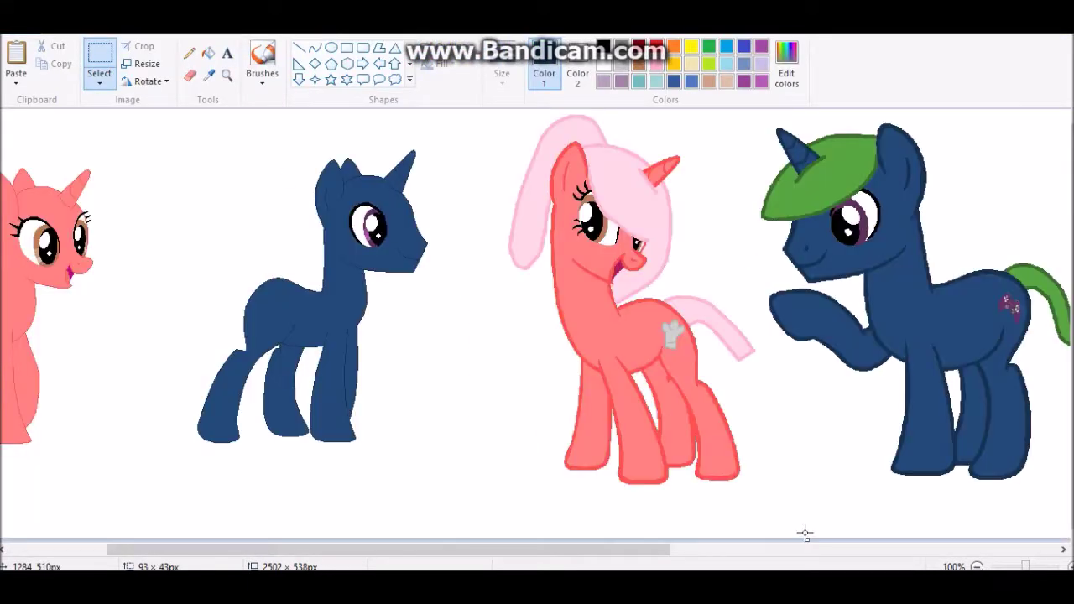
pyautogui.scroll(-2, 307, 185)
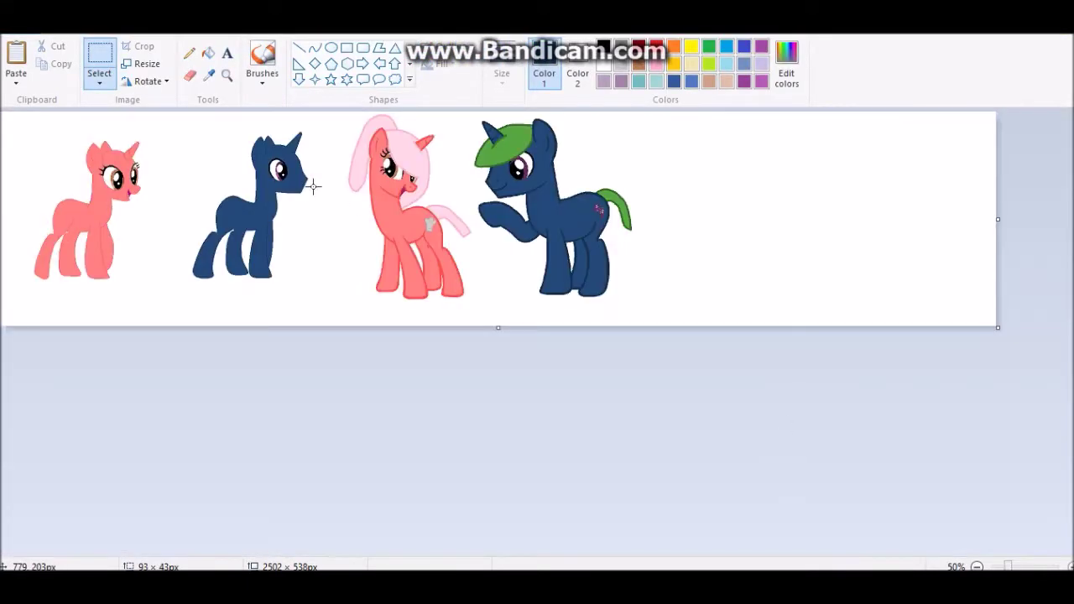
pyautogui.click(17, 52)
pyautogui.moveTo(84, 201); pyautogui.dragTo(735, 215)
pyautogui.click(353, 138)
# - Copy the upper part of the coral mare and place the copy beside the duplicated foal as a reference
pyautogui.moveTo(338, 112); pyautogui.dragTo(474, 298)
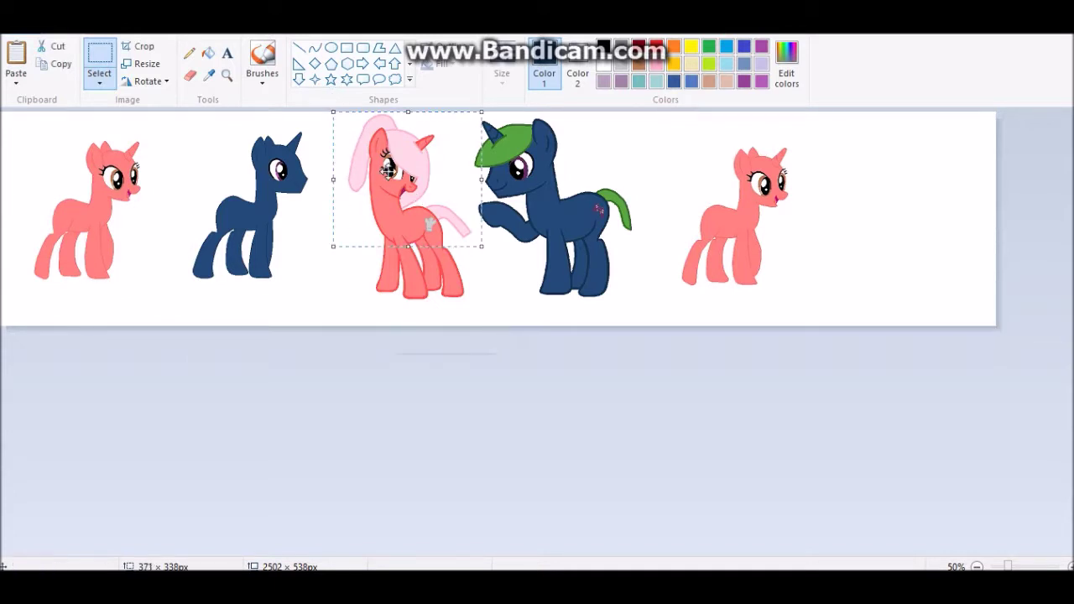
pyautogui.hotkey('ctrl', 'c')
pyautogui.click(226, 74)
pyautogui.click(771, 246)
pyautogui.hotkey('ctrl', 'v')
pyautogui.moveTo(215, 276); pyautogui.dragTo(925, 316)
pyautogui.click(631, 406)
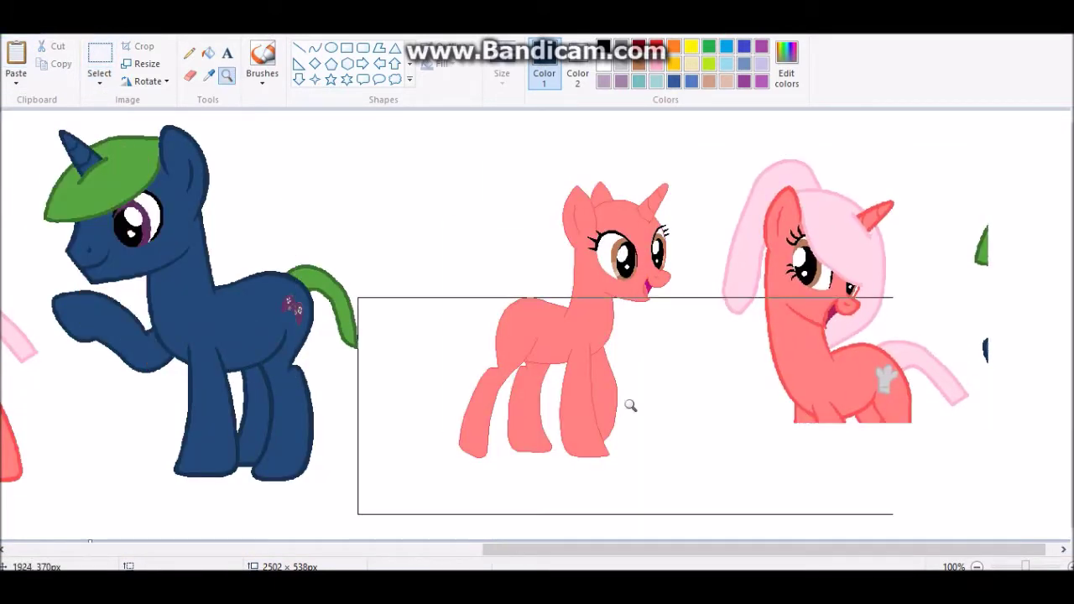
# - Flip the copied mare horizontally
pyautogui.click(99, 59)
pyautogui.moveTo(1016, 432); pyautogui.dragTo(700, 144)
pyautogui.rightClick(786, 208)
pyautogui.moveTo(839, 343)
pyautogui.click(939, 417)
# - Outline a curved tail in dark red on the duplicated foal with the pencil, following the mare's tail
pyautogui.click(227, 74)
pyautogui.click(634, 360)
pyautogui.click(188, 52)
pyautogui.moveTo(218, 128); pyautogui.dragTo(165, 241)
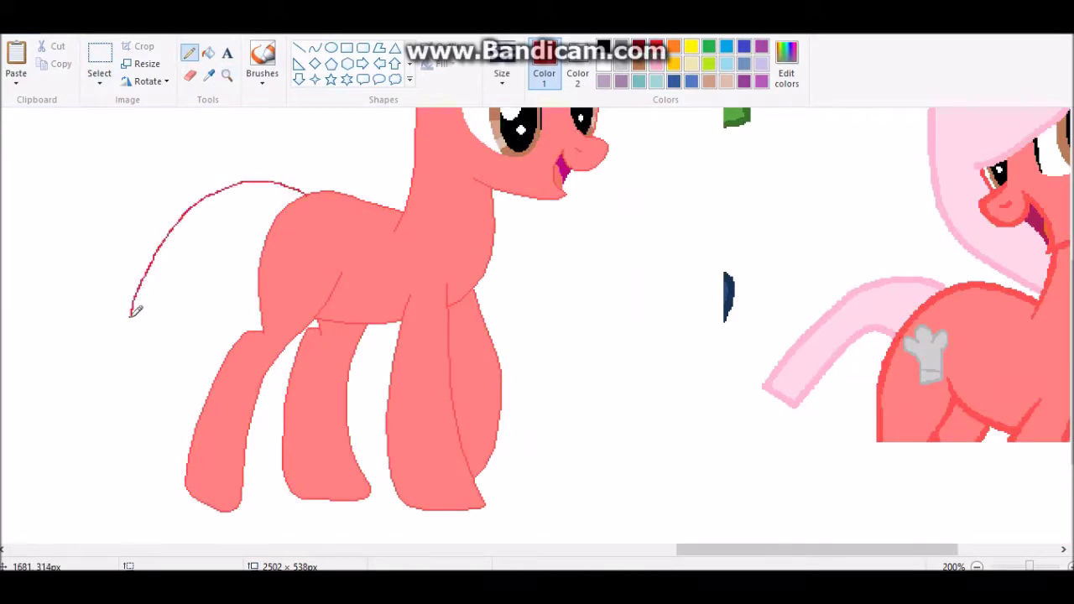
pyautogui.scroll(-1, 344, 277)
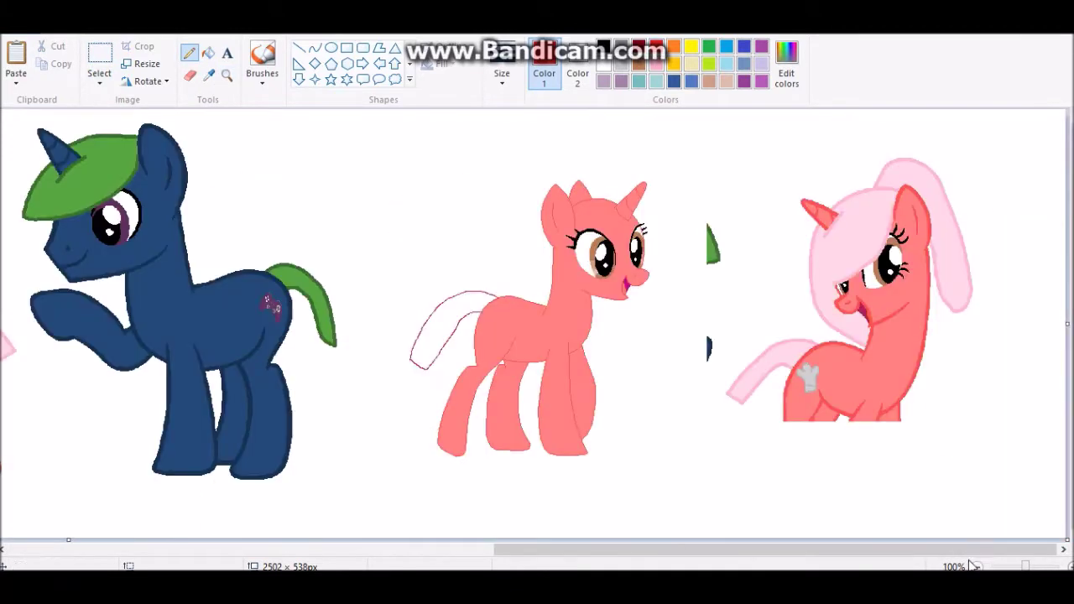
# - Flip the mare reference horizontally again so that she faces the same way as the foal
pyautogui.click(99, 59)
pyautogui.moveTo(1010, 475); pyautogui.dragTo(686, 144)
pyautogui.rightClick(763, 264)
pyautogui.moveTo(791, 397)
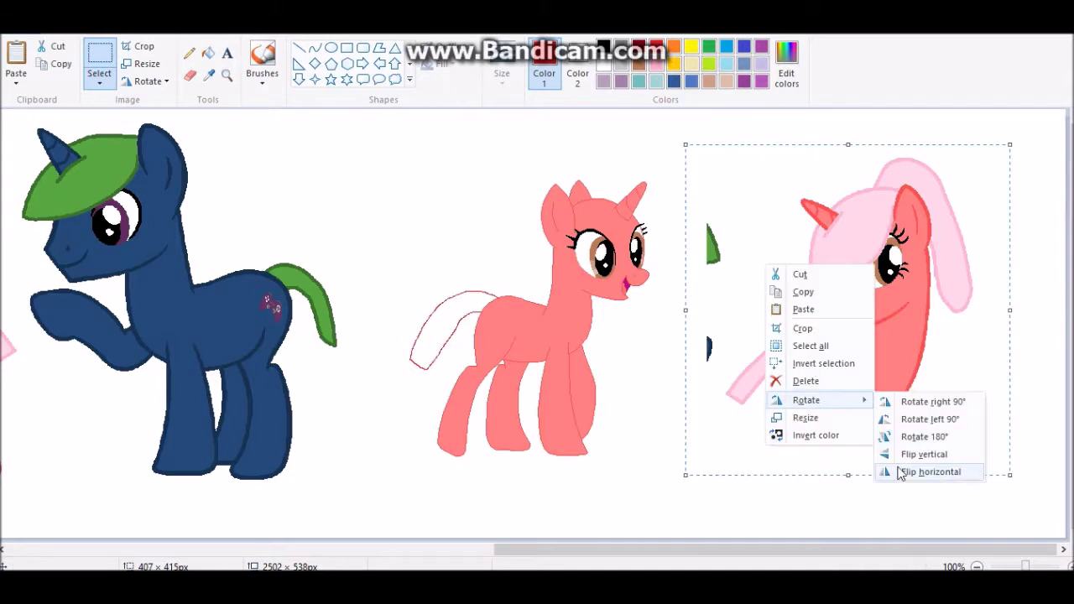
pyautogui.click(944, 478)
# - Sketch the mane outline in dark red on the duplicated coral foal with the pencil, following the mare reference
pyautogui.click(226, 75)
pyautogui.click(676, 257)
pyautogui.click(189, 52)
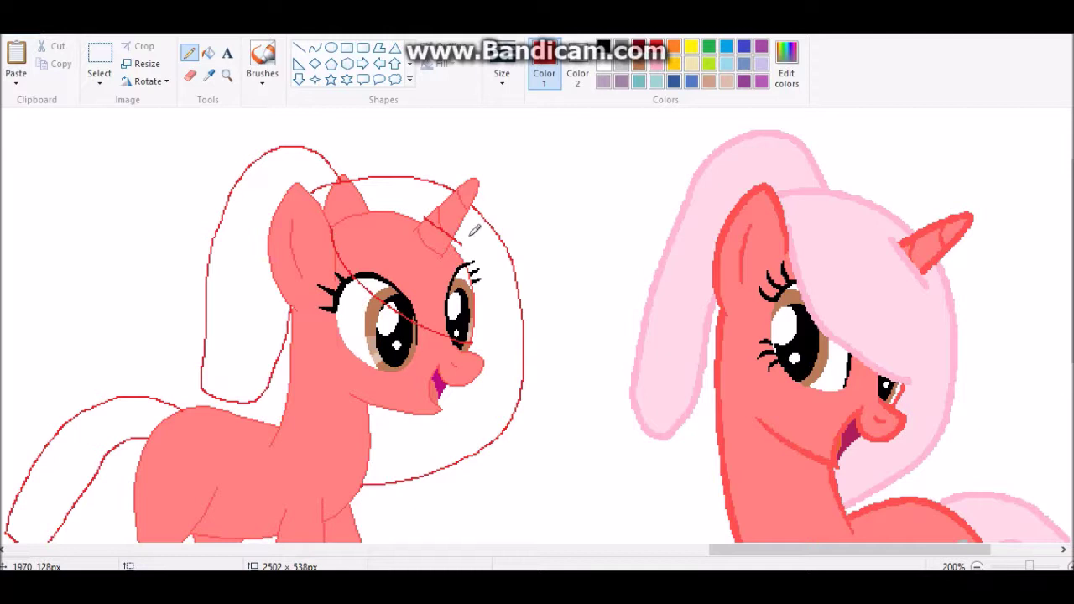
# - Trace the coral foal's sketched tail with smooth green curves
pyautogui.click(216, 289)
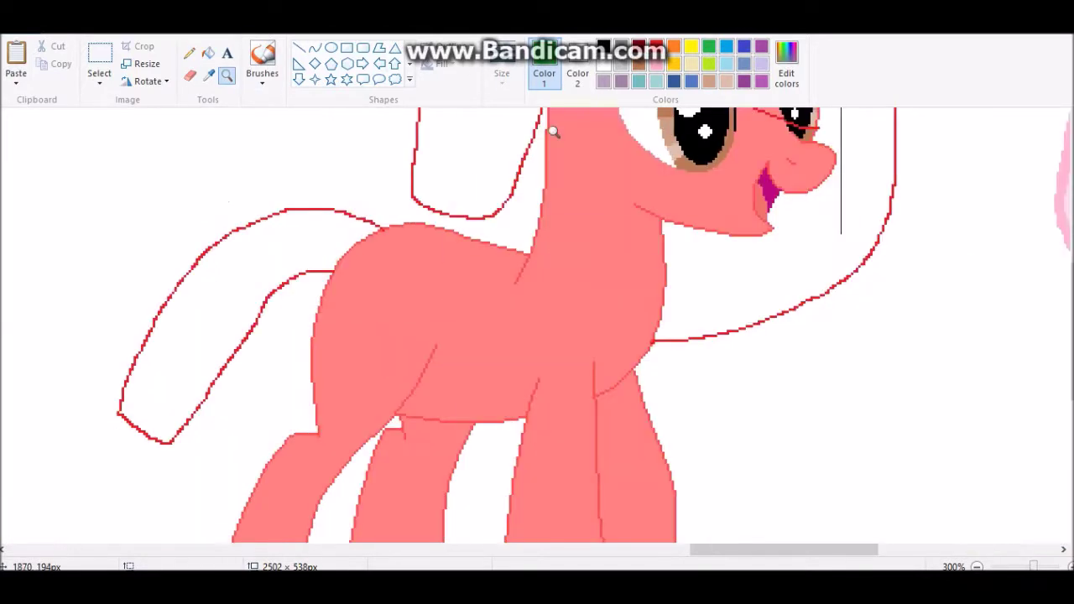
pyautogui.hscroll(-5, 551, 131)
pyautogui.click(315, 48)
pyautogui.moveTo(475, 207); pyautogui.dragTo(232, 245)
pyautogui.moveTo(335, 178); pyautogui.dragTo(364, 165)
pyautogui.moveTo(193, 319); pyautogui.dragTo(126, 450)
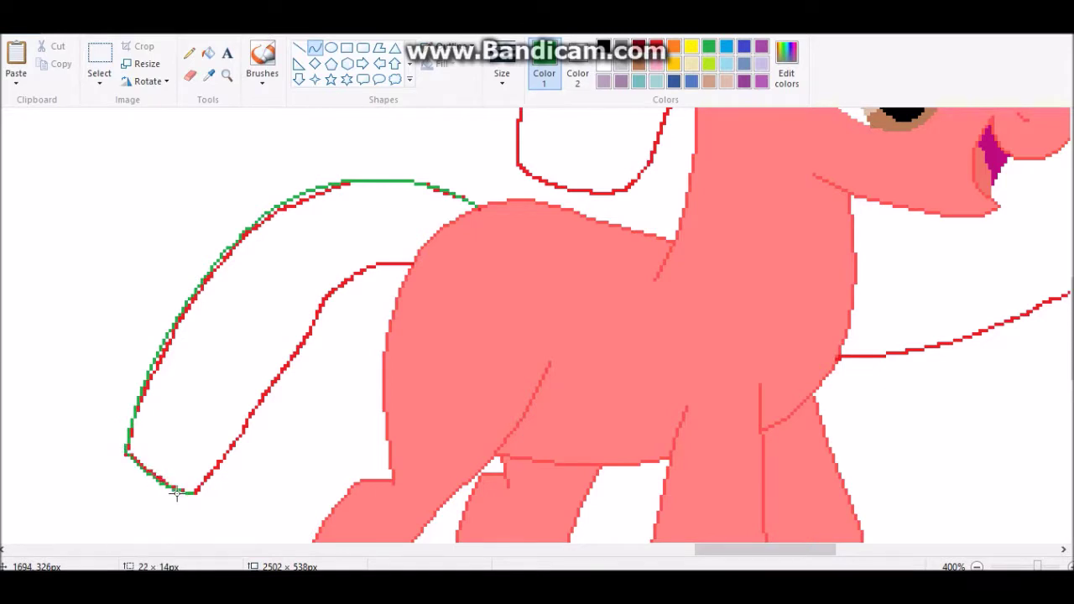
pyautogui.moveTo(264, 380); pyautogui.dragTo(322, 310)
pyautogui.moveTo(410, 265); pyautogui.dragTo(366, 257)
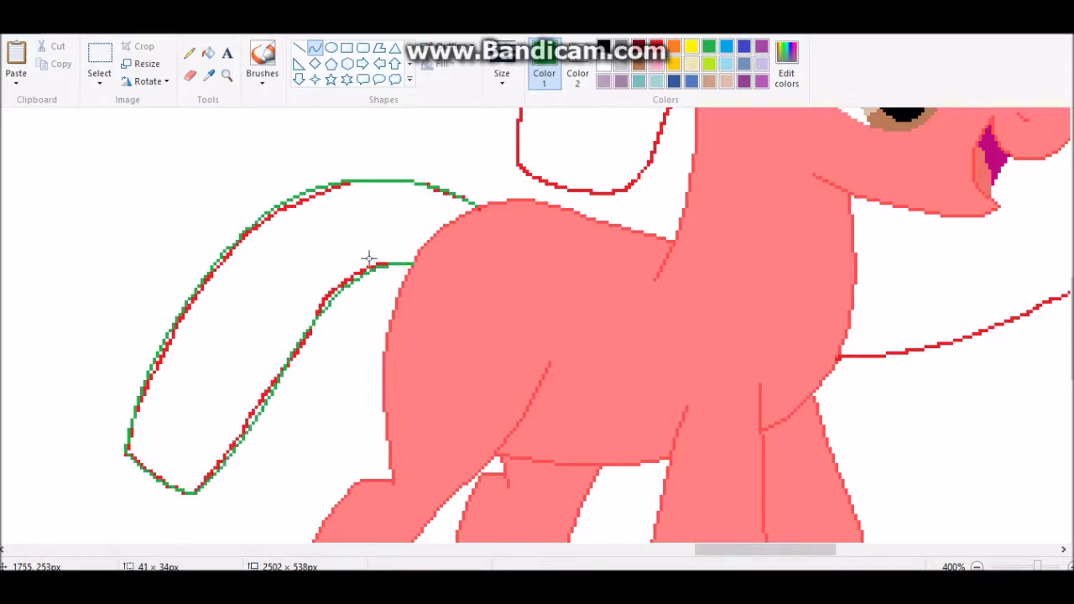
# - Trace the top of the front mane, the fringe edge across the face and the line at the horn's base with green curves
pyautogui.moveTo(713, 553); pyautogui.dragTo(765, 553)
pyautogui.scroll(4, 571, 145)
pyautogui.moveTo(387, 167); pyautogui.dragTo(671, 396)
pyautogui.moveTo(528, 325); pyautogui.dragTo(529, 373)
pyautogui.scroll(3, 349, 201)
pyautogui.moveTo(483, 177); pyautogui.dragTo(635, 201)
pyautogui.moveTo(451, 168); pyautogui.dragTo(604, 174)
pyautogui.moveTo(671, 235); pyautogui.dragTo(763, 444)
pyautogui.moveTo(721, 353); pyautogui.dragTo(683, 339)
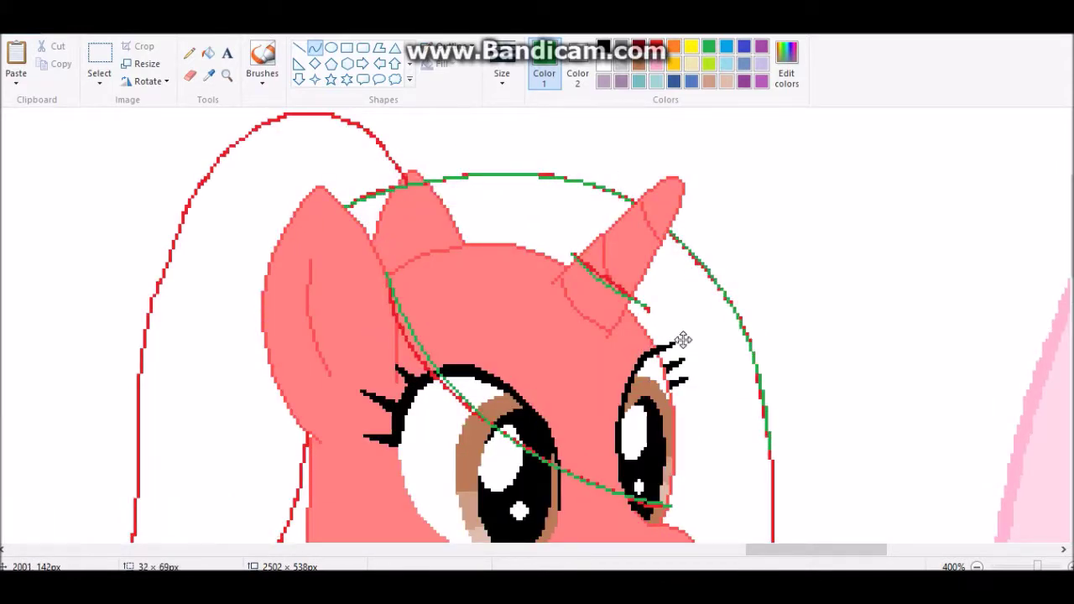
# - Trace the front mane's outer edge with green curves from beside the face down to the chest
pyautogui.scroll(-4, 682, 340)
pyautogui.moveTo(770, 126); pyautogui.dragTo(717, 375)
pyautogui.moveTo(750, 277); pyautogui.dragTo(761, 341)
pyautogui.moveTo(718, 373); pyautogui.dragTo(455, 463)
pyautogui.moveTo(587, 423); pyautogui.dragTo(595, 412)
pyautogui.moveTo(536, 453); pyautogui.dragTo(545, 446)
# - Trace the lock of mane hanging behind the coral foal's head with green curves
pyautogui.scroll(5, 583, 309)
pyautogui.moveTo(409, 179); pyautogui.dragTo(225, 151)
pyautogui.moveTo(310, 164); pyautogui.dragTo(295, 83)
pyautogui.moveTo(225, 149); pyautogui.dragTo(132, 437)
pyautogui.moveTo(177, 293); pyautogui.dragTo(156, 246)
pyautogui.scroll(-5, 136, 249)
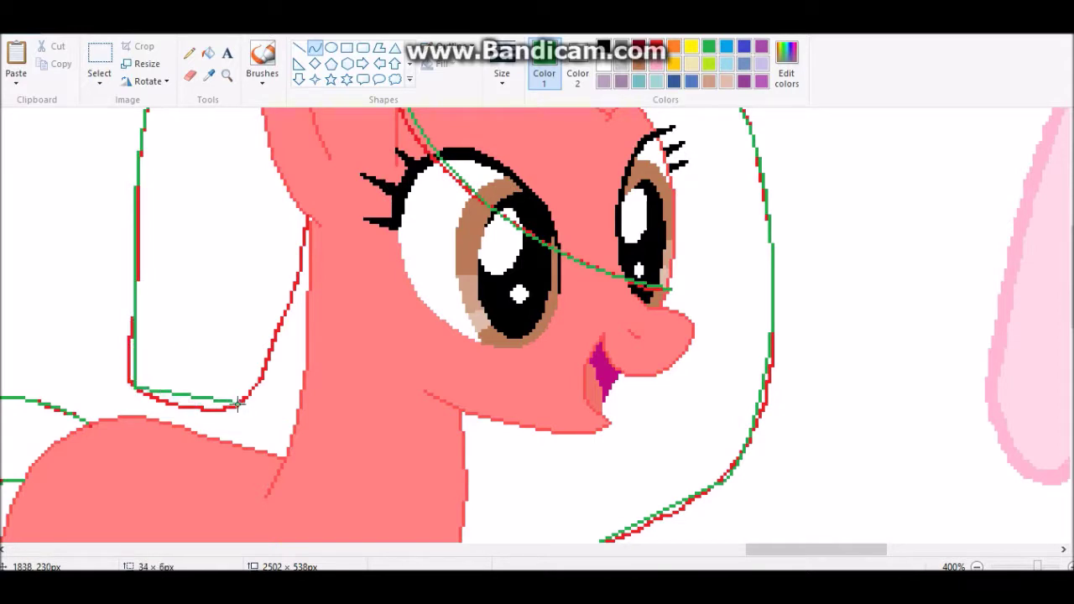
pyautogui.moveTo(245, 406); pyautogui.dragTo(306, 220)
pyautogui.moveTo(277, 319); pyautogui.dragTo(286, 310)
pyautogui.scroll(3, 867, 431)
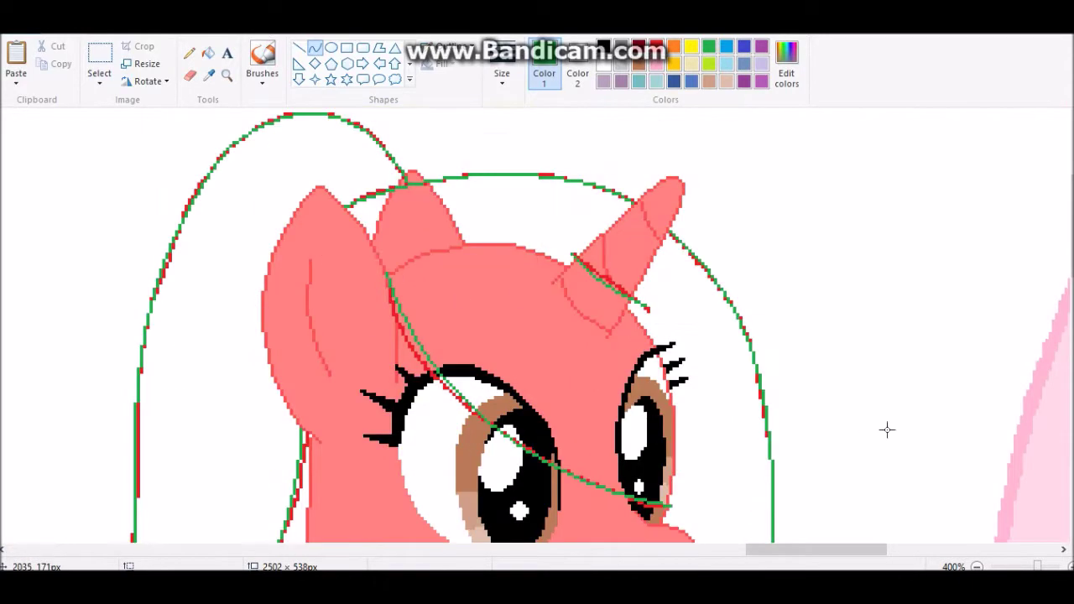
# - Erase the dark red sketch lines from the coral foal, keeping the green outlines
pyautogui.scroll(-3, 867, 431)
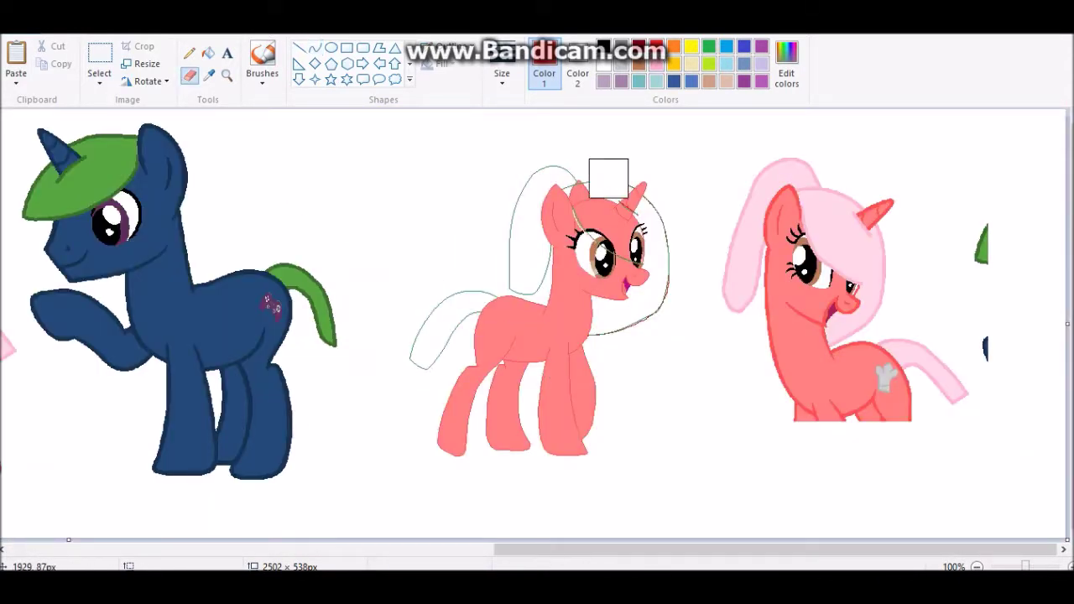
pyautogui.click(227, 75)
pyautogui.click(553, 224)
pyautogui.click(547, 333)
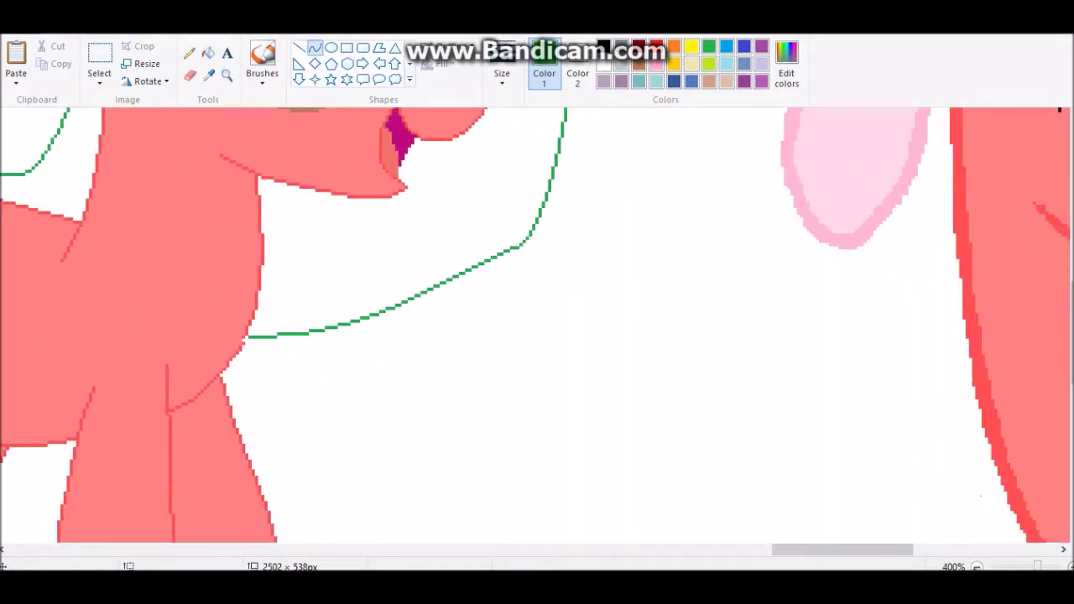
pyautogui.click(975, 565)
pyautogui.click(976, 564)
pyautogui.click(975, 565)
pyautogui.click(976, 564)
pyautogui.click(722, 211)
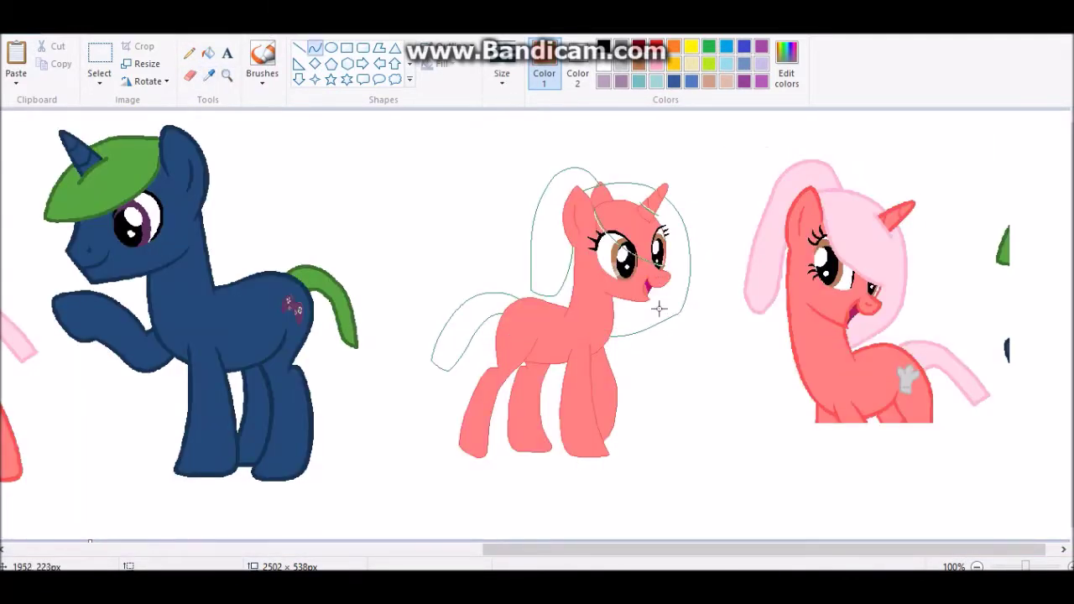
pyautogui.click(189, 74)
pyautogui.moveTo(597, 201)
pyautogui.mouseDown()
pyautogui.moveTo(528, 355)
pyautogui.moveTo(587, 428)
pyautogui.mouseUp()
pyautogui.moveTo(627, 194)
pyautogui.mouseDown()
pyautogui.moveTo(556, 211)
pyautogui.moveTo(537, 453)
pyautogui.mouseUp()
# - Put the outlined foal in place of the original coral foal and narrow the canvas to 1650 px, cutting off the mare reference
pyautogui.click(208, 52)
pyautogui.click(99, 57)
pyautogui.moveTo(408, 144); pyautogui.dragTo(714, 412)
pyautogui.rightClick(613, 252)
pyautogui.click(650, 372)
pyautogui.hotkey('ctrl', 'pagedown')
pyautogui.moveTo(998, 220); pyautogui.dragTo(668, 338)
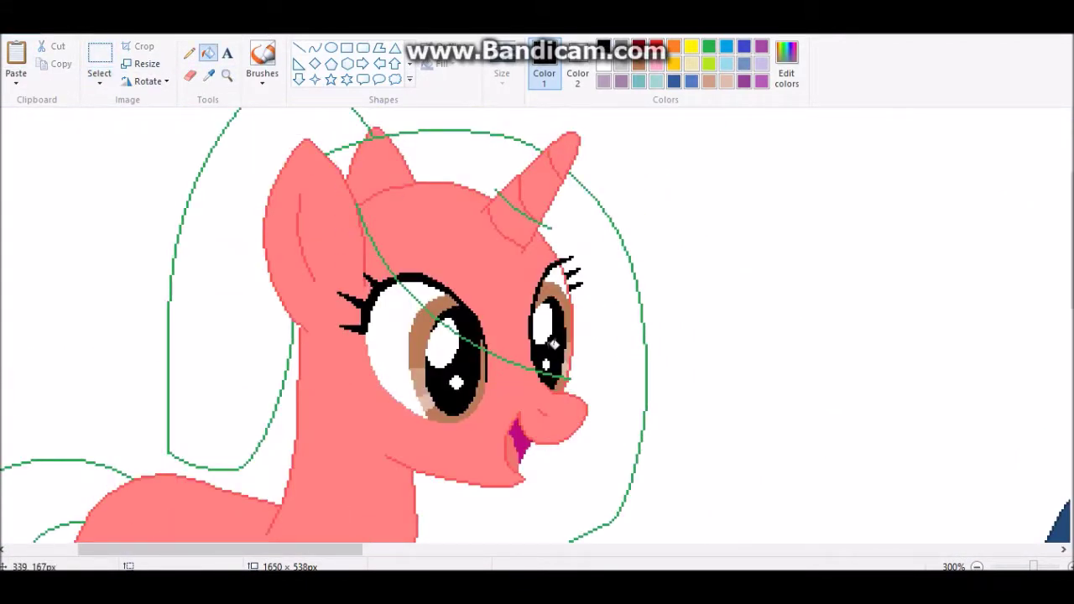
# - Fill the parts of the foal's head and far ear that lie inside the mane outline with white
pyautogui.click(443, 195)
pyautogui.click(408, 223)
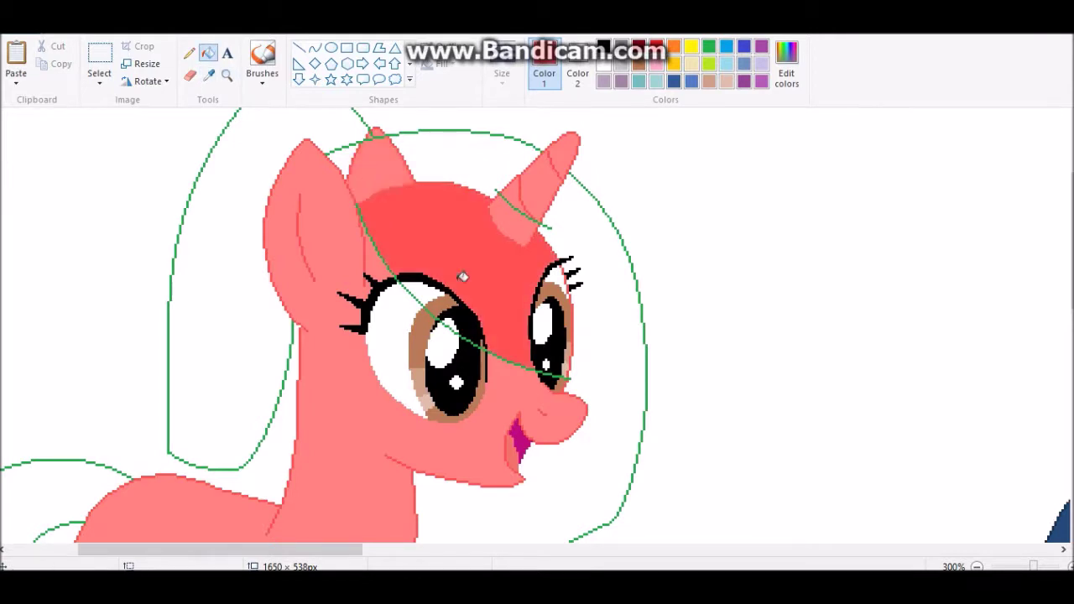
pyautogui.click(455, 271)
pyautogui.hotkey('ctrl', 'pageup')
pyautogui.click(227, 74)
pyautogui.click(226, 53)
pyautogui.click(314, 201)
pyautogui.click(208, 53)
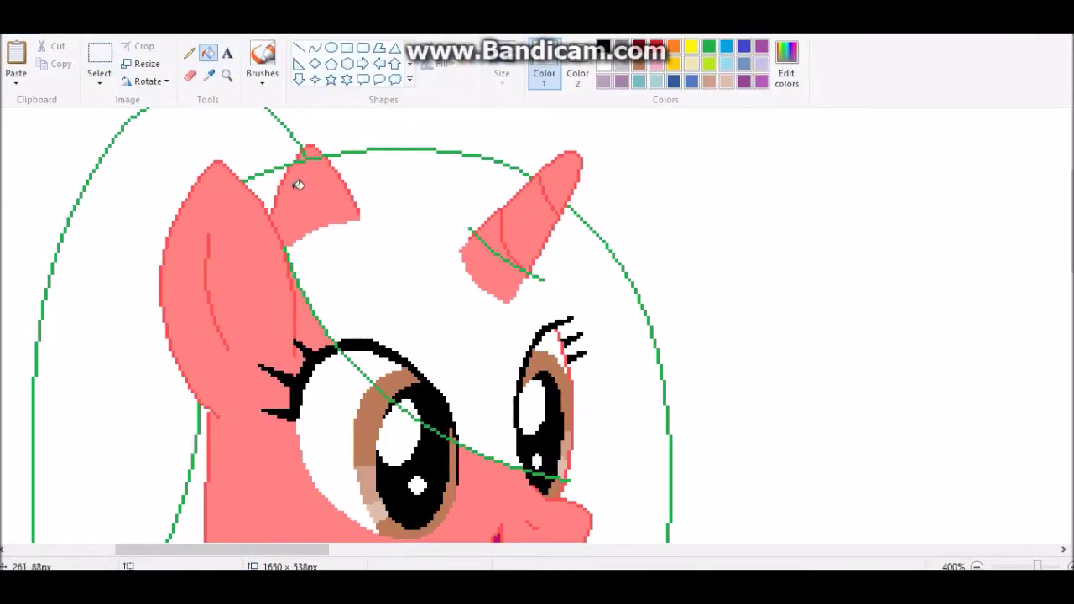
pyautogui.click(318, 184)
# - Fill the horn base and the parts of both eyes covered by the mane with white
pyautogui.click(189, 53)
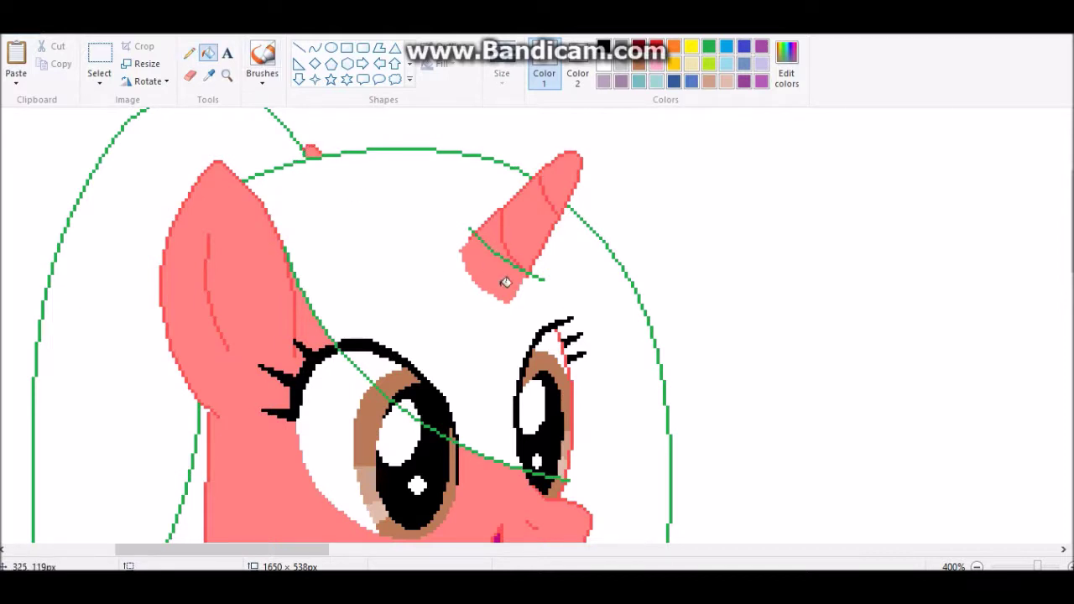
pyautogui.hotkey('ctrl', 'z')
pyautogui.click(208, 53)
pyautogui.scroll(-2, 409, 273)
pyautogui.click(410, 273)
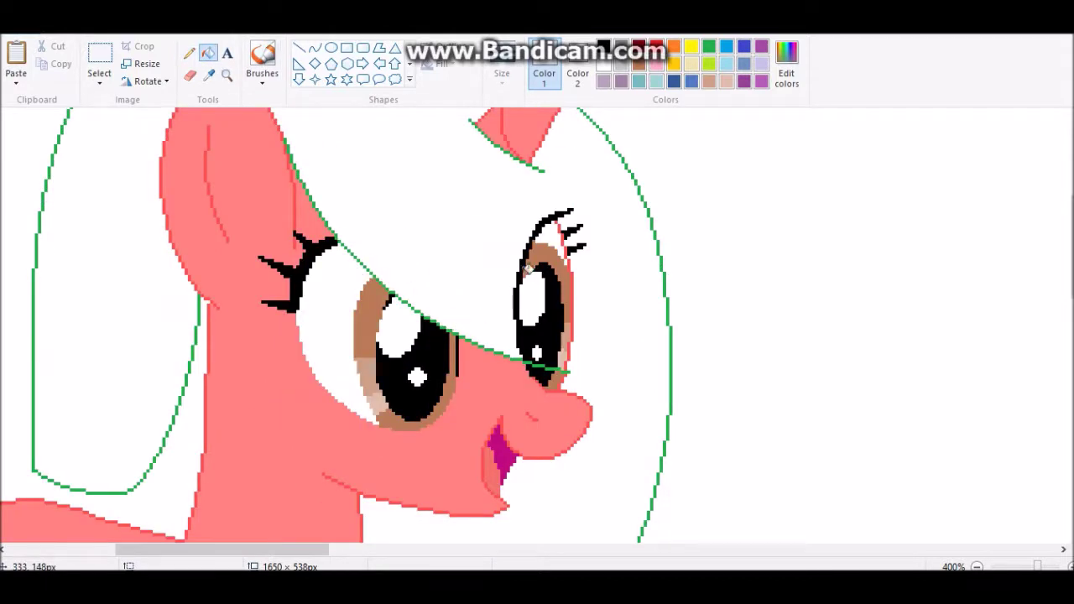
pyautogui.click(528, 280)
pyautogui.click(570, 359)
pyautogui.scroll(4, 571, 265)
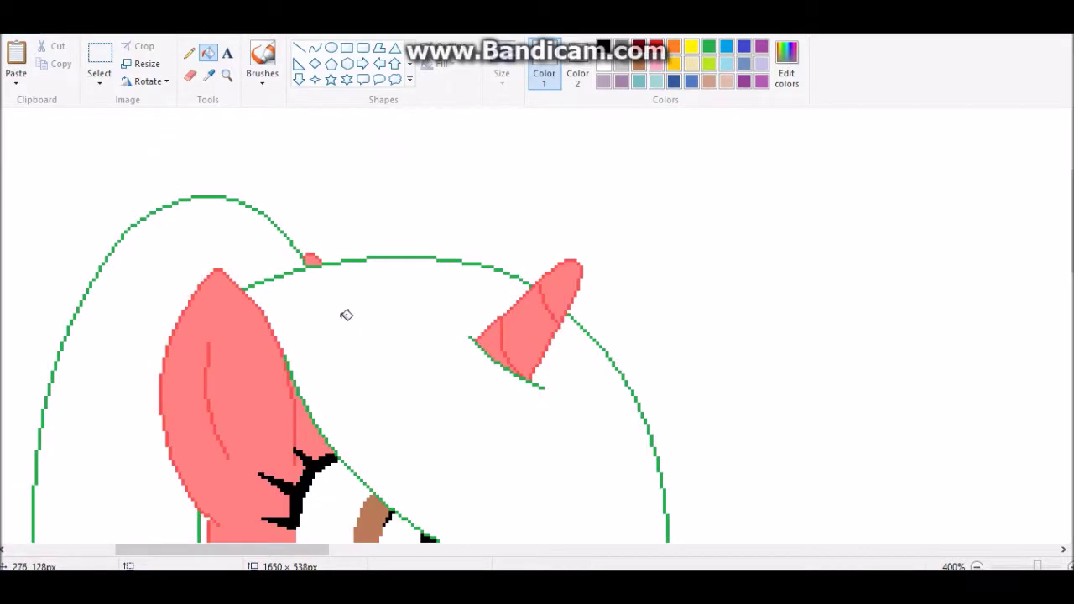
# - Sample the coral outline colour from the foal's rump and touch up the body outline with the pencil
pyautogui.scroll(-8, 343, 314)
pyautogui.moveTo(271, 551); pyautogui.dragTo(210, 551)
pyautogui.scroll(4, 351, 352)
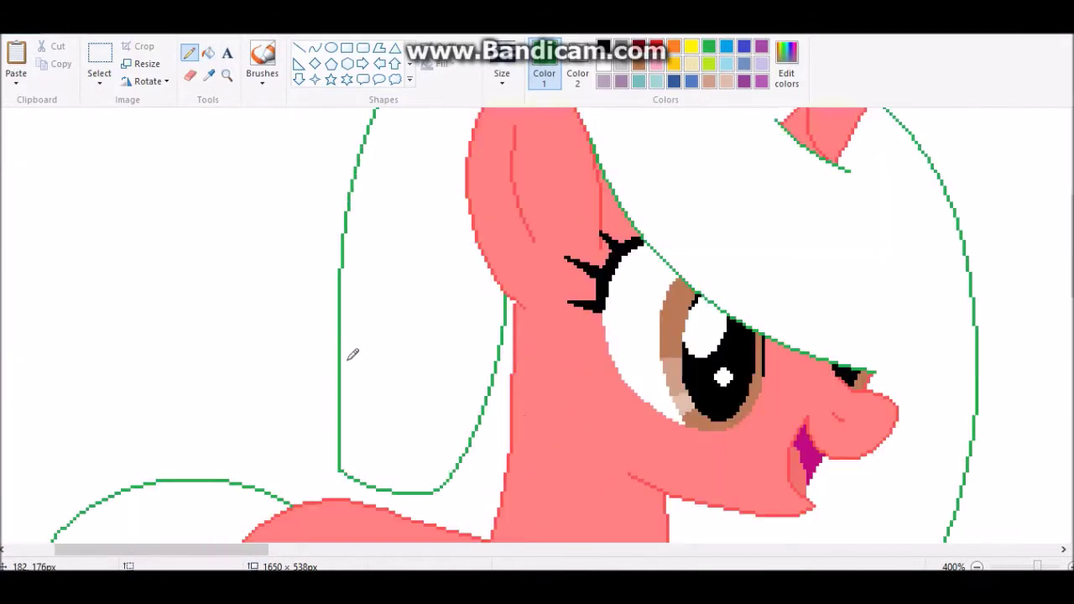
pyautogui.scroll(-4, 351, 352)
pyautogui.click(208, 74)
pyautogui.click(235, 341)
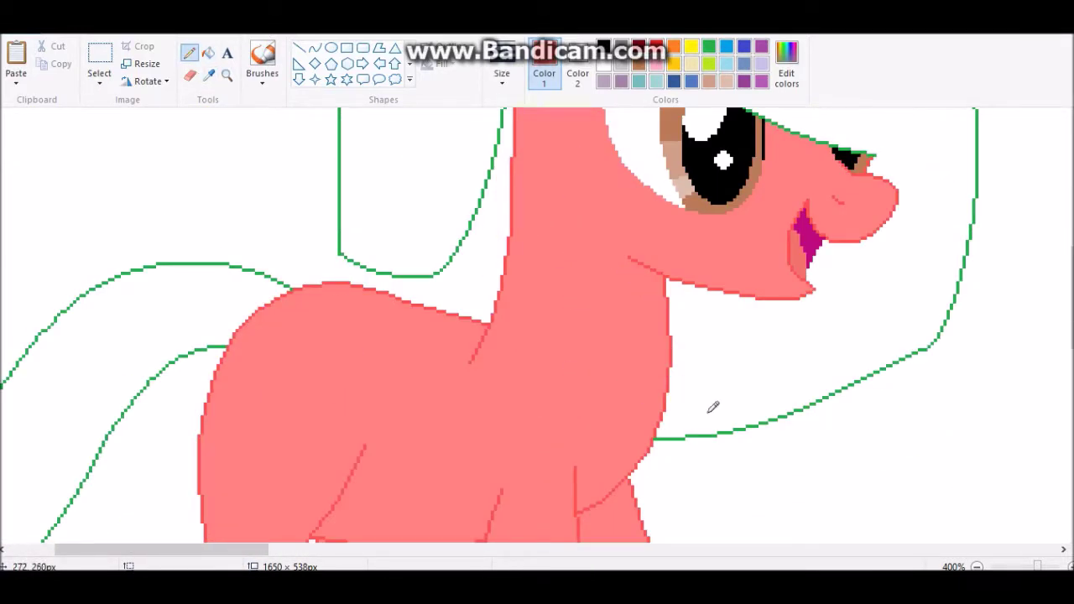
# - Recolour the foal's mane and tail outlines pink and fill the mane and tail with light pink
pyautogui.scroll(-2, 540, 405)
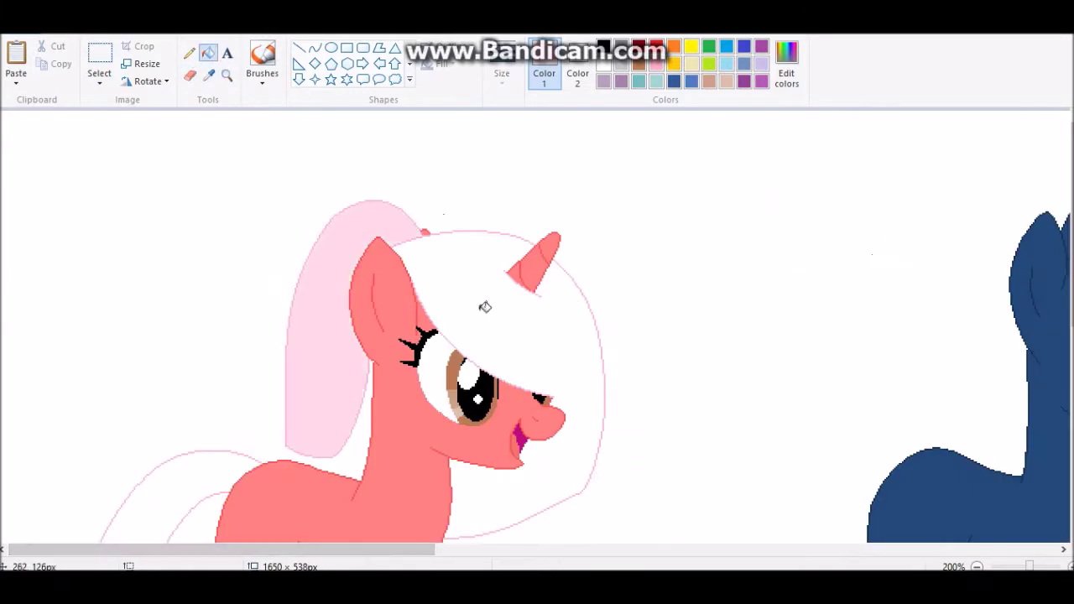
pyautogui.click(484, 305)
pyautogui.scroll(-1, 325, 302)
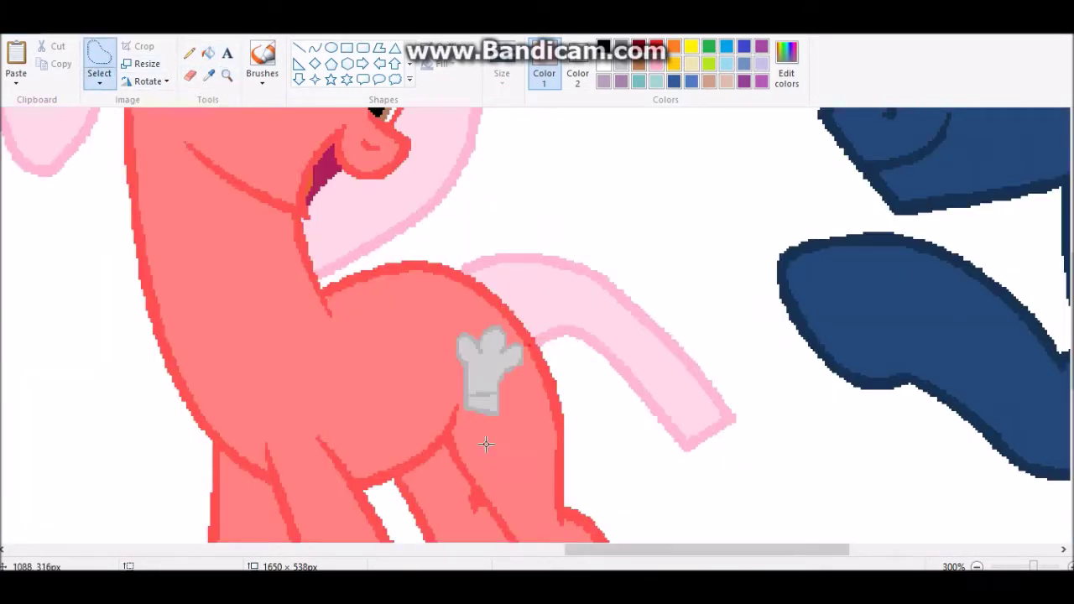
# - Copy the mare's chef hat mark beside the coral foal and clear the coral background around it
pyautogui.moveTo(487, 445); pyautogui.dragTo(501, 415)
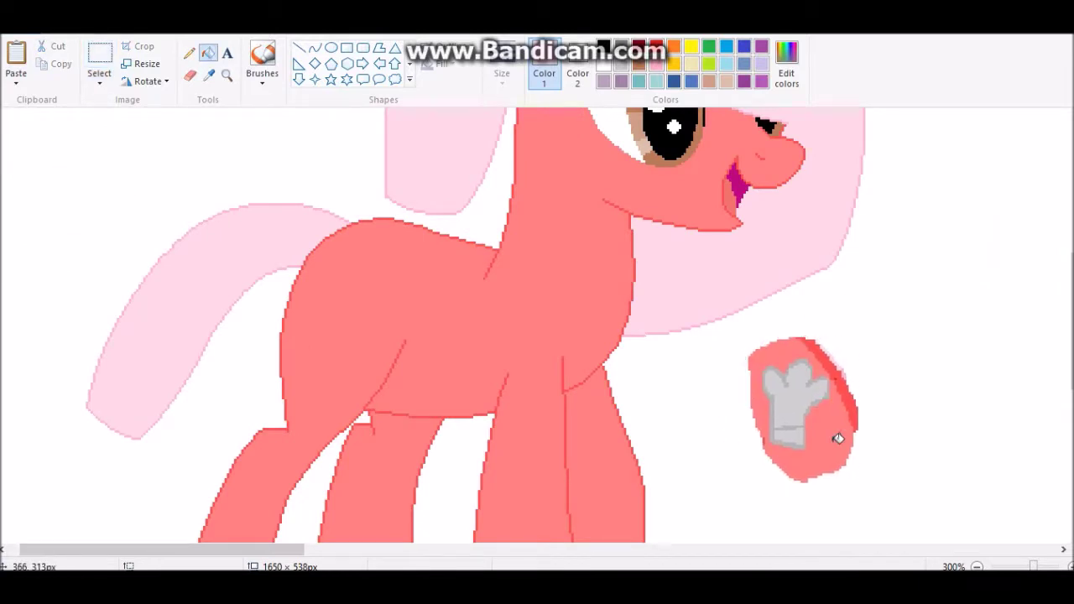
pyautogui.click(838, 438)
pyautogui.click(191, 77)
pyautogui.click(892, 342)
pyautogui.click(189, 54)
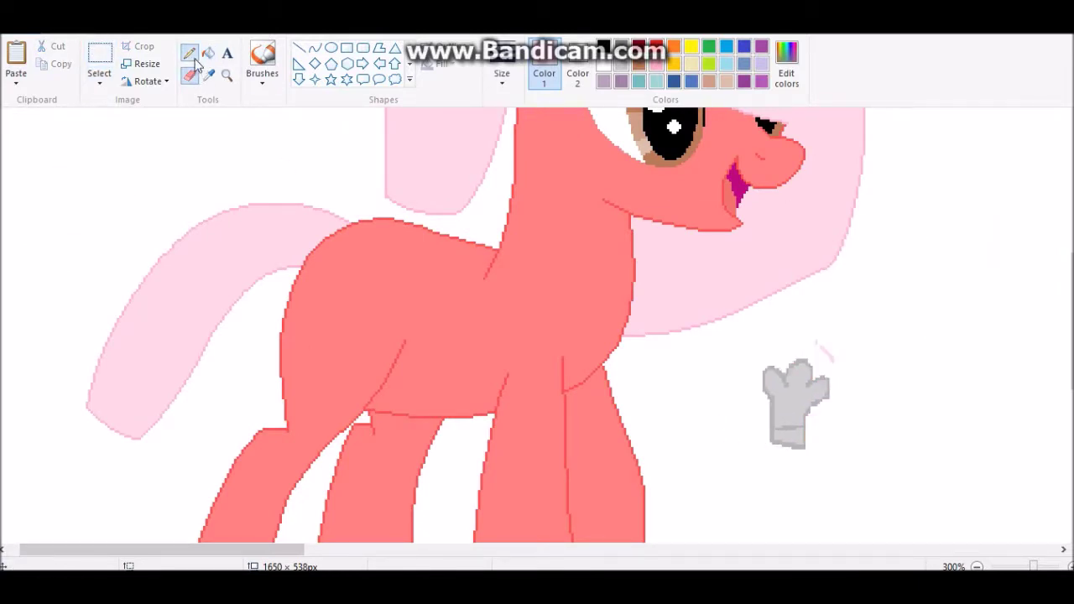
# - Move the chef hat mark onto the coral foal's flank
pyautogui.click(99, 59)
pyautogui.moveTo(849, 466); pyautogui.dragTo(724, 353)
pyautogui.moveTo(795, 403); pyautogui.dragTo(339, 345)
# - Cut the finished coral foal and paste it into the lower-left corner of the reference sheet's Family box
pyautogui.scroll(-2, 314, 461)
pyautogui.moveTo(319, 463); pyautogui.dragTo(16, 132)
pyautogui.rightClick(128, 261)
pyautogui.click(135, 350)
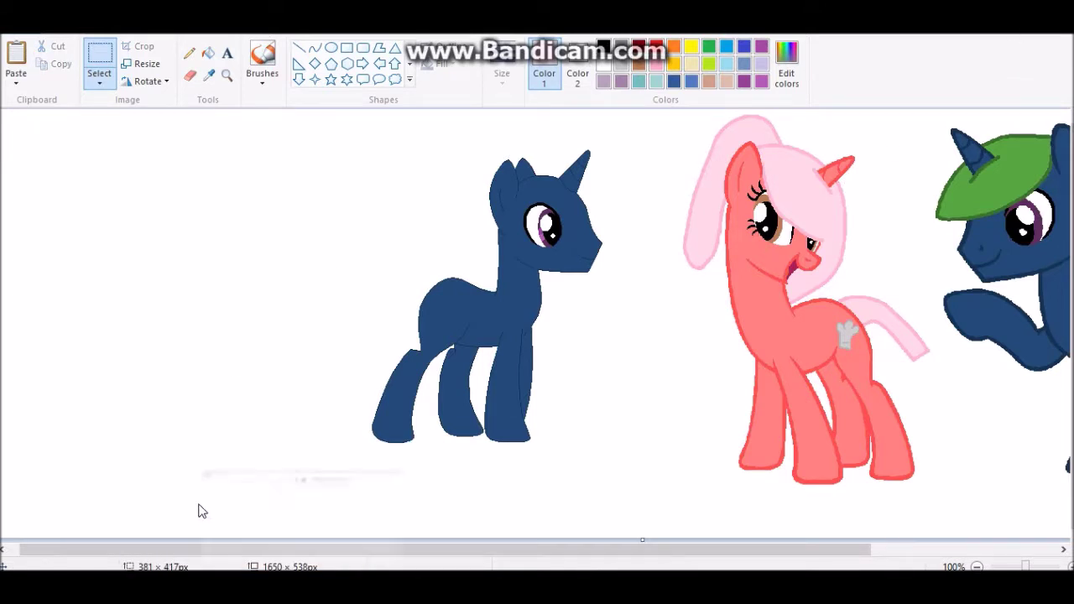
pyautogui.hotkey('alt', 'Tab')
pyautogui.hotkey('ctrl', 'v')
pyautogui.moveTo(92, 235)
pyautogui.mouseDown()
pyautogui.moveTo(177, 396)
pyautogui.moveTo(187, 456)
pyautogui.mouseUp()
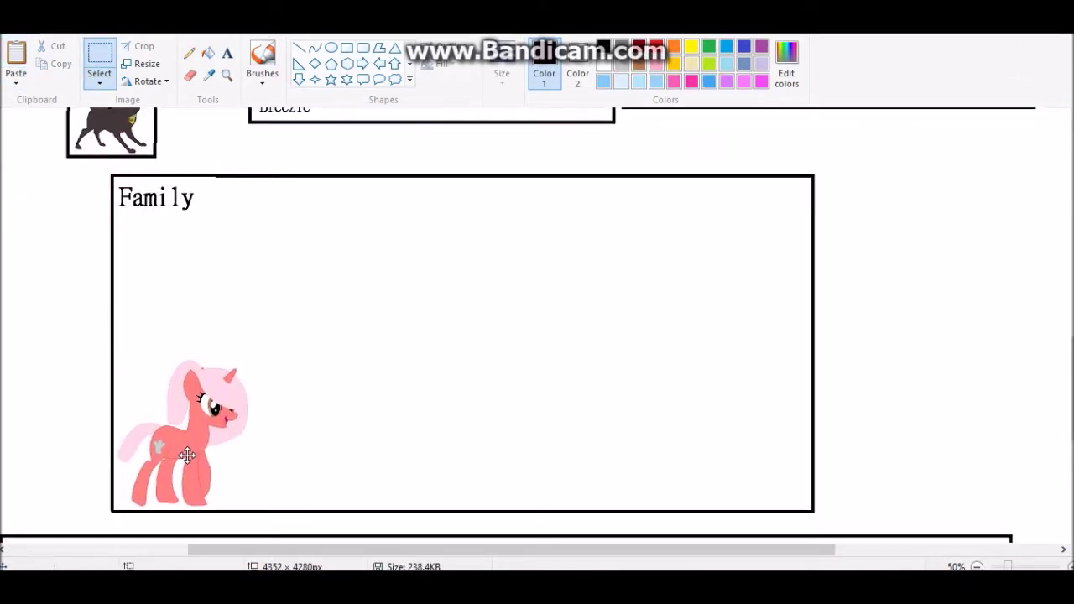
pyautogui.click(416, 380)
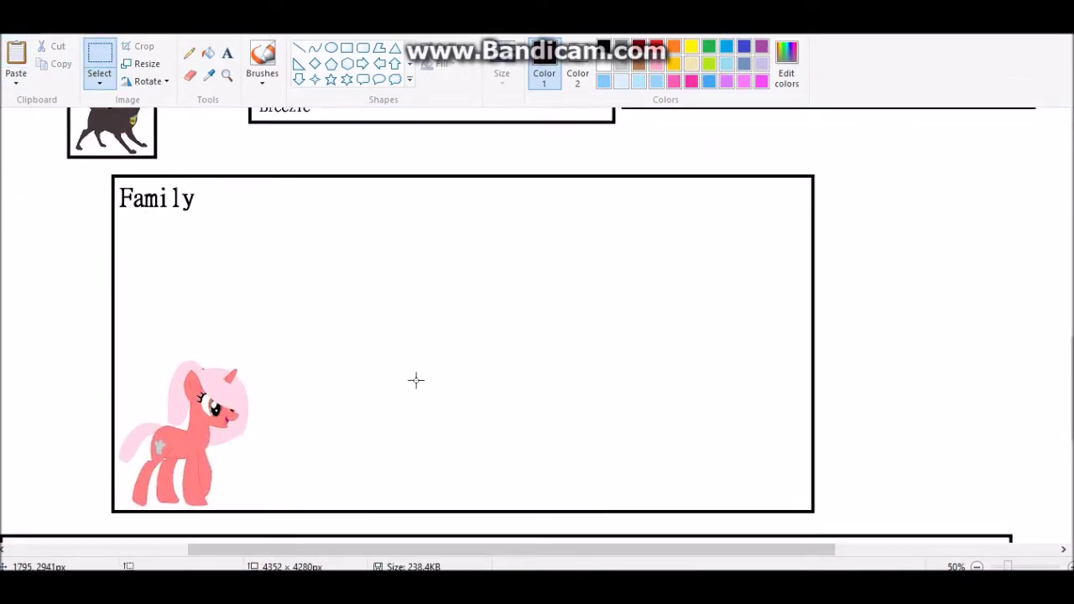
# - Return to the pony drawing canvas and delete the coral mare
pyautogui.hotkey('alt', 'Tab')
pyautogui.keyDown('ctrl'); pyautogui.scroll(-2, 331, 136); pyautogui.keyUp('ctrl')
pyautogui.click(99, 82)
pyautogui.click(139, 134)
pyautogui.moveTo(495, 270)
pyautogui.mouseDown()
pyautogui.moveTo(331, 136)
pyautogui.moveTo(470, 312)
pyautogui.mouseUp()
pyautogui.rightClick(424, 232)
pyautogui.click(478, 349)
pyautogui.rightClick(372, 285)
# - Rearrange the navy ponies so that the foal stands to the right of the stallion, and widen the canvas to 1928 px
pyautogui.click(99, 83)
pyautogui.click(138, 113)
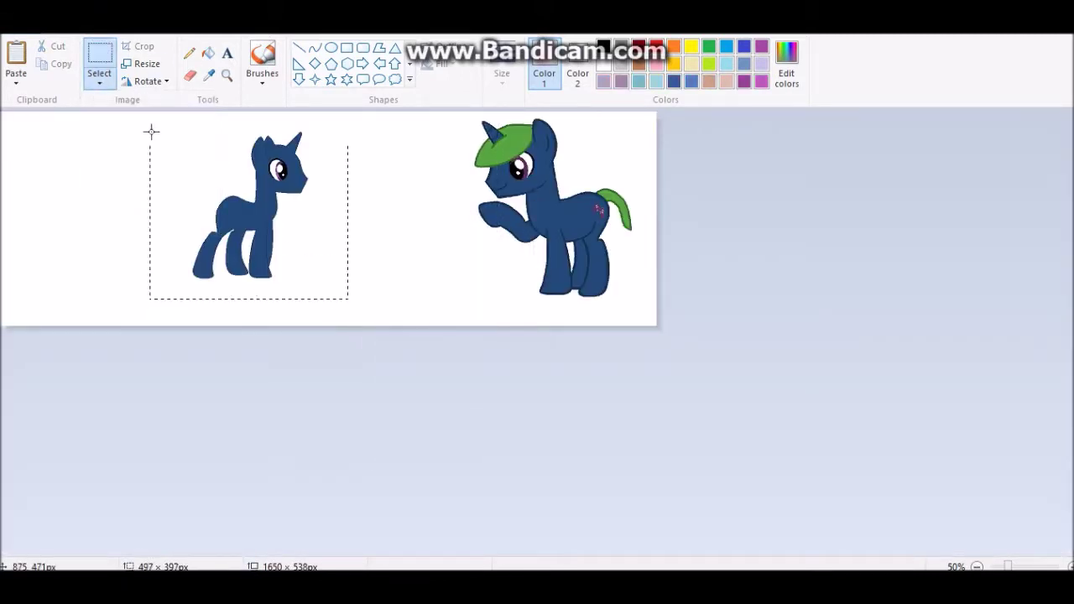
pyautogui.moveTo(252, 210); pyautogui.dragTo(100, 209)
pyautogui.click(620, 307)
pyautogui.moveTo(620, 307); pyautogui.dragTo(474, 119)
pyautogui.moveTo(486, 187); pyautogui.dragTo(287, 187)
pyautogui.moveTo(192, 290); pyautogui.dragTo(5, 114)
pyautogui.moveTo(88, 204); pyautogui.dragTo(521, 206)
pyautogui.moveTo(657, 219); pyautogui.dragTo(768, 230)
# - Paste a copy of the navy stallion, flip it horizontally and place it to the right of the navy foal
pyautogui.rightClick(328, 159)
pyautogui.press('Escape')
pyautogui.click(227, 74)
pyautogui.click(495, 218)
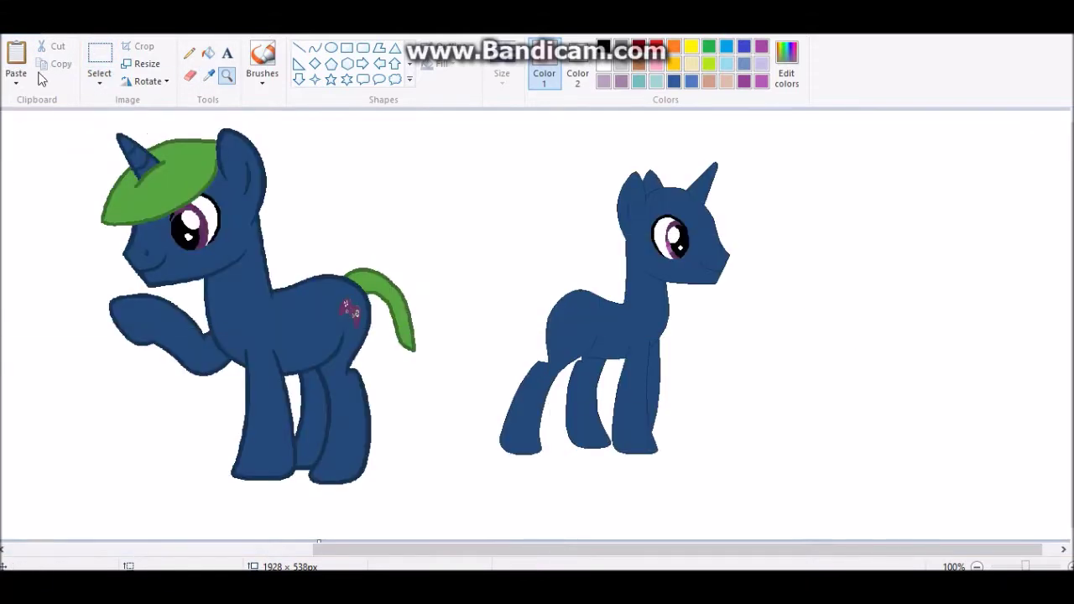
pyautogui.hotkey('ctrl', 'v')
pyautogui.rightClick(166, 237)
pyautogui.moveTo(204, 372)
pyautogui.click(344, 443)
pyautogui.moveTo(243, 264); pyautogui.dragTo(914, 302)
# - Sketch tail and mane outlines in red on the navy foal with the pencil, following the flipped stallion
pyautogui.click(227, 75)
pyautogui.click(687, 267)
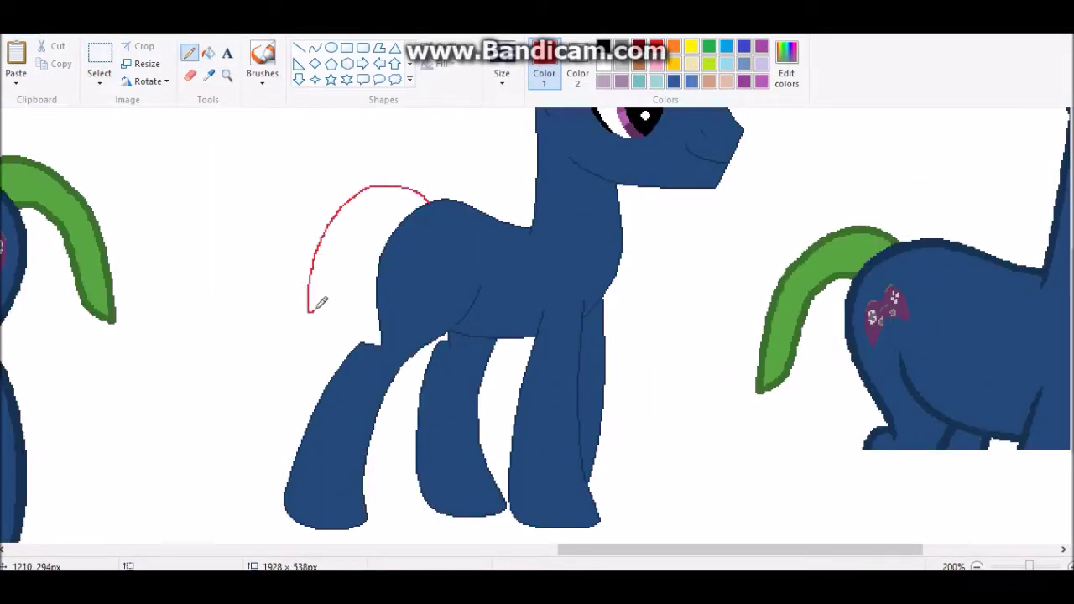
pyautogui.scroll(5, 361, 330)
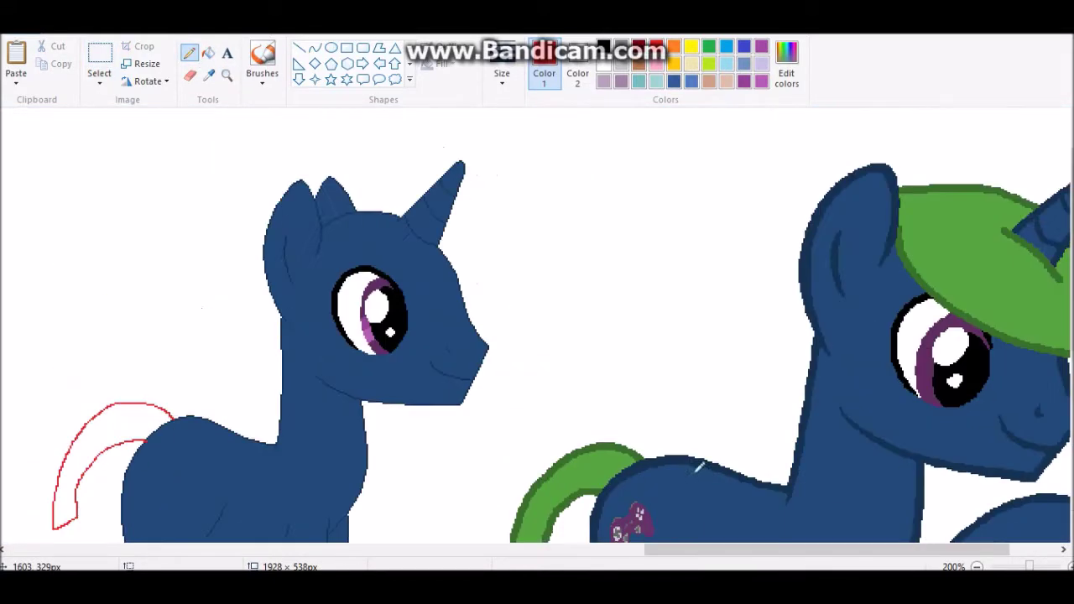
pyautogui.hscroll(5, 306, 210)
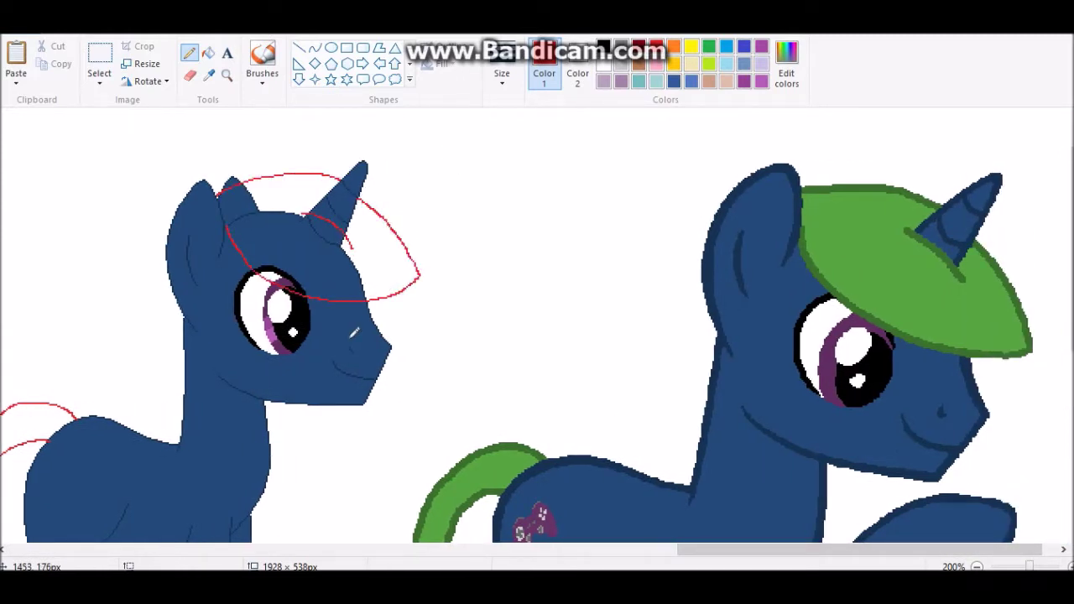
# - Trace the navy foal's mane sketch and the line at the horn's base with purple curves
pyautogui.click(314, 48)
pyautogui.scroll(1, 214, 193)
pyautogui.moveTo(346, 222); pyautogui.dragTo(411, 262)
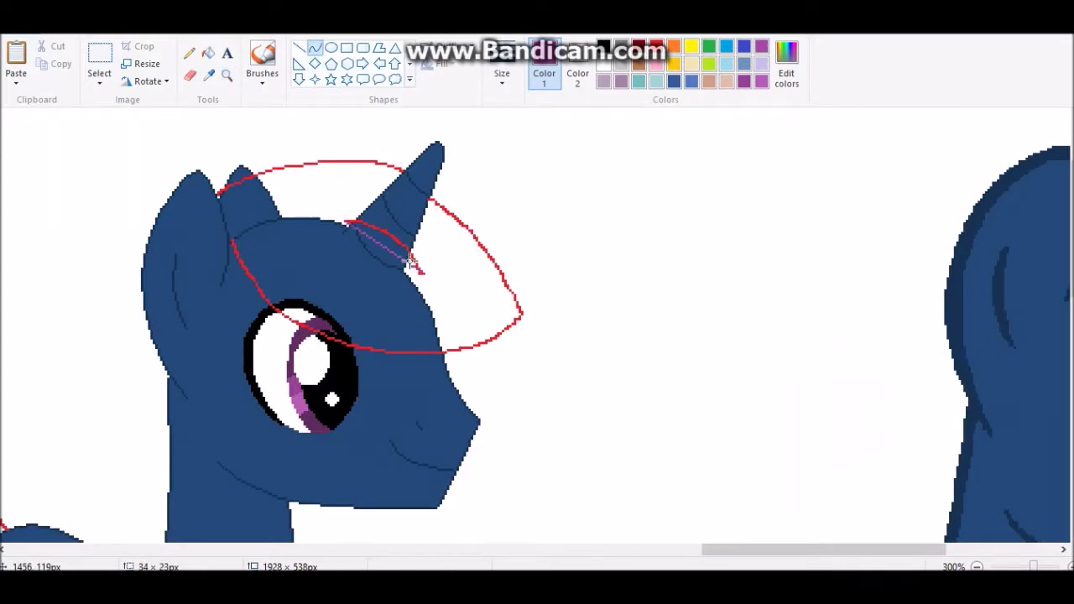
pyautogui.moveTo(393, 161); pyautogui.dragTo(266, 160)
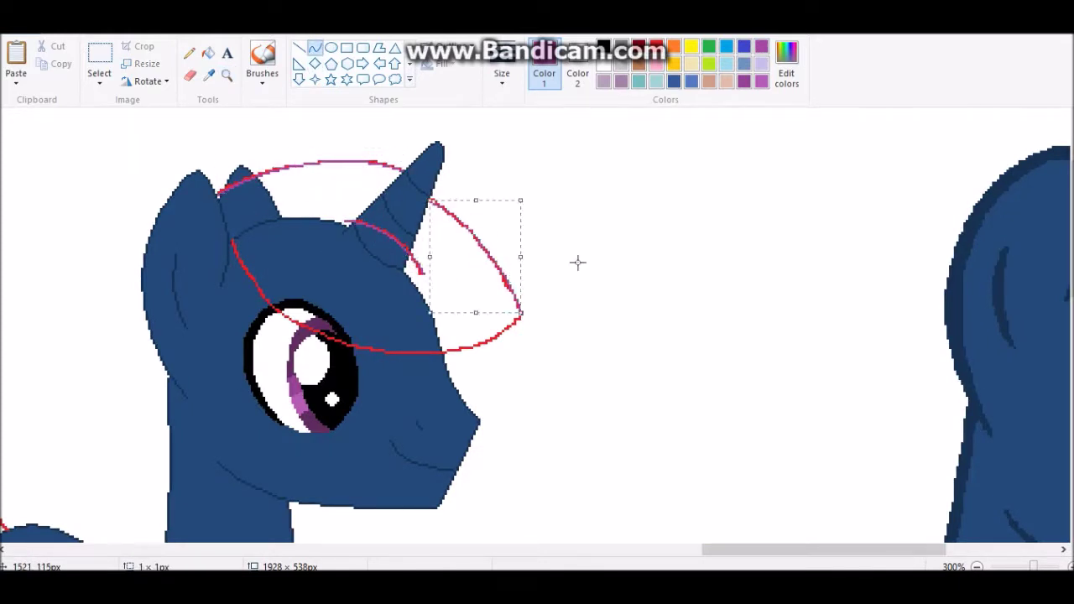
pyautogui.moveTo(521, 313)
pyautogui.mouseDown()
pyautogui.moveTo(461, 364)
pyautogui.moveTo(520, 316)
pyautogui.mouseUp()
pyautogui.moveTo(229, 241); pyautogui.dragTo(291, 320)
# - Trace the navy foal's tail sketch with purple curves
pyautogui.hscroll(-10, 562, 286)
pyautogui.moveTo(591, 254); pyautogui.dragTo(633, 162)
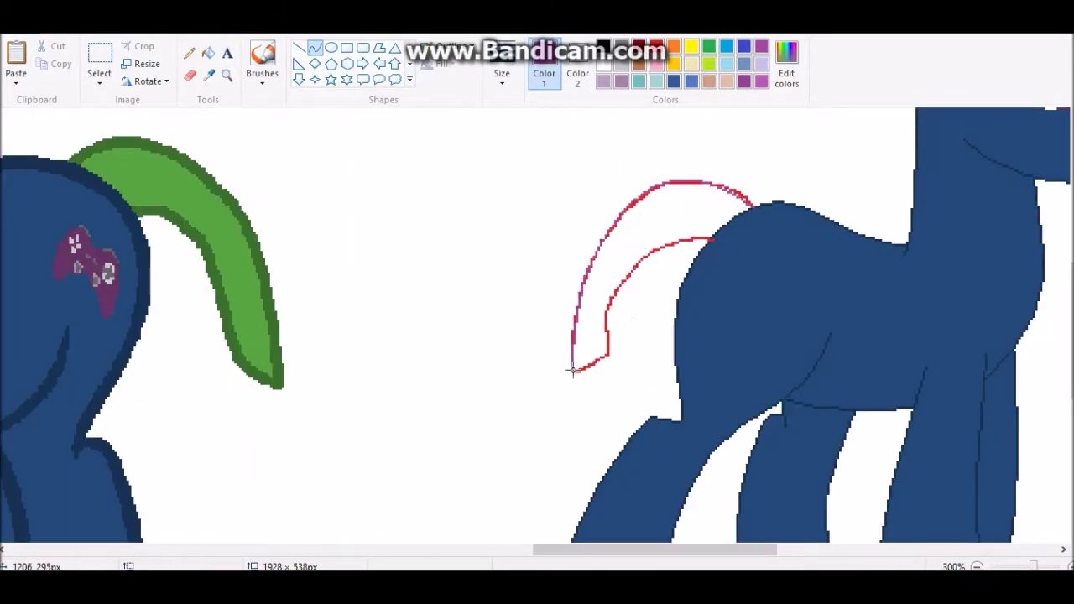
pyautogui.moveTo(709, 239); pyautogui.dragTo(612, 270)
pyautogui.scroll(-1, 585, 386)
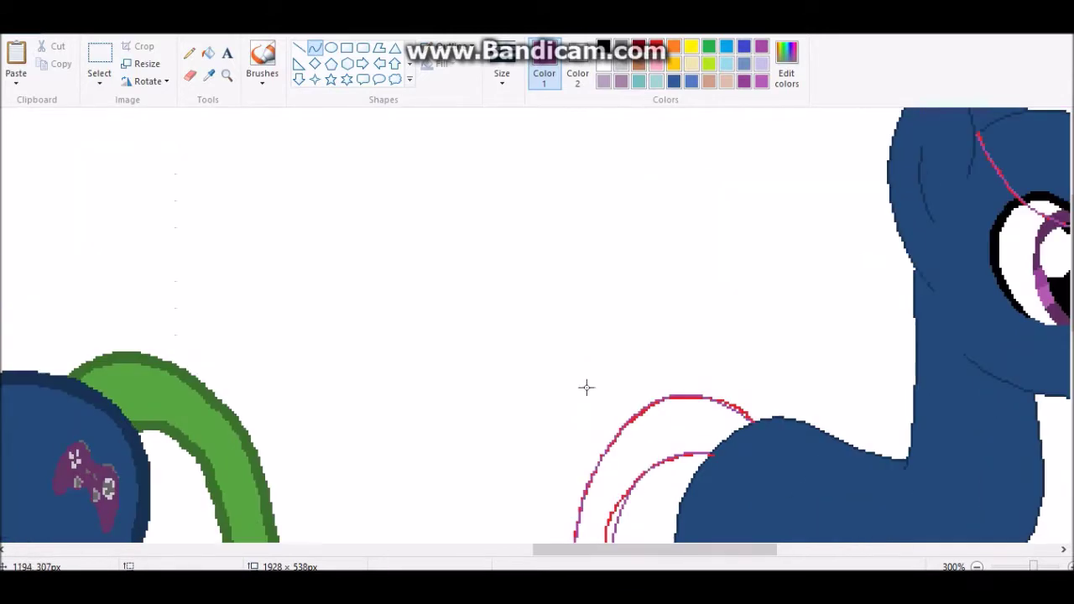
# - Erase the red sketch lines from the navy foal, keeping the purple outlines
pyautogui.click(190, 74)
pyautogui.scroll(2, 635, 211)
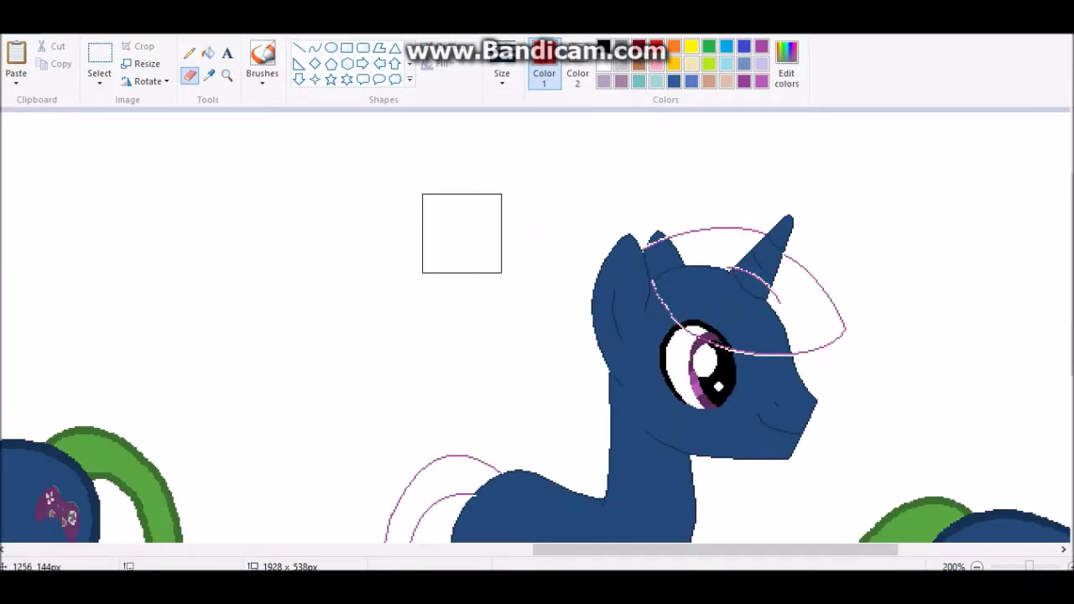
# - Clear the navy fill and dark body outlines from the foal copy, leaving its eye and the purple mane and tail curves
pyautogui.scroll(-8, 604, 335)
pyautogui.scroll(8, 595, 359)
pyautogui.hotkey('ctrl', 'z')
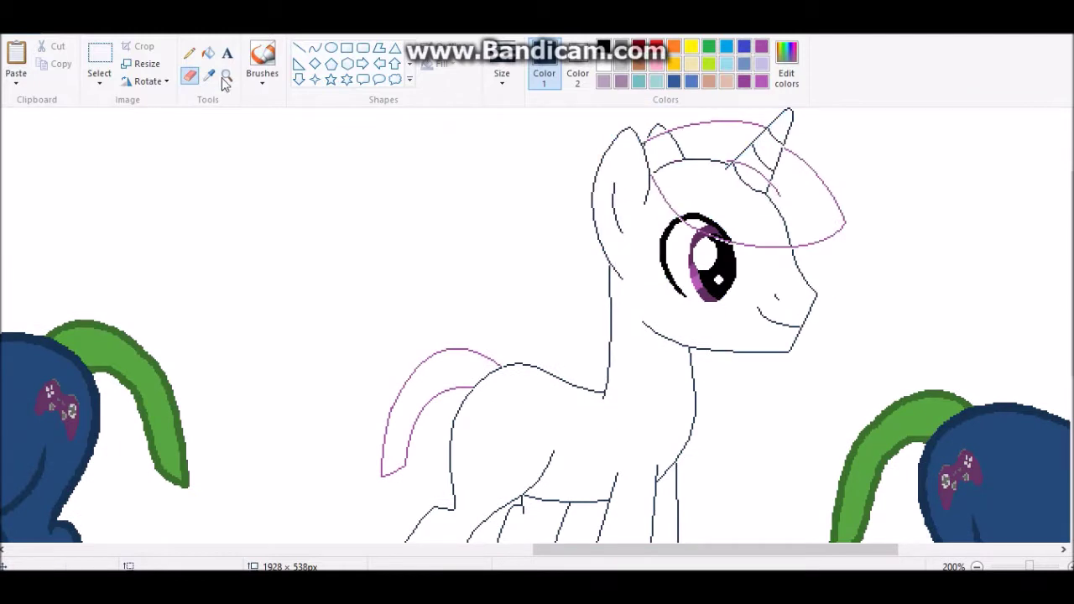
pyautogui.scroll(-3, 585, 322)
pyautogui.click(977, 567)
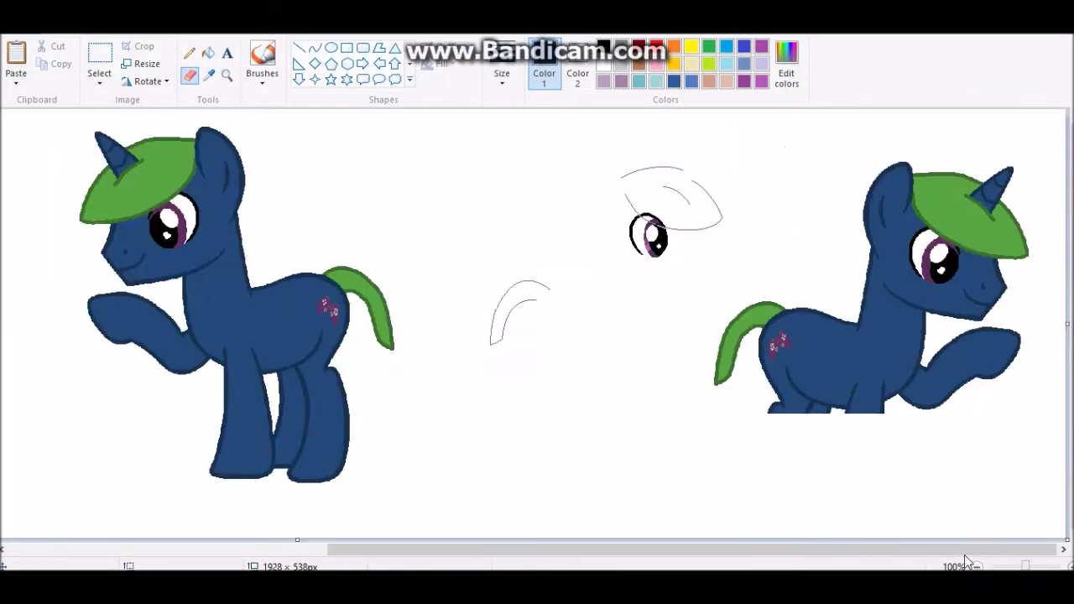
# - Copy the isolated mane and tail curves and overlay them transparently on the navy-filled foal
pyautogui.click(99, 58)
pyautogui.click(99, 81)
pyautogui.click(135, 138)
pyautogui.moveTo(441, 319); pyautogui.dragTo(453, 390)
pyautogui.rightClick(575, 213)
pyautogui.click(611, 290)
pyautogui.scroll(-2, 827, 412)
pyautogui.scroll(3, 491, 317)
pyautogui.hotkey('ctrl', 'v')
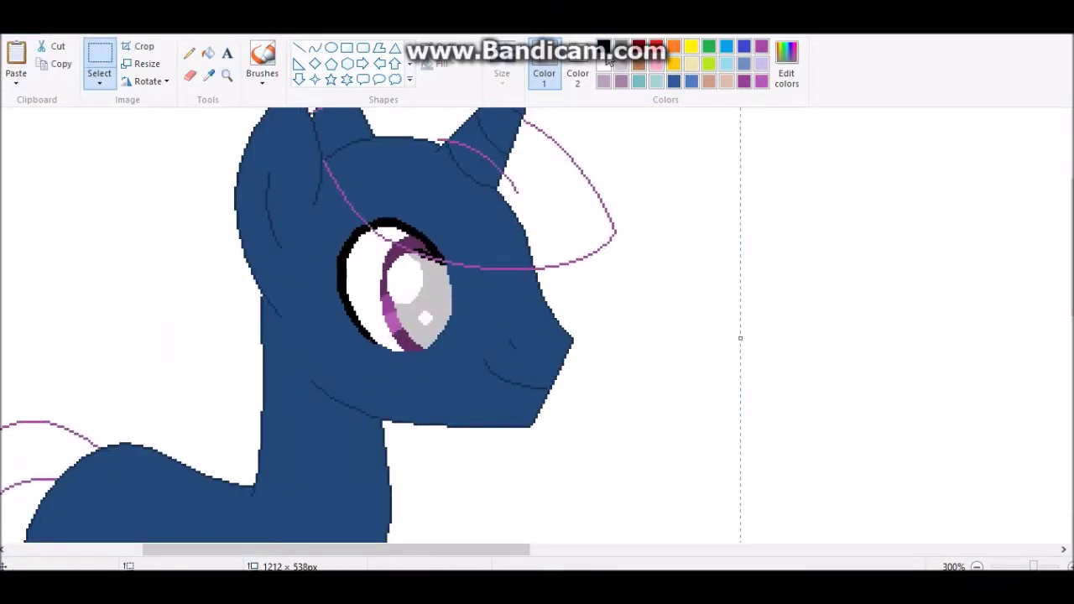
# - Fill the navy foal's pupil black and colour its mane and tail with the stallion's green
pyautogui.click(208, 52)
pyautogui.scroll(1, 336, 251)
pyautogui.click(342, 245)
pyautogui.click(285, 201)
pyautogui.hotkey('ctrl', 'z')
pyautogui.click(208, 52)
pyautogui.click(413, 235)
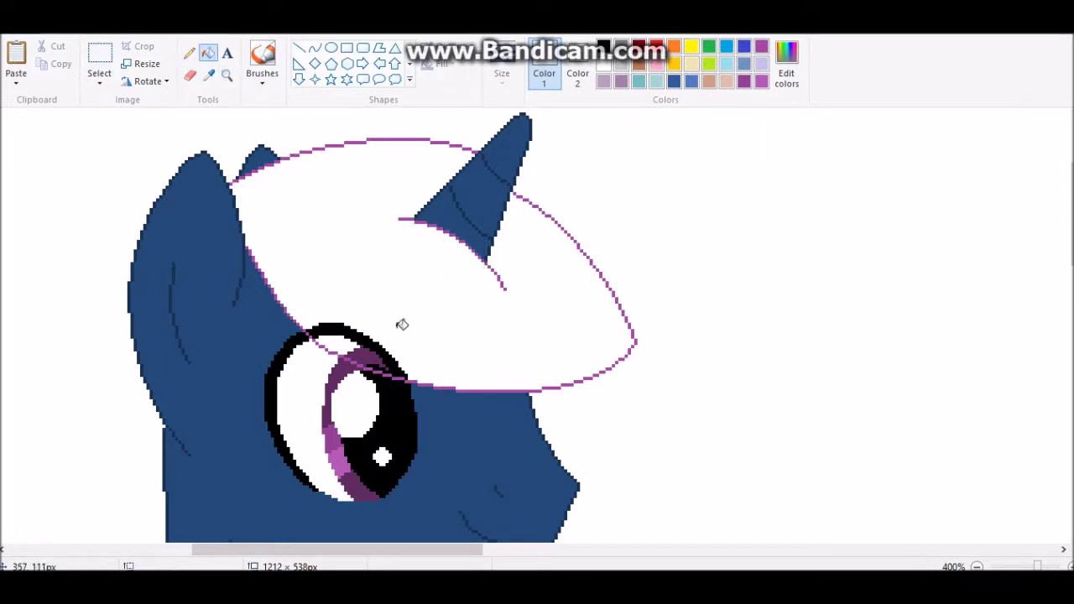
pyautogui.click(391, 357)
# - Copy the game-controller mark from the stallion and place it on the navy foal's flank
pyautogui.scroll(-5, 411, 504)
pyautogui.moveTo(419, 549); pyautogui.dragTo(328, 554)
pyautogui.scroll(6, 805, 328)
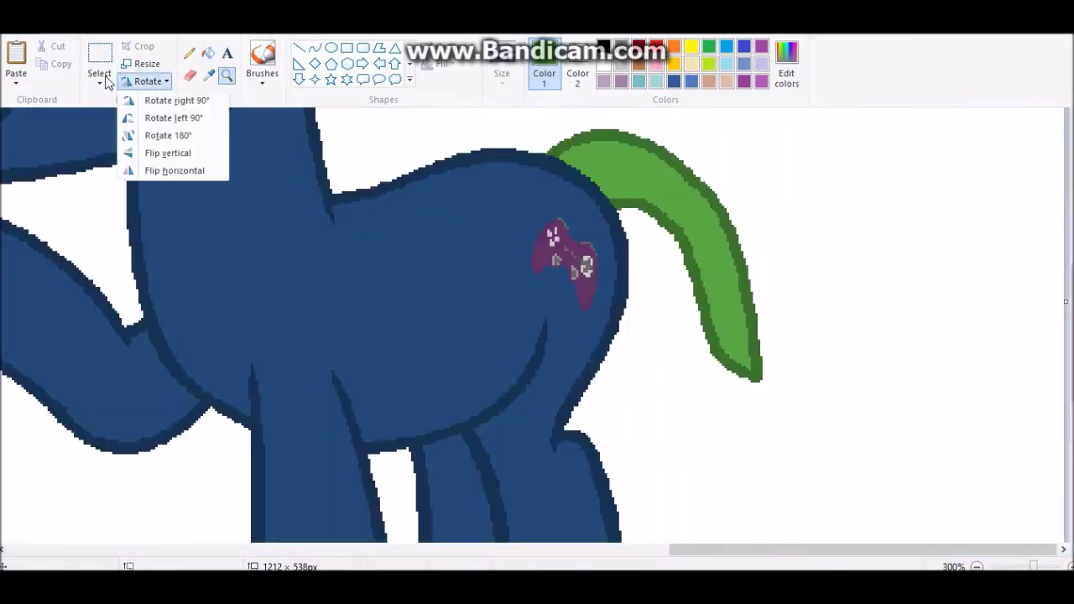
pyautogui.moveTo(532, 304)
pyautogui.mouseDown()
pyautogui.moveTo(551, 198)
pyautogui.moveTo(532, 310)
pyautogui.mouseUp()
pyautogui.rightClick(532, 263)
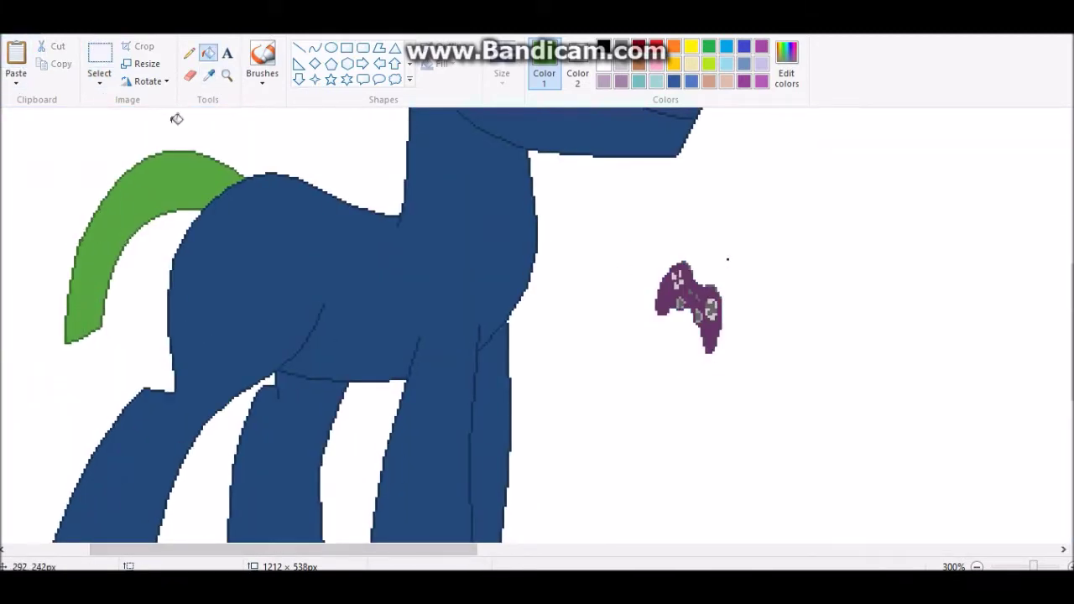
pyautogui.moveTo(687, 304); pyautogui.dragTo(230, 296)
pyautogui.scroll(-2, 681, 481)
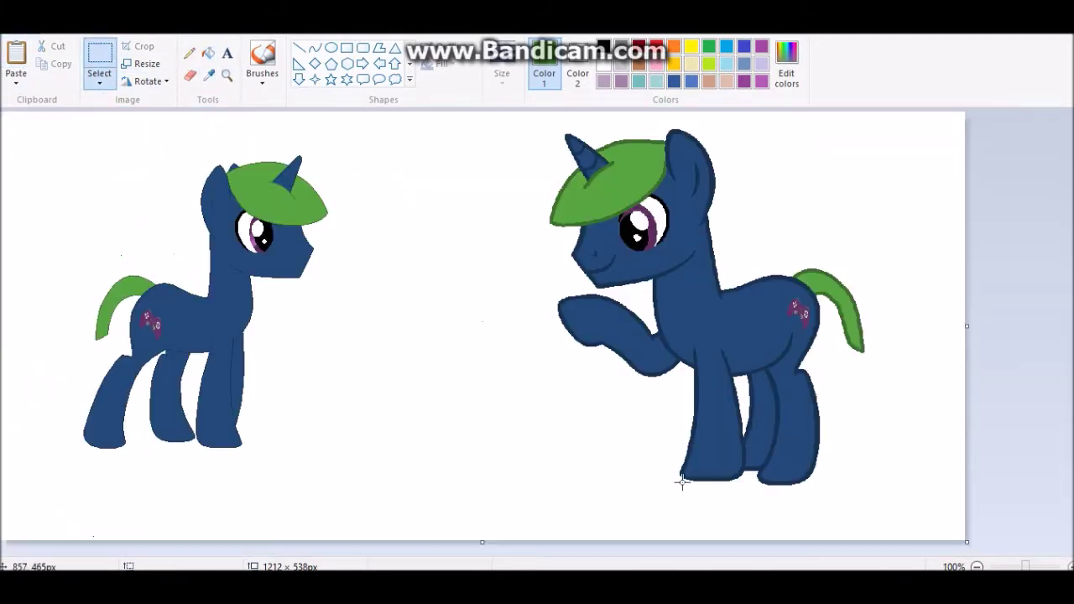
# - Copy the finished navy foal and paste it into the Family box beside the coral foal
pyautogui.moveTo(398, 467); pyautogui.dragTo(59, 126)
pyautogui.rightClick(222, 262)
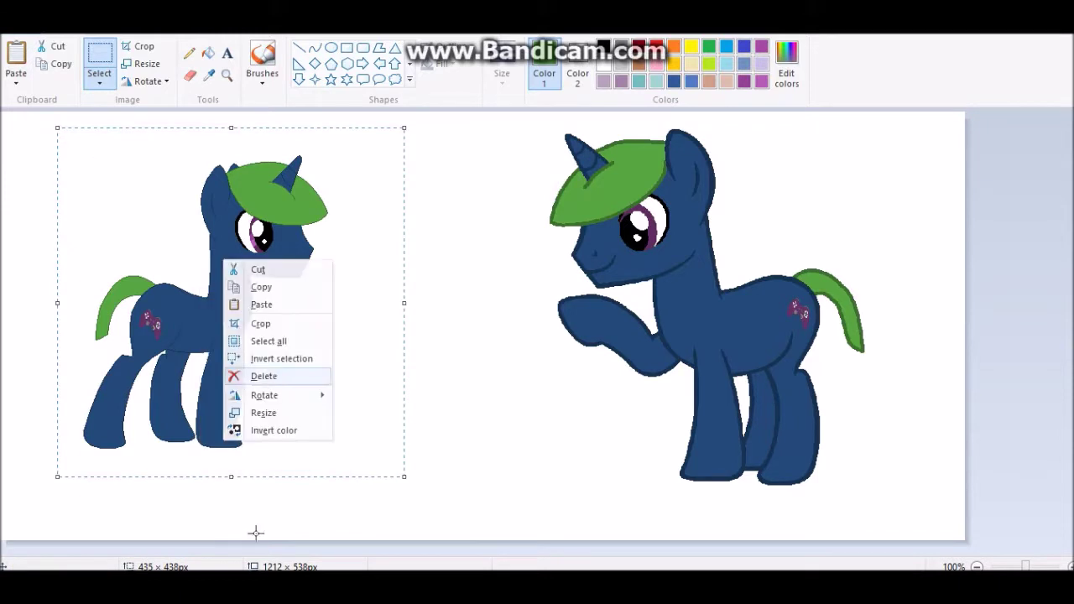
pyautogui.click(259, 287)
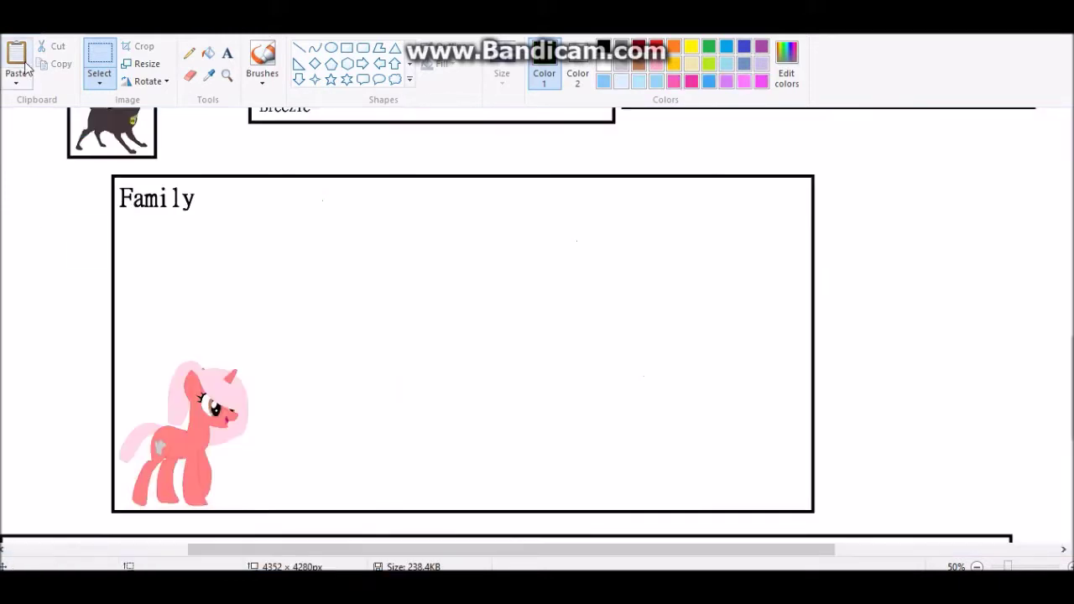
pyautogui.hotkey('ctrl', 'v')
pyautogui.moveTo(103, 231); pyautogui.dragTo(331, 460)
pyautogui.click(544, 366)
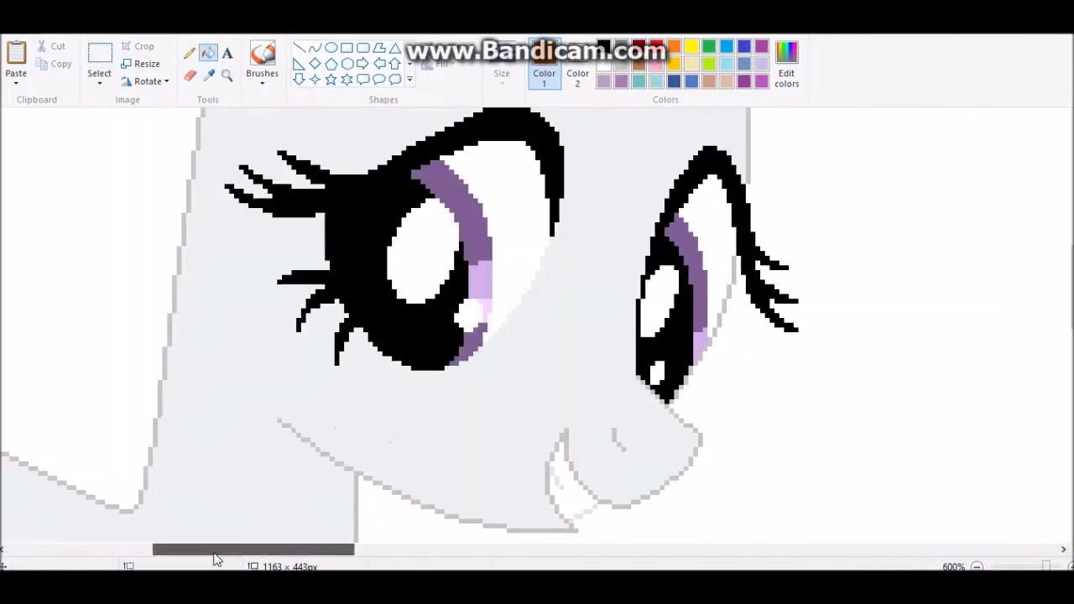
# - Recolour both irises of the grey foal base in dark orange with a brighter orange highlight
pyautogui.click(453, 205)
pyautogui.click(471, 344)
pyautogui.click(709, 289)
pyautogui.click(786, 63)
pyautogui.click(392, 401)
pyautogui.click(478, 277)
# - Replace the grey outlines of the foal base with dark reddish brown using the colour-replacing eraser
pyautogui.click(786, 63)
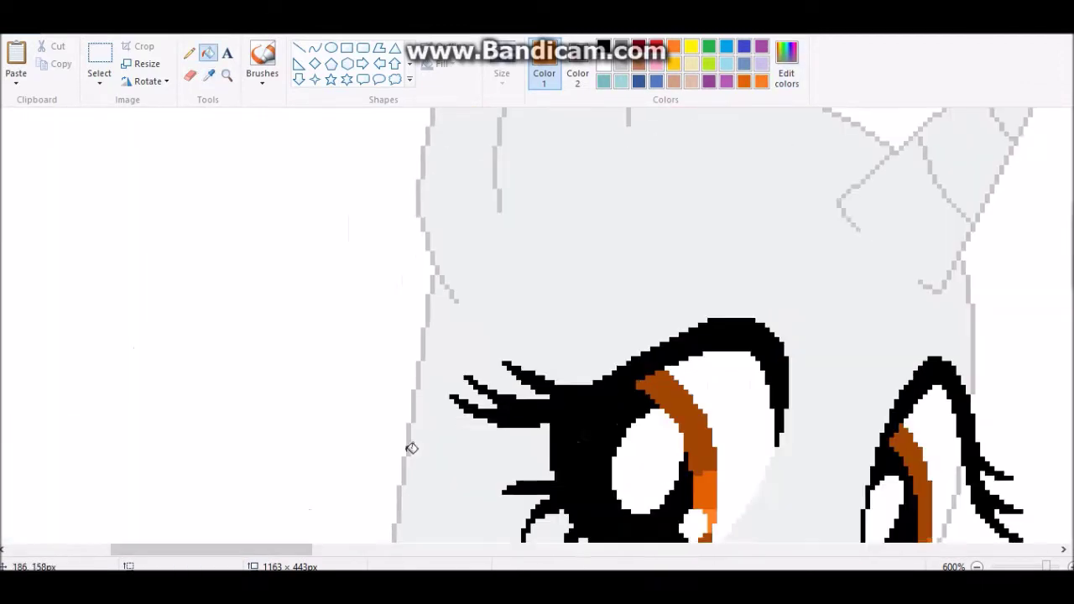
pyautogui.scroll(2, 748, 184)
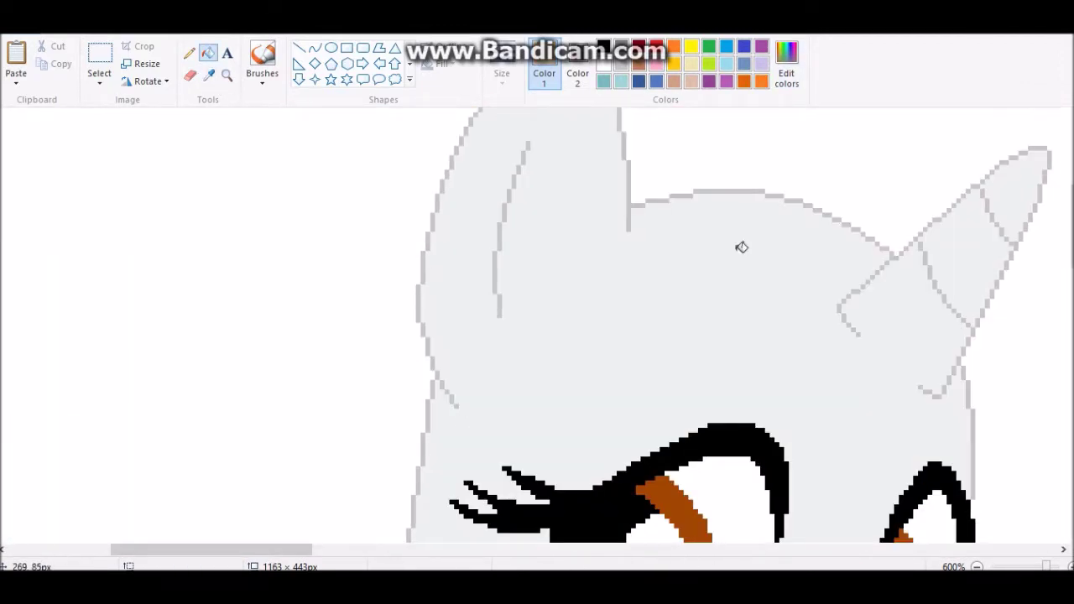
pyautogui.scroll(-2, 747, 185)
pyautogui.click(190, 75)
pyautogui.scroll(1, 299, 137)
pyautogui.scroll(-10, 299, 162)
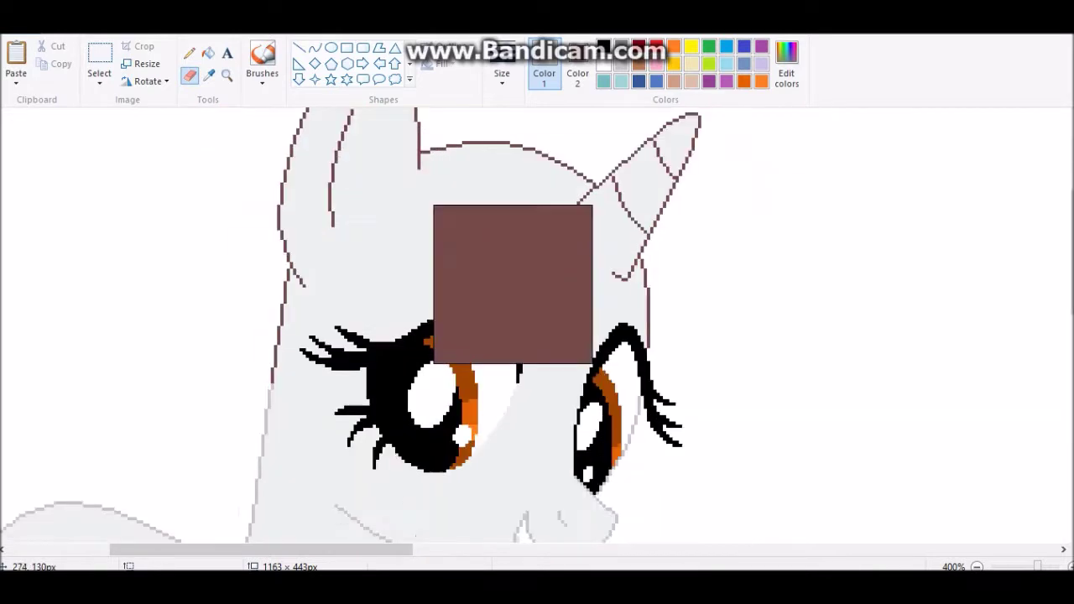
pyautogui.hscroll(-5, 510, 282)
pyautogui.scroll(-3, 696, 381)
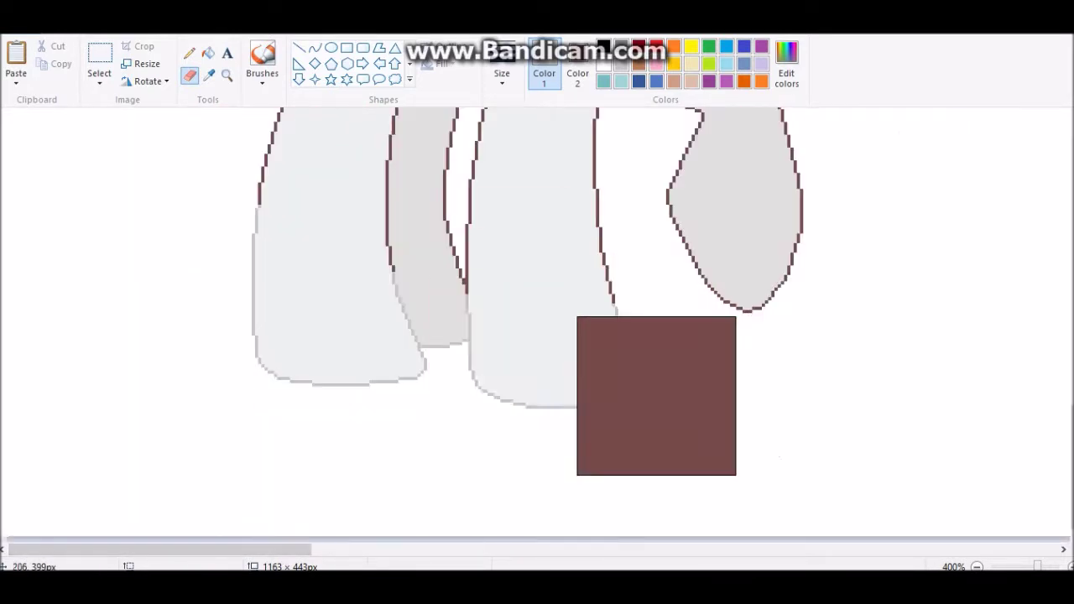
pyautogui.scroll(12, 654, 393)
pyautogui.moveTo(210, 550); pyautogui.dragTo(343, 550)
# - Fill the foal base's head, body and legs with the brown adult's mauve-brown coat colour
pyautogui.click(208, 52)
pyautogui.click(553, 218)
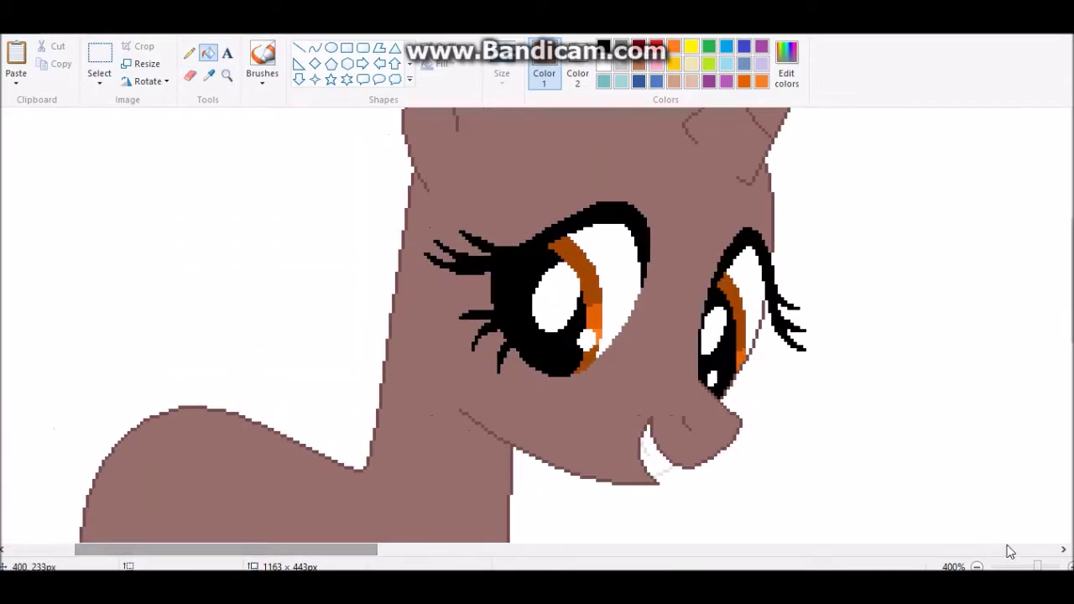
pyautogui.scroll(-2, 340, 409)
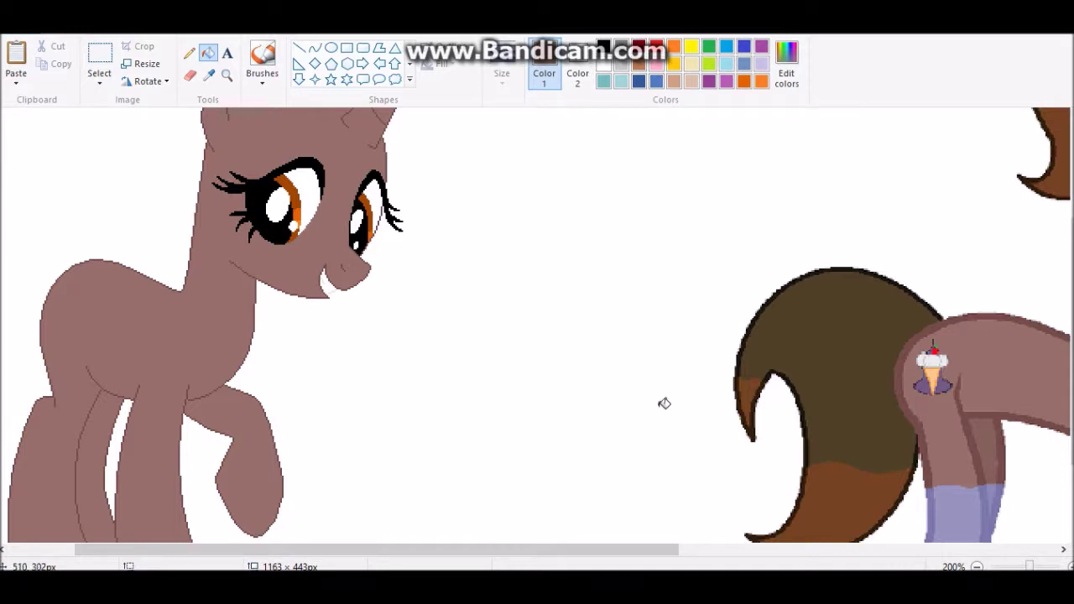
pyautogui.scroll(-1, 663, 404)
# - Copy the adult's ear area and place the copy beside the brown foal's head as a reference
pyautogui.click(99, 57)
pyautogui.click(684, 200)
pyautogui.click(226, 74)
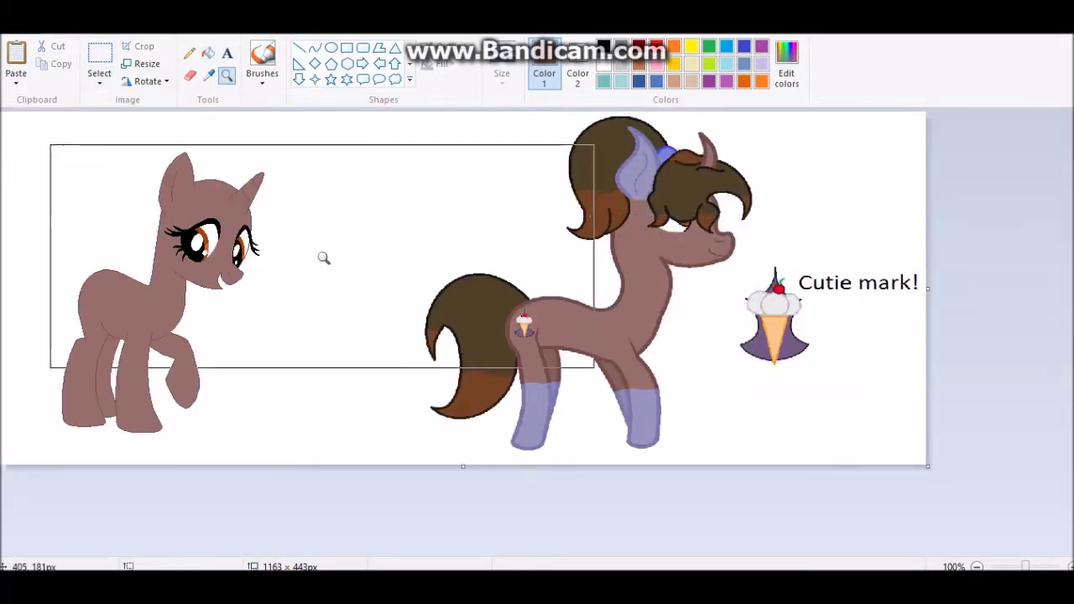
pyautogui.click(323, 257)
pyautogui.hotkey('ctrl', 'v')
pyautogui.moveTo(101, 229); pyautogui.dragTo(820, 324)
# - Draw a curve across the base of the brown foal's ear and fill the ear lavender
pyautogui.click(315, 48)
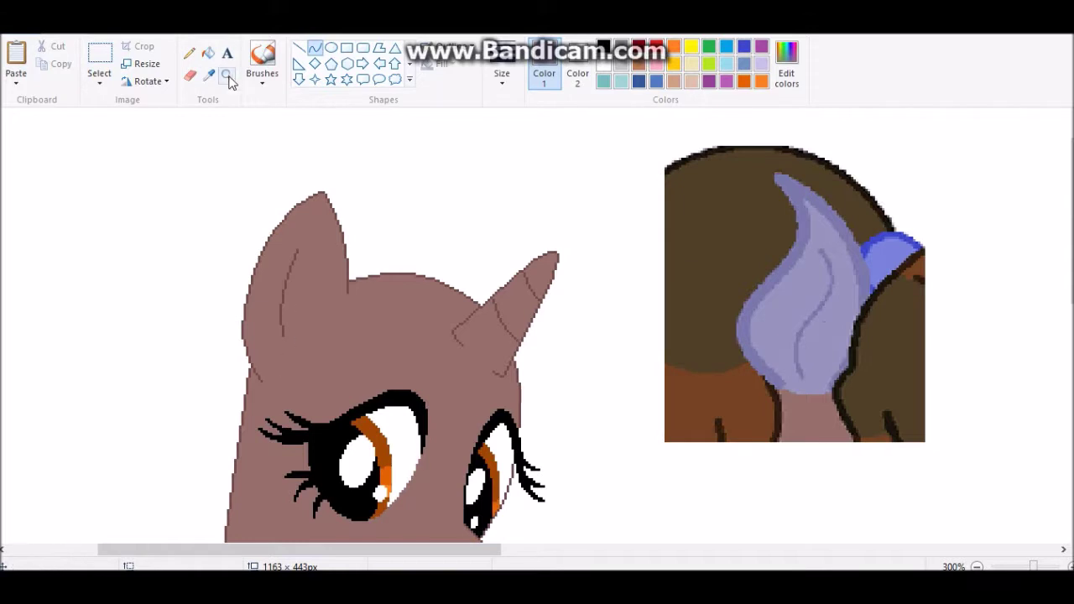
pyautogui.hotkey('ctrl', 'pageup')
pyautogui.moveTo(232, 180); pyautogui.dragTo(139, 283)
pyautogui.moveTo(186, 231); pyautogui.dragTo(130, 214)
pyautogui.click(208, 52)
pyautogui.click(191, 237)
pyautogui.hotkey('ctrl', 'z')
pyautogui.click(176, 193)
pyautogui.scroll(1, 370, 195)
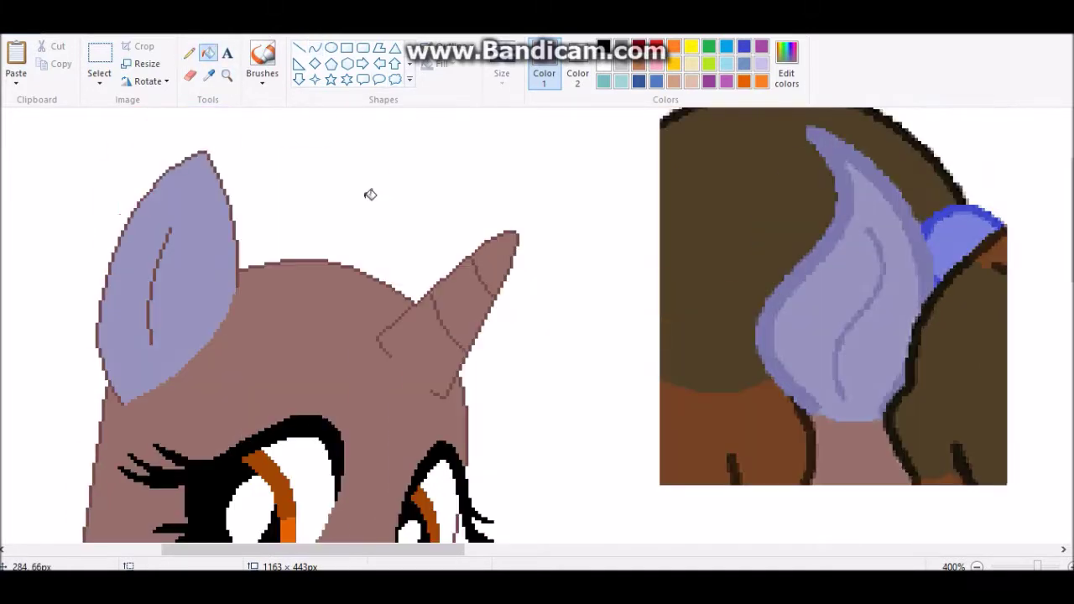
# - Recolour the ear's outline in darker lavender with a smaller colour-replacing eraser
pyautogui.click(190, 74)
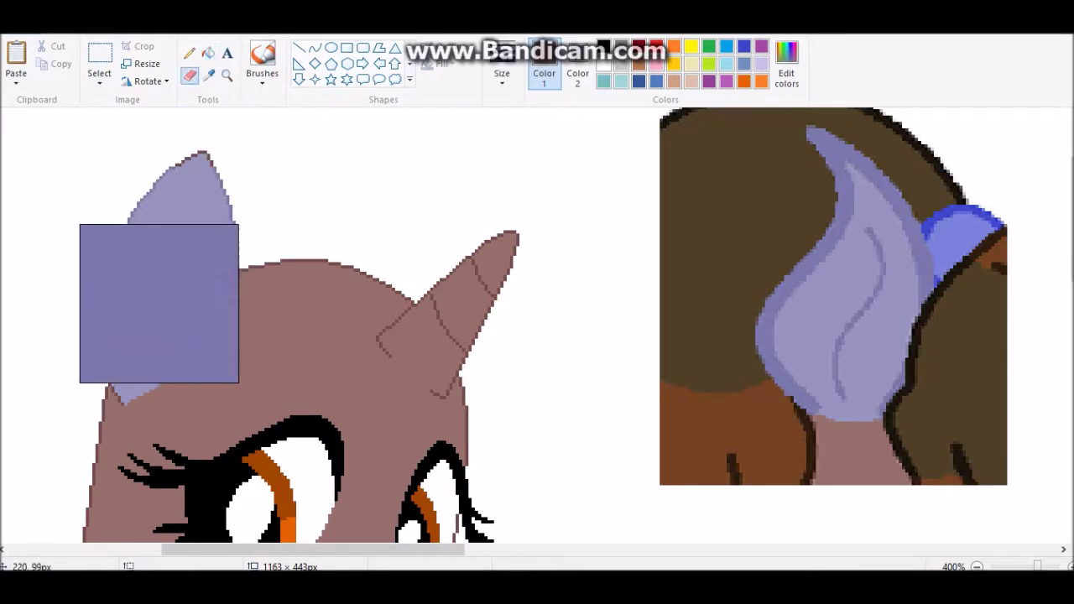
pyautogui.click(502, 79)
pyautogui.click(537, 117)
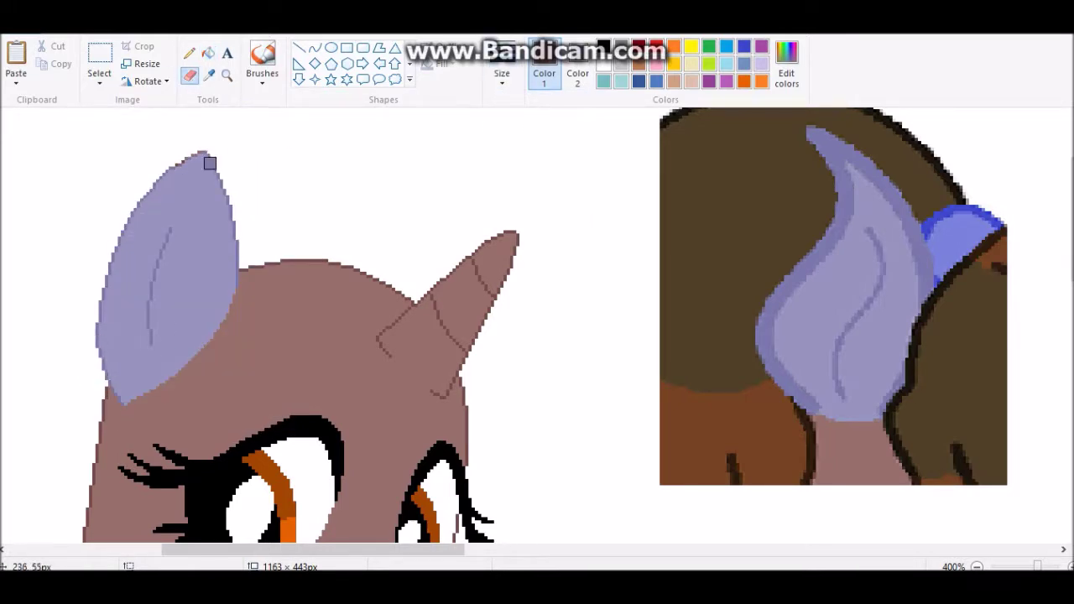
# - Delete the ear reference and place a copy of the adult's lower legs beside the foal as a reference
pyautogui.click(98, 63)
pyautogui.scroll(1, 975, 503)
pyautogui.scroll(-2, 976, 503)
pyautogui.moveTo(531, 363); pyautogui.dragTo(302, 141)
pyautogui.rightClick(385, 217)
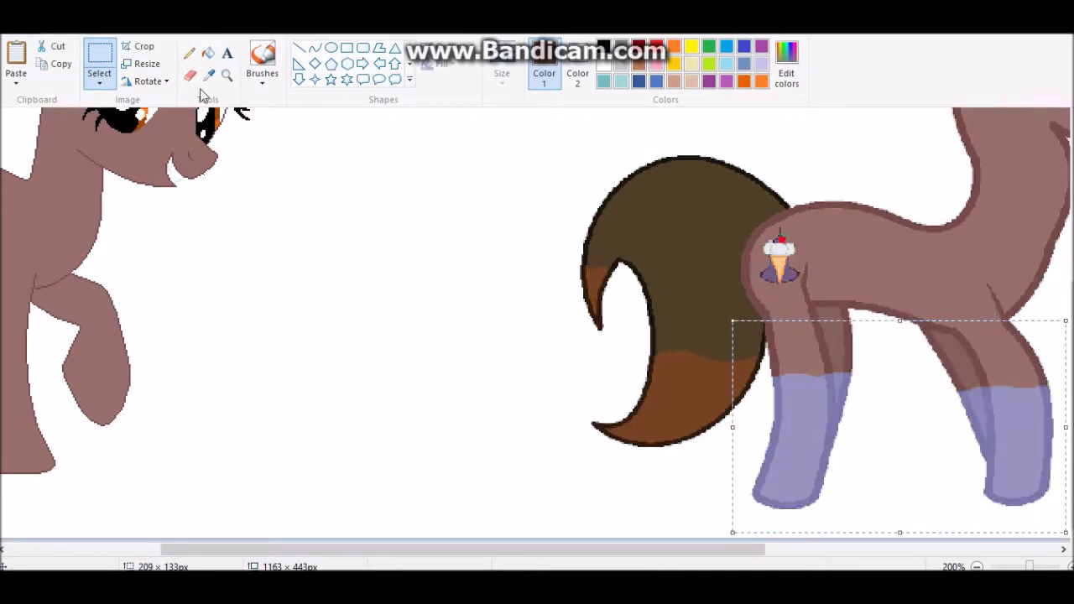
pyautogui.click(226, 75)
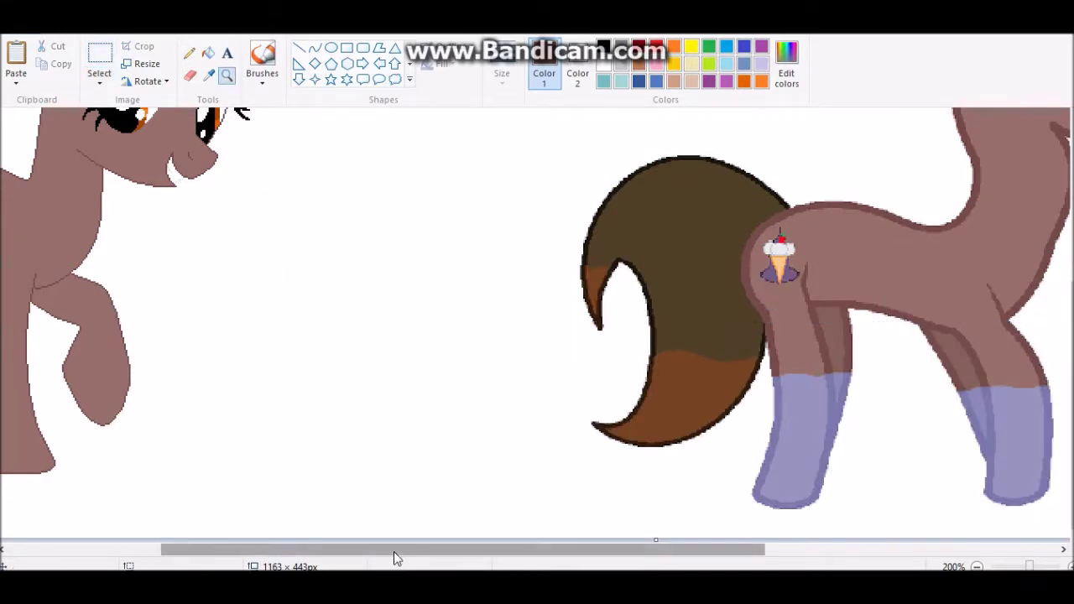
# - Draw wavy lavender curves across the foal's four legs to mark the upper edges of the socks
pyautogui.click(315, 48)
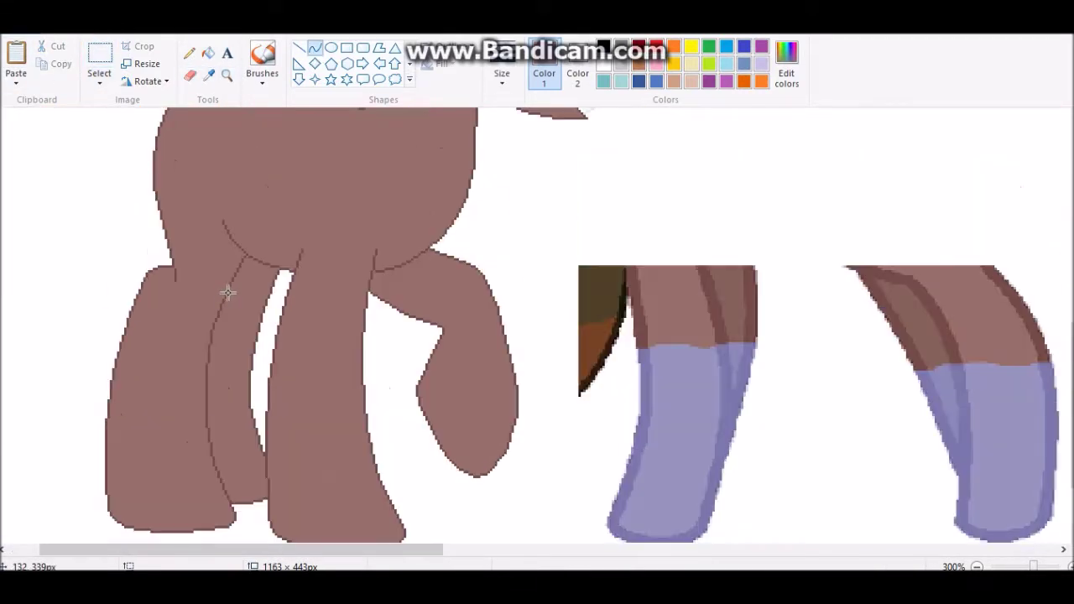
pyautogui.moveTo(120, 350)
pyautogui.mouseDown()
pyautogui.moveTo(199, 355)
pyautogui.moveTo(163, 352)
pyautogui.moveTo(165, 388)
pyautogui.mouseUp()
pyautogui.moveTo(275, 352)
pyautogui.mouseDown()
pyautogui.moveTo(360, 362)
pyautogui.moveTo(292, 346)
pyautogui.mouseUp()
pyautogui.moveTo(327, 360); pyautogui.dragTo(331, 384)
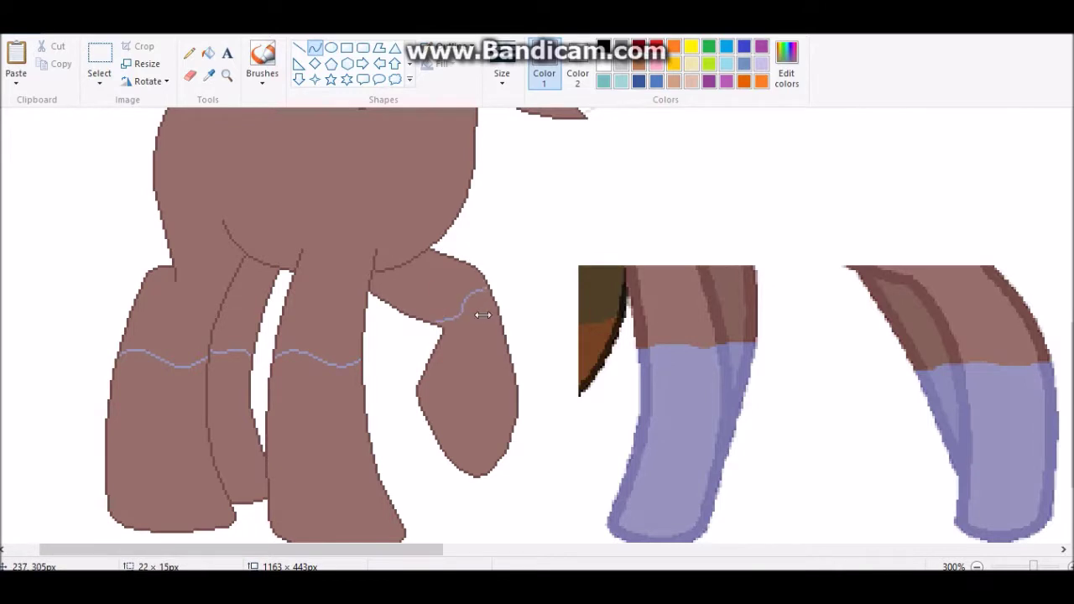
# - Fill the lower part of all four foal legs with lavender below the wavy curves
pyautogui.click(208, 52)
pyautogui.click(462, 383)
pyautogui.click(231, 436)
pyautogui.click(319, 453)
pyautogui.click(168, 444)
pyautogui.click(189, 53)
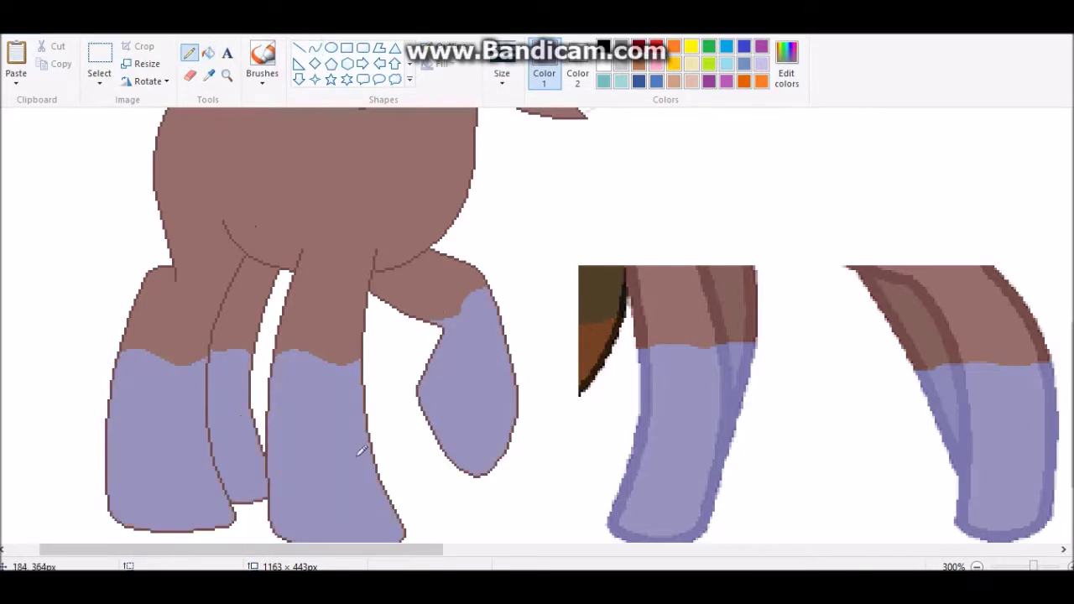
# - Delete the leg reference copy beside the brown foal
pyautogui.click(99, 59)
pyautogui.moveTo(551, 264); pyautogui.dragTo(1062, 546)
pyautogui.rightClick(832, 383)
pyautogui.click(872, 493)
# - Recolour the sock outlines on both hind legs in darker lavender with the colour-replacing eraser
pyautogui.click(227, 74)
pyautogui.click(307, 141)
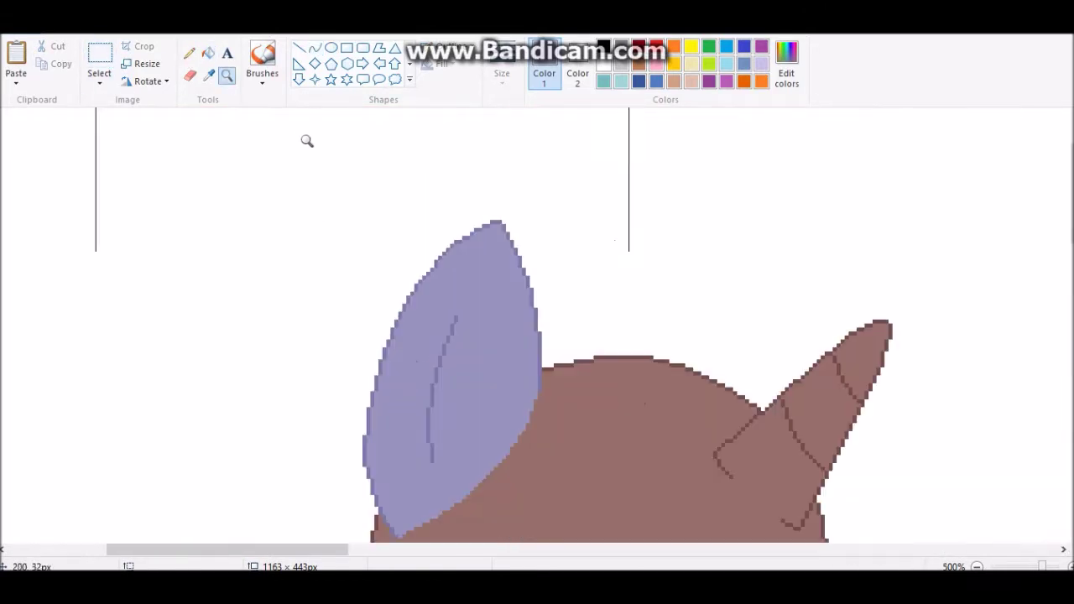
pyautogui.scroll(-10, 537, 336)
pyautogui.scroll(-15, 276, 336)
pyautogui.click(190, 74)
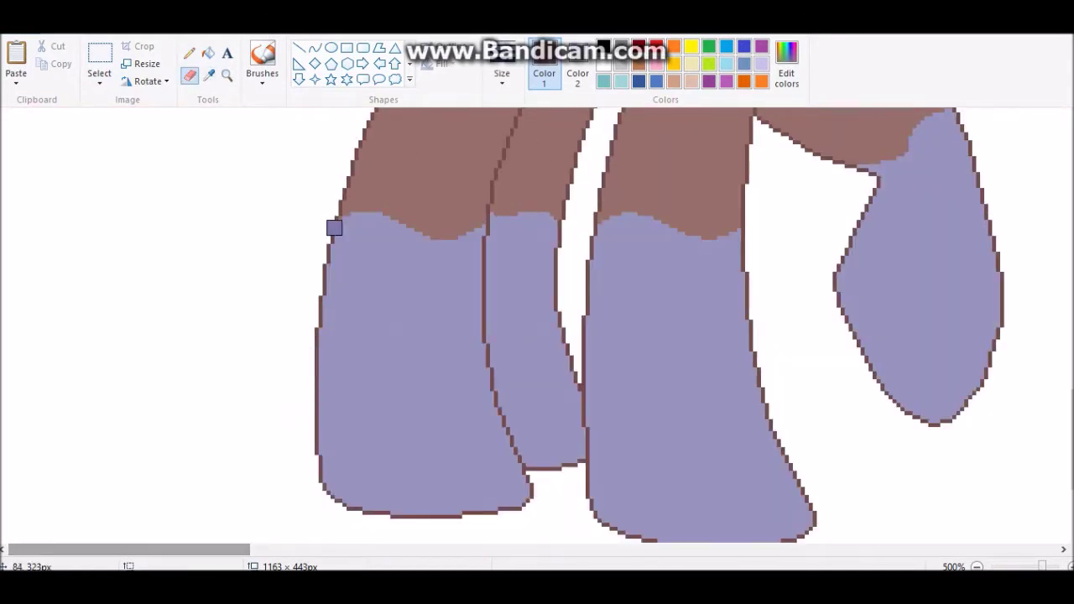
pyautogui.moveTo(334, 227)
pyautogui.mouseDown()
pyautogui.moveTo(314, 414)
pyautogui.moveTo(461, 535)
pyautogui.moveTo(514, 498)
pyautogui.moveTo(486, 231)
pyautogui.mouseUp()
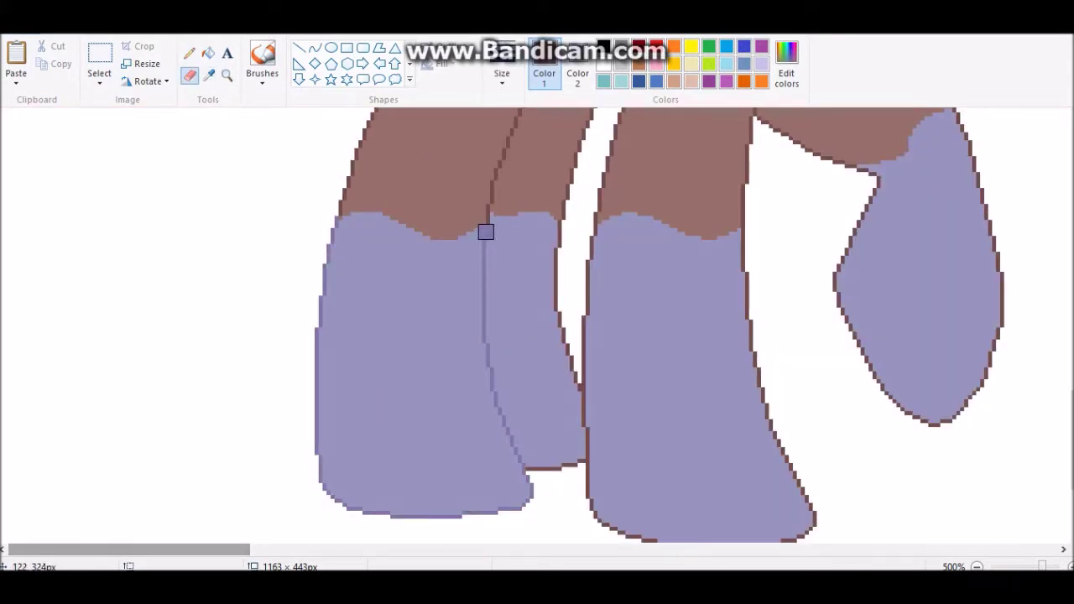
pyautogui.moveTo(557, 228); pyautogui.dragTo(591, 453)
# - Recolour the sock outlines on the standing and raised front legs in darker lavender
pyautogui.moveTo(592, 232); pyautogui.dragTo(589, 373)
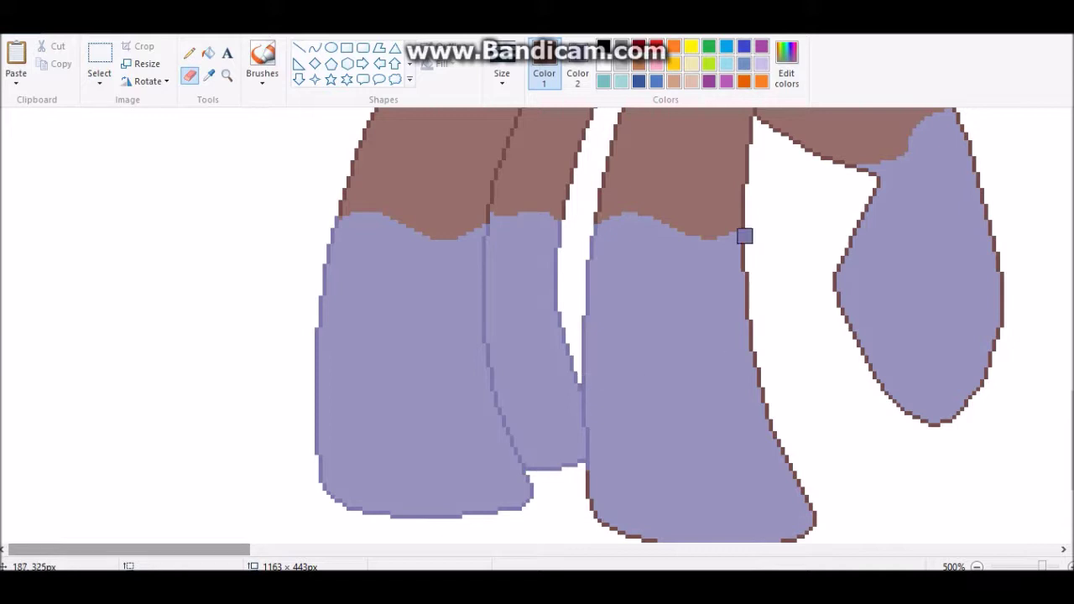
pyautogui.moveTo(743, 232); pyautogui.dragTo(797, 470)
pyautogui.scroll(-3, 604, 371)
pyautogui.moveTo(605, 371); pyautogui.dragTo(814, 400)
pyautogui.scroll(6, 800, 366)
pyautogui.moveTo(864, 283); pyautogui.dragTo(850, 339)
pyautogui.moveTo(960, 220)
pyautogui.mouseDown()
pyautogui.moveTo(1001, 402)
pyautogui.moveTo(939, 532)
pyautogui.moveTo(872, 475)
pyautogui.mouseUp()
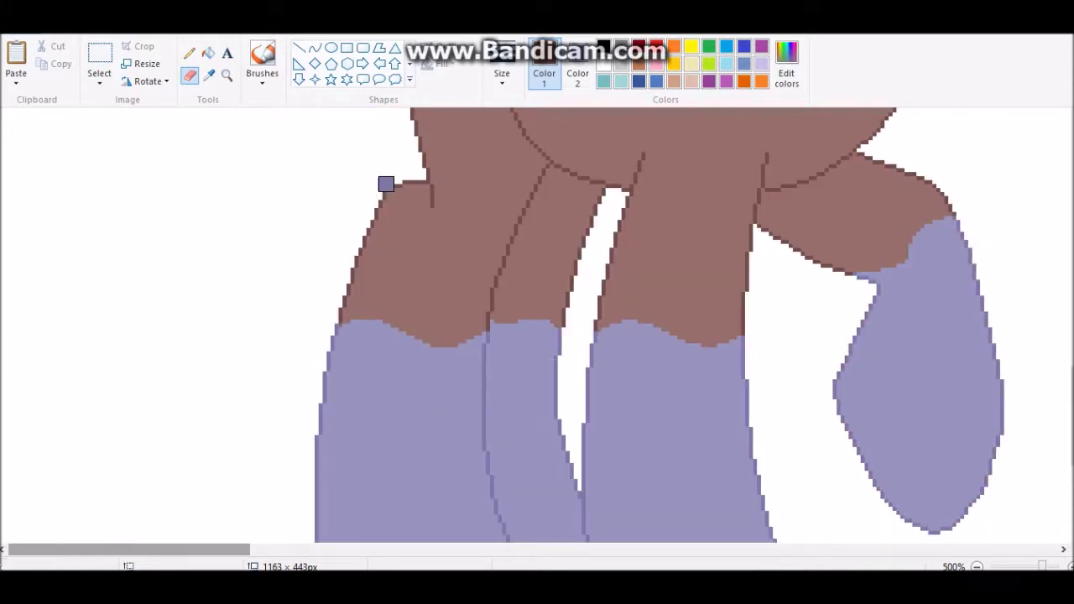
# - Duplicate the brown foal and place the copy in the empty area beyond the Cutie mark! label
pyautogui.click(189, 52)
pyautogui.scroll(-4, 560, 398)
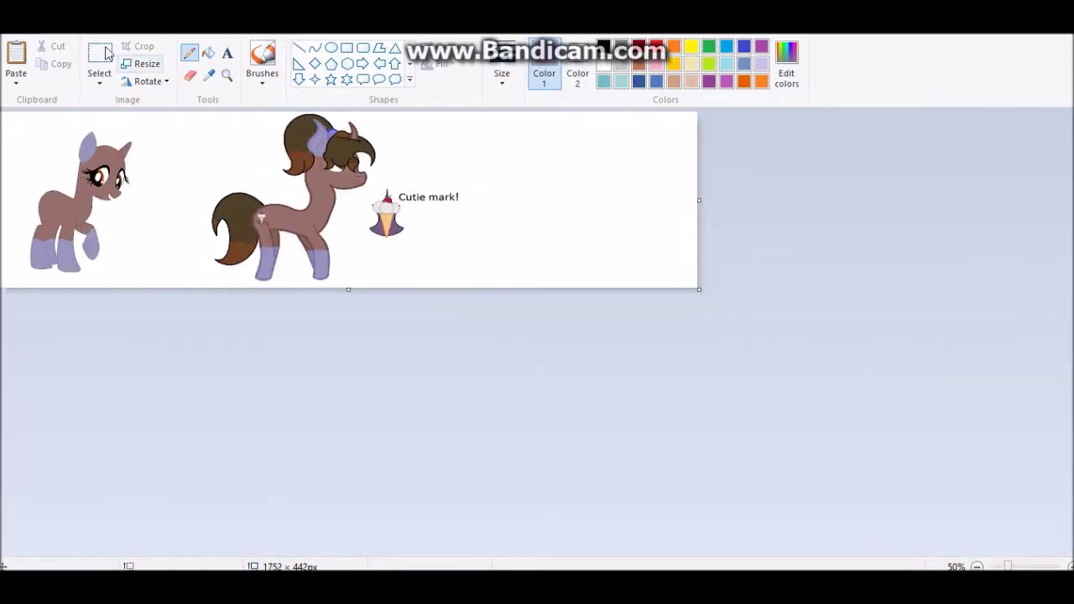
pyautogui.click(99, 54)
pyautogui.moveTo(3, 120); pyautogui.dragTo(168, 281)
pyautogui.hotkey('ctrl', 'c')
pyautogui.click(16, 55)
pyautogui.moveTo(65, 184); pyautogui.dragTo(540, 191)
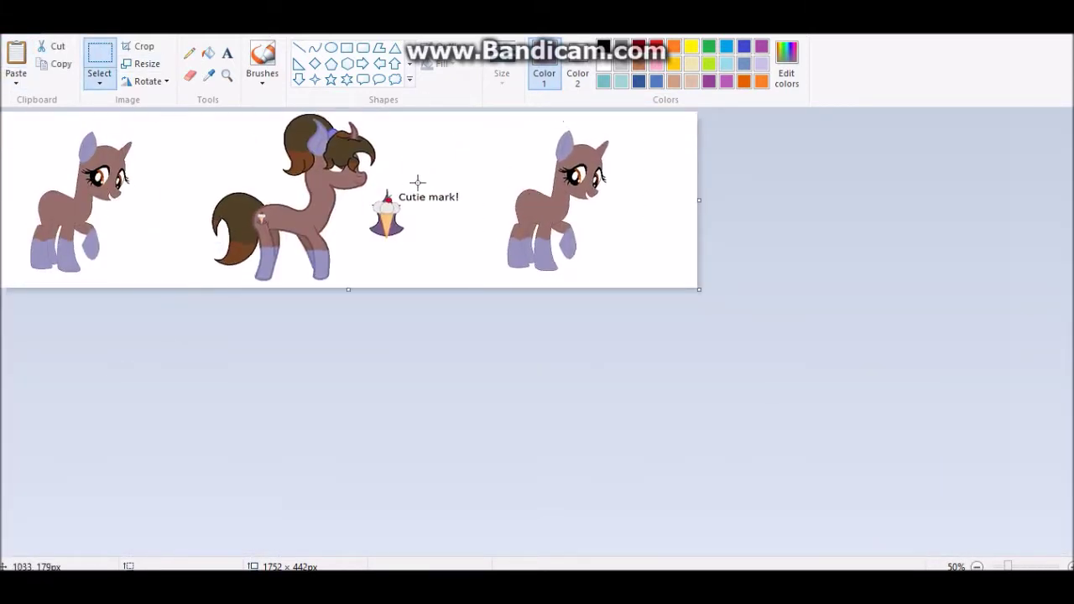
# - Copy the adult's tail and hindquarters and place the copy beside the duplicate foal as a reference
pyautogui.moveTo(194, 180); pyautogui.dragTo(247, 240)
pyautogui.click(226, 75)
pyautogui.click(427, 249)
pyautogui.click(854, 330)
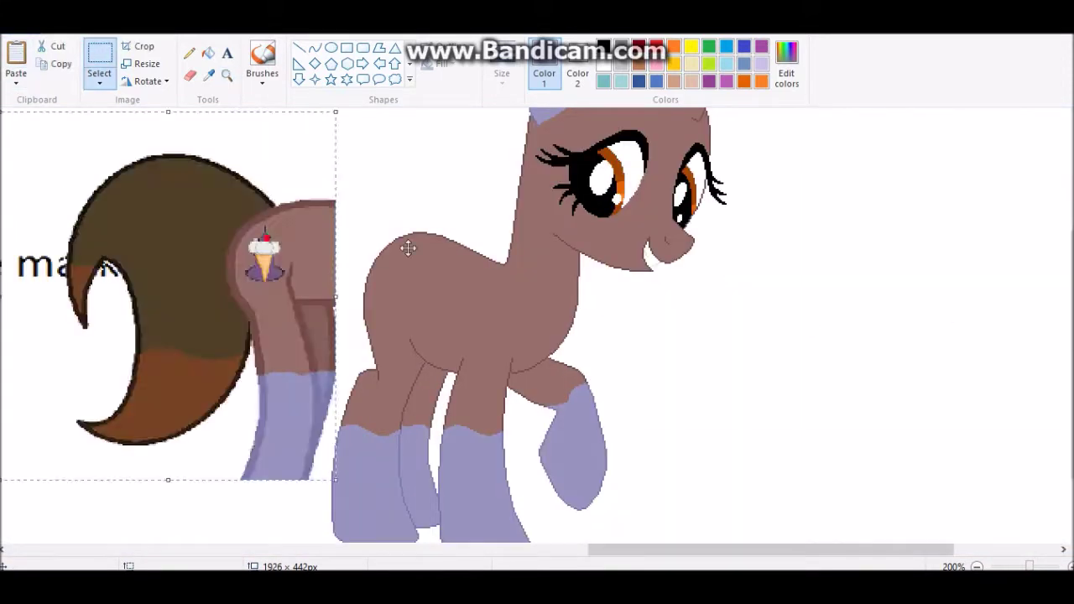
# - Sketch the curled tail outline in red with the pencil on the duplicate foal, following the adult's tail
pyautogui.click(188, 52)
pyautogui.click(656, 46)
pyautogui.moveTo(254, 163); pyautogui.dragTo(237, 216)
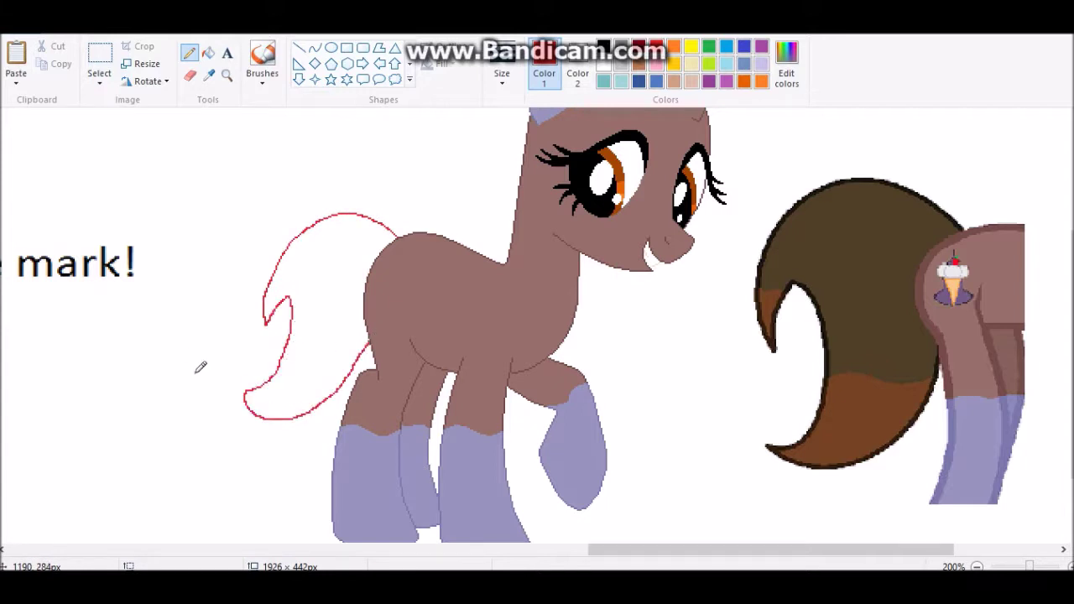
# - Copy the adult unicorn's head and mane and place the copy beside the duplicate foal's head as a reference
pyautogui.click(99, 57)
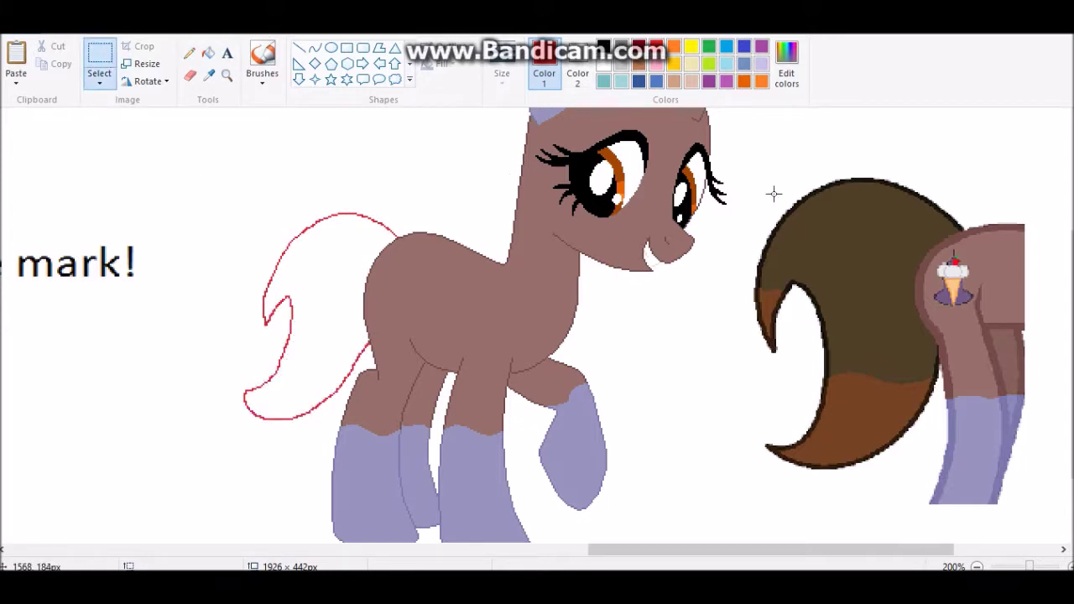
pyautogui.rightClick(882, 355)
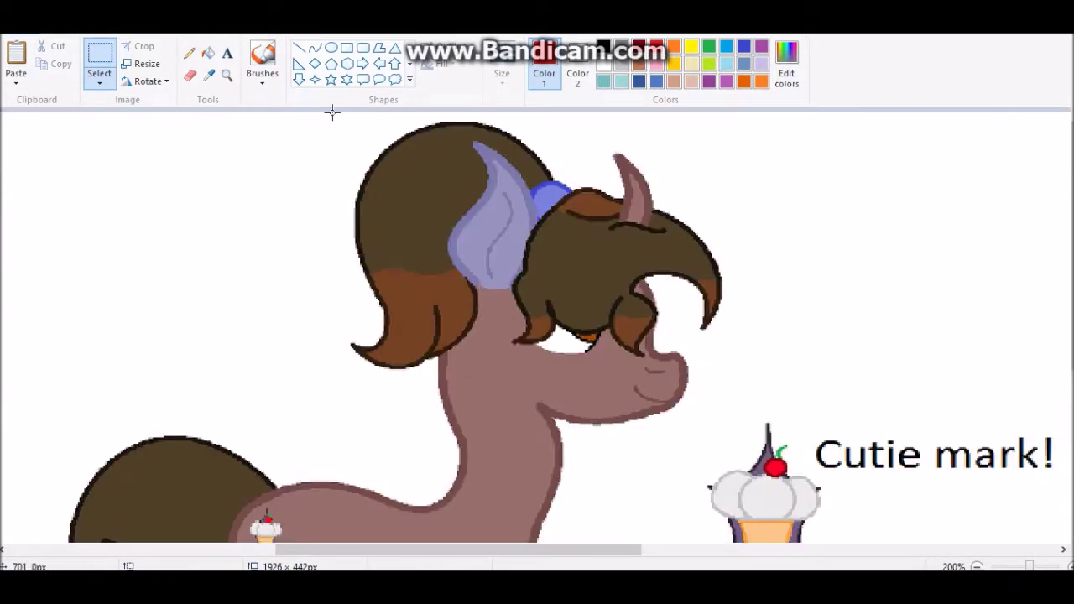
pyautogui.moveTo(630, 550); pyautogui.dragTo(986, 550)
pyautogui.click(16, 52)
pyautogui.moveTo(201, 260); pyautogui.dragTo(881, 302)
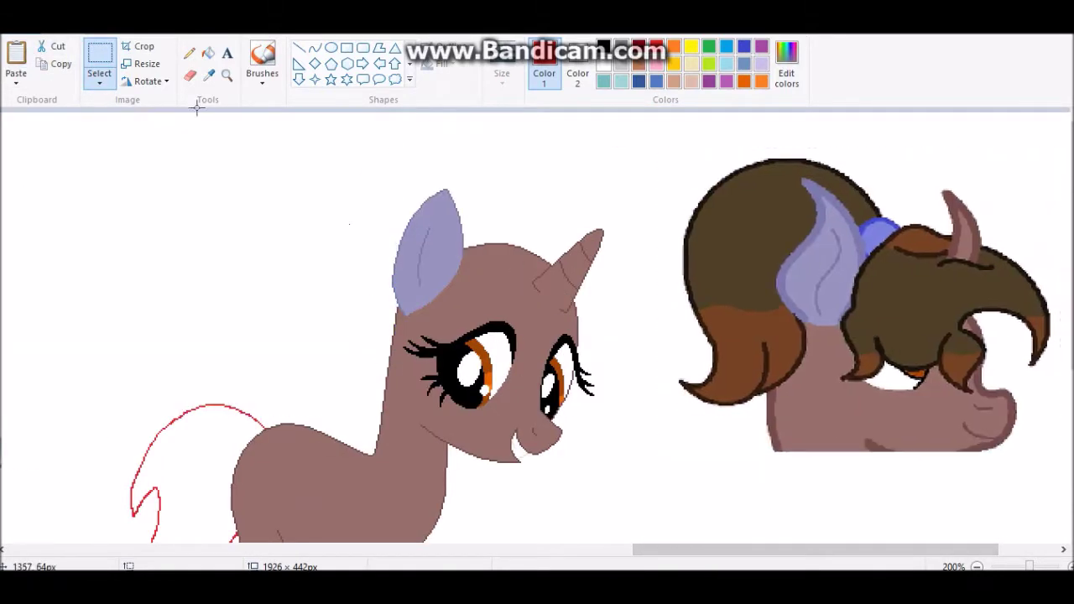
# - Sketch the fringe and ponytail on the duplicate foal in red with the pencil, and the hair tie in orange
pyautogui.click(189, 52)
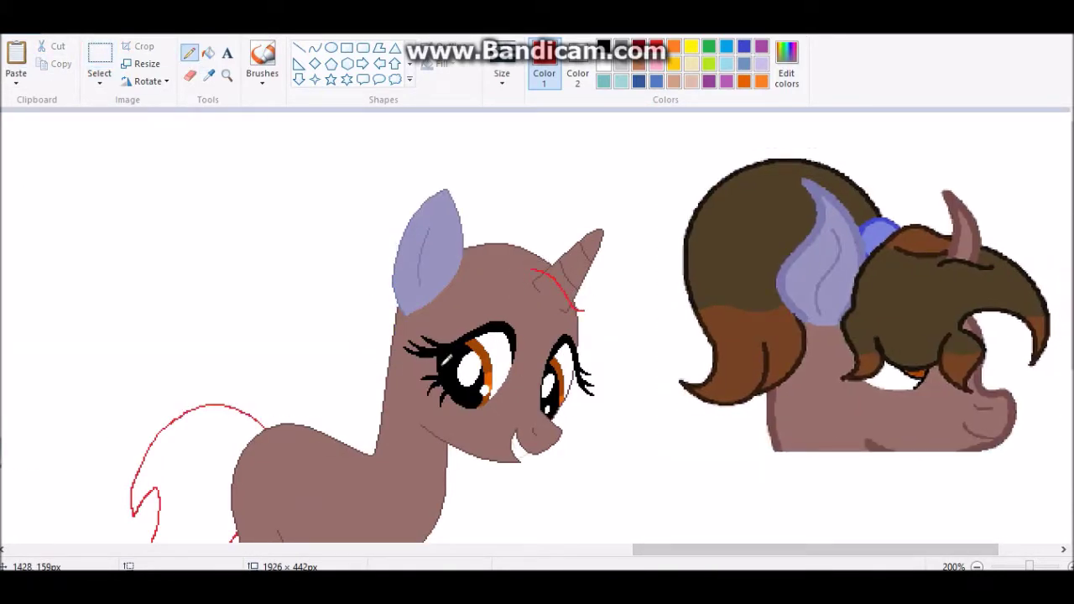
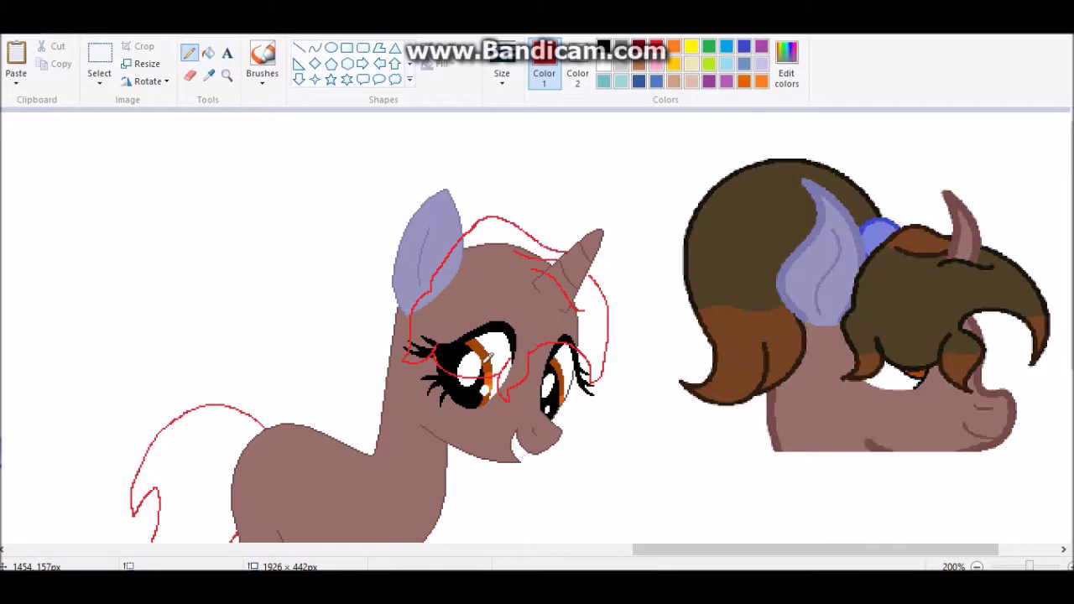
pyautogui.click(674, 46)
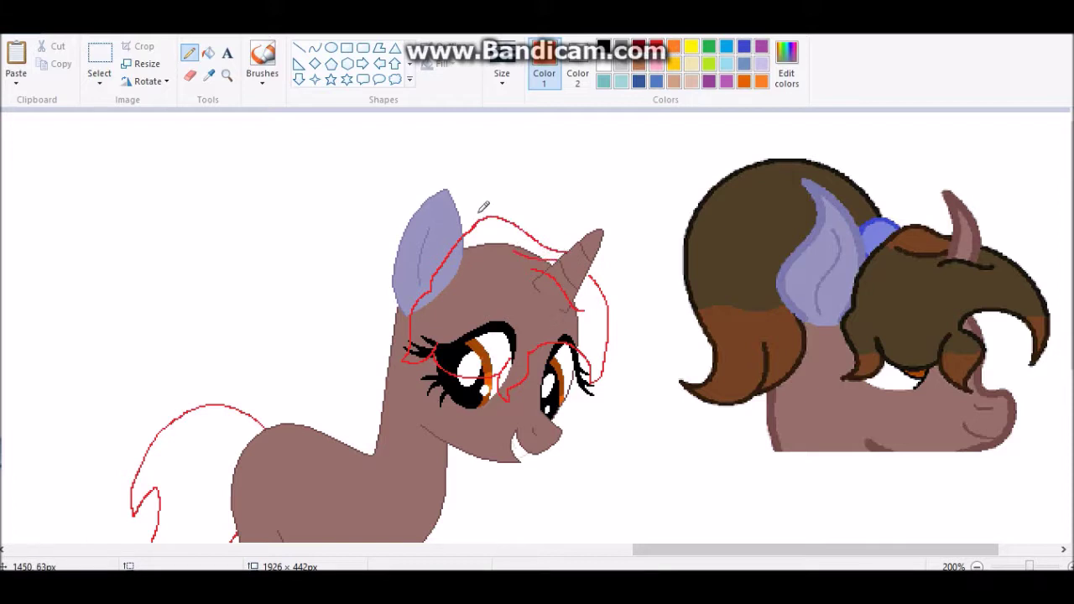
pyautogui.click(638, 46)
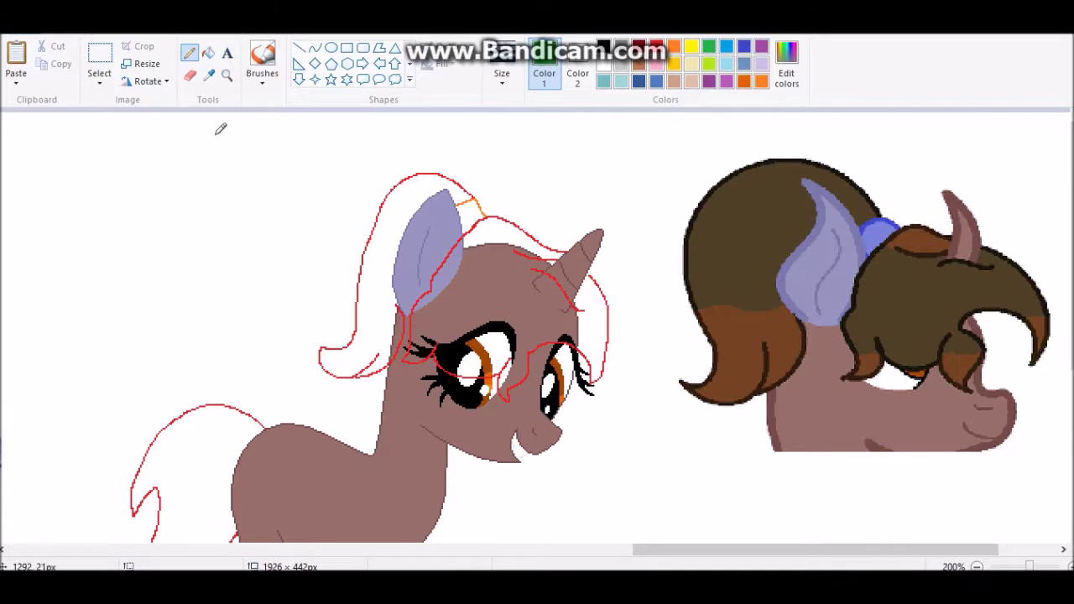
# - Trace the upper edge and pointed notch of the duplicate foal's tail sketch with green curves
pyautogui.click(226, 74)
pyautogui.click(302, 470)
pyautogui.scroll(3, 294, 252)
pyautogui.click(314, 47)
pyautogui.moveTo(459, 219); pyautogui.dragTo(268, 206)
pyautogui.moveTo(360, 210); pyautogui.dragTo(319, 166)
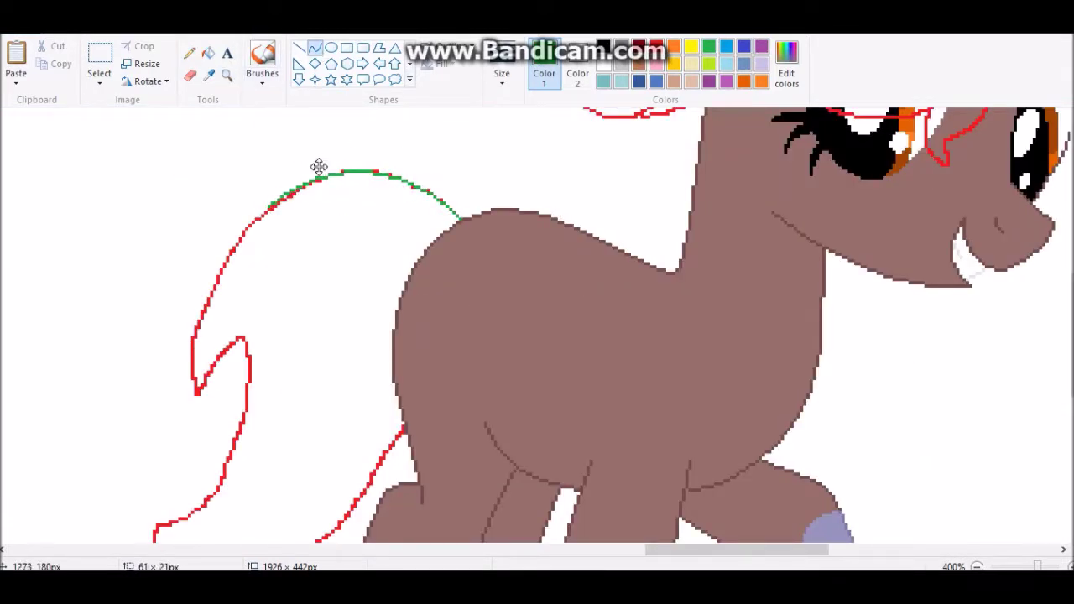
pyautogui.moveTo(241, 225); pyautogui.dragTo(197, 386)
pyautogui.moveTo(205, 310); pyautogui.dragTo(194, 323)
pyautogui.moveTo(196, 387); pyautogui.dragTo(240, 335)
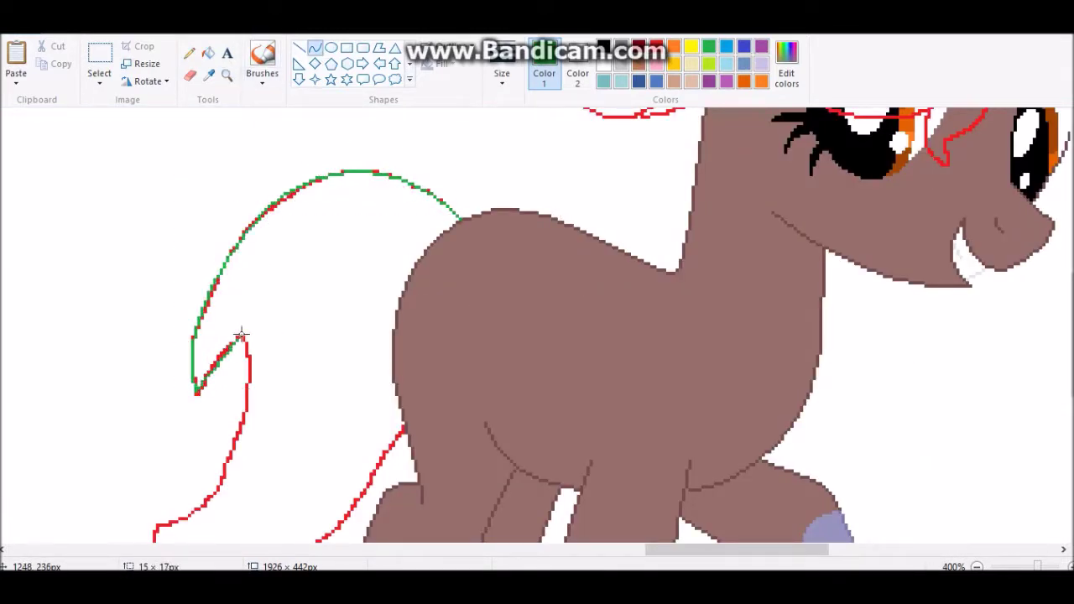
# - Trace the inner edge, curled tip and underside of the foal's tail sketch with green curves
pyautogui.click(189, 52)
pyautogui.click(315, 48)
pyautogui.scroll(-3, 277, 285)
pyautogui.moveTo(239, 228); pyautogui.dragTo(155, 415)
pyautogui.moveTo(243, 319)
pyautogui.mouseDown()
pyautogui.moveTo(276, 287)
pyautogui.moveTo(211, 425)
pyautogui.moveTo(335, 423)
pyautogui.mouseUp()
pyautogui.click(189, 52)
pyautogui.click(315, 48)
pyautogui.moveTo(243, 423); pyautogui.dragTo(159, 491)
pyautogui.moveTo(268, 463); pyautogui.dragTo(256, 480)
pyautogui.moveTo(333, 424); pyautogui.dragTo(403, 317)
pyautogui.doubleClick(402, 315)
# - Trace the strands around the horn, the fringe's top and its edge down over the near eye with green curves
pyautogui.scroll(5, 599, 328)
pyautogui.moveTo(696, 549); pyautogui.dragTo(755, 546)
pyautogui.scroll(2, 644, 221)
pyautogui.moveTo(644, 221); pyautogui.dragTo(730, 292)
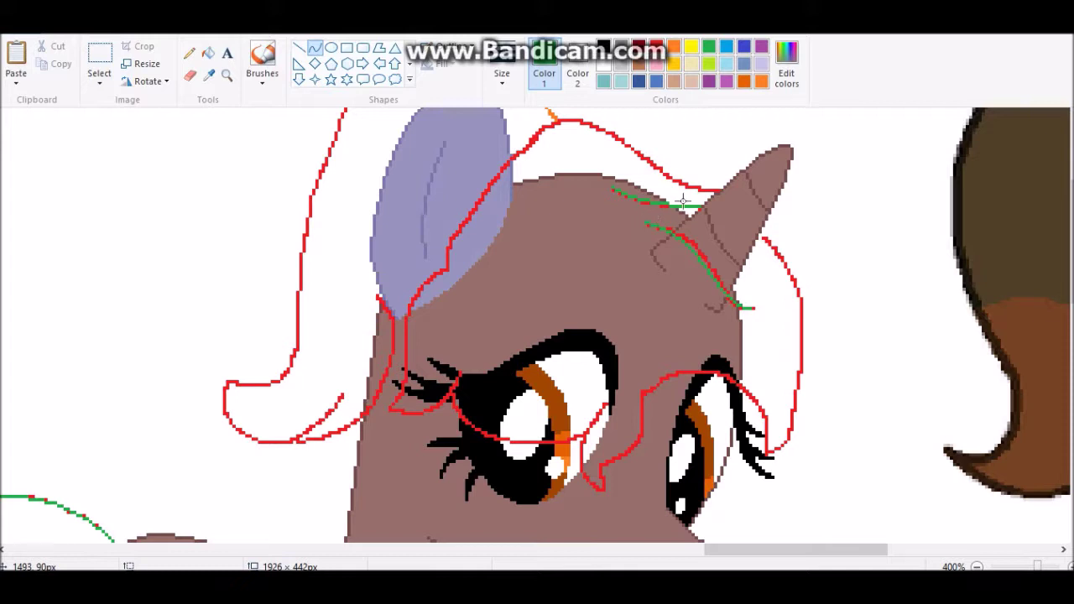
pyautogui.moveTo(623, 148); pyautogui.dragTo(669, 143)
pyautogui.moveTo(546, 132); pyautogui.dragTo(547, 107)
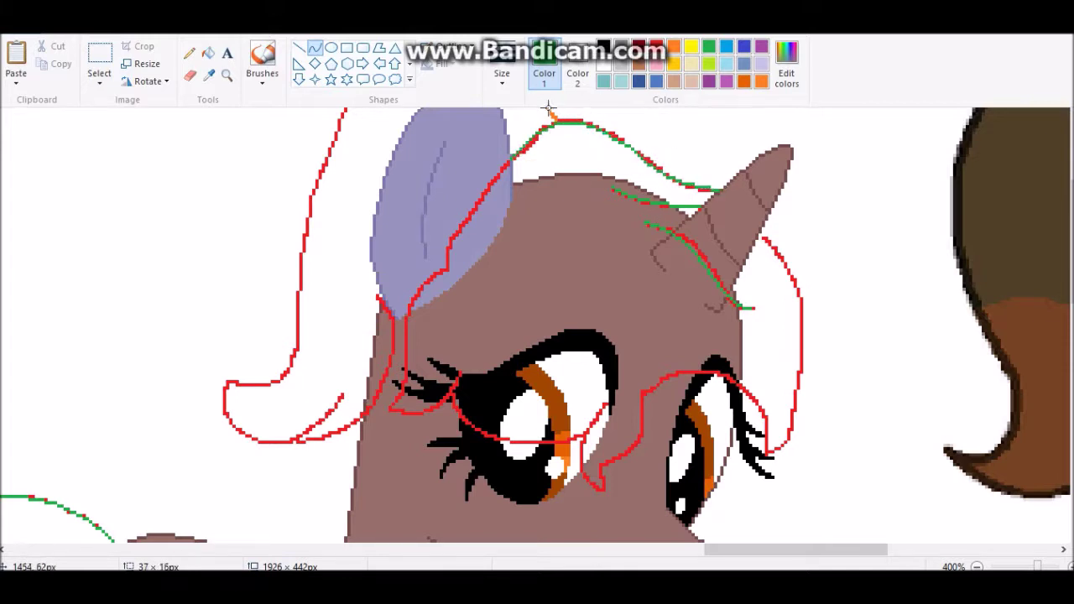
pyautogui.moveTo(470, 214)
pyautogui.mouseDown()
pyautogui.moveTo(404, 369)
pyautogui.moveTo(578, 438)
pyautogui.mouseUp()
pyautogui.moveTo(507, 423); pyautogui.dragTo(506, 446)
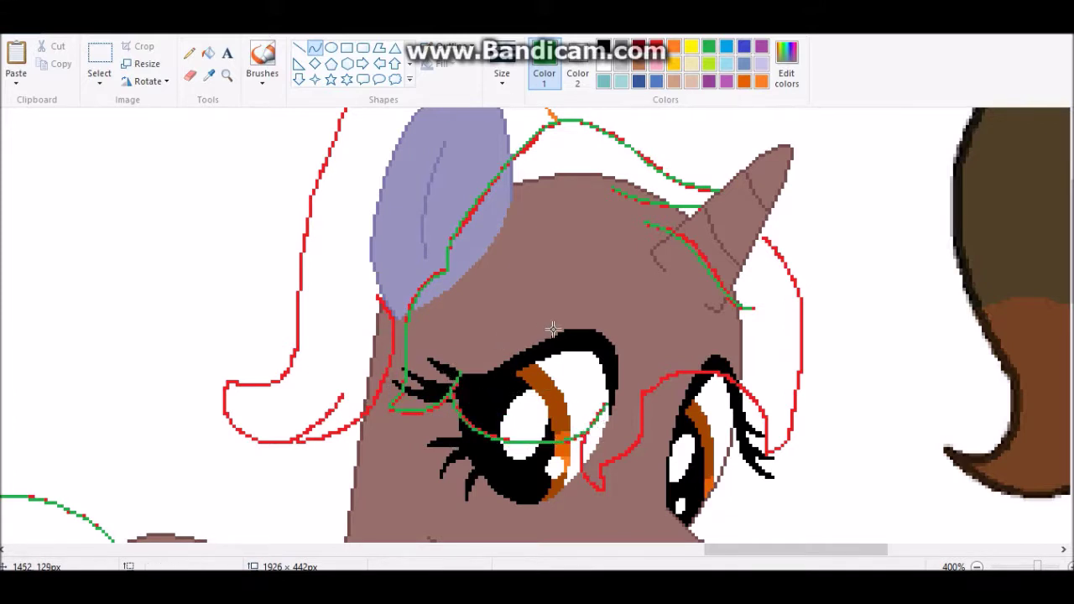
# - Trace the pointed lock between the eyes and the fringe's front lock over the far eye with green curves
pyautogui.scroll(-2, 547, 323)
pyautogui.moveTo(586, 333); pyautogui.dragTo(599, 376)
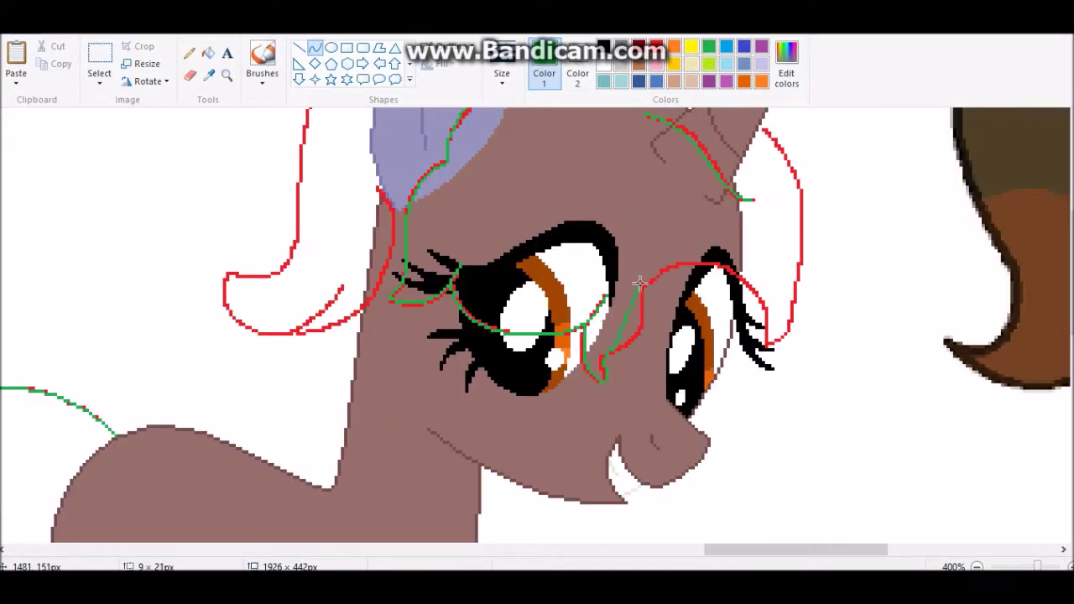
pyautogui.moveTo(655, 284); pyautogui.dragTo(772, 342)
pyautogui.moveTo(713, 314); pyautogui.dragTo(713, 256)
pyautogui.moveTo(774, 342); pyautogui.dragTo(759, 125)
pyautogui.moveTo(767, 235); pyautogui.dragTo(815, 157)
# - Trace the hair tie in blue and the ponytail behind the ear with green curves
pyautogui.scroll(4, 805, 168)
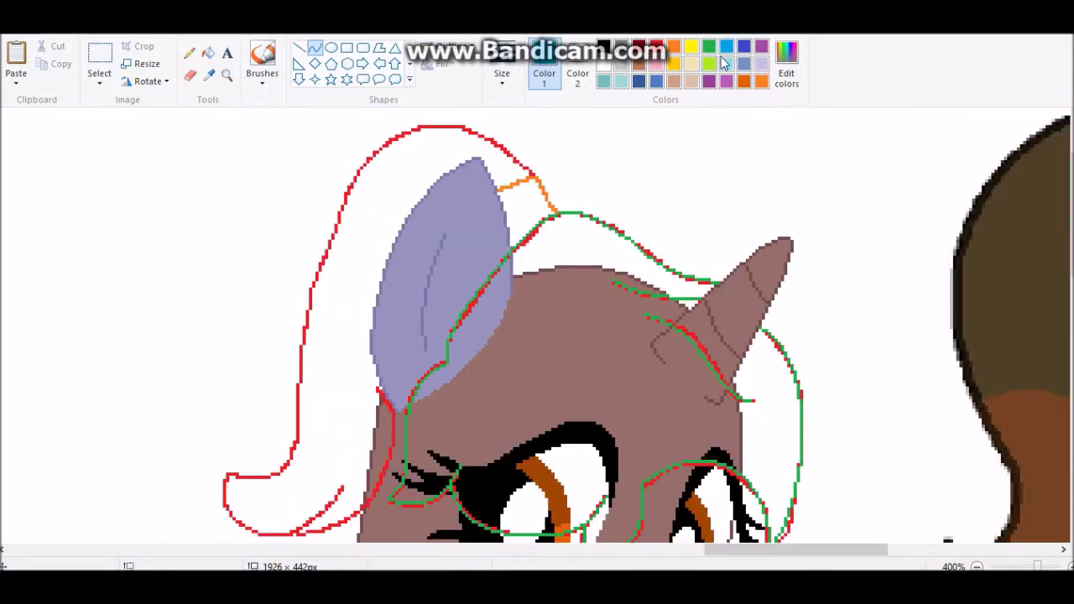
pyautogui.moveTo(552, 204); pyautogui.dragTo(353, 167)
pyautogui.moveTo(369, 134); pyautogui.dragTo(401, 113)
pyautogui.moveTo(360, 169); pyautogui.dragTo(384, 172)
pyautogui.scroll(-4, 383, 172)
pyautogui.moveTo(297, 129)
pyautogui.mouseDown()
pyautogui.moveTo(232, 258)
pyautogui.moveTo(279, 273)
pyautogui.moveTo(342, 270)
pyautogui.mouseUp()
pyautogui.moveTo(276, 294); pyautogui.dragTo(221, 318)
pyautogui.click(374, 286)
pyautogui.moveTo(289, 316)
pyautogui.mouseDown()
pyautogui.moveTo(383, 251)
pyautogui.moveTo(327, 319)
pyautogui.mouseUp()
pyautogui.moveTo(408, 192); pyautogui.dragTo(402, 282)
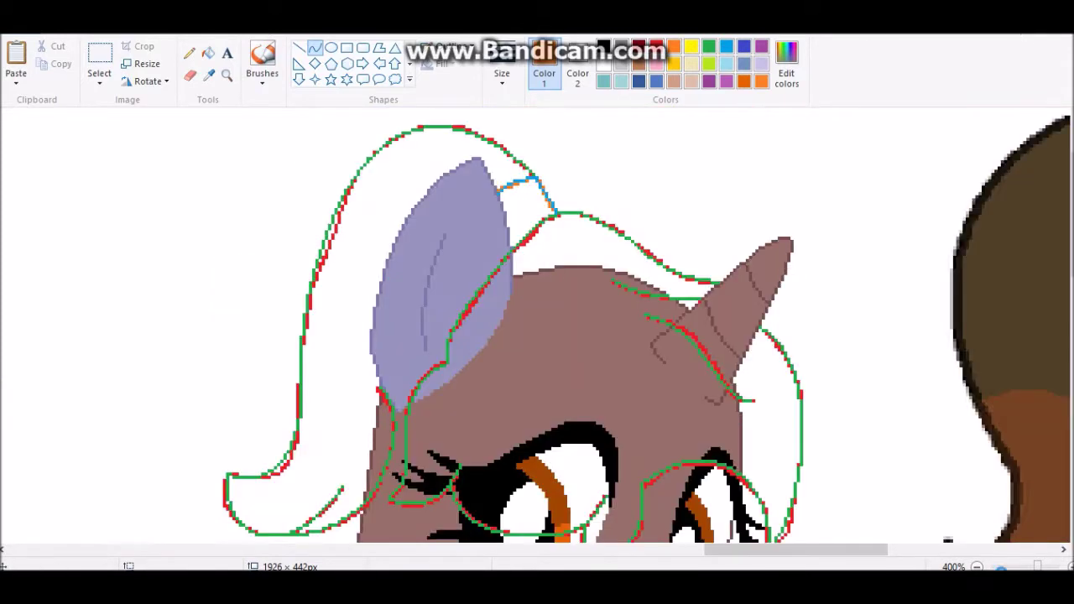
# - Replace the leftover orange and red sketch lines with white using an enlarged eraser, keeping the green and blue outlines
pyautogui.hotkey('ctrl', '+')
pyautogui.hotkey('ctrl', '+')
pyautogui.hotkey('ctrl', '+')
pyautogui.hotkey('ctrl', '+')
pyautogui.hotkey('ctrl', '+')
pyautogui.hotkey('ctrl', '+')
pyautogui.hotkey('ctrl', '+')
pyautogui.hotkey('ctrl', '+')
pyautogui.hotkey('ctrl', '+')
pyautogui.hotkey('ctrl', '+')
pyautogui.hotkey('ctrl', '+')
pyautogui.hotkey('ctrl', '+')
pyautogui.hotkey('ctrl', '+')
pyautogui.hotkey('ctrl', '+')
pyautogui.hotkey('ctrl', '+')
pyautogui.hotkey('ctrl', '+')
pyautogui.hotkey('ctrl', '+')
pyautogui.hotkey('ctrl', '+')
pyautogui.hotkey('ctrl', '+')
pyautogui.hotkey('ctrl', '+')
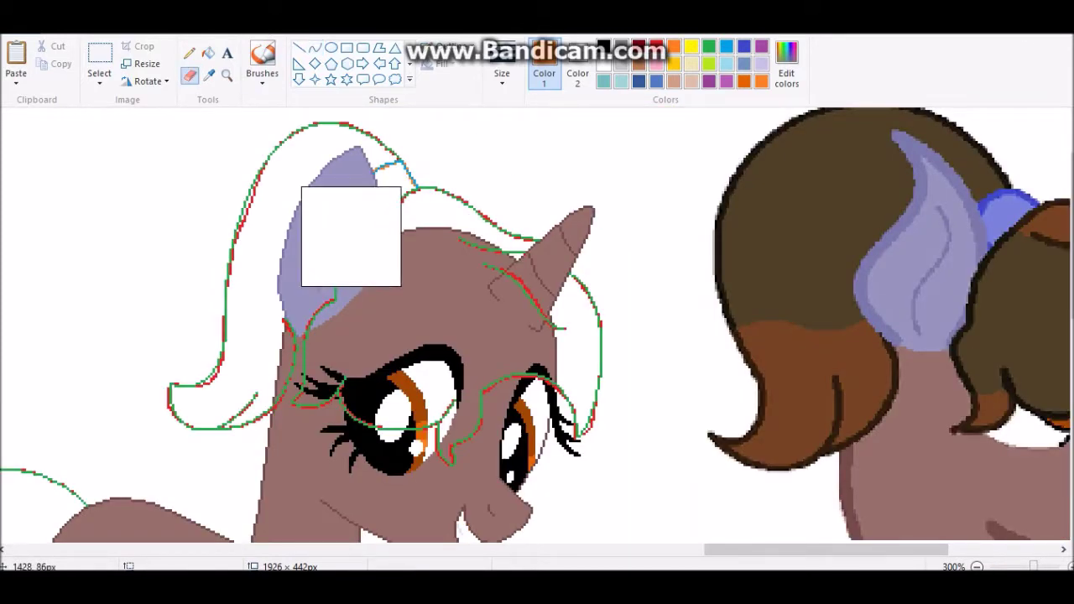
pyautogui.click(977, 566)
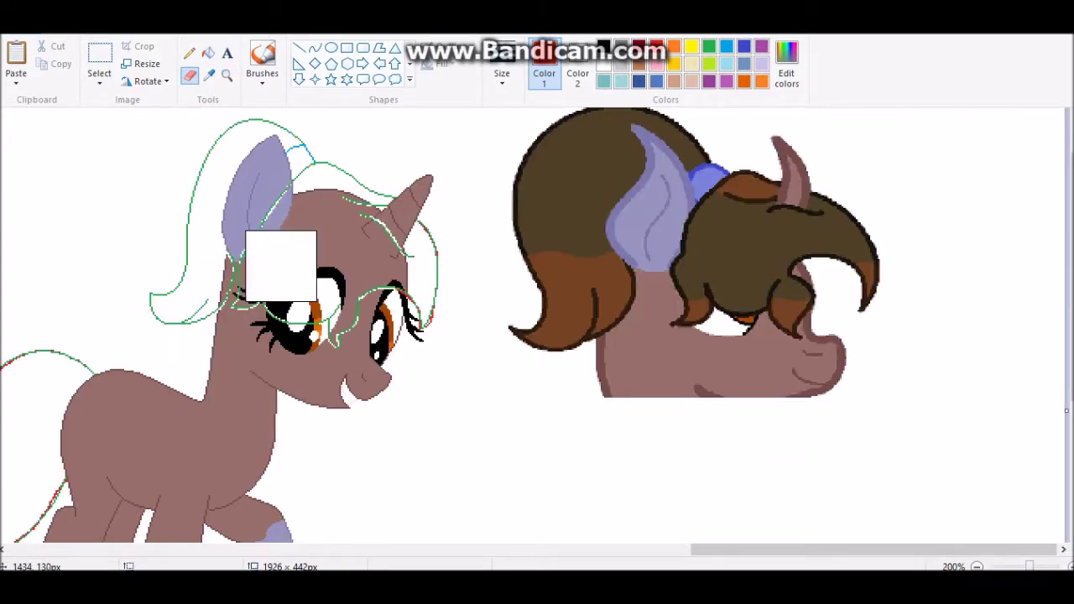
pyautogui.scroll(-3, 451, 445)
pyautogui.hscroll(-10, 452, 446)
pyautogui.scroll(3, 548, 299)
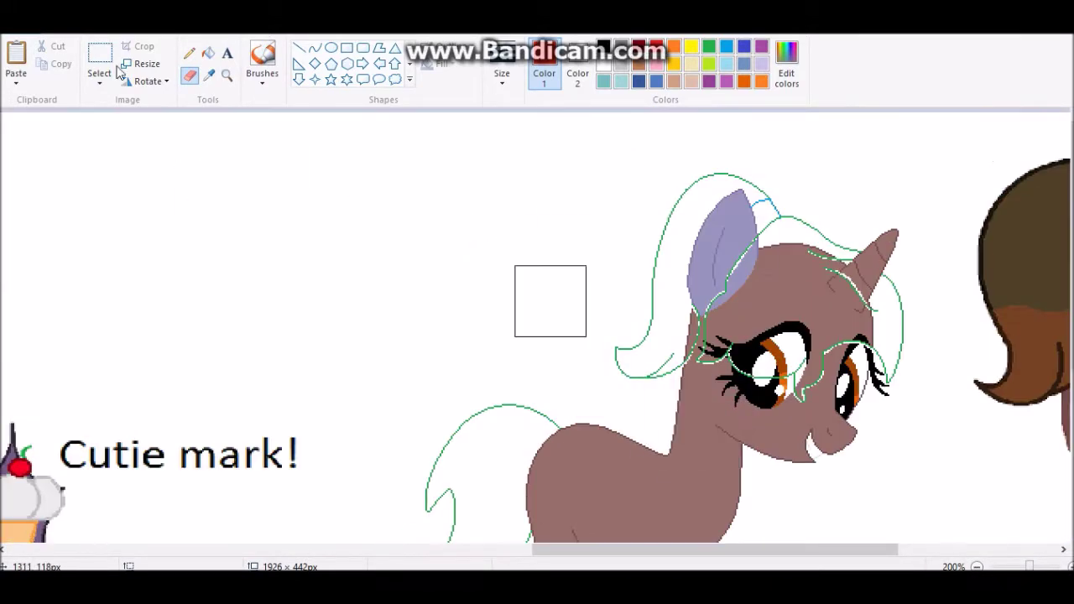
# - Clear the brown and lavender body fills from the duplicate foal with the colour-replacing eraser
pyautogui.hotkey('ctrl', 'pageup')
pyautogui.hotkey('ctrl', 'pageup')
pyautogui.click(190, 52)
pyautogui.click(977, 566)
pyautogui.click(976, 567)
pyautogui.click(976, 566)
pyautogui.click(190, 75)
pyautogui.moveTo(570, 386)
pyautogui.mouseDown()
pyautogui.moveTo(623, 395)
pyautogui.moveTo(704, 369)
pyautogui.mouseUp()
pyautogui.click(227, 75)
pyautogui.click(576, 231)
pyautogui.click(190, 74)
pyautogui.scroll(-5, 637, 378)
pyautogui.moveTo(536, 470); pyautogui.dragTo(768, 465)
pyautogui.hotkey('ctrl', 'z')
pyautogui.hotkey('ctrl', 'z')
pyautogui.hotkey('ctrl', 'z')
# - Clear the body outlines and the remaining face fill around the duplicate's green mane and tail outlines
pyautogui.scroll(5, 637, 335)
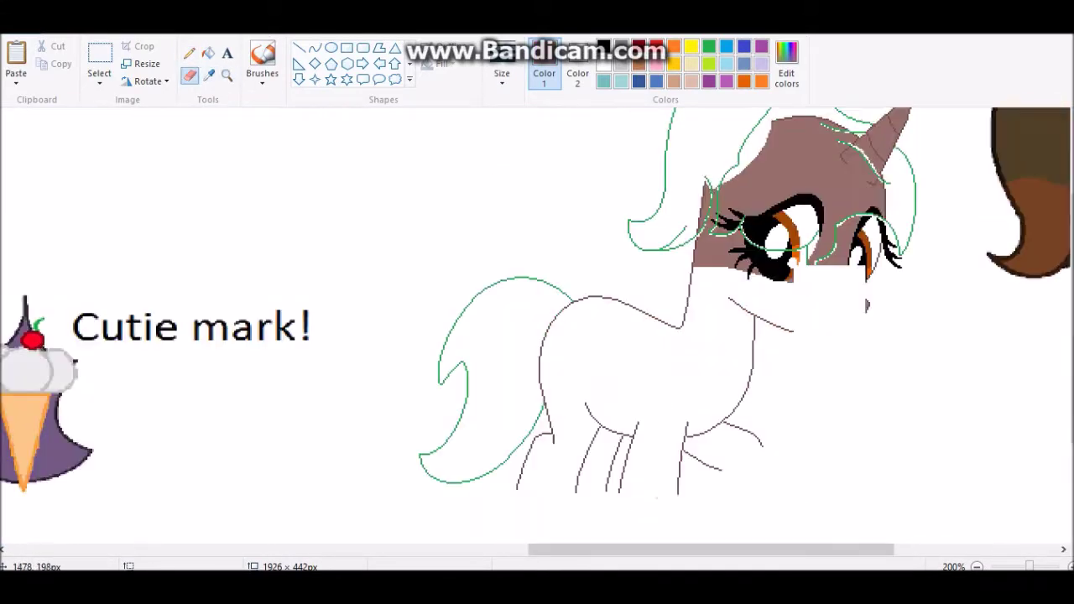
pyautogui.click(209, 74)
pyautogui.click(189, 74)
pyautogui.moveTo(881, 226); pyautogui.dragTo(834, 496)
pyautogui.scroll(-3, 834, 496)
pyautogui.moveTo(654, 335); pyautogui.dragTo(504, 491)
pyautogui.moveTo(680, 491); pyautogui.dragTo(751, 385)
pyautogui.click(208, 53)
pyautogui.click(860, 252)
# - Copy the isolated mane and tail outlines and move them onto the original brown foal
pyautogui.click(976, 567)
pyautogui.click(976, 567)
pyautogui.click(99, 63)
pyautogui.moveTo(470, 125); pyautogui.dragTo(618, 265)
pyautogui.rightClick(542, 187)
pyautogui.click(554, 309)
pyautogui.moveTo(772, 200); pyautogui.dragTo(463, 201)
pyautogui.scroll(3, 109, 176)
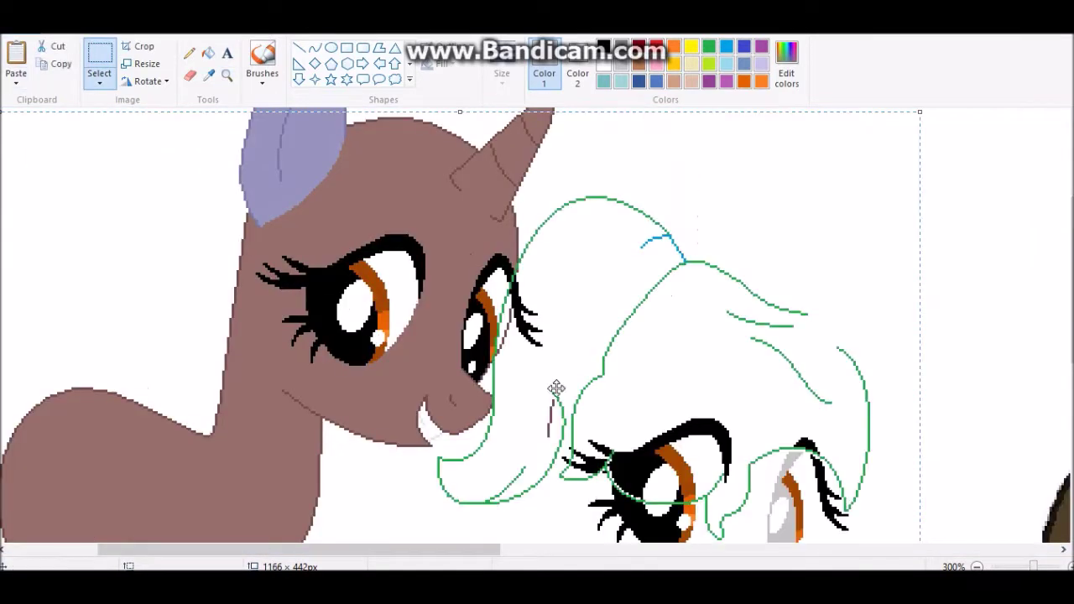
# - Fill the foal's forehead inside the fringe outline with white and clean away the head outline within it
pyautogui.click(208, 53)
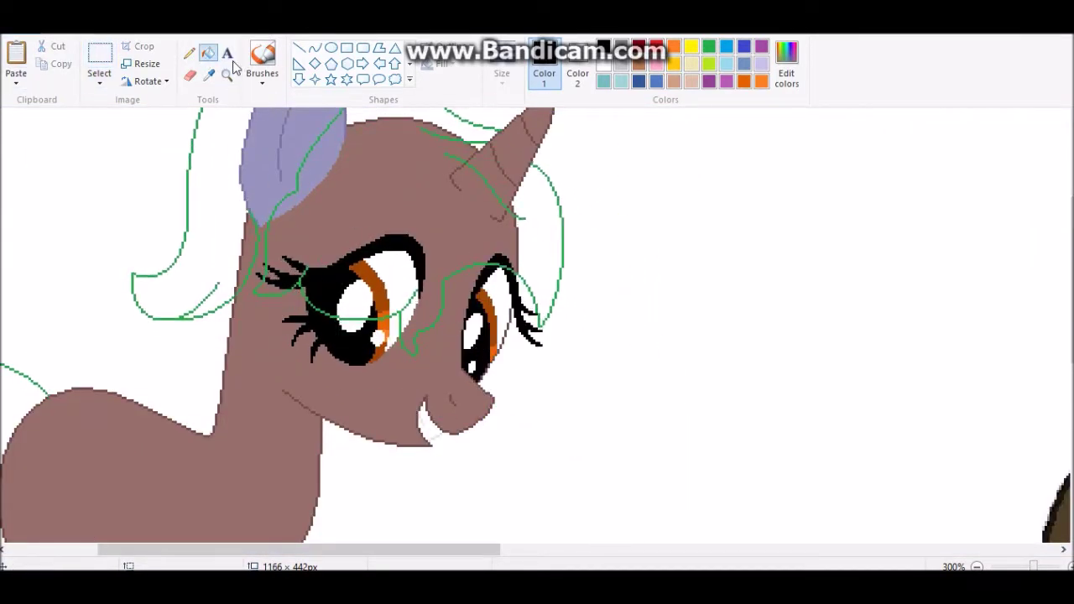
pyautogui.scroll(1, 420, 269)
pyautogui.click(419, 269)
pyautogui.hotkey('ctrl', 'z')
pyautogui.hotkey('ctrl', 'z')
pyautogui.click(190, 53)
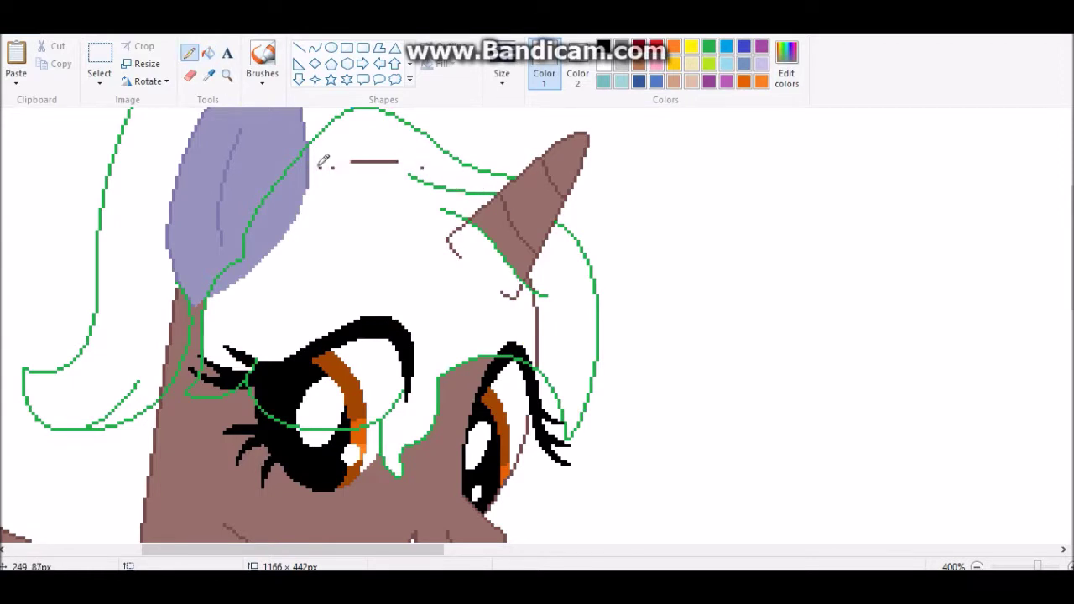
pyautogui.hotkey('ctrl', 'z')
# - Fill the ear, eyelash and eye areas lying inside the fringe outline with white
pyautogui.click(208, 52)
pyautogui.click(281, 176)
pyautogui.click(233, 364)
pyautogui.click(369, 336)
pyautogui.click(340, 378)
pyautogui.click(512, 348)
pyautogui.click(437, 257)
pyautogui.hotkey('ctrl', 'z')
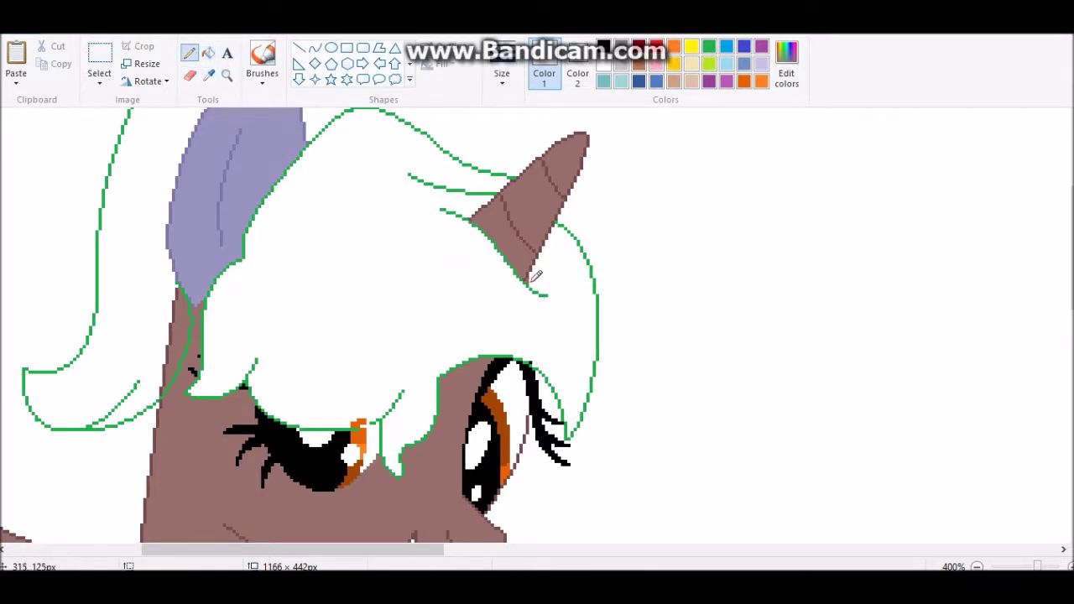
# - Tidy the fringe's outline above the near eye and sample the skin brown beside the mane
pyautogui.scroll(-3, 374, 310)
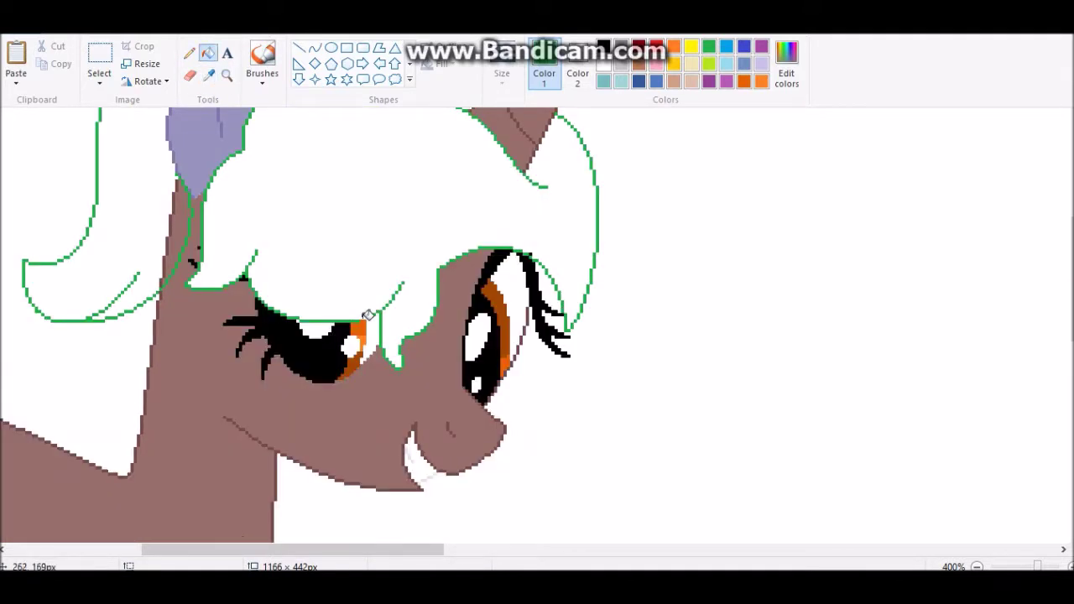
pyautogui.scroll(3, 373, 327)
pyautogui.hscroll(-4, 373, 327)
pyautogui.click(208, 75)
pyautogui.click(303, 321)
pyautogui.click(208, 52)
pyautogui.hotkey('ctrl', 'z')
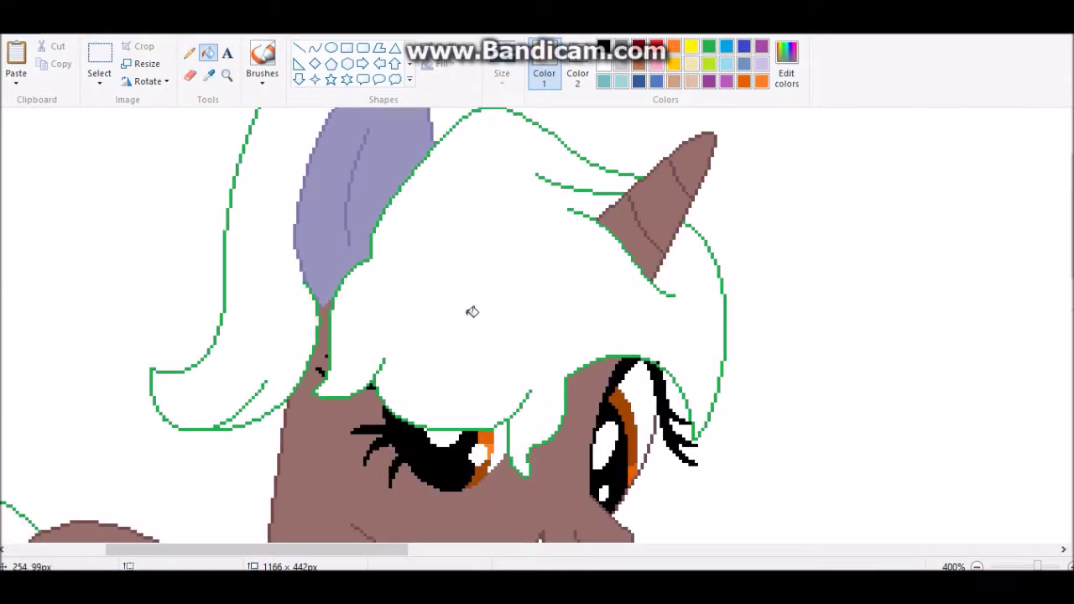
pyautogui.click(208, 75)
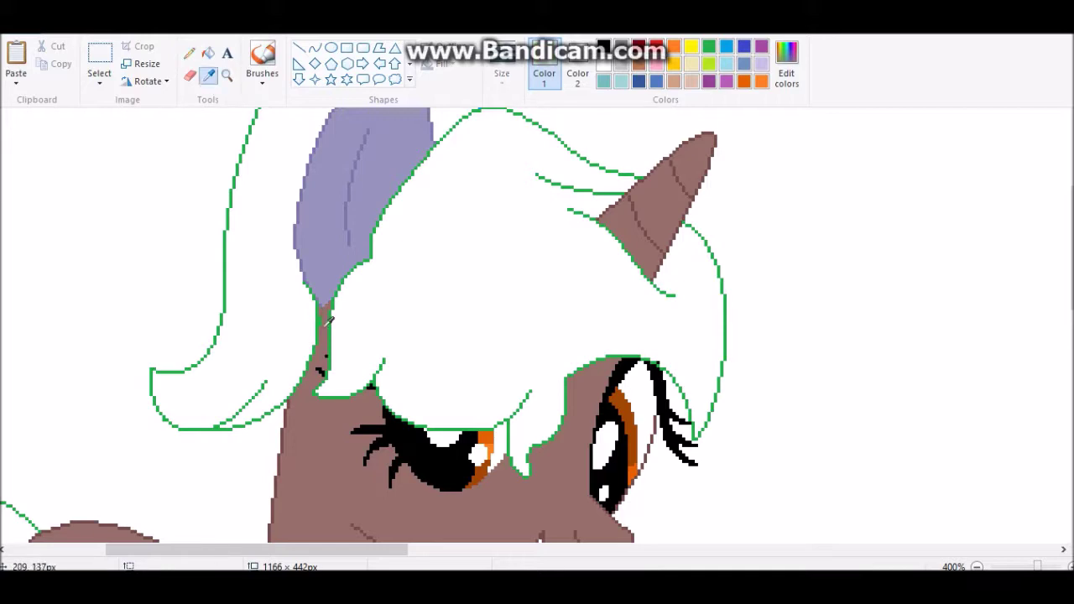
pyautogui.click(327, 322)
# - Recolour the green mane and tail outlines near-black brown and fill the hair with the adult's dark brown
pyautogui.scroll(1, 399, 421)
pyautogui.scroll(-6, 420, 423)
pyautogui.scroll(-2, 600, 380)
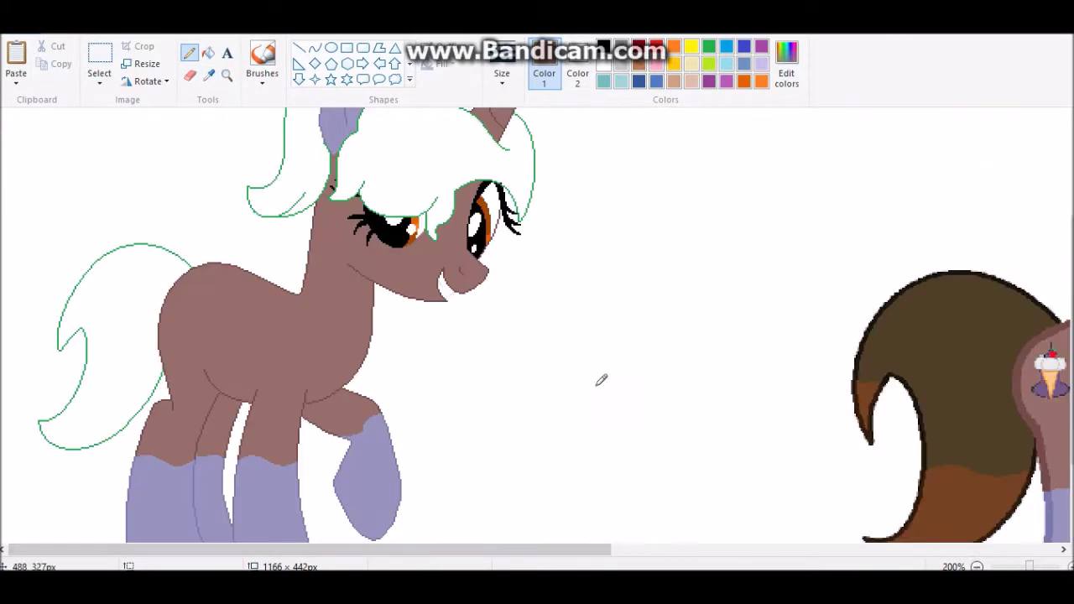
pyautogui.scroll(2, 277, 210)
pyautogui.click(189, 74)
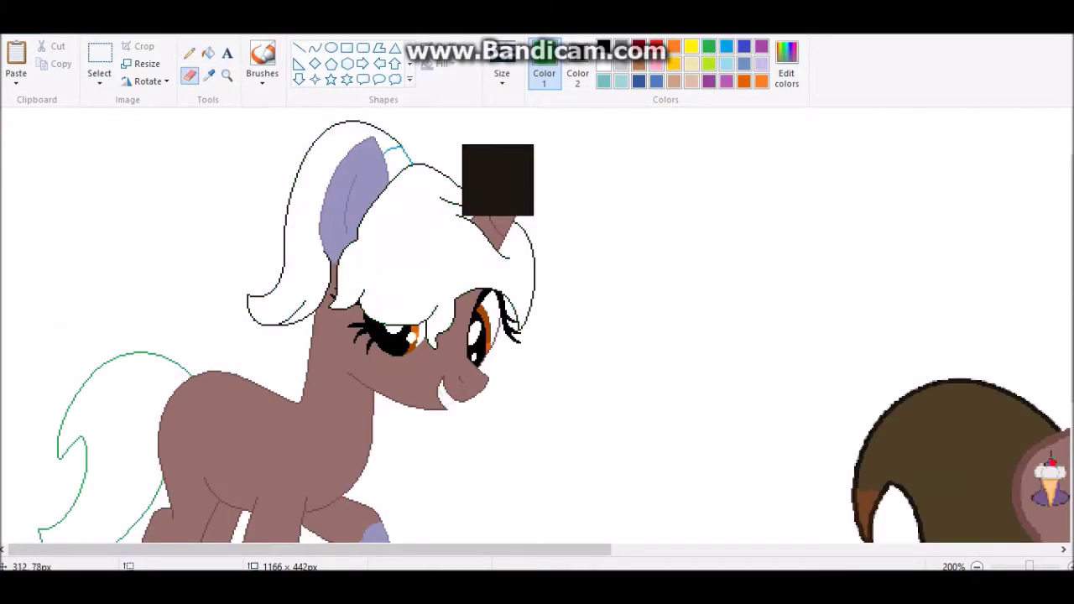
pyautogui.scroll(-2, 497, 180)
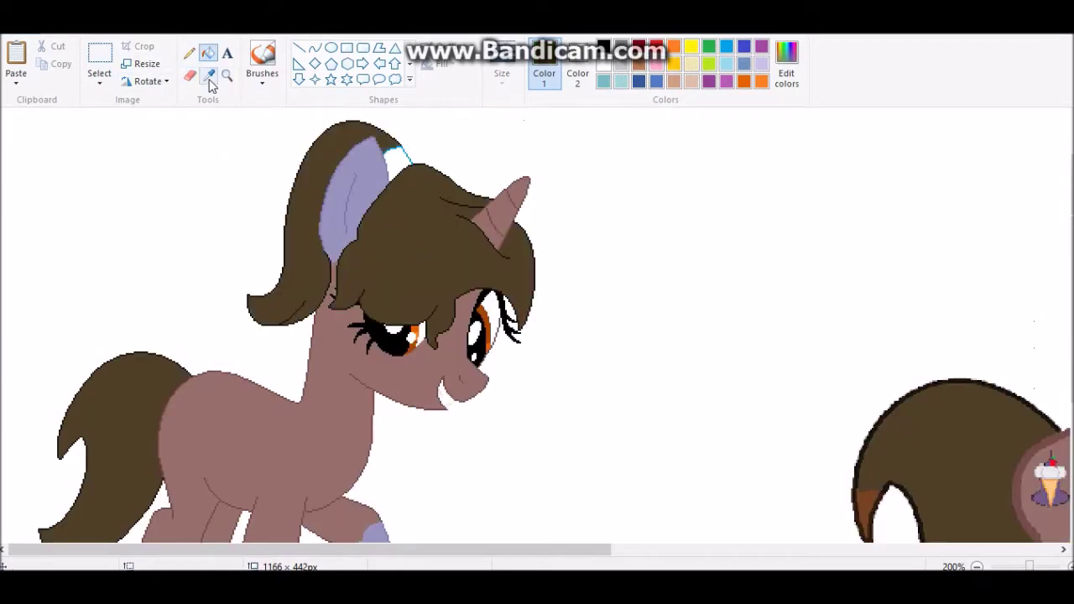
# - Sample the blue of the adult's hair tie and recolour the foal's hair tie with it
pyautogui.hscroll(5, 736, 515)
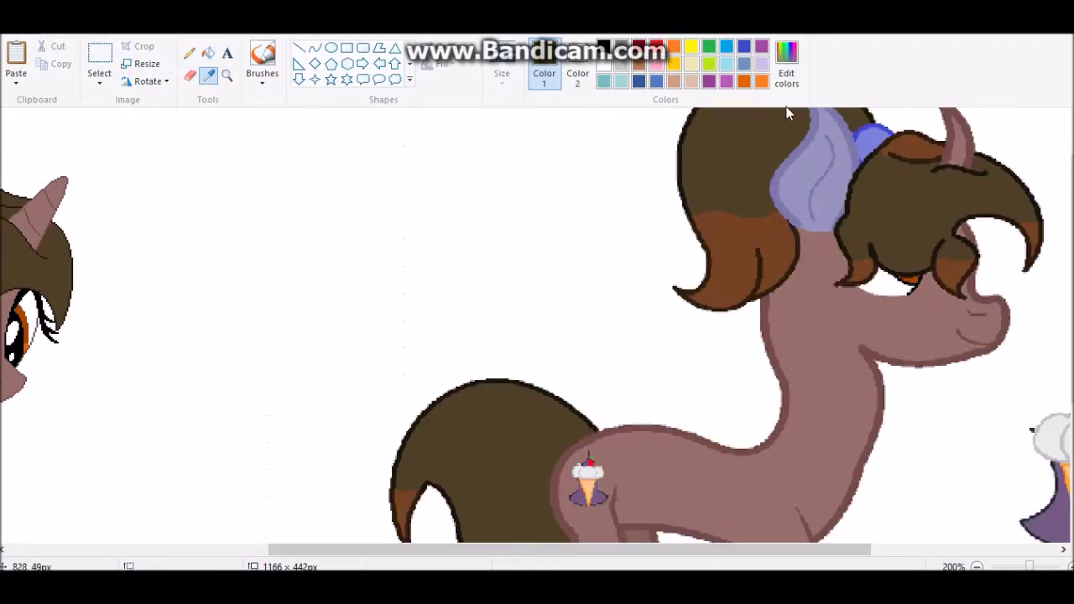
pyautogui.click(854, 146)
pyautogui.moveTo(682, 546); pyautogui.dragTo(518, 546)
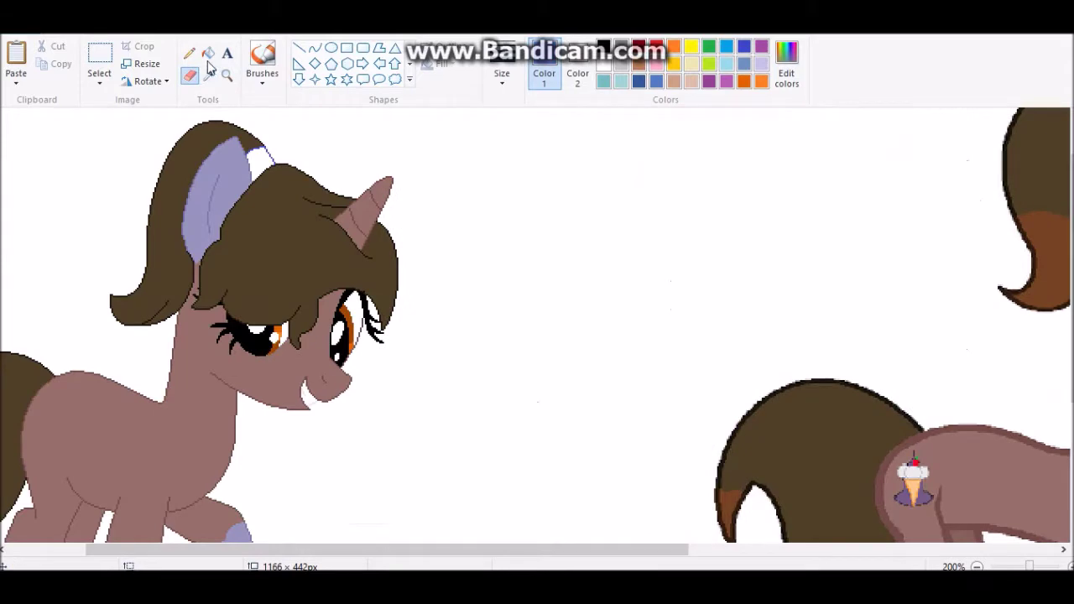
pyautogui.click(208, 52)
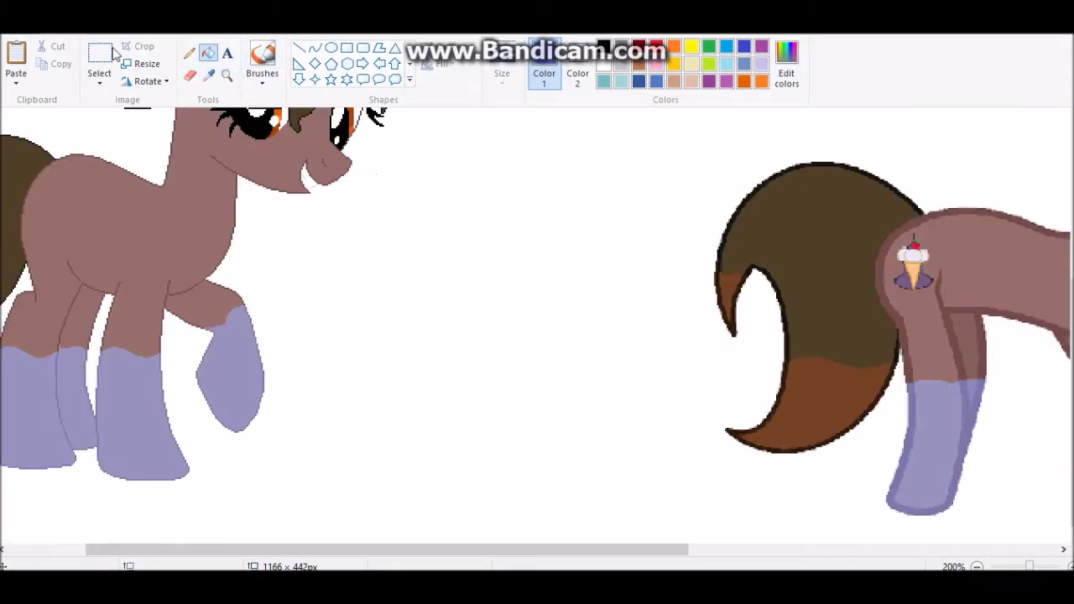
# - Copy the adult's tail and place the copy beside the foal's legs as a colouring reference
pyautogui.click(99, 52)
pyautogui.moveTo(666, 210); pyautogui.dragTo(911, 492)
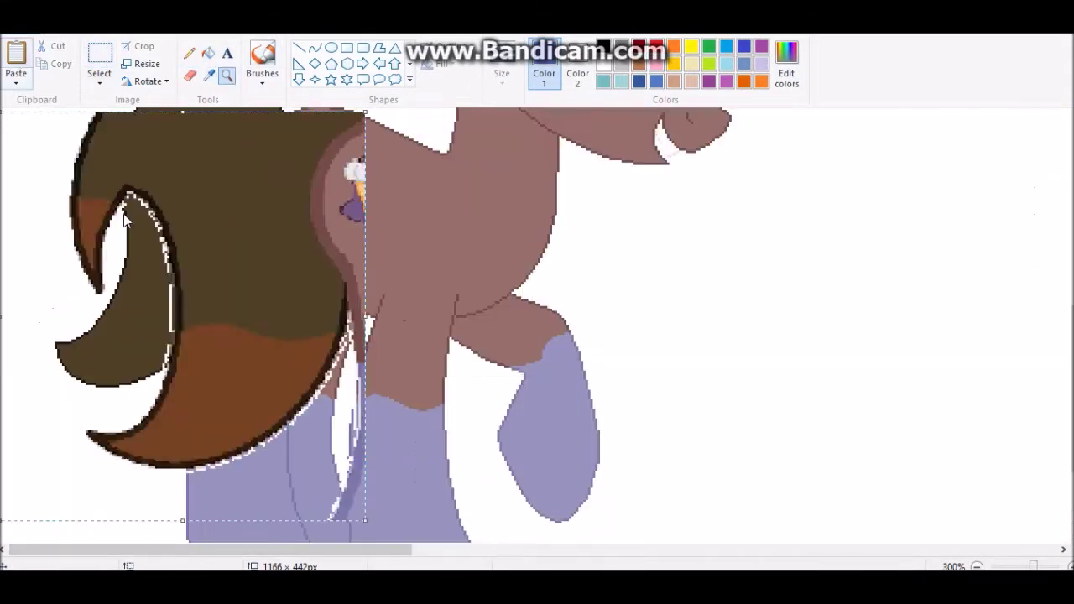
pyautogui.moveTo(123, 219); pyautogui.dragTo(764, 275)
# - Draw curved dividing lines across the foal's two tail tips and fill the tips with the adult's reddish brown
pyautogui.click(208, 73)
pyautogui.click(100, 196)
pyautogui.click(315, 47)
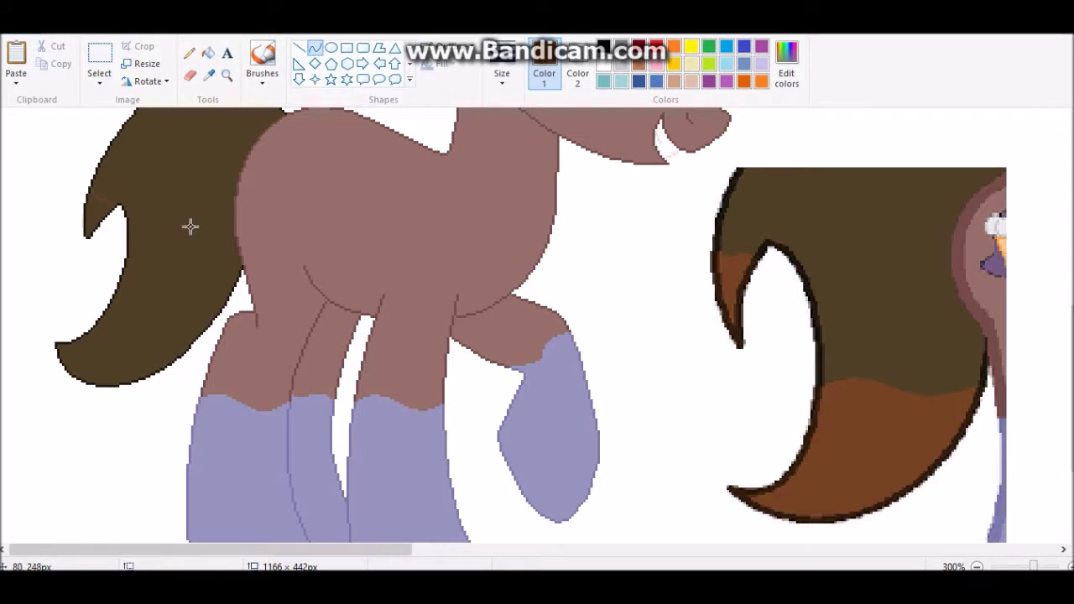
pyautogui.moveTo(123, 299); pyautogui.dragTo(114, 285)
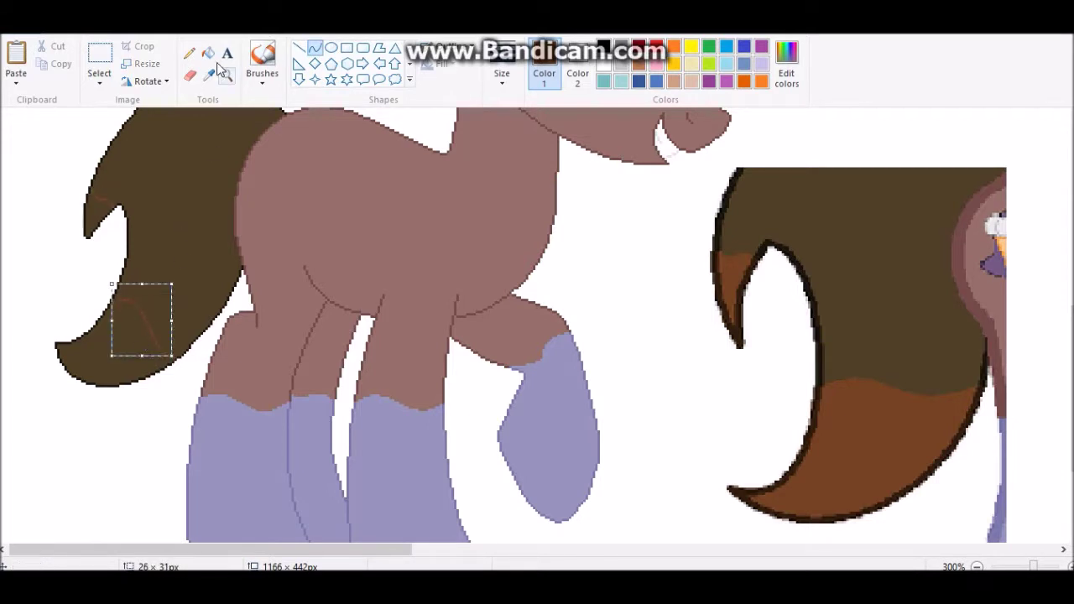
pyautogui.click(208, 52)
pyautogui.click(109, 344)
pyautogui.click(96, 214)
pyautogui.click(208, 74)
pyautogui.click(827, 487)
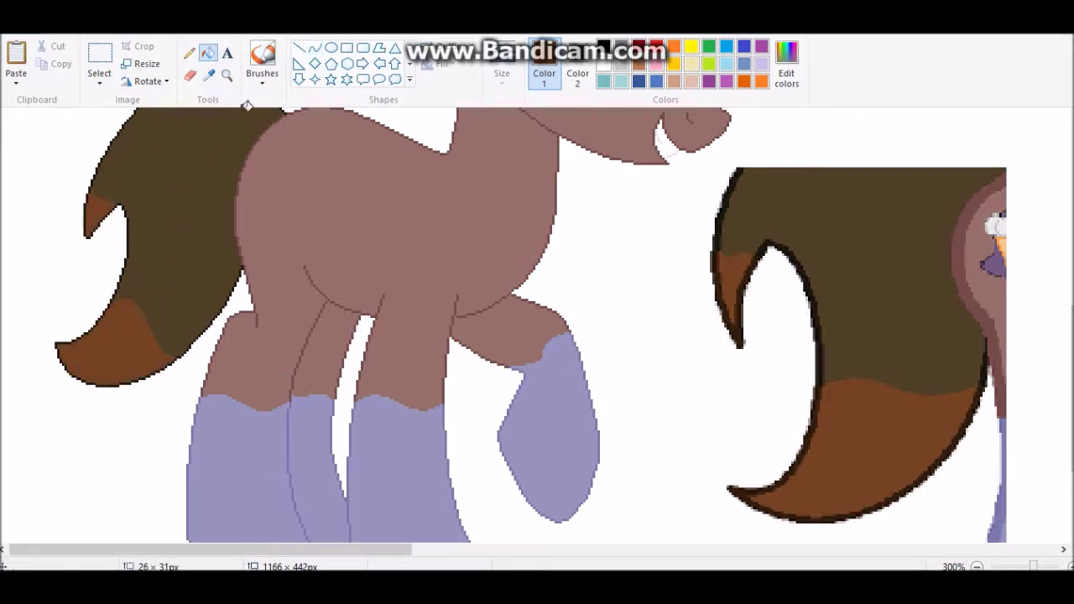
# - Recolour the outline around the foal's reddish-brown tail tips with dark brown
pyautogui.click(226, 74)
pyautogui.click(277, 126)
pyautogui.click(190, 74)
pyautogui.scroll(-2, 172, 290)
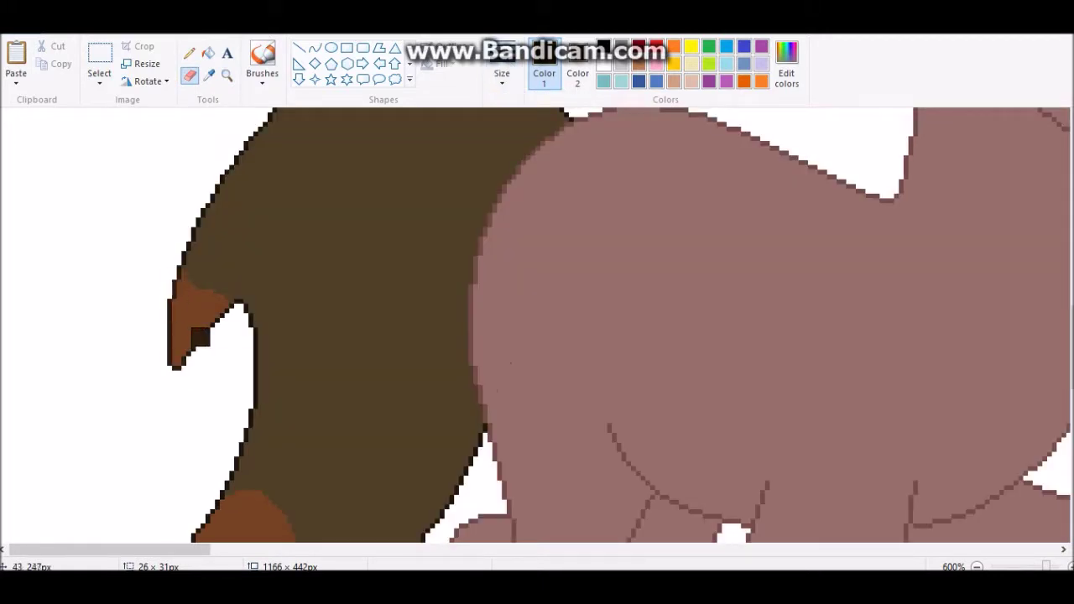
pyautogui.scroll(-2, 211, 332)
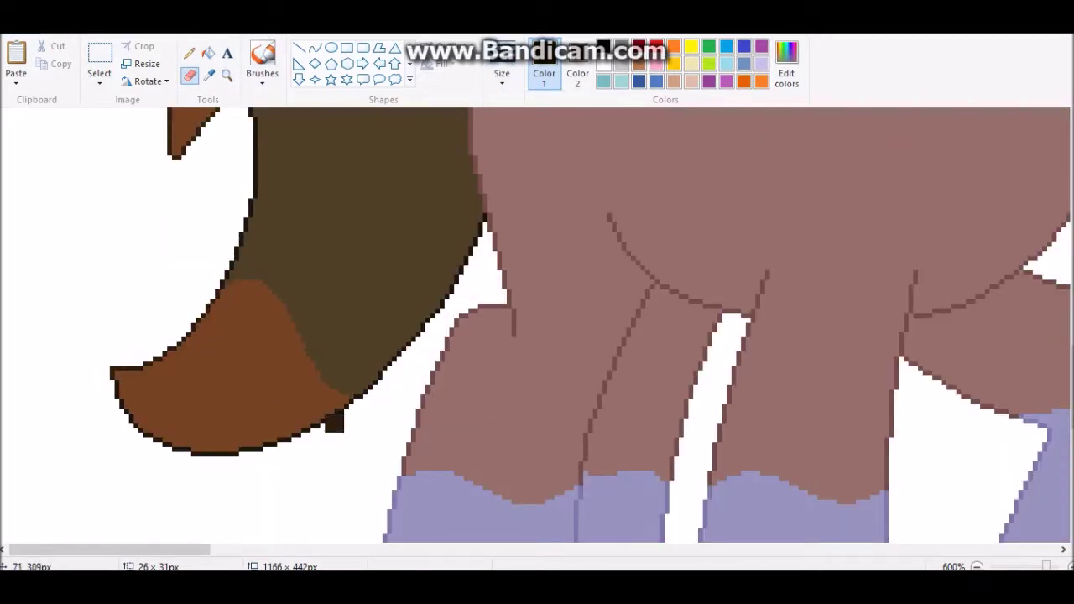
pyautogui.scroll(3, 328, 443)
pyautogui.scroll(-4, 960, 495)
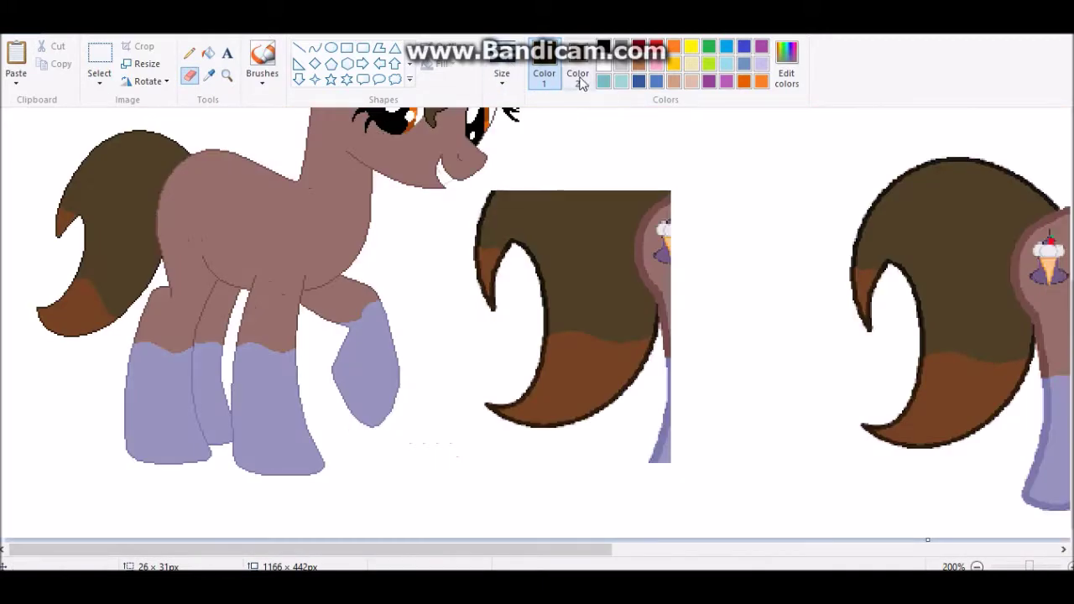
# - Delete the copied tail reference beside the foal's legs, including its leftover pieces
pyautogui.click(99, 59)
pyautogui.moveTo(472, 183); pyautogui.dragTo(662, 461)
pyautogui.rightClick(600, 361)
pyautogui.moveTo(458, 216); pyautogui.dragTo(514, 301)
pyautogui.rightClick(476, 226)
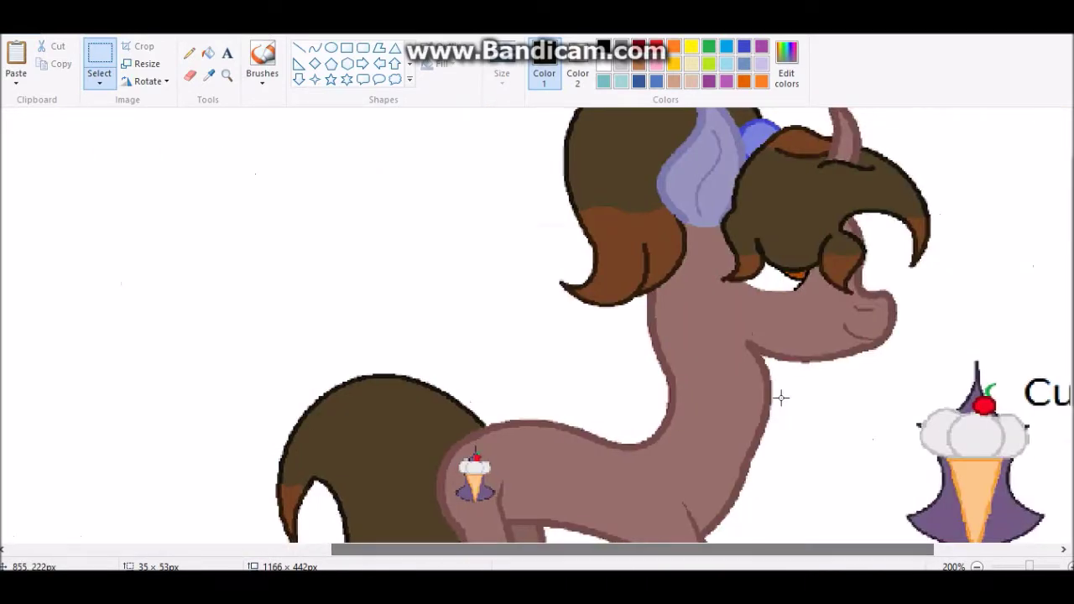
# - Place a copy of the adult's head beside the foal's and mark off and fill the mane tips with reddish brown
pyautogui.moveTo(938, 407); pyautogui.dragTo(553, 156)
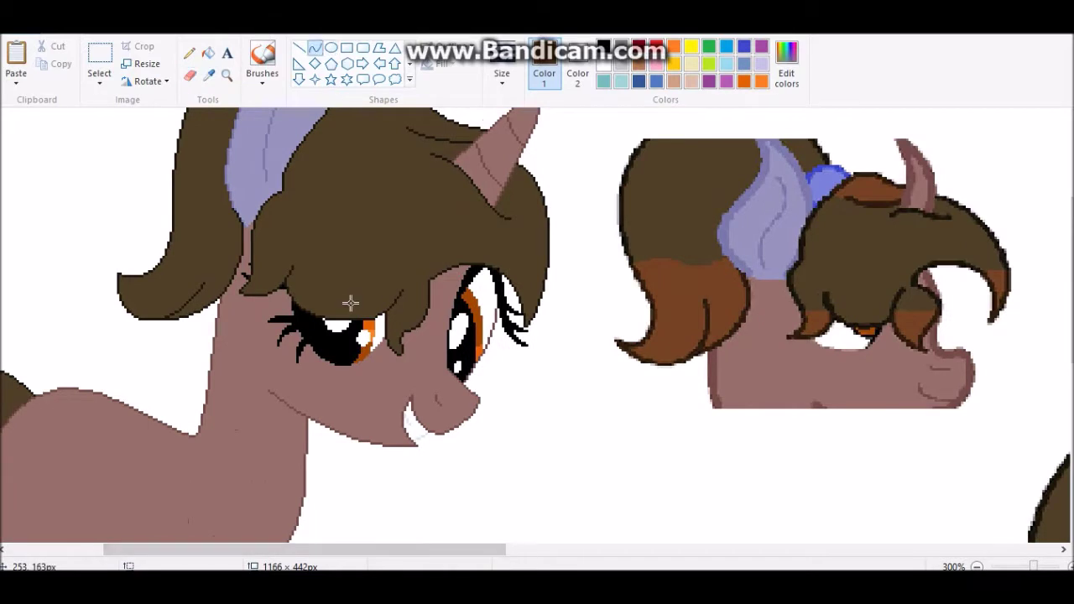
pyautogui.moveTo(199, 250); pyautogui.dragTo(198, 228)
pyautogui.moveTo(265, 263); pyautogui.dragTo(267, 273)
pyautogui.moveTo(416, 312); pyautogui.dragTo(424, 315)
pyautogui.scroll(3, 534, 269)
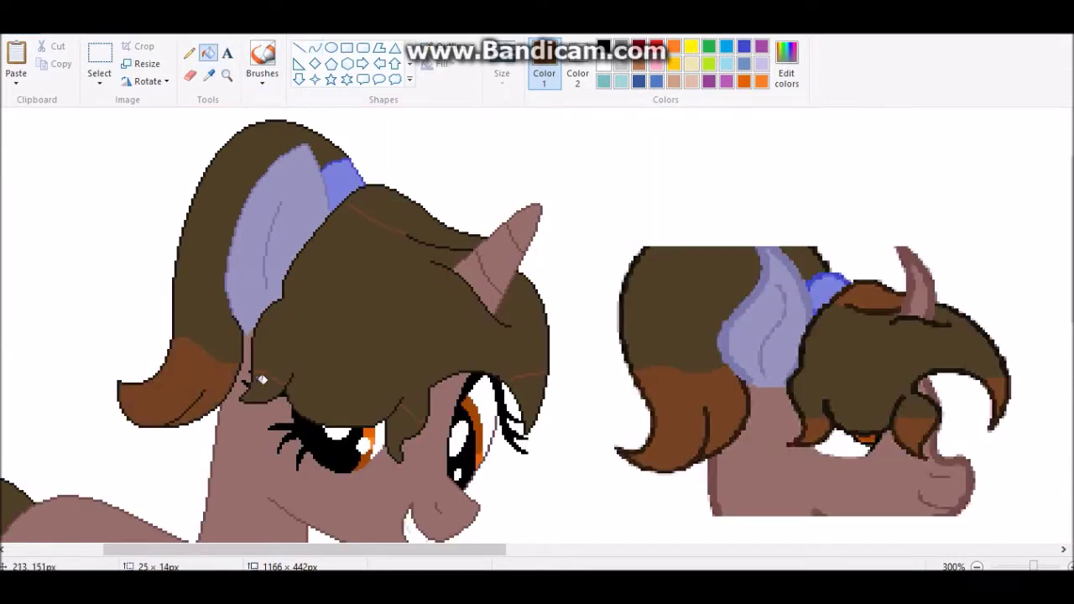
# - Delete the copied adult head used as a colouring reference beside the foal
pyautogui.click(99, 57)
pyautogui.rightClick(842, 240)
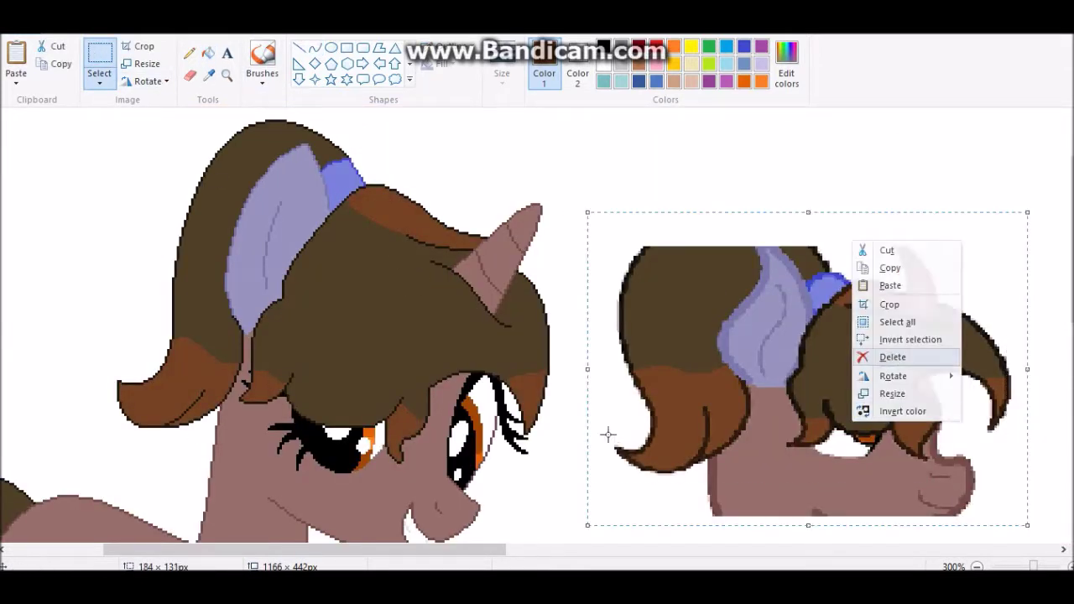
pyautogui.click(892, 355)
# - Recolour the outlines of the foal's ponytail tip and rear fringe lock with dark brown
pyautogui.moveTo(467, 551); pyautogui.dragTo(252, 552)
pyautogui.scroll(-9, 378, 335)
pyautogui.click(227, 75)
pyautogui.click(201, 335)
pyautogui.click(238, 212)
pyautogui.scroll(3, 376, 278)
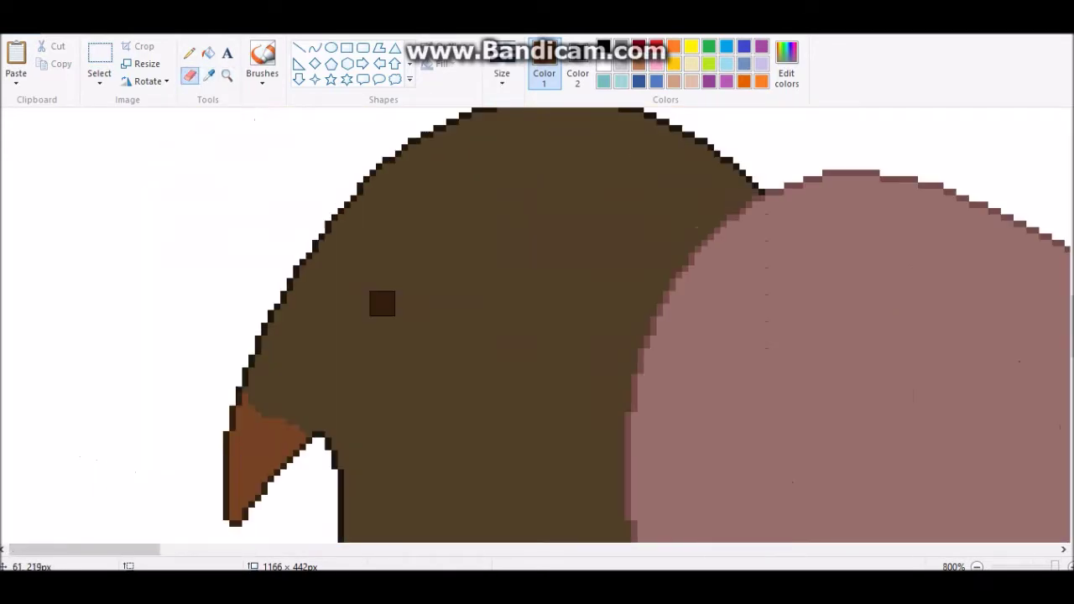
pyautogui.hscroll(15, 259, 345)
pyautogui.scroll(10, 259, 345)
pyautogui.hscroll(-5, 224, 333)
pyautogui.scroll(5, 223, 333)
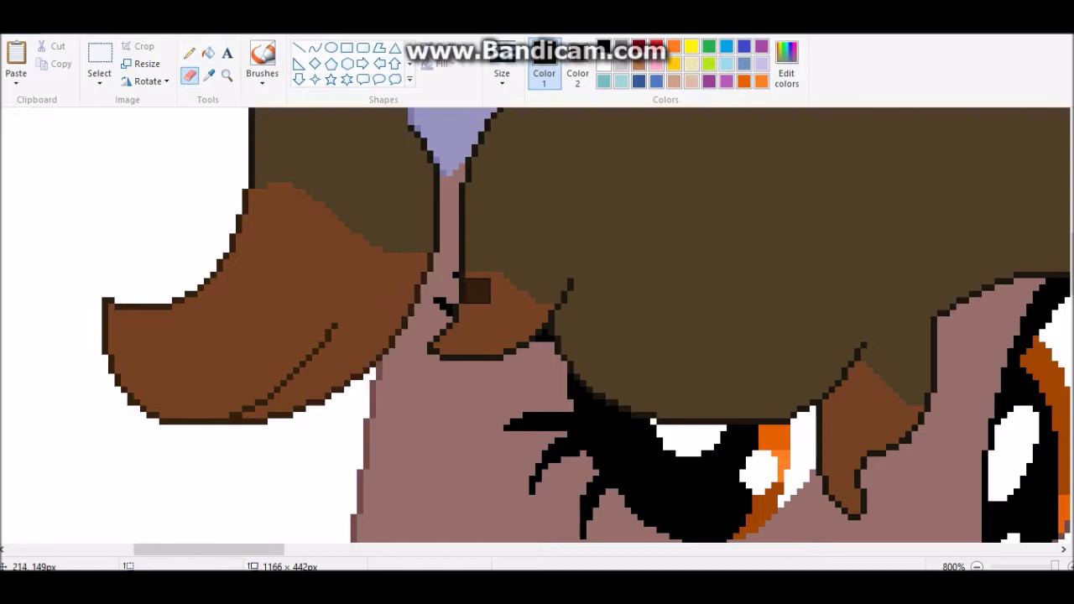
# - Recolour the outlines around the front fringe tips and the reddish-brown streak behind the horn with dark brown
pyautogui.click(190, 52)
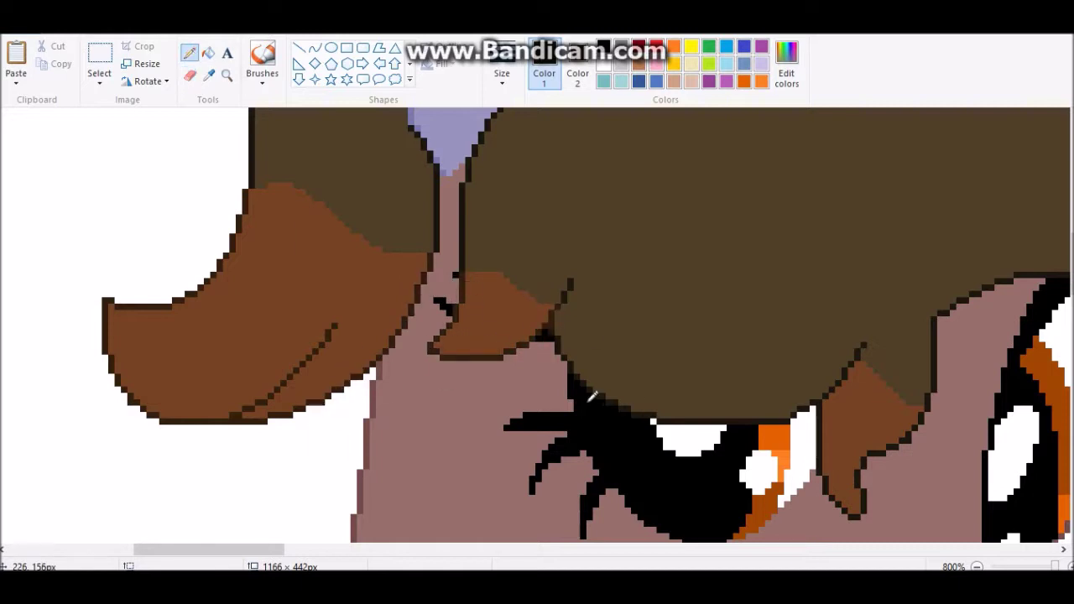
pyautogui.hscroll(10, 345, 502)
pyautogui.click(190, 75)
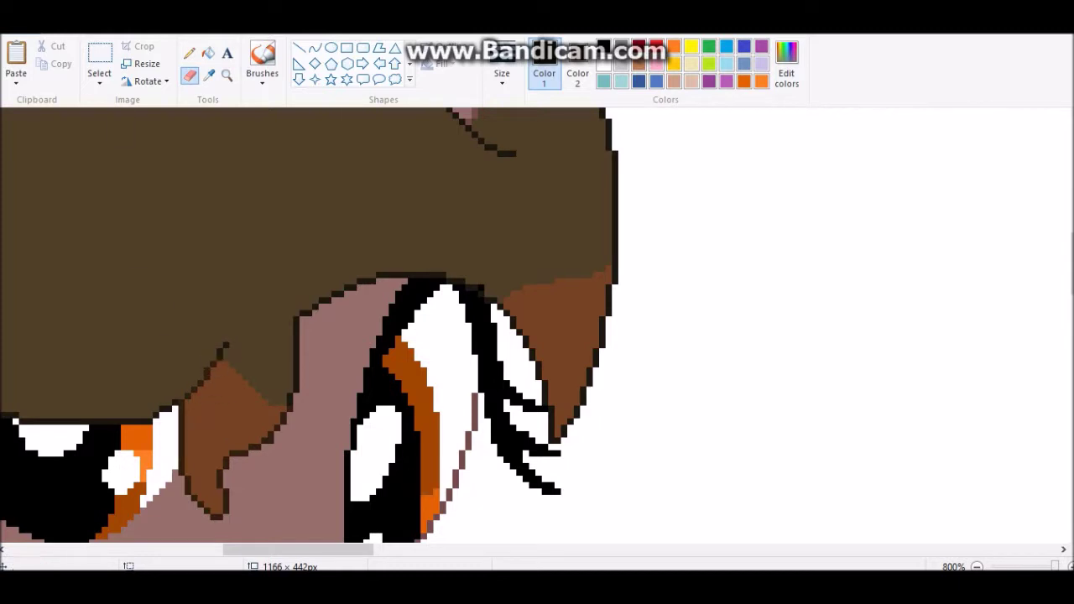
pyautogui.scroll(5, 644, 469)
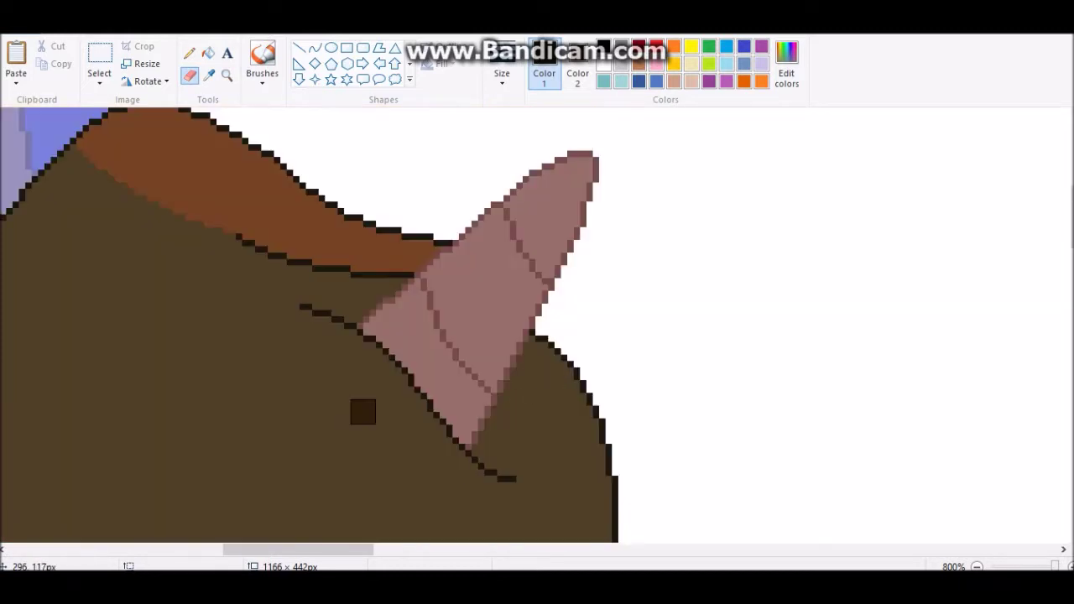
pyautogui.hscroll(-3, 336, 394)
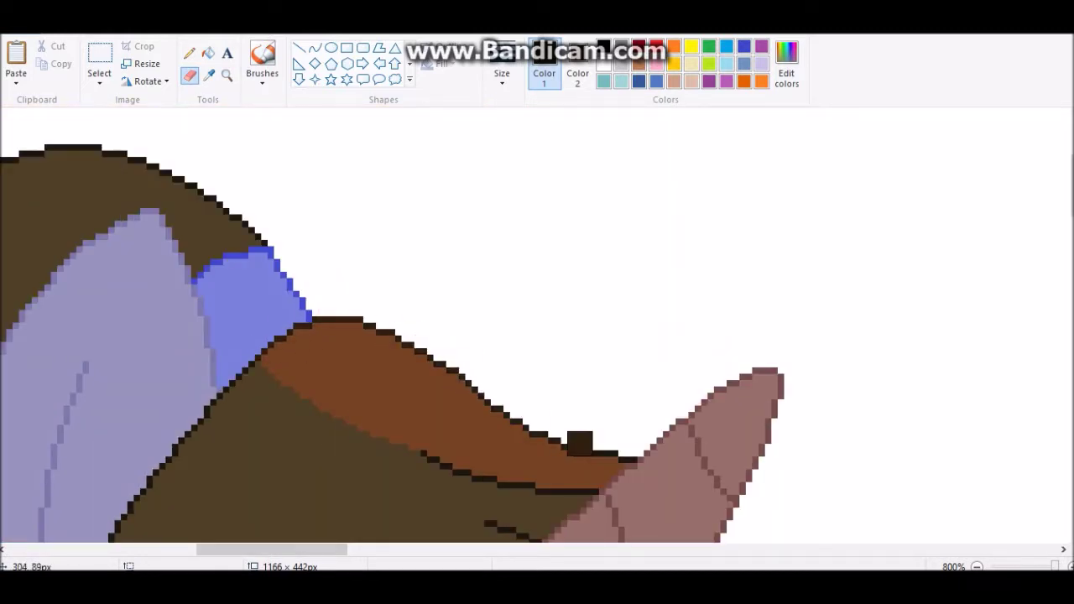
# - Copy the large ice-cream cone cutie mark, shrink it and place it on the brown foal's flank
pyautogui.click(976, 566)
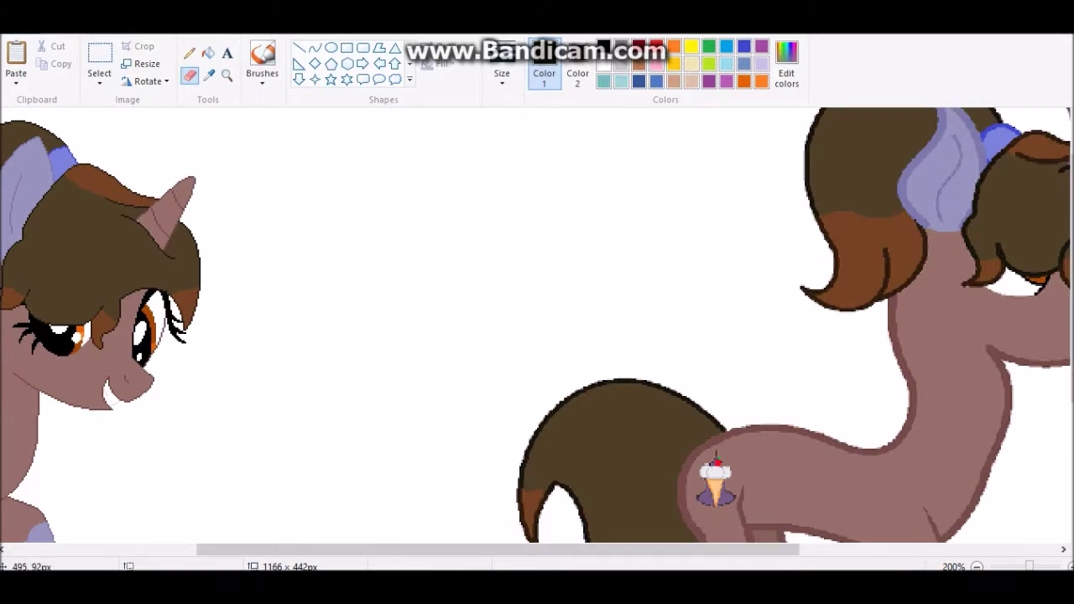
pyautogui.click(976, 566)
pyautogui.click(99, 84)
pyautogui.click(138, 134)
pyautogui.moveTo(729, 313)
pyautogui.mouseDown()
pyautogui.moveTo(788, 259)
pyautogui.moveTo(734, 312)
pyautogui.mouseUp()
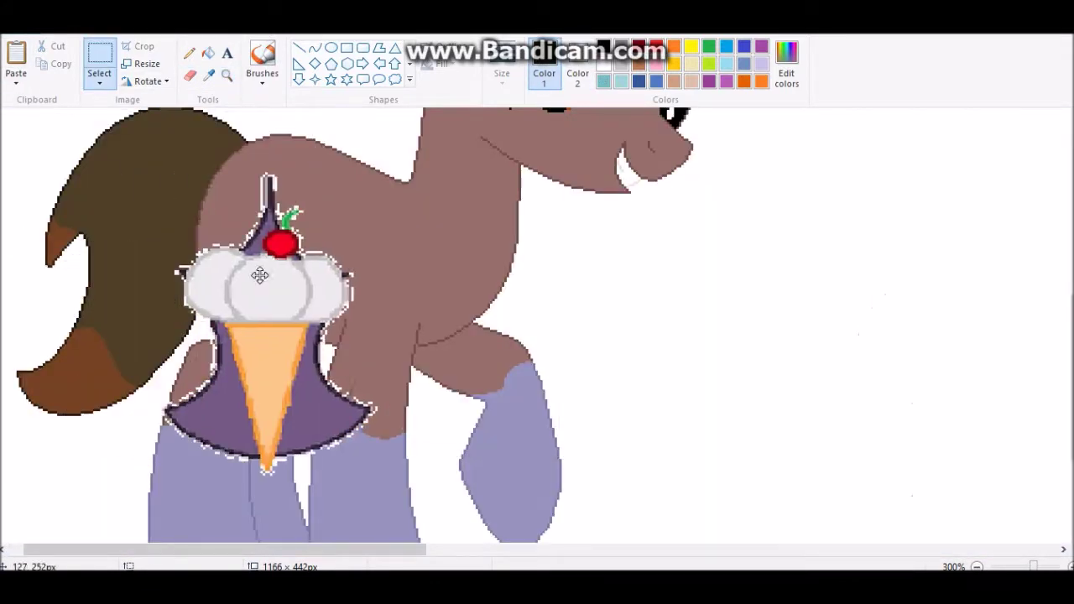
pyautogui.moveTo(203, 153); pyautogui.dragTo(224, 243)
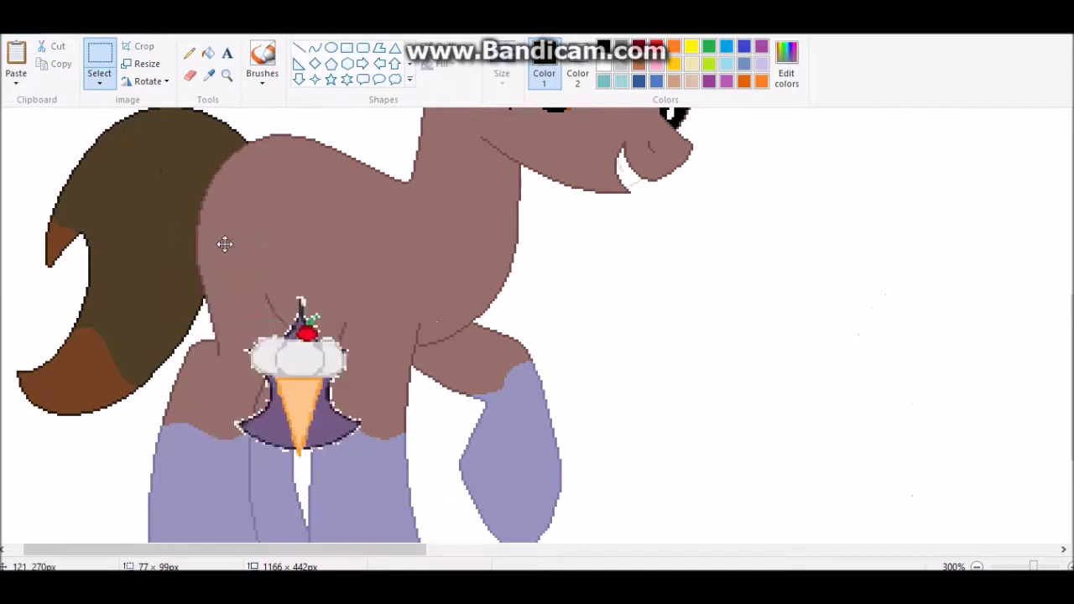
pyautogui.moveTo(167, 204); pyautogui.dragTo(257, 280)
pyautogui.moveTo(302, 329); pyautogui.dragTo(237, 260)
pyautogui.moveTo(192, 210); pyautogui.dragTo(211, 235)
# - Copy the finished brown unicorn foal and paste it into the Family box
pyautogui.click(976, 566)
pyautogui.click(977, 566)
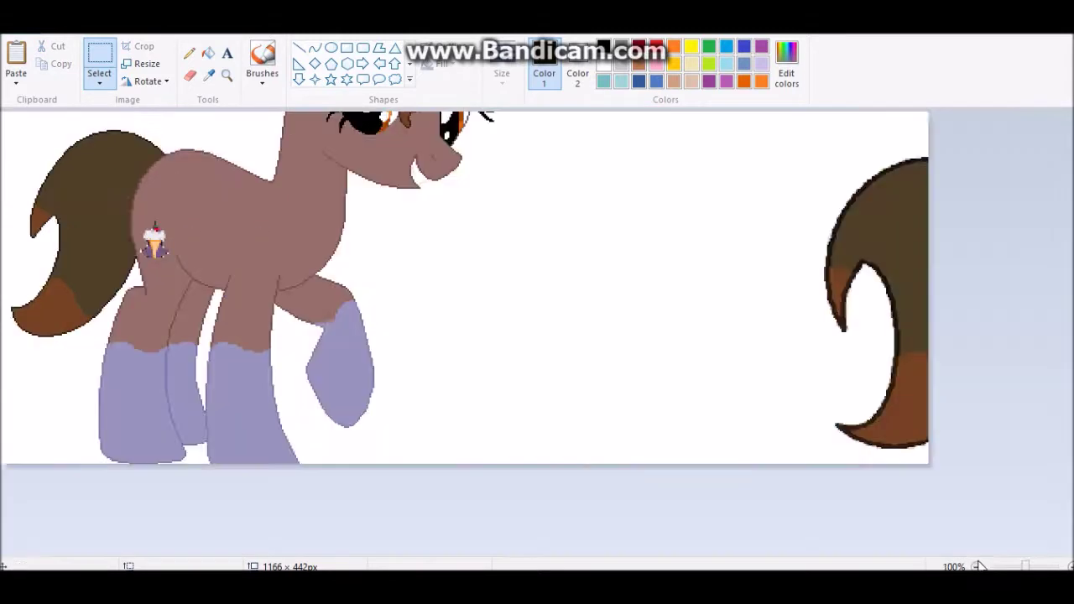
pyautogui.click(977, 566)
pyautogui.rightClick(53, 200)
pyautogui.click(79, 209)
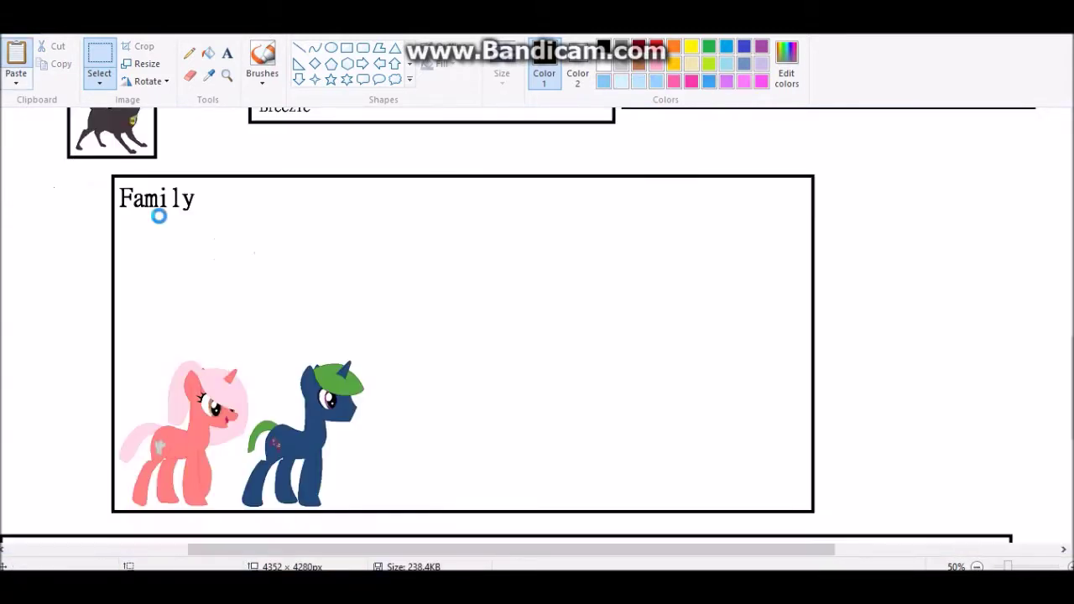
pyautogui.moveTo(158, 215); pyautogui.dragTo(503, 451)
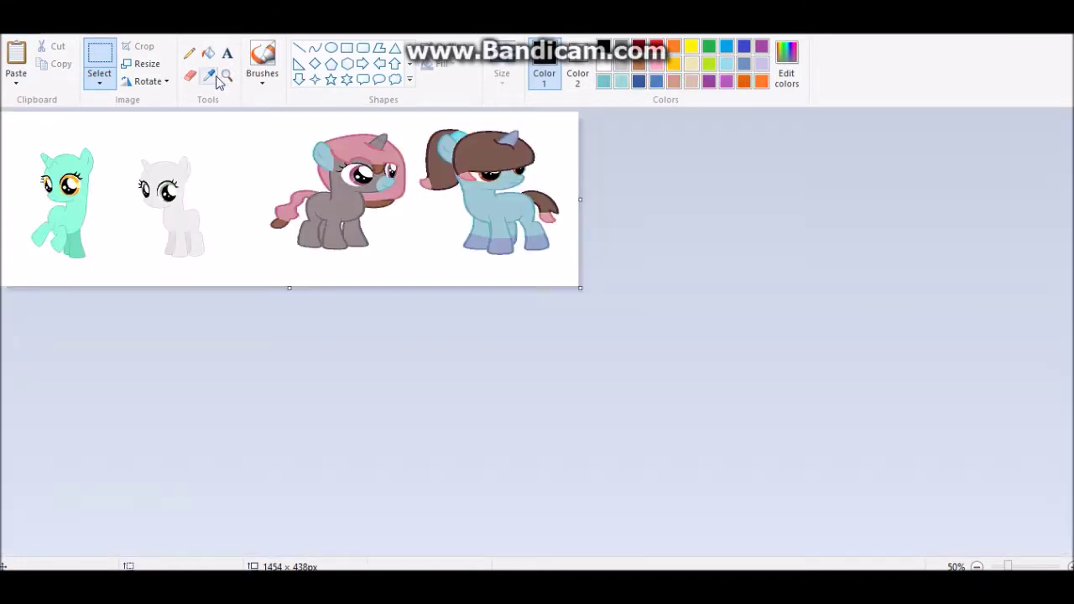
# - Recolour the pale grey foal base's green irises with the magenta from the pink-maned grey unicorn's eyes
pyautogui.click(97, 202)
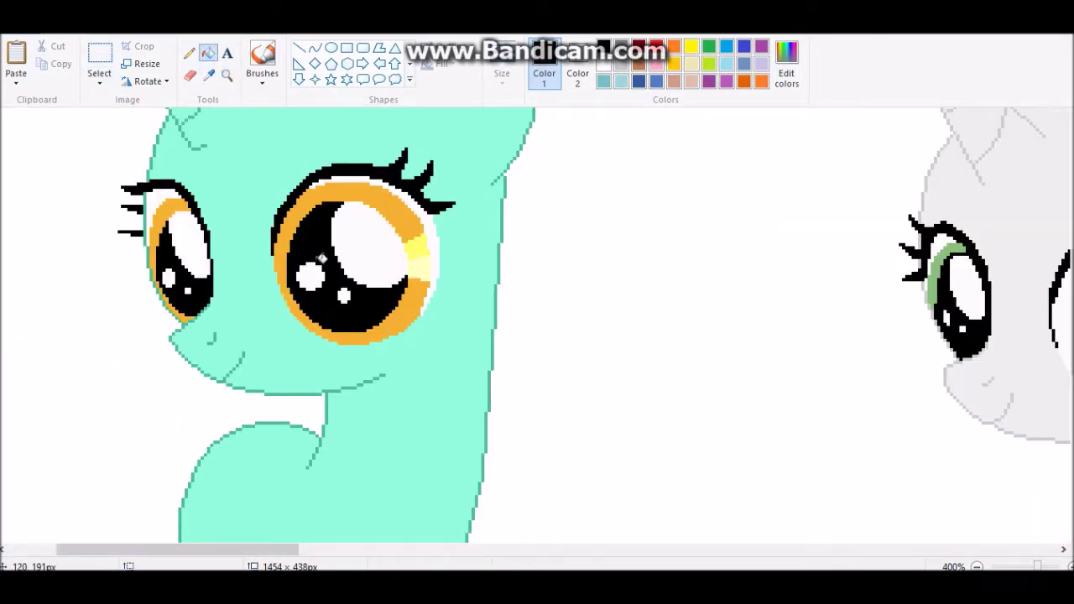
pyautogui.moveTo(285, 550); pyautogui.dragTo(430, 549)
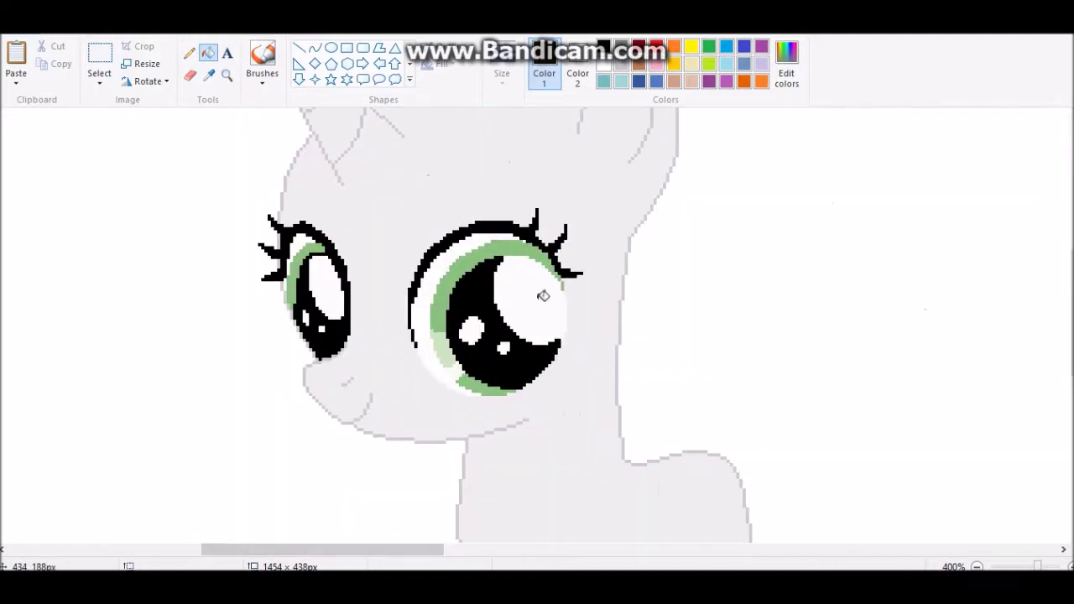
pyautogui.hscroll(10, 794, 504)
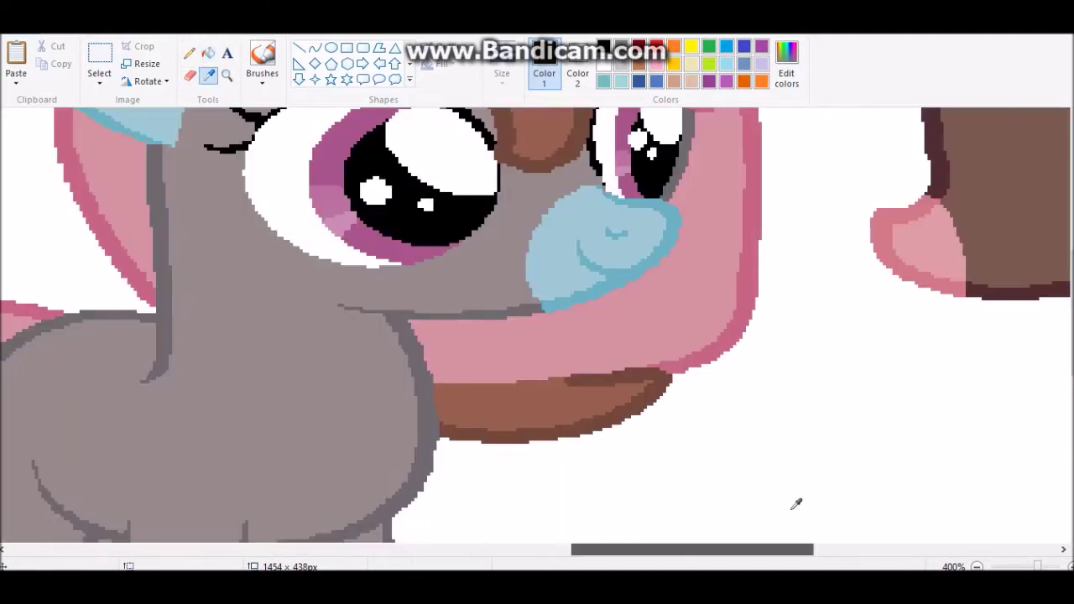
pyautogui.hscroll(-10, 311, 523)
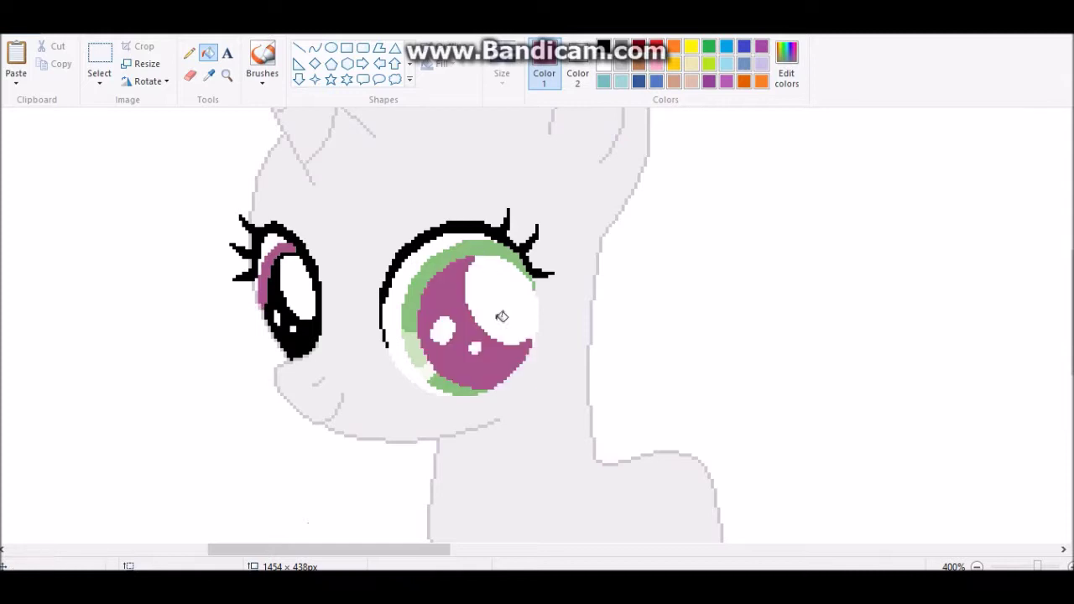
pyautogui.click(472, 252)
# - Recolour the lighter iris bands of the pale grey foal with the pink-maned unicorn's lighter purple shades
pyautogui.click(209, 75)
pyautogui.hscroll(10, 537, 336)
pyautogui.moveTo(579, 549); pyautogui.dragTo(453, 549)
pyautogui.hscroll(-2, 206, 146)
pyautogui.hscroll(8, 206, 146)
pyautogui.hscroll(-10, 402, 407)
pyautogui.hscroll(10, 690, 522)
pyautogui.hscroll(-10, 402, 202)
# - Recolour the pale foal's whole outline with the pink-maned unicorn's dark grey
pyautogui.click(190, 74)
pyautogui.scroll(3, 462, 276)
pyautogui.scroll(-2, 462, 276)
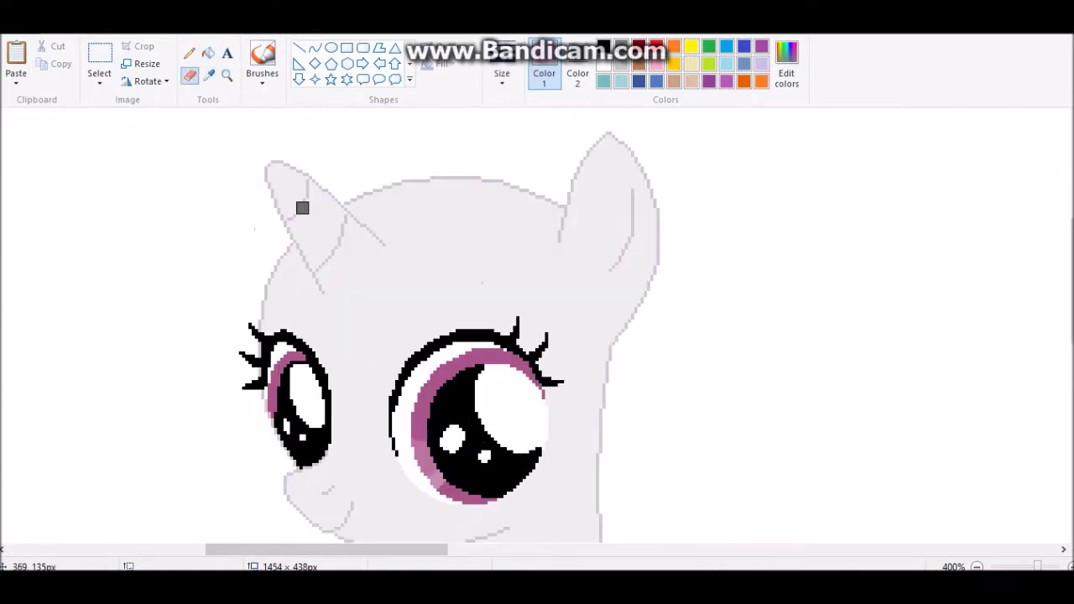
pyautogui.scroll(-4, 682, 291)
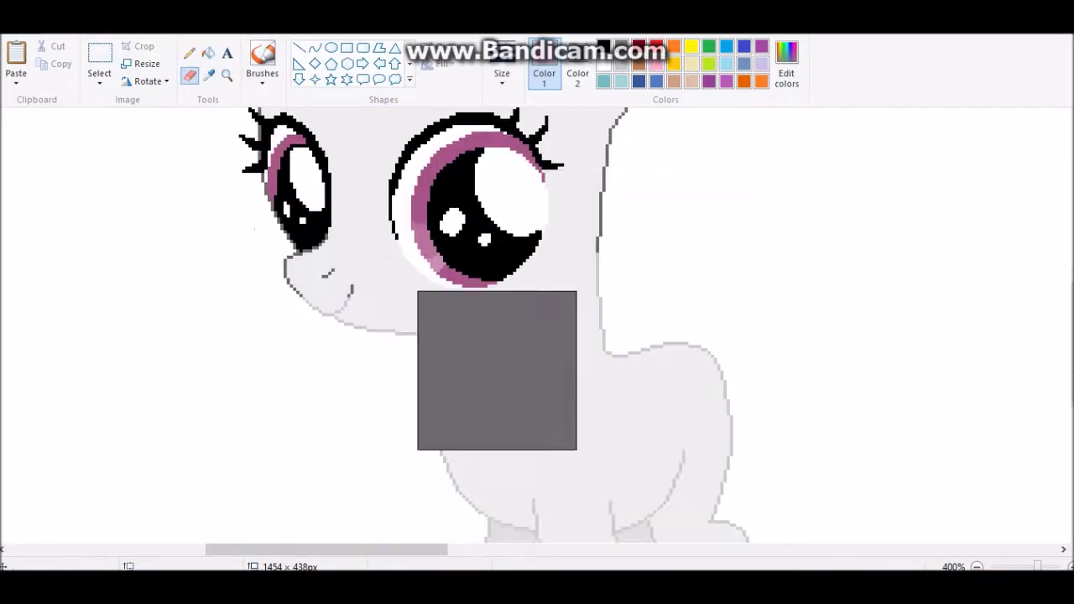
pyautogui.scroll(-2, 698, 338)
pyautogui.scroll(8, 624, 353)
# - Sample the pink-maned unicorn's grey coat and fill the pale foal's head, body and legs with it
pyautogui.click(208, 75)
pyautogui.click(587, 529)
pyautogui.moveTo(416, 547)
pyautogui.mouseDown()
pyautogui.moveTo(587, 549)
pyautogui.moveTo(394, 550)
pyautogui.mouseUp()
pyautogui.click(503, 378)
pyautogui.scroll(-5, 747, 366)
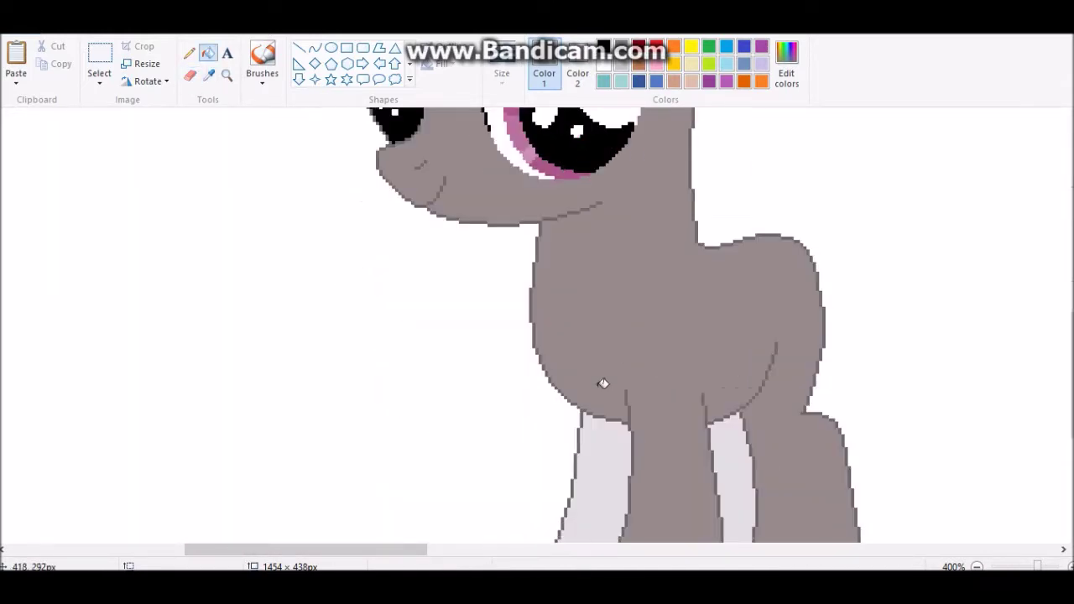
pyautogui.scroll(3, 747, 366)
pyautogui.keyDown('ctrl'); pyautogui.scroll(-3, 747, 366); pyautogui.keyUp('ctrl')
pyautogui.keyDown('ctrl'); pyautogui.scroll(2, 606, 410); pyautogui.keyUp('ctrl')
# - Draw a curved light blue boundary across the grey foal's muzzle and fill the muzzle light blue
pyautogui.scroll(-2, 606, 410)
pyautogui.click(227, 74)
pyautogui.click(105, 319)
pyautogui.click(315, 46)
pyautogui.moveTo(317, 294); pyautogui.dragTo(432, 438)
pyautogui.moveTo(354, 312); pyautogui.dragTo(447, 353)
pyautogui.click(208, 52)
pyautogui.click(391, 310)
# - Draw a curved light blue line across the base of the grey foal's ear and fill the ear light blue
pyautogui.scroll(3, 391, 310)
pyautogui.click(314, 46)
pyautogui.moveTo(669, 201); pyautogui.dragTo(738, 345)
pyautogui.moveTo(709, 277); pyautogui.dragTo(675, 252)
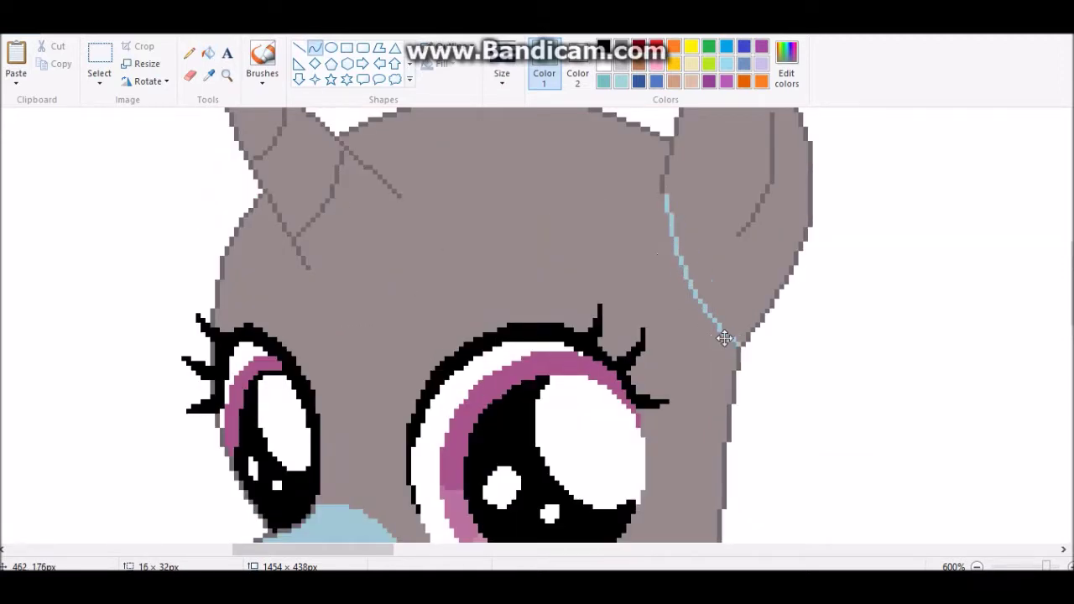
pyautogui.click(208, 52)
pyautogui.click(722, 264)
# - Recolour the outlines of the grey foal's ear and muzzle with the pink-maned unicorn's darker blue
pyautogui.moveTo(313, 549); pyautogui.dragTo(461, 549)
pyautogui.moveTo(354, 557); pyautogui.dragTo(381, 541)
pyautogui.click(190, 75)
pyautogui.hotkey('ctrl', '-')
pyautogui.moveTo(546, 278); pyautogui.dragTo(439, 269)
pyautogui.moveTo(443, 208)
pyautogui.mouseDown()
pyautogui.moveTo(582, 293)
pyautogui.moveTo(544, 461)
pyautogui.mouseUp()
pyautogui.scroll(-3, 630, 418)
pyautogui.hscroll(-3, 353, 313)
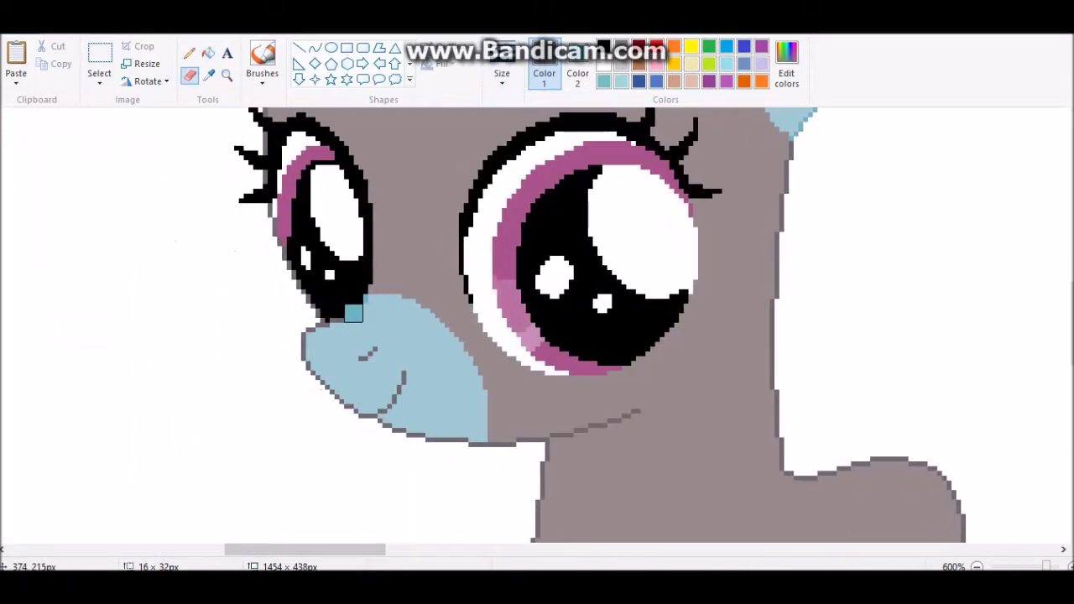
pyautogui.moveTo(306, 332)
pyautogui.mouseDown()
pyautogui.moveTo(358, 418)
pyautogui.moveTo(477, 451)
pyautogui.mouseUp()
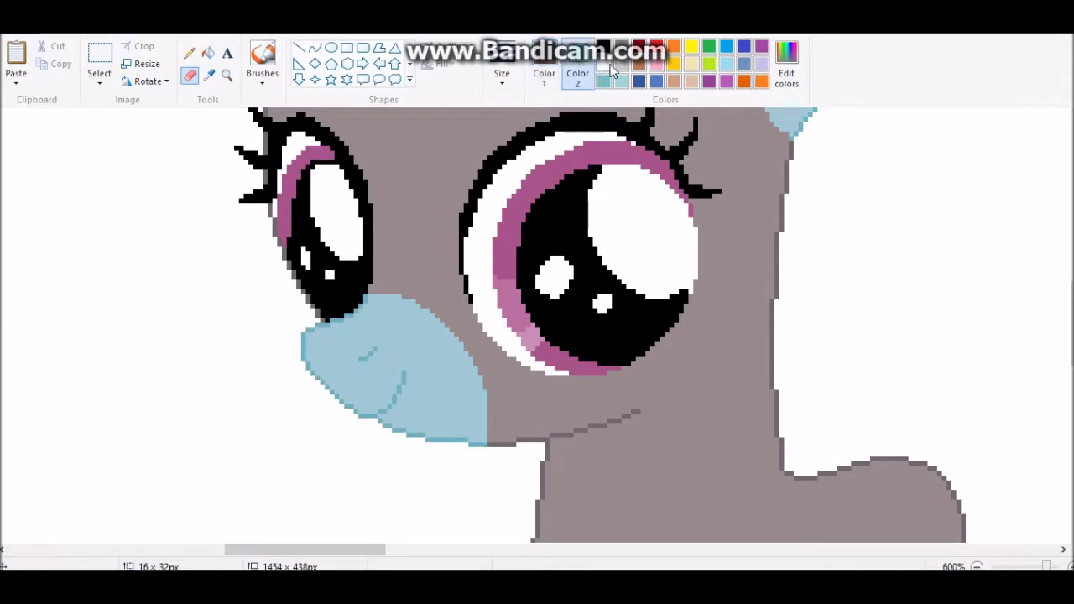
# - Recolour the mint foal's irises and their lighter bands with the reddish-brown shades from the blue unicorn's eyes
pyautogui.scroll(-5, 741, 422)
pyautogui.click(226, 75)
pyautogui.click(801, 248)
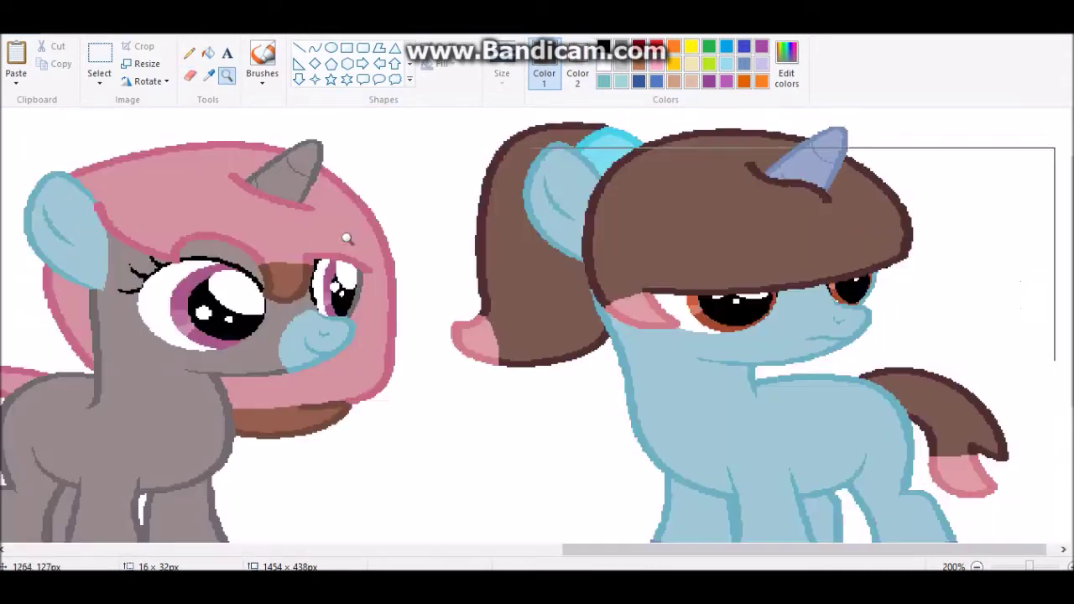
pyautogui.click(208, 52)
pyautogui.hscroll(-10, 537, 336)
pyautogui.click(186, 369)
pyautogui.click(75, 339)
pyautogui.click(226, 74)
pyautogui.moveTo(375, 549); pyautogui.dragTo(321, 550)
pyautogui.click(319, 359)
pyautogui.moveTo(125, 550)
pyautogui.mouseDown()
pyautogui.moveTo(765, 551)
pyautogui.moveTo(127, 551)
pyautogui.mouseUp()
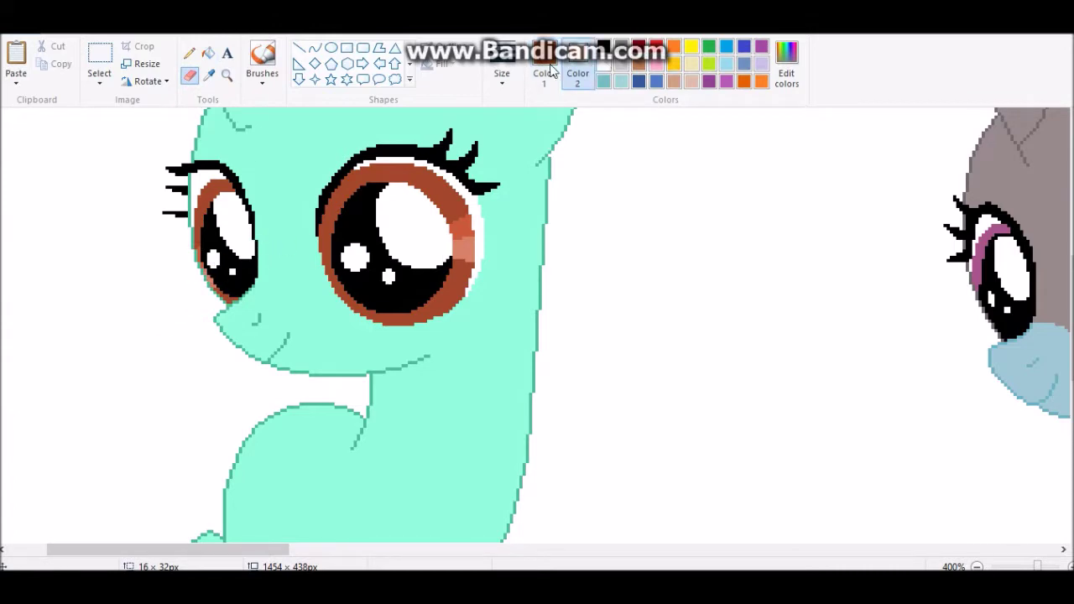
# - Recolour the mint foal's green outlines from horn to hooves with the darker blue using an enlarged replacement eraser
pyautogui.scroll(3, 573, 278)
pyautogui.hscroll(15, 573, 279)
pyautogui.hscroll(-15, 494, 198)
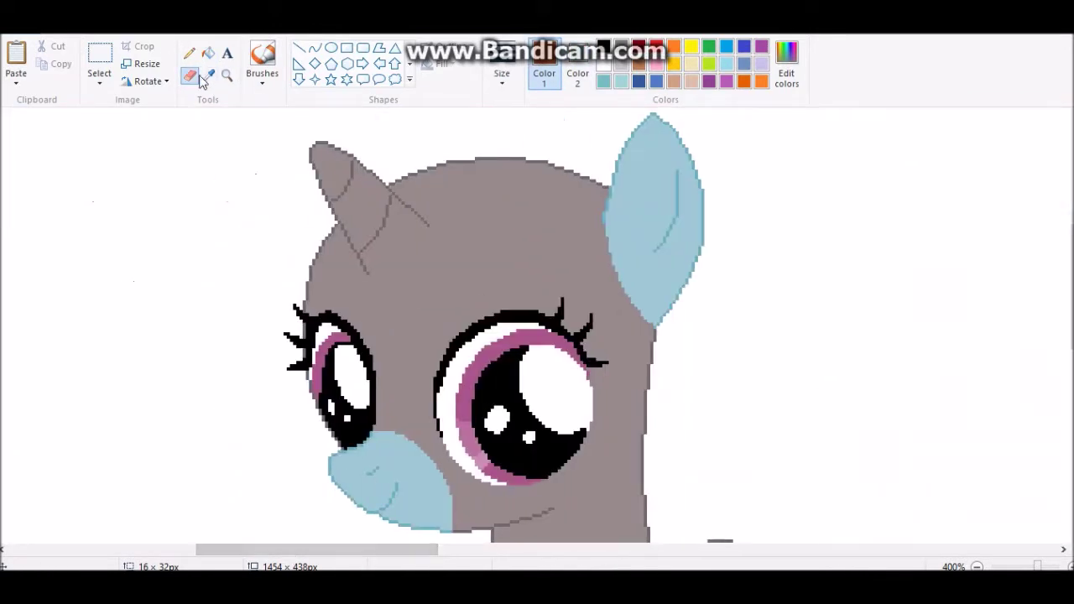
pyautogui.click(494, 197)
pyautogui.hotkey('ctrl', '+')
pyautogui.hotkey('ctrl', '+')
pyautogui.hotkey('ctrl', '+')
pyautogui.hotkey('ctrl', '+')
pyautogui.hotkey('ctrl', '+')
pyautogui.hotkey('ctrl', '+')
pyautogui.hotkey('ctrl', '+')
pyautogui.hotkey('ctrl', '+')
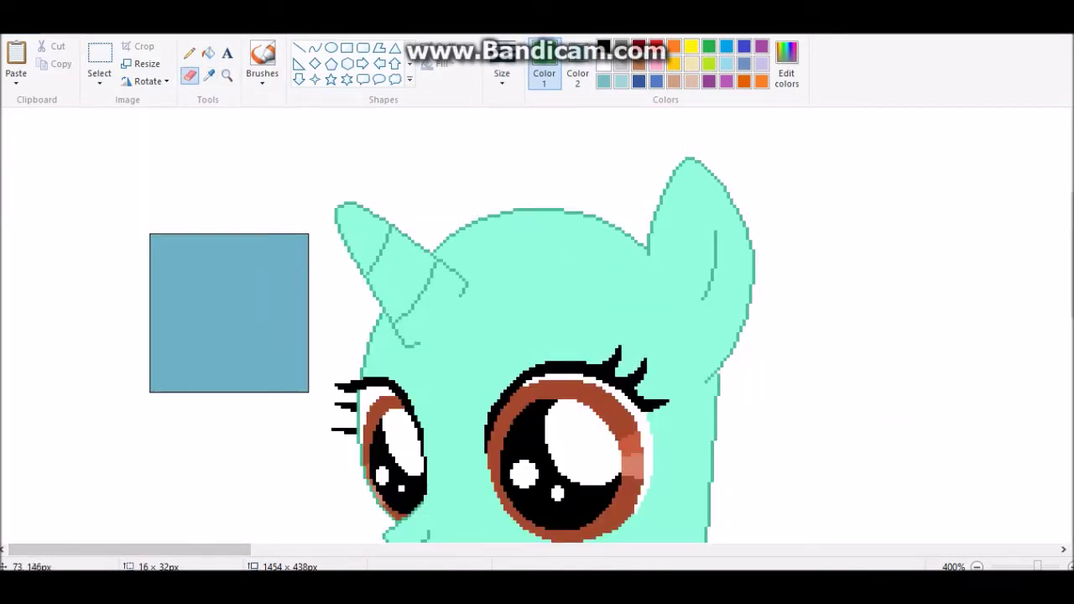
pyautogui.scroll(-6, 638, 388)
pyautogui.scroll(10, 373, 233)
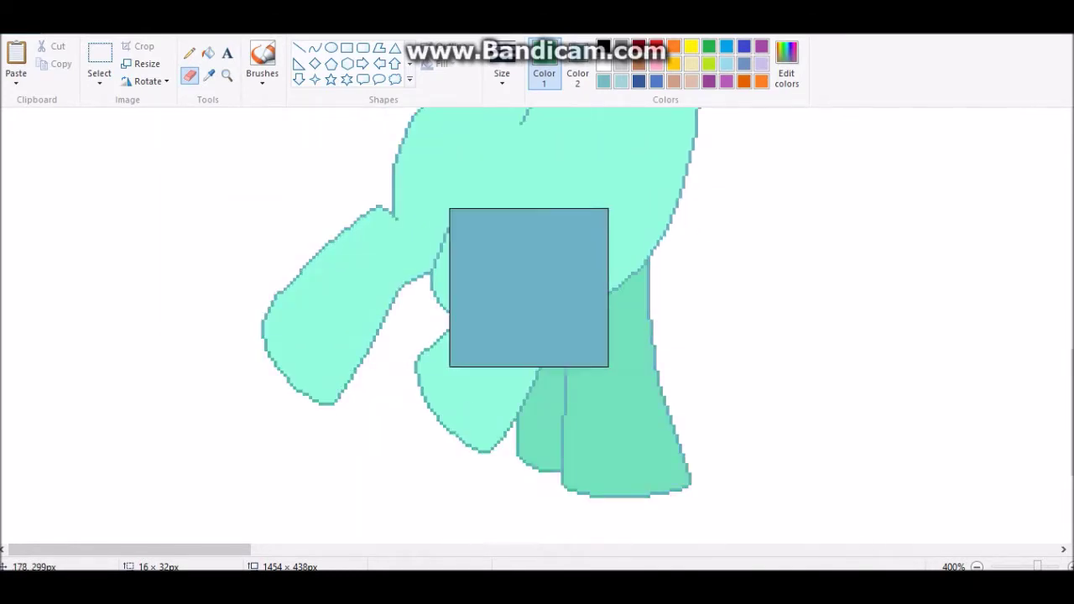
# - Sample the blue unicorn's light body blue and fill the mint foal's body and legs with it
pyautogui.scroll(-2, 520, 427)
pyautogui.hscroll(10, 239, 554)
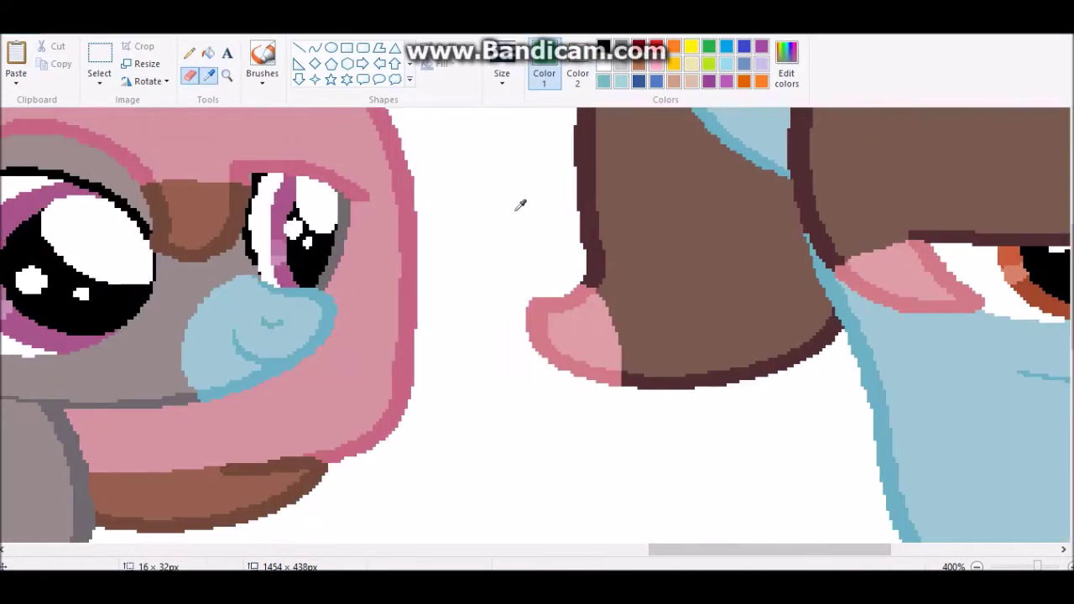
pyautogui.hscroll(-10, 520, 204)
pyautogui.click(208, 52)
pyautogui.click(248, 247)
pyautogui.scroll(-5, 376, 221)
pyautogui.scroll(5, 377, 221)
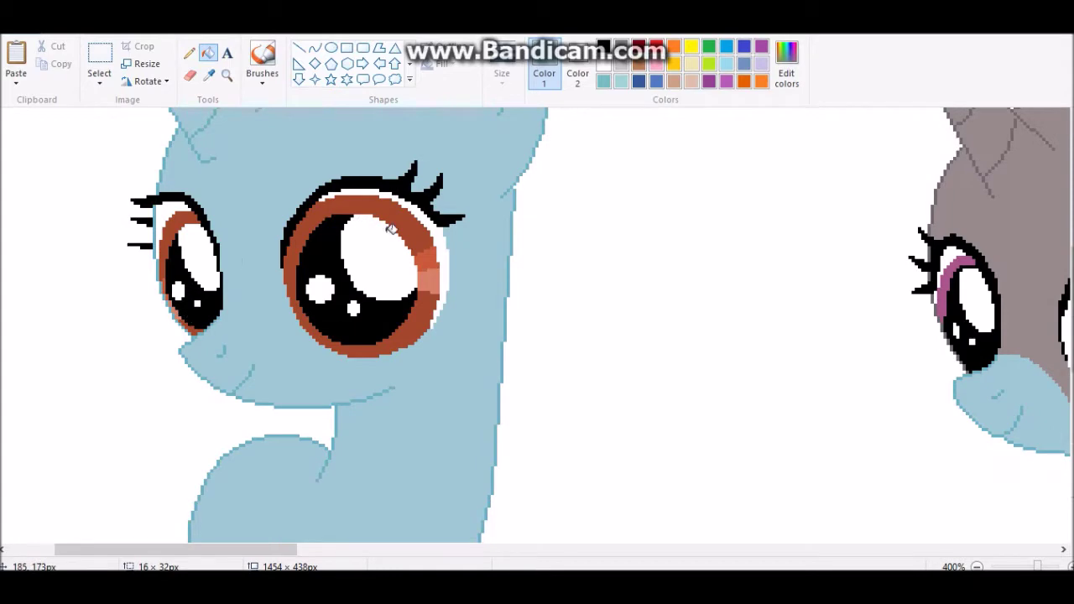
# - Sample the blue unicorn's periwinkle horn colour, close the light blue foal's horn base with a curve and fill the horn
pyautogui.hscroll(15, 359, 225)
pyautogui.scroll(5, 713, 537)
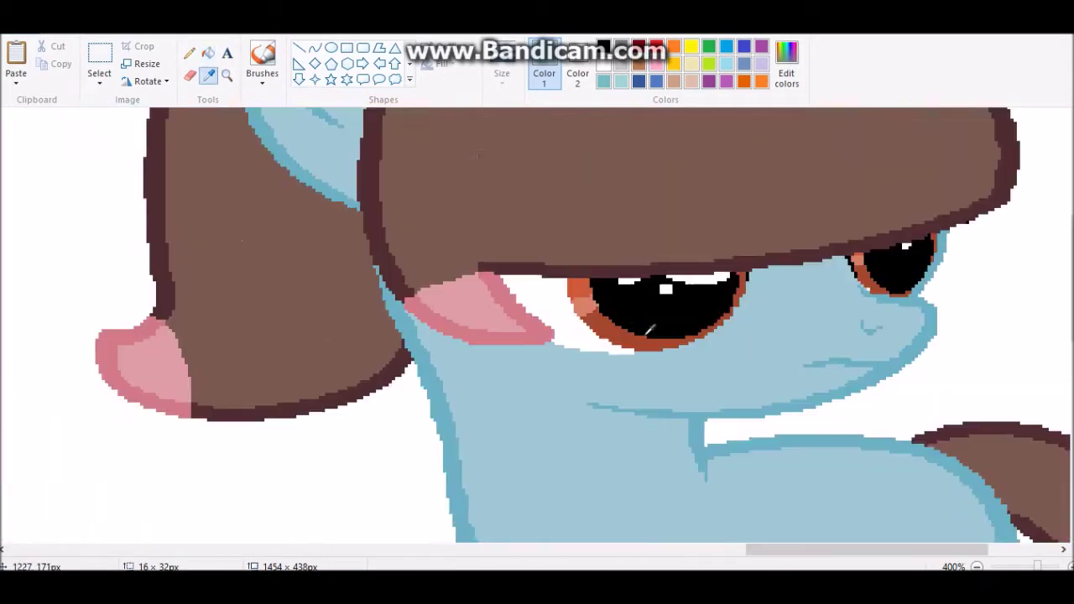
pyautogui.scroll(-3, 879, 162)
pyautogui.click(208, 74)
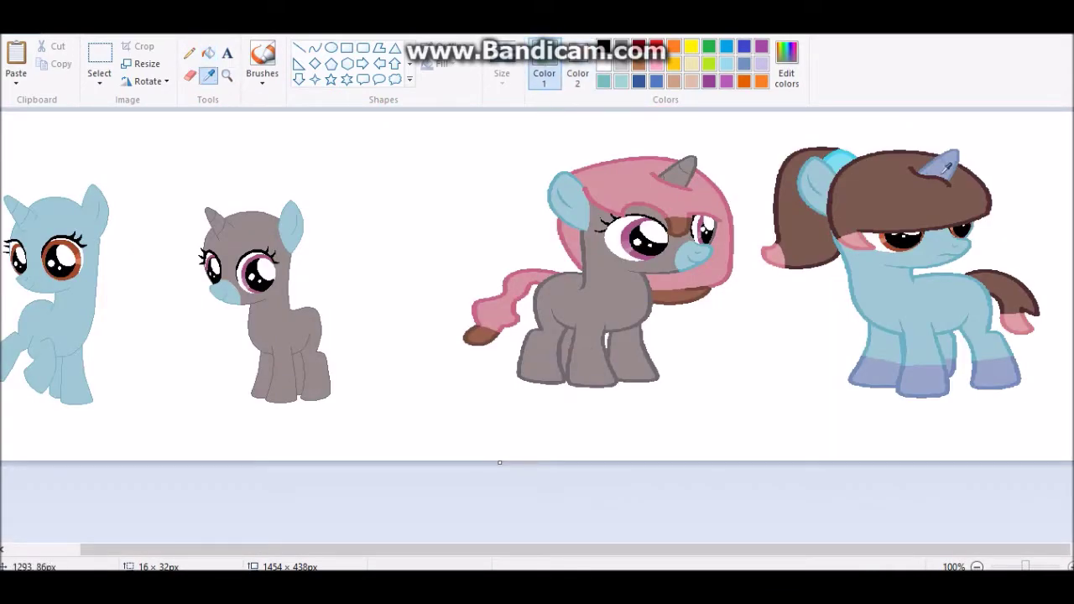
pyautogui.scroll(6, 205, 123)
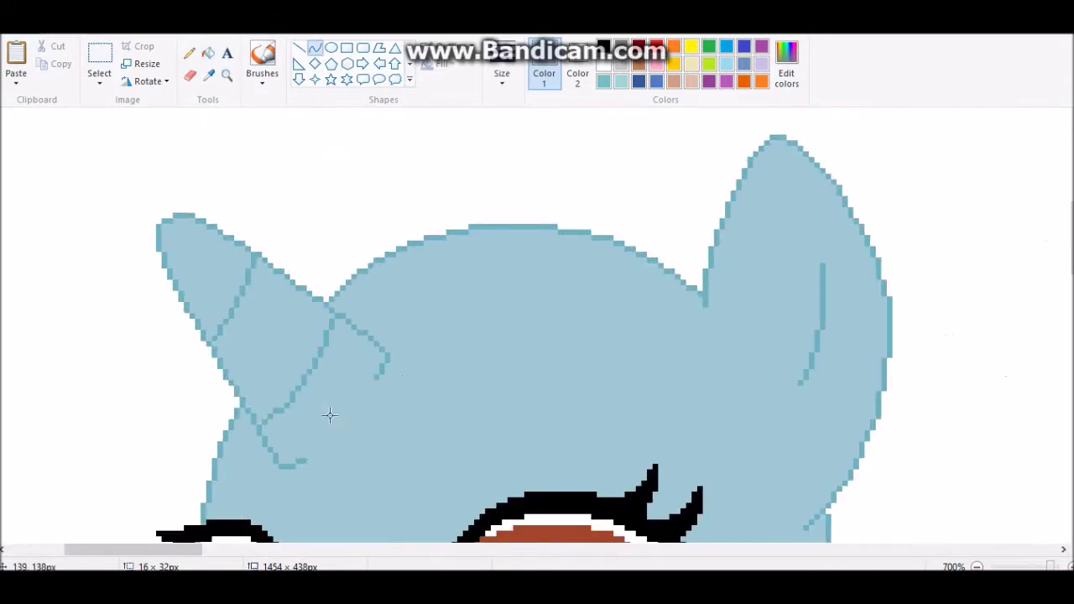
pyautogui.scroll(-15, 227, 355)
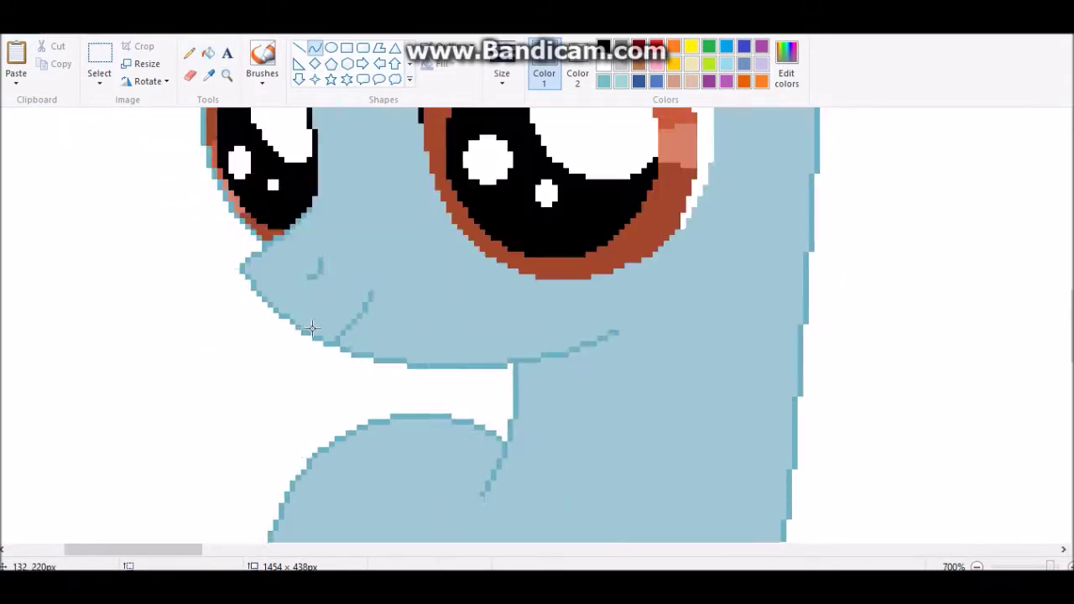
# - Draw curved periwinkle boundaries across the light blue foal's two raised front legs and fill the hooves
pyautogui.moveTo(101, 239); pyautogui.dragTo(200, 366)
pyautogui.click(134, 324)
pyautogui.scroll(-2, 359, 235)
pyautogui.moveTo(353, 223); pyautogui.dragTo(483, 349)
pyautogui.click(361, 313)
# - Draw periwinkle boundaries across the light blue foal's two standing legs and fill those hooves
pyautogui.click(315, 47)
pyautogui.click(208, 52)
pyautogui.click(520, 408)
pyautogui.click(314, 47)
pyautogui.moveTo(557, 370); pyautogui.dragTo(737, 360)
pyautogui.click(208, 52)
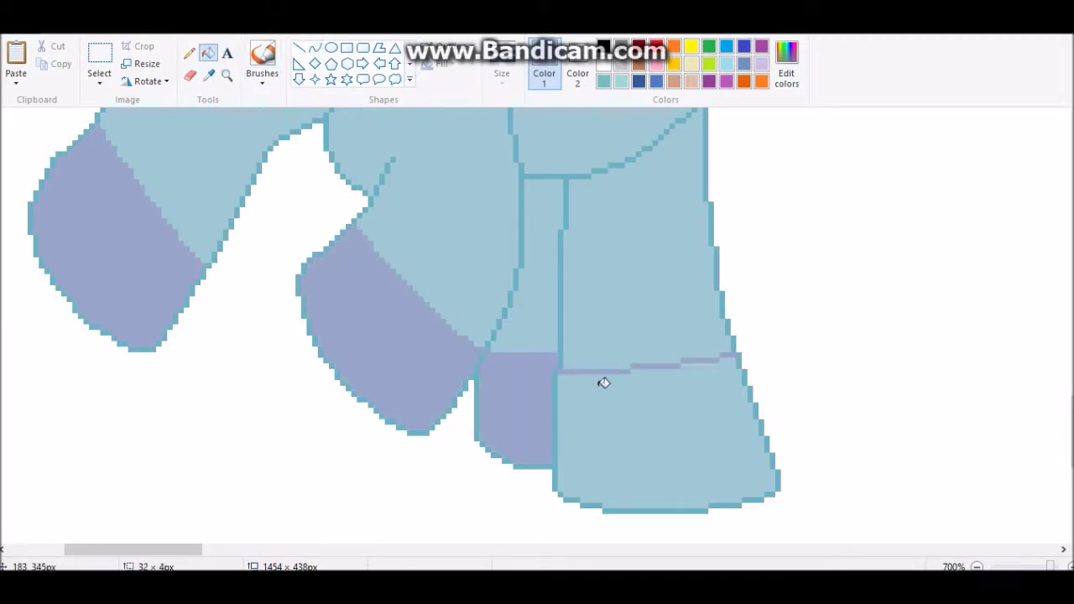
pyautogui.click(599, 382)
# - Recolour the outlines of the light blue foal's hooves and horn with the darker periwinkle shade
pyautogui.moveTo(134, 550)
pyautogui.mouseDown()
pyautogui.moveTo(762, 505)
pyautogui.moveTo(827, 528)
pyautogui.moveTo(122, 549)
pyautogui.mouseUp()
pyautogui.click(190, 75)
pyautogui.moveTo(163, 142)
pyautogui.mouseDown()
pyautogui.moveTo(150, 296)
pyautogui.moveTo(288, 316)
pyautogui.mouseUp()
pyautogui.moveTo(441, 229)
pyautogui.mouseDown()
pyautogui.moveTo(407, 330)
pyautogui.moveTo(540, 413)
pyautogui.moveTo(574, 364)
pyautogui.moveTo(552, 402)
pyautogui.moveTo(625, 458)
pyautogui.moveTo(651, 380)
pyautogui.moveTo(647, 496)
pyautogui.moveTo(837, 386)
pyautogui.moveTo(791, 508)
pyautogui.mouseUp()
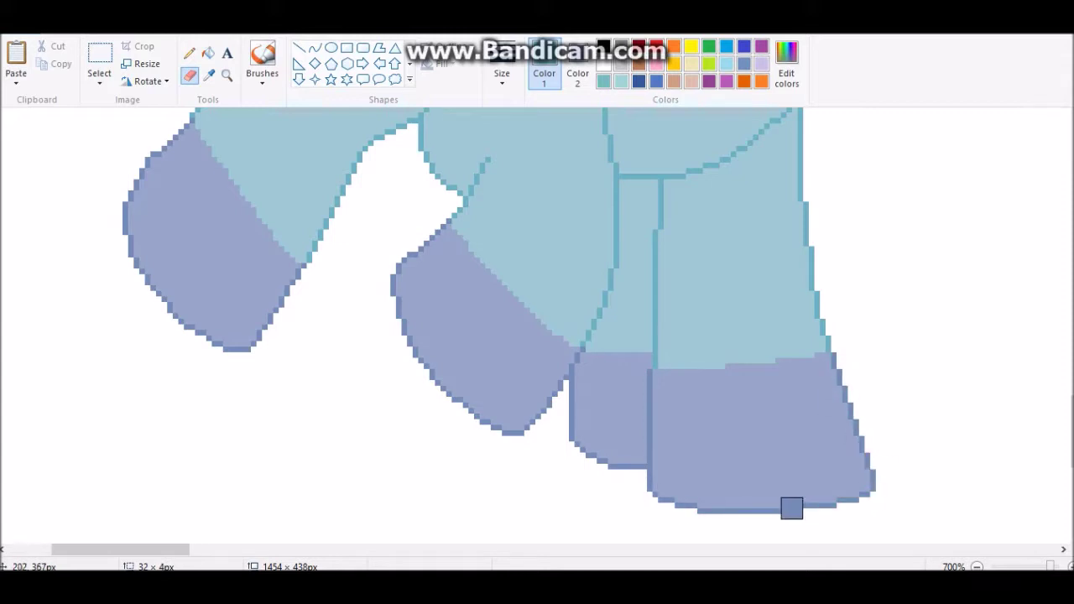
pyautogui.scroll(10, 635, 396)
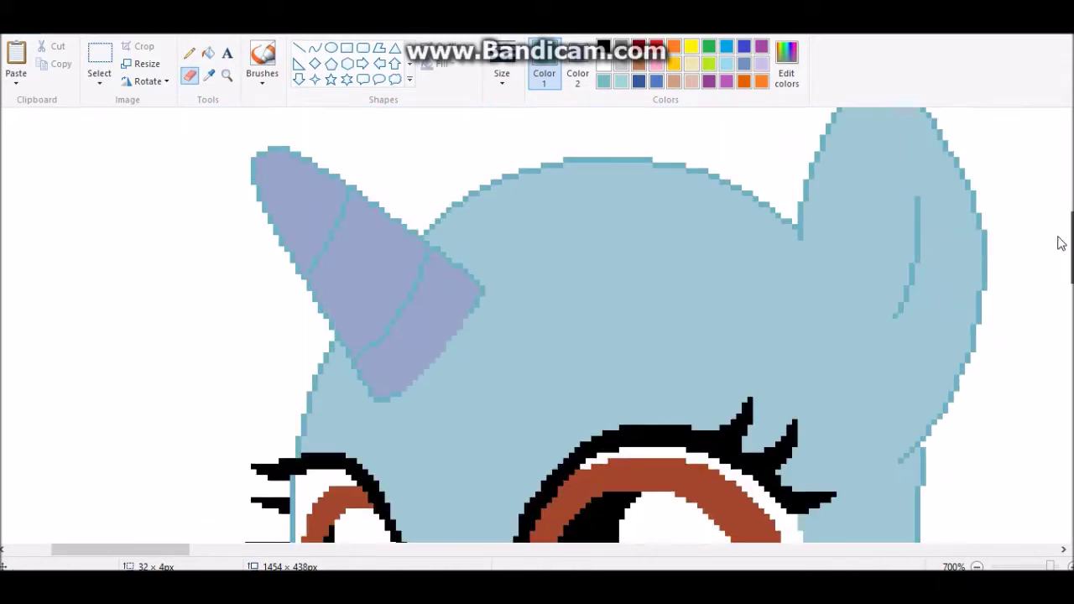
pyautogui.scroll(1, 1061, 243)
pyautogui.moveTo(383, 472)
pyautogui.mouseDown()
pyautogui.moveTo(334, 401)
pyautogui.moveTo(344, 274)
pyautogui.mouseUp()
pyautogui.moveTo(407, 318)
pyautogui.mouseDown()
pyautogui.moveTo(469, 357)
pyautogui.moveTo(346, 363)
pyautogui.moveTo(348, 285)
pyautogui.mouseUp()
pyautogui.scroll(-6, 537, 336)
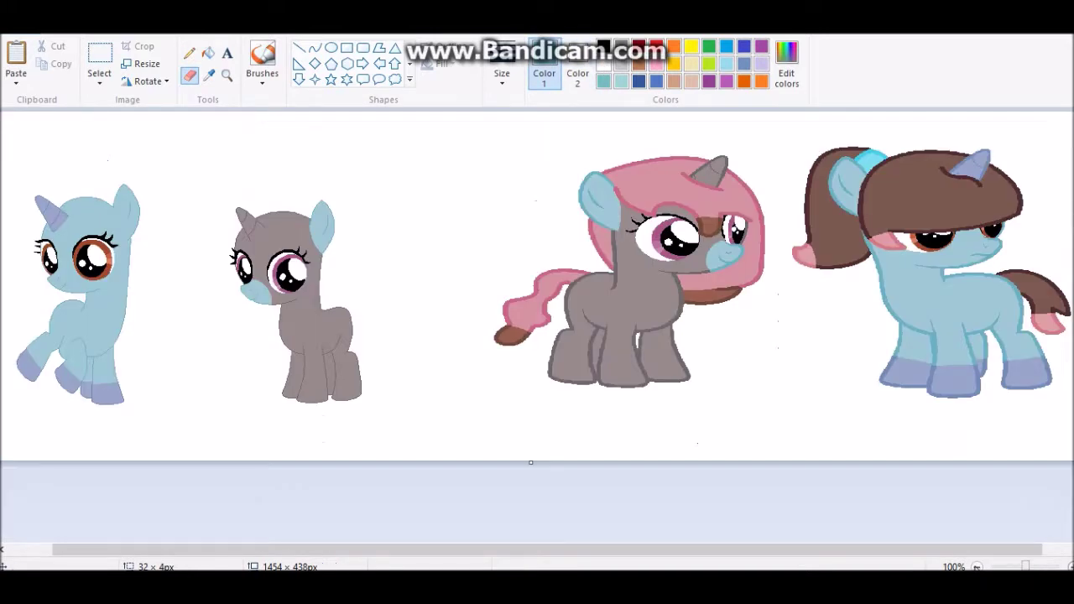
# - Widen the canvas to 2070 × 438 px and place a copy of the grey foal in the new empty area
pyautogui.scroll(-1, 537, 336)
pyautogui.moveTo(578, 198); pyautogui.dragTo(826, 199)
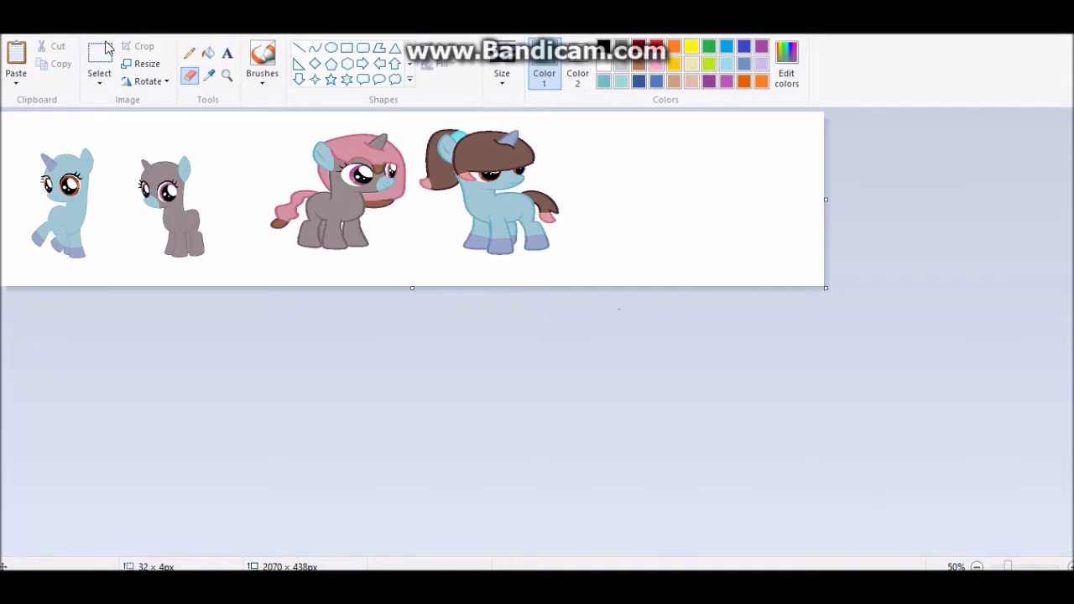
pyautogui.click(99, 59)
pyautogui.moveTo(125, 139); pyautogui.dragTo(235, 275)
pyautogui.moveTo(178, 209); pyautogui.dragTo(656, 203)
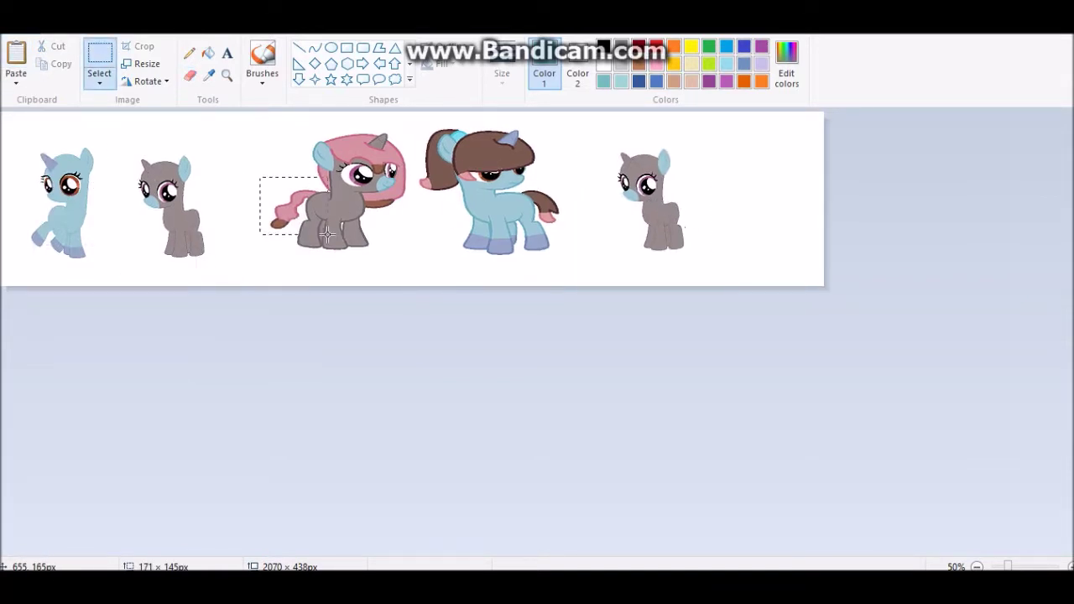
# - Place a copy of the pink-maned unicorn beside the copied grey foal, flipped horizontally and scaled down
pyautogui.moveTo(351, 247); pyautogui.dragTo(410, 254)
pyautogui.moveTo(335, 193); pyautogui.dragTo(738, 197)
pyautogui.scroll(2, 738, 197)
pyautogui.rightClick(710, 240)
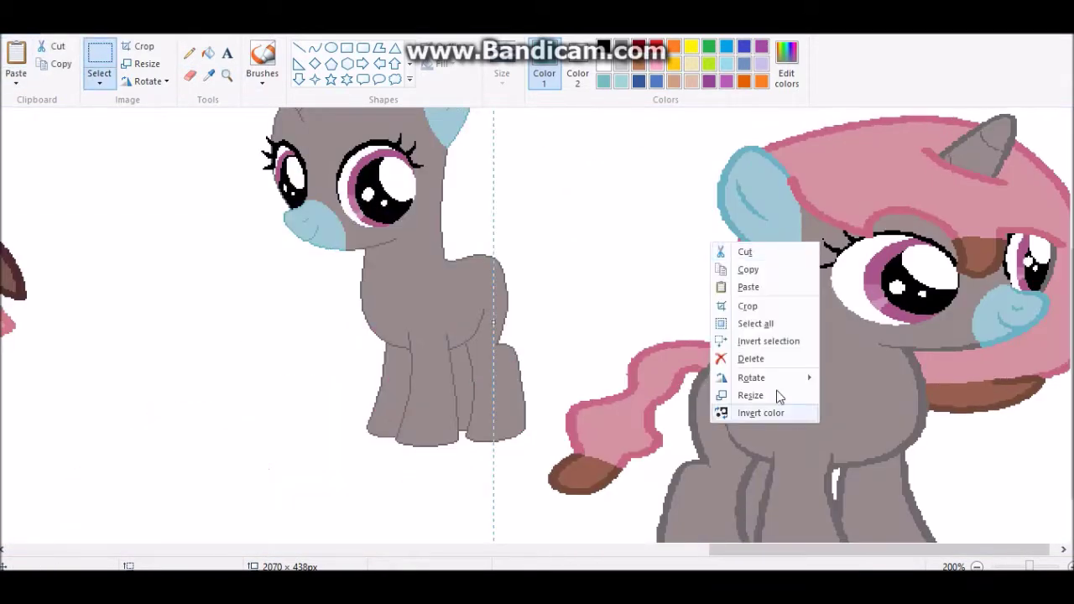
pyautogui.press('Escape')
pyautogui.moveTo(802, 342); pyautogui.dragTo(539, 176)
pyautogui.scroll(1, 539, 175)
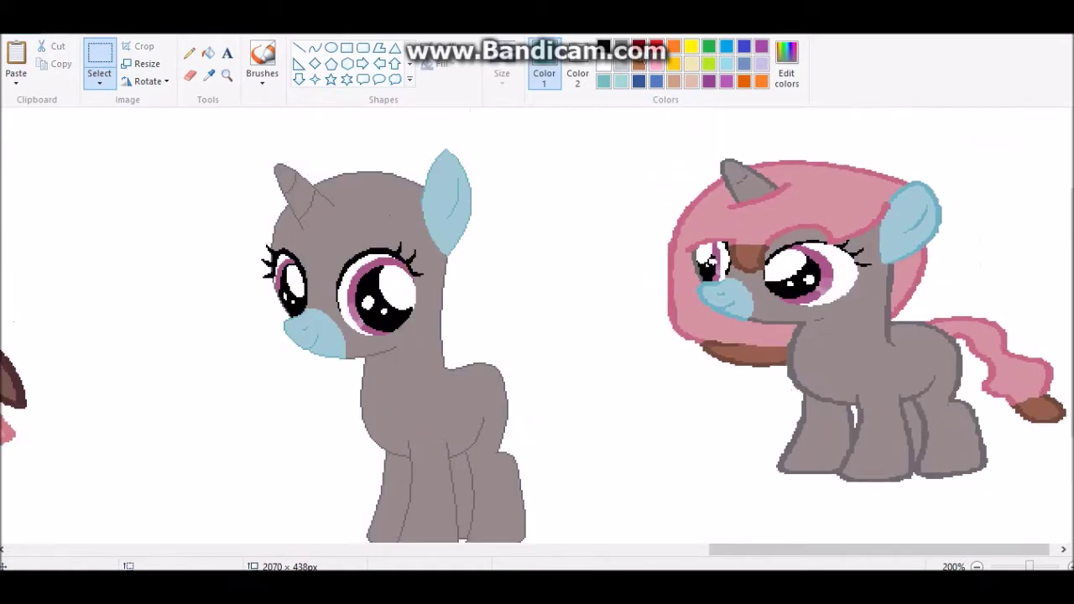
# - Sketch the copied grey foal's mane and tail freehand in red, and trace the tail with green curves
pyautogui.click(188, 54)
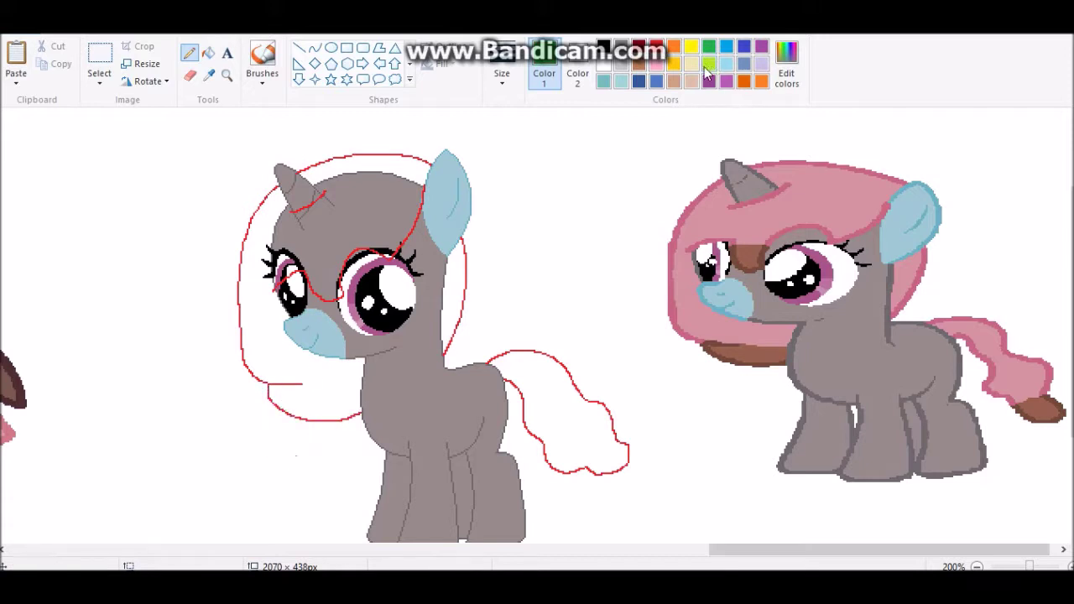
pyautogui.click(227, 75)
pyautogui.click(505, 307)
pyautogui.click(264, 229)
pyautogui.moveTo(406, 311); pyautogui.dragTo(389, 261)
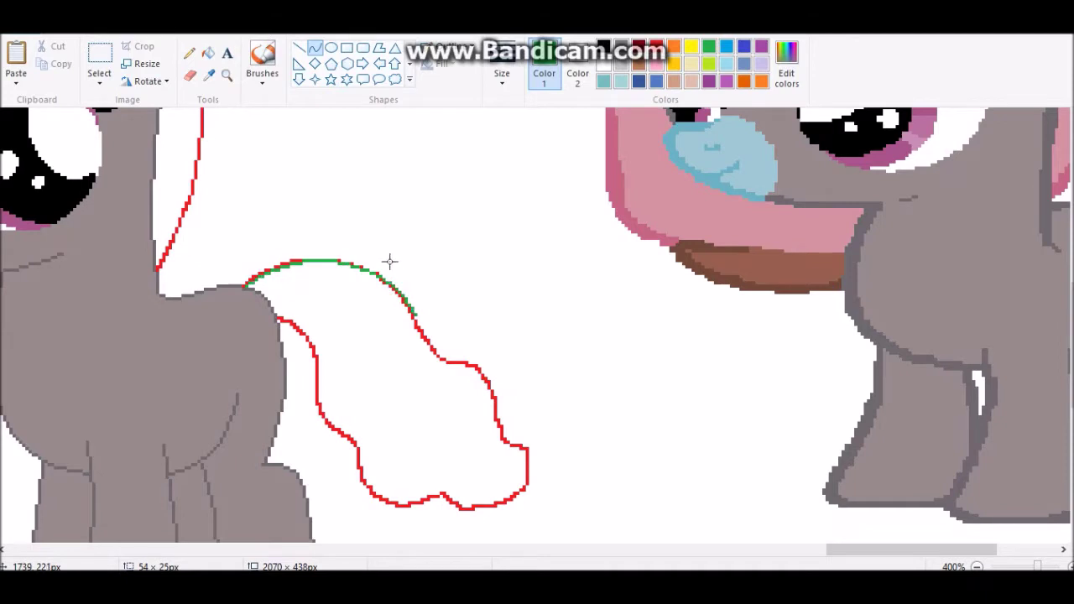
pyautogui.moveTo(414, 314); pyautogui.dragTo(470, 362)
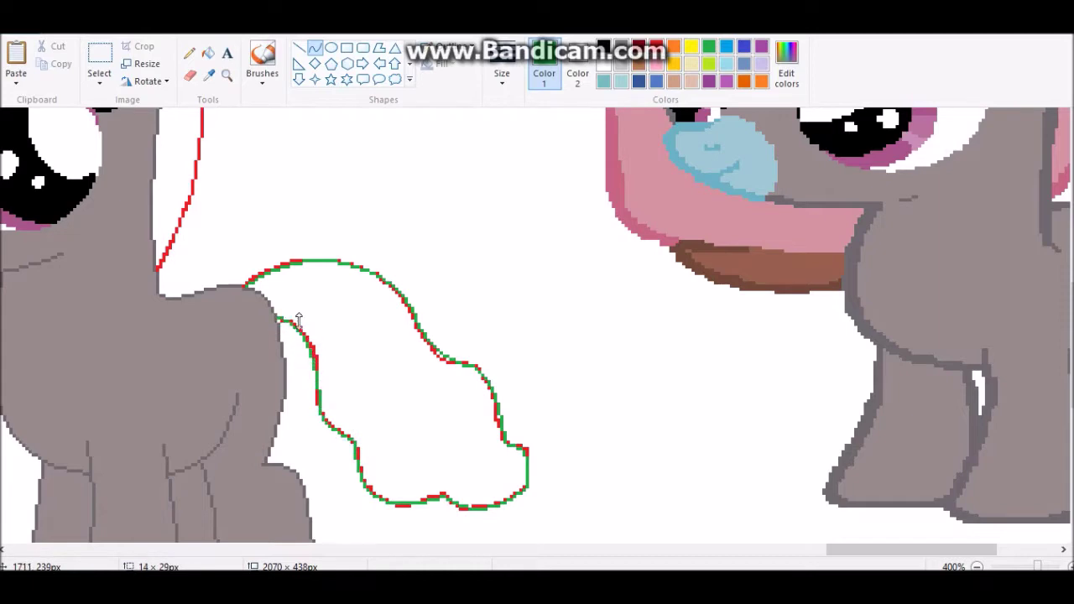
# - Trace the mane edge behind the copied foal's neck and the hairline across its horn with green curves
pyautogui.hscroll(-5, 780, 554)
pyautogui.scroll(2, 608, 143)
pyautogui.moveTo(605, 147); pyautogui.dragTo(573, 376)
pyautogui.moveTo(623, 249); pyautogui.dragTo(620, 343)
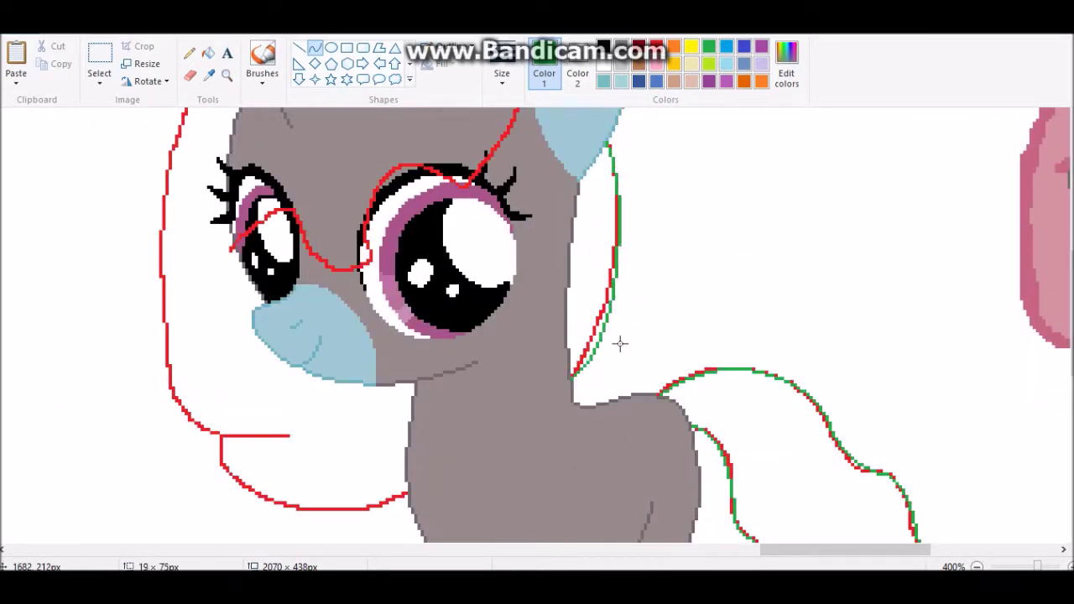
pyautogui.scroll(3, 539, 300)
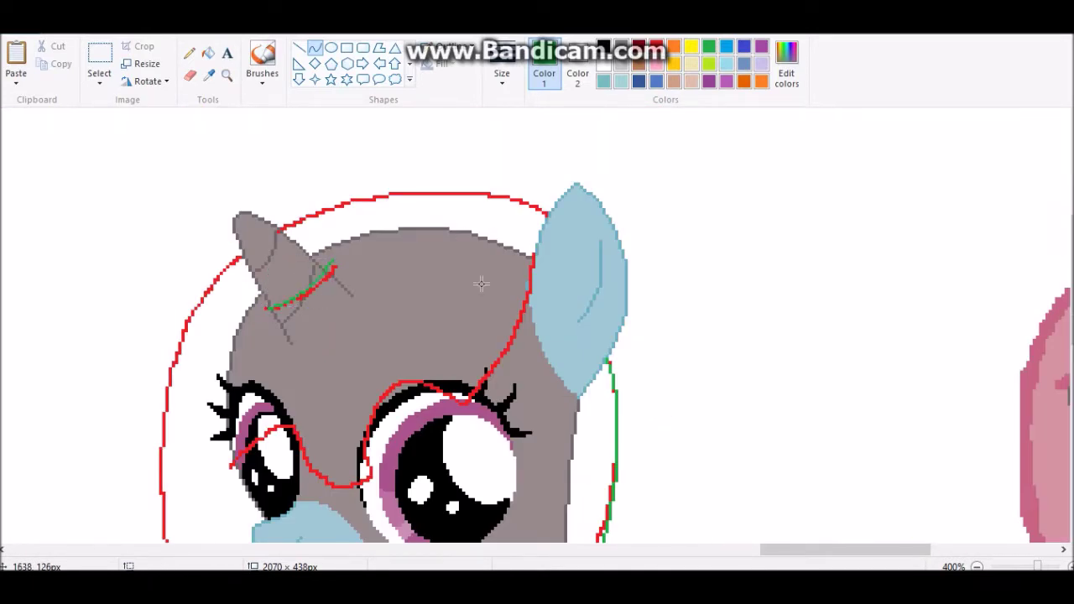
# - Trace the fringe from the copied foal's ear across both eyes with green curves
pyautogui.scroll(-2, 481, 283)
pyautogui.moveTo(533, 142); pyautogui.dragTo(465, 290)
pyautogui.moveTo(499, 217); pyautogui.dragTo(599, 198)
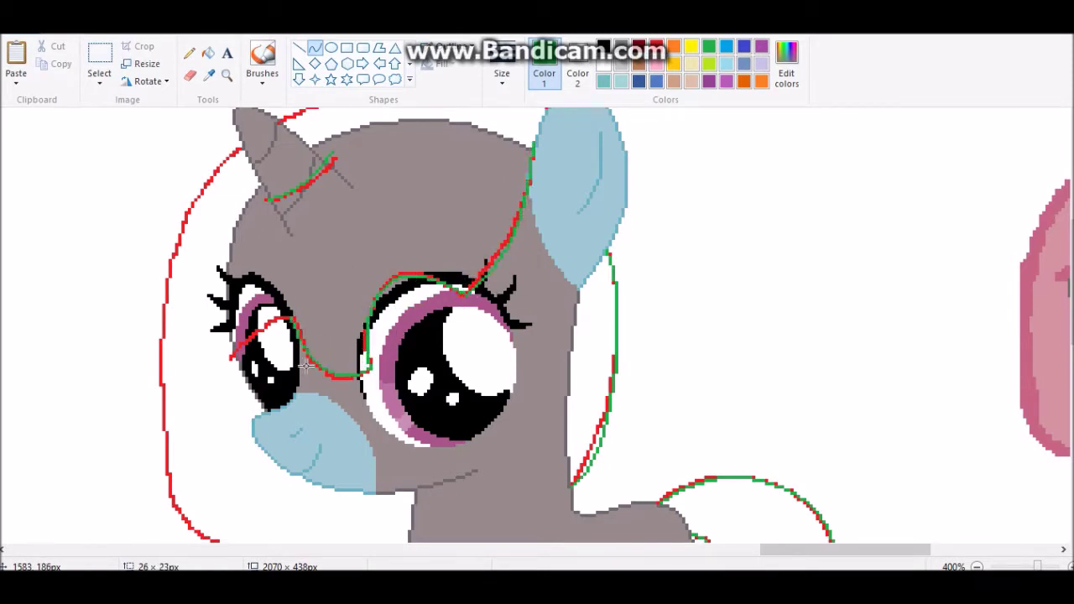
# - Trace the outer mane over the crown and down from the horn in front of the face with green curves
pyautogui.scroll(2, 362, 251)
pyautogui.moveTo(547, 213); pyautogui.dragTo(281, 226)
pyautogui.moveTo(352, 225); pyautogui.dragTo(357, 183)
pyautogui.moveTo(239, 260); pyautogui.dragTo(164, 470)
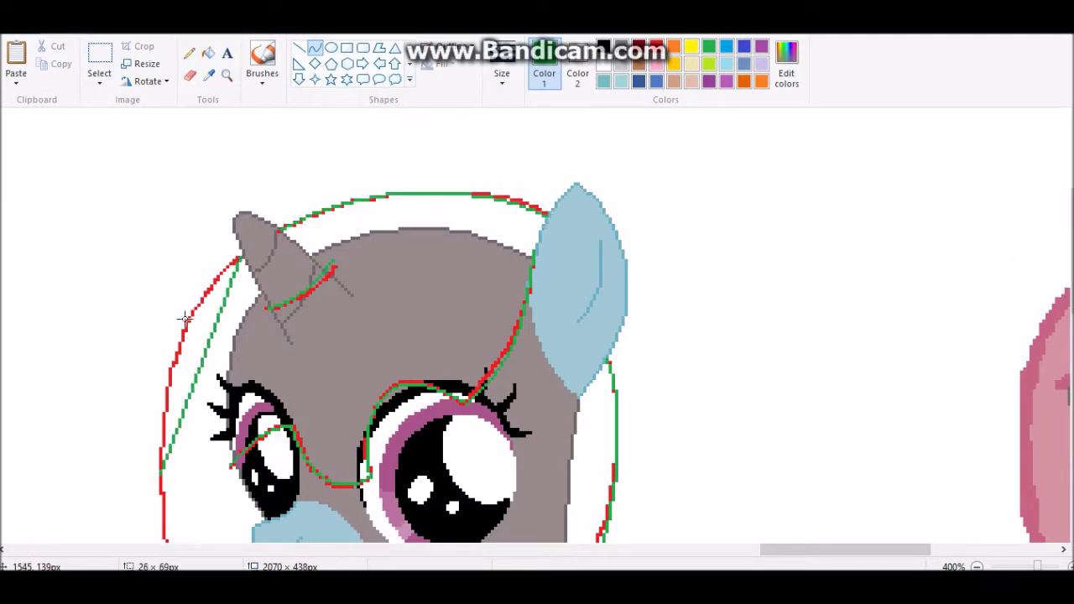
pyautogui.moveTo(183, 335); pyautogui.dragTo(172, 378)
# - Trace the mane's lower front edge and the rounded tip under the chin with green curves
pyautogui.scroll(-4, 132, 230)
pyautogui.moveTo(158, 261); pyautogui.dragTo(204, 426)
pyautogui.moveTo(236, 392); pyautogui.dragTo(170, 434)
pyautogui.click(162, 364)
pyautogui.scroll(-2, 86, 251)
pyautogui.moveTo(220, 327)
pyautogui.mouseDown()
pyautogui.moveTo(395, 403)
pyautogui.moveTo(406, 386)
pyautogui.mouseUp()
pyautogui.moveTo(310, 357); pyautogui.dragTo(220, 388)
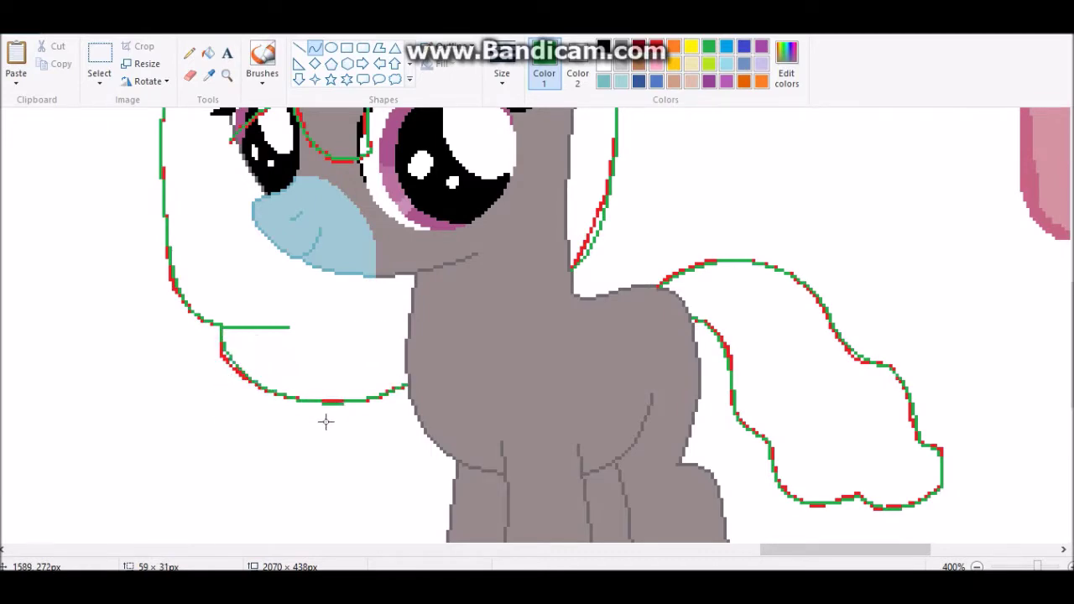
pyautogui.scroll(-1, 787, 419)
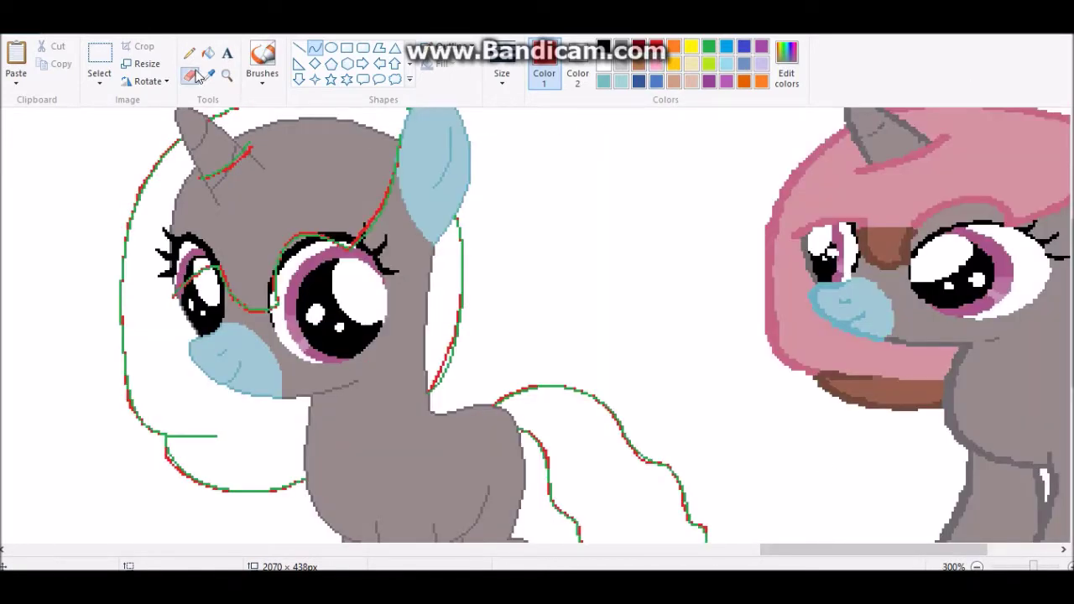
# - Replace the red mane and tail sketch lines with white using an enlarged eraser, keeping the green curves
pyautogui.hotkey('ctrl', '+')
pyautogui.hotkey('ctrl', '+')
pyautogui.hotkey('ctrl', '+')
pyautogui.hotkey('ctrl', '+')
pyautogui.hotkey('ctrl', '+')
pyautogui.moveTo(359, 204)
pyautogui.mouseDown()
pyautogui.moveTo(592, 343)
pyautogui.moveTo(486, 256)
pyautogui.moveTo(155, 254)
pyautogui.mouseUp()
pyautogui.scroll(2, 155, 253)
pyautogui.scroll(-2, 422, 306)
pyautogui.moveTo(190, 302)
pyautogui.mouseDown()
pyautogui.moveTo(422, 306)
pyautogui.moveTo(225, 290)
pyautogui.mouseUp()
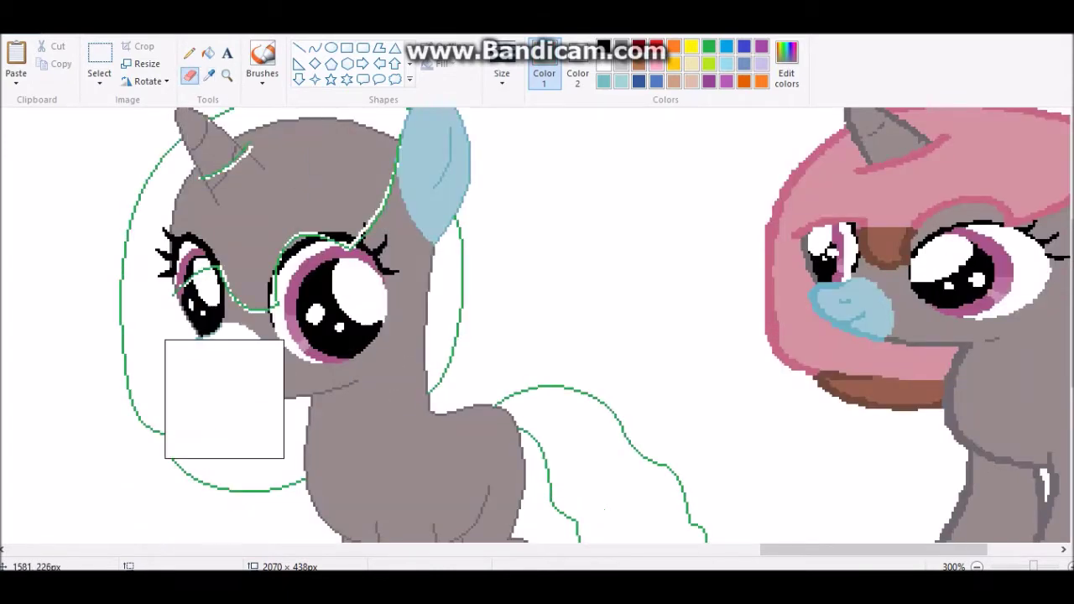
# - Replace the copied foal's body, muzzle, ear and outline colours with white, leaving the green curves and the eyes
pyautogui.scroll(2, 225, 290)
pyautogui.click(208, 75)
pyautogui.click(436, 191)
pyautogui.moveTo(285, 235); pyautogui.dragTo(215, 378)
pyautogui.scroll(-3, 420, 256)
pyautogui.moveTo(420, 255); pyautogui.dragTo(491, 180)
pyautogui.scroll(3, 456, 367)
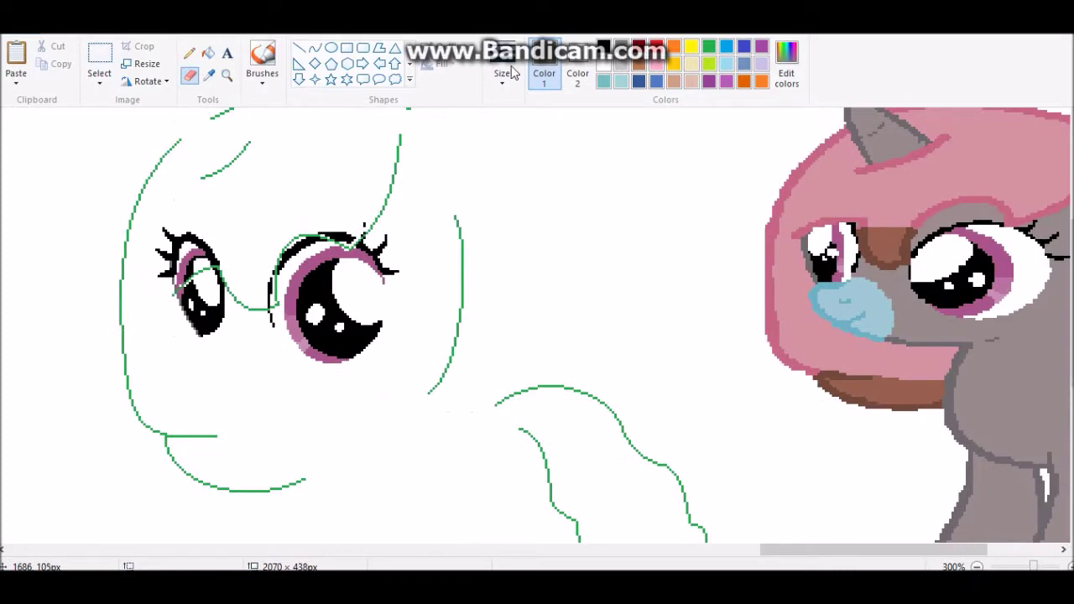
# - Fill the larger eye's pupil light grey and overlay the green mane and tail outlines on the original grey foal
pyautogui.click(208, 53)
pyautogui.click(361, 339)
pyautogui.scroll(-2, 361, 339)
pyautogui.click(99, 62)
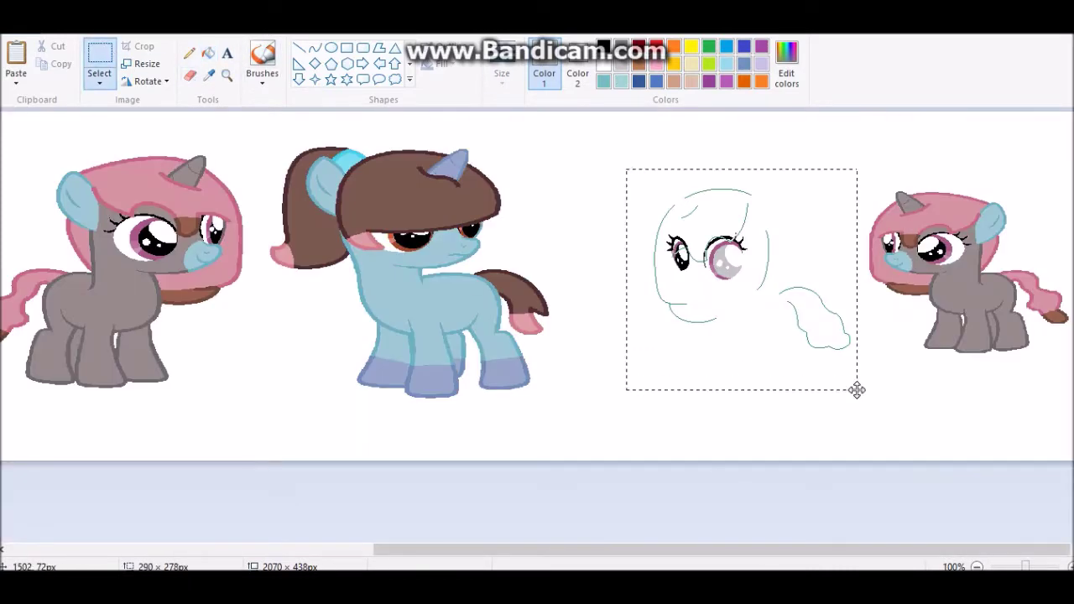
pyautogui.moveTo(856, 389); pyautogui.dragTo(1039, 357)
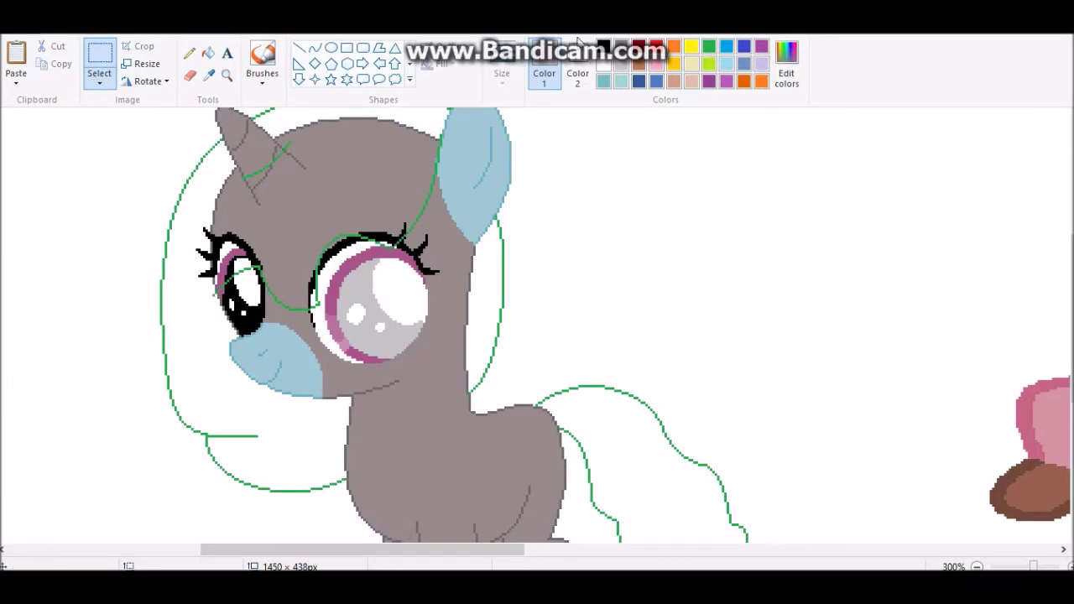
# - Fill the grey foal's larger pupil with black
pyautogui.click(603, 46)
pyautogui.click(208, 52)
pyautogui.click(403, 333)
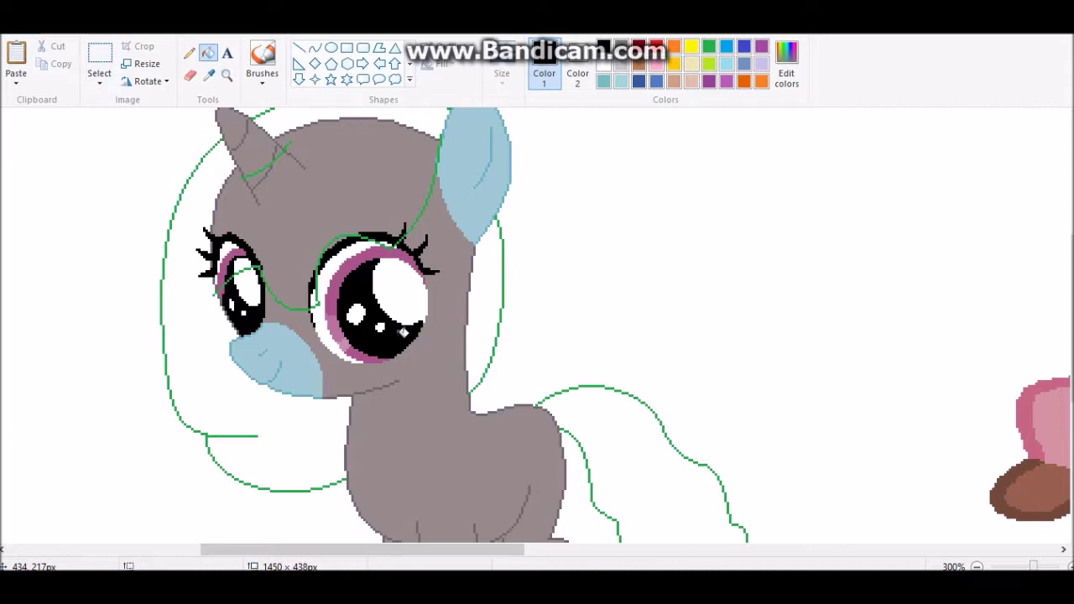
# - Fill the grey head, eyelash and iris areas covered by the green mane outline with white
pyautogui.scroll(2, 372, 227)
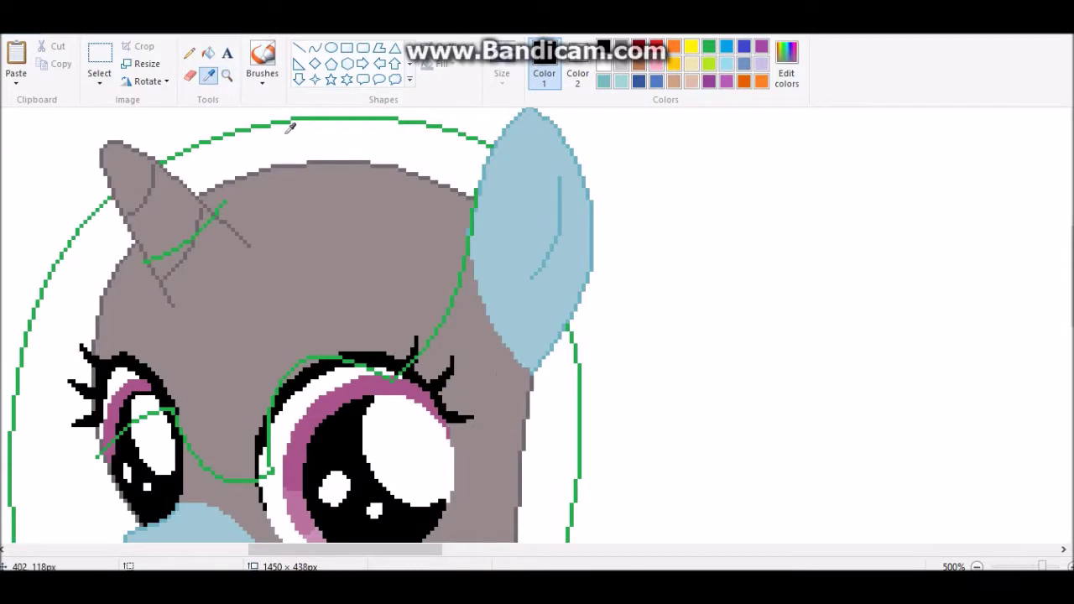
pyautogui.click(316, 242)
pyautogui.click(375, 341)
pyautogui.click(260, 445)
pyautogui.click(117, 386)
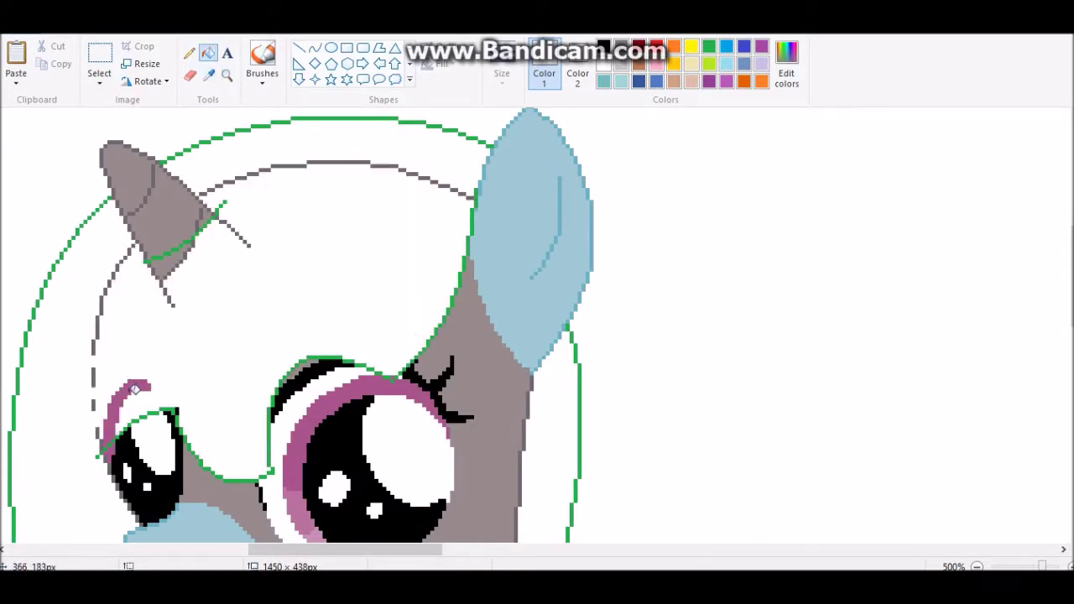
pyautogui.click(125, 414)
pyautogui.click(105, 434)
# - Erase the leftover grey head outline, horn base lines and purple iris pieces inside the grey foal's green mane outline
pyautogui.click(190, 75)
pyautogui.click(502, 76)
pyautogui.click(537, 107)
pyautogui.moveTo(131, 245); pyautogui.dragTo(102, 312)
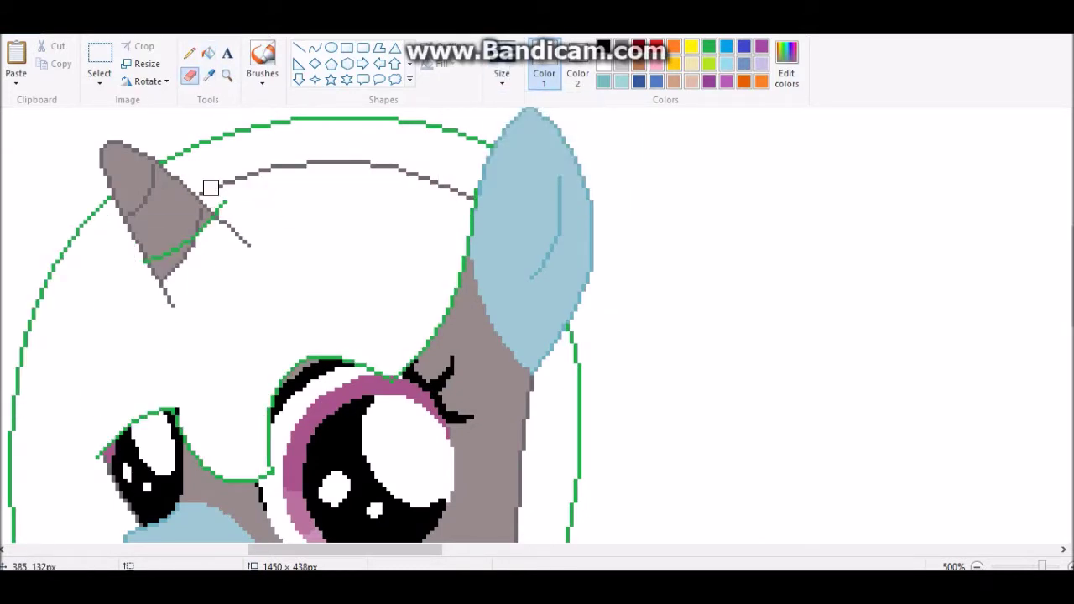
pyautogui.hotkey('ctrl', 'z')
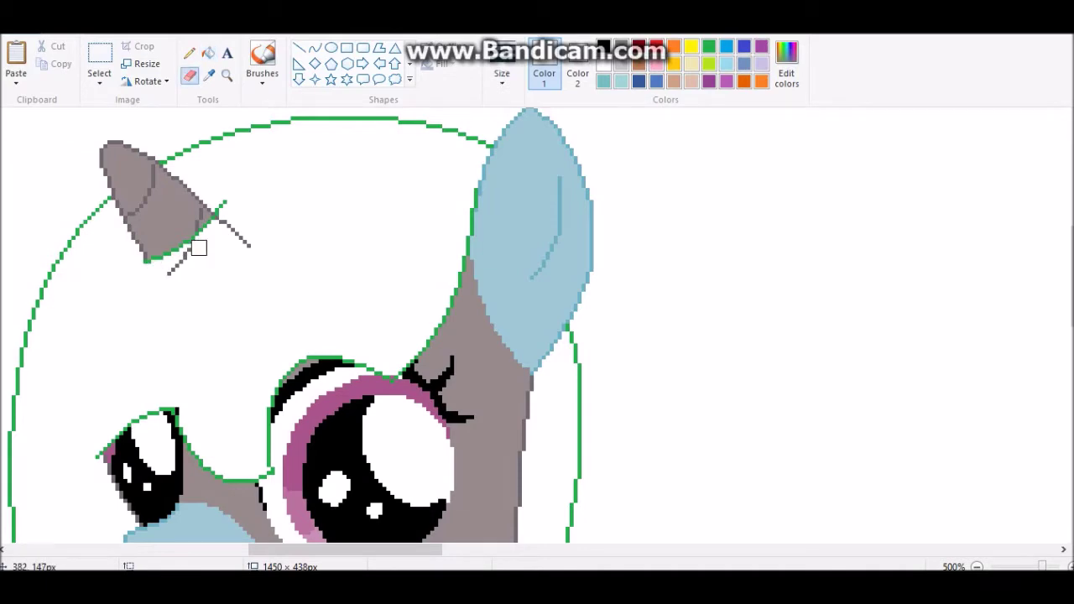
pyautogui.moveTo(226, 224); pyautogui.dragTo(283, 268)
pyautogui.scroll(-3, 199, 330)
pyautogui.scroll(-3, 206, 322)
pyautogui.scroll(6, 207, 319)
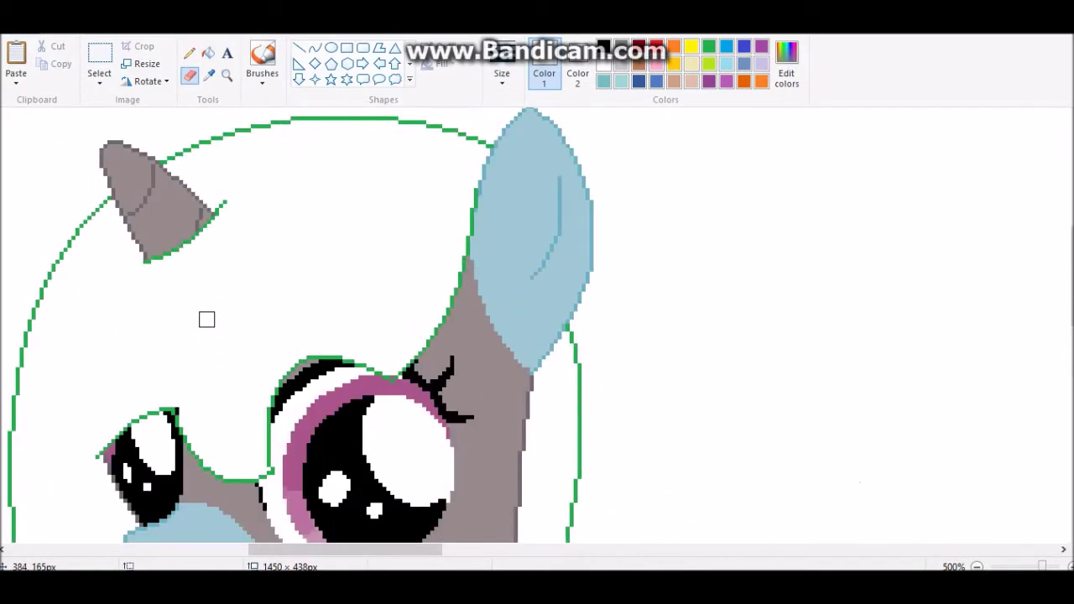
# - Recolour the foal's green mane and tail outlines to the reference pony's dark pink
pyautogui.scroll(-2, 206, 318)
pyautogui.scroll(-2, 506, 232)
pyautogui.scroll(2, 506, 232)
pyautogui.hscroll(-5, 421, 264)
pyautogui.scroll(1, 421, 264)
pyautogui.moveTo(415, 260)
pyautogui.mouseDown()
pyautogui.moveTo(320, 315)
pyautogui.moveTo(274, 294)
pyautogui.moveTo(528, 446)
pyautogui.moveTo(575, 330)
pyautogui.moveTo(614, 341)
pyautogui.mouseUp()
pyautogui.scroll(-1, 260, 317)
pyautogui.scroll(-2, 604, 324)
pyautogui.scroll(3, 614, 342)
pyautogui.click(208, 74)
pyautogui.click(976, 566)
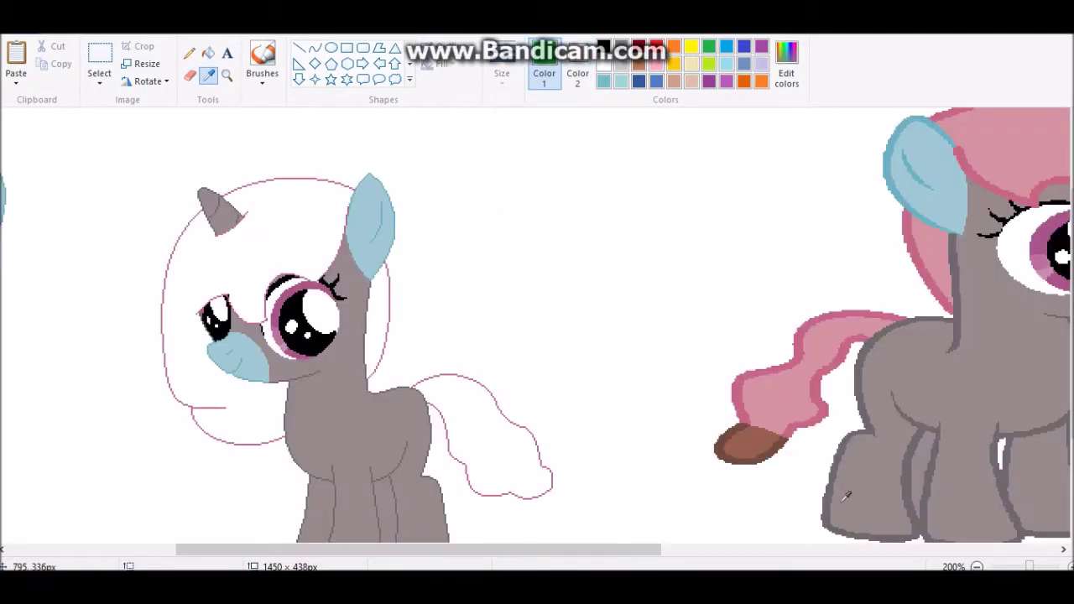
# - Fill the grey foal's mane and tail with the reference pony's lighter pink
pyautogui.moveTo(622, 550); pyautogui.dragTo(700, 550)
pyautogui.click(788, 260)
pyautogui.click(50, 251)
pyautogui.click(335, 453)
pyautogui.click(212, 335)
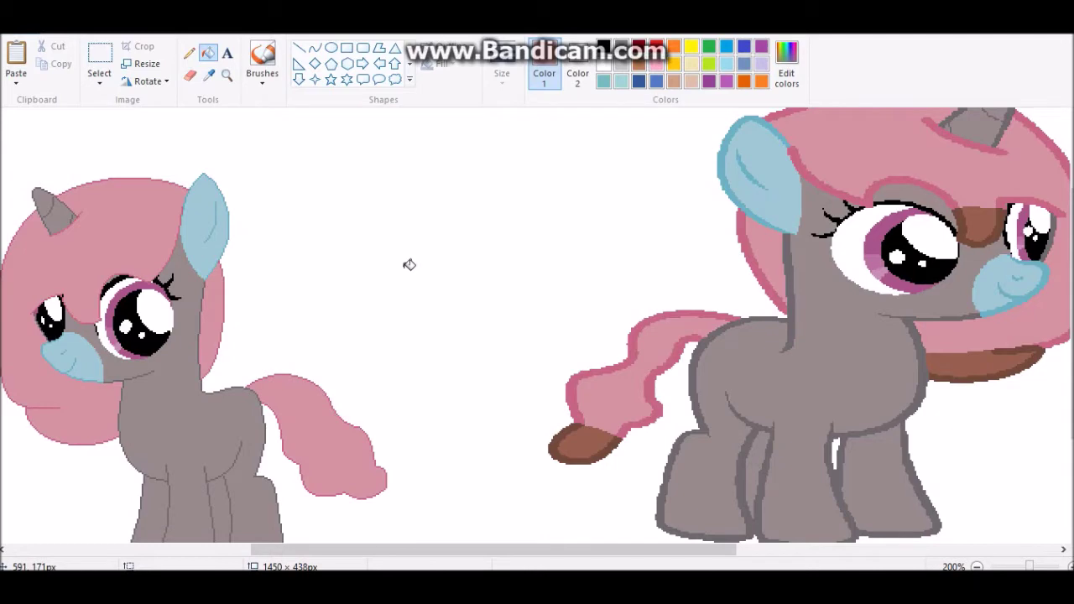
# - Draw dividing curves across the foal's tail tip and lower mane strand in the reference pony's brown
pyautogui.click(587, 437)
pyautogui.click(227, 75)
pyautogui.click(357, 311)
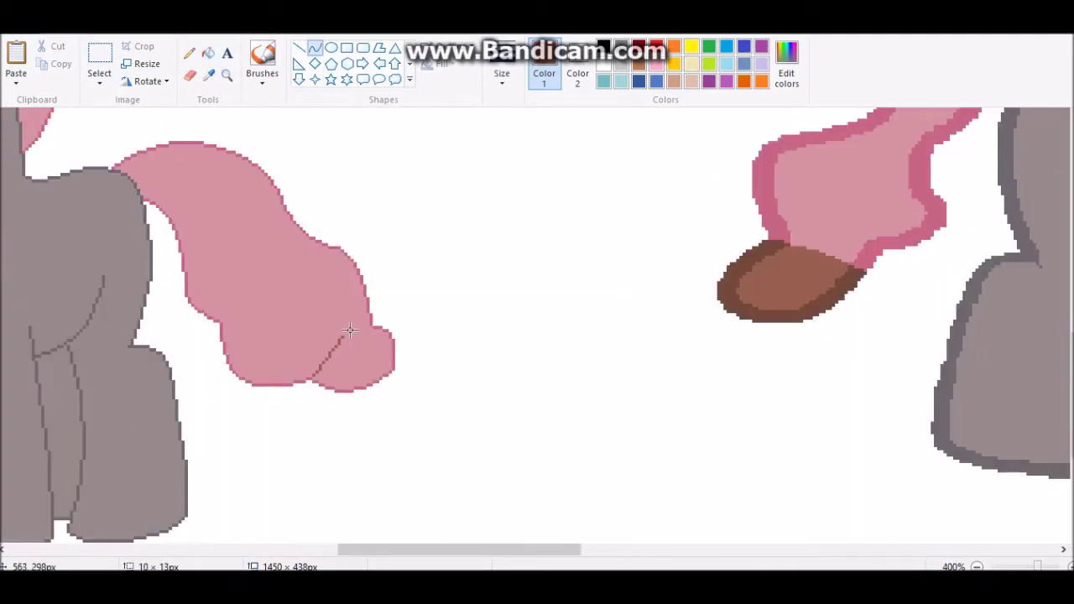
pyautogui.click(359, 352)
pyautogui.moveTo(448, 549); pyautogui.dragTo(323, 549)
pyautogui.scroll(3, 331, 413)
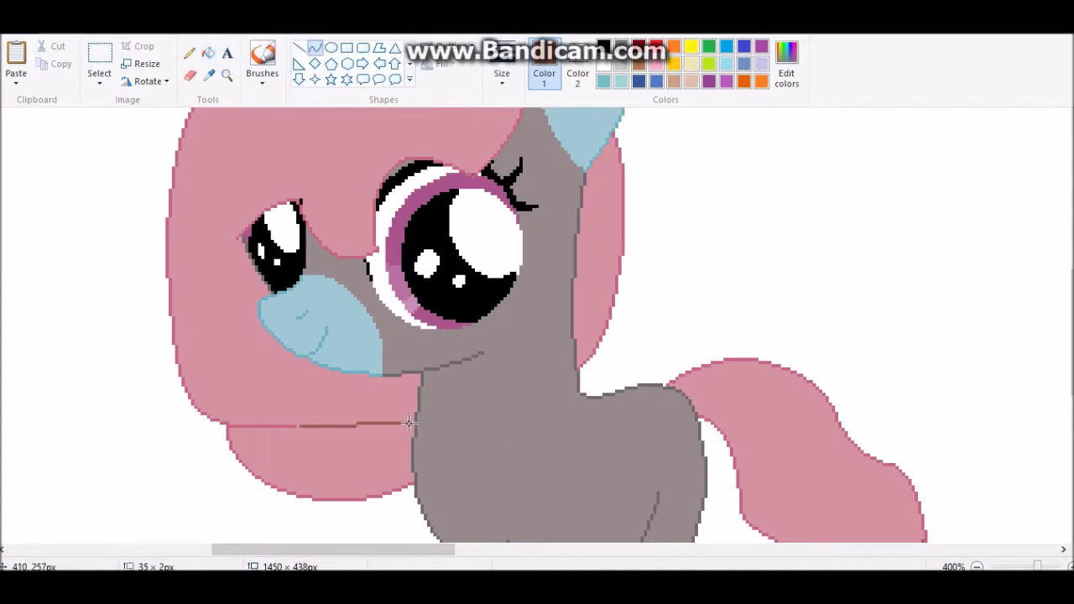
# - Close the dividing curve on the lower mane strand and fill the strand and the tail tip with brown
pyautogui.click(208, 52)
pyautogui.click(319, 462)
pyautogui.scroll(3, 336, 419)
pyautogui.rightClick(325, 327)
pyautogui.hotkey('ctrl', 'z')
pyautogui.click(315, 47)
pyautogui.moveTo(296, 418); pyautogui.dragTo(316, 412)
pyautogui.click(208, 52)
pyautogui.click(382, 419)
pyautogui.click(418, 303)
# - Draw a dividing curve across the forelock between the foal's eyes and fill the tip of the forelock with brown
pyautogui.click(975, 566)
pyautogui.click(976, 566)
pyautogui.moveTo(659, 549); pyautogui.dragTo(698, 549)
pyautogui.click(226, 75)
pyautogui.click(231, 287)
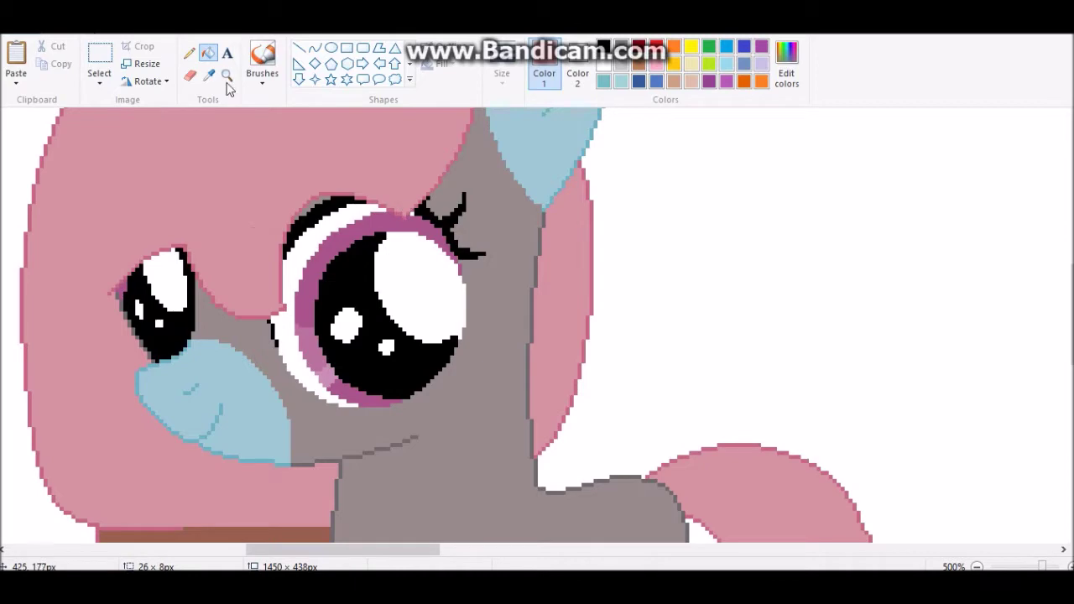
pyautogui.scroll(3, 251, 294)
pyautogui.click(298, 47)
pyautogui.moveTo(192, 369); pyautogui.dragTo(262, 357)
pyautogui.hotkey('ctrl', 'z')
pyautogui.click(314, 47)
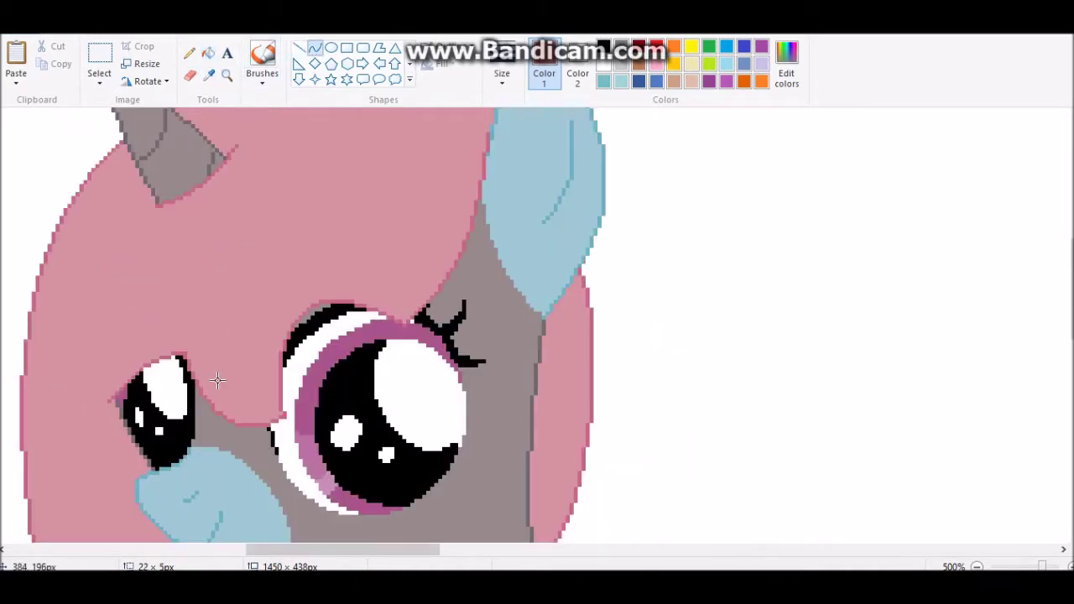
pyautogui.click(208, 52)
pyautogui.click(239, 395)
# - Recolour the pink outlines around the brown mane, forelock and tail tips to the reference pony's dark brown
pyautogui.click(977, 566)
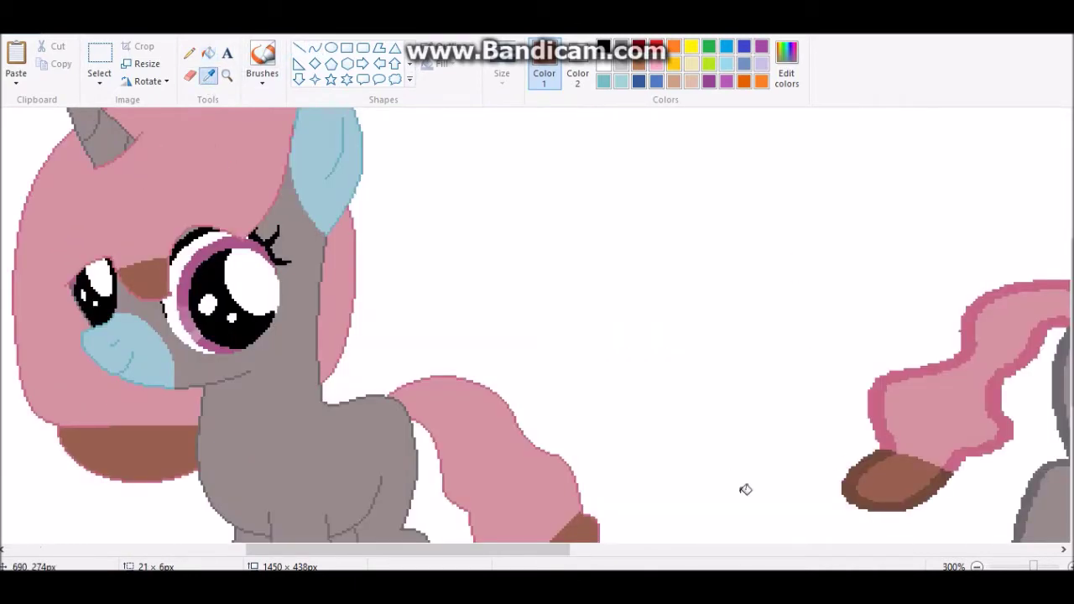
pyautogui.click(1063, 566)
pyautogui.click(1063, 567)
pyautogui.rightClick(199, 247)
pyautogui.scroll(-3, 190, 295)
pyautogui.moveTo(99, 288)
pyautogui.mouseDown()
pyautogui.moveTo(204, 372)
pyautogui.moveTo(323, 366)
pyautogui.mouseUp()
pyautogui.moveTo(304, 550); pyautogui.dragTo(408, 549)
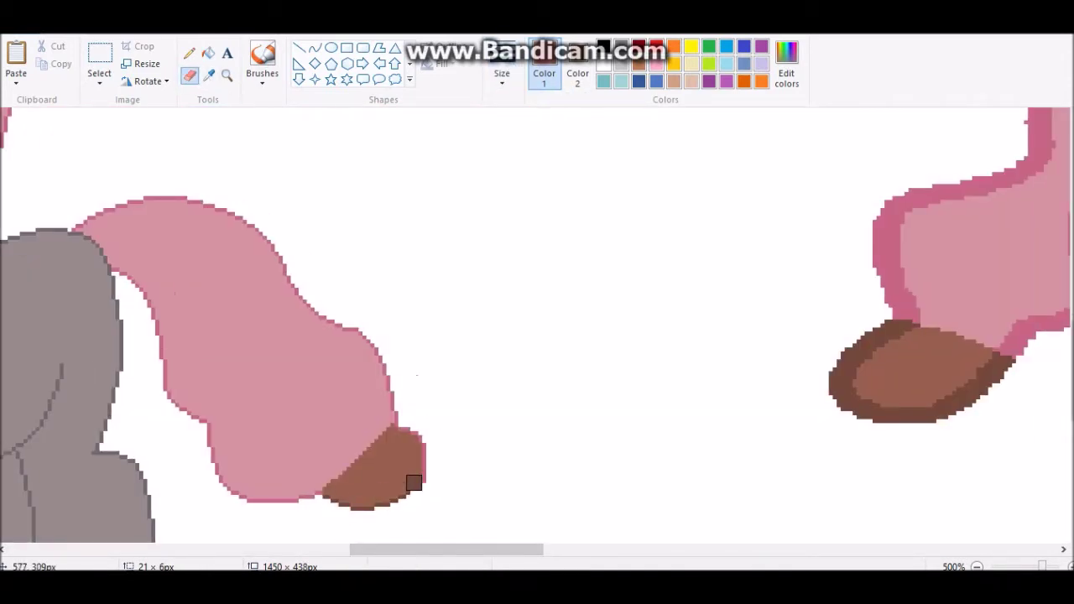
pyautogui.scroll(-4, 329, 492)
# - Copy the finished grey foal into the Family box, to the right of the brown unicorn with the ponytail
pyautogui.click(227, 75)
pyautogui.click(604, 202)
pyautogui.scroll(2, 630, 204)
pyautogui.scroll(-2, 631, 204)
pyautogui.click(99, 52)
pyautogui.moveTo(155, 175); pyautogui.dragTo(426, 420)
pyautogui.rightClick(282, 259)
pyautogui.rightClick(300, 250)
pyautogui.click(332, 259)
pyautogui.click(224, 525)
pyautogui.hotkey('ctrl', 'v')
pyautogui.moveTo(57, 179); pyautogui.dragTo(524, 458)
pyautogui.click(541, 257)
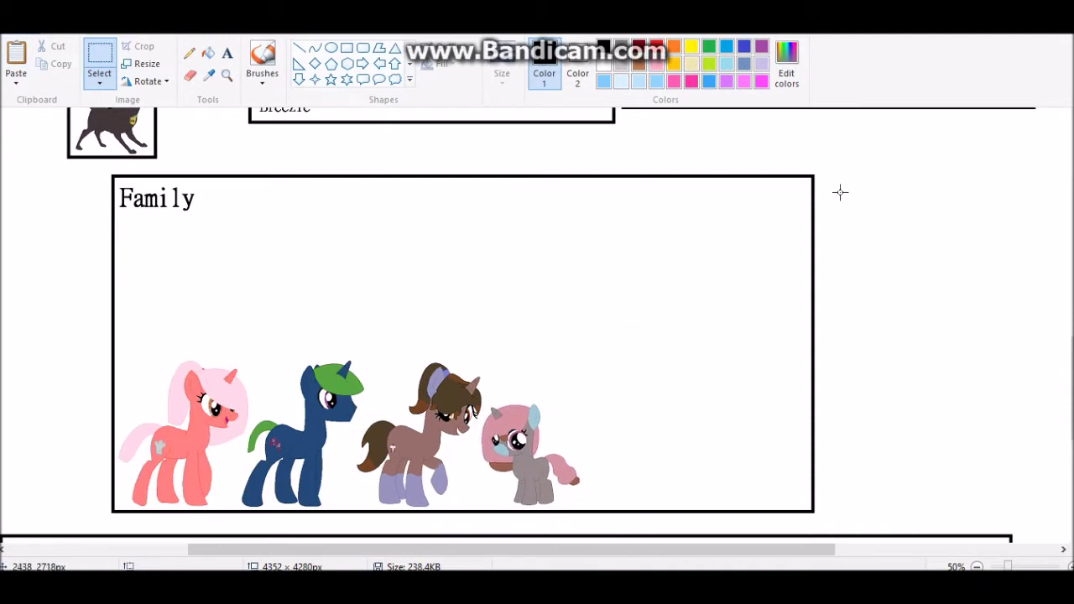
# - Clear the grey reference pony from the foal drawing and move the blue unicorn foal to the right of its brown-maned reference
pyautogui.hotkey('alt', 'Tab')
pyautogui.moveTo(403, 115); pyautogui.dragTo(761, 408)
pyautogui.rightClick(618, 276)
pyautogui.click(645, 285)
pyautogui.scroll(-2, 632, 213)
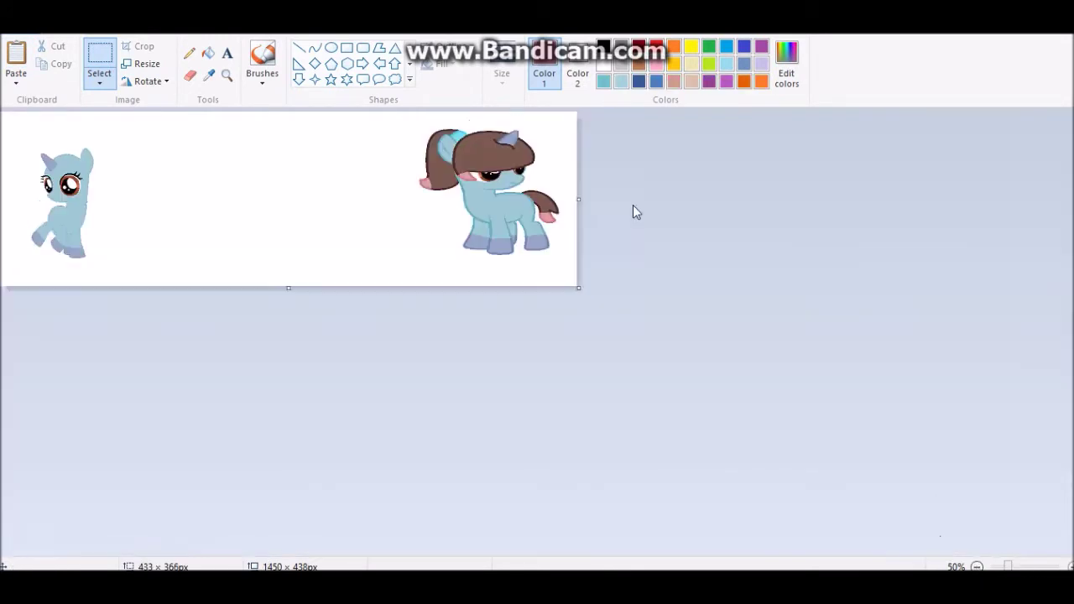
pyautogui.moveTo(113, 263); pyautogui.dragTo(436, 182)
pyautogui.rightClick(82, 186)
pyautogui.click(117, 215)
pyautogui.hotkey('ctrl', 'v')
pyautogui.click(327, 220)
# - Place a horizontally flipped copy of the brown-maned reference pony to the right of the blue foal
pyautogui.moveTo(366, 235); pyautogui.dragTo(209, 118)
pyautogui.rightClick(283, 192)
pyautogui.click(323, 234)
pyautogui.scroll(2, 707, 318)
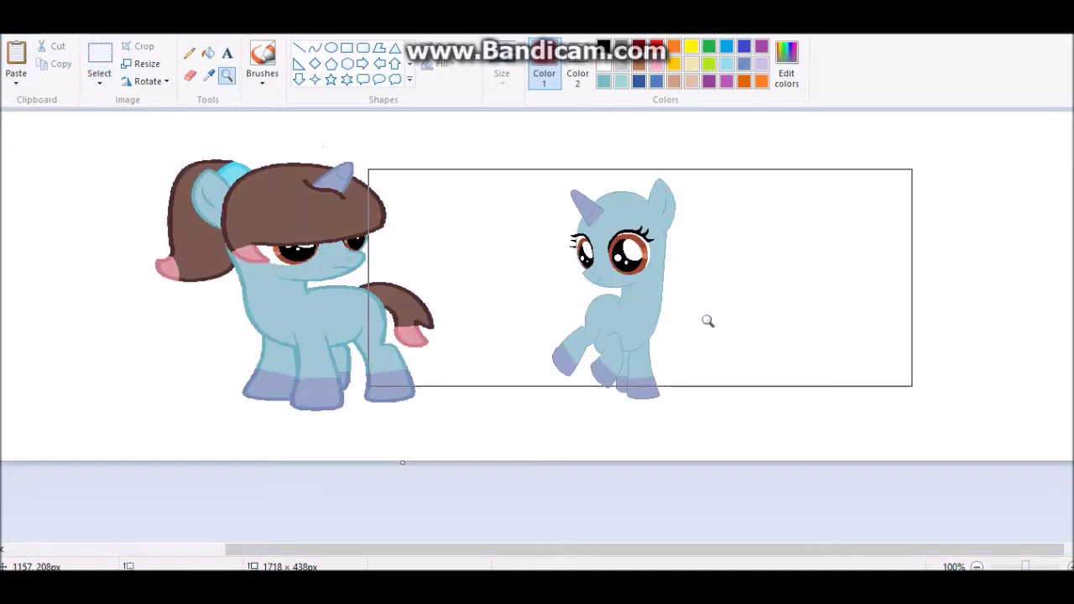
pyautogui.moveTo(305, 134); pyautogui.dragTo(499, 109)
pyautogui.click(444, 288)
# - Sketch the blue foal's tail, fringe and ponytail freehand in red with an orange hair tie, following the flipped reference
pyautogui.click(190, 53)
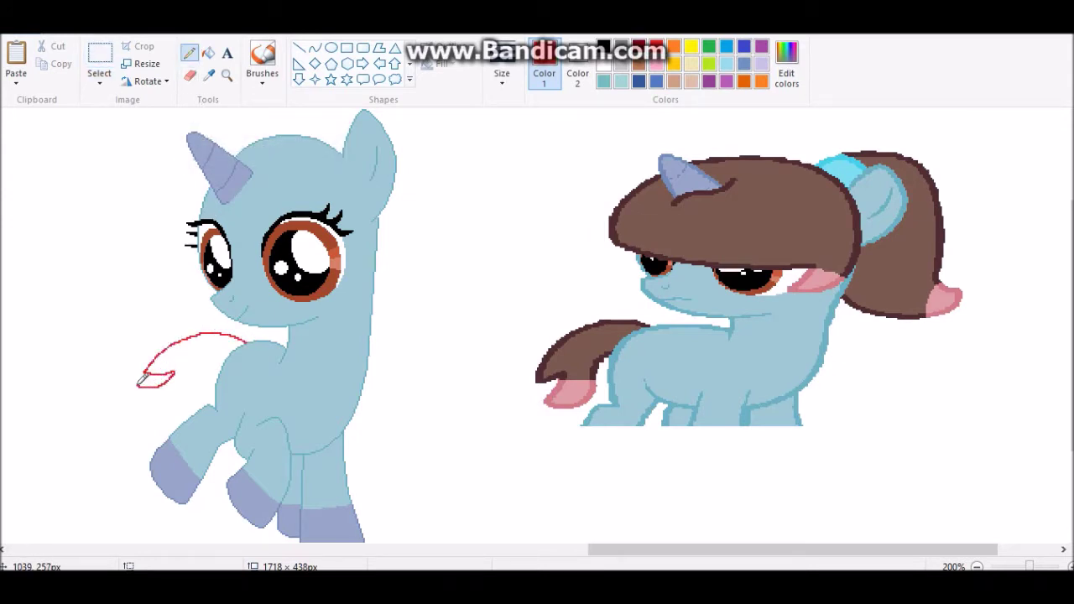
pyautogui.scroll(-2, 401, 412)
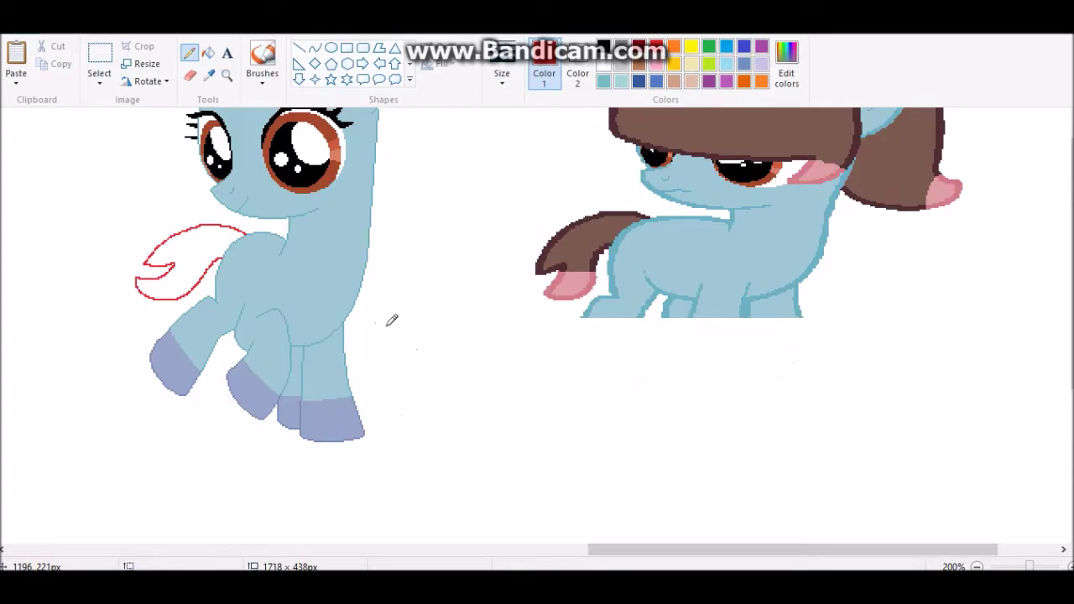
pyautogui.scroll(4, 391, 318)
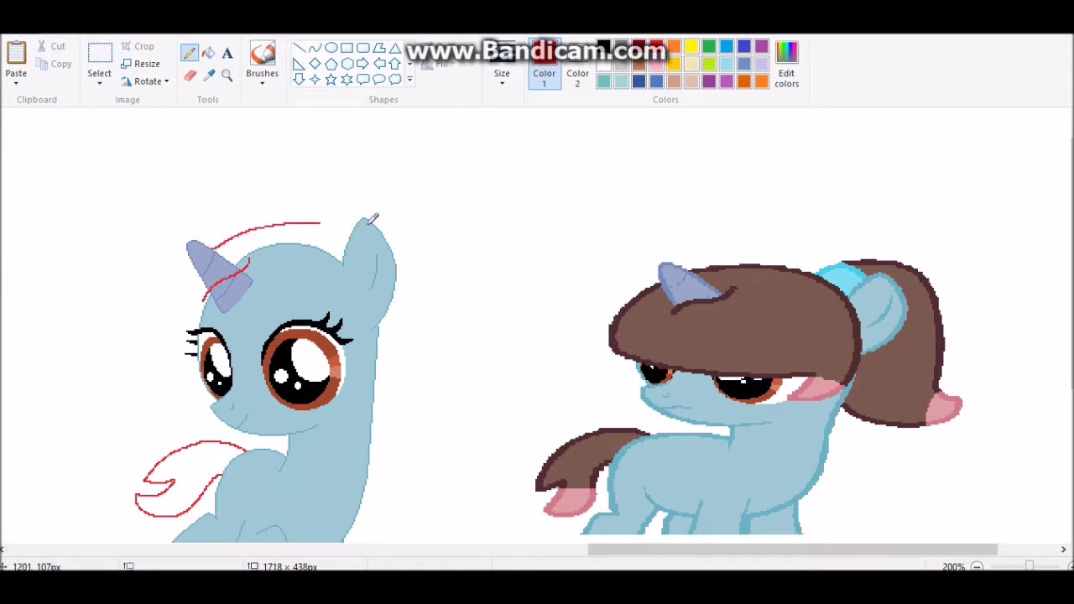
pyautogui.scroll(-2, 401, 248)
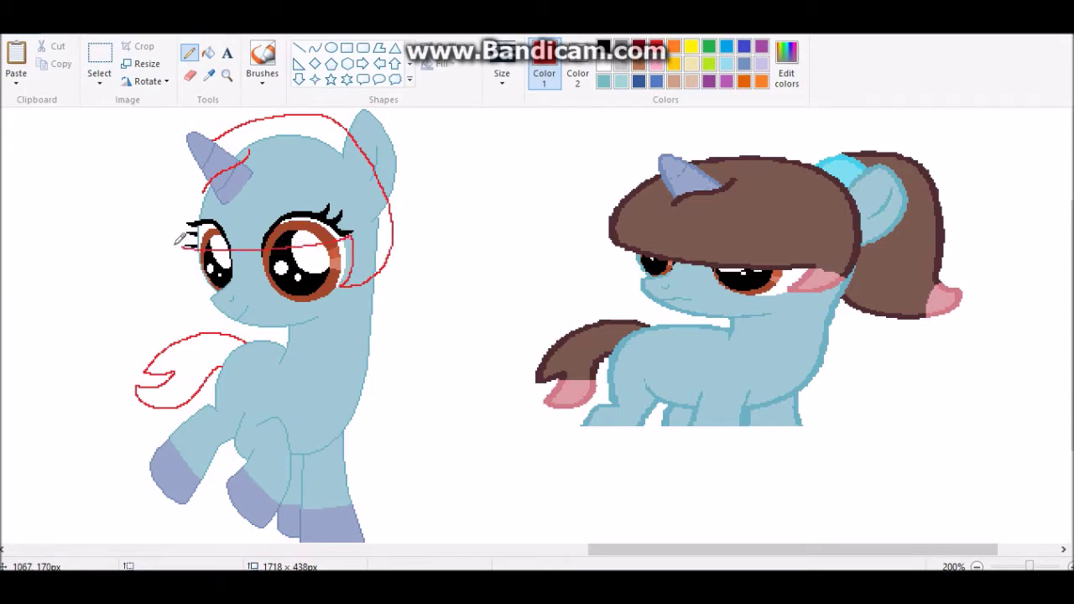
pyautogui.scroll(2, 464, 261)
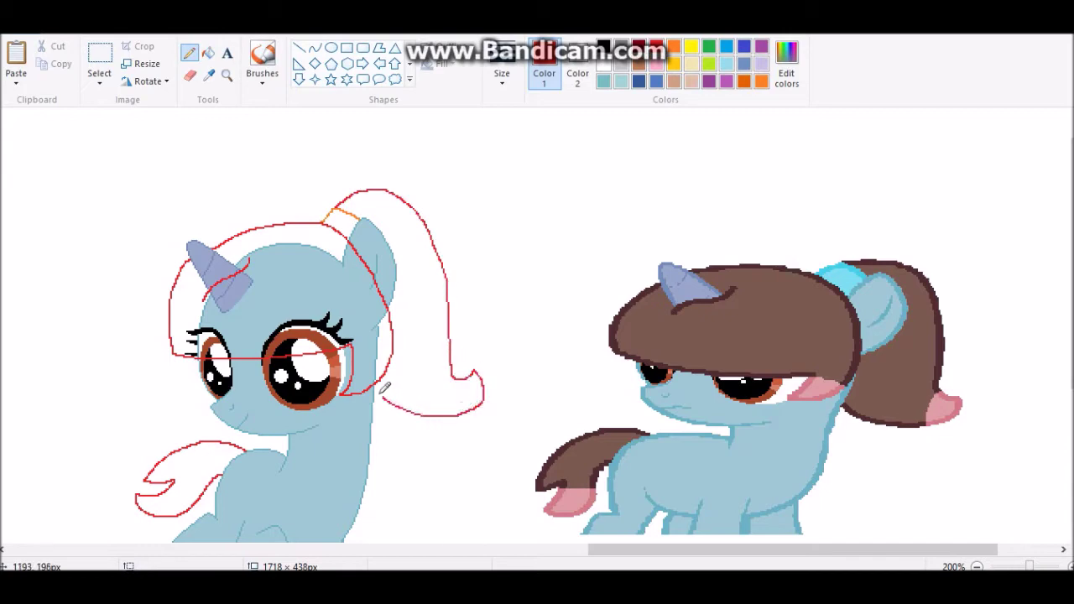
# - Trace the red tail sketch, including its notched tip, with smooth green curves
pyautogui.click(708, 48)
pyautogui.scroll(-1, 709, 48)
pyautogui.click(227, 74)
pyautogui.click(353, 302)
pyautogui.click(352, 248)
pyautogui.moveTo(352, 249); pyautogui.dragTo(108, 318)
pyautogui.moveTo(210, 252); pyautogui.dragTo(187, 220)
pyautogui.click(105, 326)
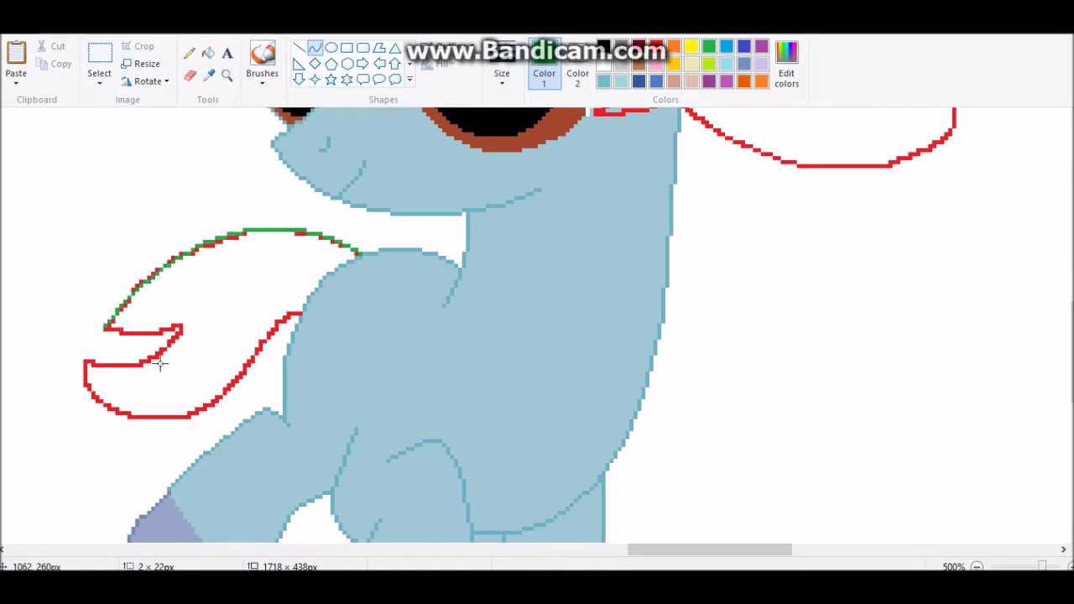
pyautogui.click(331, 47)
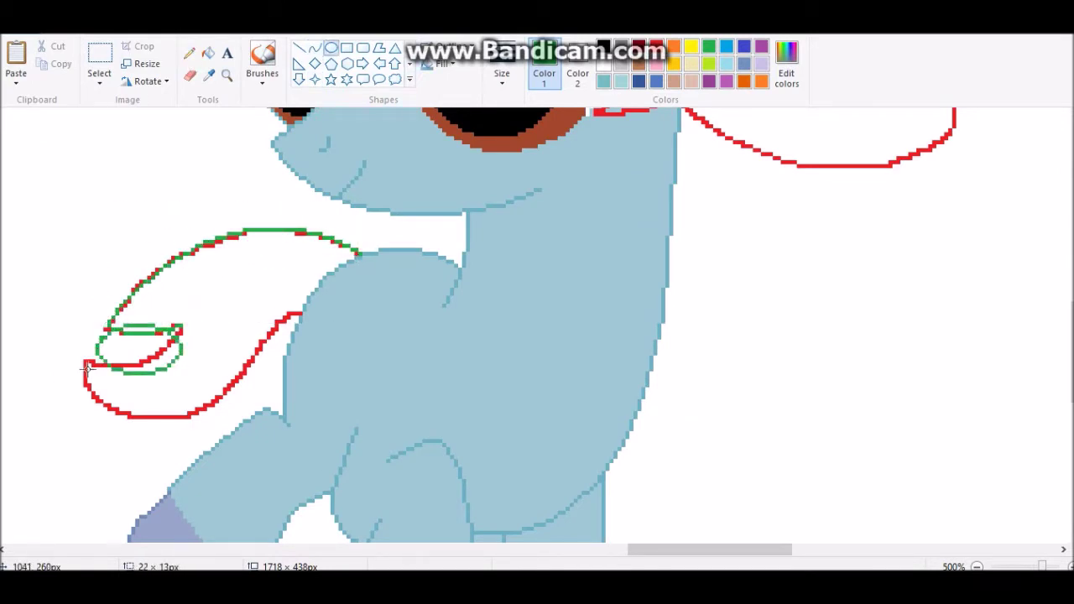
pyautogui.moveTo(86, 359); pyautogui.dragTo(130, 375)
pyautogui.moveTo(100, 412); pyautogui.dragTo(179, 428)
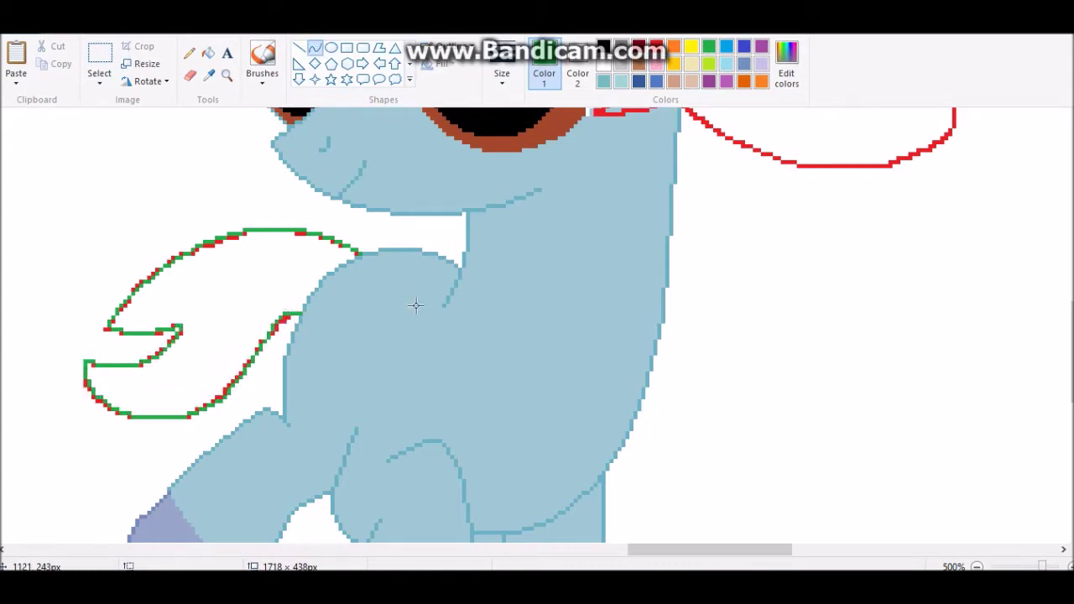
# - Trace the mane line across the horn and the crown and back edge of the mane with green curves
pyautogui.scroll(5, 415, 305)
pyautogui.moveTo(369, 205); pyautogui.dragTo(252, 300)
pyautogui.moveTo(336, 235); pyautogui.dragTo(352, 222)
pyautogui.moveTo(250, 298); pyautogui.dragTo(267, 266)
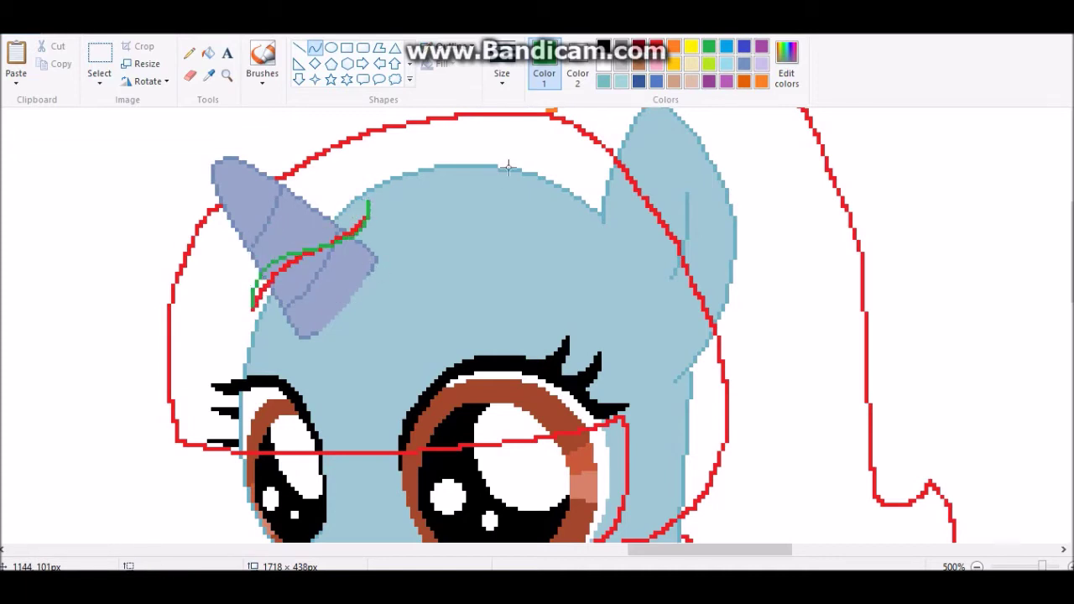
pyautogui.scroll(2, 501, 174)
pyautogui.moveTo(276, 284); pyautogui.dragTo(636, 289)
pyautogui.moveTo(456, 287); pyautogui.dragTo(456, 216)
pyautogui.scroll(-2, 635, 187)
pyautogui.moveTo(635, 186); pyautogui.dragTo(596, 541)
pyautogui.moveTo(721, 335); pyautogui.dragTo(779, 265)
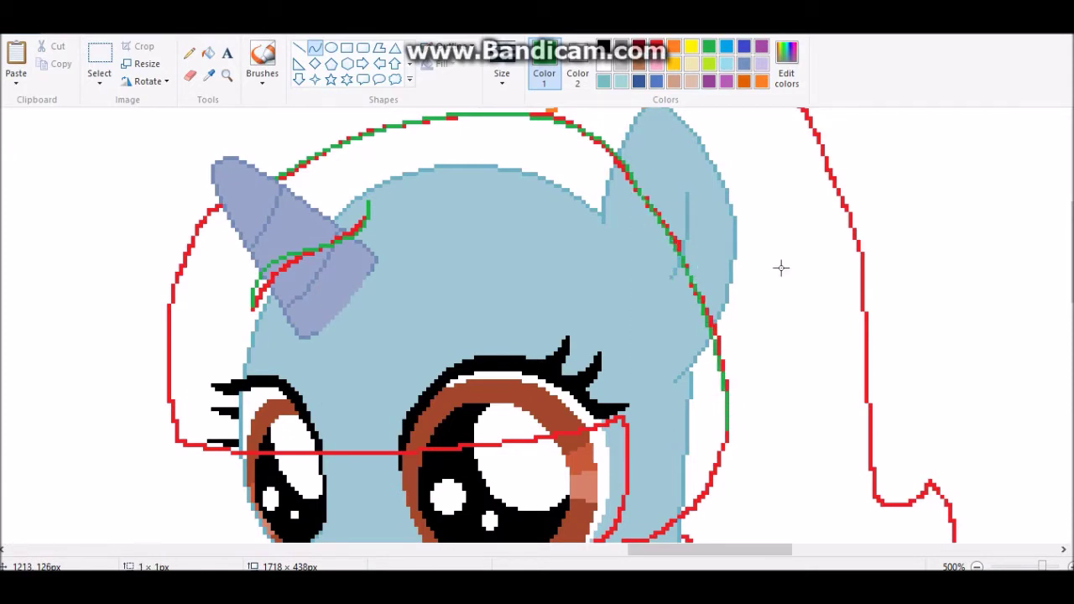
# - Trace the side lock beside the larger eye, the fringe's lower edge and the mane's front edge with green curves
pyautogui.scroll(-2, 779, 266)
pyautogui.moveTo(679, 520); pyautogui.dragTo(638, 537)
pyautogui.moveTo(620, 310); pyautogui.dragTo(619, 369)
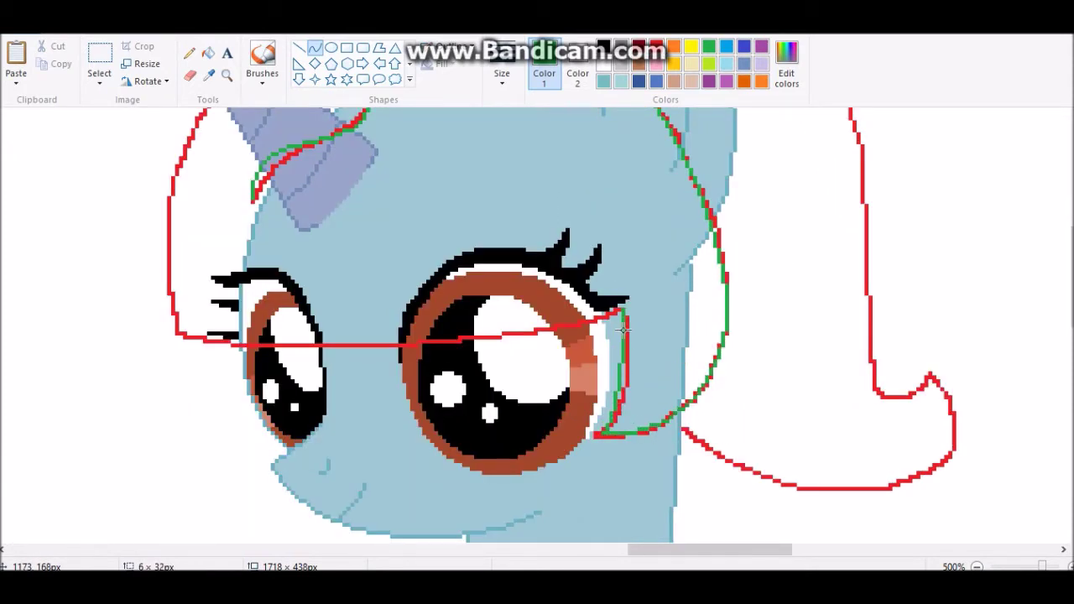
pyautogui.hotkey('alt', 'h')
pyautogui.press('p')
pyautogui.click(314, 47)
pyautogui.moveTo(622, 312); pyautogui.dragTo(178, 336)
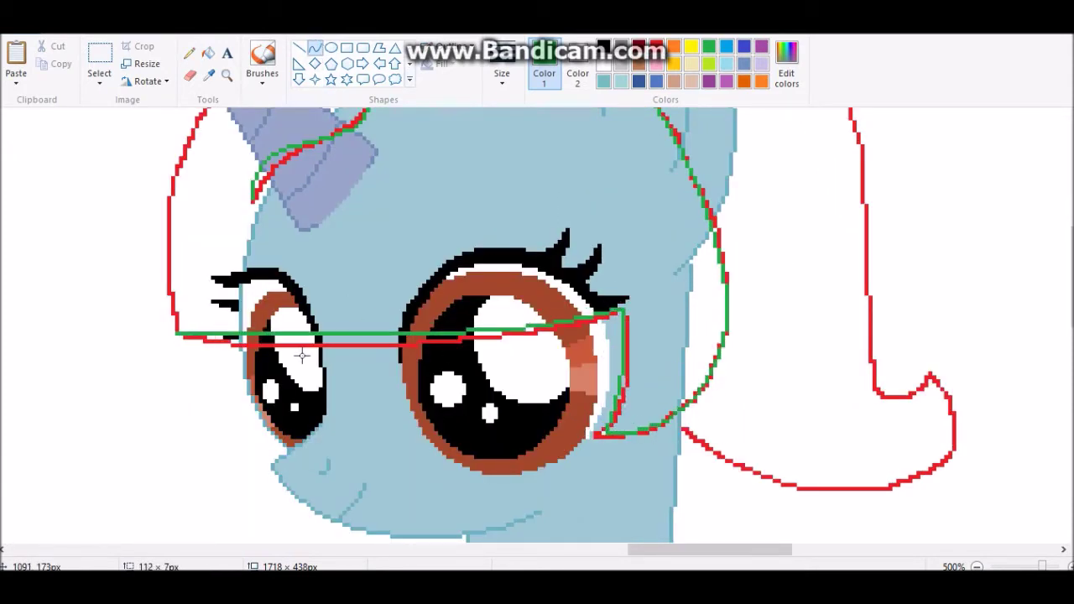
pyautogui.scroll(2, 384, 290)
pyautogui.moveTo(177, 438)
pyautogui.mouseDown()
pyautogui.moveTo(210, 209)
pyautogui.moveTo(165, 247)
pyautogui.moveTo(171, 369)
pyautogui.mouseUp()
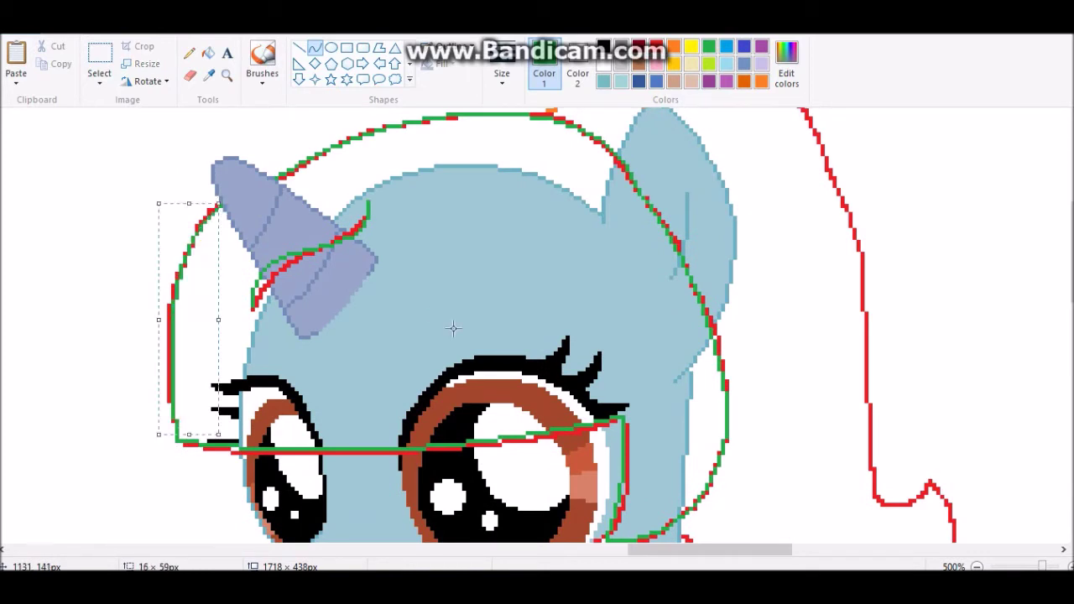
# - Trace the orange hair tie in blue and the upper arc and outer edge of the ponytail in green
pyautogui.scroll(2, 431, 314)
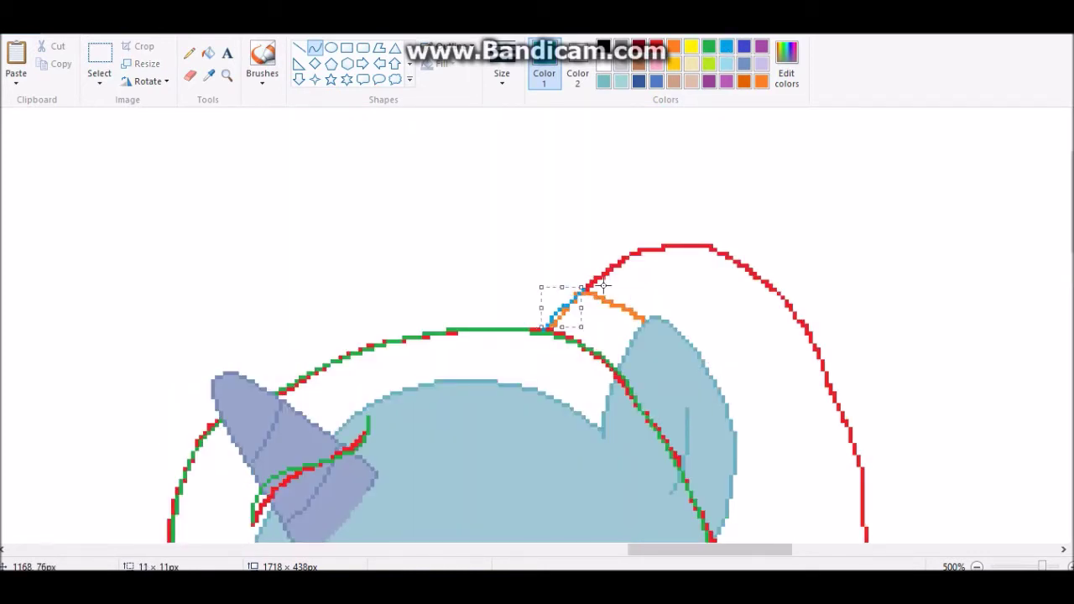
pyautogui.moveTo(629, 550); pyautogui.dragTo(650, 550)
pyautogui.moveTo(431, 288)
pyautogui.mouseDown()
pyautogui.moveTo(623, 304)
pyautogui.moveTo(663, 329)
pyautogui.mouseUp()
pyautogui.moveTo(545, 302)
pyautogui.mouseDown()
pyautogui.moveTo(606, 235)
pyautogui.moveTo(611, 243)
pyautogui.mouseUp()
pyautogui.scroll(-2, 730, 258)
pyautogui.moveTo(661, 218); pyautogui.dragTo(717, 457)
pyautogui.moveTo(690, 337); pyautogui.dragTo(717, 302)
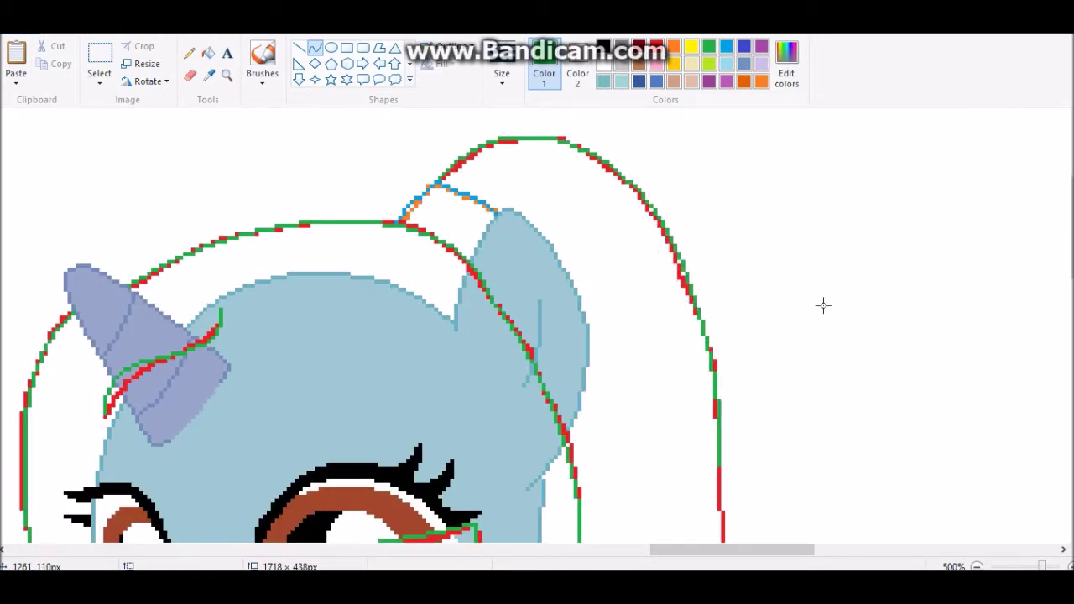
# - Trace the lower ponytail, its curled tip and its underside back to the neck with green curves
pyautogui.scroll(-4, 824, 311)
pyautogui.moveTo(718, 245); pyautogui.dragTo(765, 393)
pyautogui.moveTo(741, 323); pyautogui.dragTo(726, 413)
pyautogui.moveTo(775, 386)
pyautogui.mouseDown()
pyautogui.moveTo(635, 488)
pyautogui.moveTo(803, 472)
pyautogui.moveTo(805, 517)
pyautogui.mouseUp()
pyautogui.click(193, 53)
pyautogui.moveTo(535, 428); pyautogui.dragTo(650, 486)
pyautogui.moveTo(587, 466); pyautogui.dragTo(613, 475)
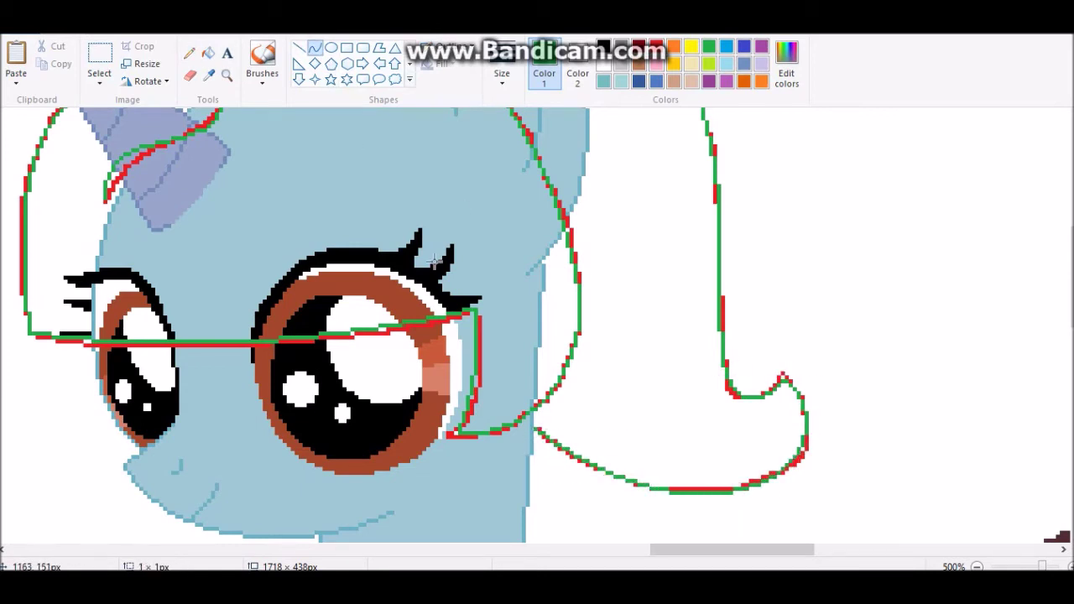
# - Erase the red and orange sketch lines with an enlarged eraser, leaving the green and blue curves
pyautogui.scroll(3, 435, 262)
pyautogui.hotkey('ctrl', '+')
pyautogui.hotkey('ctrl', '+')
pyautogui.hotkey('ctrl', '+')
pyautogui.hotkey('ctrl', '+')
pyautogui.hotkey('ctrl', '+')
pyautogui.hotkey('ctrl', '+')
pyautogui.hotkey('ctrl', '+')
pyautogui.hotkey('ctrl', '+')
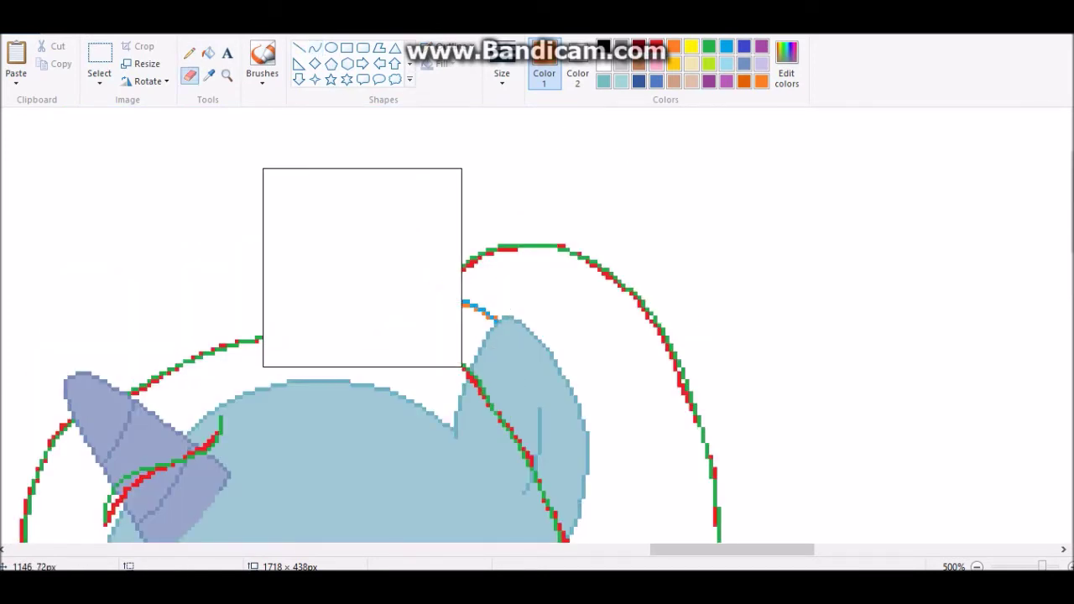
pyautogui.scroll(-3, 990, 470)
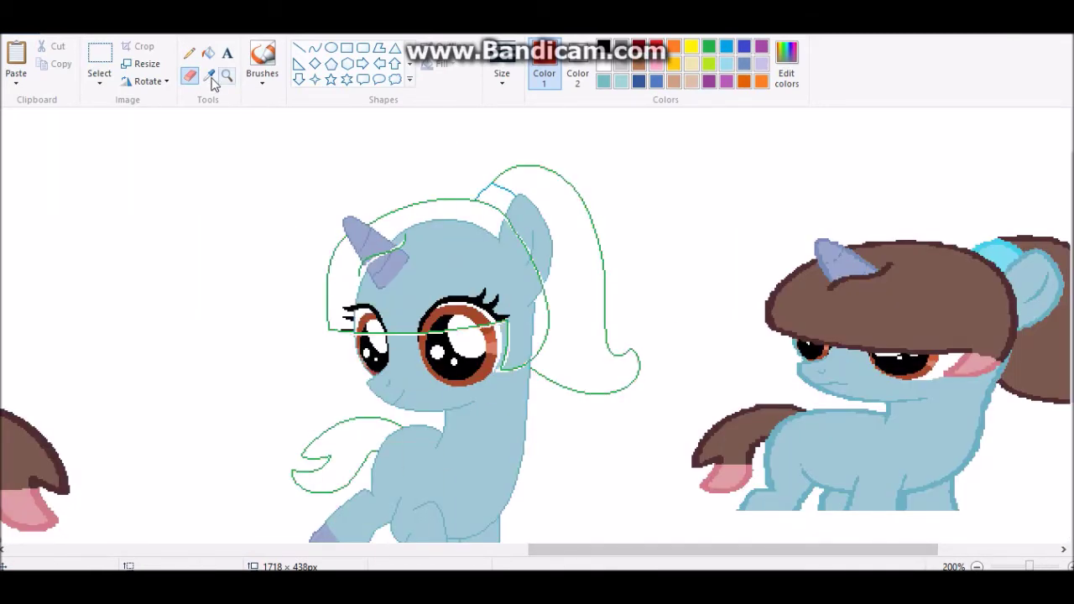
# - Erase the foal's horn, hoof and body fill colours to white around the green mane and tail curves
pyautogui.scroll(-3, 339, 335)
pyautogui.scroll(3, 401, 299)
pyautogui.scroll(-3, 344, 367)
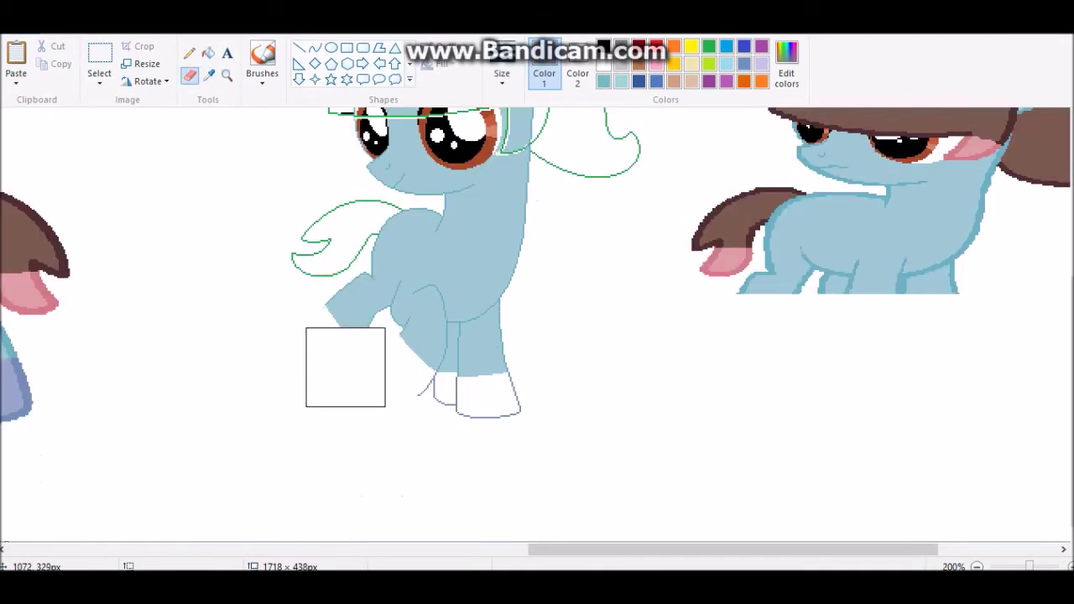
pyautogui.scroll(2, 448, 372)
pyautogui.hotkey('ctrl', 'z')
pyautogui.hotkey('ctrl', 'z')
pyautogui.scroll(2, 492, 230)
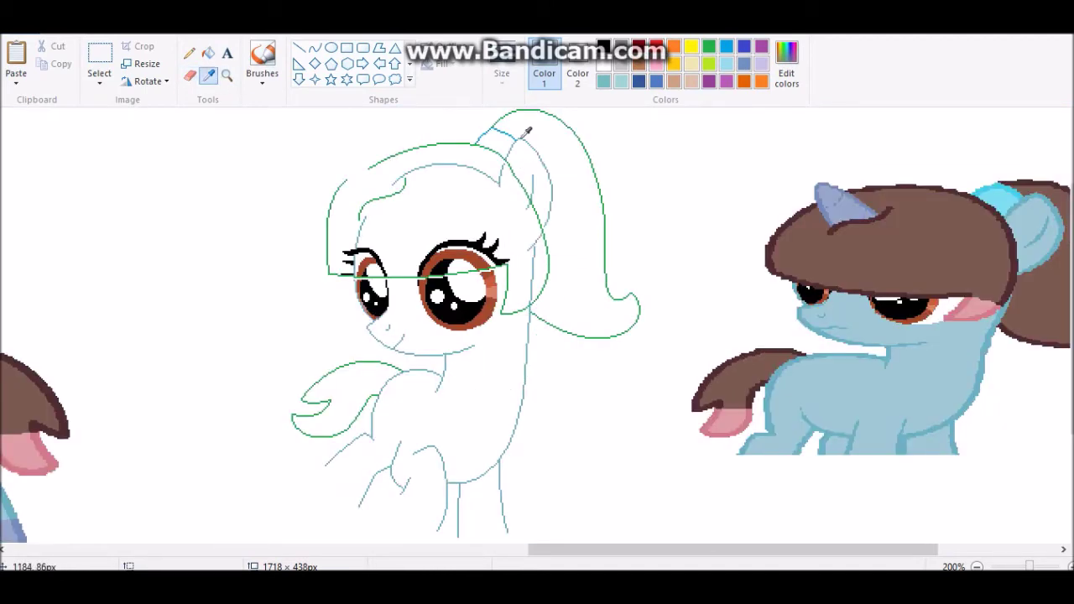
pyautogui.click(190, 75)
pyautogui.hotkey('ctrl', 'z')
# - Select the foal with its green curves and place it in the 946 × 438 px picture beside the reference pony
pyautogui.click(208, 52)
pyautogui.click(101, 55)
pyautogui.scroll(-1, 805, 470)
pyautogui.rightClick(628, 248)
pyautogui.click(671, 365)
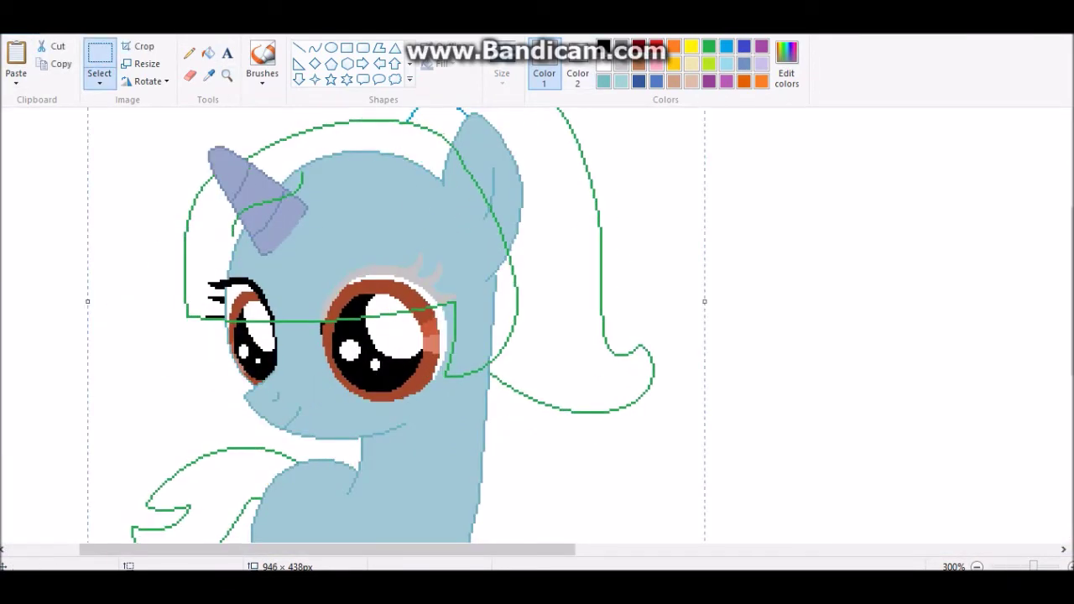
# - Clear the forehead, horn base, inner ear area and smaller eye's top inside the green mane outline to white
pyautogui.click(208, 52)
pyautogui.scroll(1, 260, 114)
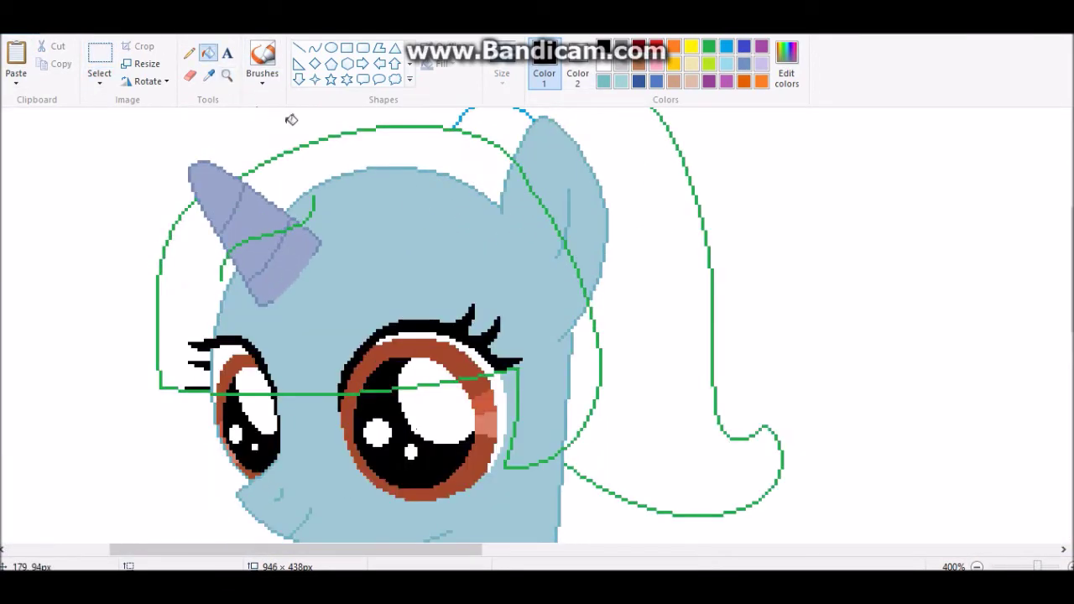
pyautogui.click(208, 74)
pyautogui.click(260, 135)
pyautogui.click(364, 238)
pyautogui.click(364, 238)
pyautogui.click(211, 354)
pyautogui.click(232, 379)
# - Clear the larger eye's eyelashes and the part above the fringe line to white
pyautogui.click(190, 75)
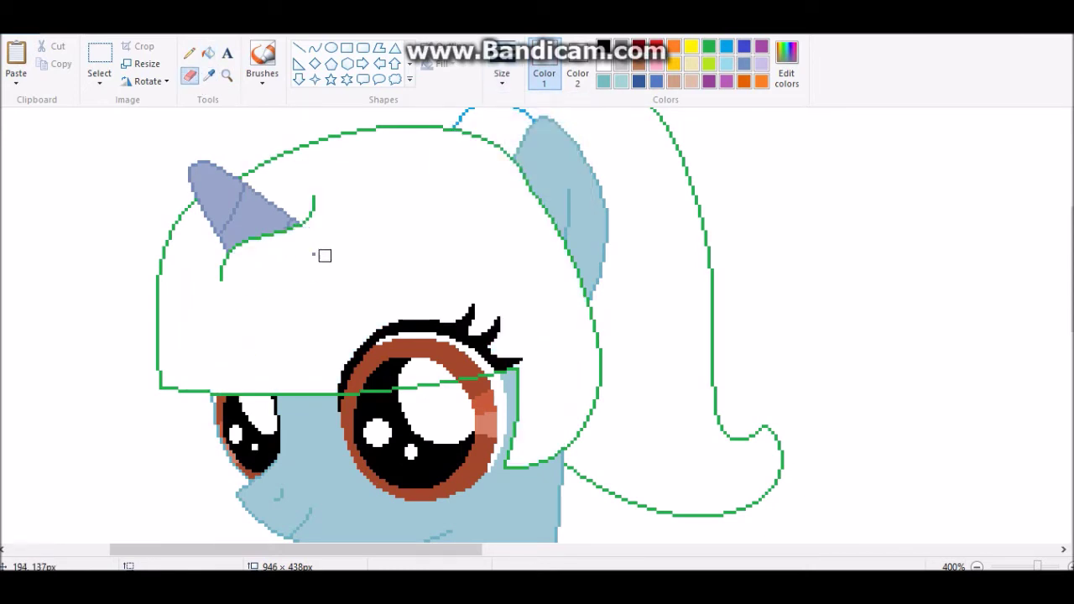
pyautogui.click(208, 52)
pyautogui.click(420, 332)
pyautogui.click(361, 374)
pyautogui.scroll(-3, 604, 377)
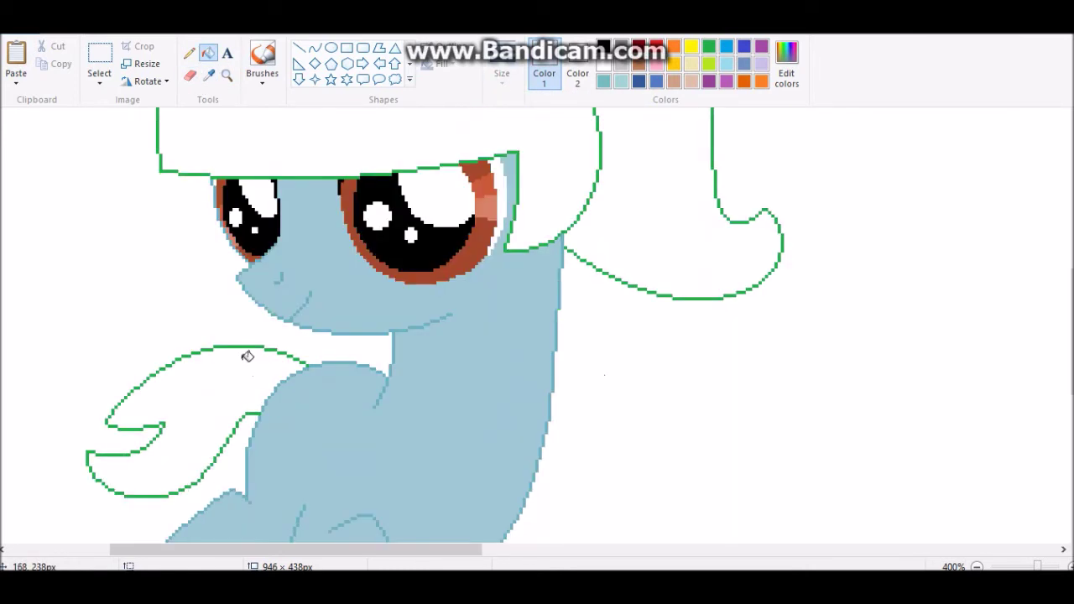
pyautogui.scroll(-3, 301, 312)
# - Recolour the hair tie's blue outline in the reference pony's cyan with a greatly enlarged eraser
pyautogui.click(190, 52)
pyautogui.scroll(1, 444, 343)
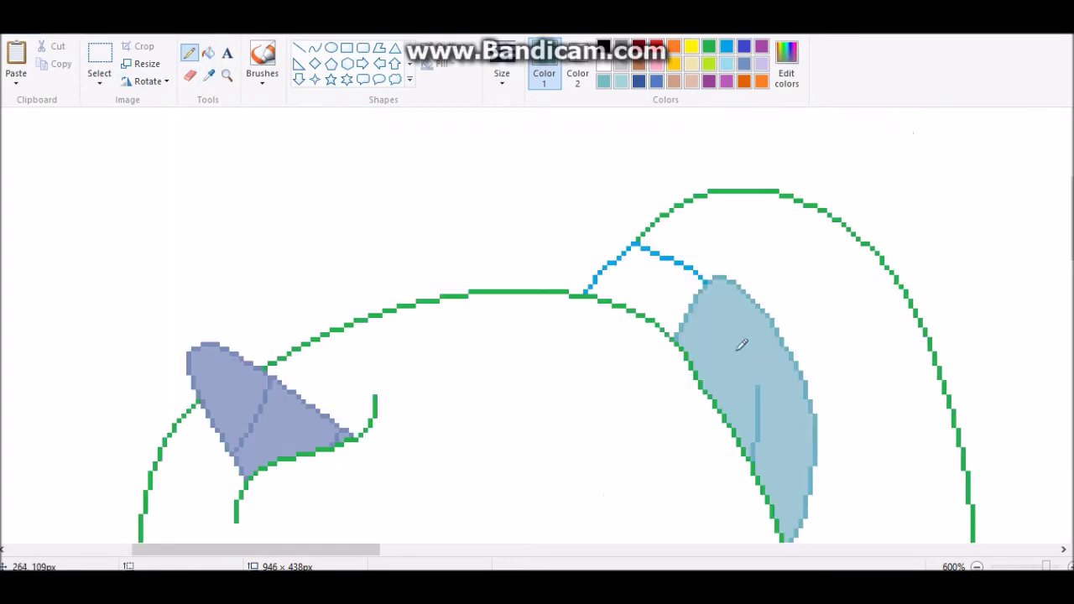
pyautogui.scroll(-3, 862, 520)
pyautogui.scroll(4, 863, 520)
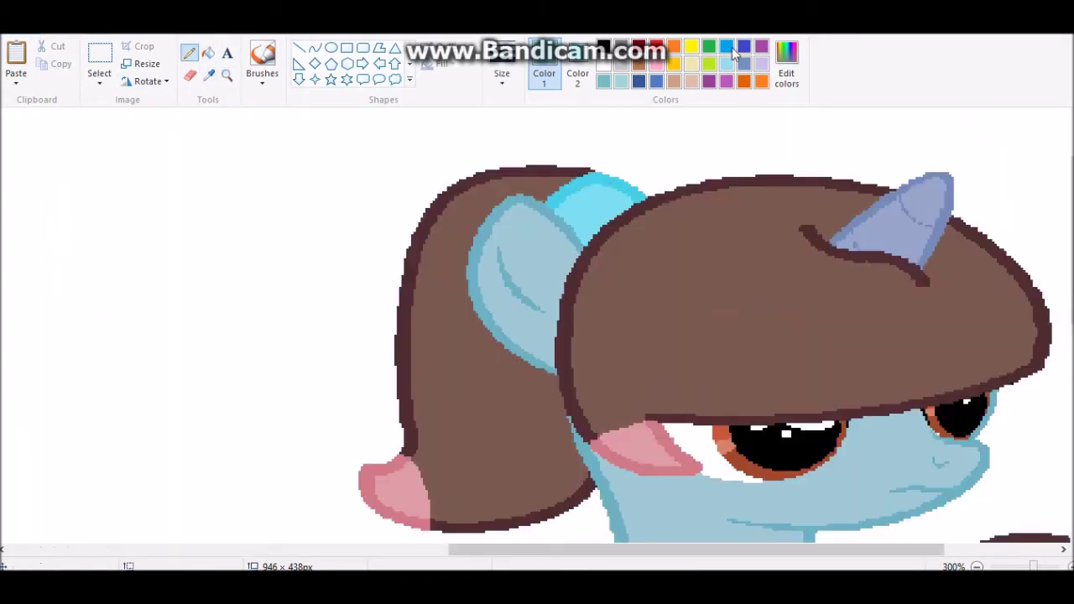
pyautogui.scroll(-3, 250, 139)
pyautogui.click(190, 75)
pyautogui.hotkey('ctrl', '+')
pyautogui.hotkey('ctrl', '+')
pyautogui.hotkey('ctrl', '+')
pyautogui.hotkey('ctrl', '+')
pyautogui.hotkey('ctrl', '+')
pyautogui.hotkey('ctrl', '+')
pyautogui.hotkey('ctrl', '+')
pyautogui.hotkey('ctrl', '+')
pyautogui.hotkey('ctrl', '+')
pyautogui.hotkey('ctrl', '+')
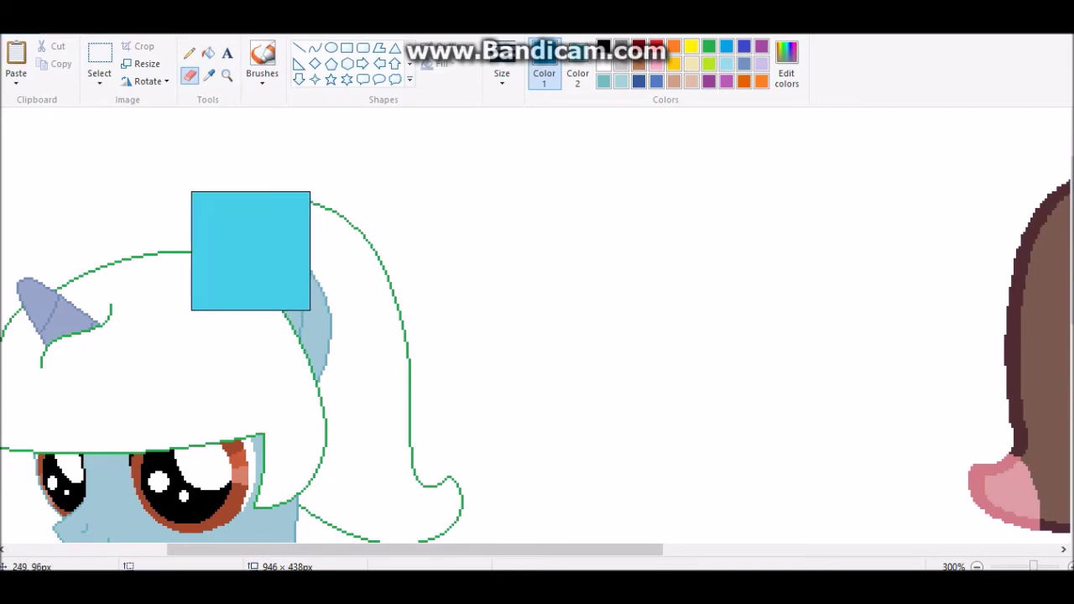
# - Fill the inside of the foal's hair tie with the reference pony's lighter cyan
pyautogui.hscroll(3, 537, 335)
pyautogui.hscroll(-5, 402, 468)
pyautogui.click(208, 52)
pyautogui.click(461, 251)
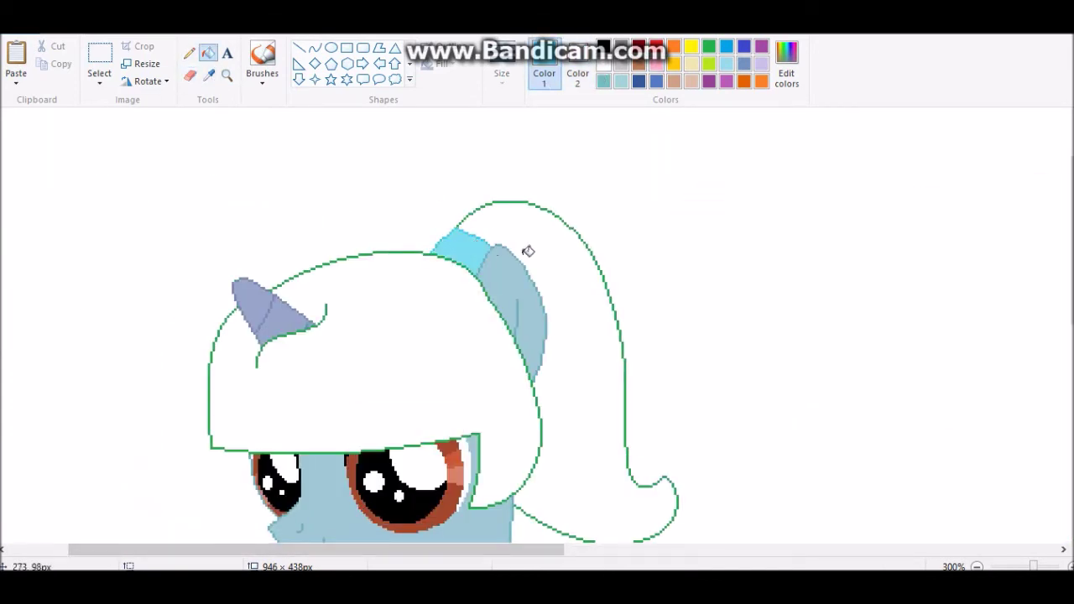
# - Recolour the green mane, ponytail and tail outlines in the reference pony's dark brown with the enlarged eraser
pyautogui.hscroll(8, 525, 249)
pyautogui.click(190, 75)
pyautogui.hscroll(-8, 719, 523)
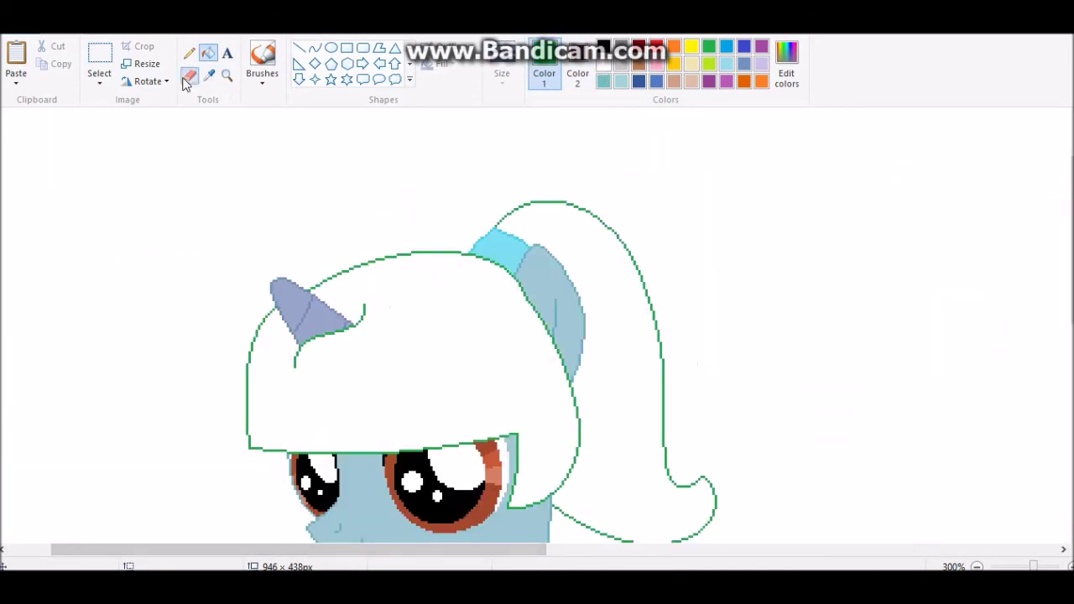
pyautogui.scroll(-3, 522, 378)
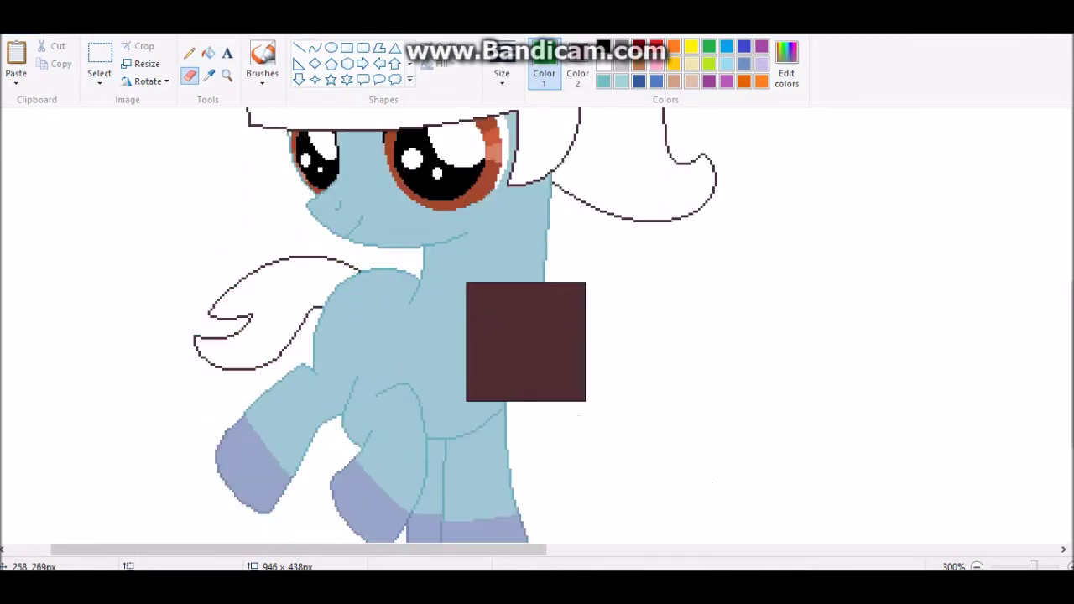
# - Fill the foal's mane, ponytail and tail with the reference pony's medium brown
pyautogui.hscroll(5, 536, 336)
pyautogui.hscroll(-5, 536, 335)
pyautogui.click(208, 52)
pyautogui.click(432, 192)
pyautogui.click(218, 294)
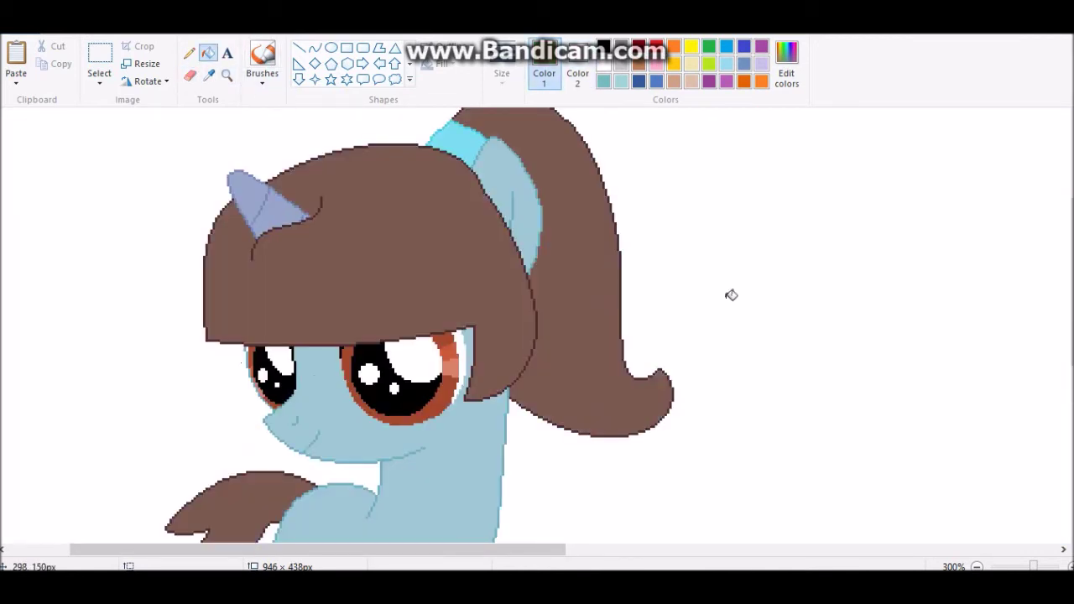
# - Separate the tail's lower tip with a light pink line matching the reference pony and colour the tip pink
pyautogui.scroll(-1, 731, 294)
pyautogui.hscroll(3, 731, 294)
pyautogui.click(227, 74)
pyautogui.click(693, 254)
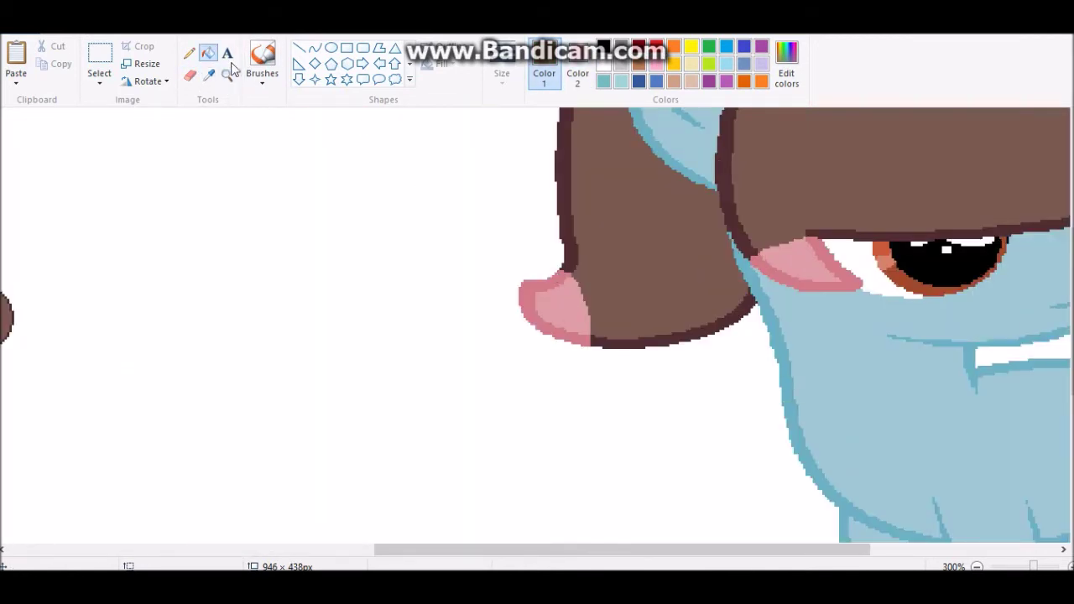
pyautogui.hscroll(3, 611, 503)
pyautogui.scroll(-1, 537, 335)
pyautogui.click(227, 74)
pyautogui.click(419, 487)
pyautogui.click(314, 47)
pyautogui.moveTo(274, 237); pyautogui.dragTo(315, 286)
# - Draw a curved light pink line across the side lock beside the larger eye and fill its lower part pink
pyautogui.scroll(5, 491, 300)
pyautogui.moveTo(812, 243); pyautogui.dragTo(931, 234)
pyautogui.moveTo(889, 232); pyautogui.dragTo(906, 225)
pyautogui.click(208, 53)
pyautogui.click(864, 302)
# - Draw a slightly bent light pink line across the ponytail's curled tip and fill the tip pink
pyautogui.hscroll(5, 408, 484)
pyautogui.click(313, 47)
pyautogui.moveTo(576, 341); pyautogui.dragTo(578, 438)
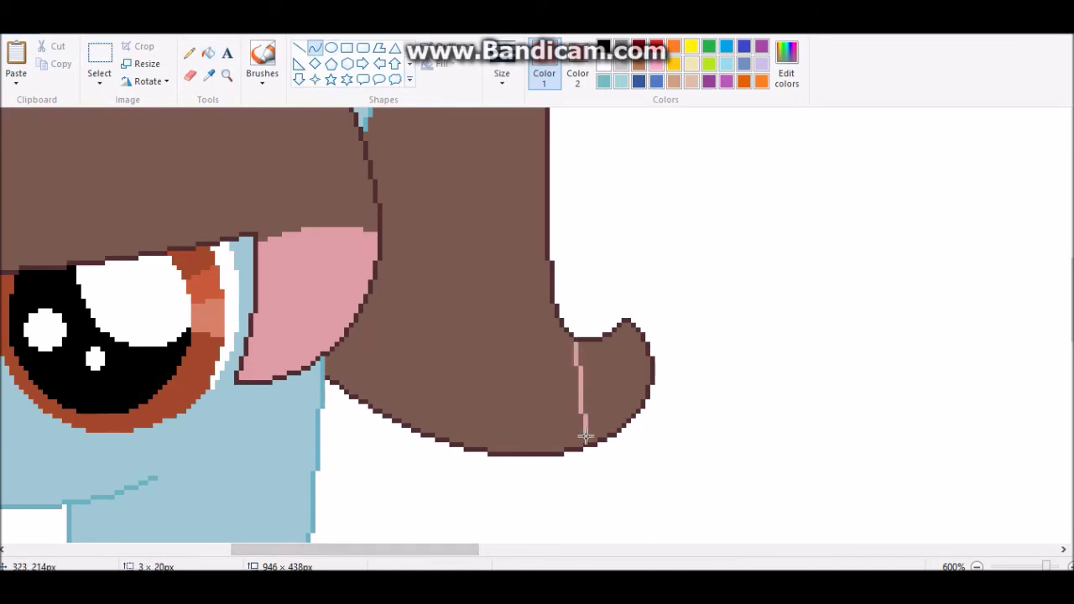
pyautogui.moveTo(576, 377); pyautogui.dragTo(571, 381)
pyautogui.click(208, 53)
pyautogui.click(617, 369)
# - Recolour the dark brown outline around the tail's pink tip in the reference pony's darker pink
pyautogui.scroll(-4, 283, 245)
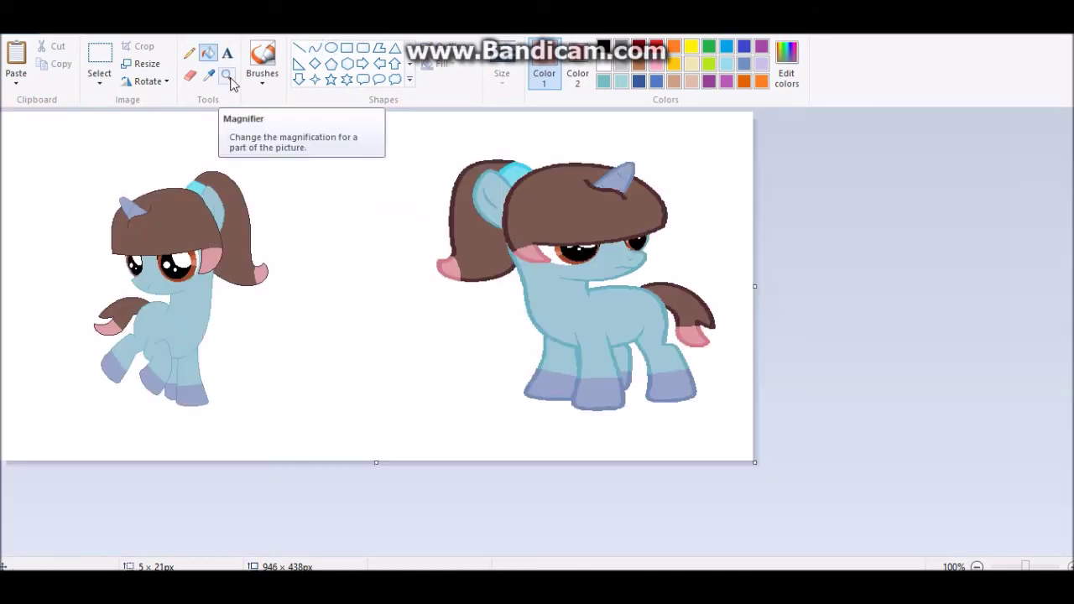
pyautogui.click(227, 75)
pyautogui.click(285, 260)
pyautogui.scroll(-2, 147, 175)
pyautogui.scroll(3, 147, 175)
pyautogui.click(190, 74)
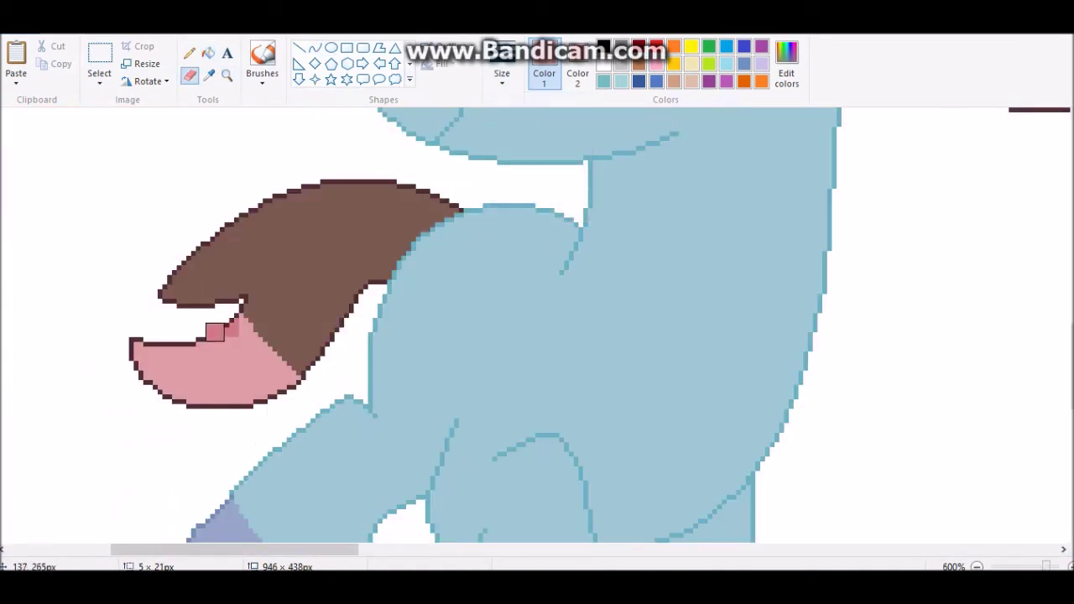
pyautogui.moveTo(229, 323); pyautogui.dragTo(263, 400)
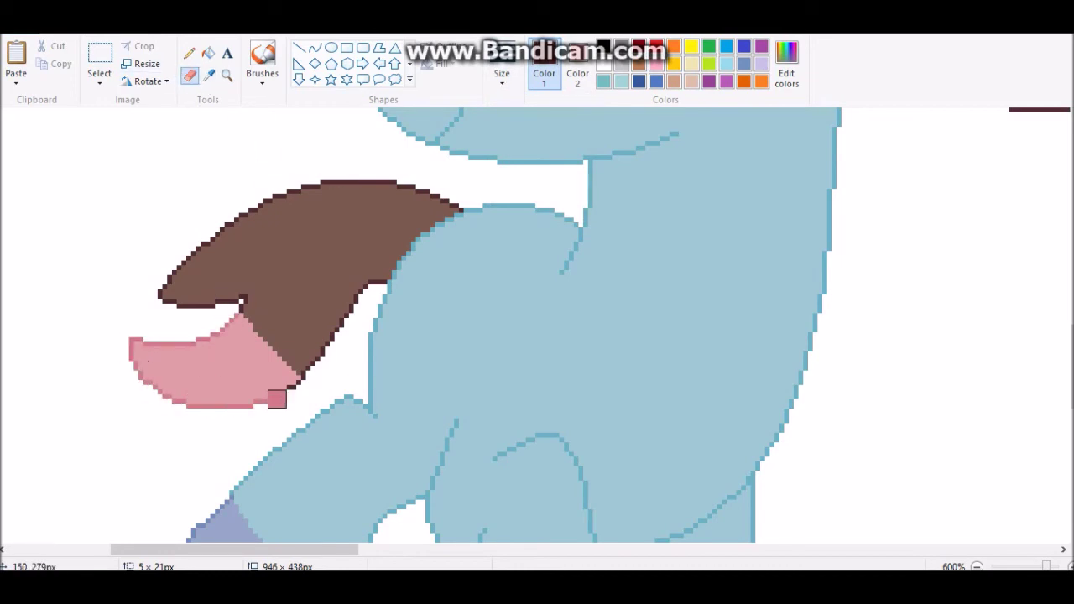
# - Recolour the outlines of the pink side lock and the pink ponytail tip in darker pink
pyautogui.scroll(5, 726, 384)
pyautogui.moveTo(759, 220)
pyautogui.mouseDown()
pyautogui.moveTo(775, 279)
pyautogui.moveTo(835, 318)
pyautogui.moveTo(902, 204)
pyautogui.mouseUp()
pyautogui.moveTo(359, 554); pyautogui.dragTo(515, 554)
pyautogui.moveTo(426, 308)
pyautogui.mouseDown()
pyautogui.moveTo(491, 318)
pyautogui.moveTo(433, 411)
pyautogui.mouseUp()
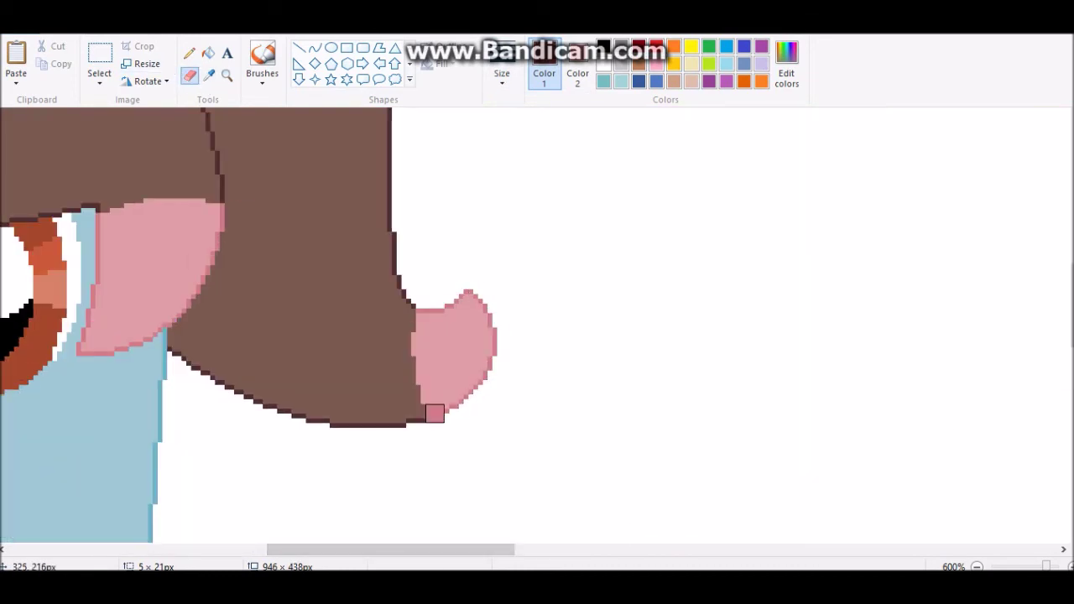
# - Copy the finished blue unicorn foal and place it in the Family box beside the grey foal with the pink mane
pyautogui.scroll(-5, 322, 293)
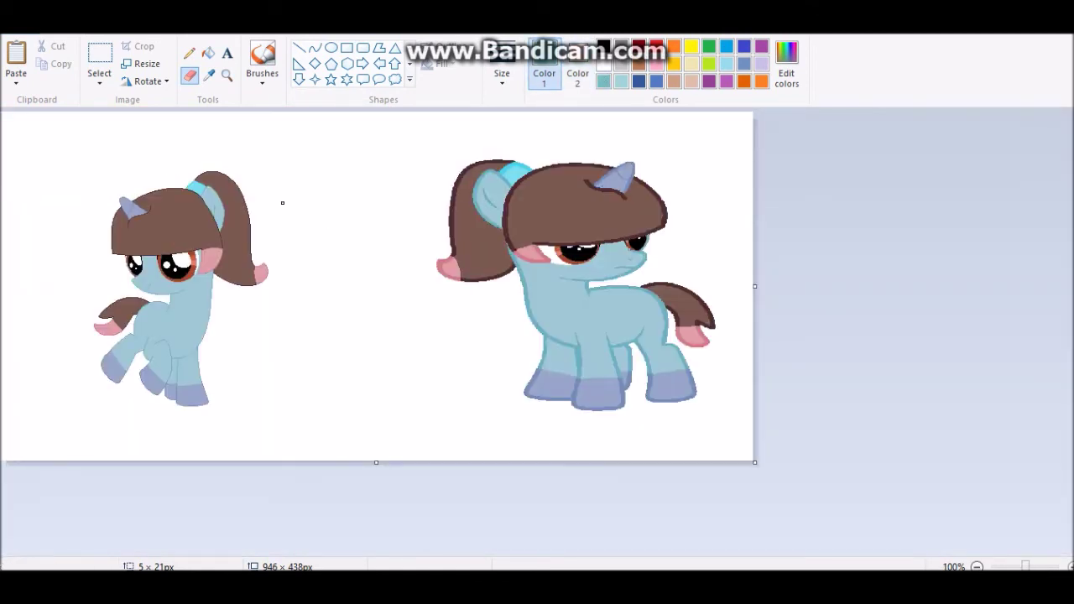
pyautogui.click(99, 63)
pyautogui.moveTo(53, 148); pyautogui.dragTo(293, 444)
pyautogui.rightClick(167, 249)
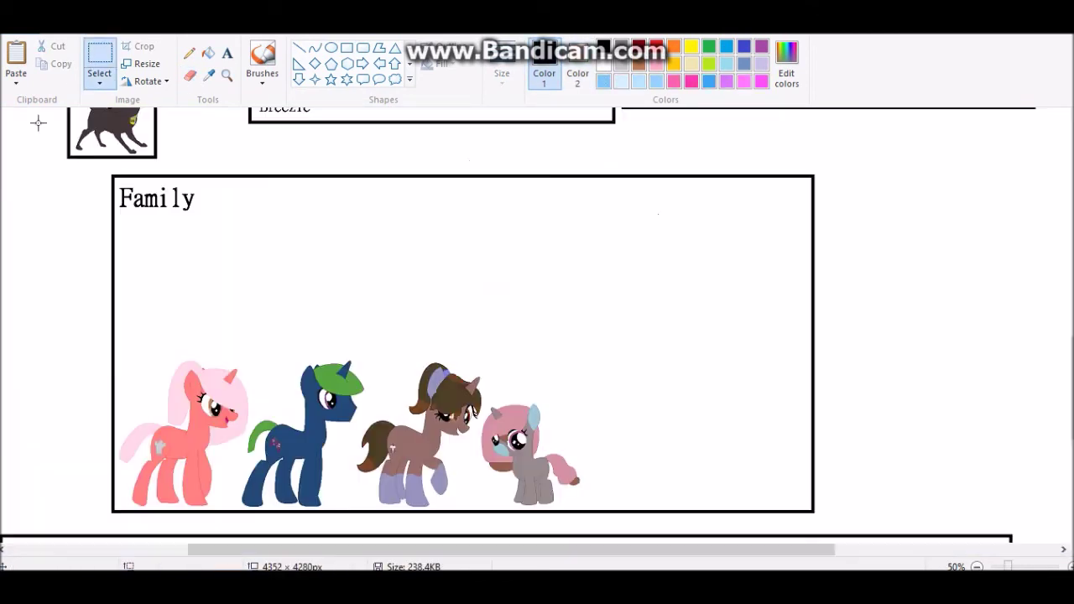
pyautogui.hotkey('ctrl', 'v')
pyautogui.moveTo(60, 203); pyautogui.dragTo(647, 486)
pyautogui.click(333, 340)
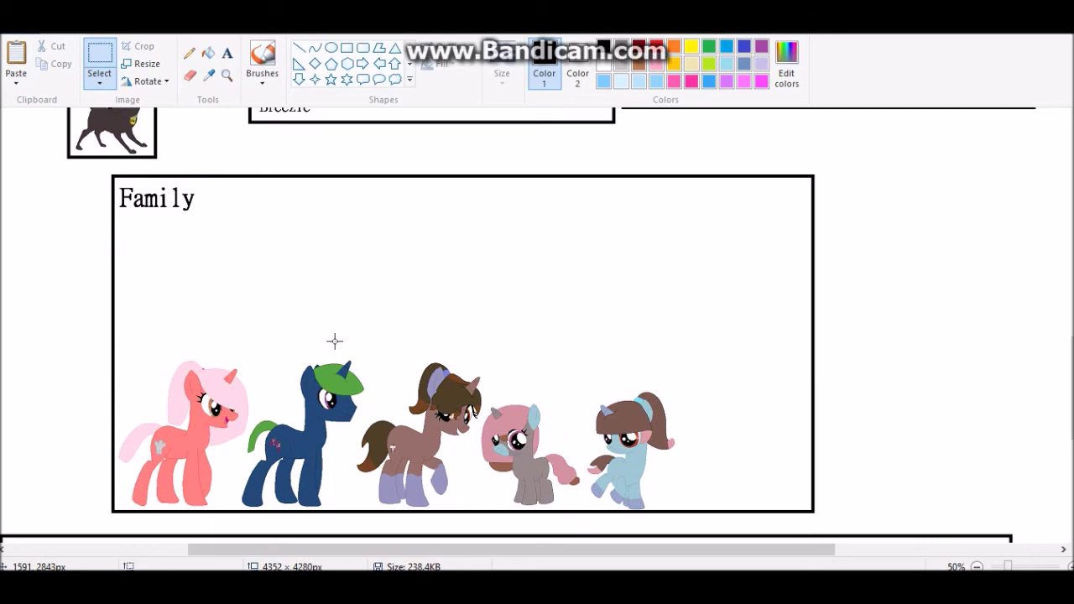